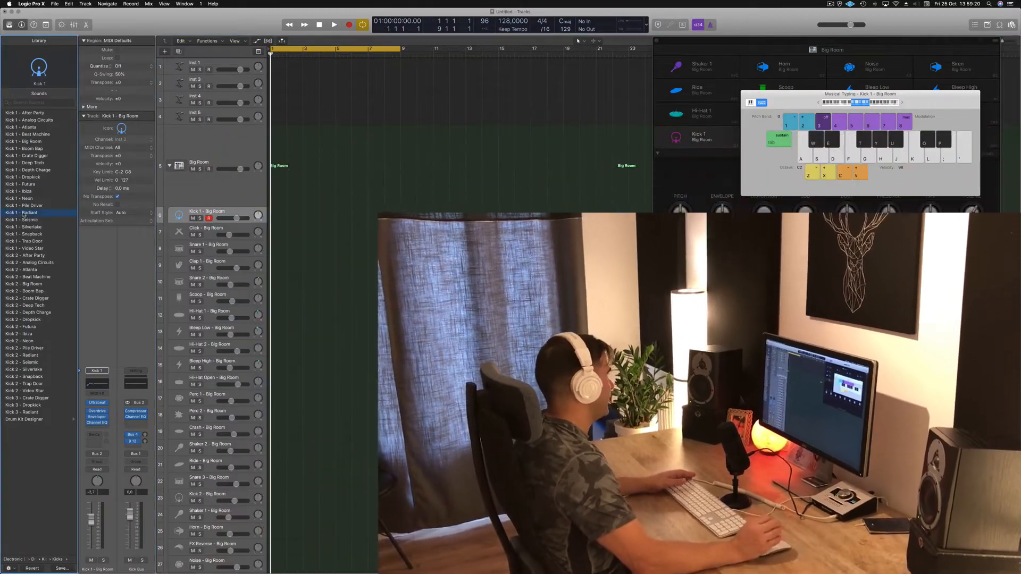
- Record a one-bar pattern of four kick hits with musical typing on the Kick 1 - Radiant track
key("a")
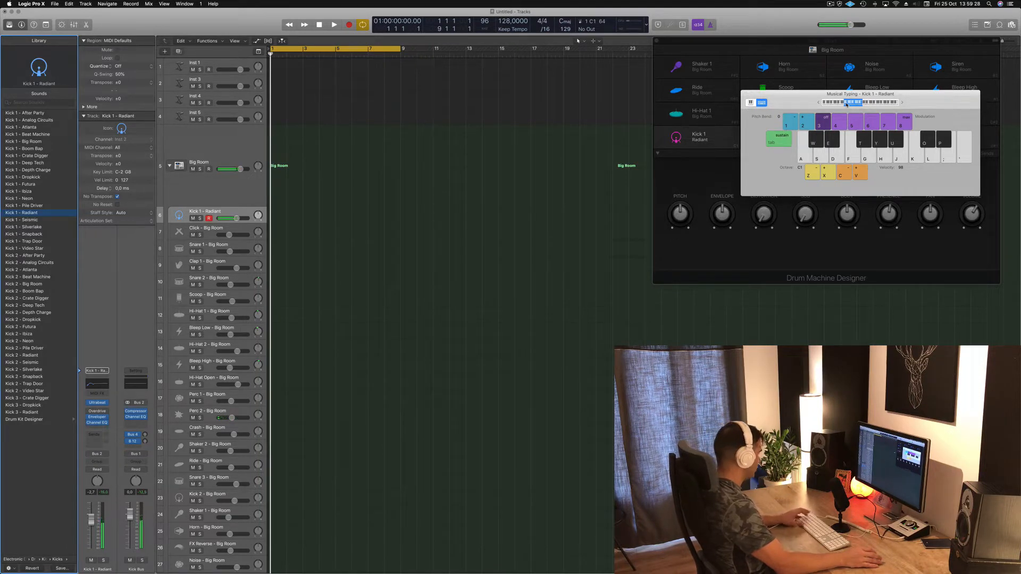
key("r")
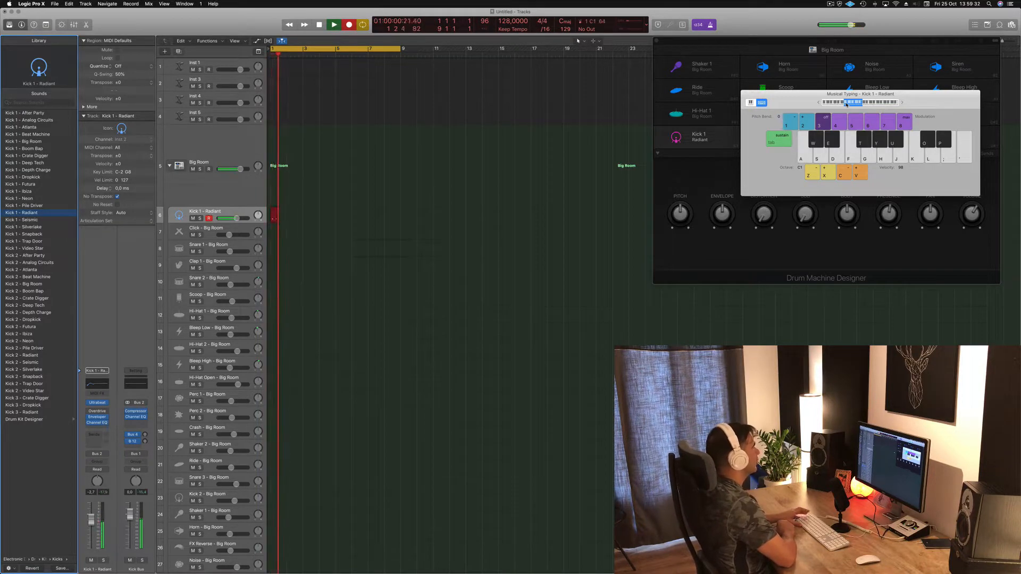
key("a")
key("space")
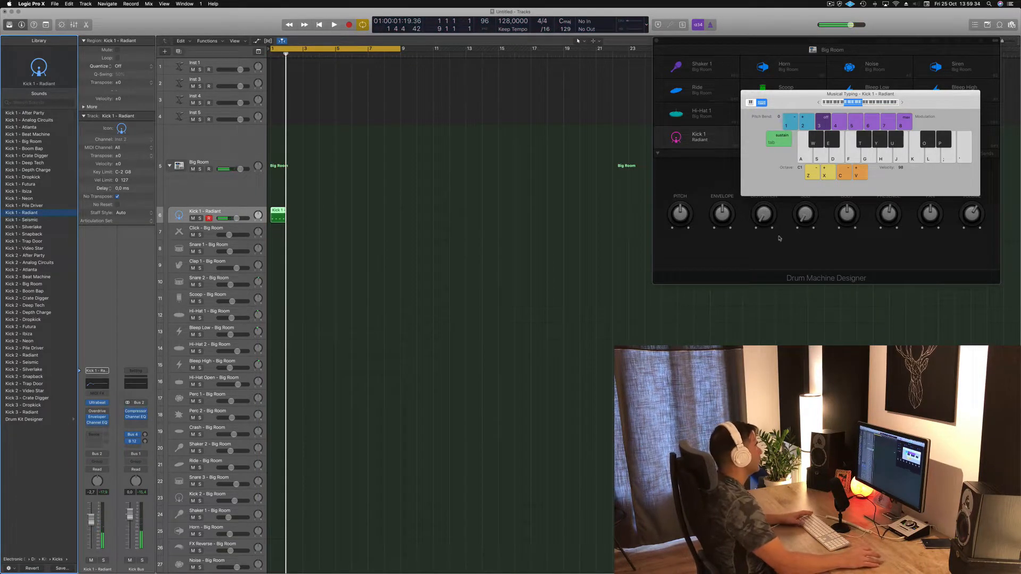
- Align the four recorded kick notes with the four beats of bar 1 in the Piano Roll
double_click(275, 213)
scroll(353, 489, "left", 3)
left_click_drag(306, 478, 598, 528)
left_click_drag(292, 471, 617, 542)
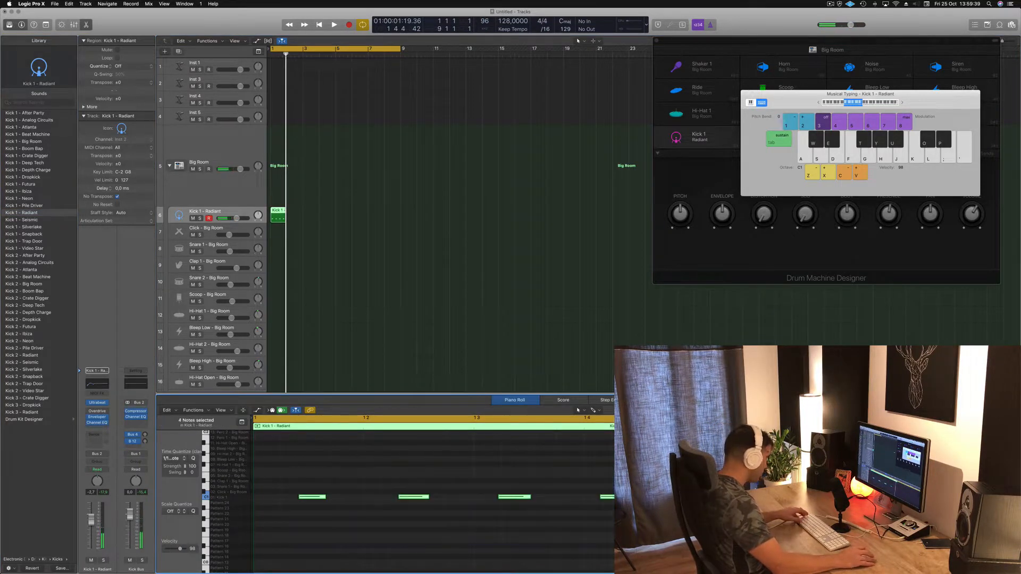
left_click(493, 473)
left_click_drag(323, 497, 262, 498)
left_click_drag(400, 498, 372, 500)
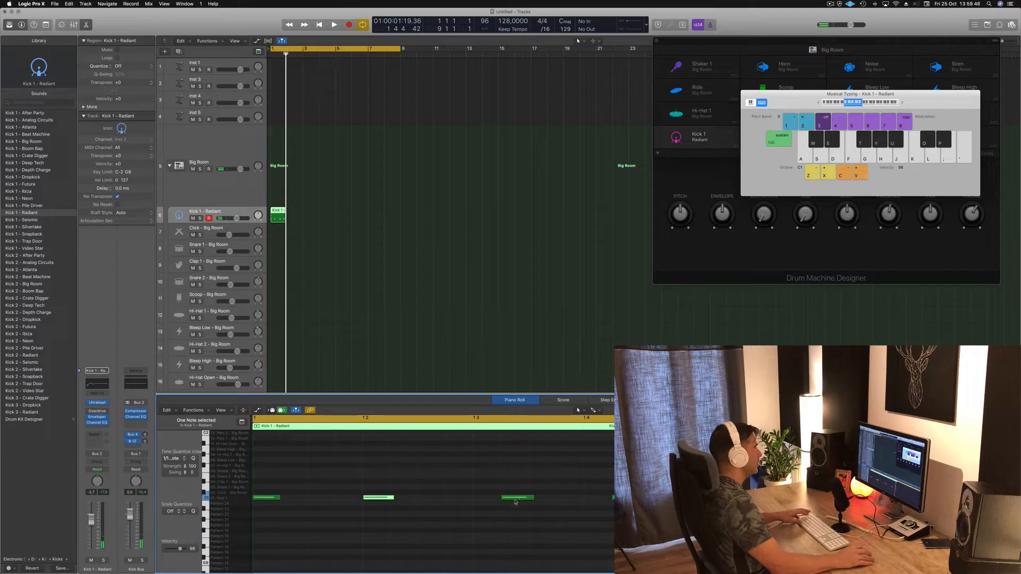
left_click_drag(515, 501, 487, 496)
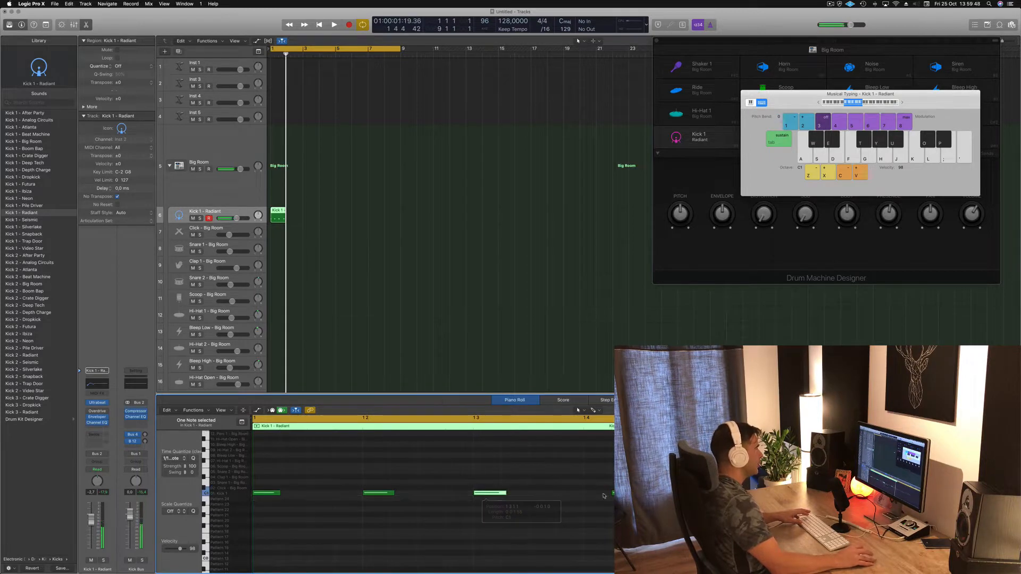
left_click_drag(612, 493, 593, 495)
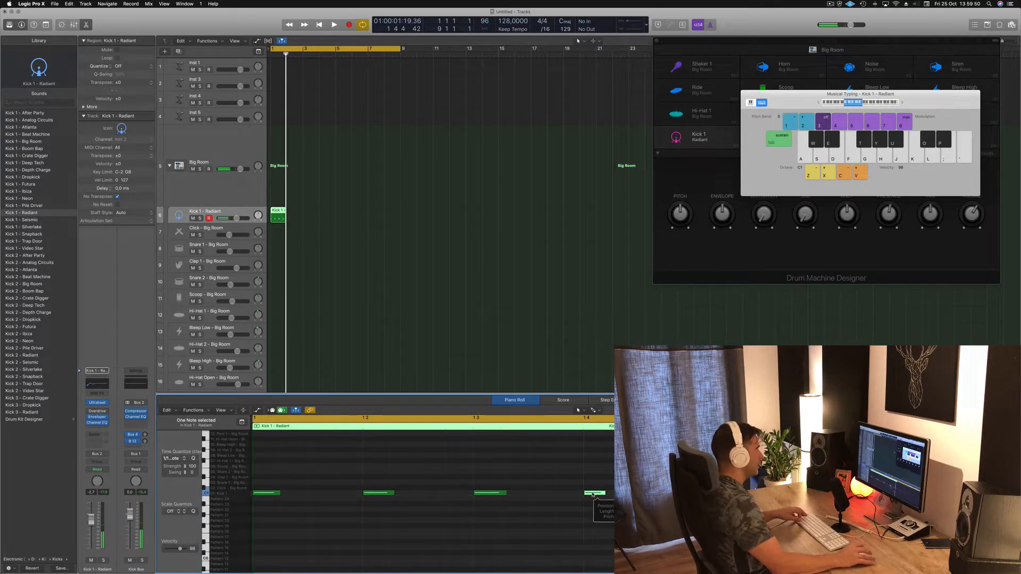
- Copy the one-bar kick region repeatedly along its track to fill bars 1 to 8
left_click_drag(278, 212, 341, 213)
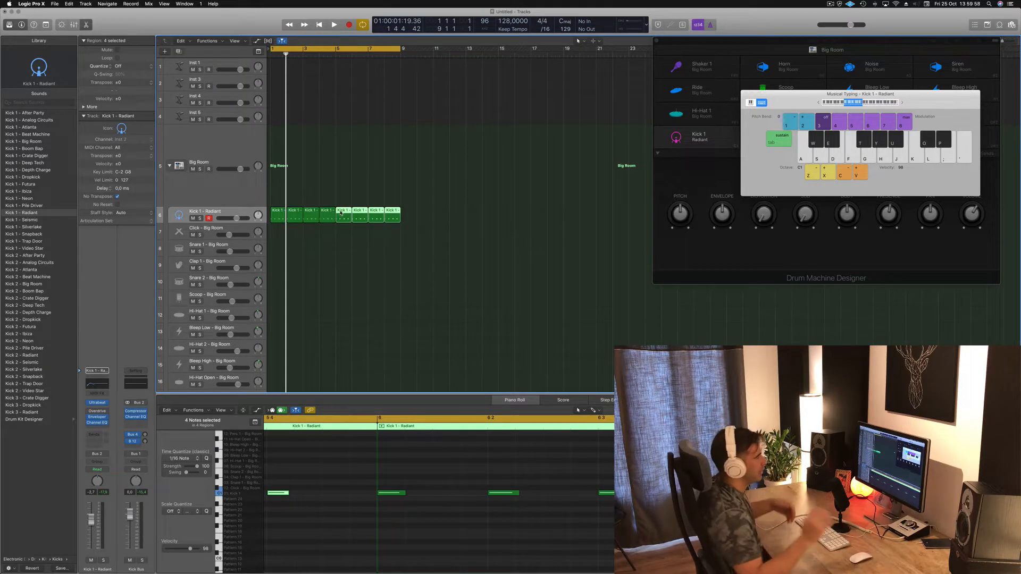
left_click(365, 280)
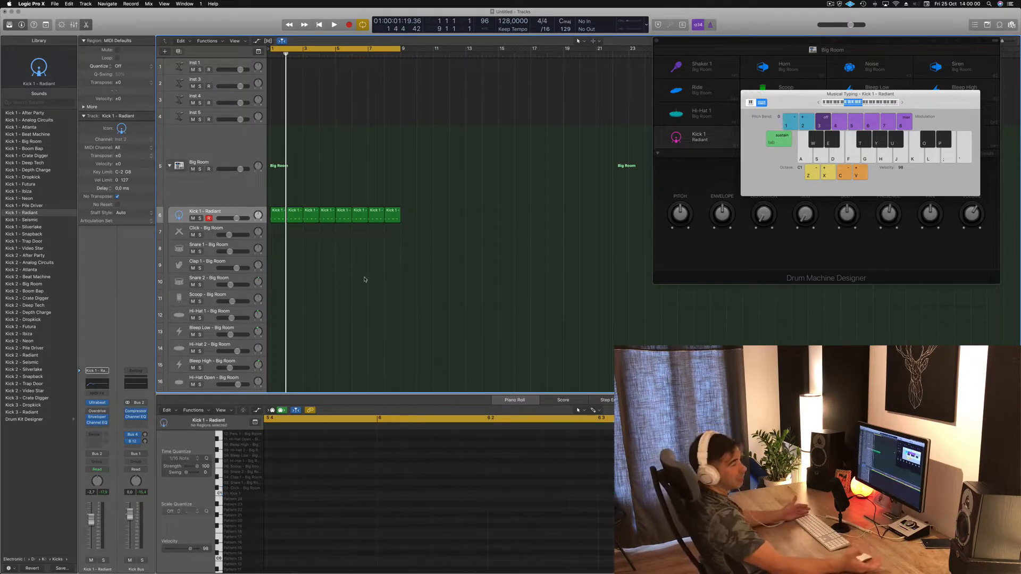
- Play the kick loop from the start a few times to check its rhythm and sound
key("space")
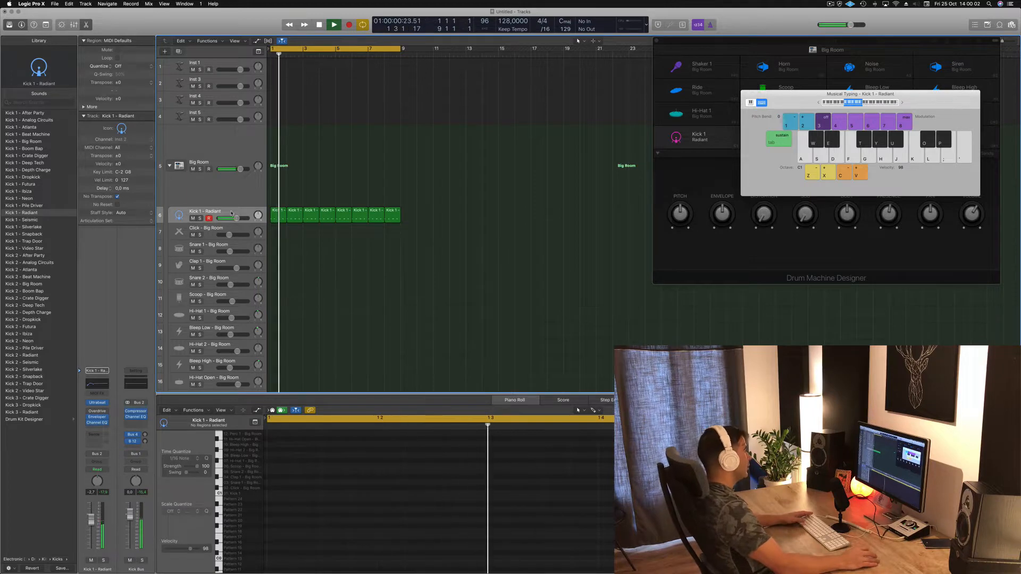
key("space")
key("space")
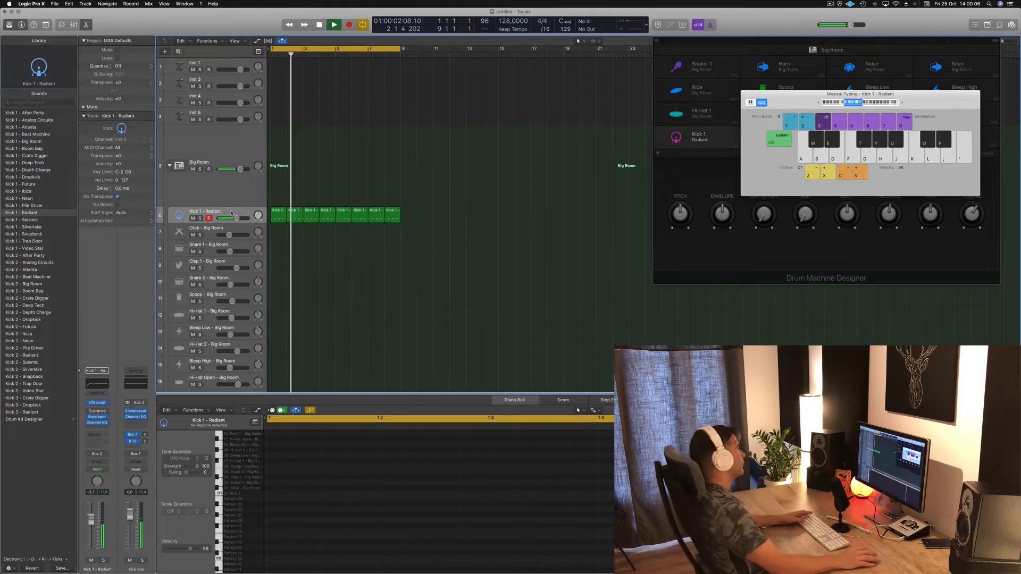
left_click(233, 212)
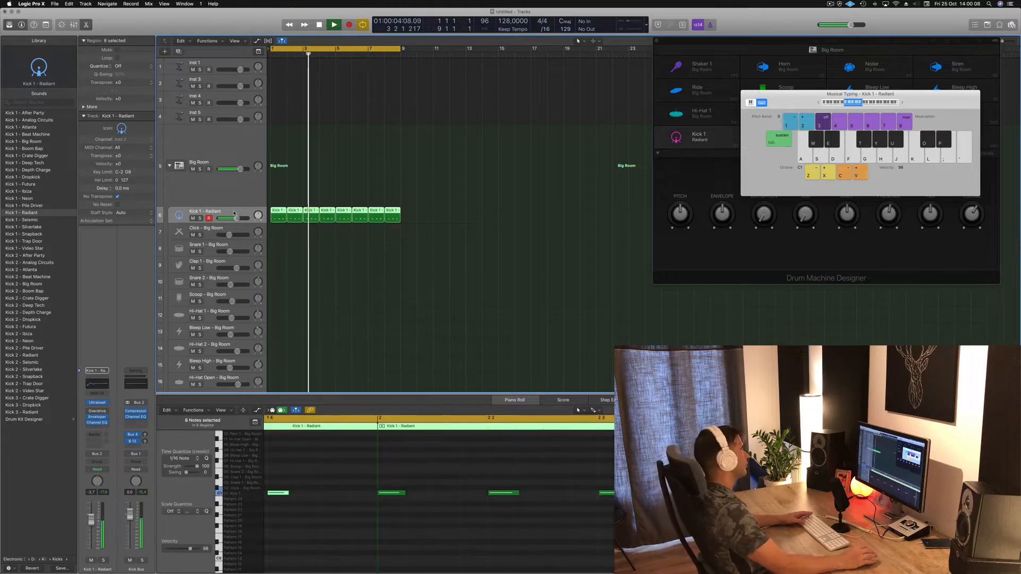
left_click(283, 264)
key("space")
key("space")
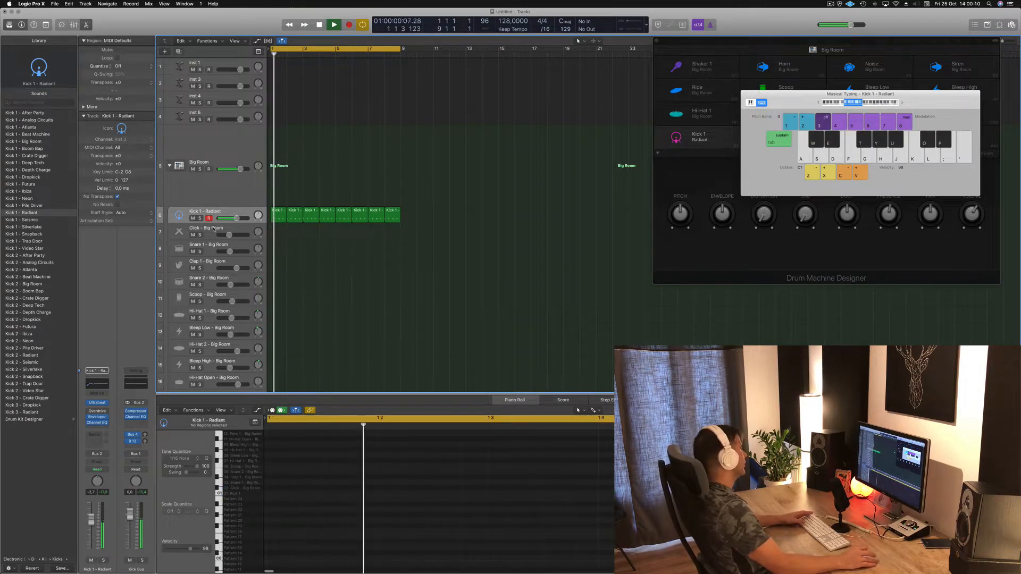
- Raise the Kick 1 - Radiant channel volume to -0.7 dB and adjust the Kick 1 voice level in Ultrabeat
left_click(230, 213)
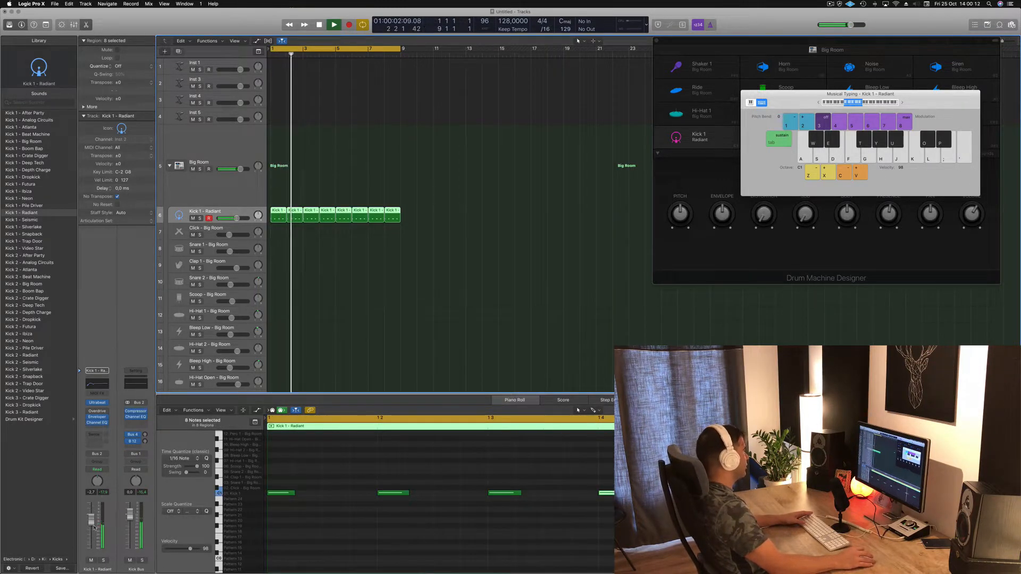
key("Return")
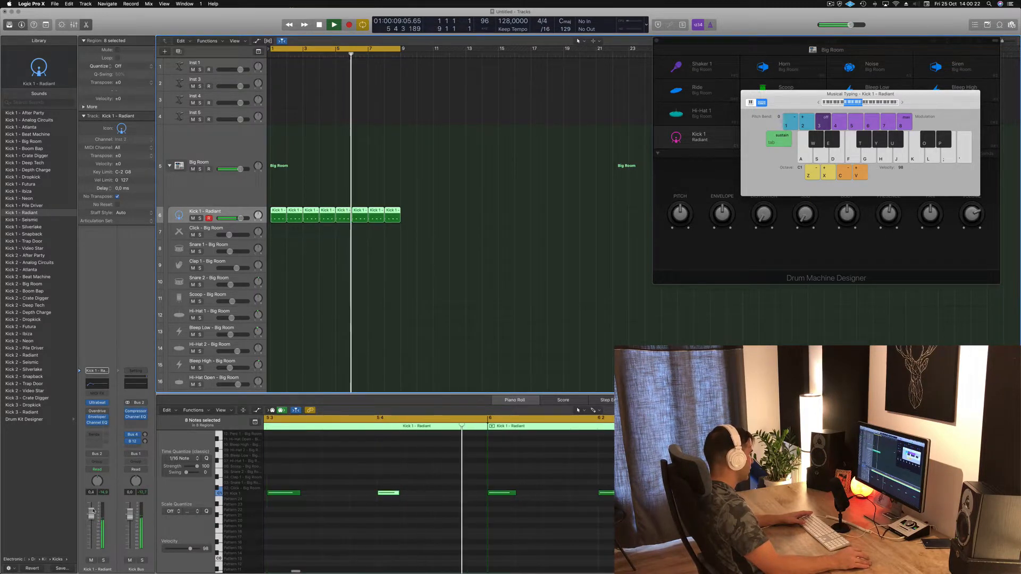
left_click(97, 402)
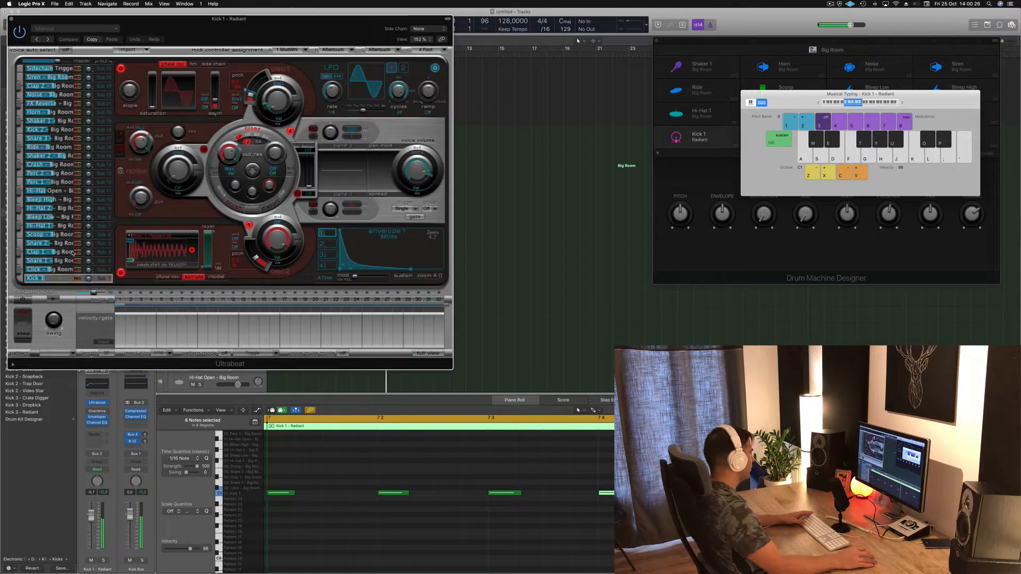
left_click_drag(46, 282, 48, 283)
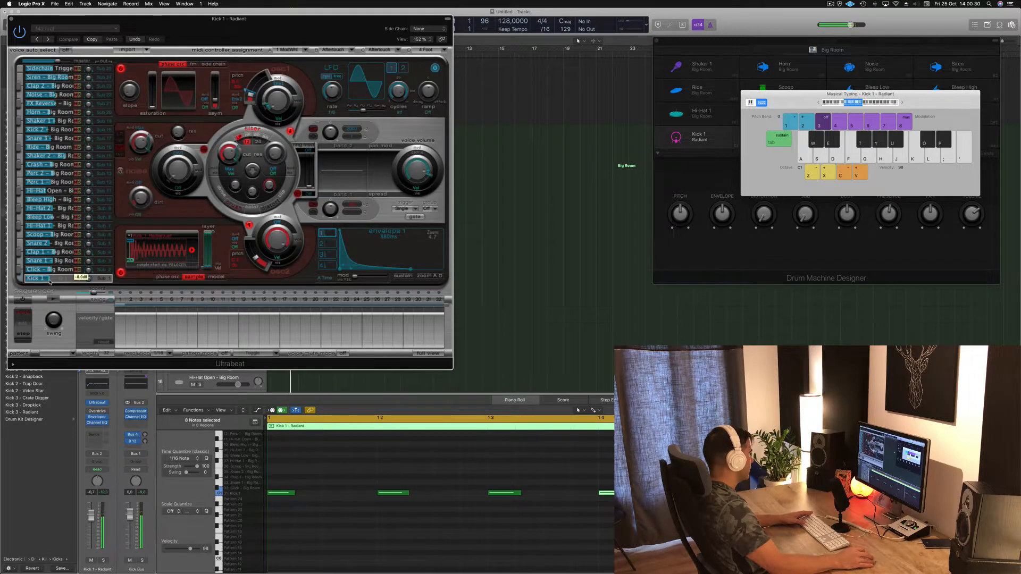
left_click_drag(145, 27, 820, 126)
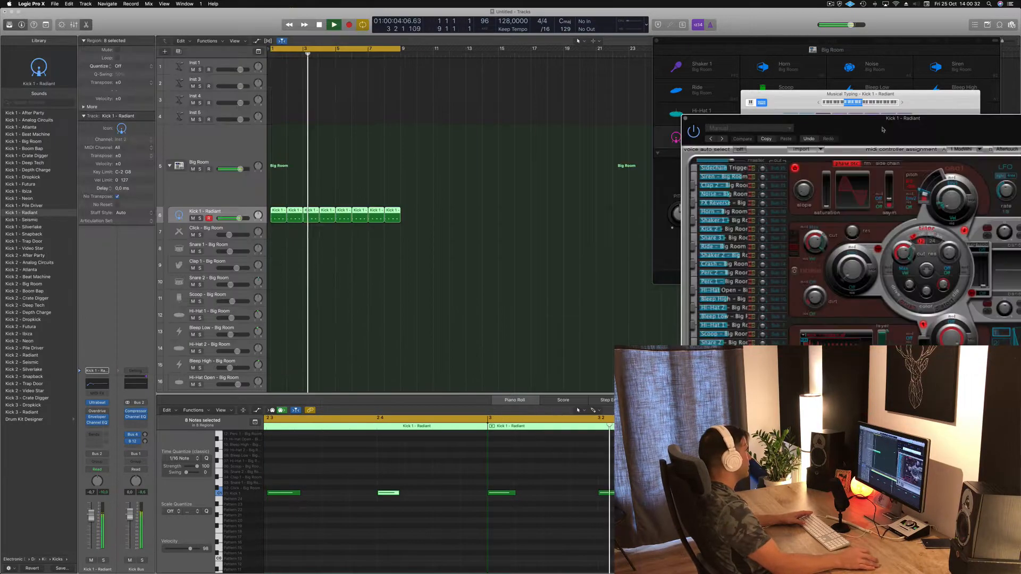
- Replay the kick loop from the start to judge its level, and deselect the regions
key("space")
key("space")
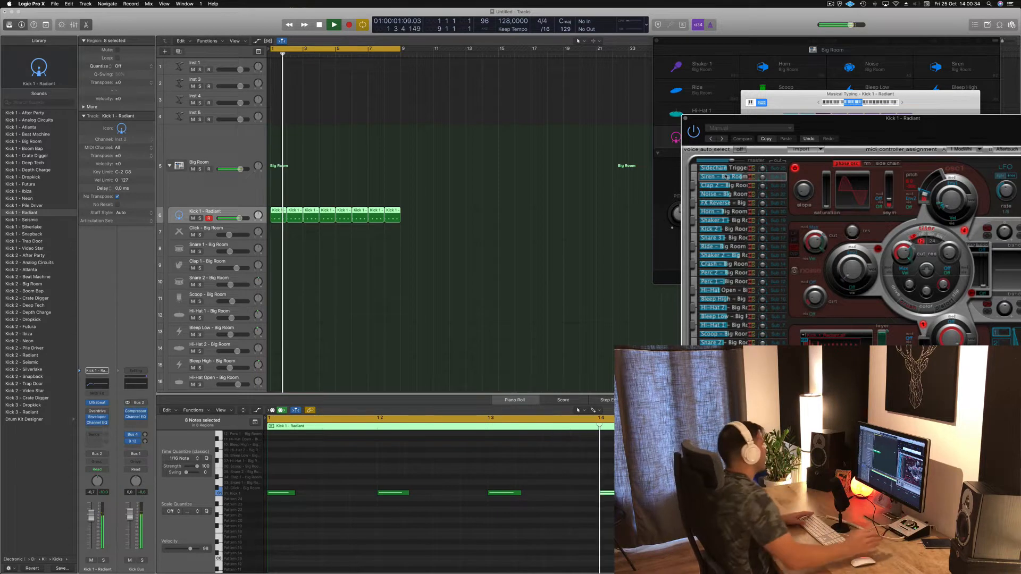
key("space")
key("space")
left_click(449, 251)
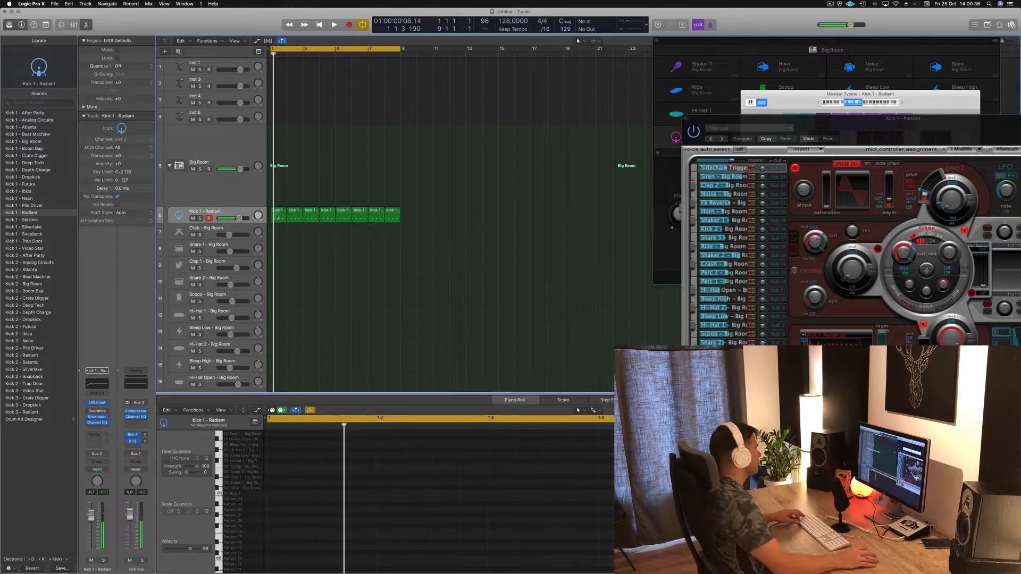
- Copy the first kick region to the Snare 1 track and delete its notes on beats 1 and 3
left_click_drag(276, 216, 275, 248)
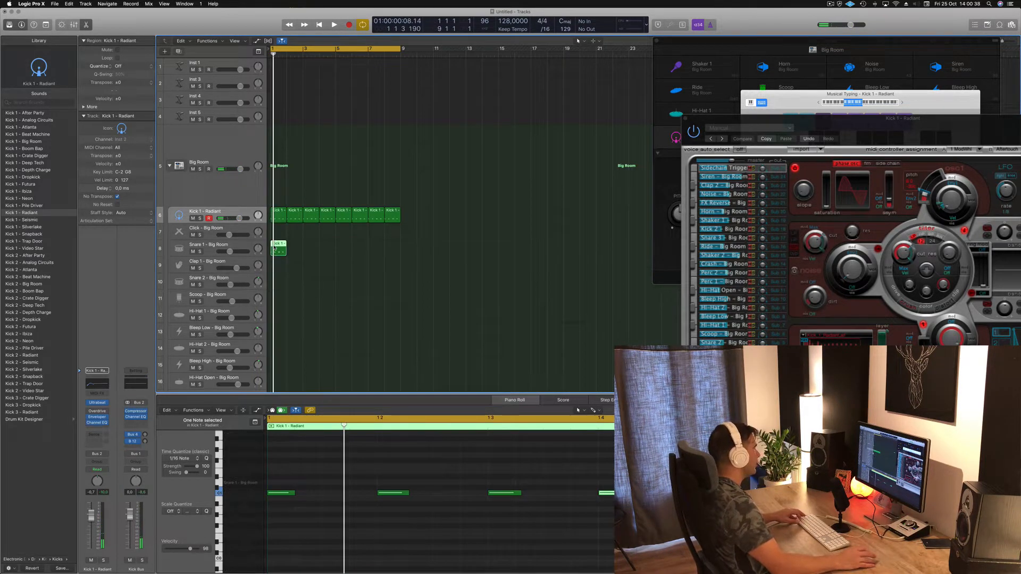
left_click_drag(328, 472, 272, 514)
key("Delete")
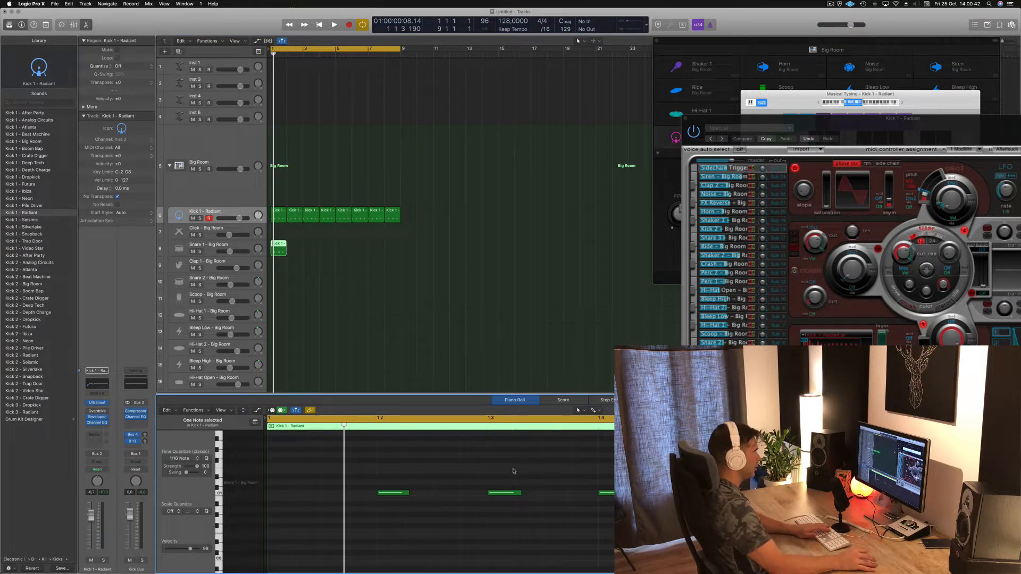
left_click_drag(513, 472, 496, 520)
key("Delete")
- Transpose the remaining notes on beats 2 and 4 up two semitones so they trigger Snare 1
left_click_drag(630, 488, 384, 500)
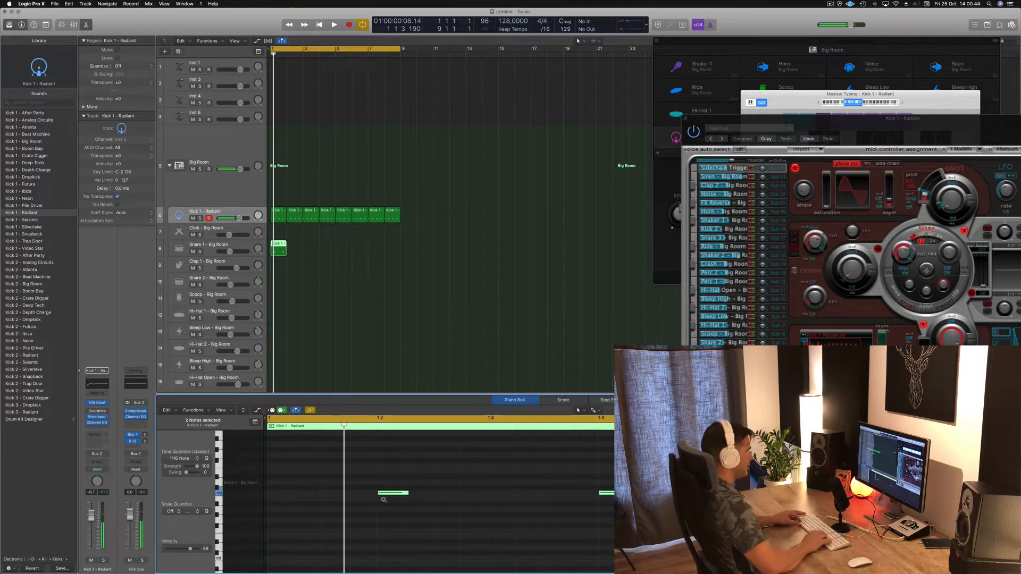
key("alt+Up")
key("alt+Up")
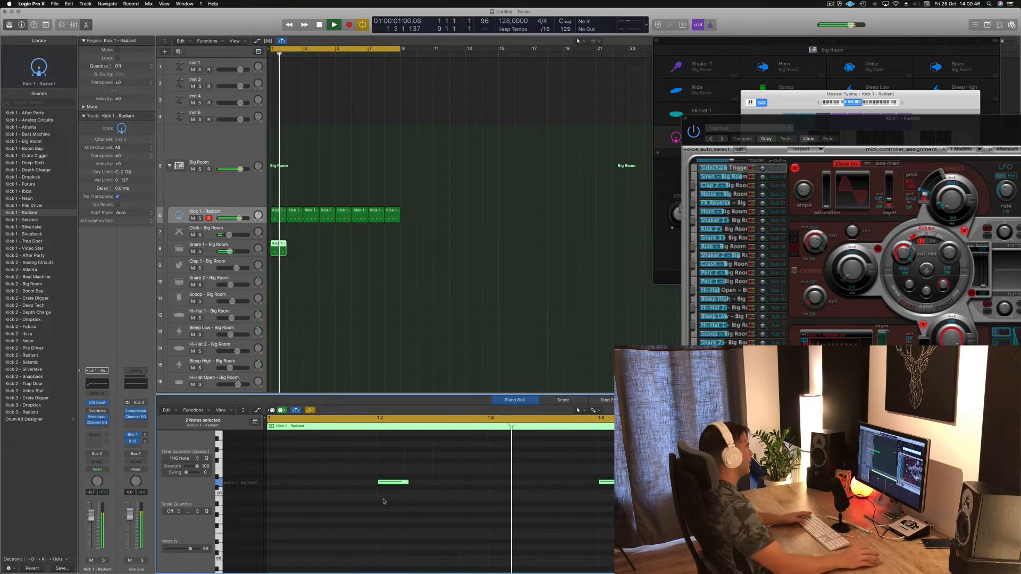
- Copy the one-bar snare region along the Snare 1 track to fill bars 1 to 8
left_click_drag(277, 246, 310, 249)
left_click(307, 252)
mouse_move(341, 252)
left_mouse_down()
mouse_move(272, 250)
mouse_move(339, 249)
left_mouse_up()
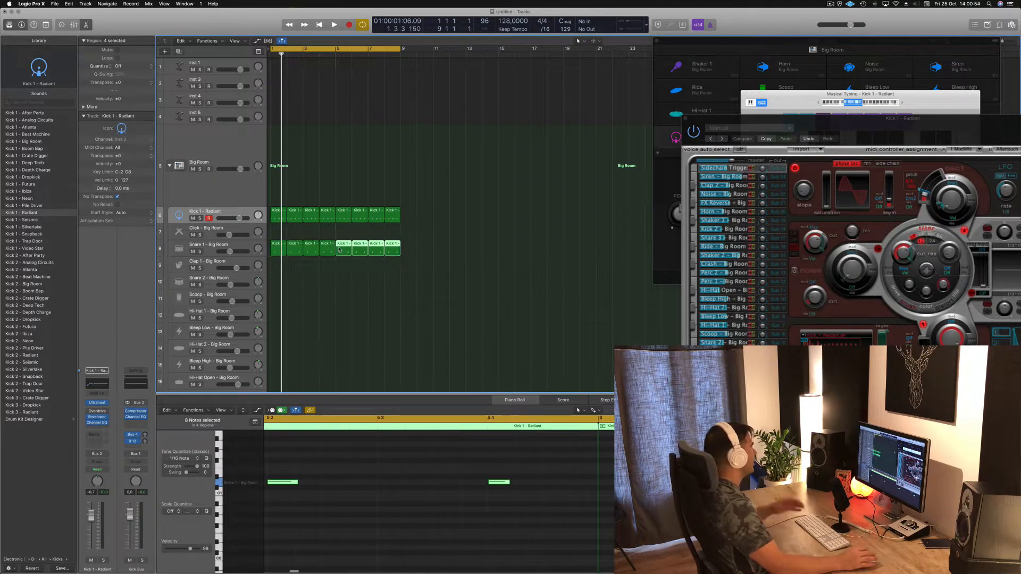
- Copy the first snare region to the Hi-Hat 1 track and transpose its notes up four semitones to the Hi-Hat 1 pitch
left_click(277, 215)
left_click(275, 249)
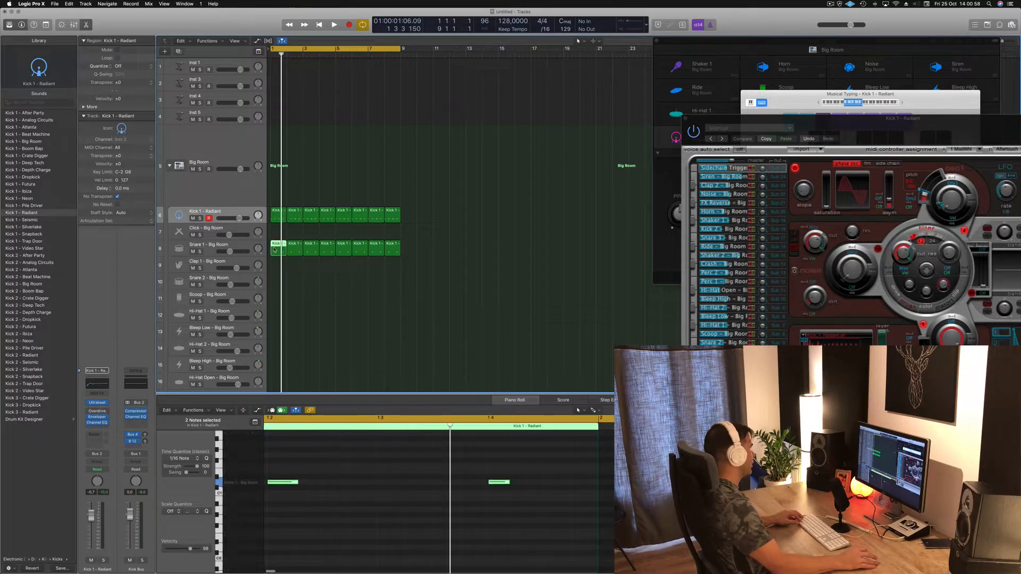
left_click_drag(274, 248, 270, 300)
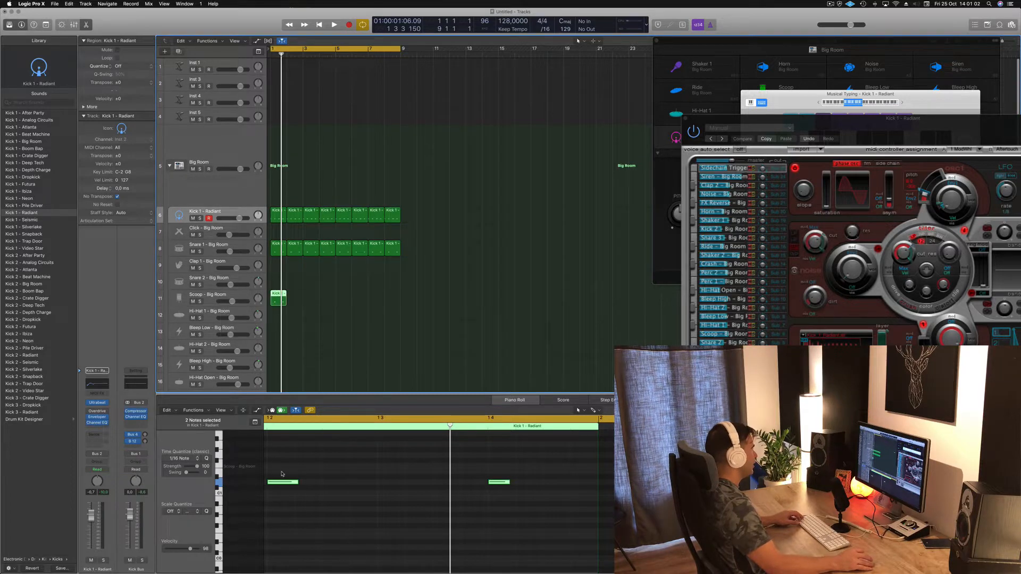
scroll(283, 472, "left", 3)
scroll(287, 470, "left", 3)
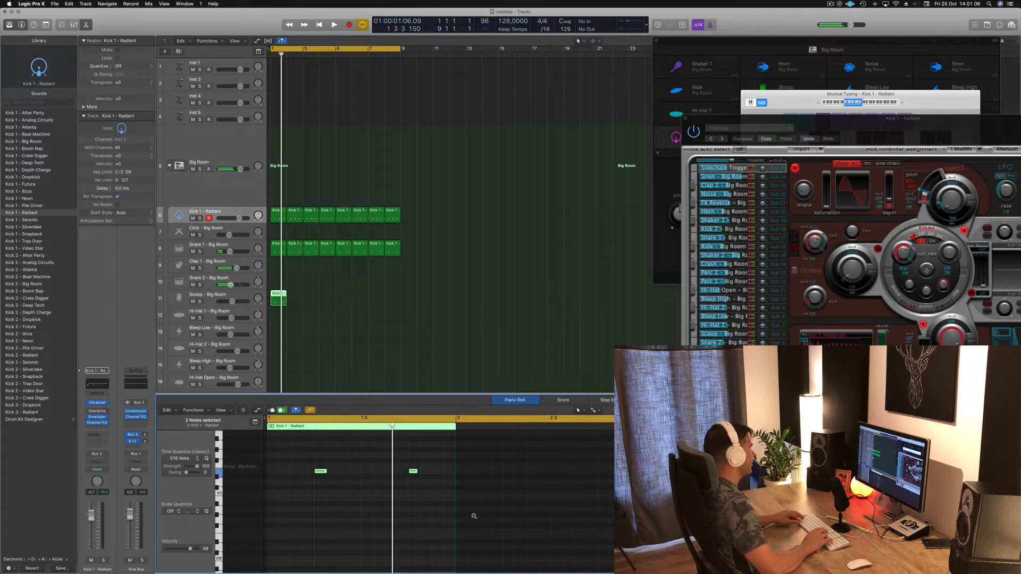
key("alt+Up")
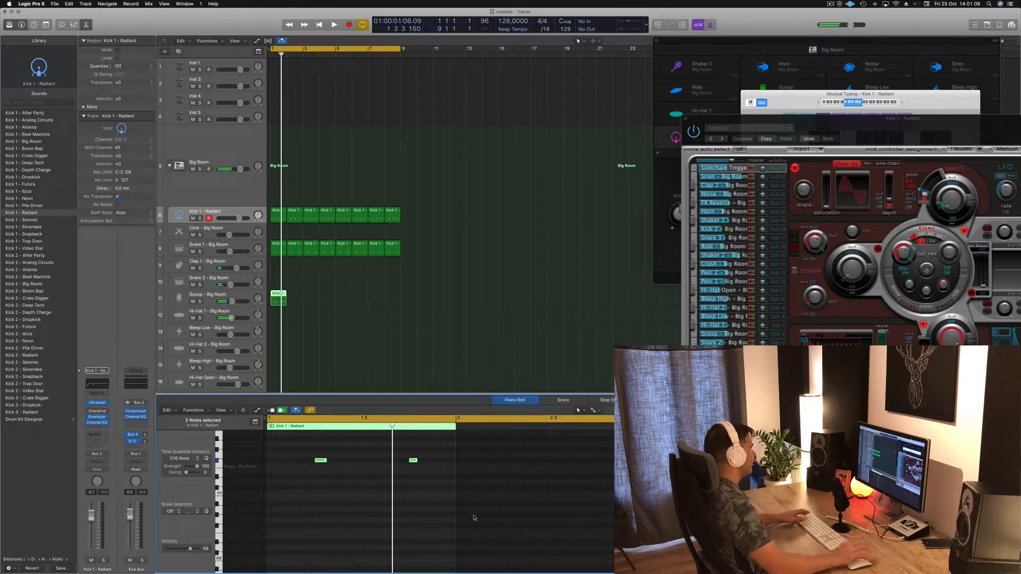
left_click_drag(276, 294, 276, 317)
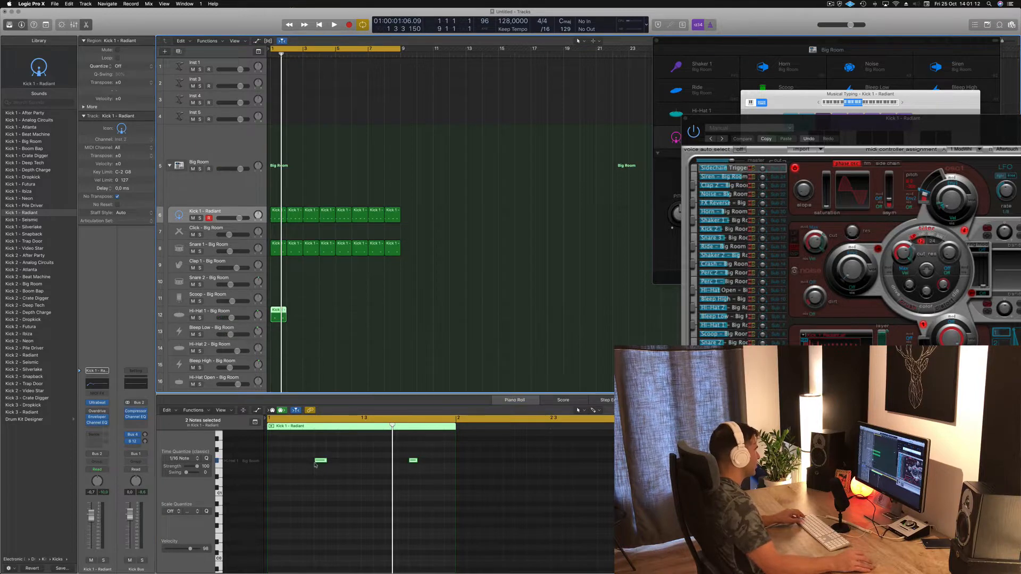
- Move and duplicate the two hi-hat notes so that one falls on each of the bar's four off-beats
left_click_drag(310, 454, 459, 481)
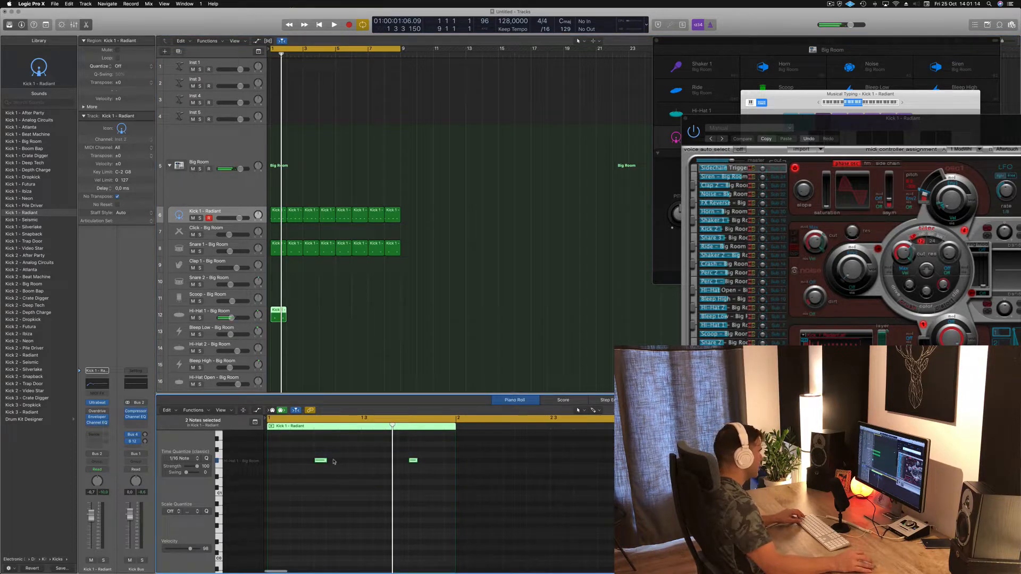
left_click_drag(320, 461, 344, 463)
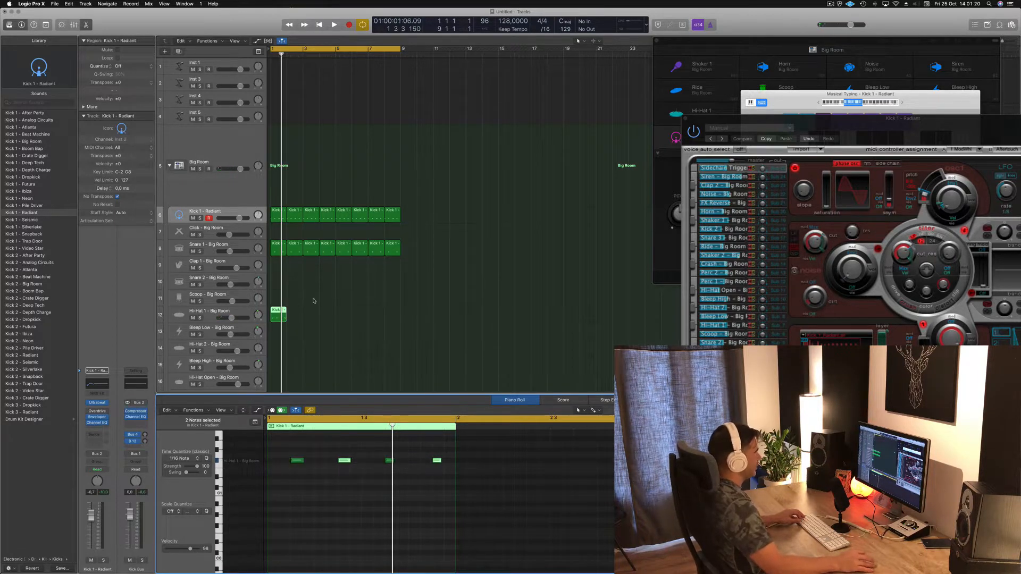
- Copy the one-bar hi-hat region to fill bars 1 to 8 and close the Ultrabeat window
left_click_drag(278, 312, 343, 315)
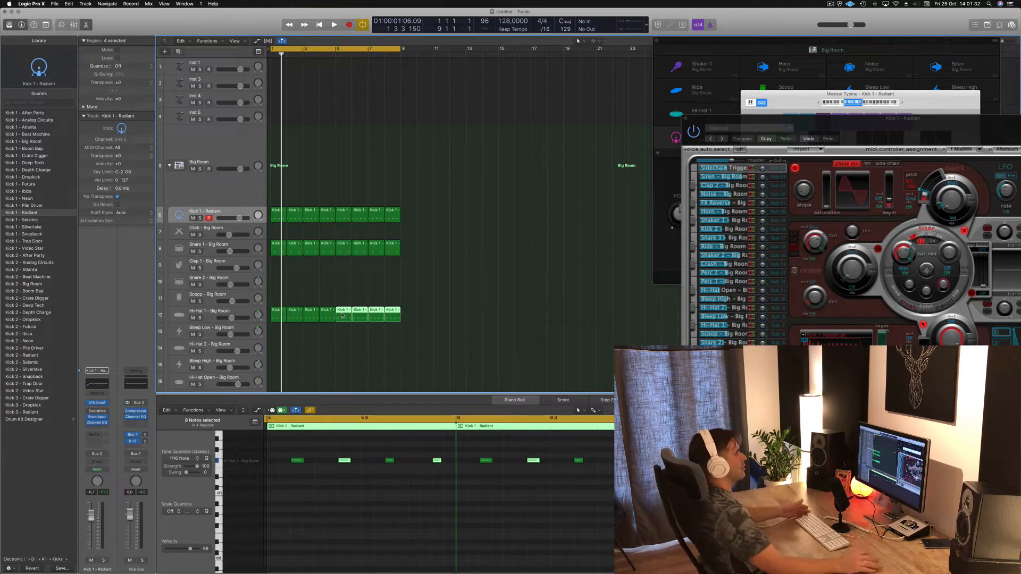
left_click_drag(910, 138, 727, 110)
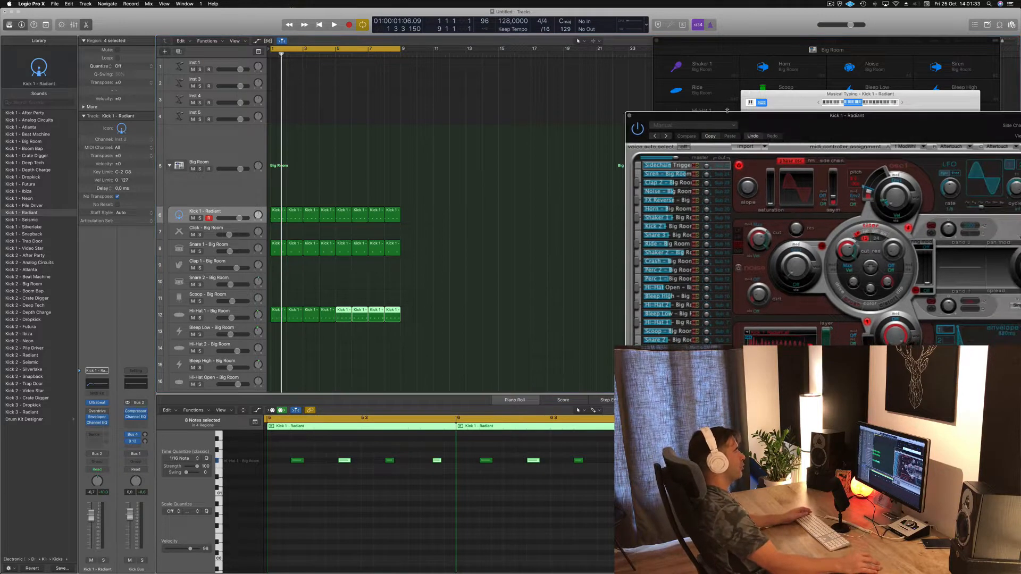
left_click(629, 116)
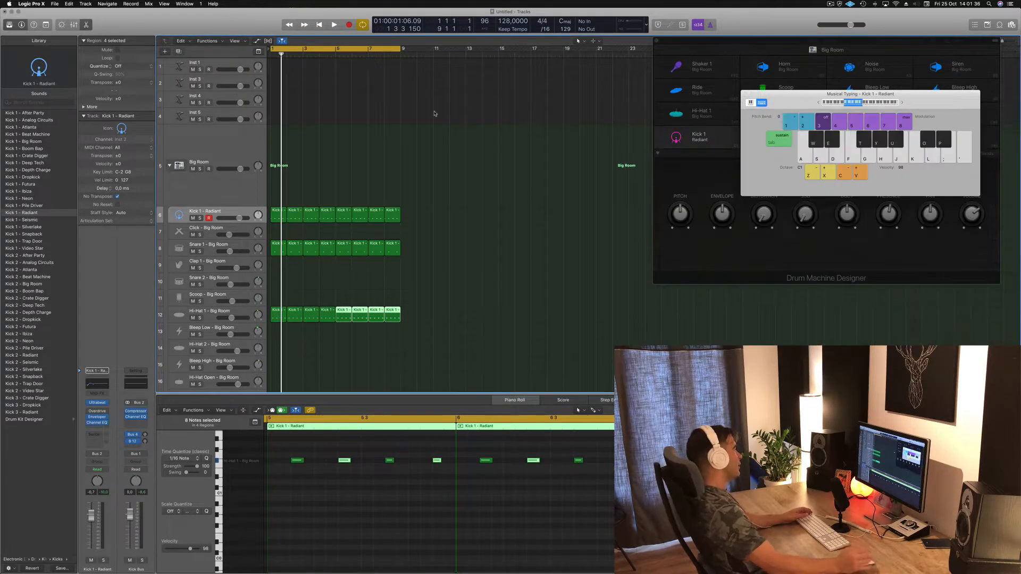
- Play the beat and lower the Hi-Hat 1 track's volume to about -11.6 dB
left_click(449, 375)
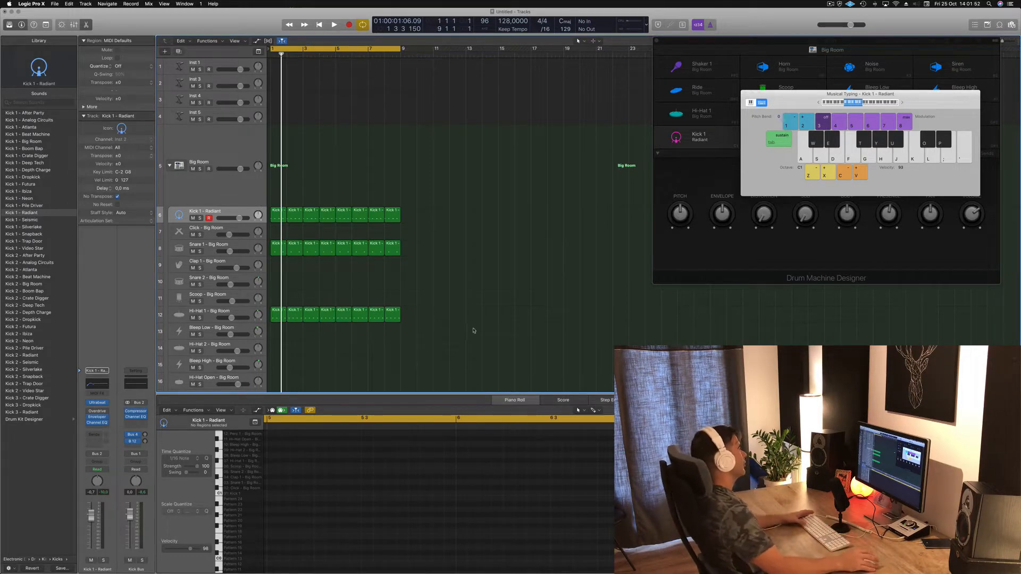
key("space")
left_click(232, 317)
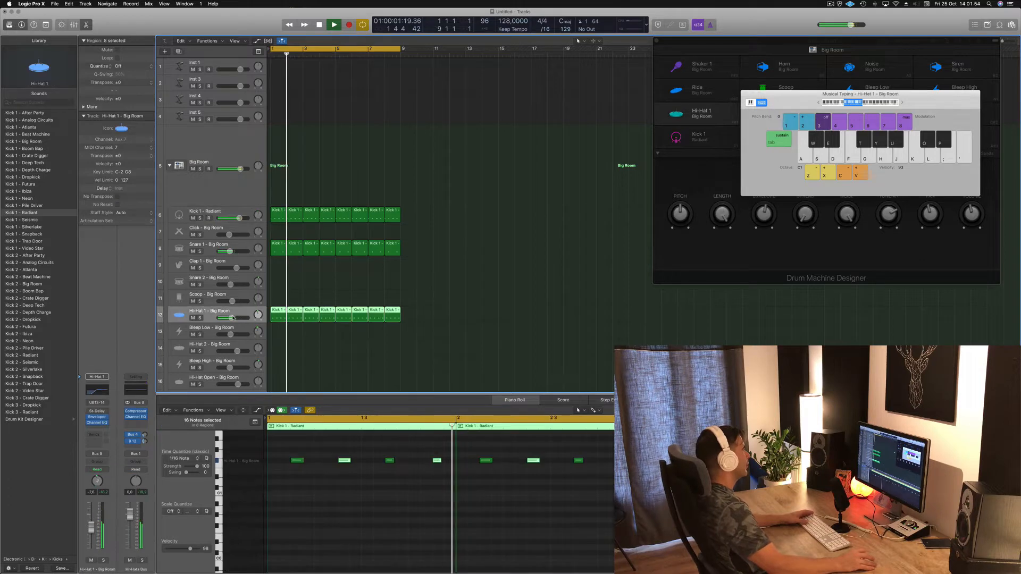
left_click_drag(233, 318, 229, 318)
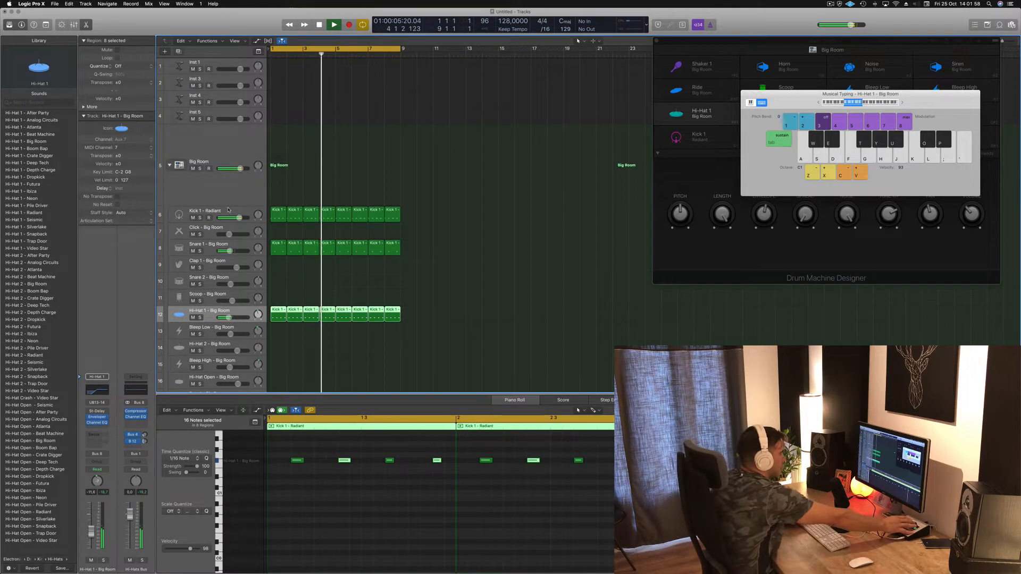
key("space")
left_click(404, 285)
- Copy the first hi-hat region to the Hi-Hat 2 track, keeping only its last off-beat note, moved up to the Hi-Hat 2 pitch
left_click(275, 317)
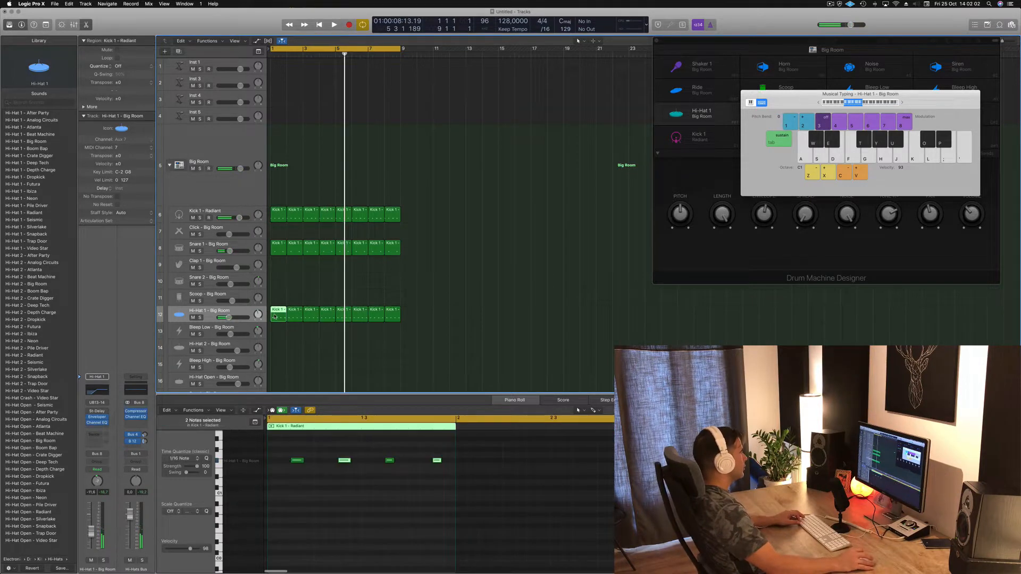
left_click_drag(275, 317, 277, 347)
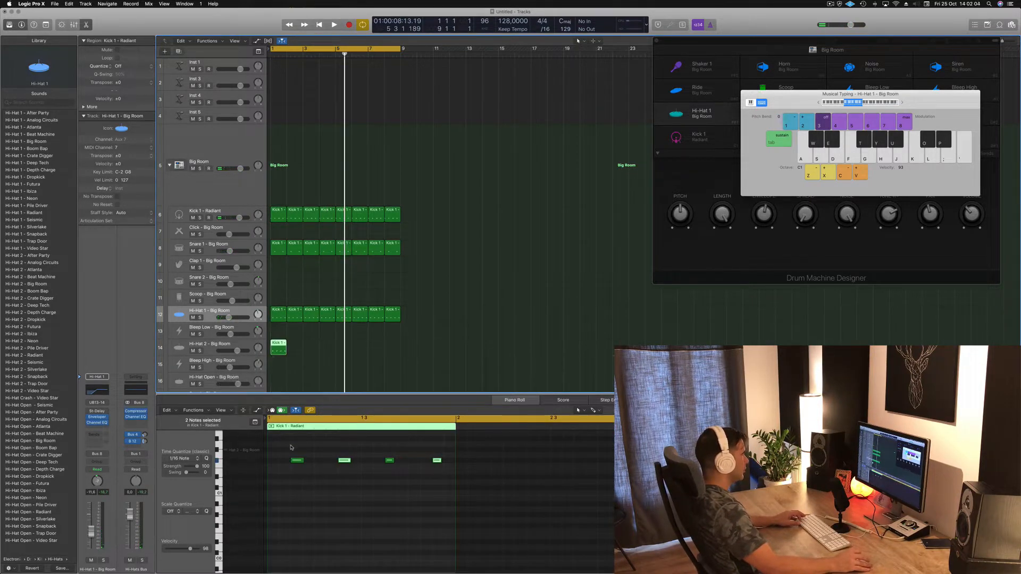
left_click_drag(291, 448, 405, 481)
key("Delete")
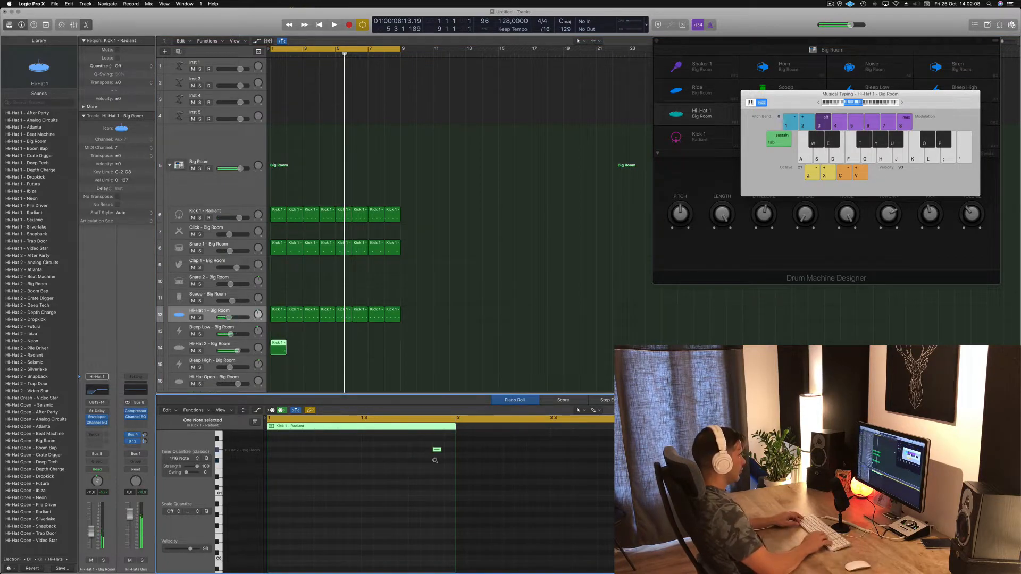
- Play back the beat and copy the one-bar Hi-Hat 2 region along its track to fill bars 1 to 8
key("space")
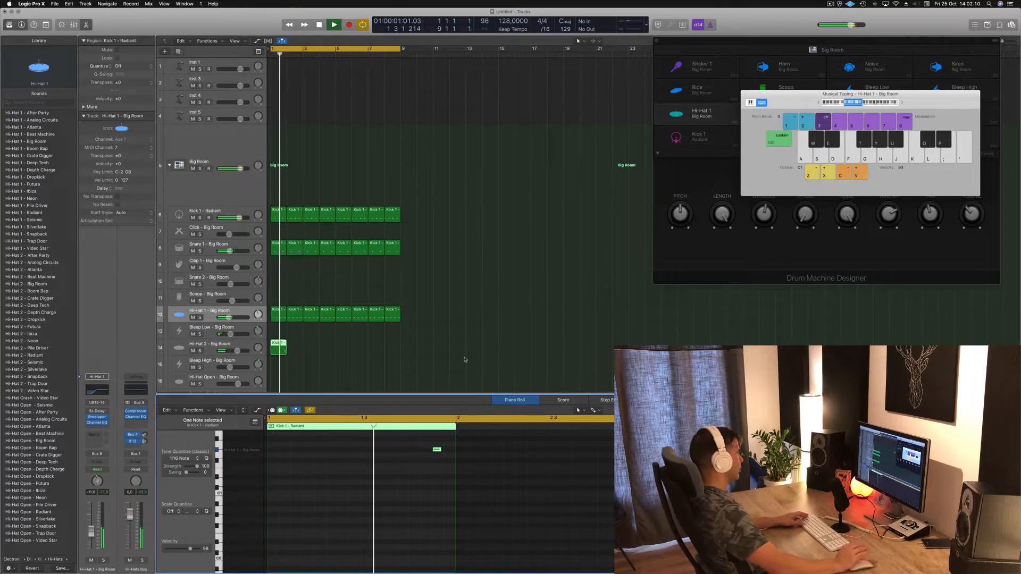
key("space")
key("space")
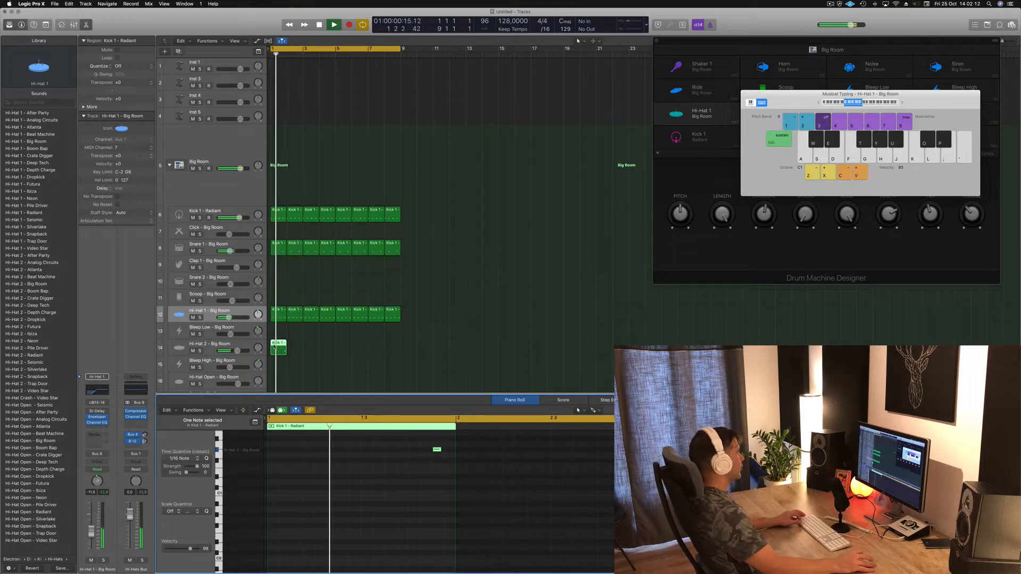
left_click_drag(277, 348, 333, 349)
left_click_drag(346, 349, 347, 349)
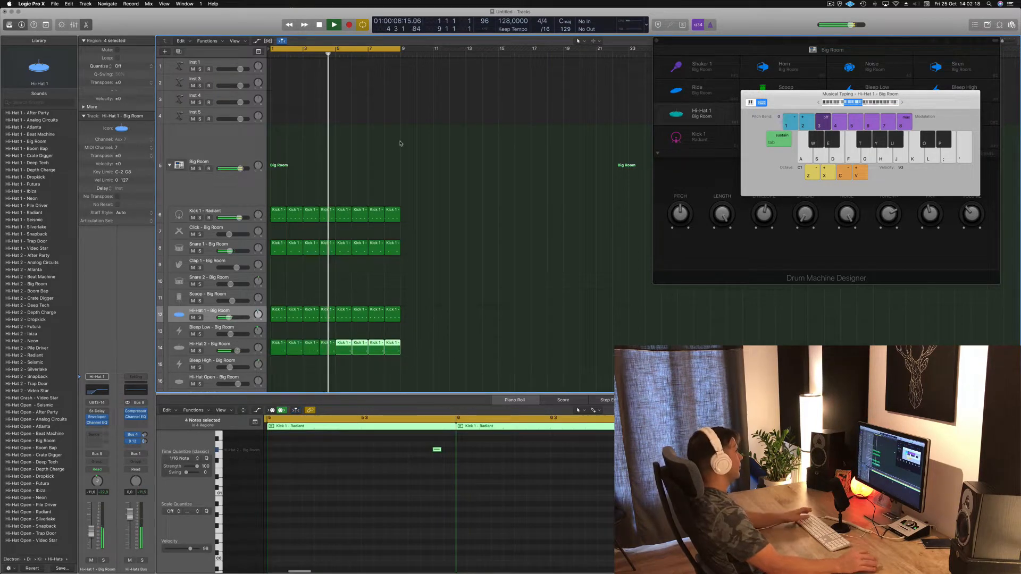
- Bypass the Overdrive and Enveloper effects on the Kick 1 track, keeping its Channel EQ active
left_click(249, 210)
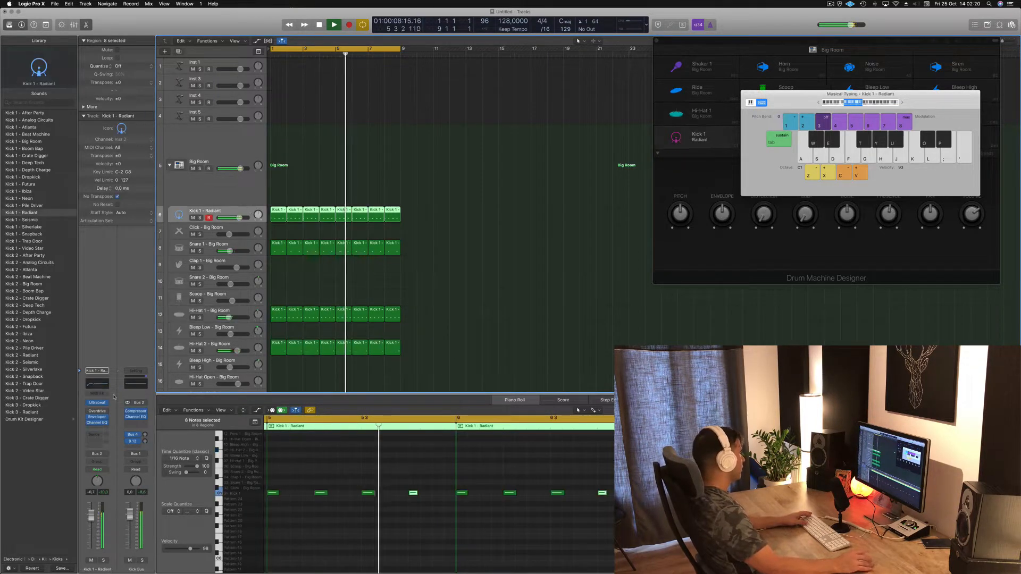
left_click(89, 418)
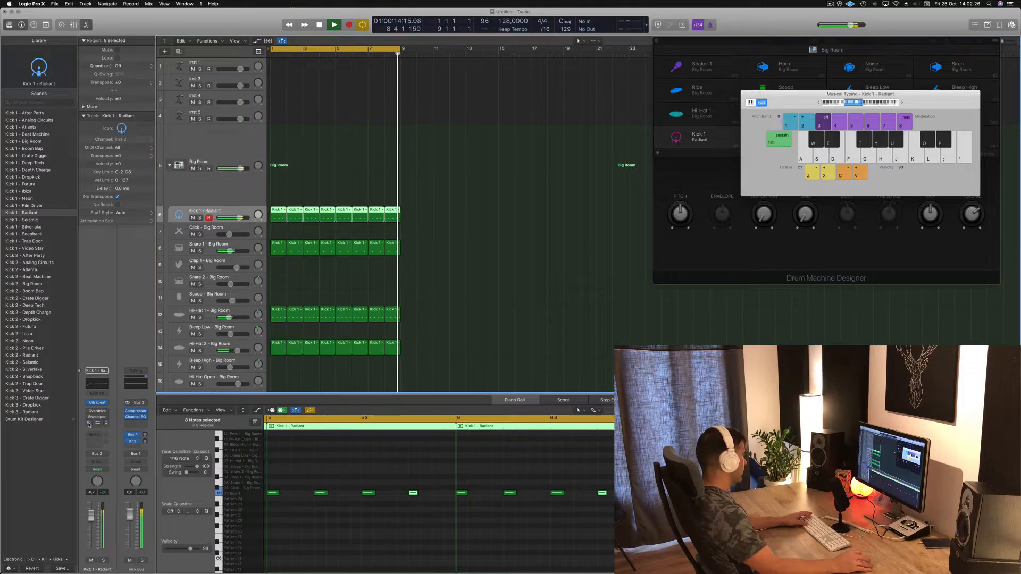
left_click(89, 423)
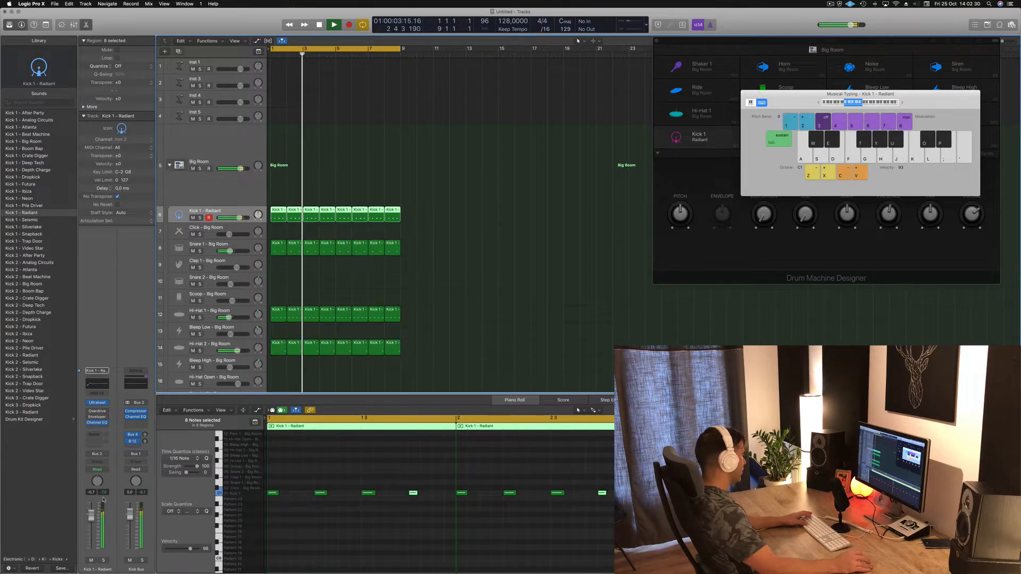
- Lower the Kick 1 track's volume to about -3.8 dB, resetting its peak level display between adjustments
left_click_drag(92, 515, 104, 496)
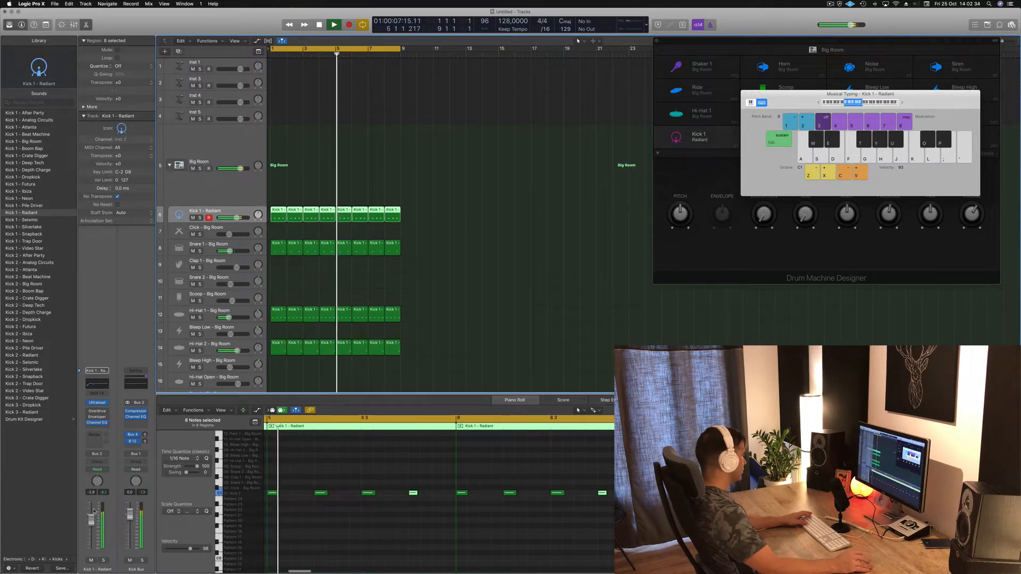
left_click(104, 495)
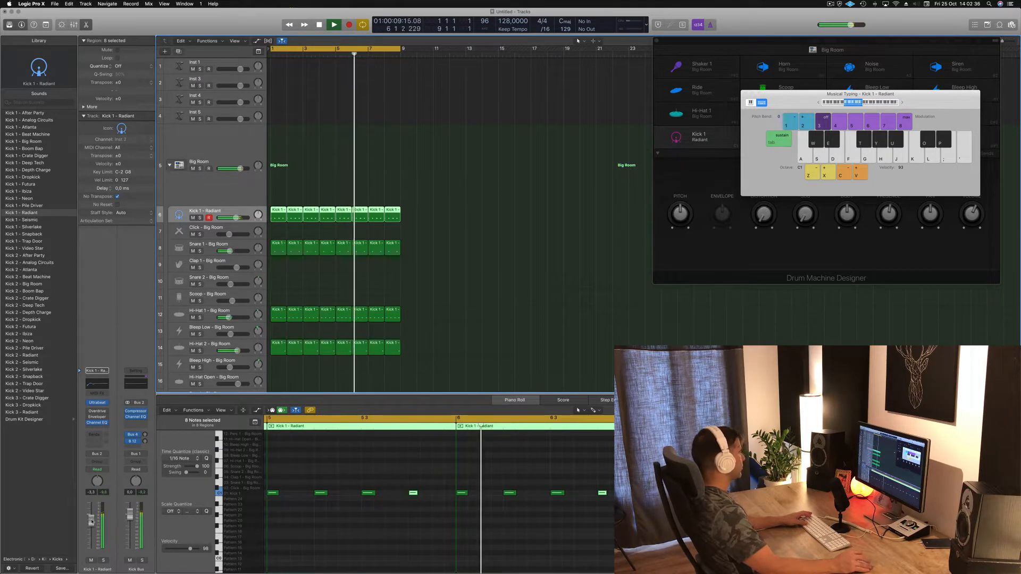
left_click_drag(91, 521, 91, 523)
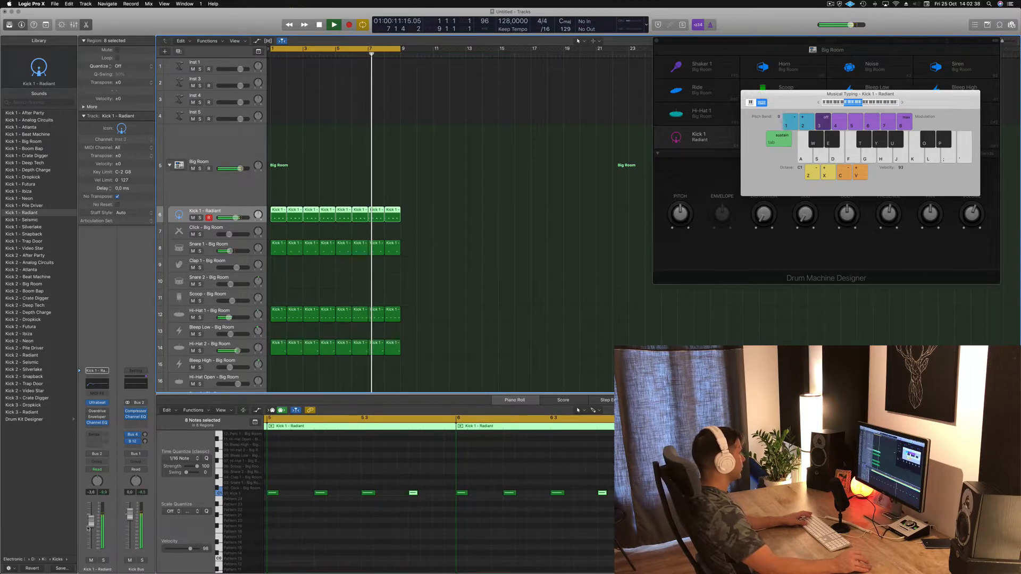
left_click(103, 494)
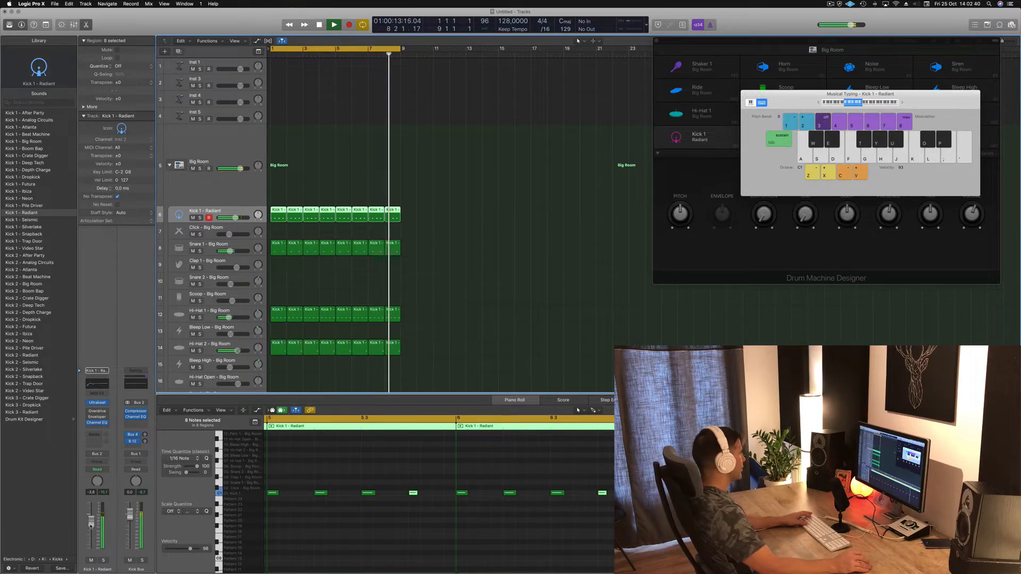
- Open the Alchemy synth on the Inst 1 track and filter its presets to the Bass category
left_click(234, 62)
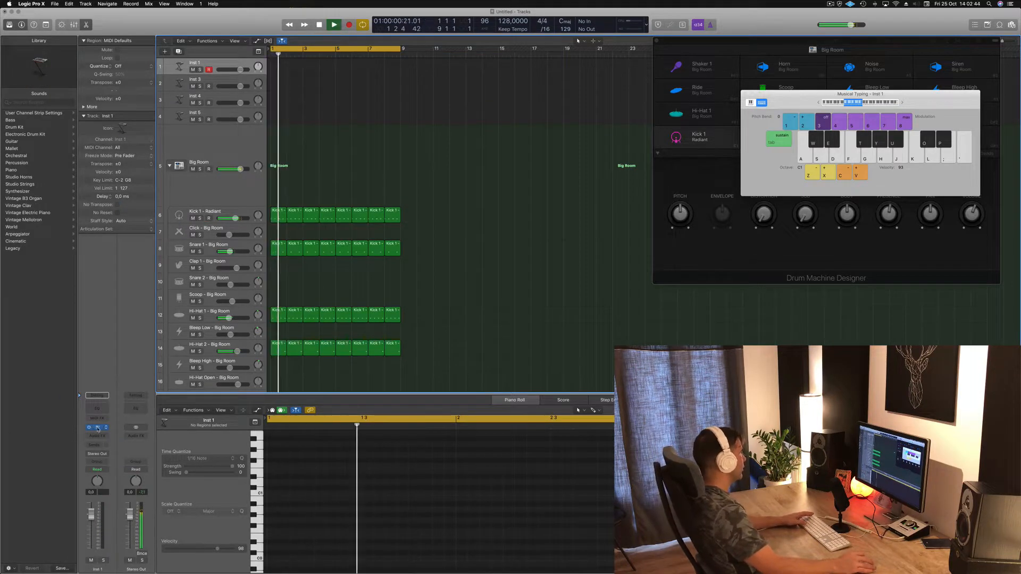
left_click(97, 427)
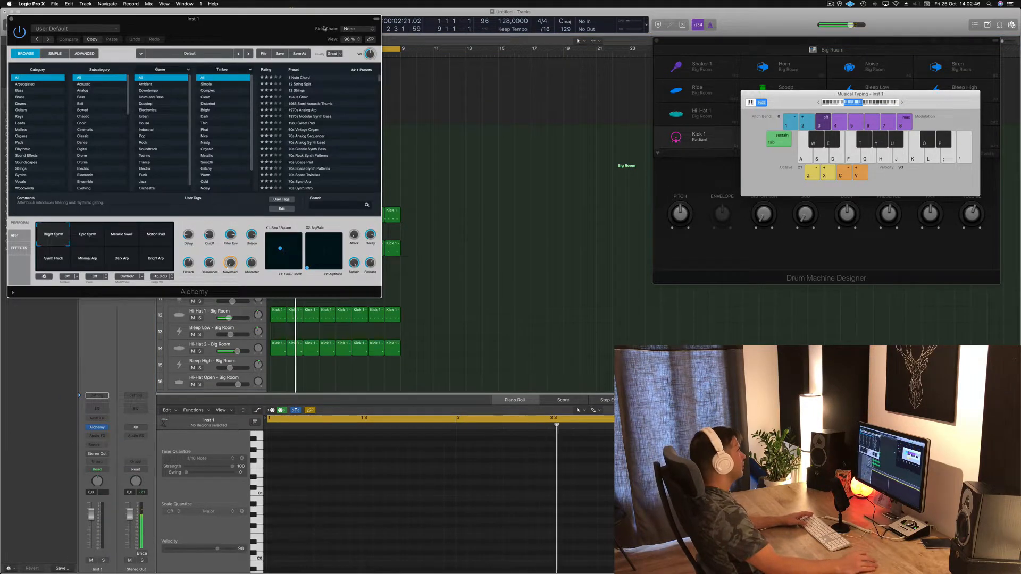
left_click_drag(324, 28, 567, 87)
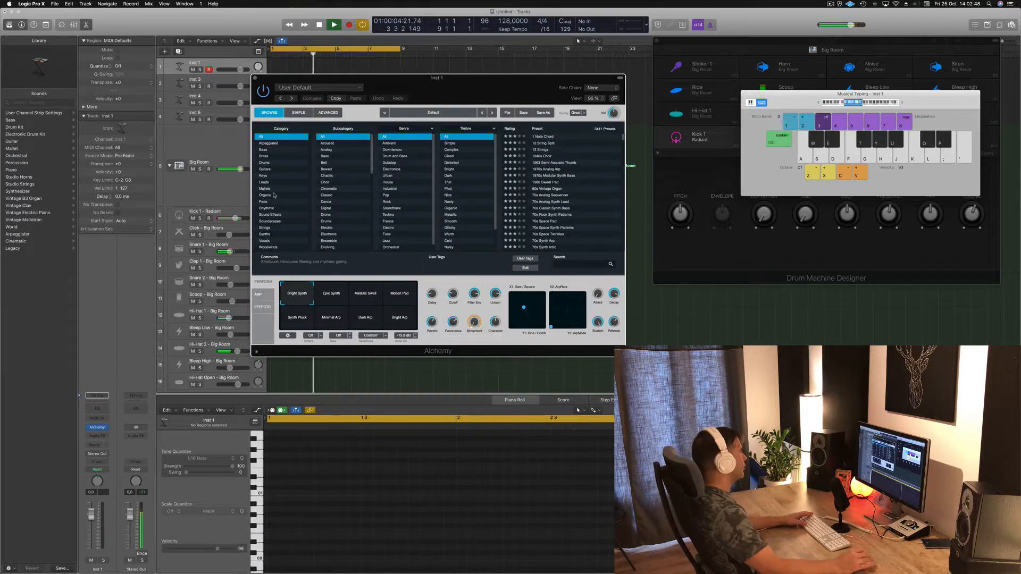
left_click(263, 150)
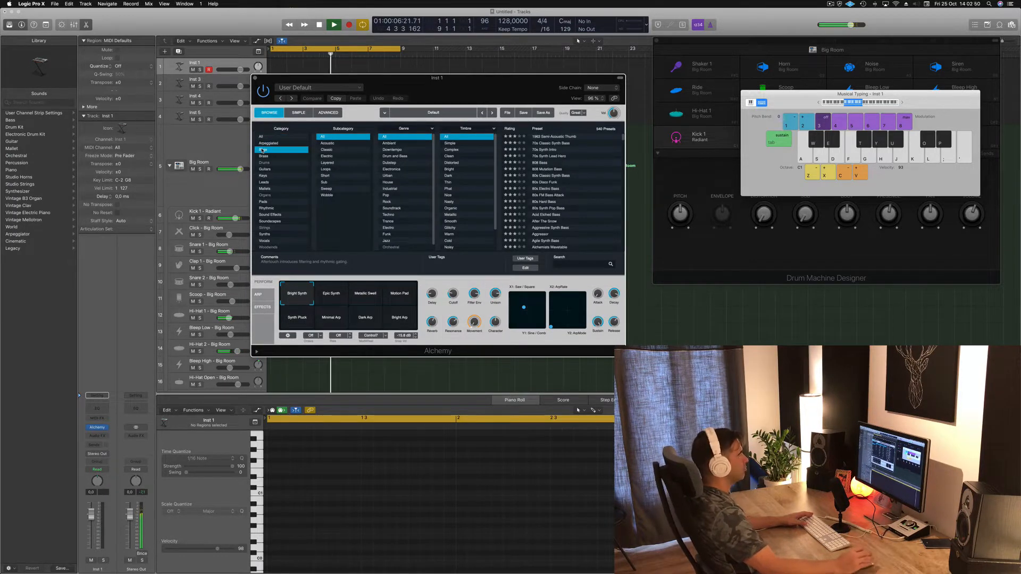
left_click_drag(458, 93, 553, 164)
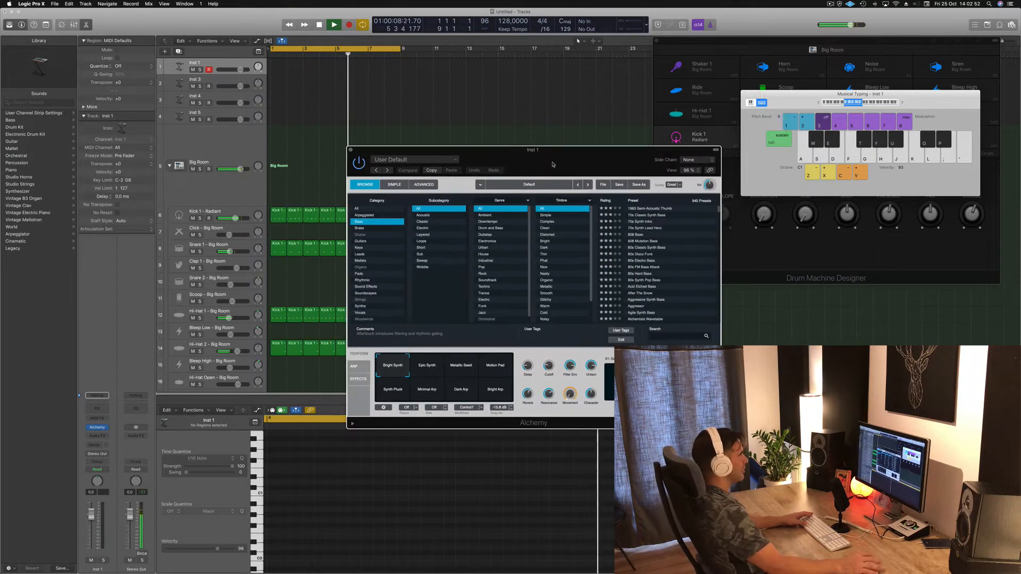
- Load the 1963 Semi-Acoustic Thumb preset, audition some notes, and raise the Musical Typing octave to C2
left_click(652, 209)
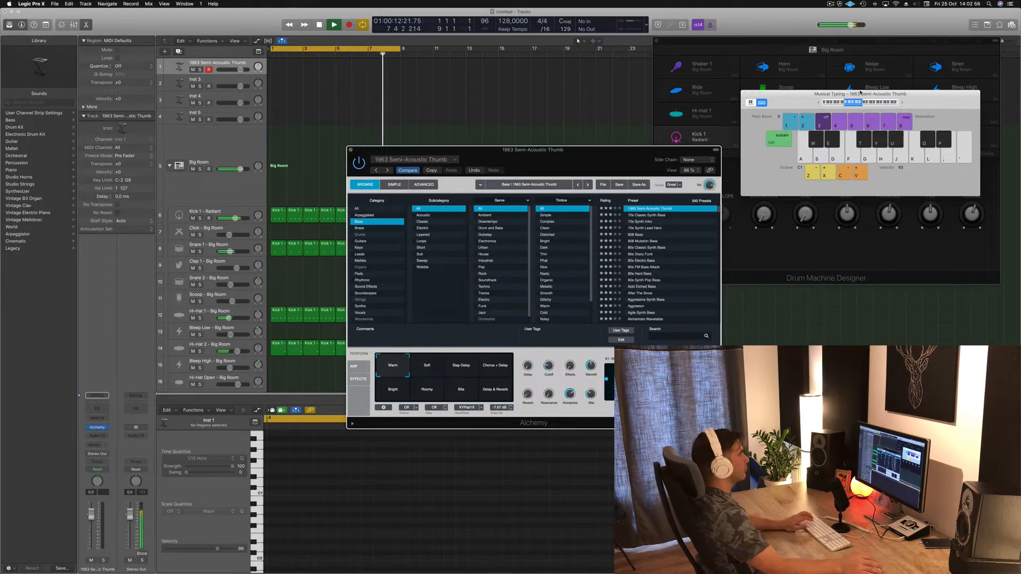
key("g")
key("f")
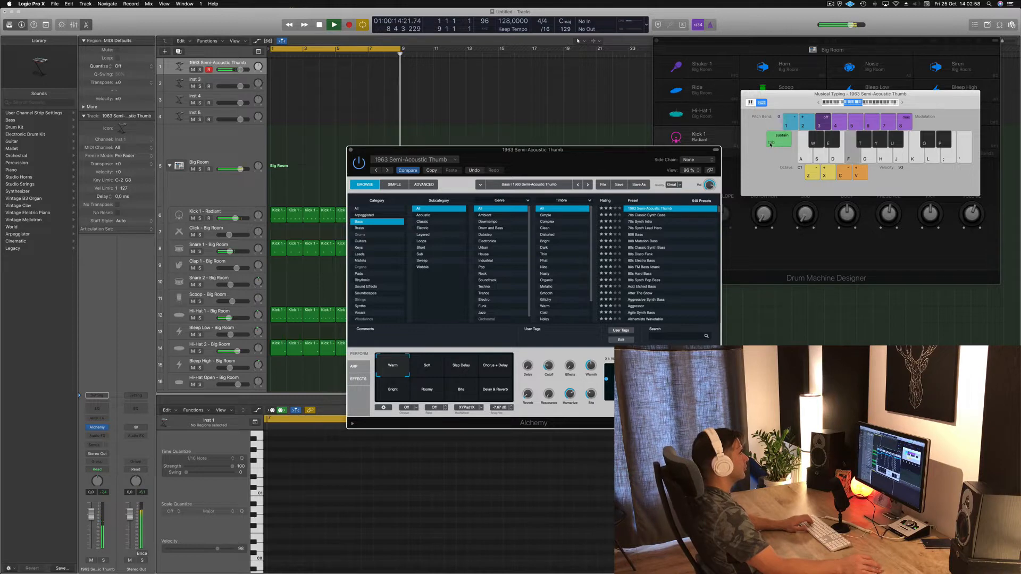
key("h")
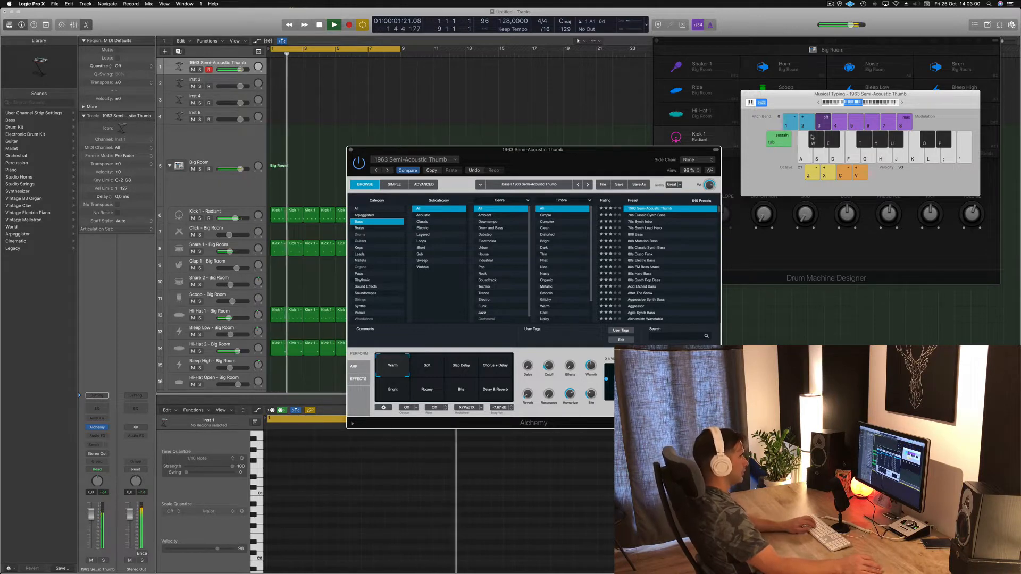
key("apostrophe")
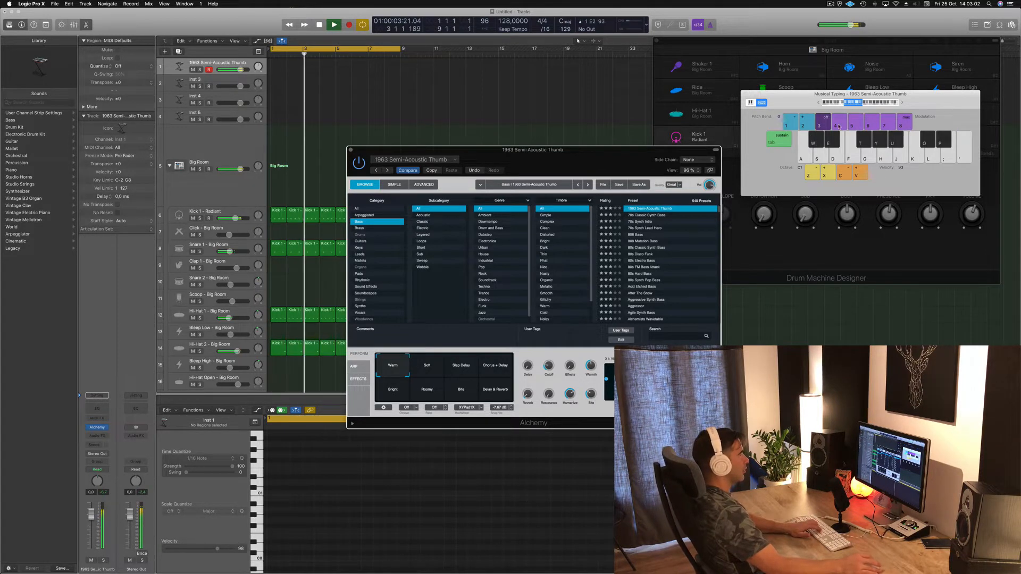
key("semicolon")
key("l")
left_click(902, 103)
key("l")
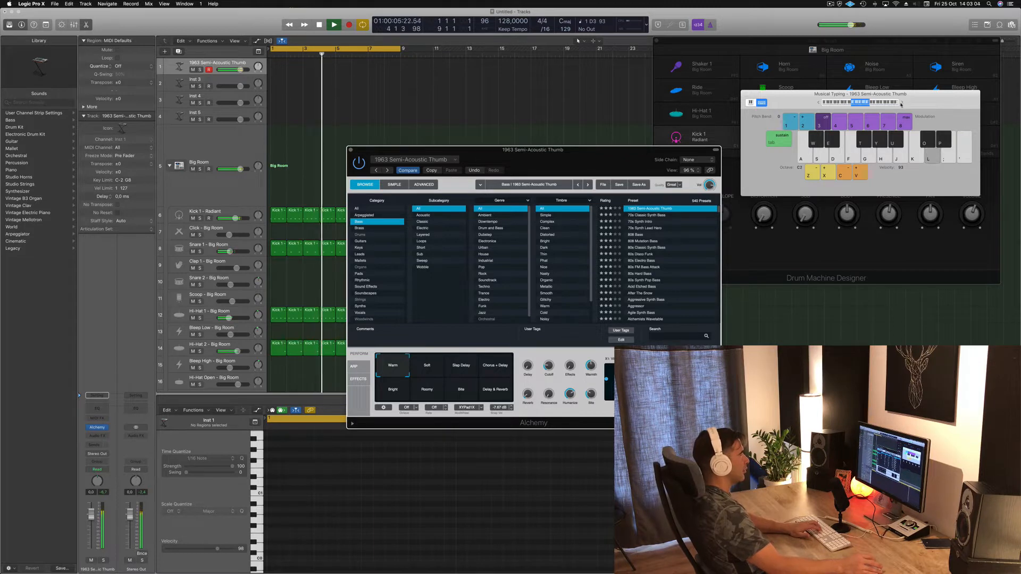
- Load the 70s Classic Synth Bass preset in Alchemy and audition a few notes over the beat
left_click(654, 216)
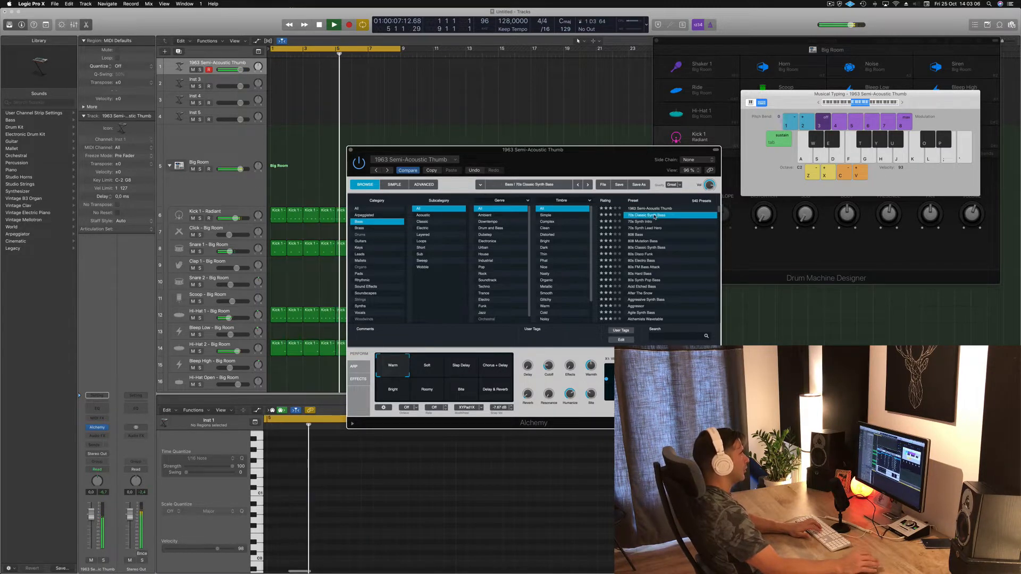
key("d")
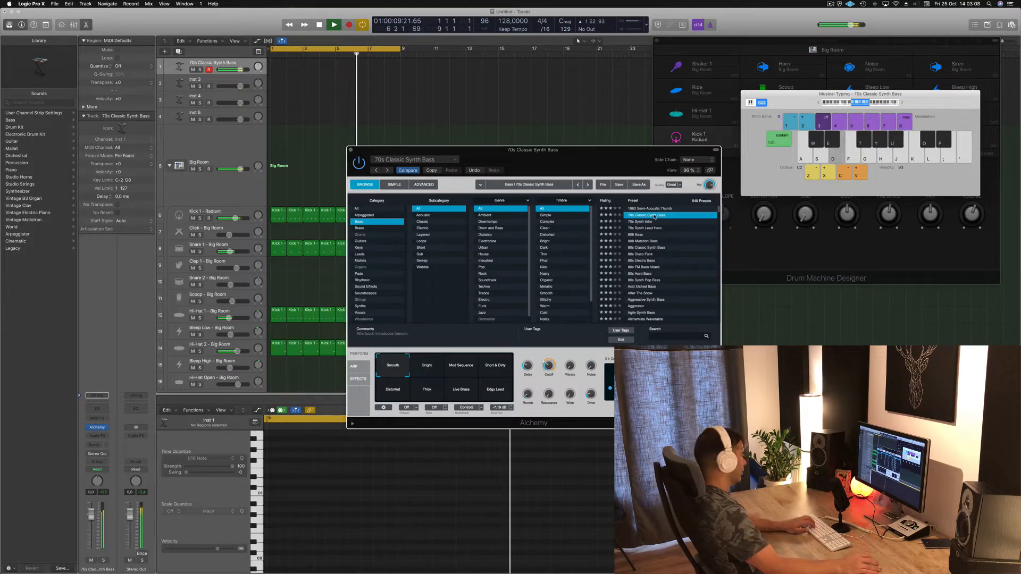
key("a")
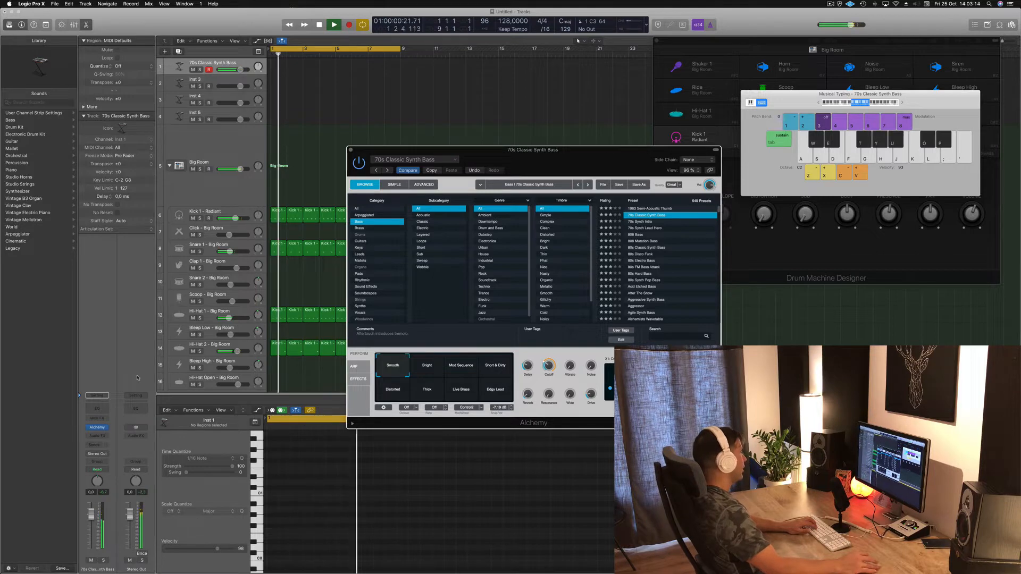
- Lower the synth bass track's volume to about -11.6 dB while playing notes over the beat
key("k")
key("k")
key("k")
left_click_drag(90, 518, 90, 535)
key("f")
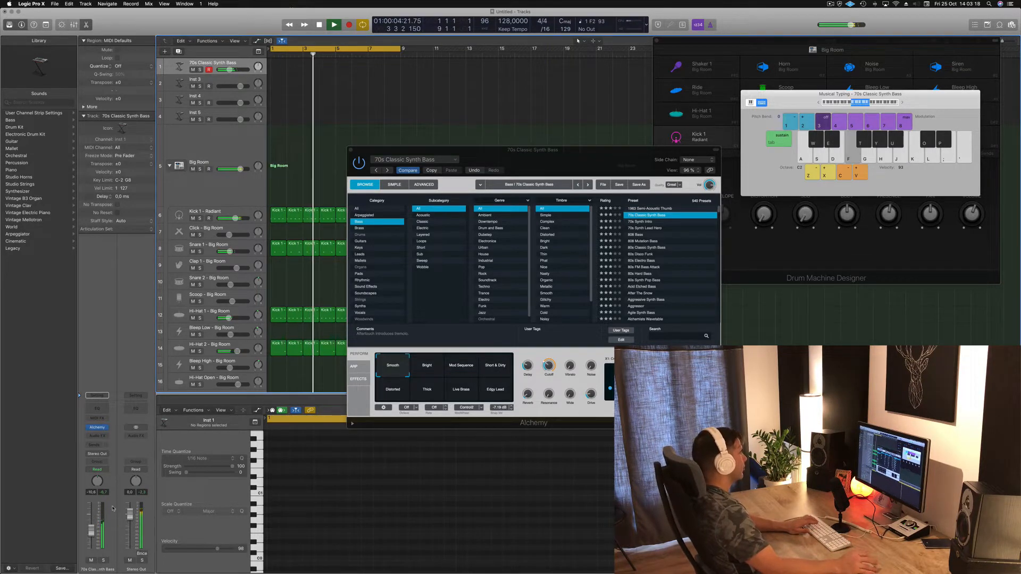
key("h")
key("j")
key("k")
left_click_drag(92, 534, 92, 536)
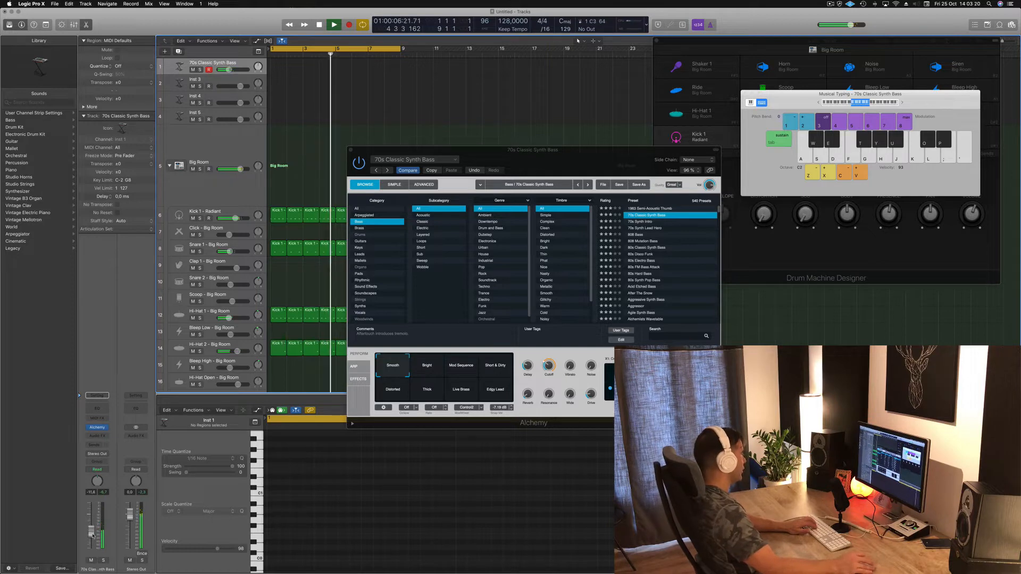
key("k")
key("f")
- Audition the bass preset's Bright, Mod Sequence and Short & Dirty variations over the beat, then select Distorted
left_click(424, 367)
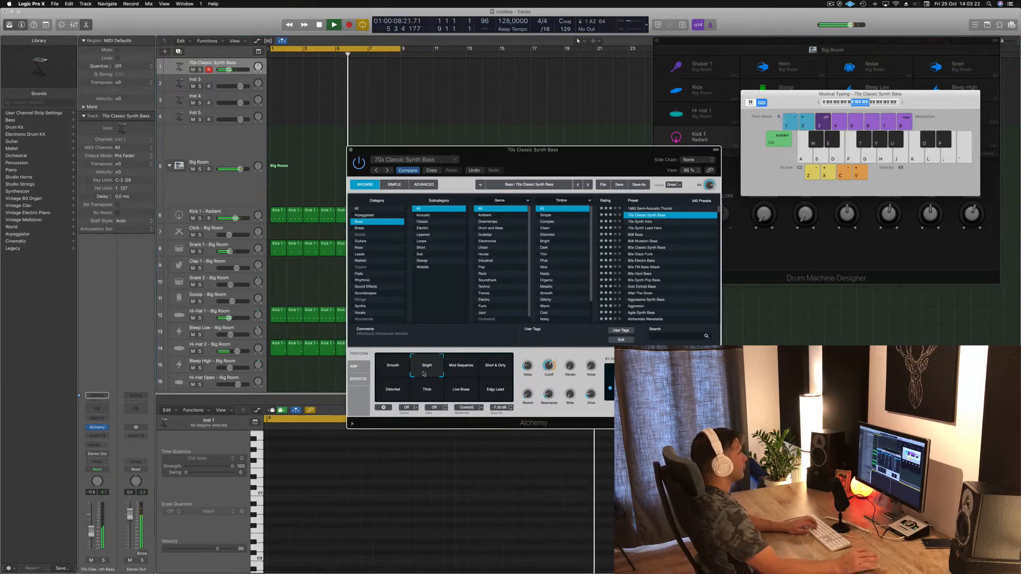
key("k")
key("f")
key("h")
left_click(462, 366)
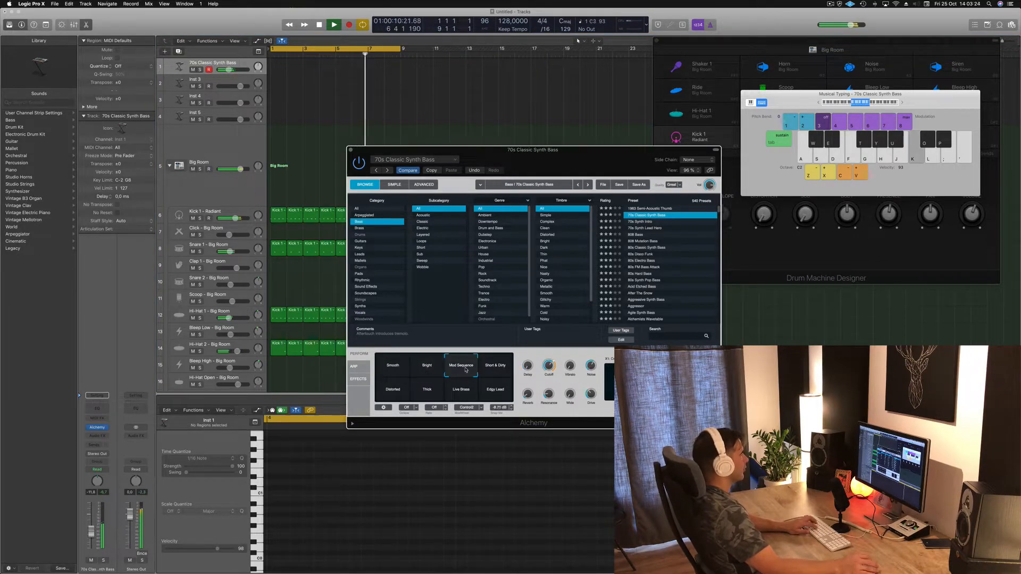
left_click(497, 367)
key("k")
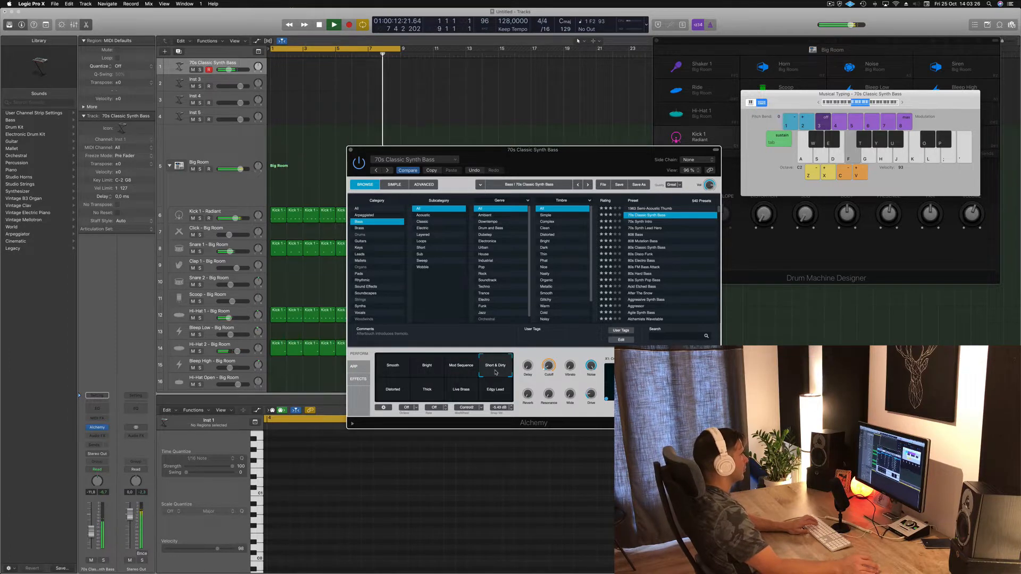
left_click(393, 391)
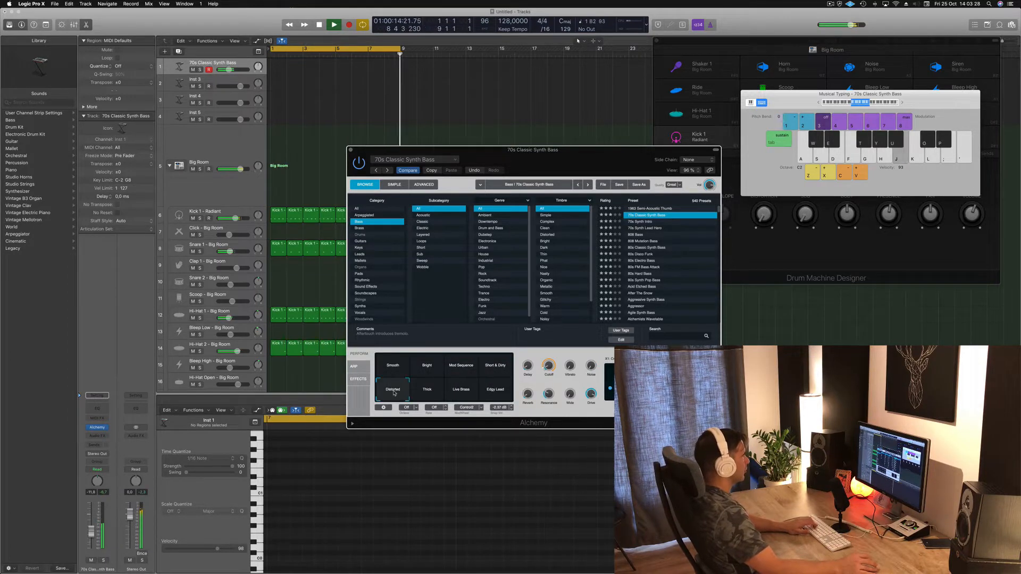
- Audition the bass preset's Thick, Live Brass and Edgy Lead variations over the beat, then select Smooth
left_click(429, 393)
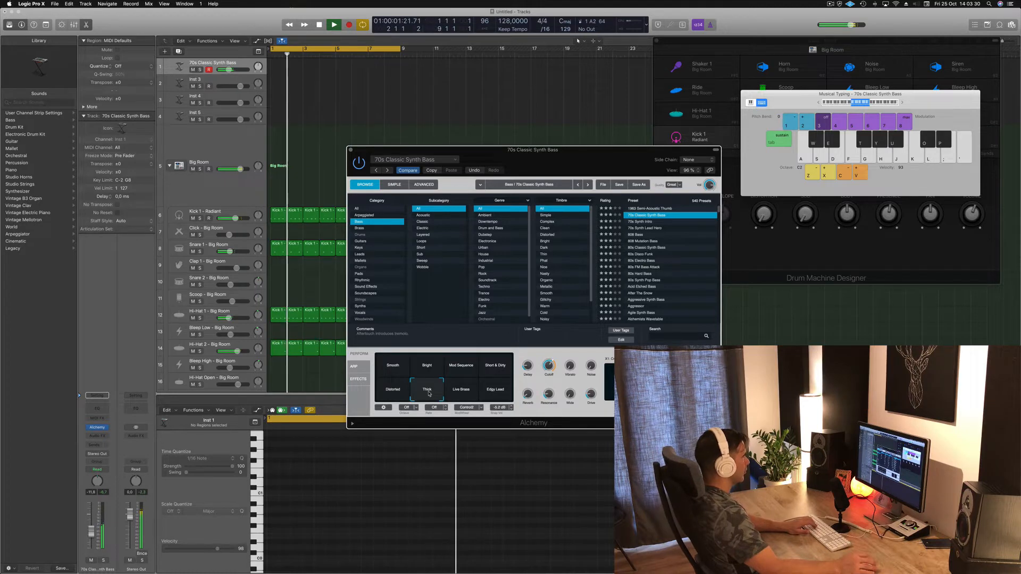
left_click(455, 392)
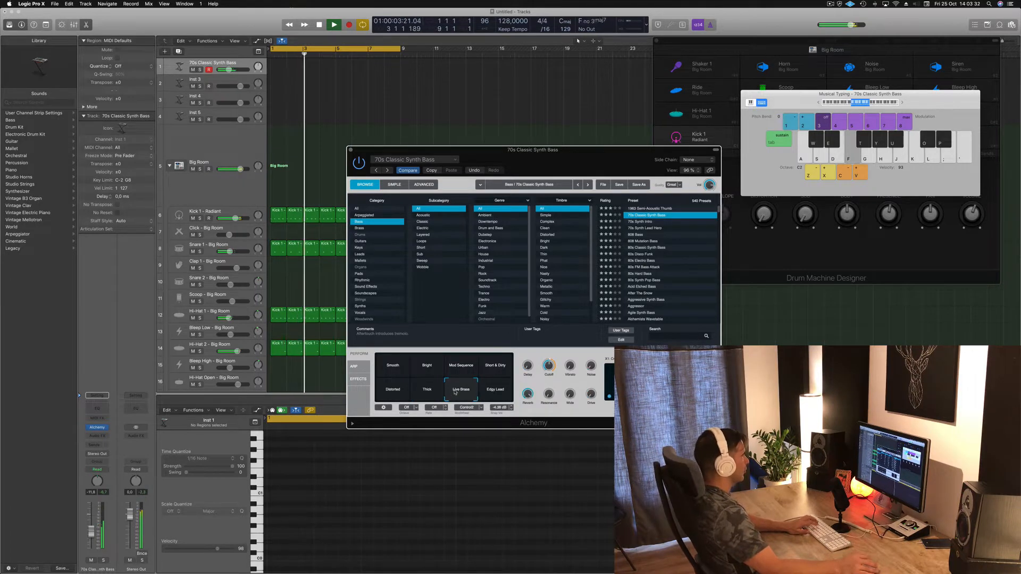
left_click(498, 391)
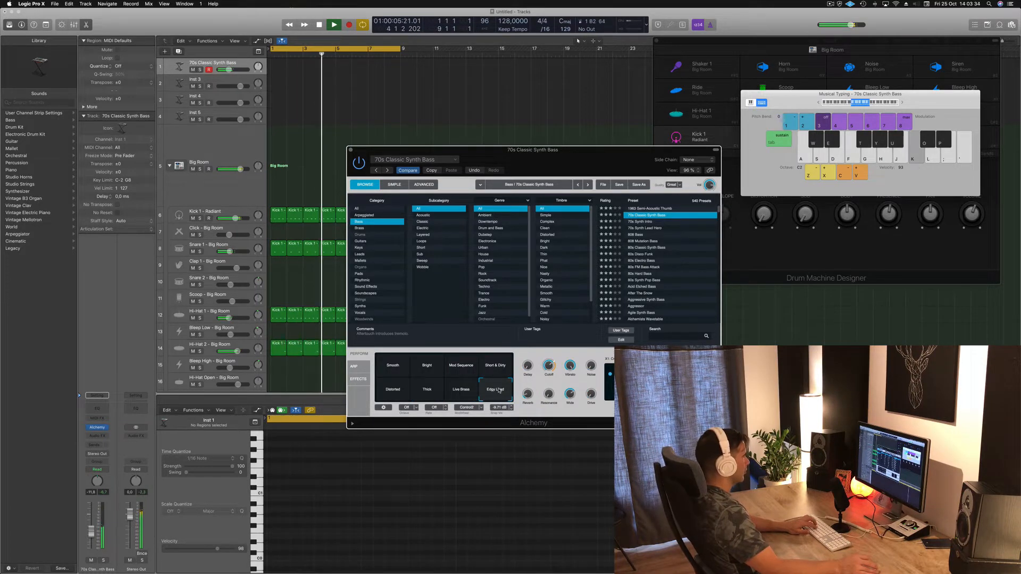
left_click(390, 366)
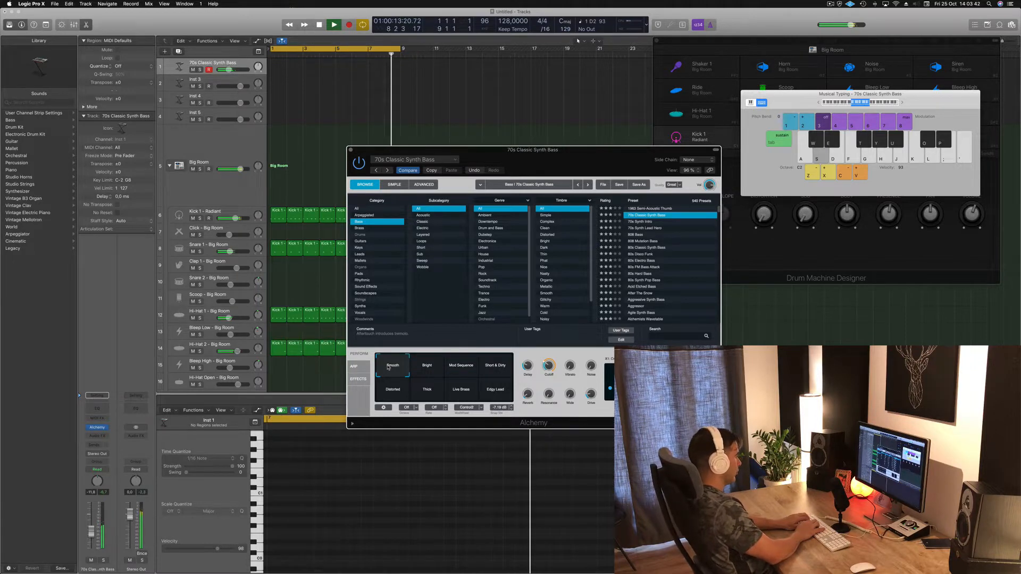
- Record a bass line of long sustained notes on the synth bass track over the beat up to bar 9, then stop
key("r")
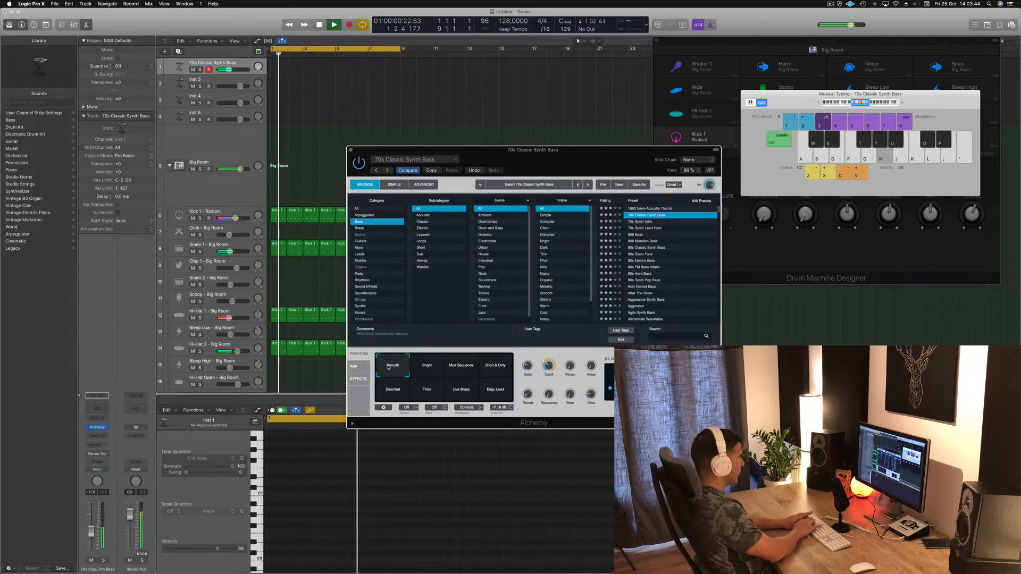
key("h")
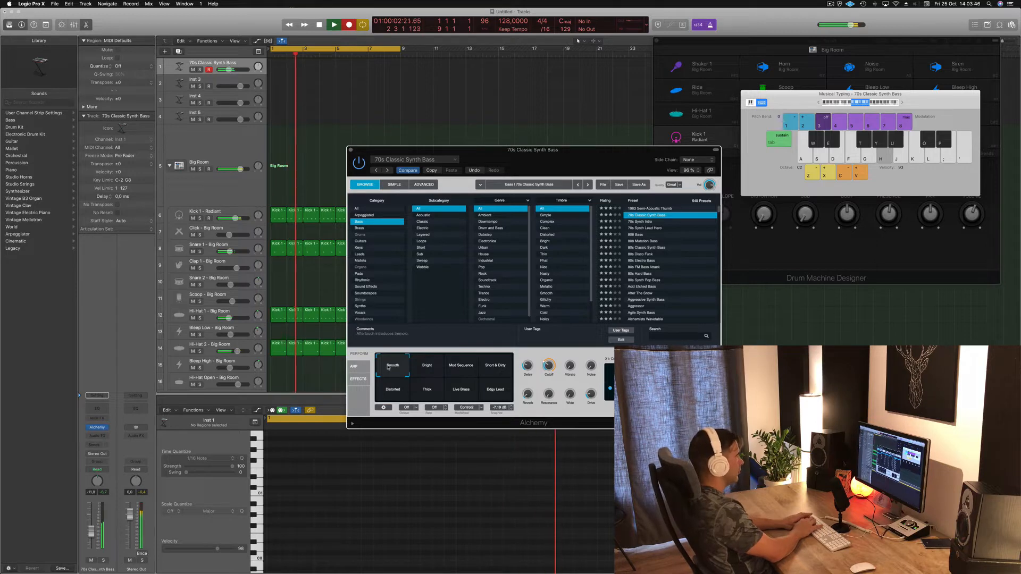
key("f")
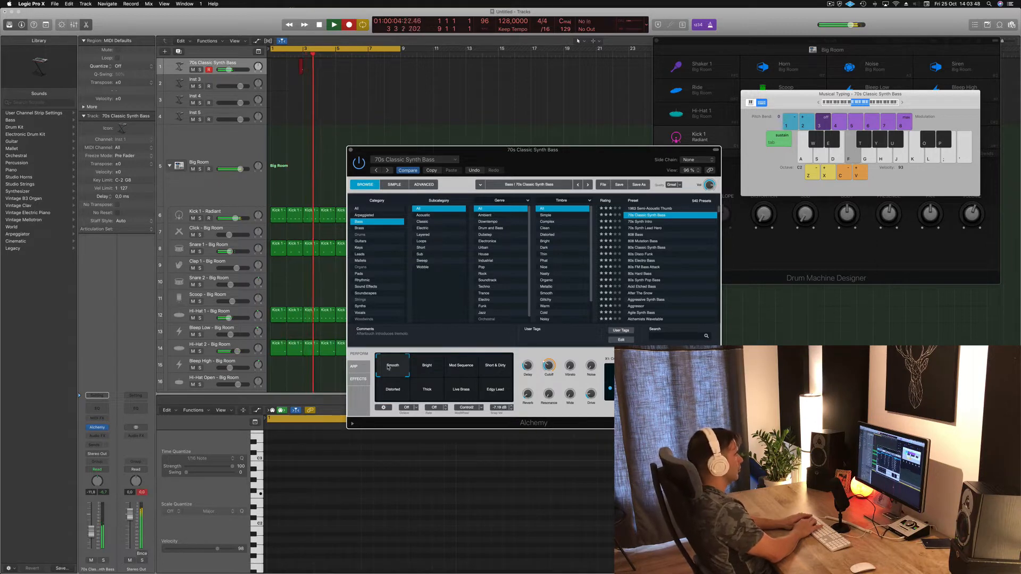
key("s")
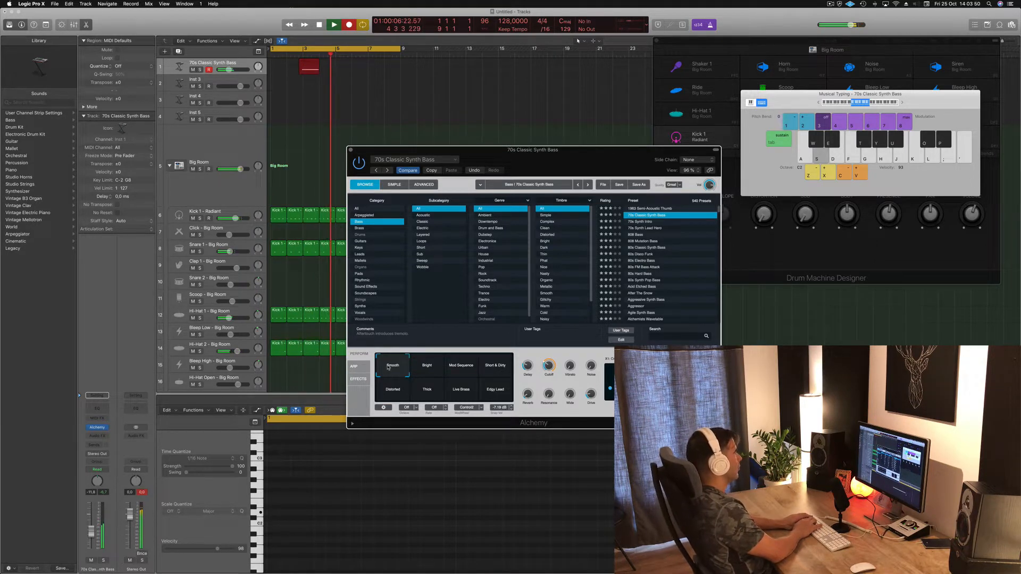
key("h")
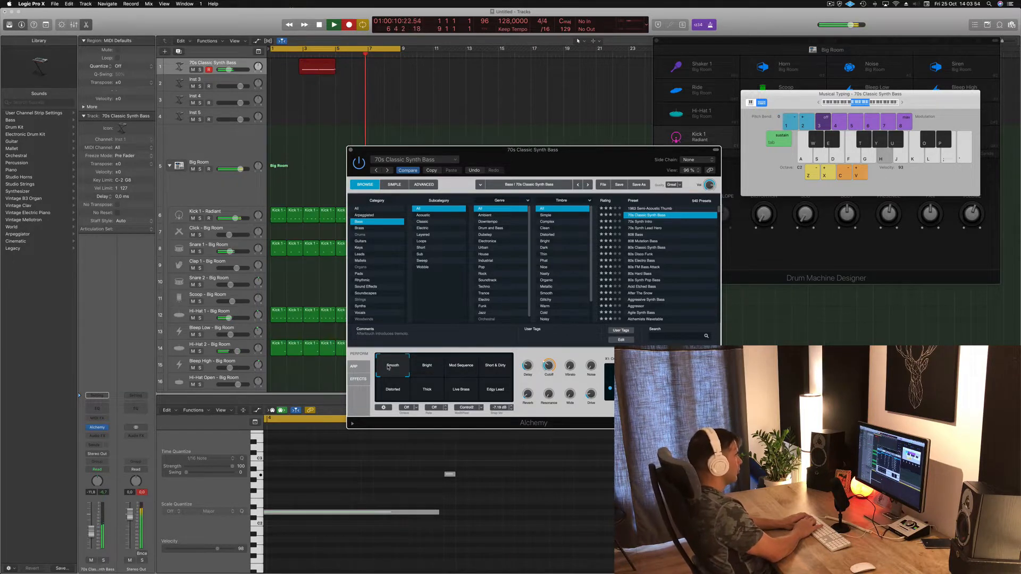
key("f")
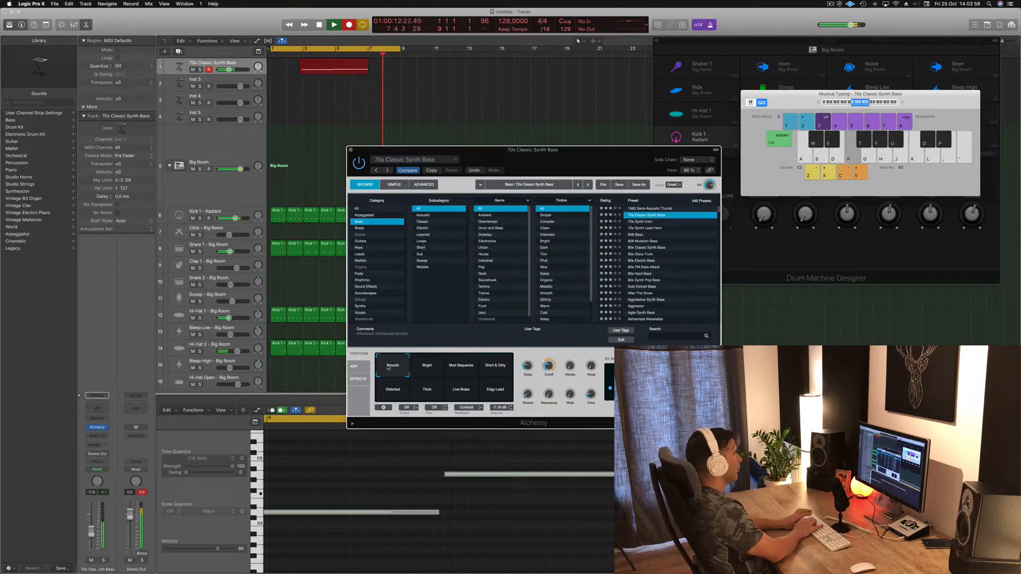
key("s")
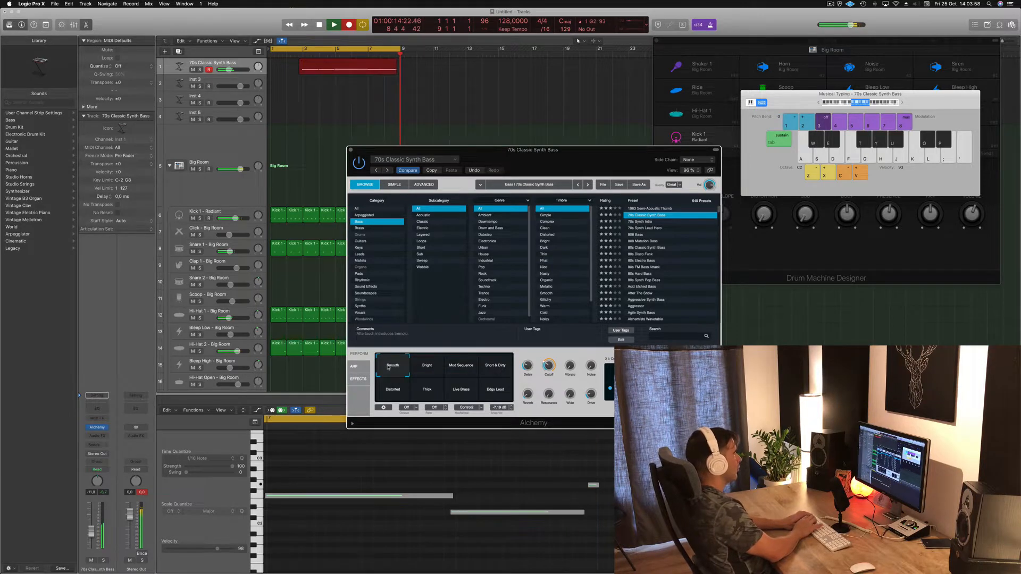
key("space")
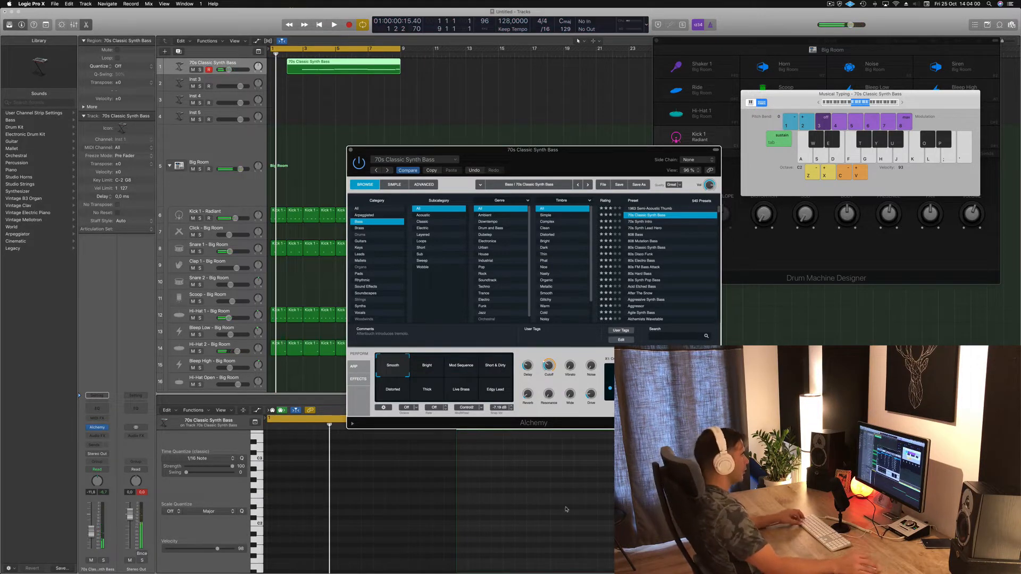
- Trim the start of the recorded bass note that begins at bar 5 so it lines up with the bar
scroll(566, 510, "down", 5)
scroll(469, 480, "down", 2)
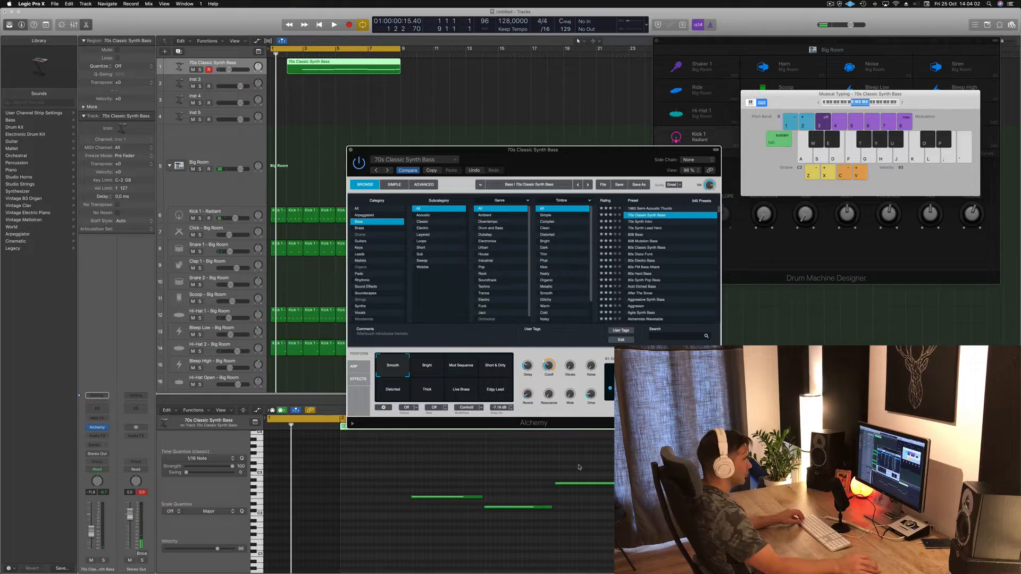
left_click_drag(579, 467, 613, 542)
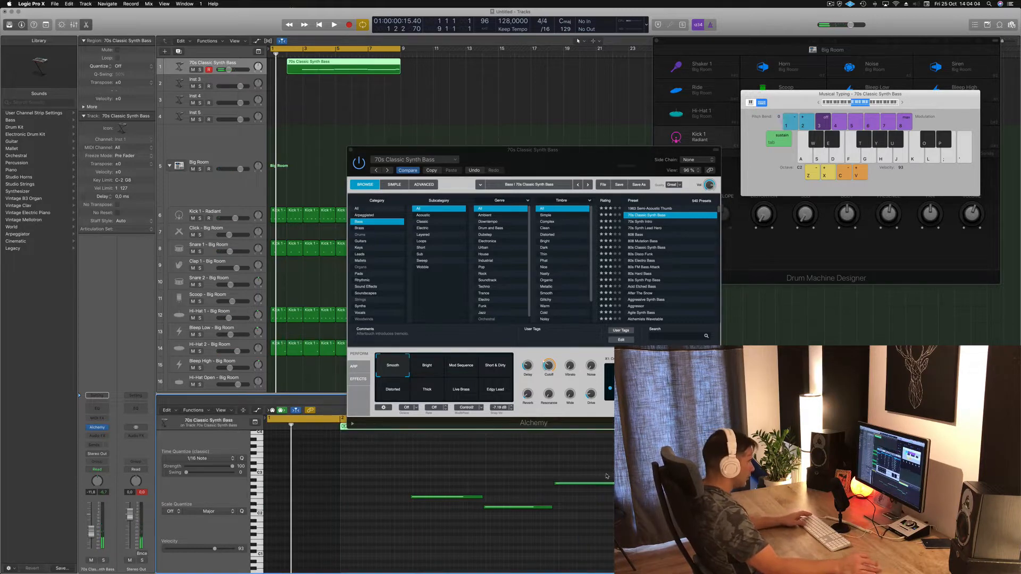
left_click_drag(604, 485, 607, 486)
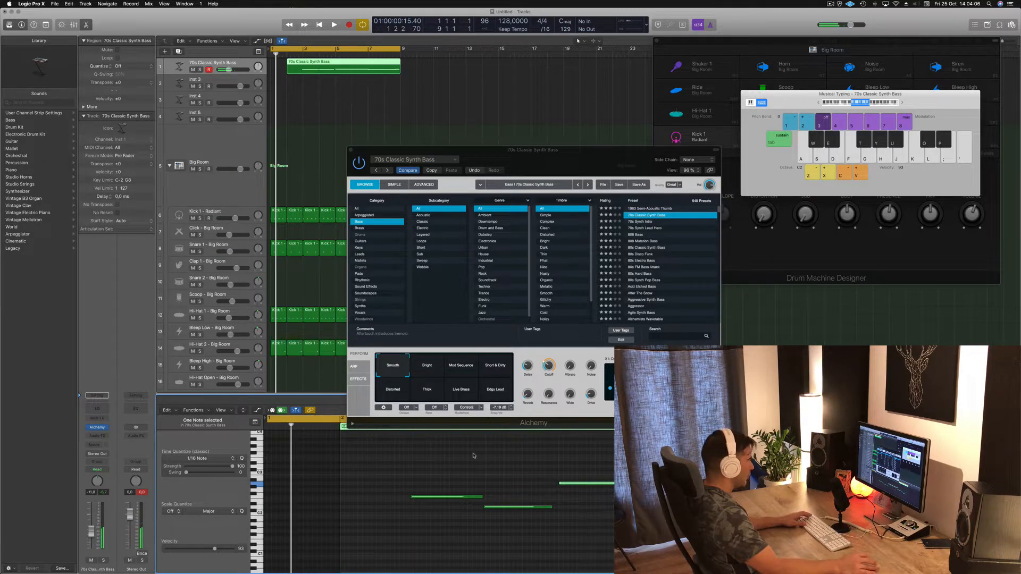
- Split the bass region at bar 5, delete its first part and move the remaining four bars to bar 1
left_click(335, 63)
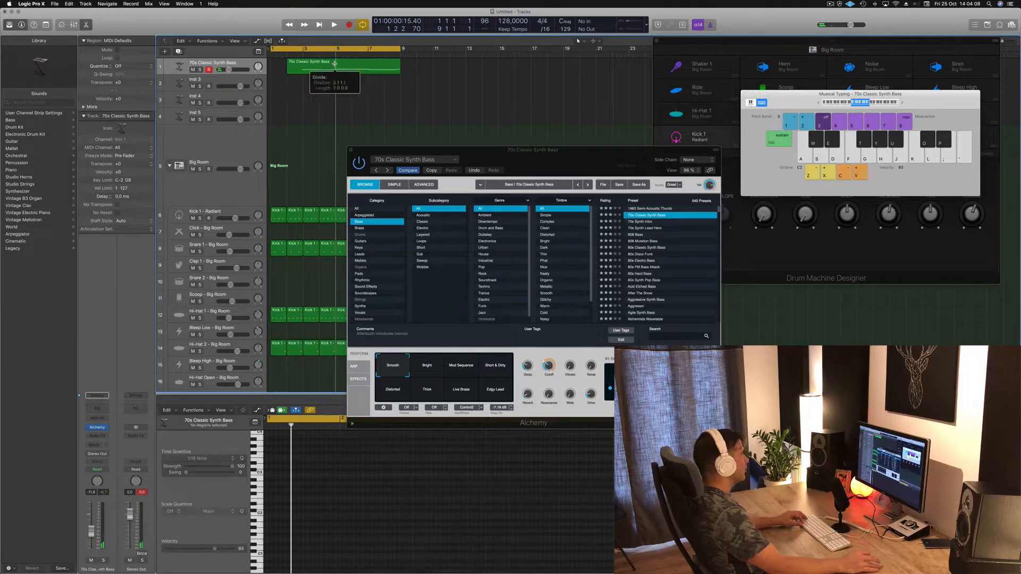
key("Delete")
left_click_drag(369, 66, 304, 66)
key("space")
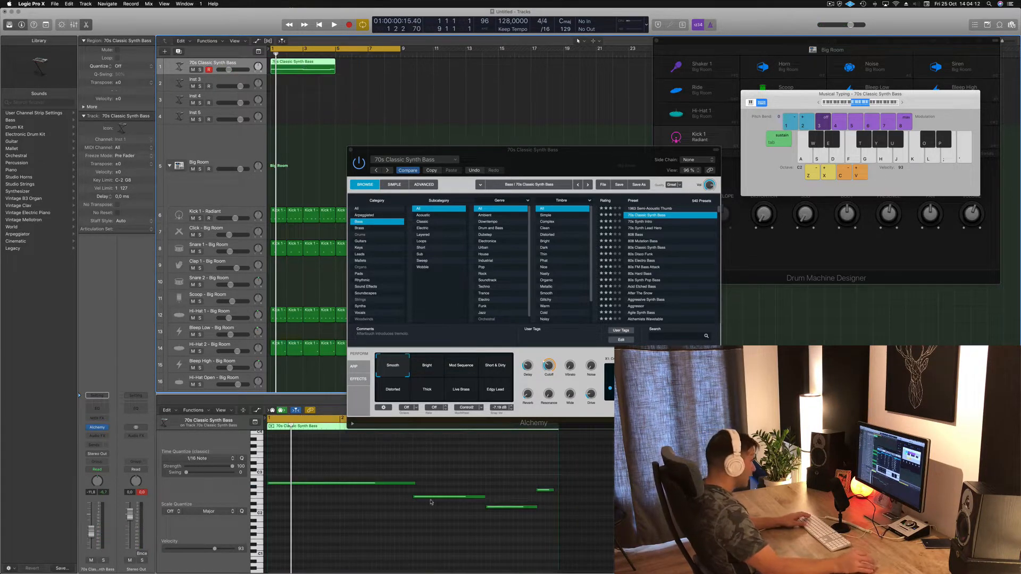
- Shorten the first bass note to exactly two bars and tidy the notes that follow it
scroll(422, 487, "right", 2)
scroll(418, 486, "up", 4)
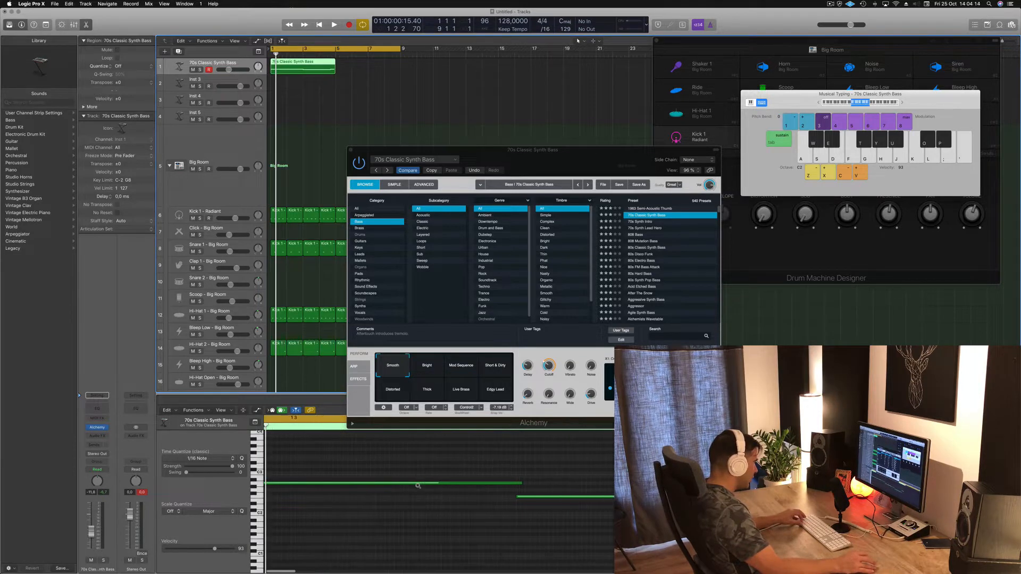
left_click_drag(515, 484, 511, 485)
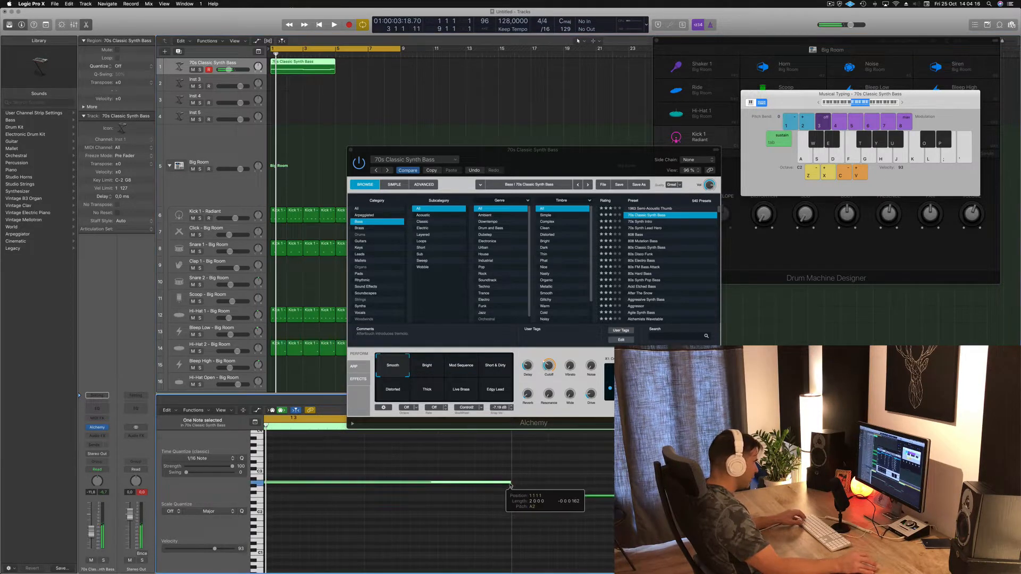
left_click(564, 497)
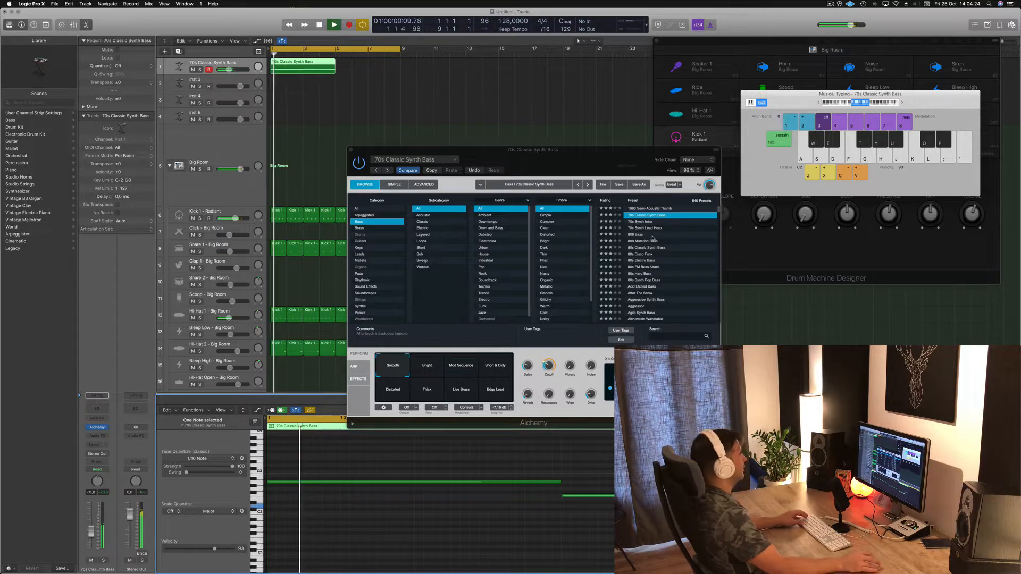
- Copy the four-bar bass region to bar 5 so it fills the eight-bar loop, and play it back with the beat
left_click_drag(327, 68, 371, 71)
left_click(340, 91, "ctrl+alt")
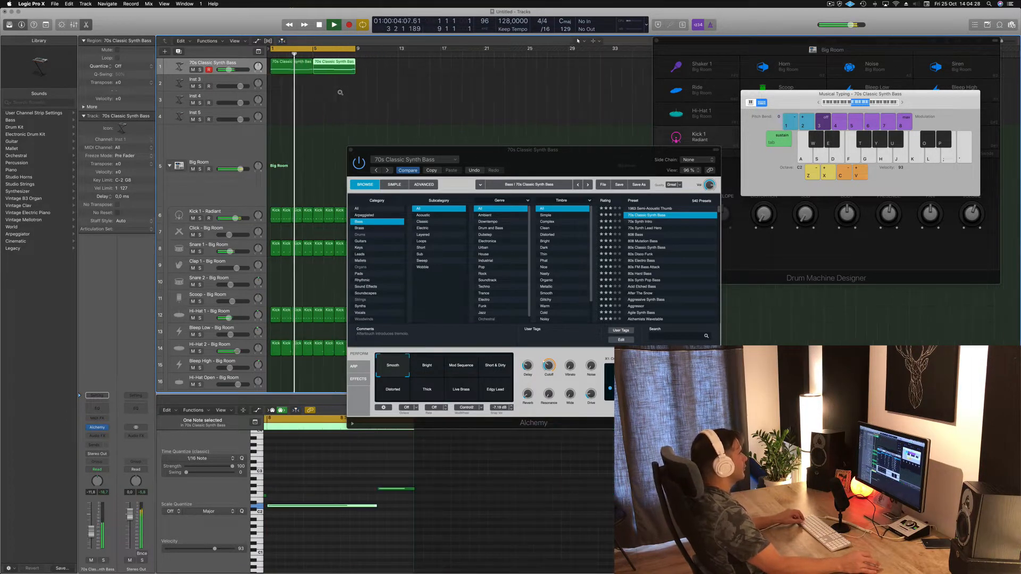
left_click_drag(483, 153, 613, 92)
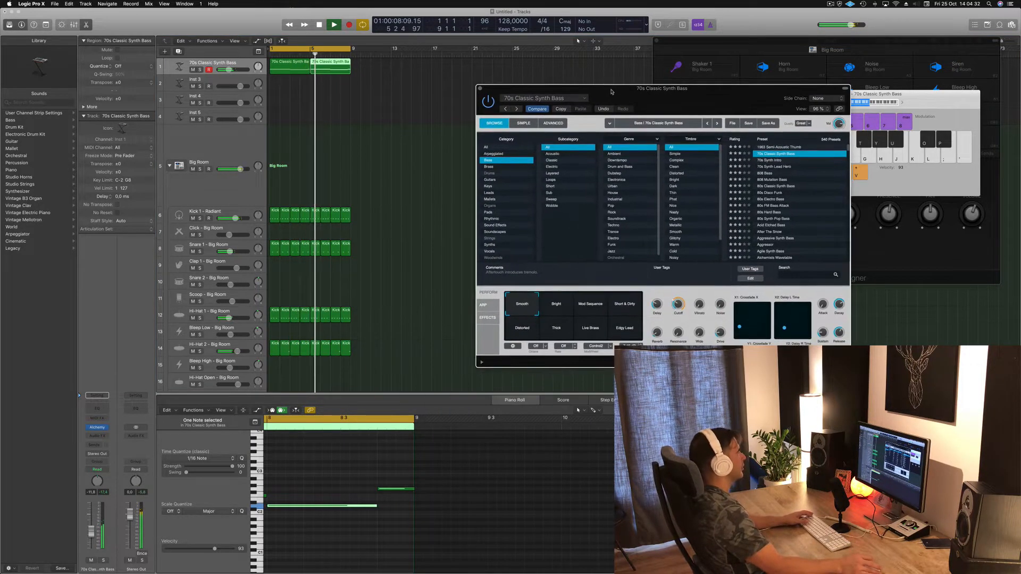
left_click(291, 69)
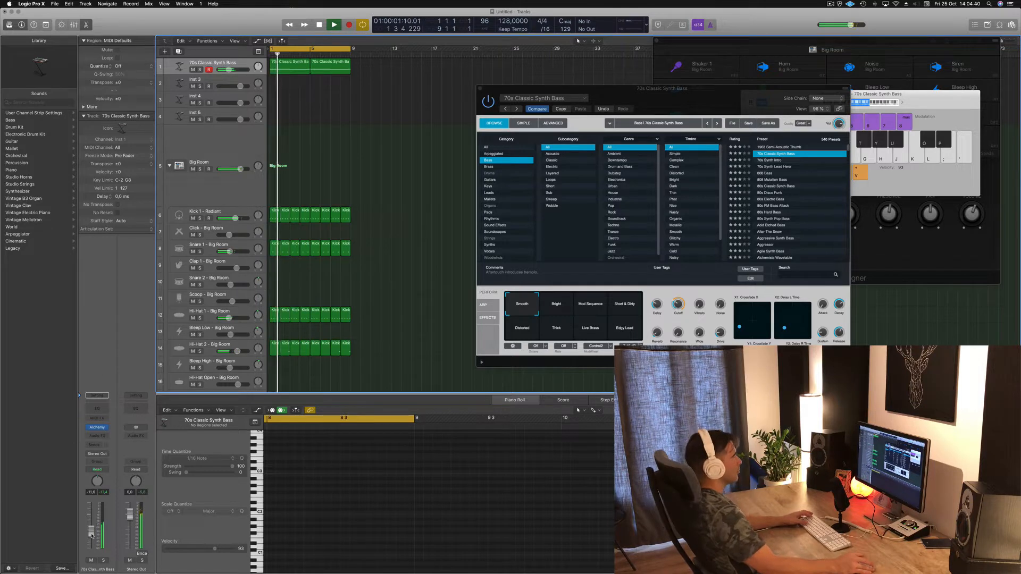
left_click_drag(701, 107, 589, 106)
key("space")
key("space")
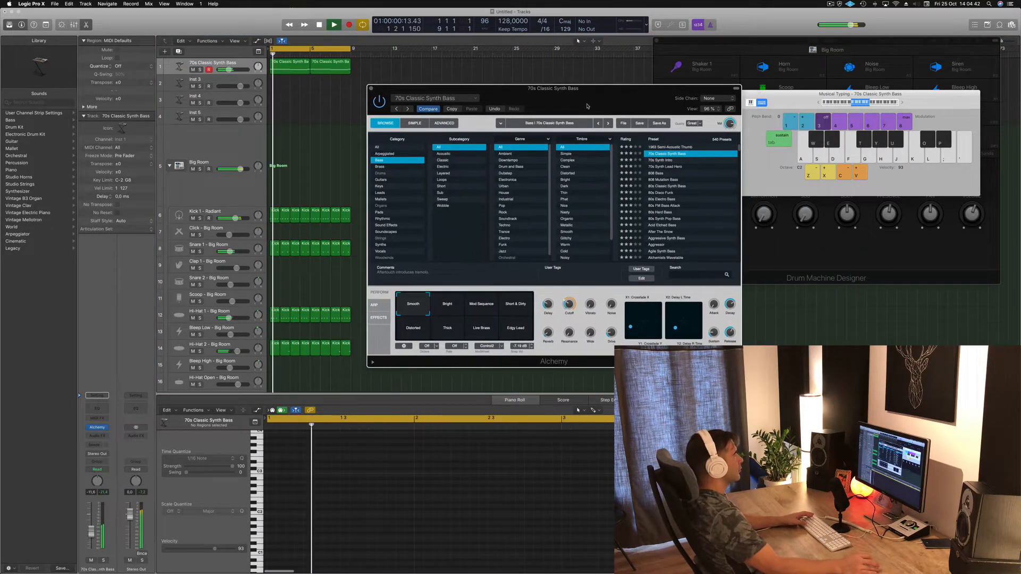
key("space")
key("space")
- Duplicate the synth bass track with its Alchemy settings and copy both bass regions onto the new track
left_click(182, 63)
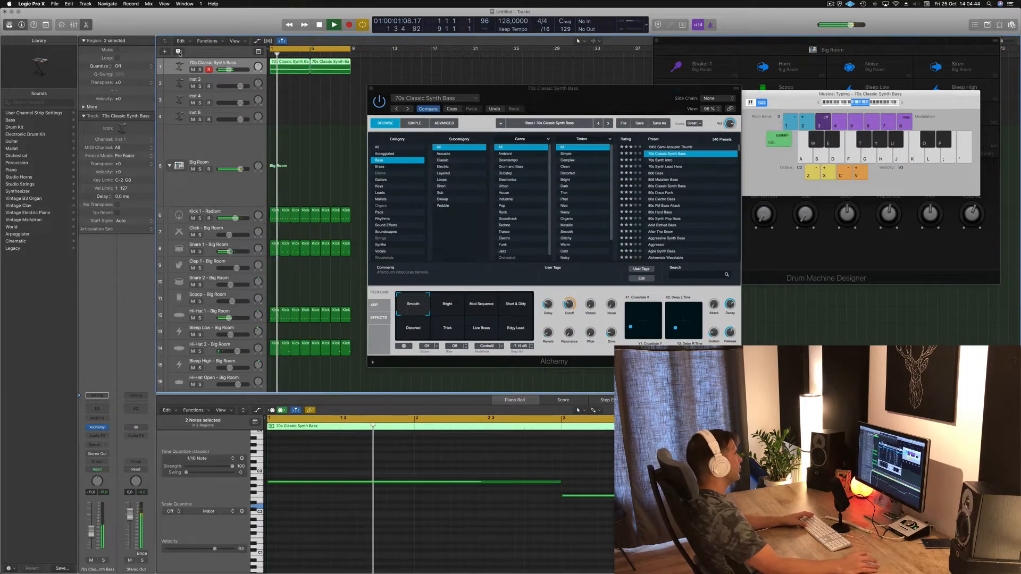
left_click(179, 51)
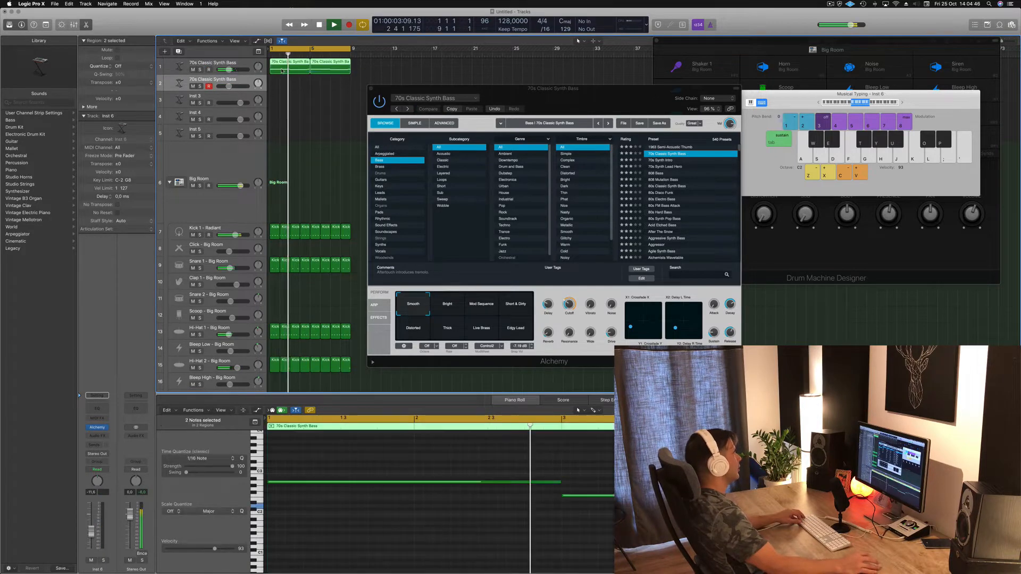
left_click_drag(275, 85, 273, 84)
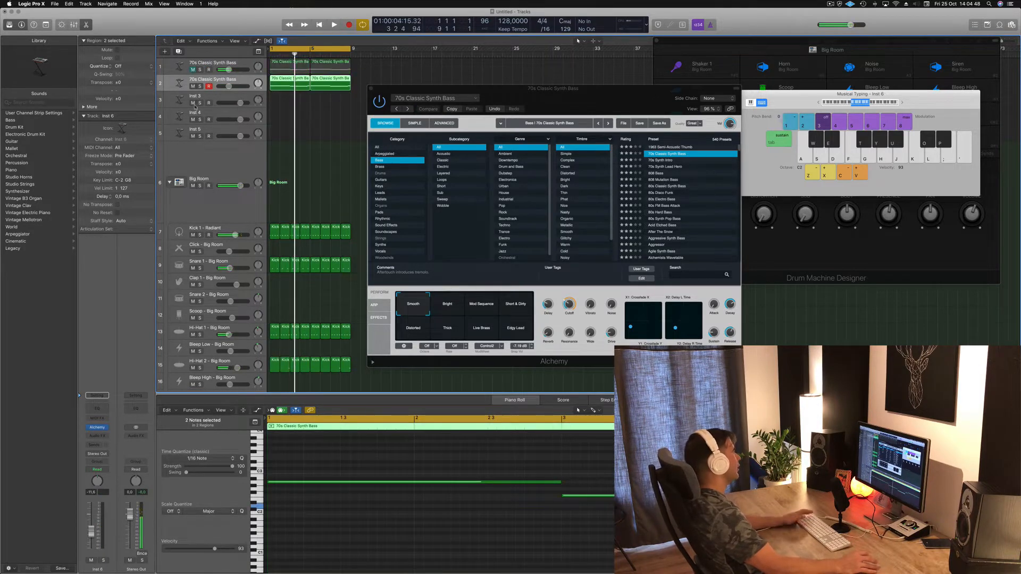
- Select the Bright variation in the original bass track's Alchemy and stop playback
left_click(448, 306)
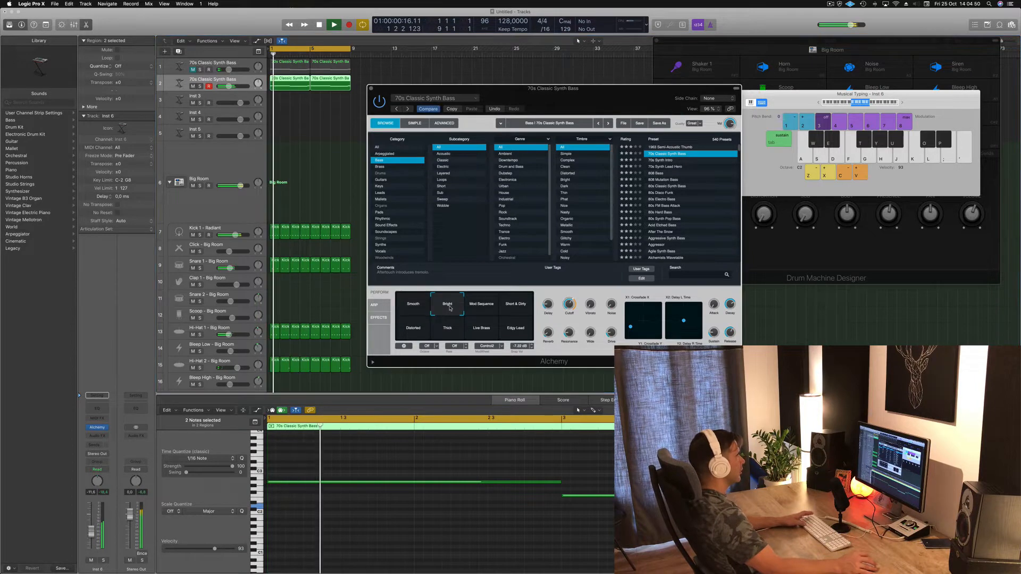
key("space")
left_click(383, 61)
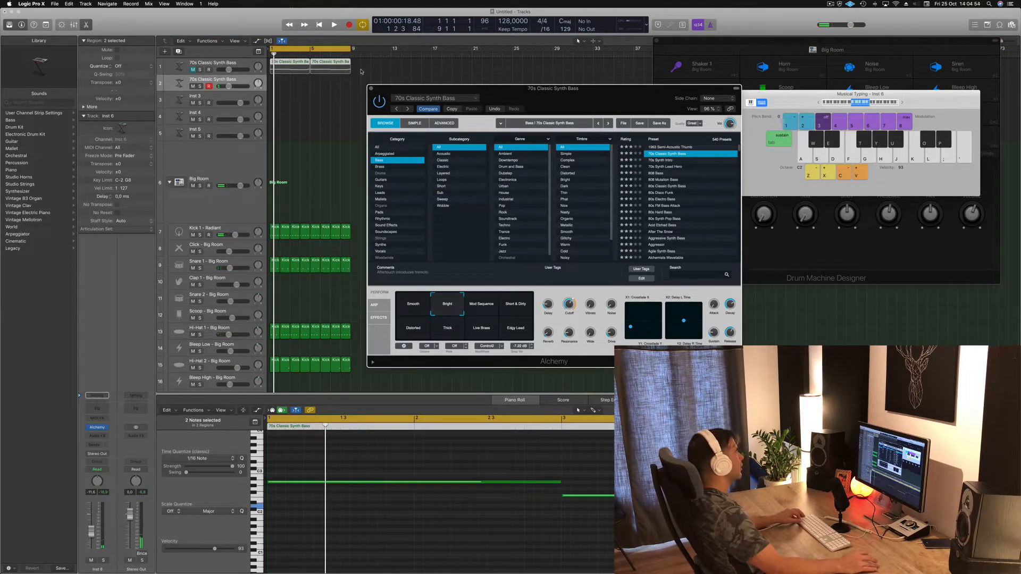
- Open the duplicated bass track's Alchemy instrument, close the original track's Alchemy window and reposition the new one
left_click(185, 77)
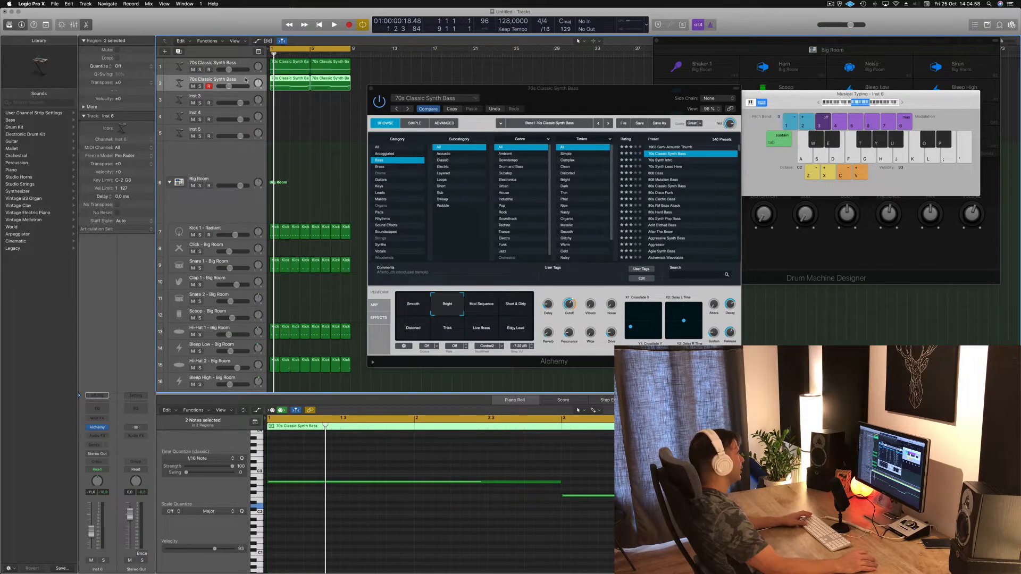
left_click(97, 429)
left_click_drag(571, 97, 661, 95)
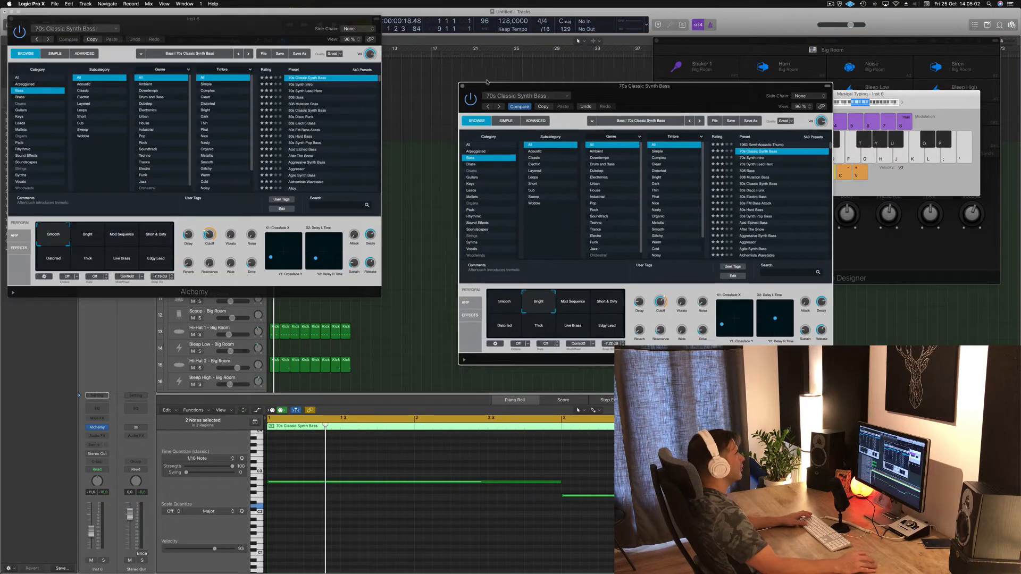
left_click(463, 87)
left_click_drag(228, 19, 575, 63)
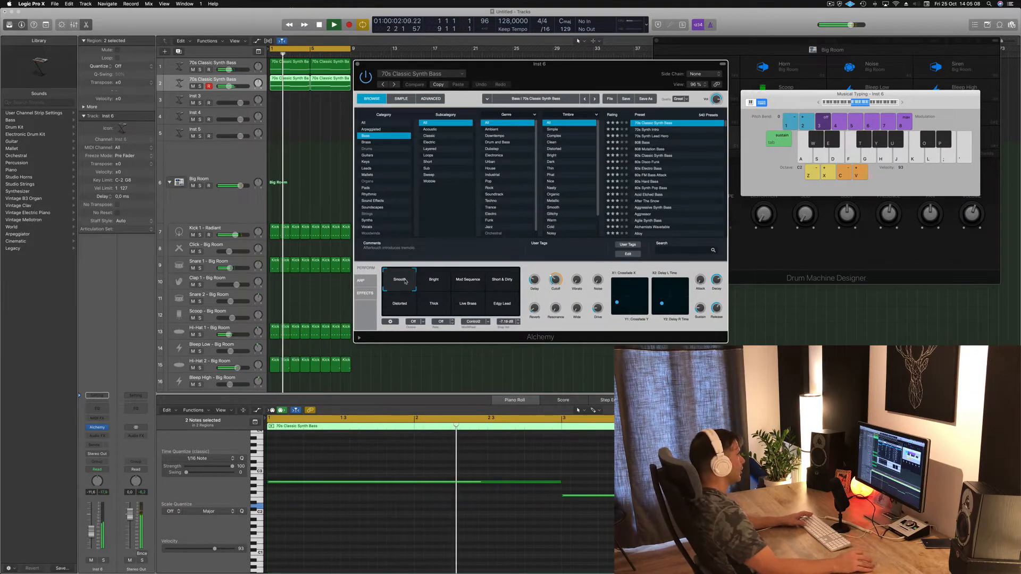
- Play the loop from the beginning to hear the duplicated bass, then stop and select the original bass track
key("Return")
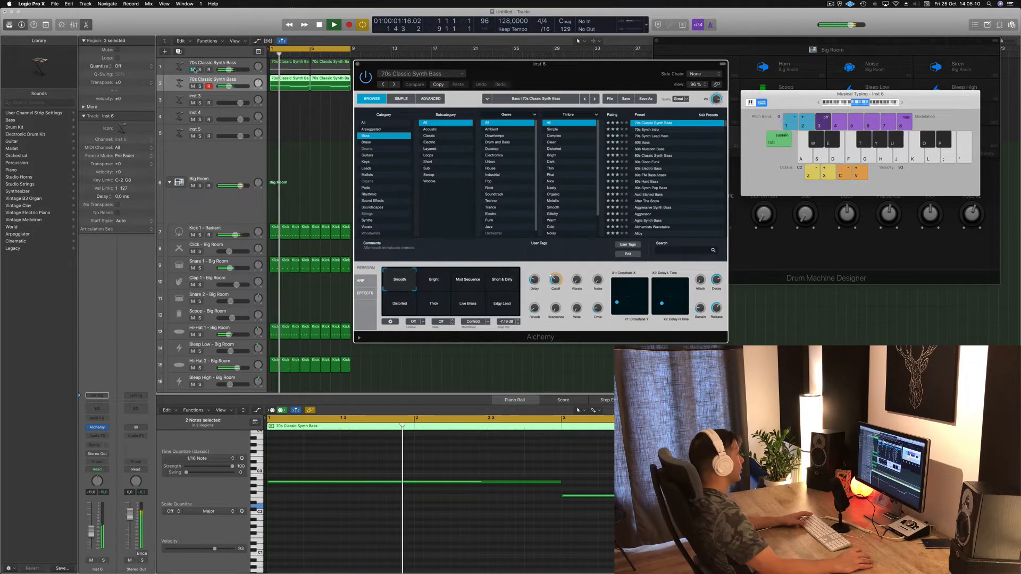
left_click(200, 71)
key("Return")
key("space")
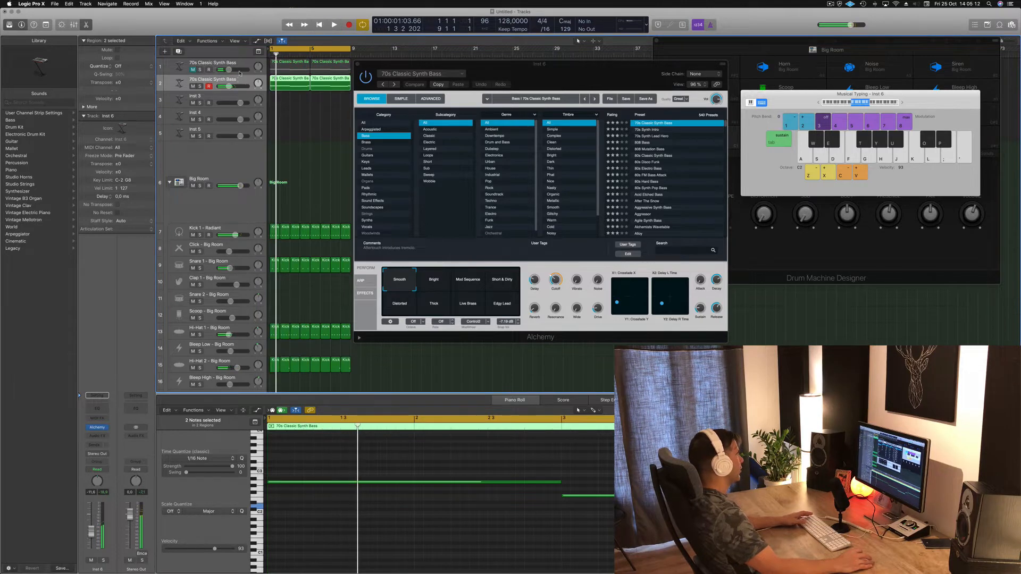
left_click_drag(234, 80, 237, 63)
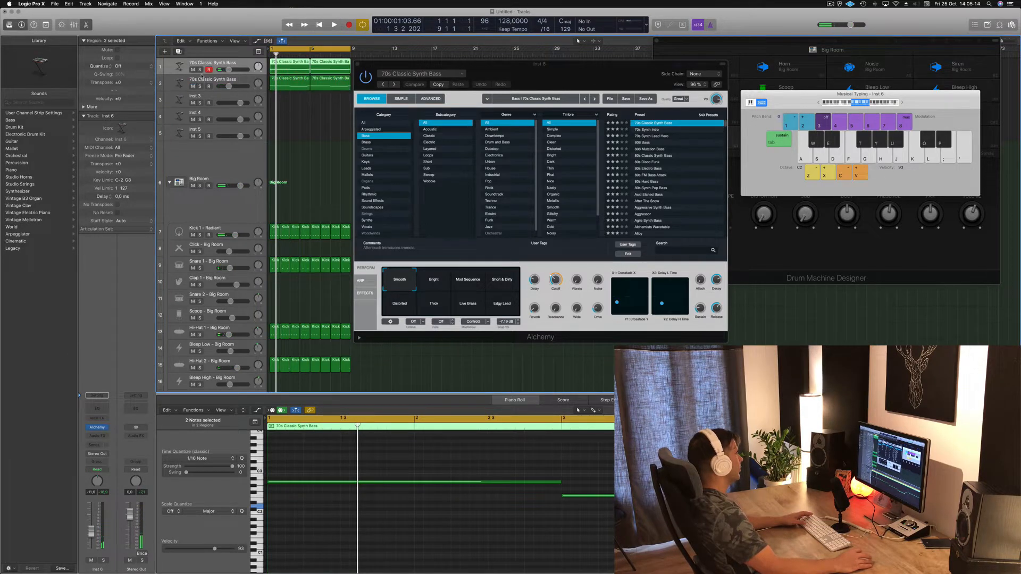
- Play the loop to compare the two bass tracks, leaving the original bass muted and the duplicate audible
left_click(199, 70)
key("space")
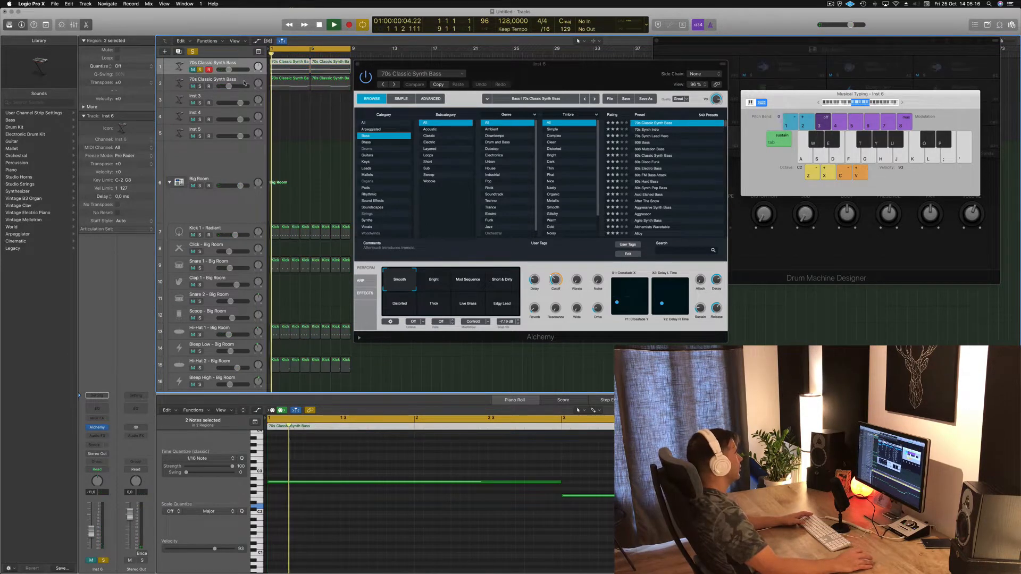
left_click(197, 84)
left_click(200, 70)
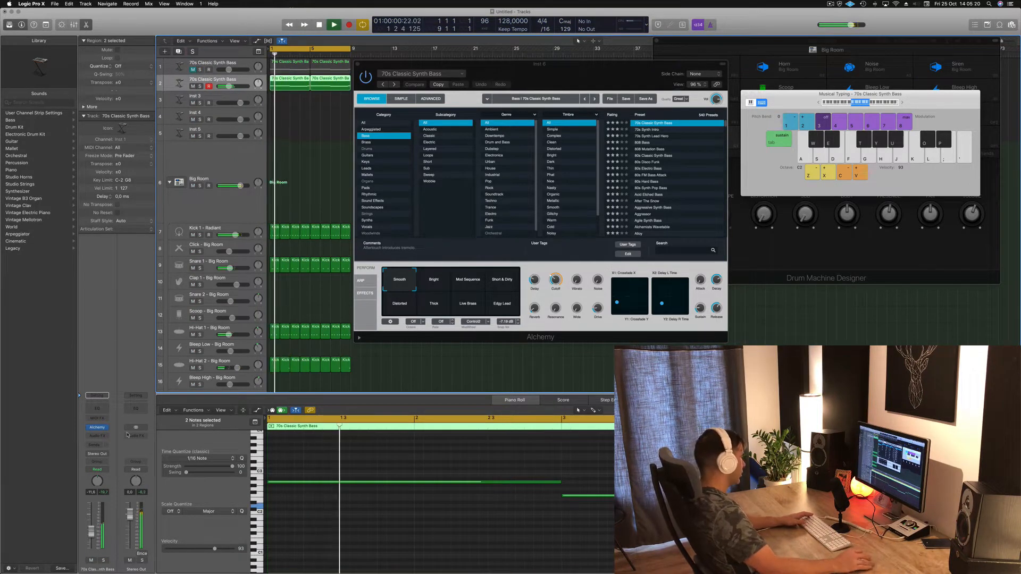
- Bring up the duplicated bass's Alchemy instrument, dismiss the original's Alchemy window and move the remaining one clear of the tracks
left_click(97, 428)
left_click(357, 64)
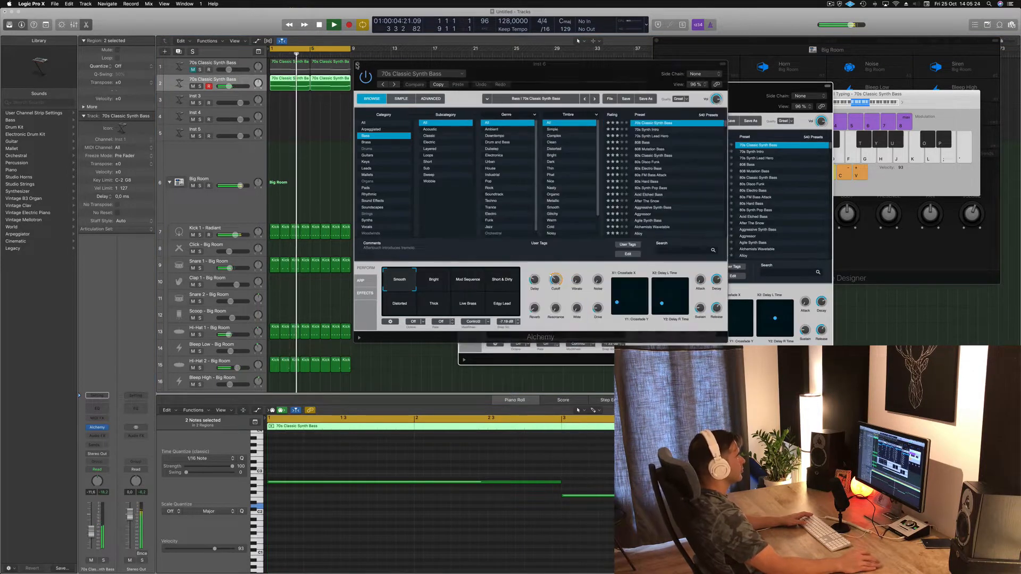
left_click(357, 64)
left_click_drag(622, 93, 514, 42)
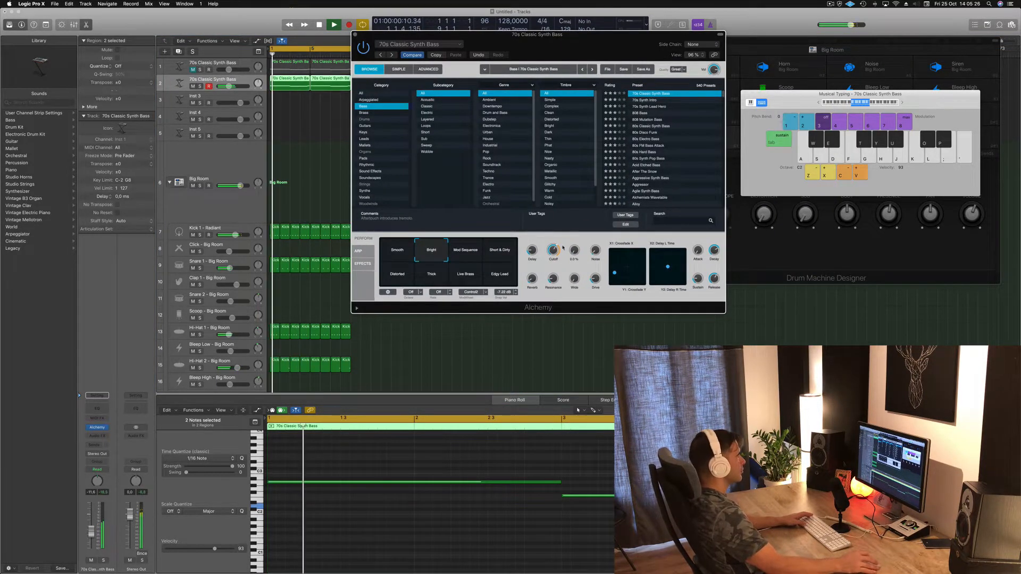
- Try Alchemy's Mod Sequence, Short & Dirty, Distorted, Live Brass and Edgy Lead variations on the duplicated bass while adjusting the cutoff
left_click_drag(556, 250, 553, 276)
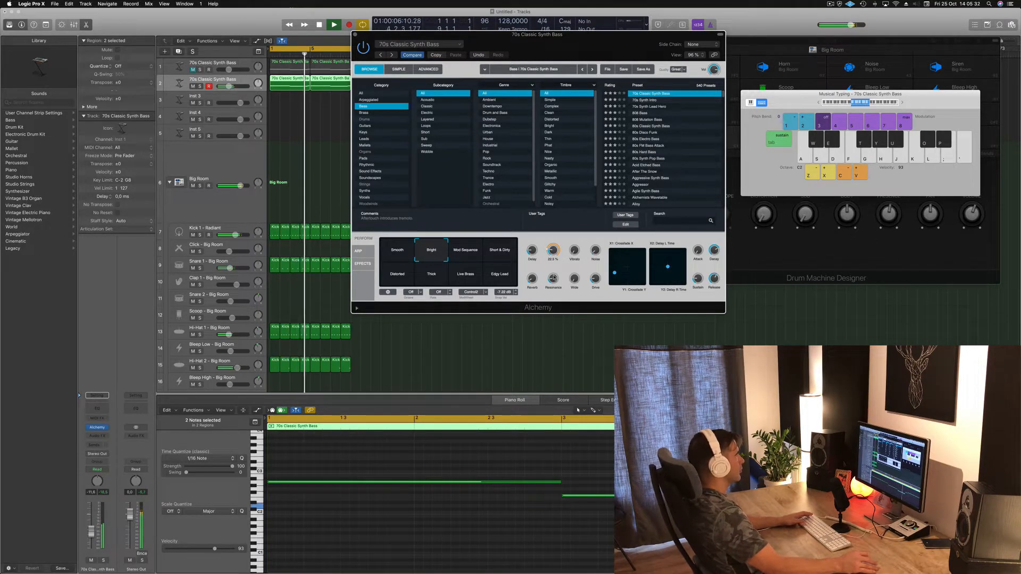
left_click(467, 254)
left_click(503, 254)
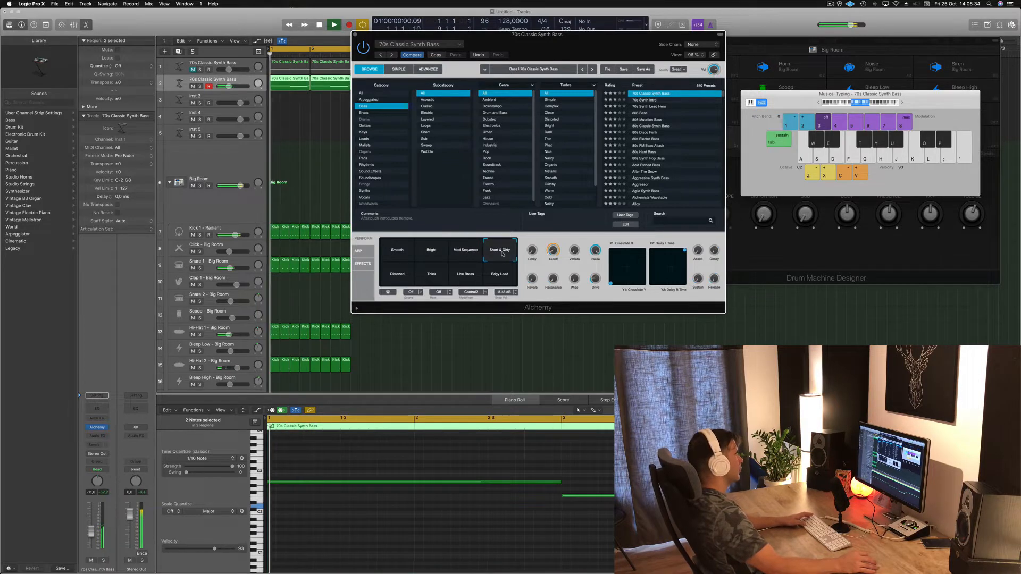
left_click(403, 277)
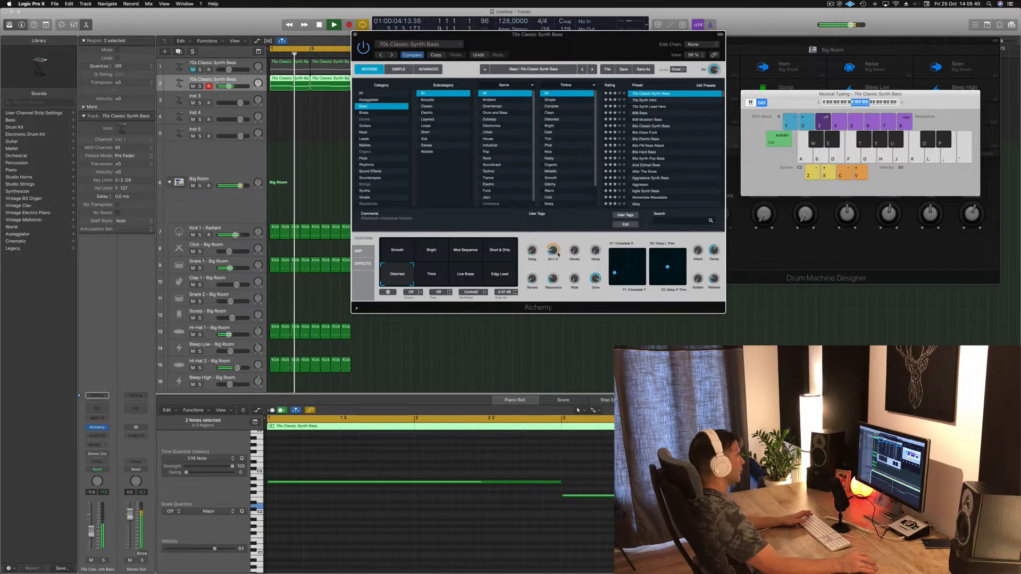
left_click(464, 276)
left_click(504, 276)
key("space")
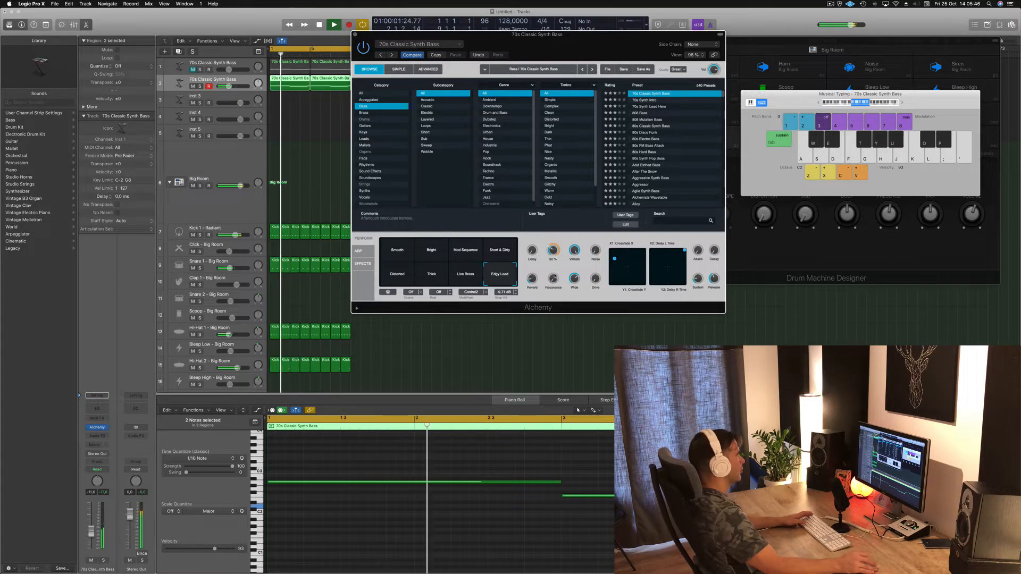
left_click_drag(554, 250, 557, 251)
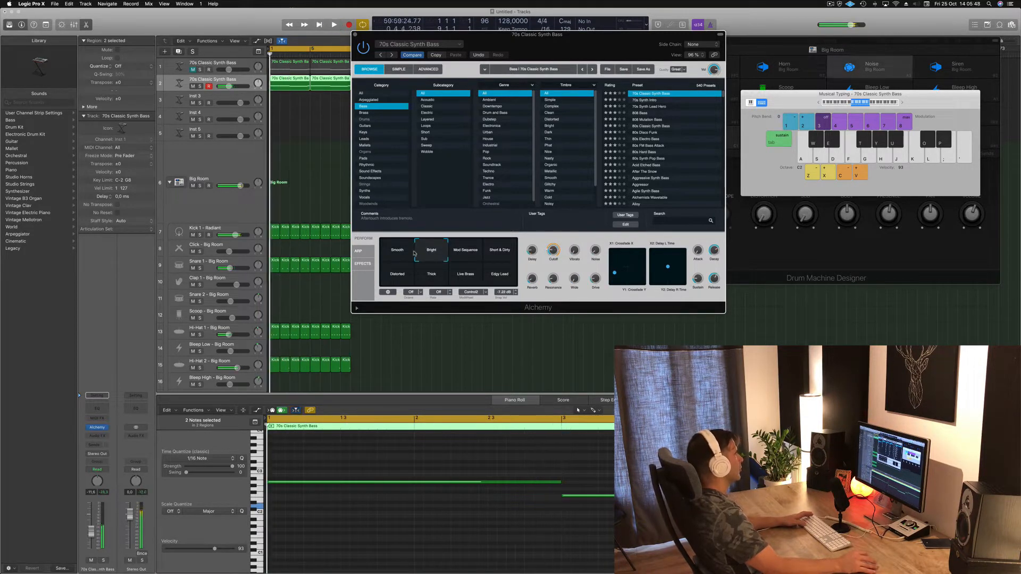
- Select the Smooth variation for the duplicated bass, fine-tune its cutoff and close Alchemy
left_click(398, 251)
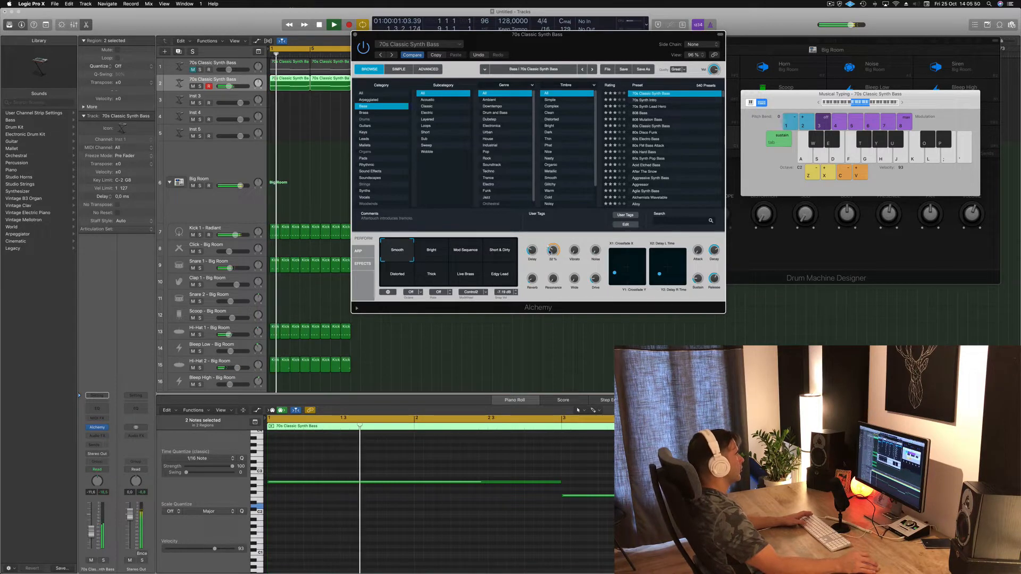
left_click_drag(552, 250, 550, 247)
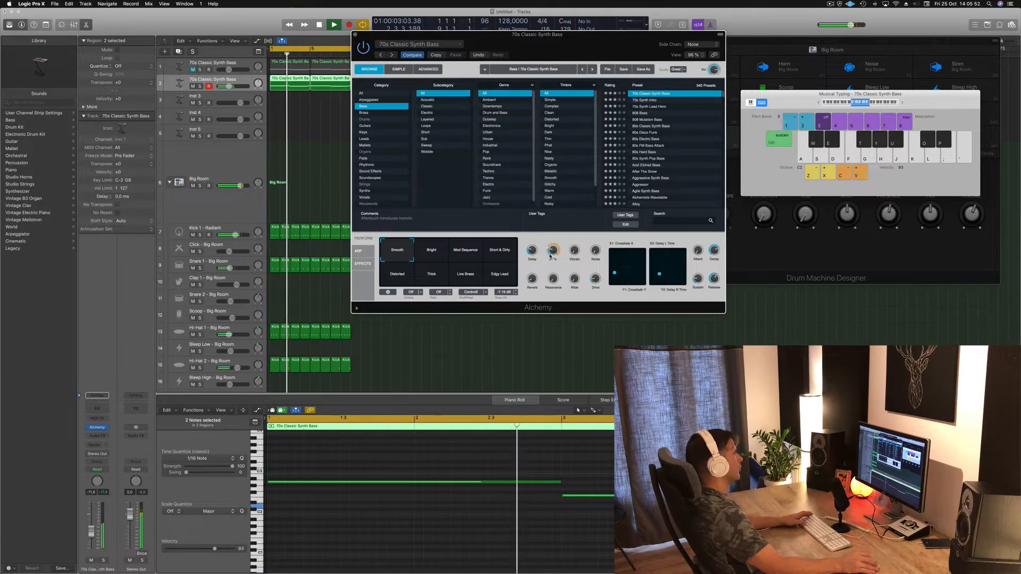
left_click_drag(369, 42, 524, 55)
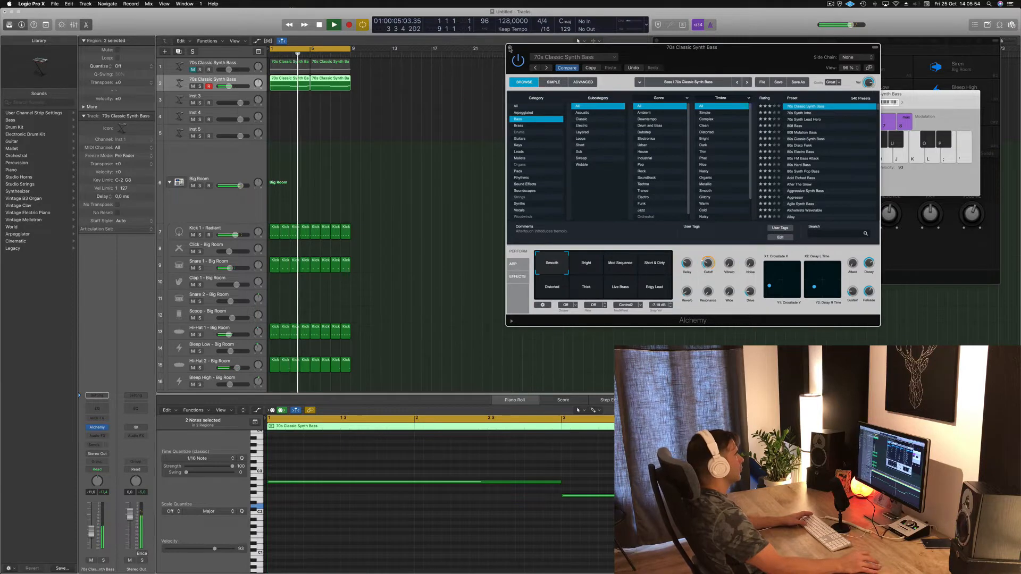
left_click(510, 47)
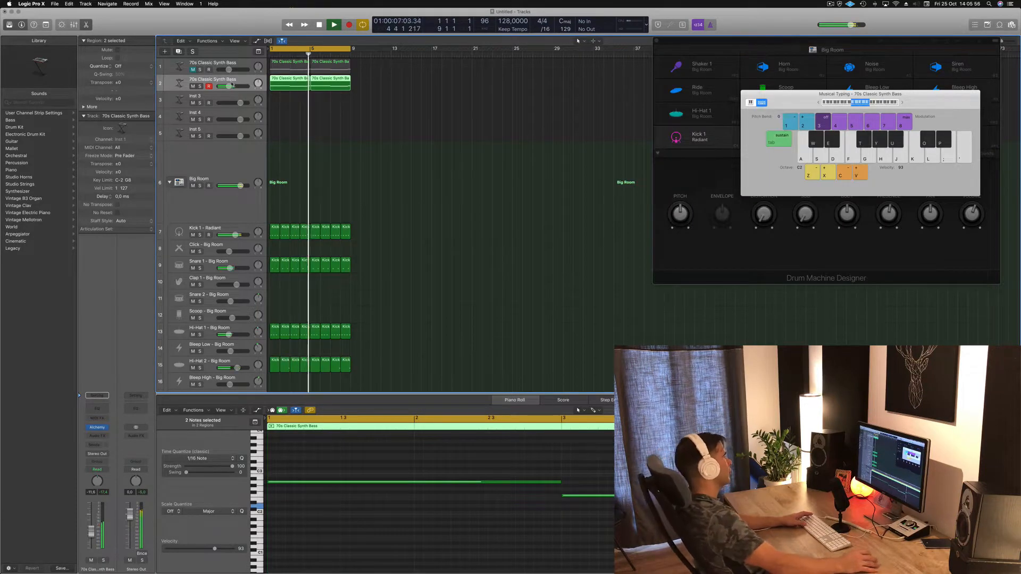
- Send the Kick 1 - Radiant track to Bus 5 and set the resulting aux channel to No Output
left_click(238, 229)
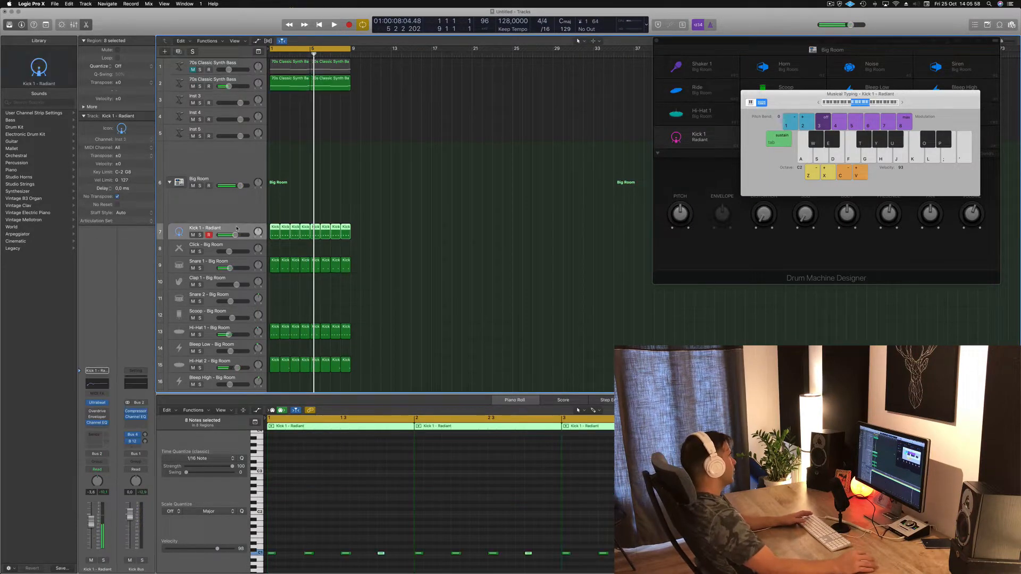
left_click(104, 437)
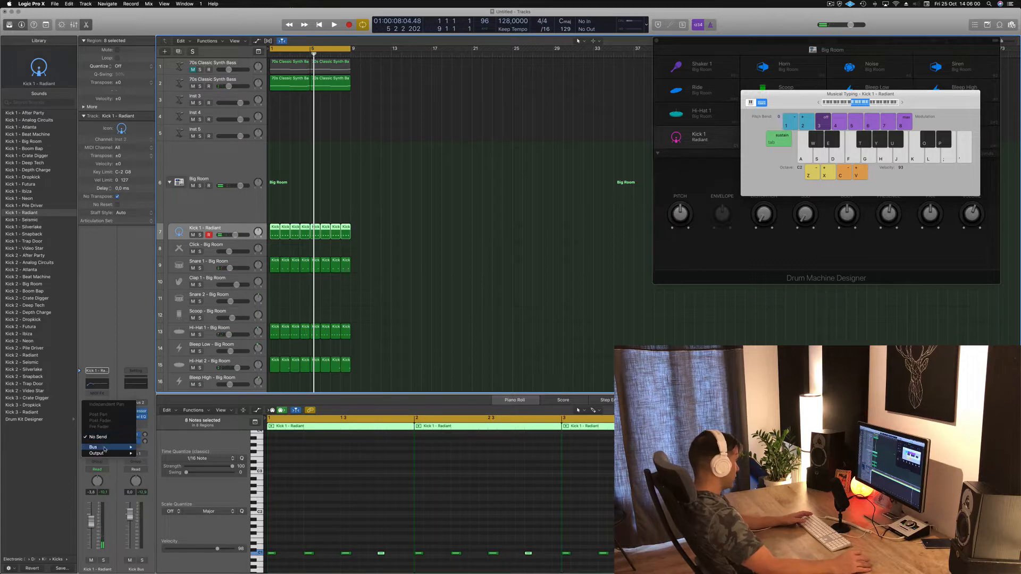
mouse_move(133, 447)
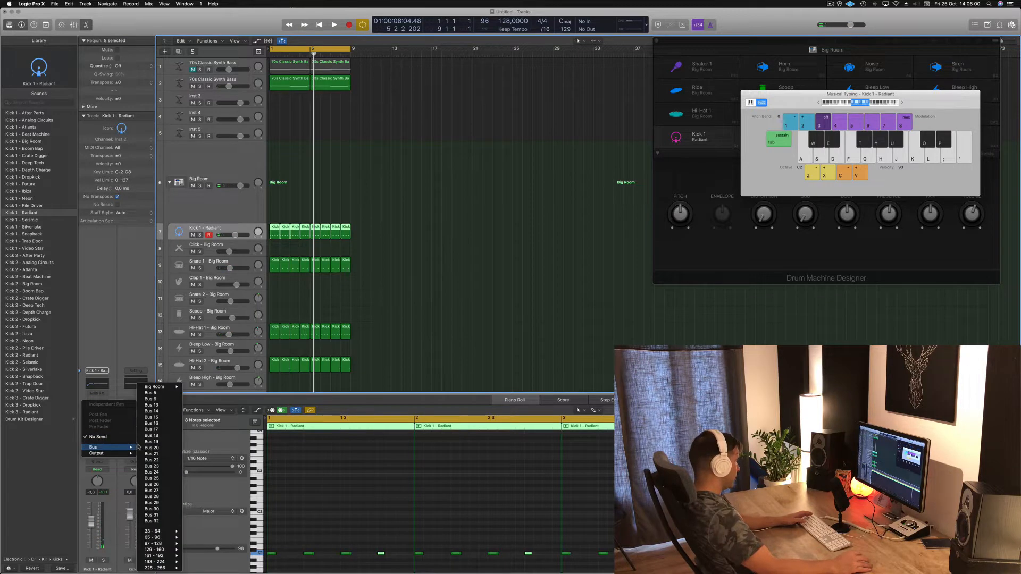
left_click(159, 395)
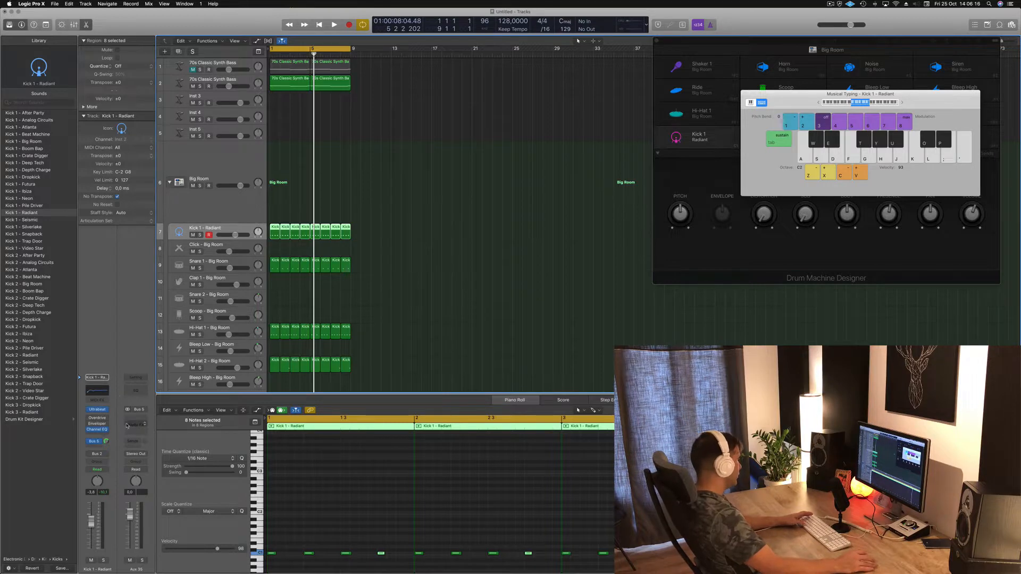
key("space")
left_click(137, 454)
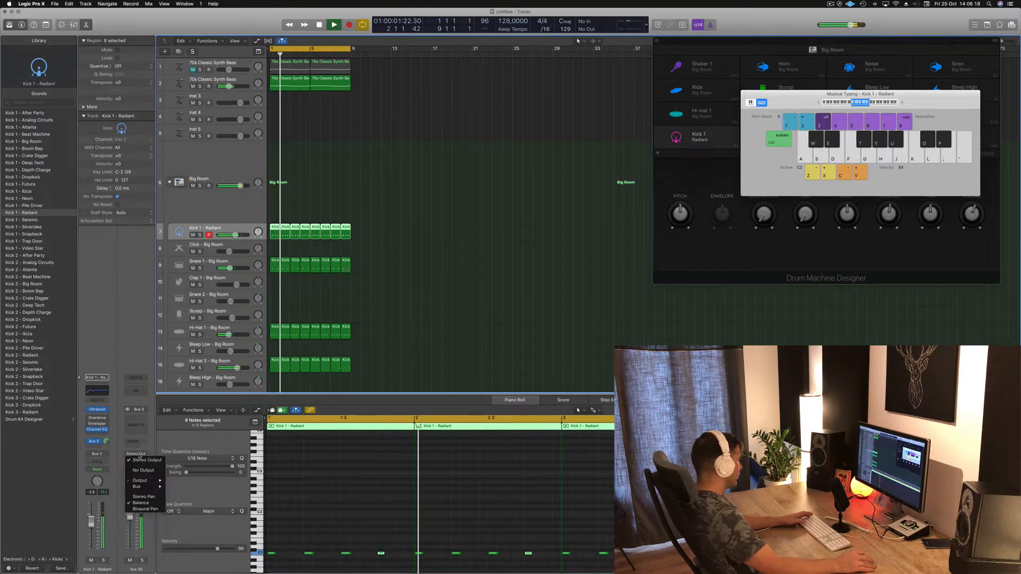
left_click(143, 470)
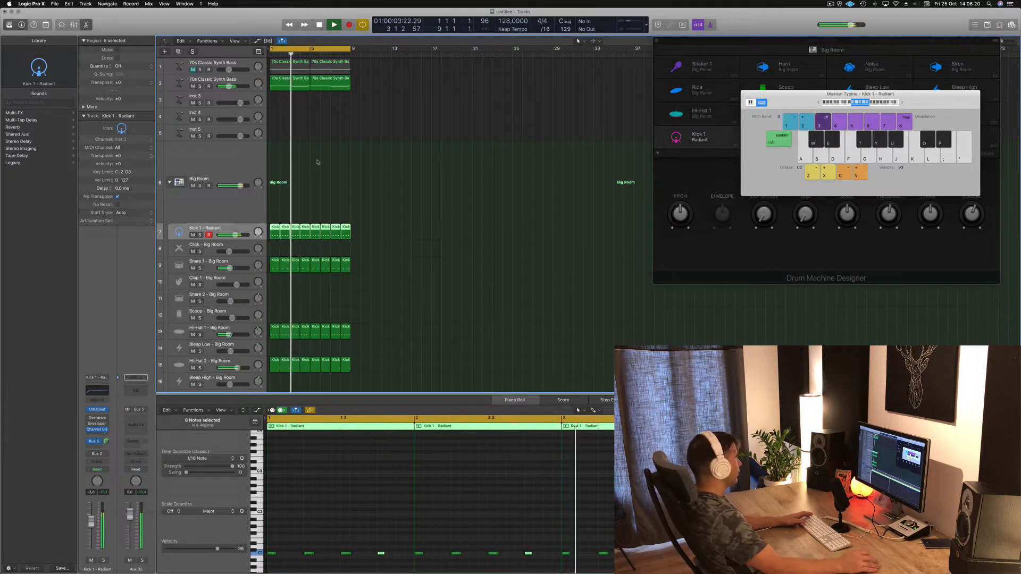
- Restart playback and insert a stereo Compressor after Alchemy on the duplicated bass track
key("space")
key("space")
left_click(180, 83)
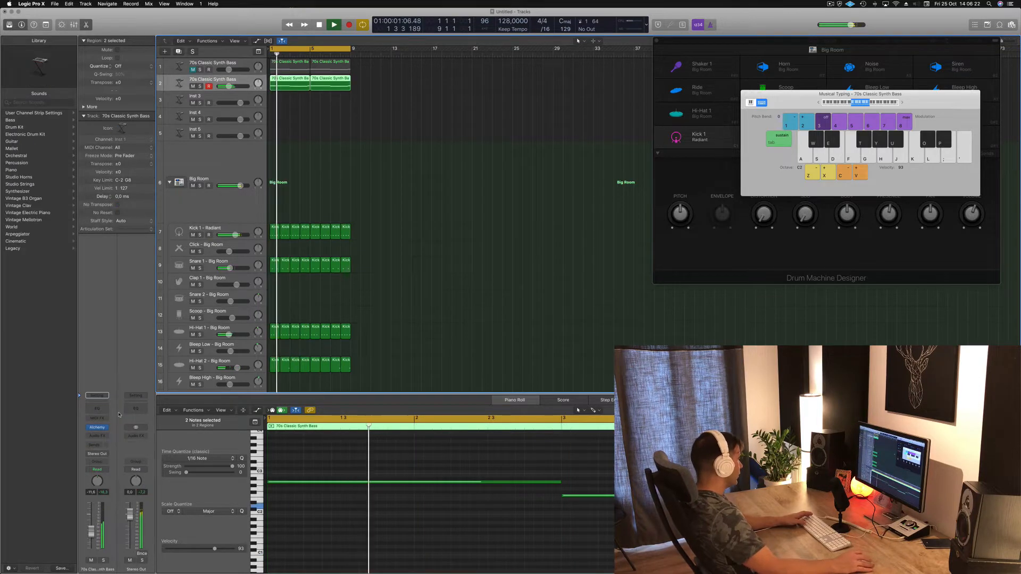
left_click(97, 435)
mouse_move(104, 475)
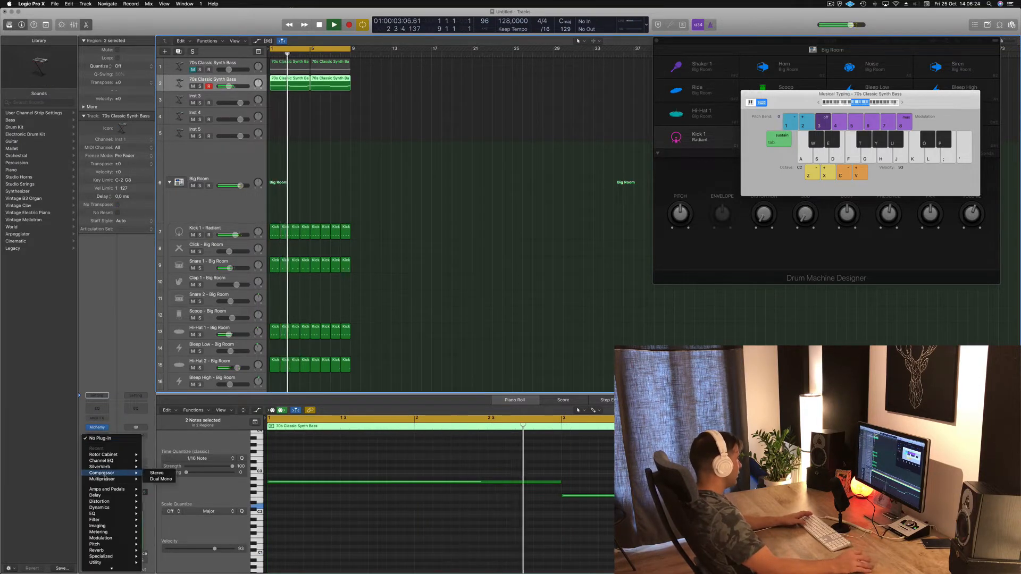
left_click(157, 473)
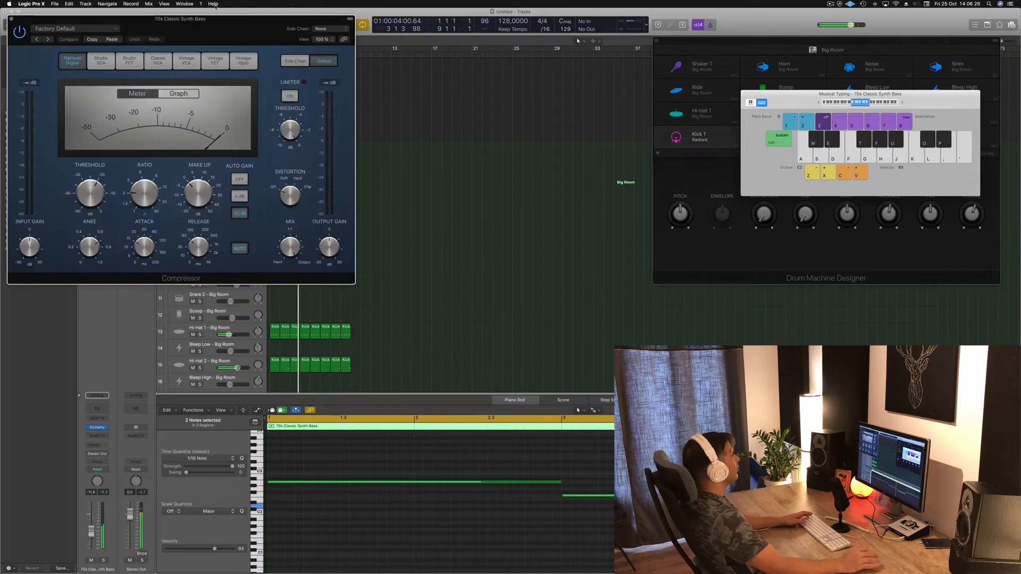
- Set the Compressor's side chain source to Bus 2, which carries the kick, and reposition the plug-in window
left_click_drag(221, 34, 503, 59)
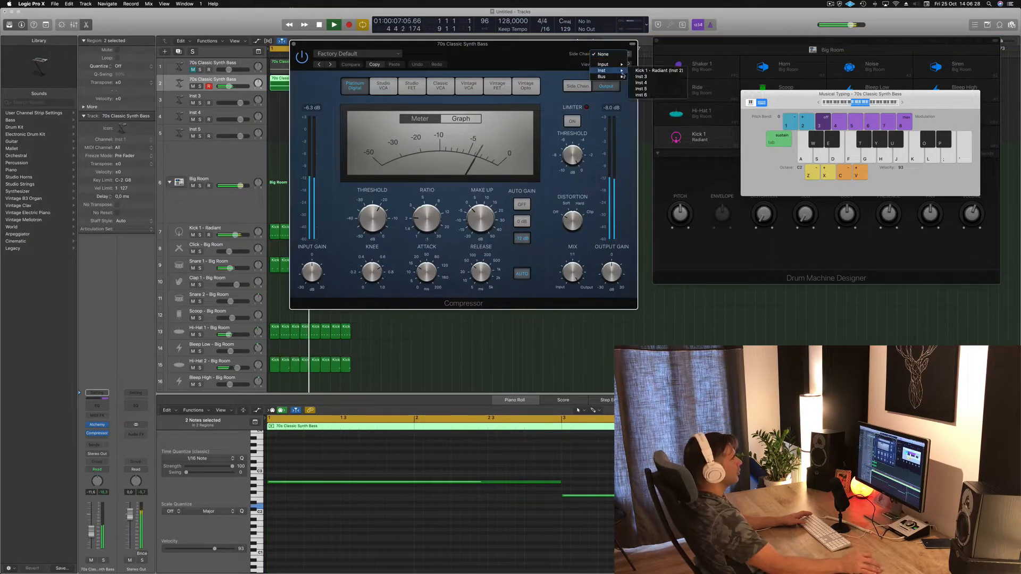
mouse_move(622, 76)
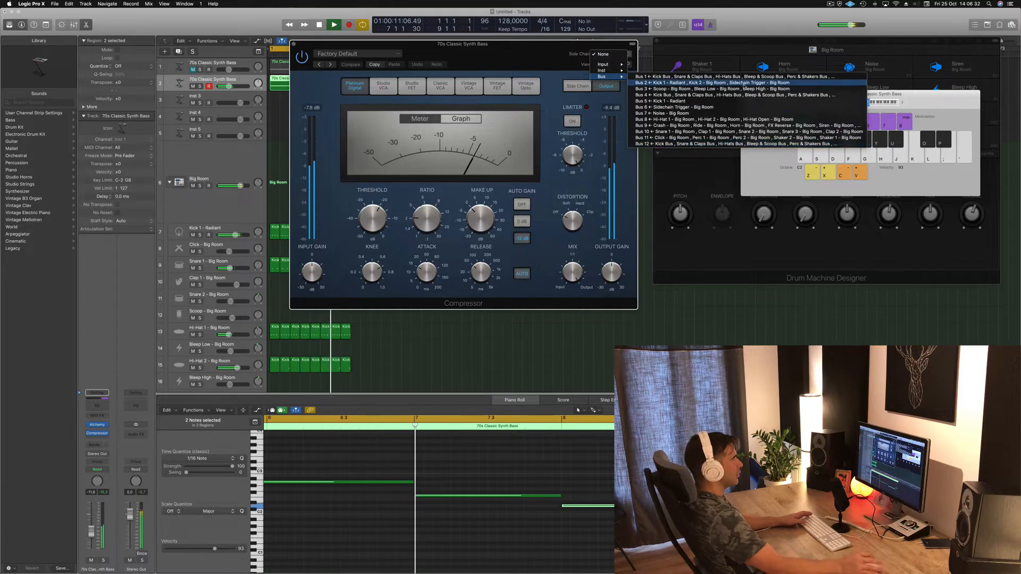
left_click(723, 83)
left_click_drag(512, 59, 619, 87)
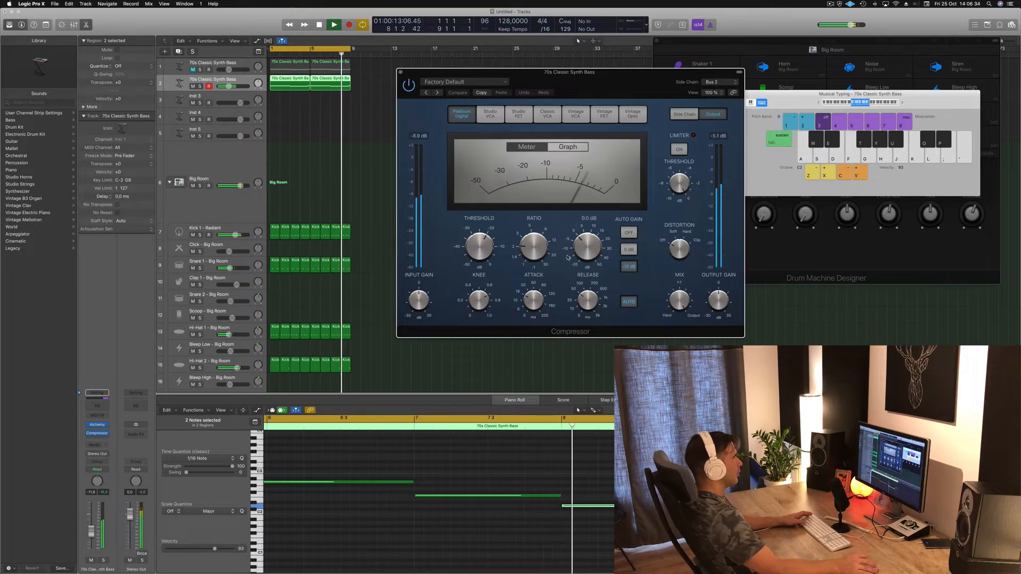
- Turn off the Compressor's automatic release, lower its threshold, raise its ratio and close the plug-in
left_click(629, 302)
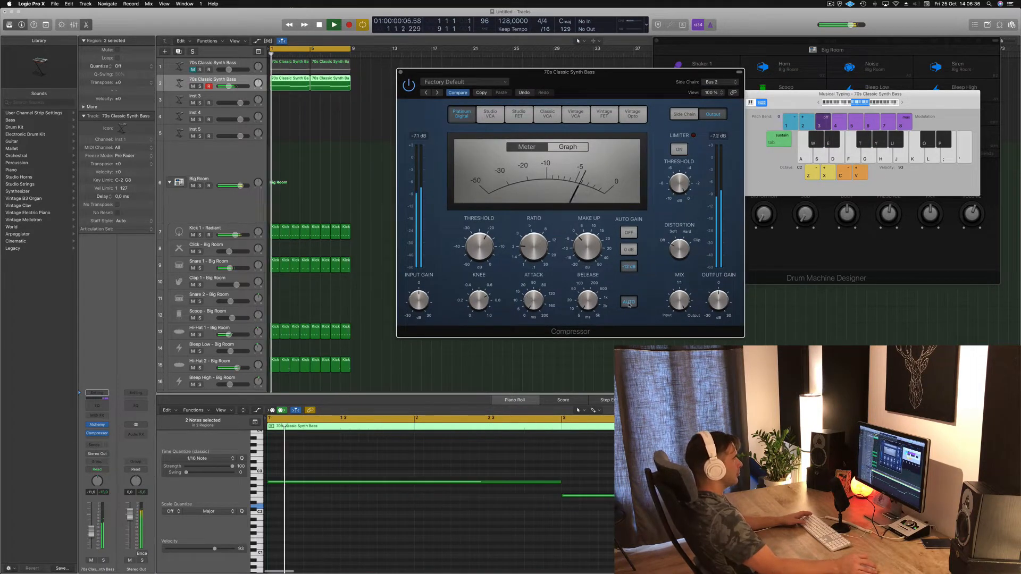
left_click_drag(485, 247, 537, 233)
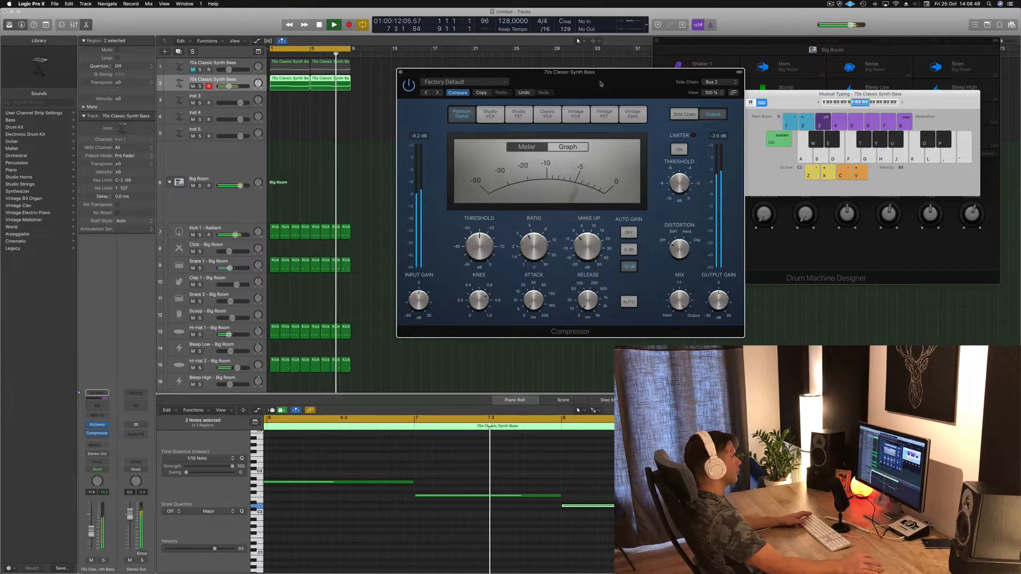
left_click_drag(616, 84, 585, 146)
left_click_drag(473, 137, 493, 137)
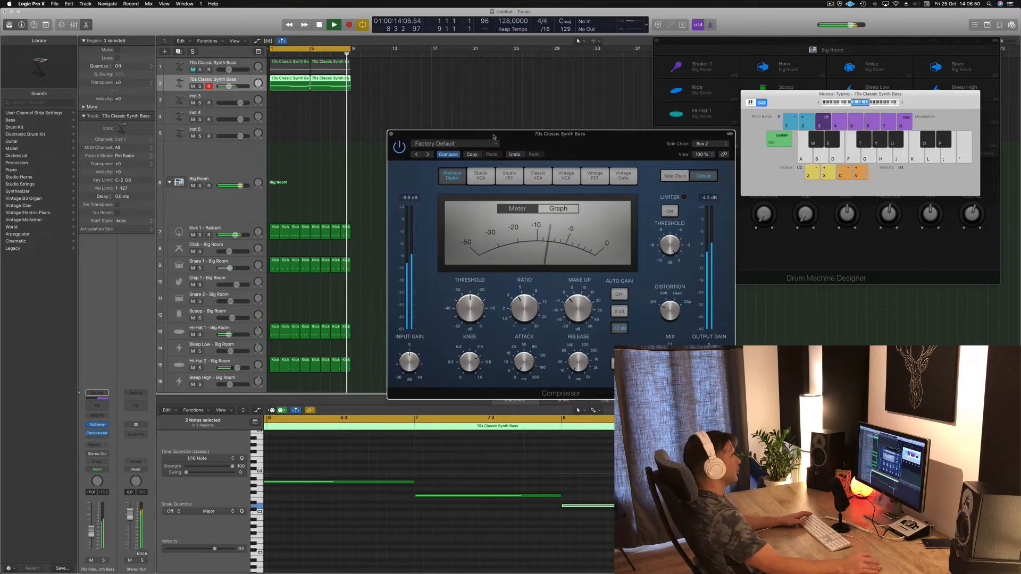
left_click(391, 134)
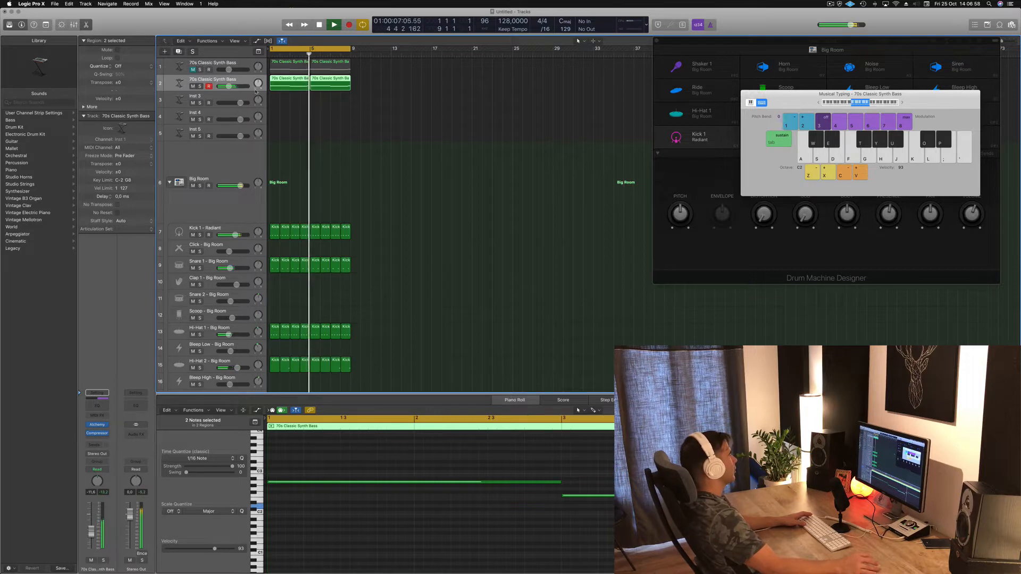
- Add a Channel EQ to the duplicated bass and enable its high-cut band at 48 dB/Oct, sweeping the cutoff down
left_click(97, 409)
left_click(535, 58)
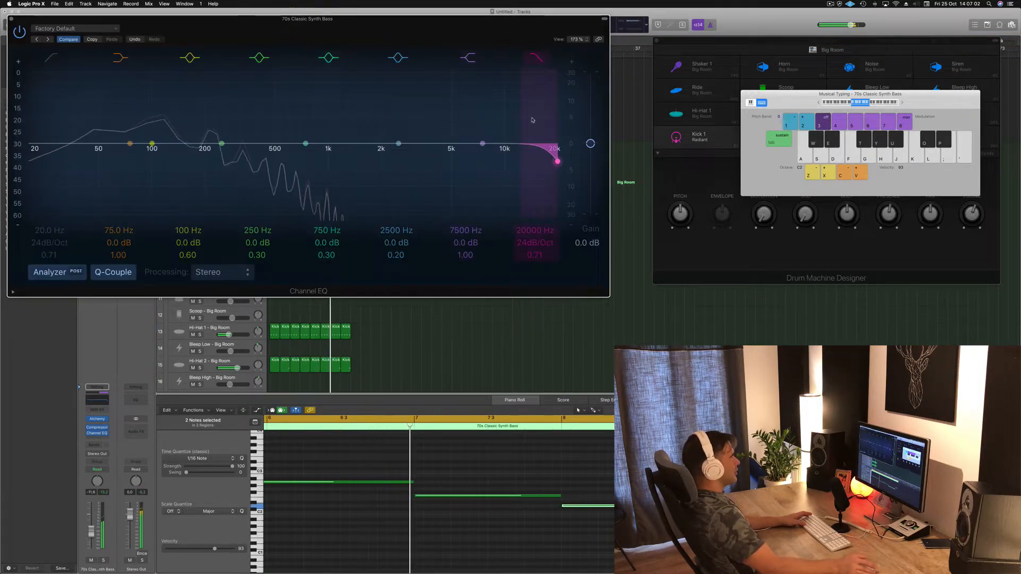
left_click_drag(536, 241, 537, 309)
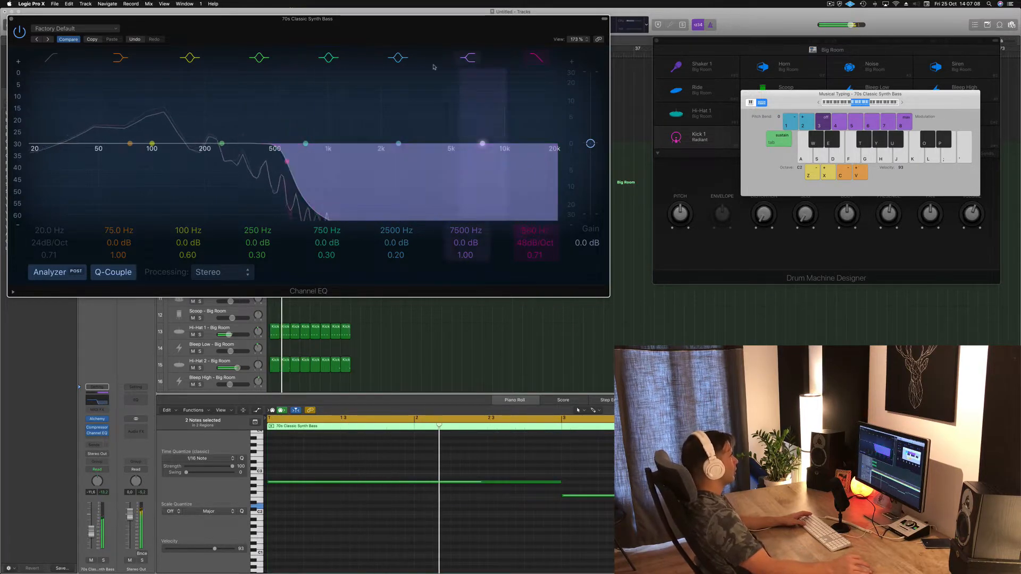
- Move the EQ's high-cut point to about 1020 Hz with a Q of 0.64, then disable that band
left_click_drag(468, 19, 641, 87)
left_click_drag(506, 226, 550, 228)
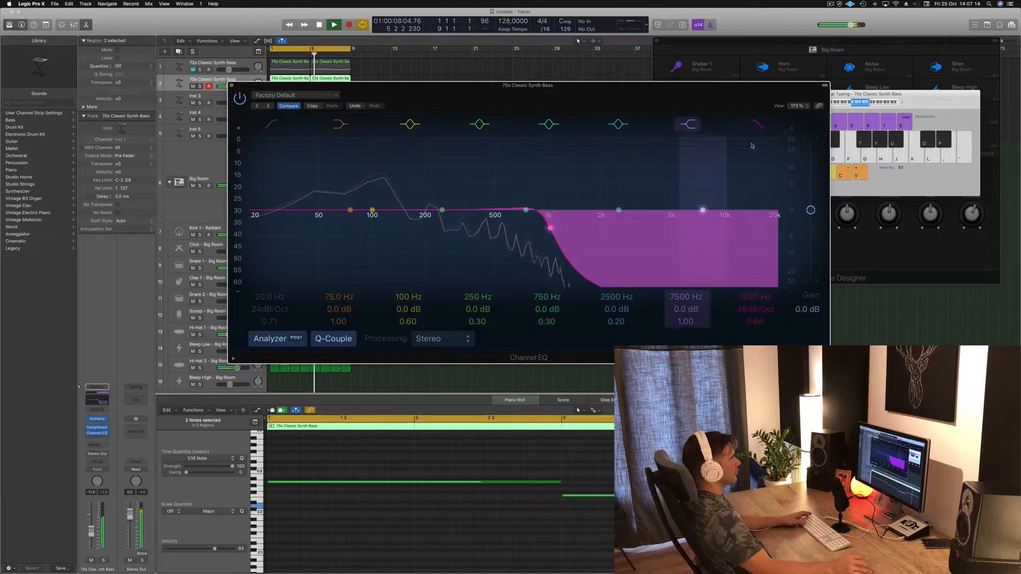
left_click(755, 124)
left_click_drag(697, 95, 832, 62)
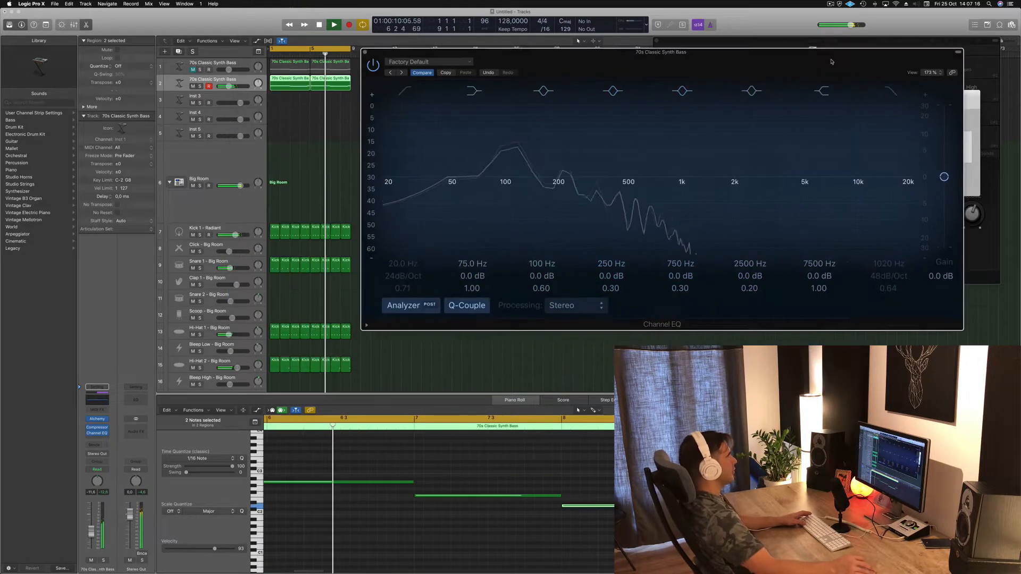
- Duplicate the second 70s Classic Synth Bass track with its settings and copy its first four-bar region onto the new track
left_click(183, 82)
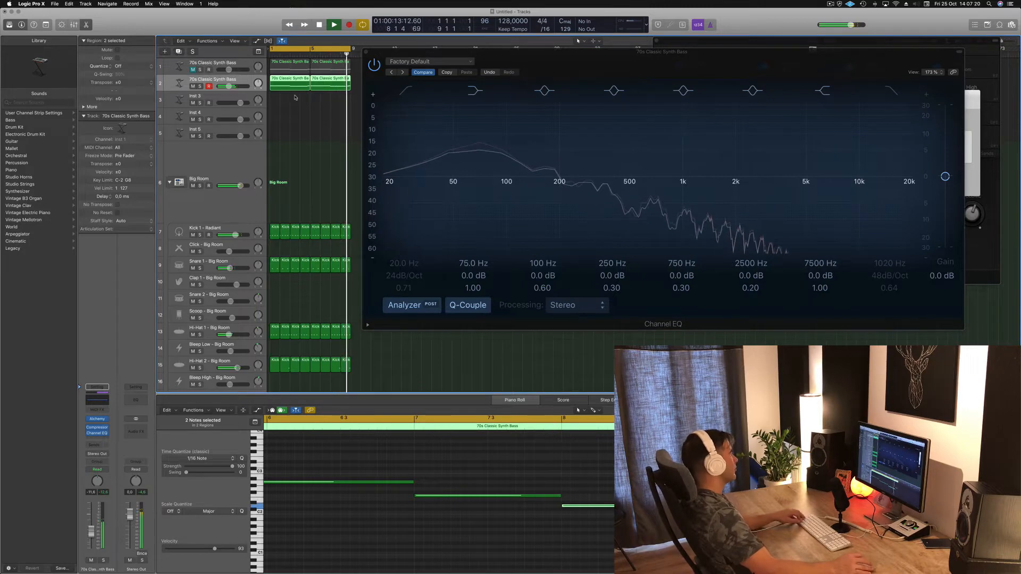
key("super+d")
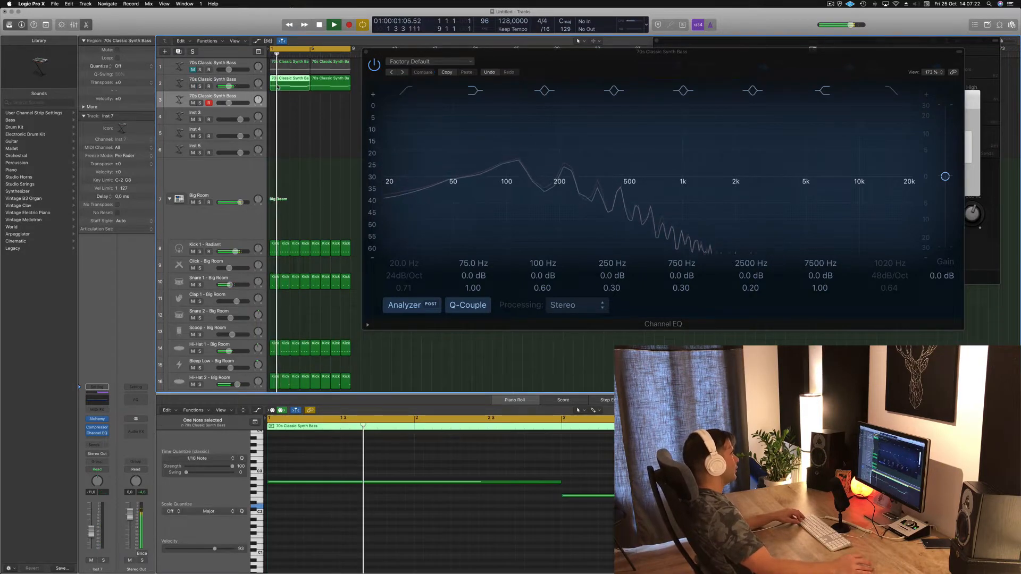
left_click_drag(278, 85, 278, 100)
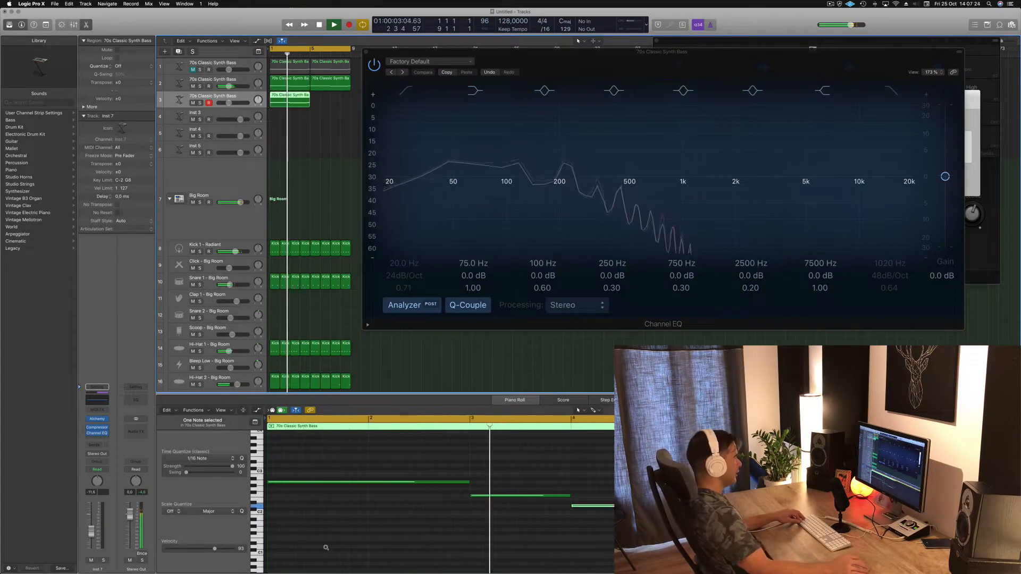
- Copy all four notes of the new track's region to a higher pitch, keeping the originals below, and restart playback
scroll(326, 548, "down", 2)
left_click_drag(590, 475, 344, 523)
key("space")
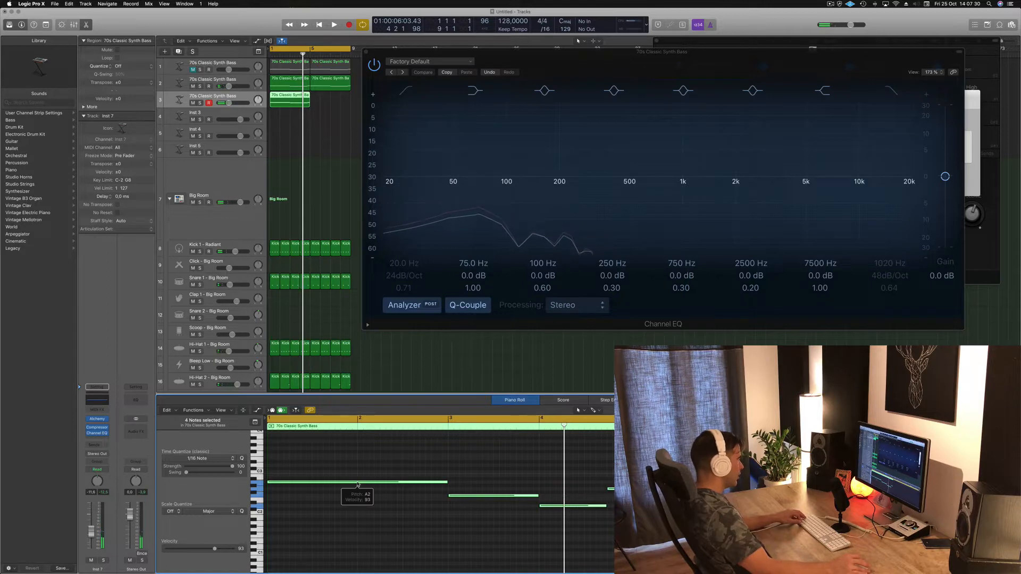
left_click_drag(358, 485, 360, 446)
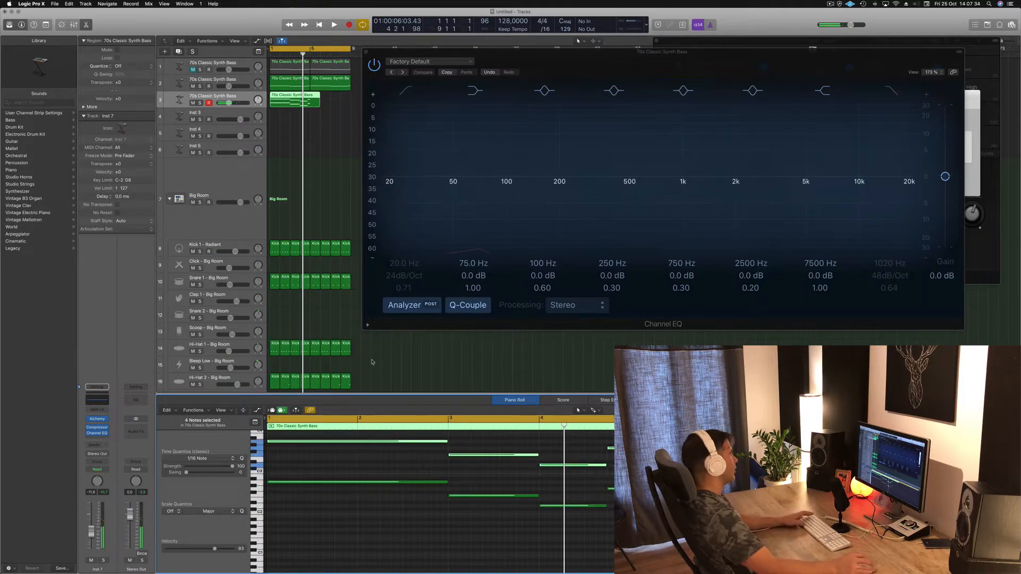
key("space")
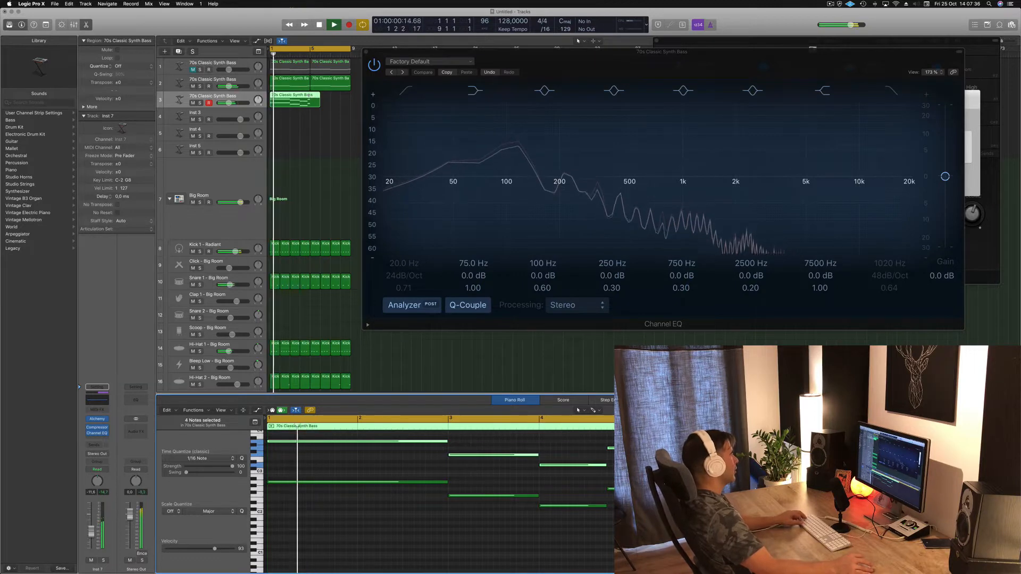
- Trim the new track's region to four bars by splitting it at bar 5, splitting the crossing notes and removing the overhang
left_click(313, 100)
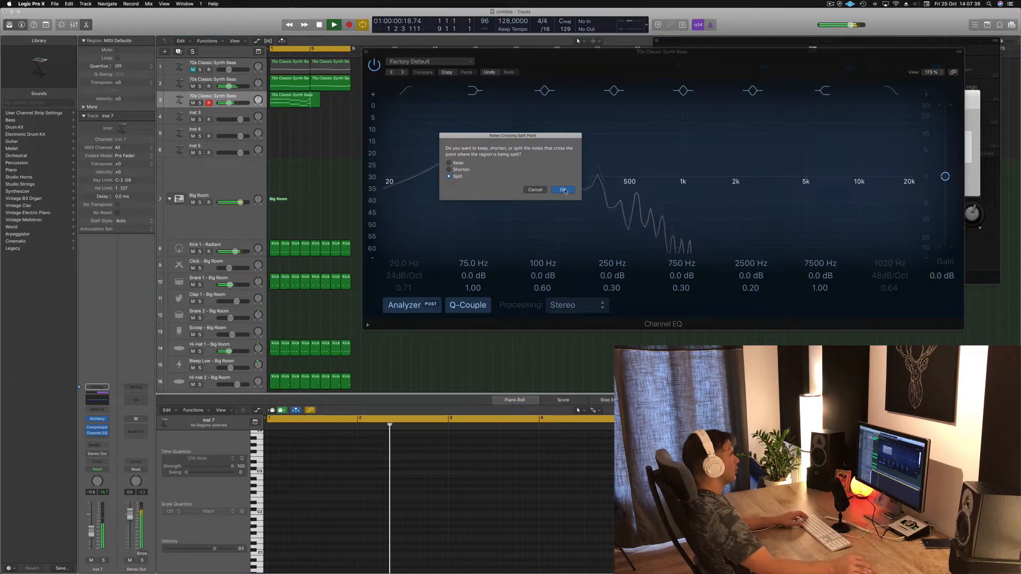
left_click(563, 190)
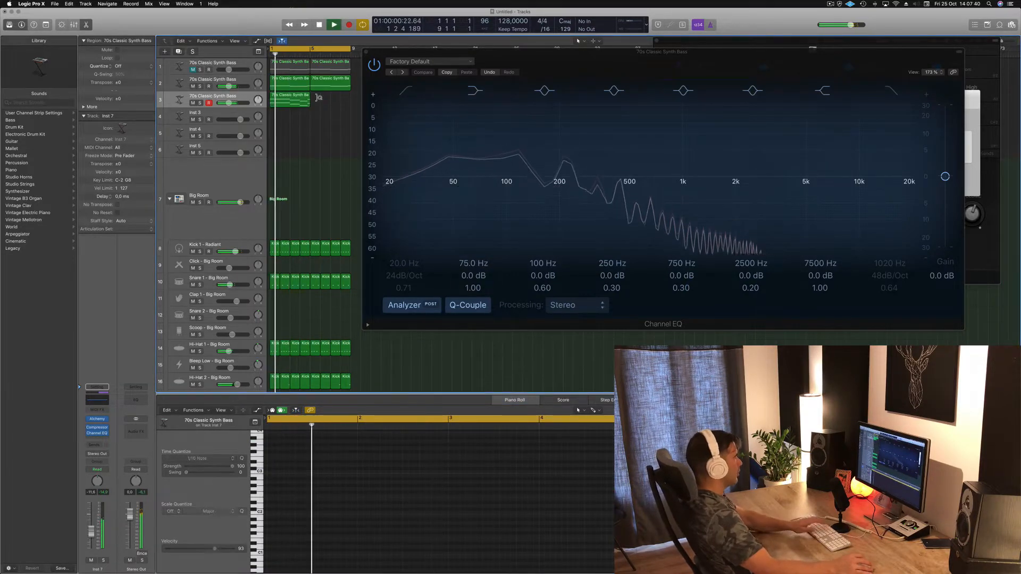
left_click(274, 100)
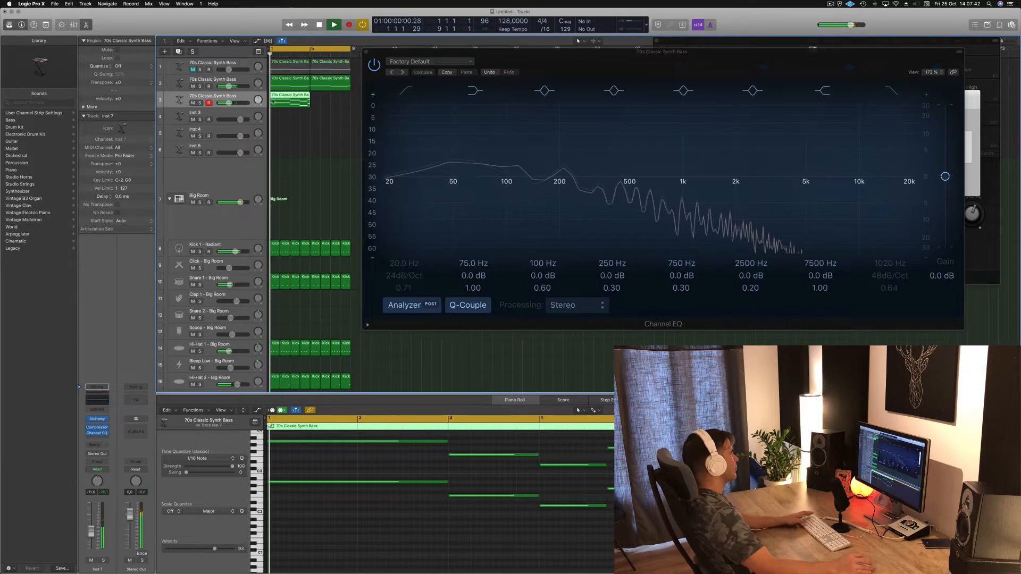
- Replace Alchemy on the new track with a stereo Retro Synth and lower the track's volume to about -18 dB
left_click(105, 420)
mouse_move(141, 461)
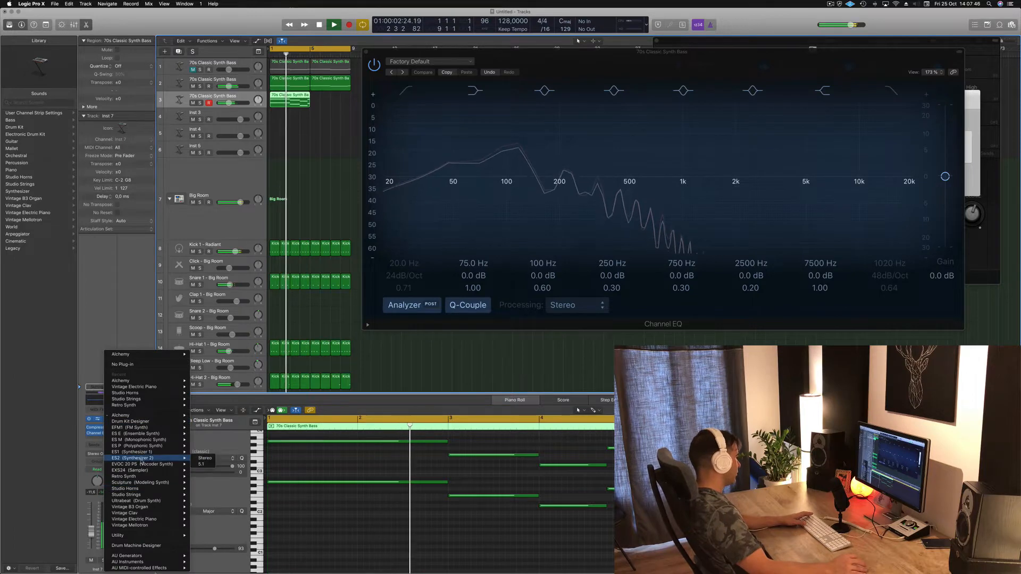
mouse_move(160, 477)
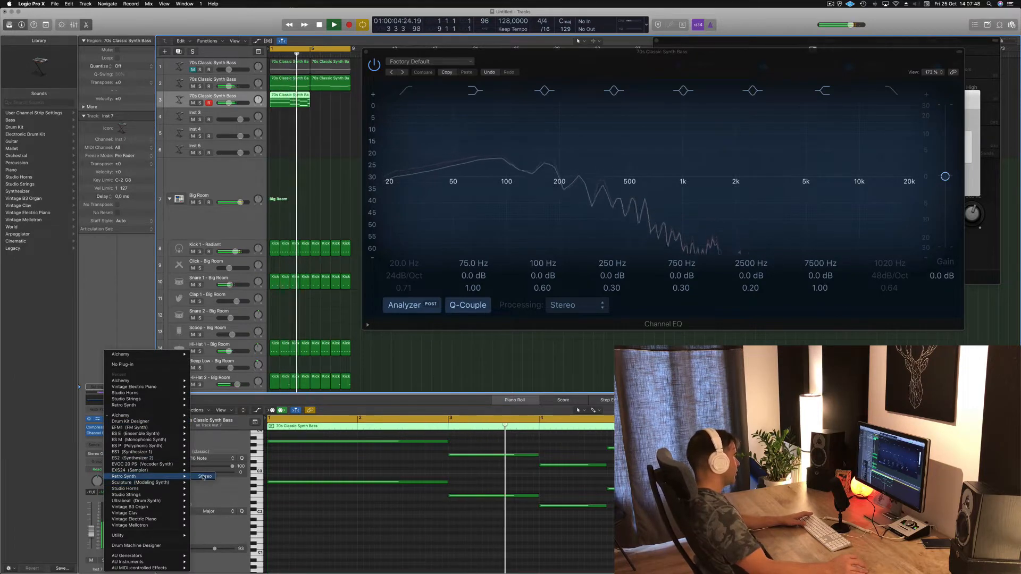
left_click(204, 476)
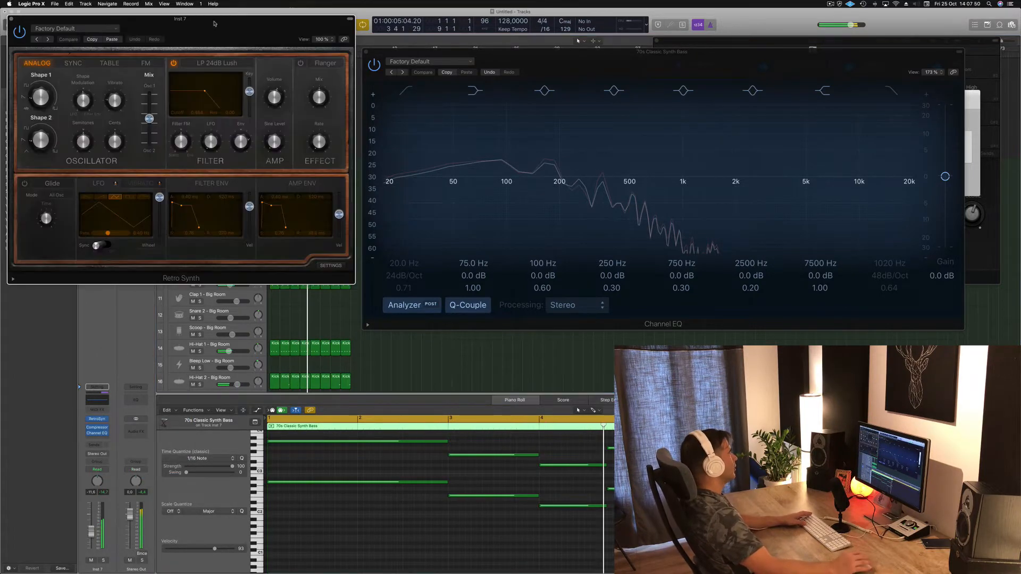
left_click_drag(215, 23, 745, 103)
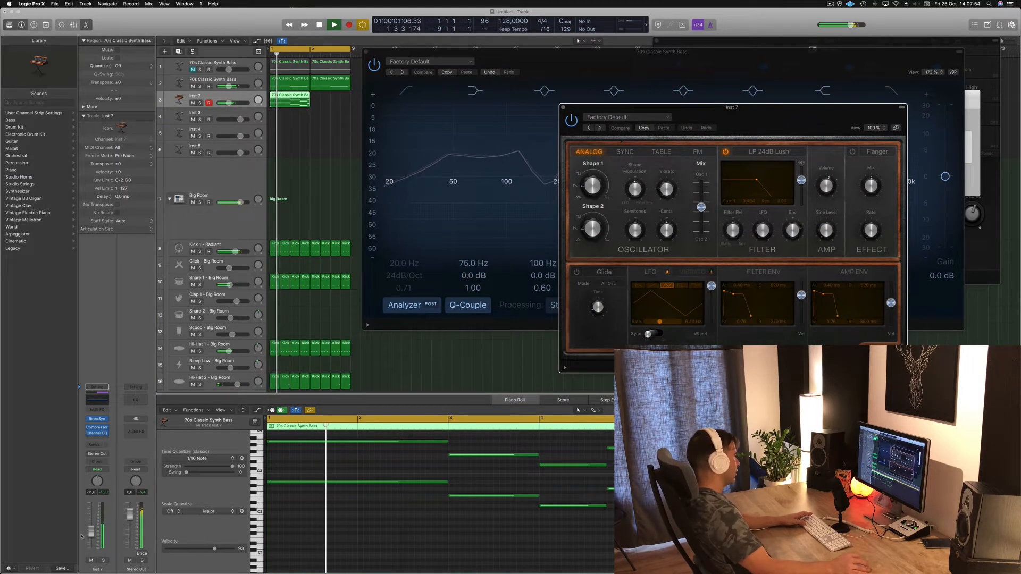
left_click_drag(91, 536, 91, 545)
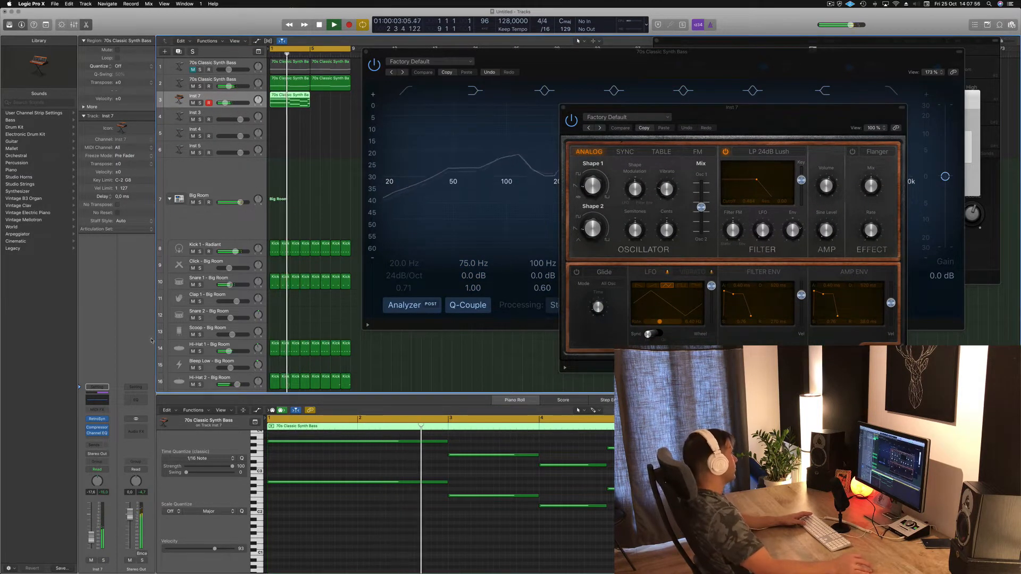
- Add the Arpeggiator MIDI effect to the Retro Synth track and move its window clear of the tracks
left_click(97, 410)
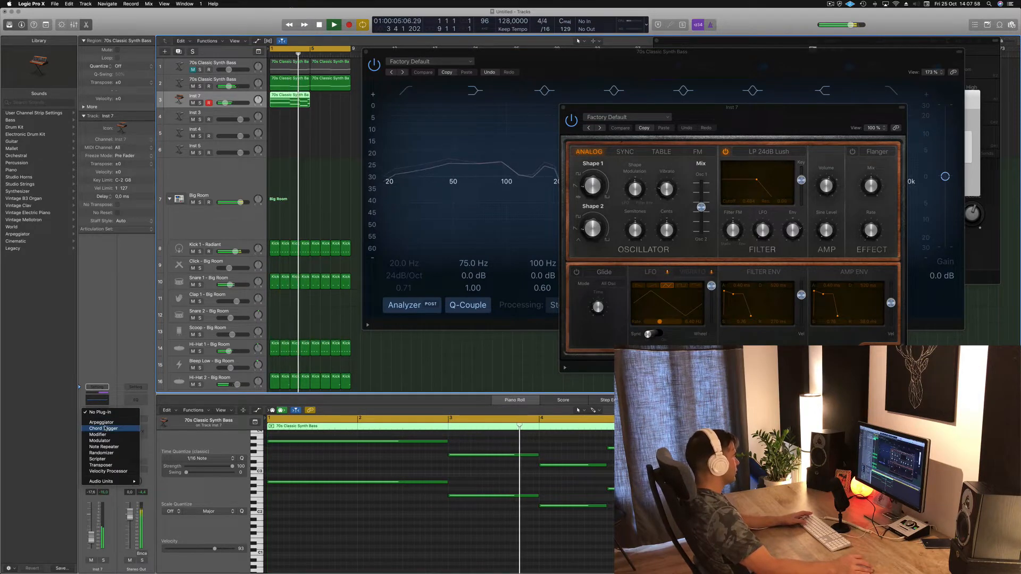
left_click(106, 423)
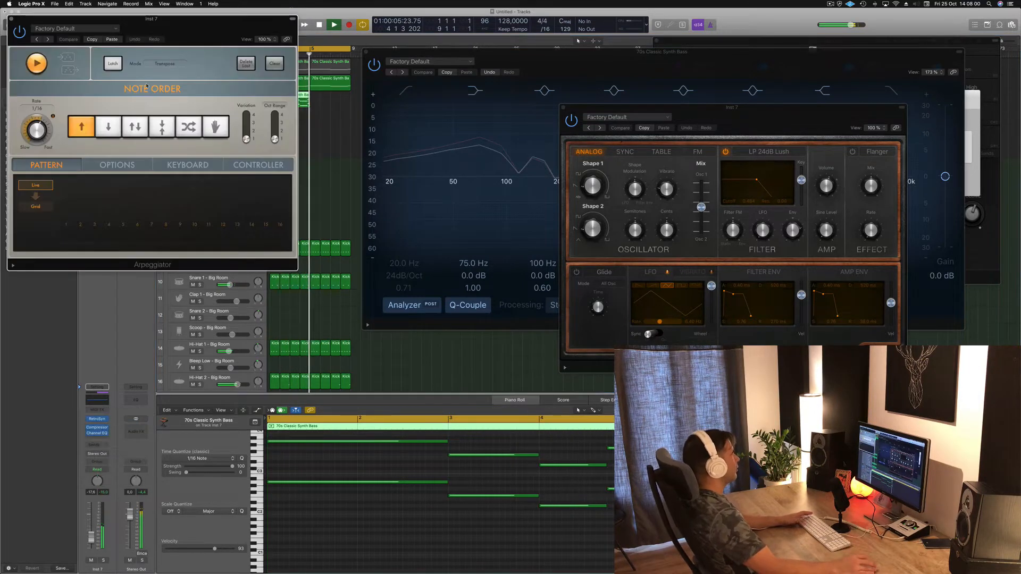
left_click_drag(96, 22, 798, 189)
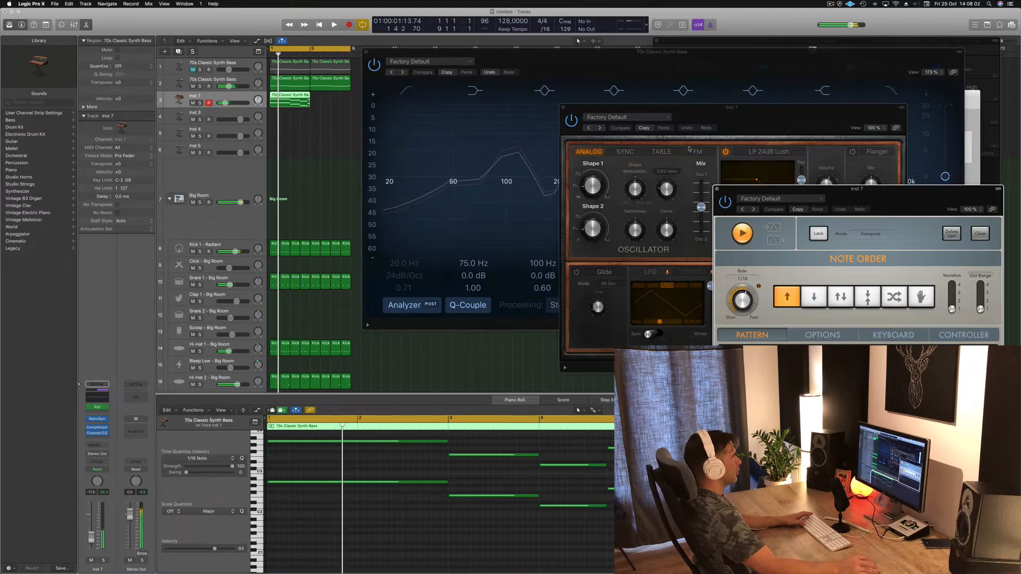
- Step through the Retro Synth presets to Big Syncer and reposition the synth window
left_click_drag(601, 132, 499, 124)
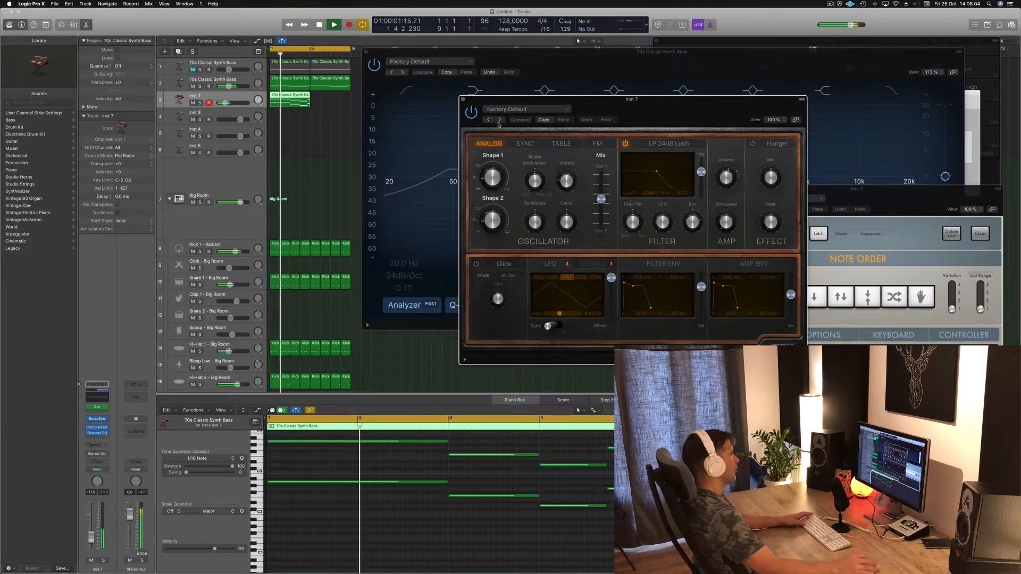
left_click(499, 121)
left_click(499, 122)
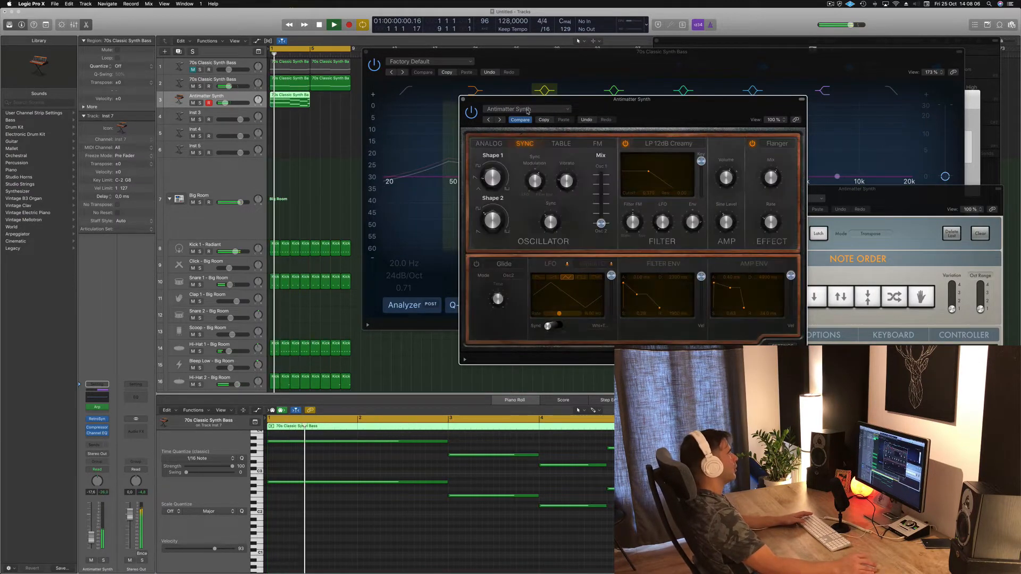
left_click_drag(664, 110, 473, 106)
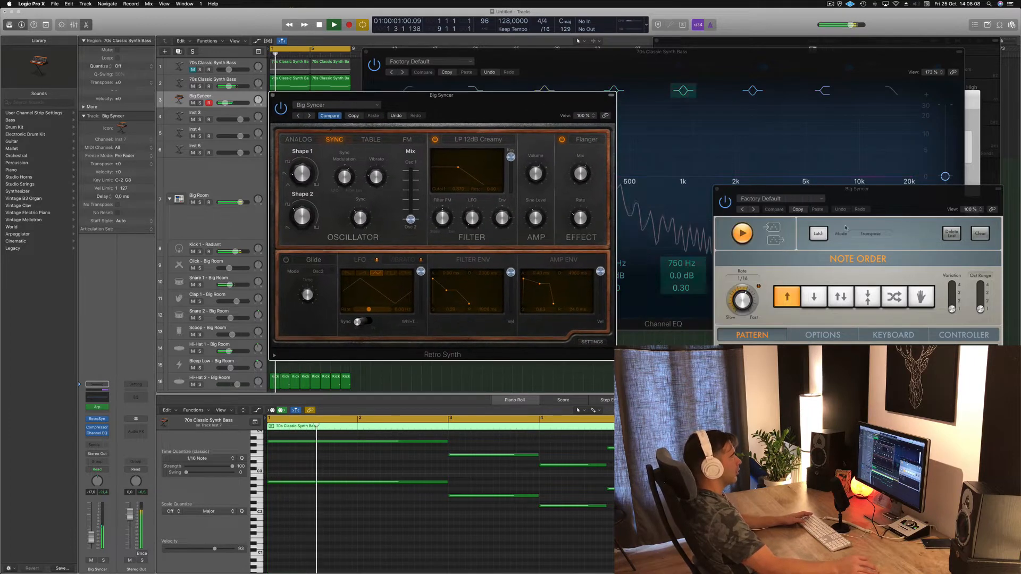
left_click(725, 147)
left_click_drag(726, 148, 727, 147)
key("space")
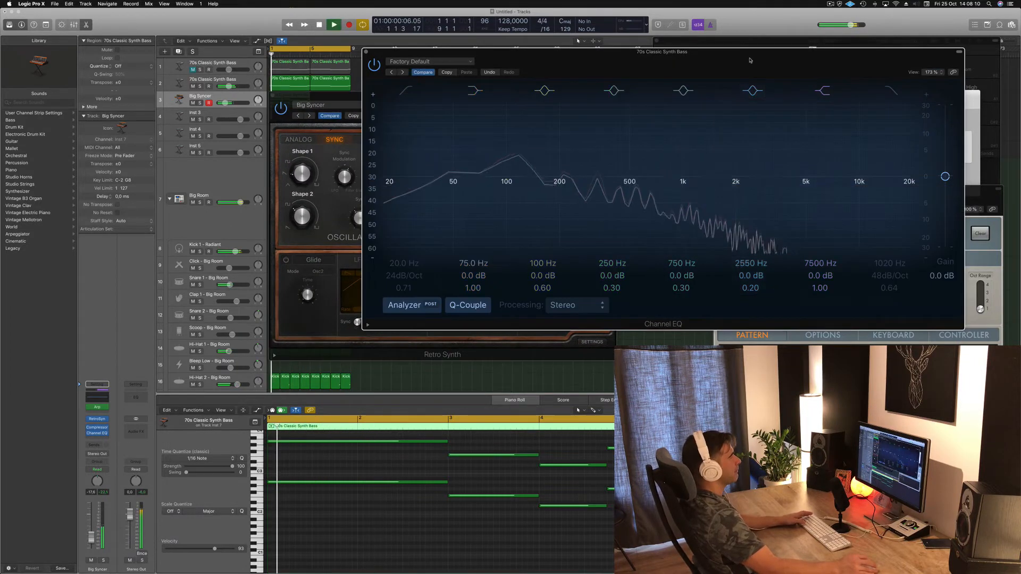
left_click_drag(750, 60, 748, 61)
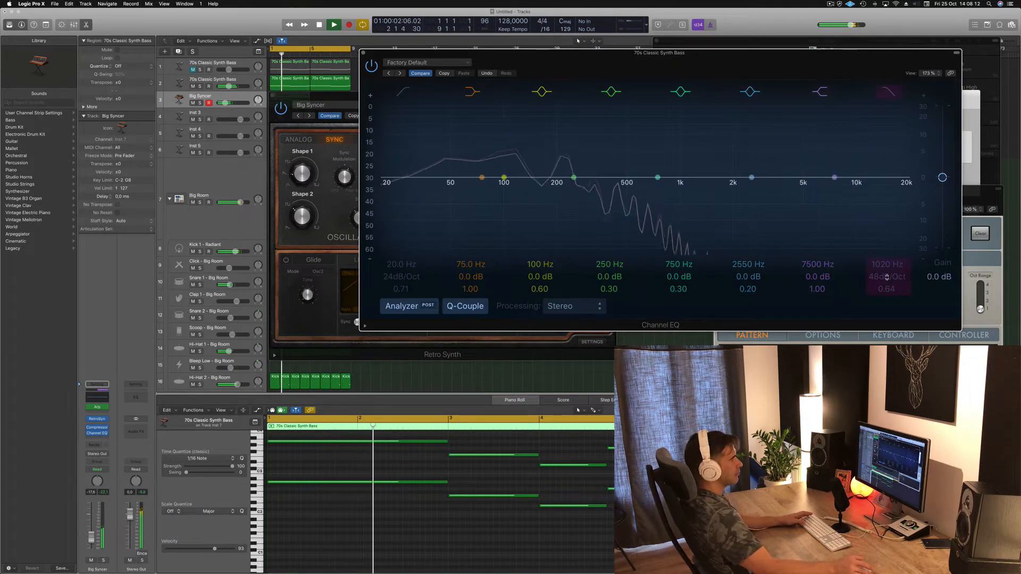
left_click(889, 94)
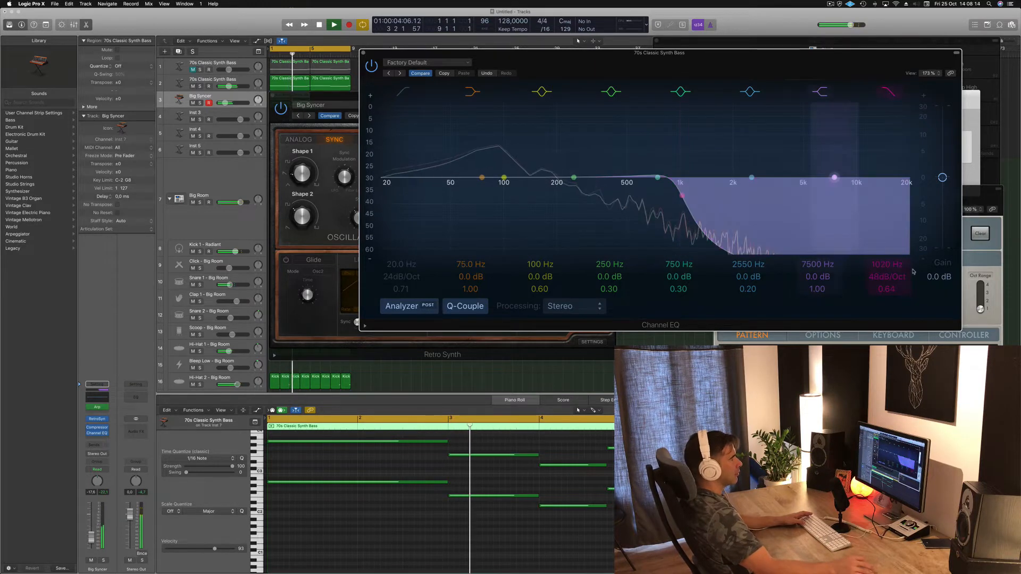
left_click(890, 93)
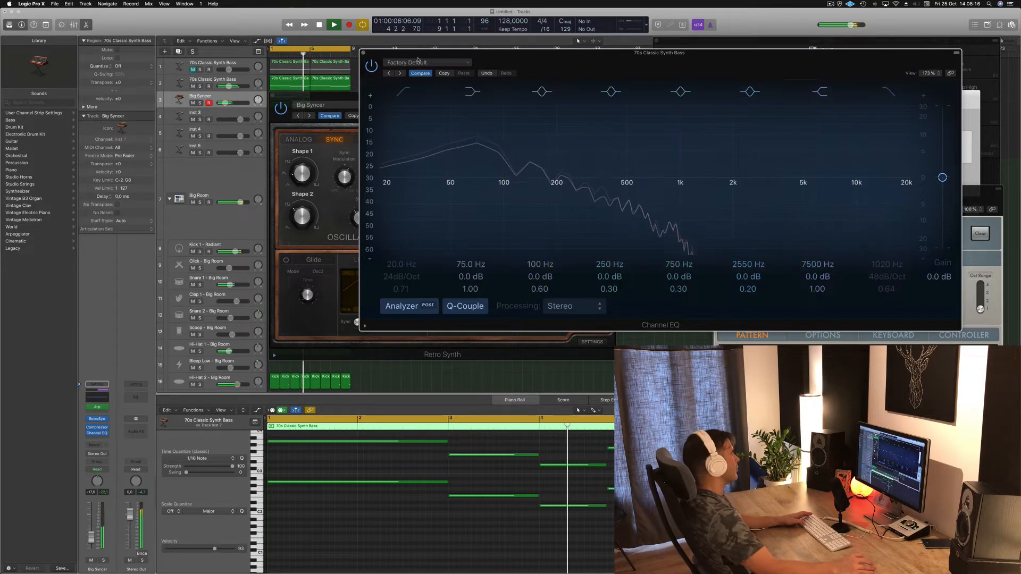
left_click(363, 53)
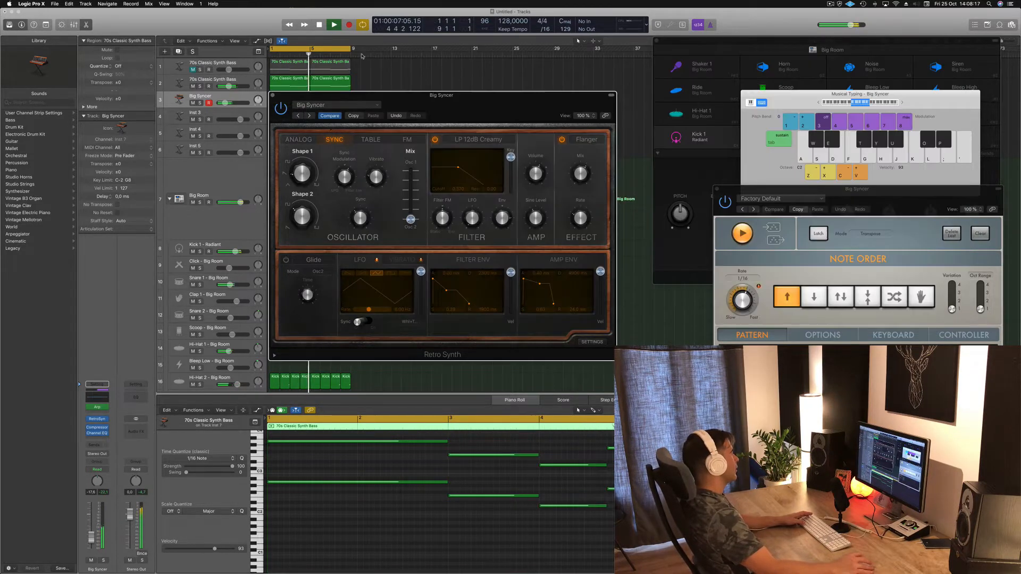
- Open the Channel EQ on the Big Syncer track, enable its high-cut band and close the plug-in
left_click(211, 182)
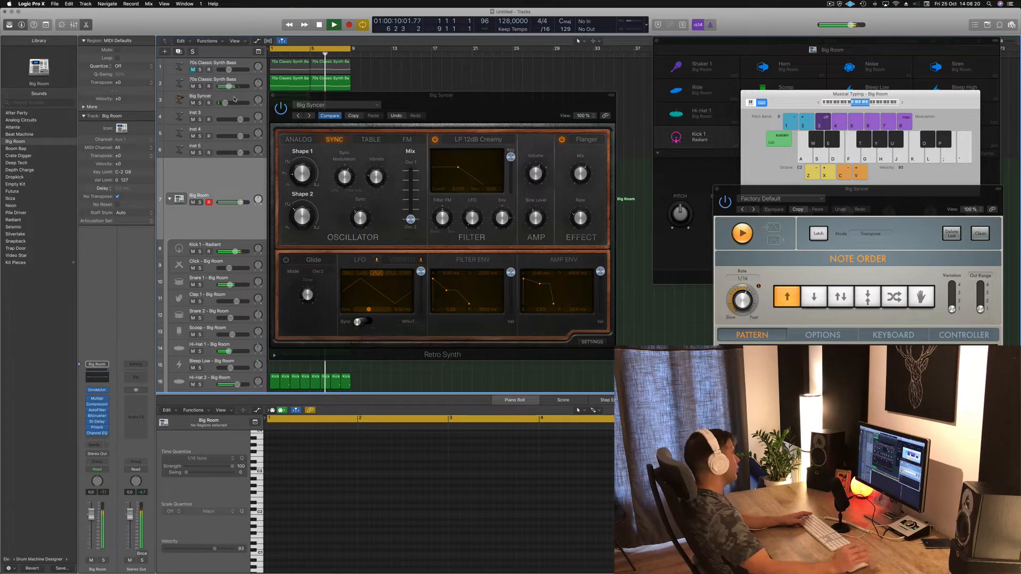
left_click(234, 99)
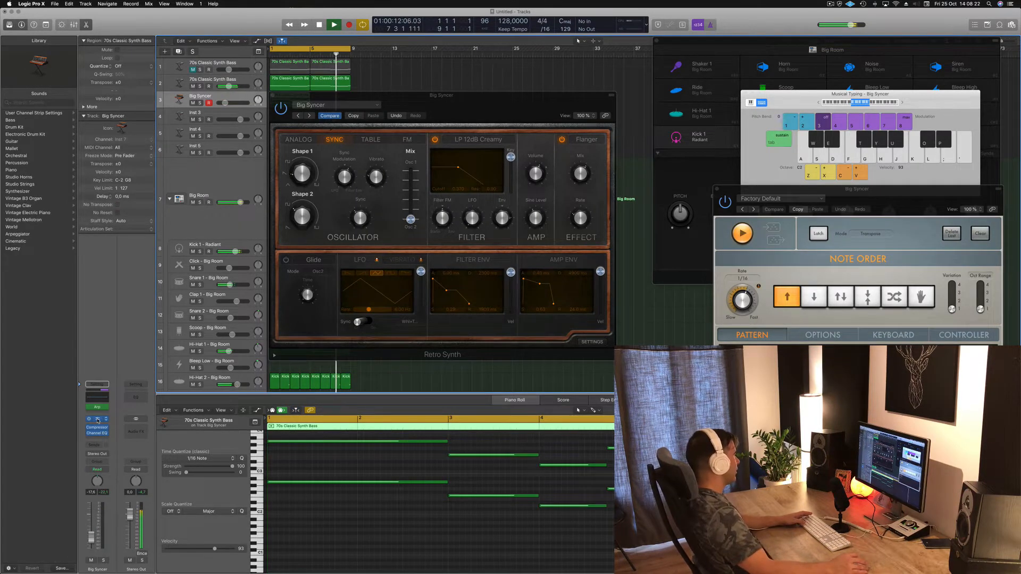
left_click(98, 399)
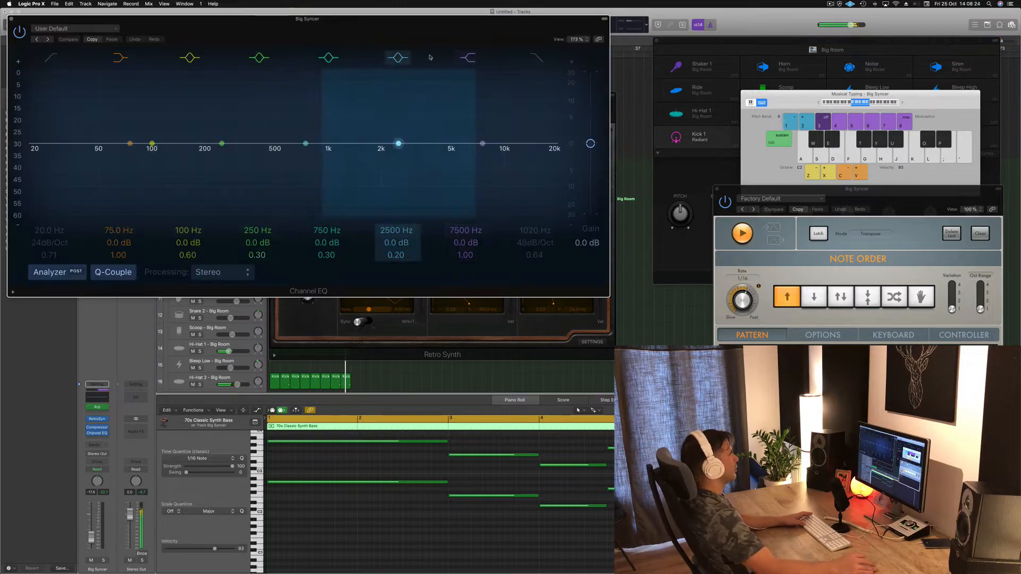
left_click_drag(532, 43, 859, 200)
left_click(861, 211)
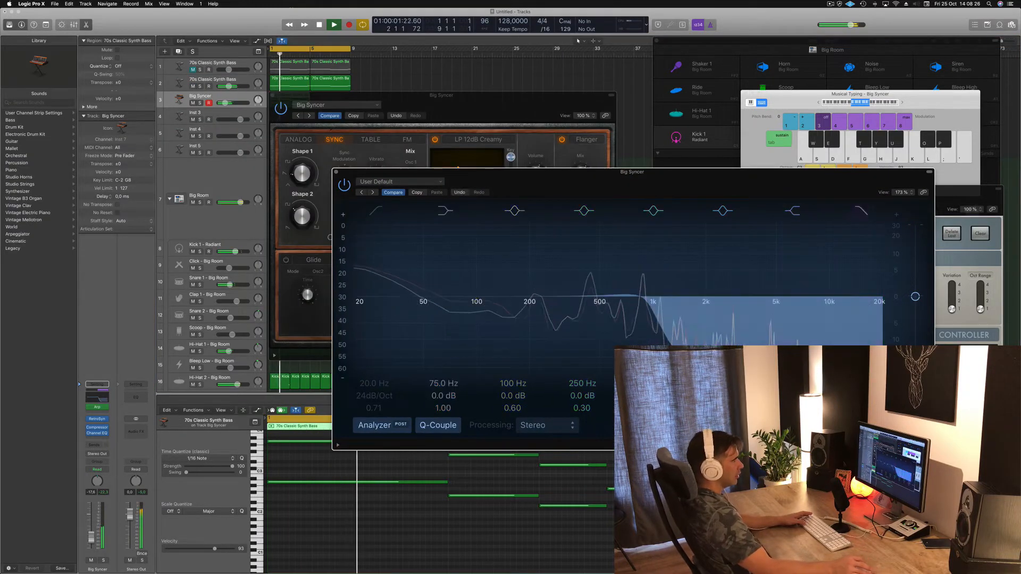
left_click_drag(770, 185, 866, 163)
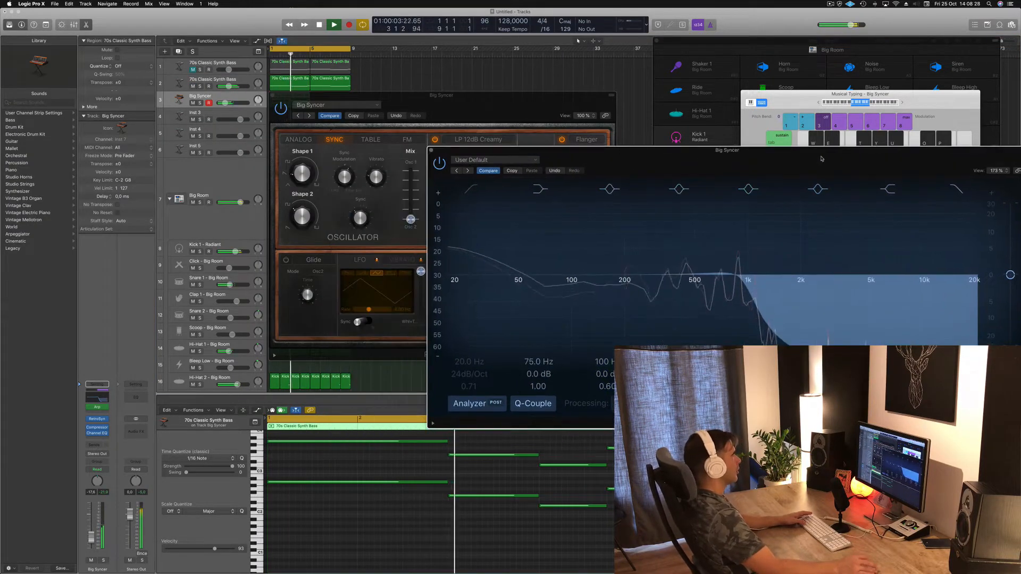
left_click(432, 151)
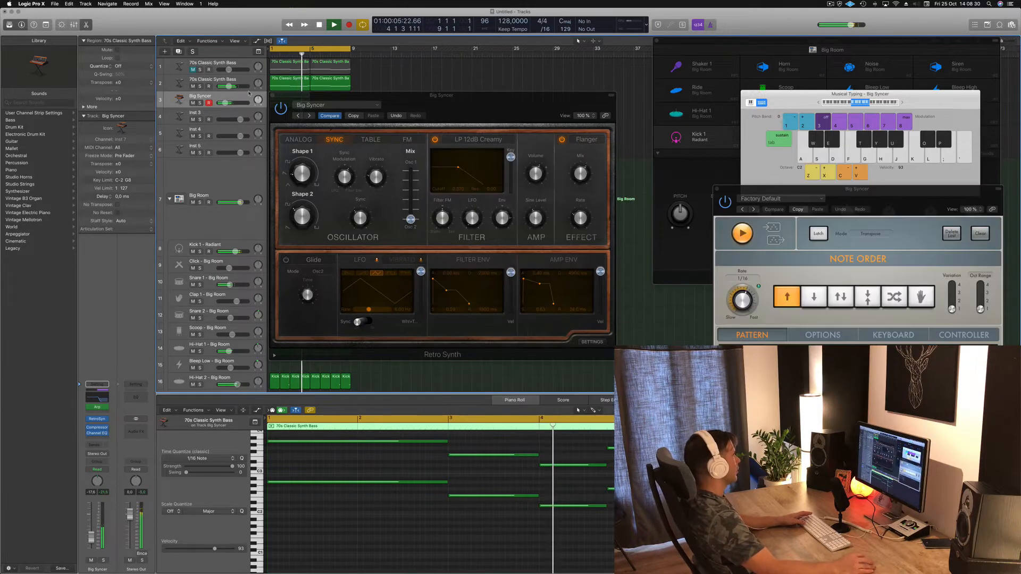
- Lower the high-cut point in Big Syncer's Channel EQ, enable a low cut at 130 Hz with 24 dB/Oct, and close it
left_click(98, 400)
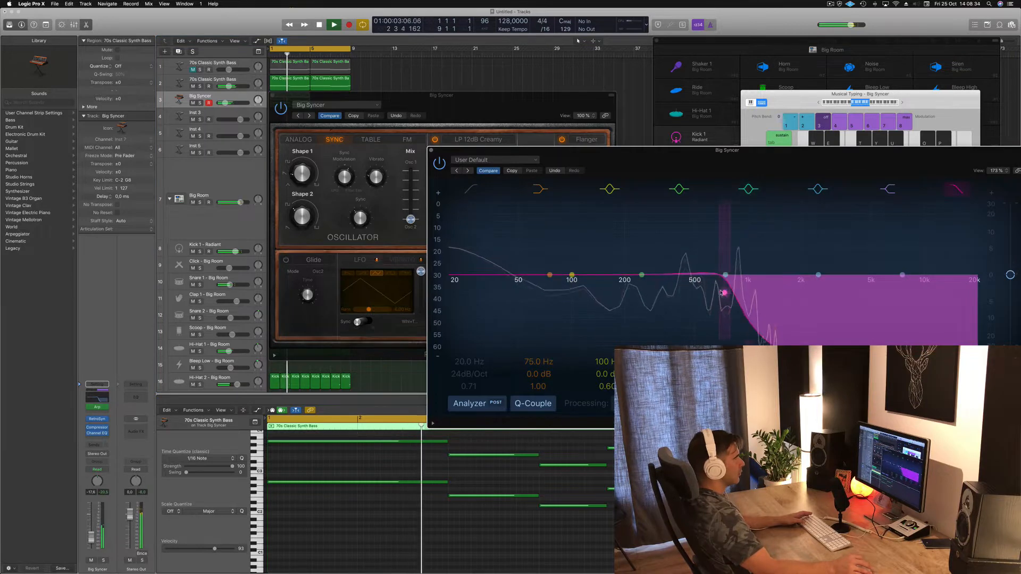
left_click(470, 188)
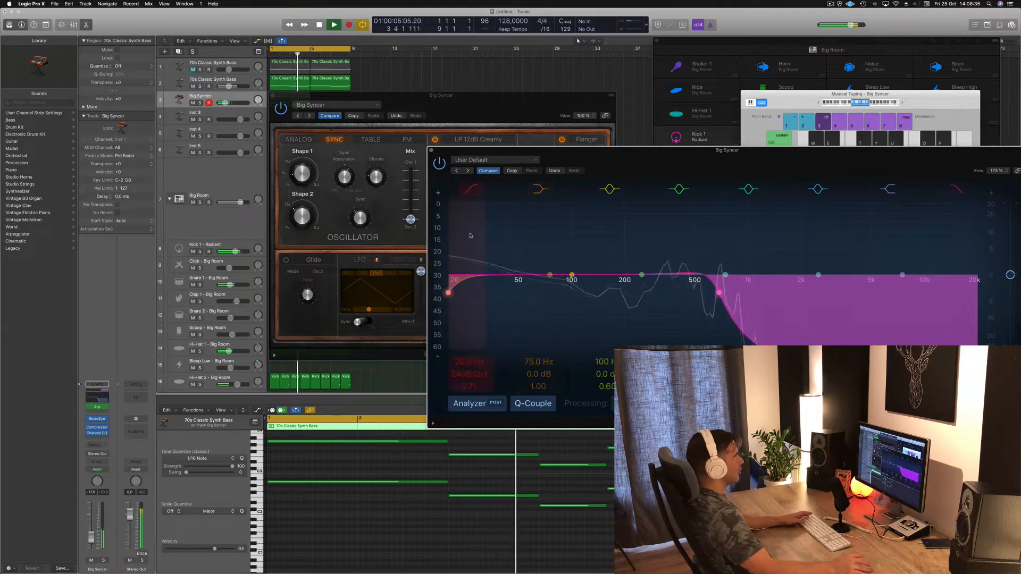
left_click_drag(449, 293, 592, 292)
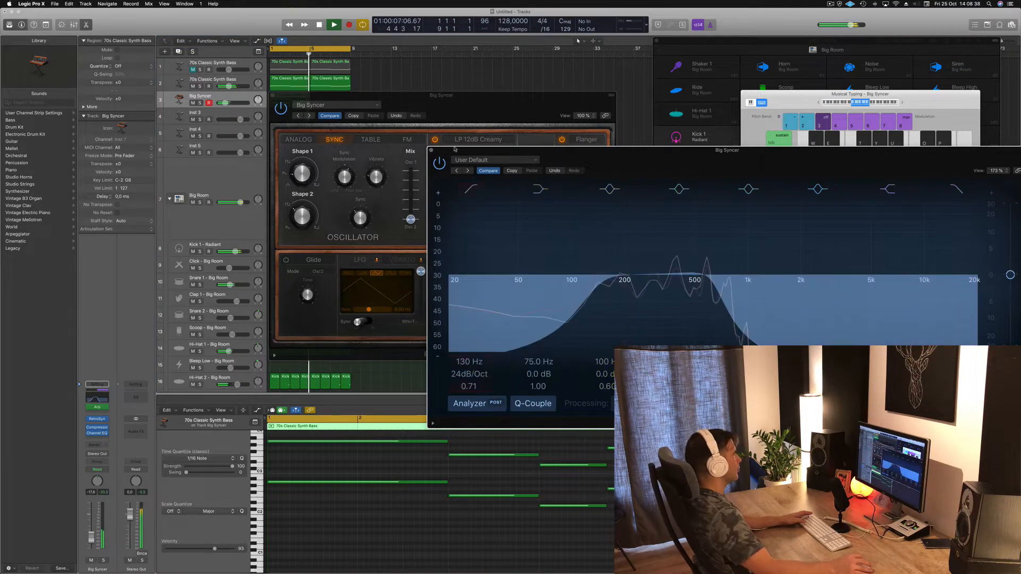
left_click(431, 150)
left_click_drag(457, 104, 722, 100)
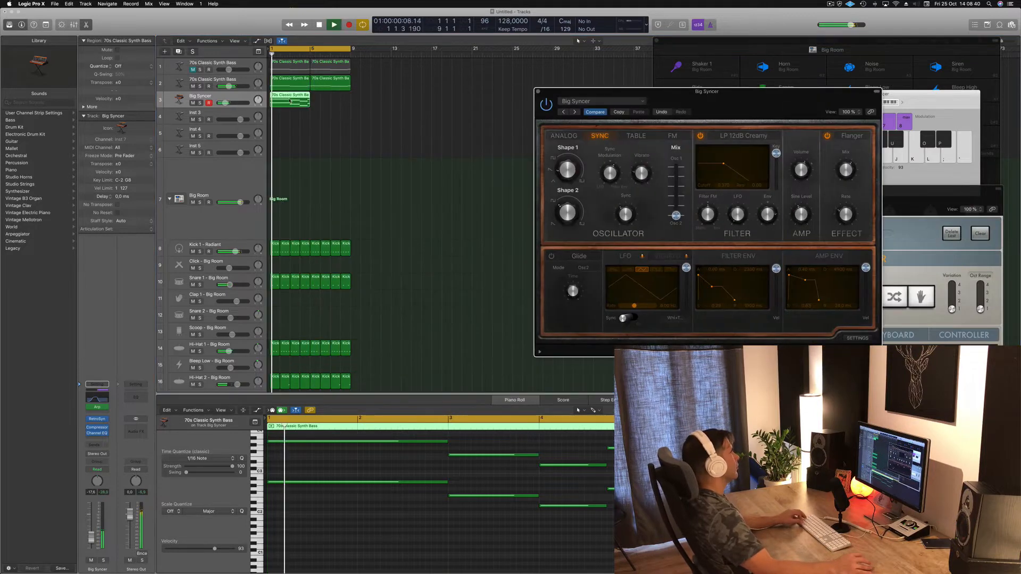
- Copy the Big Syncer track's region to bar 5, move the synth window aside and restart playback
left_click_drag(290, 100, 326, 100)
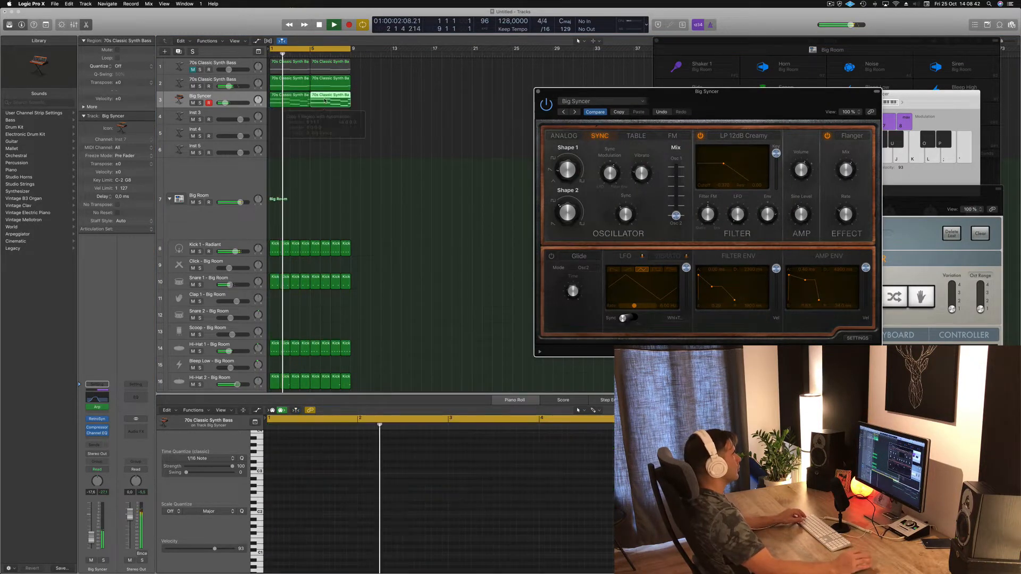
left_click_drag(756, 95, 652, 85)
key("space")
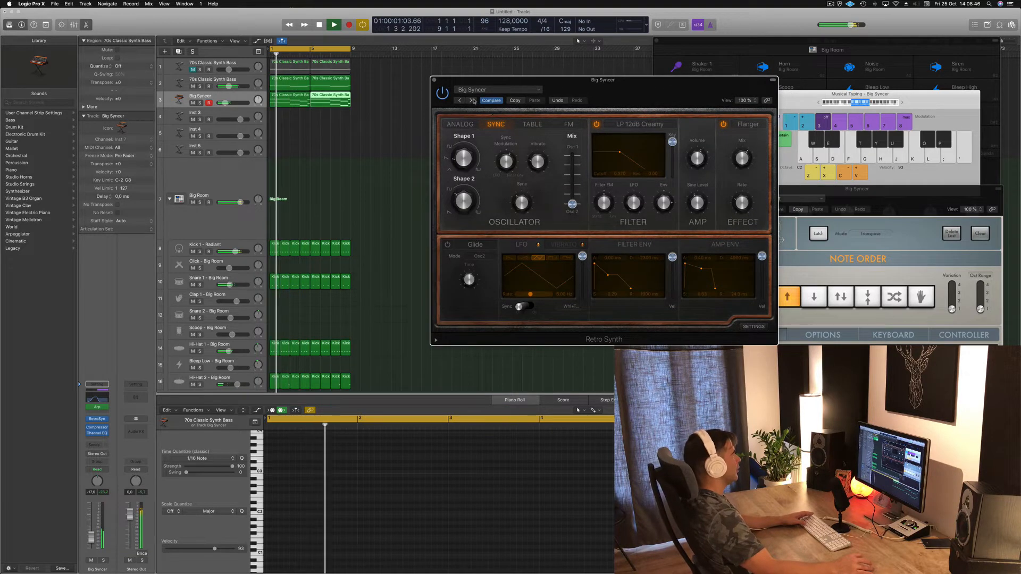
- Step through the Retro Synth presets to Super Lead while the loop plays, raising the track volume and repositioning the synth window along the way
left_click(472, 101)
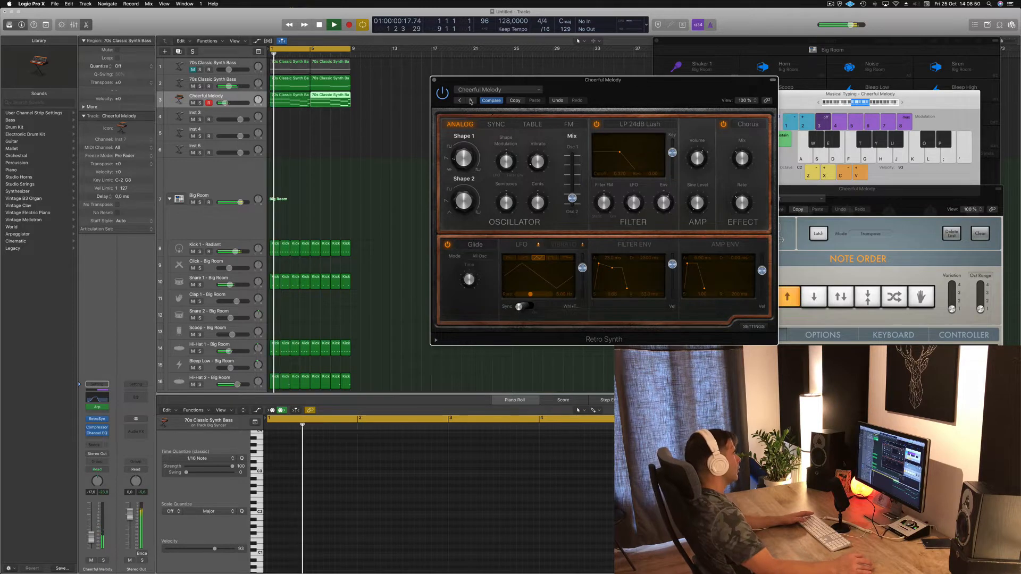
left_click(90, 523)
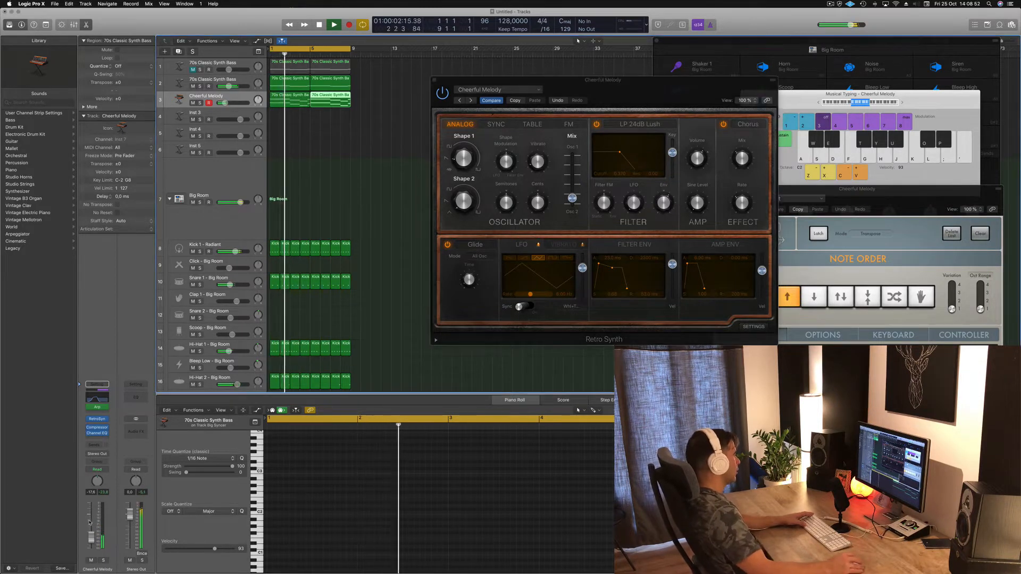
left_click(472, 101)
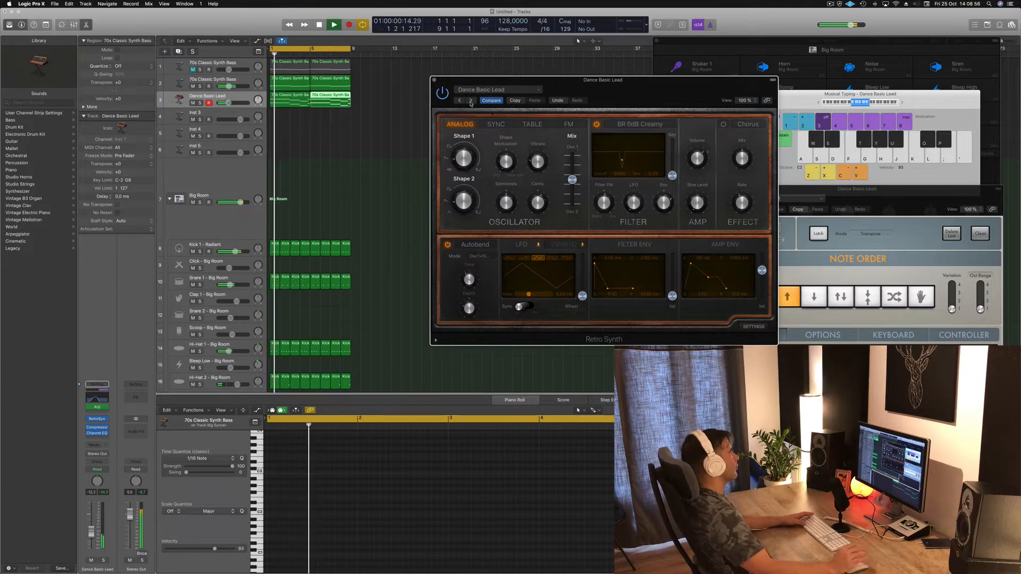
left_click(470, 101)
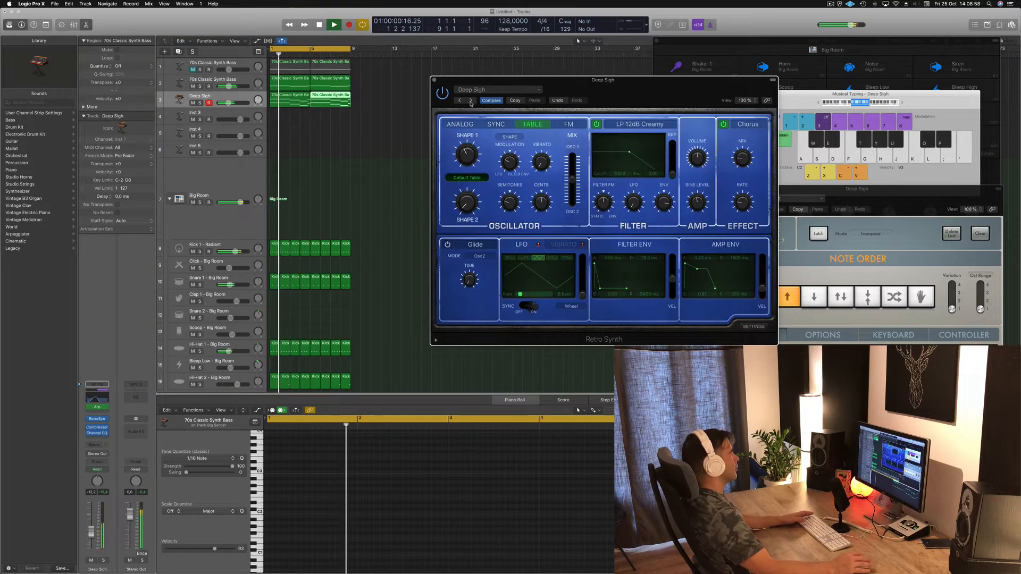
left_click(471, 101)
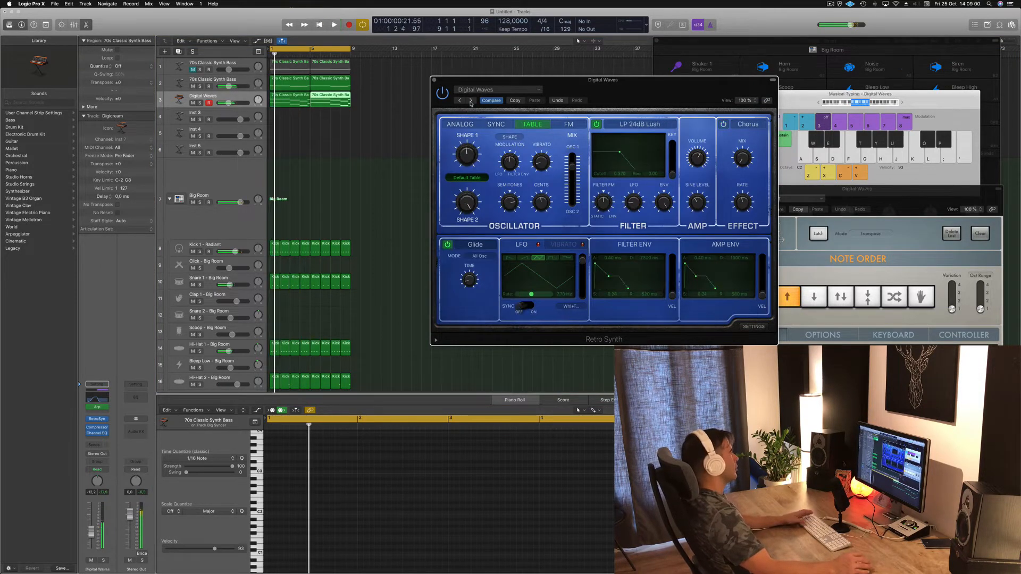
left_click(470, 101)
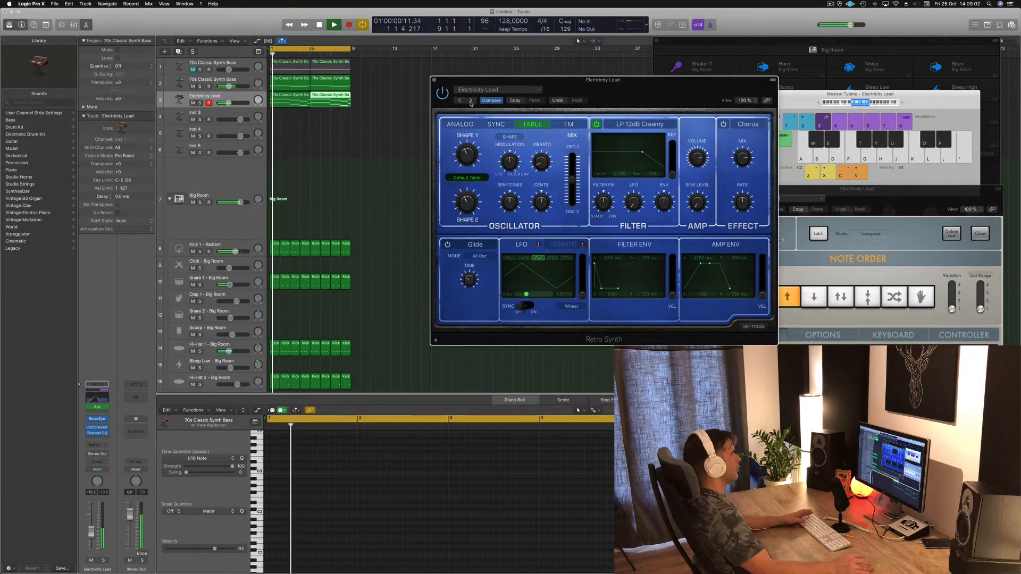
left_click(471, 101)
left_click(471, 101)
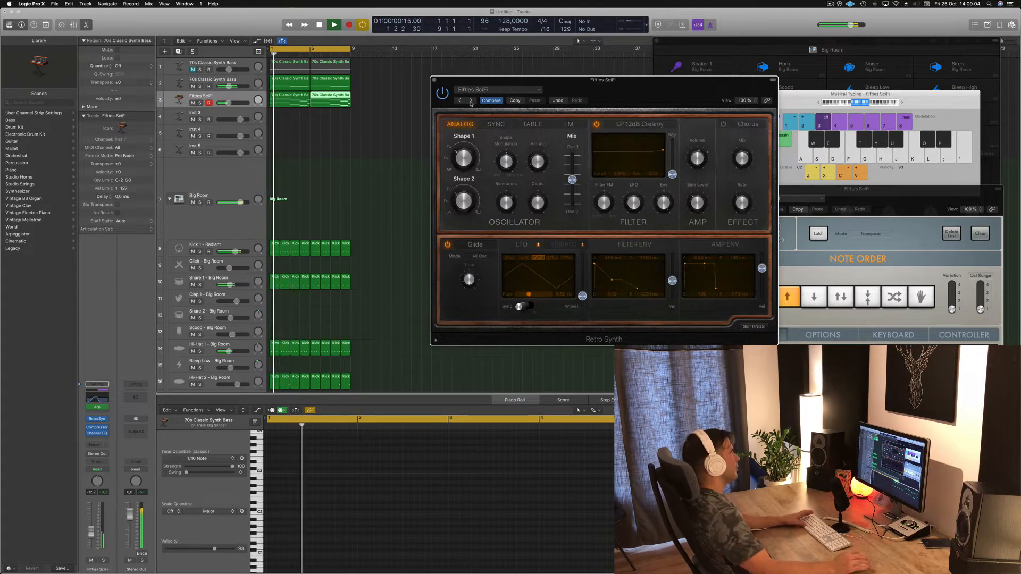
left_click(471, 101)
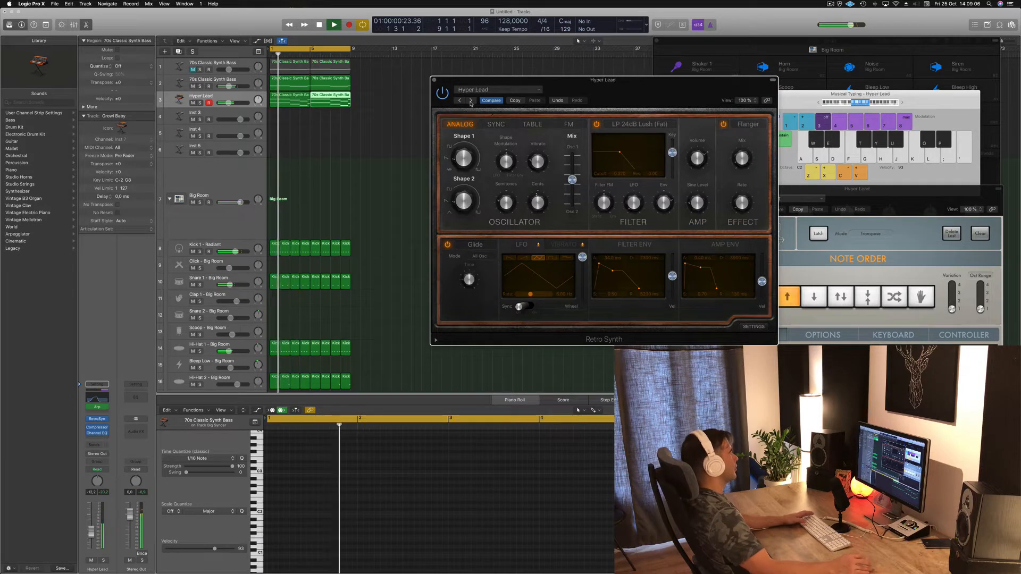
left_click(471, 101)
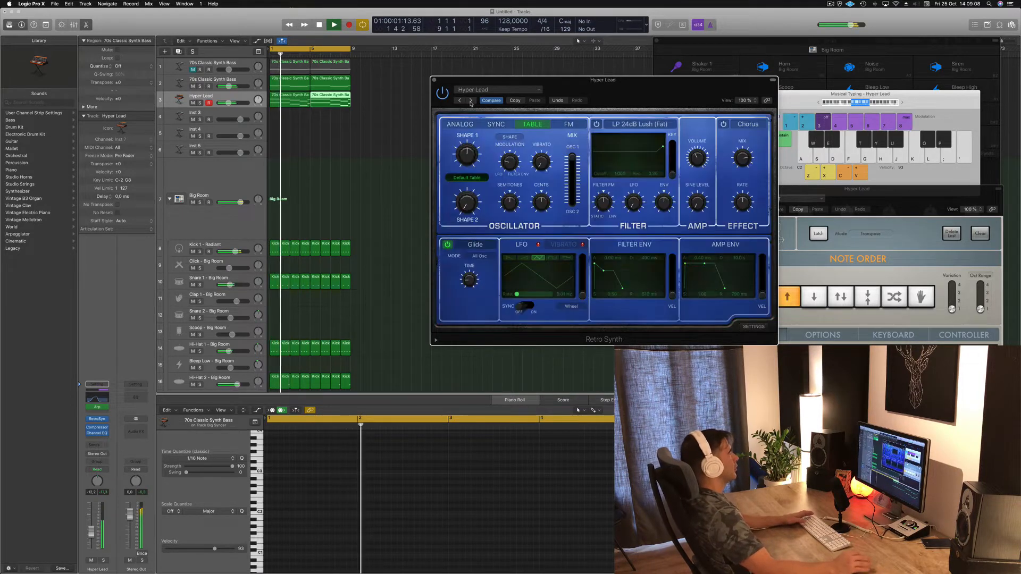
left_click(471, 101)
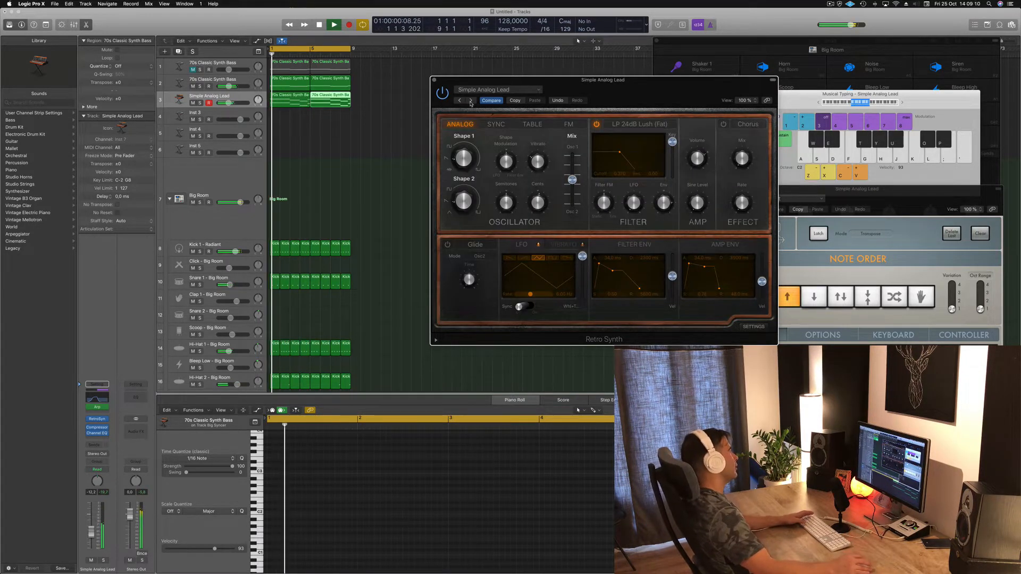
left_click_drag(698, 98, 631, 86)
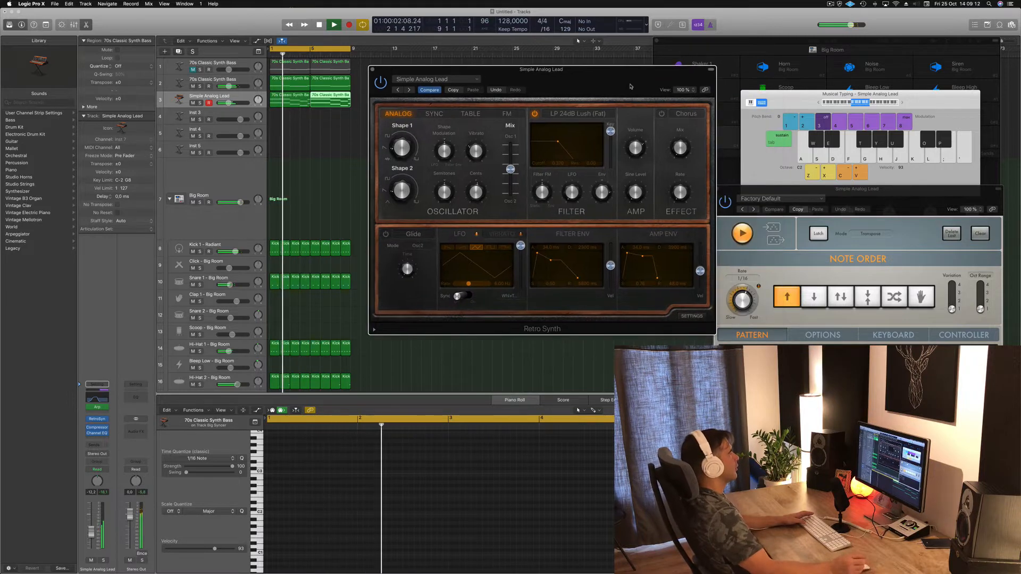
left_click(410, 90)
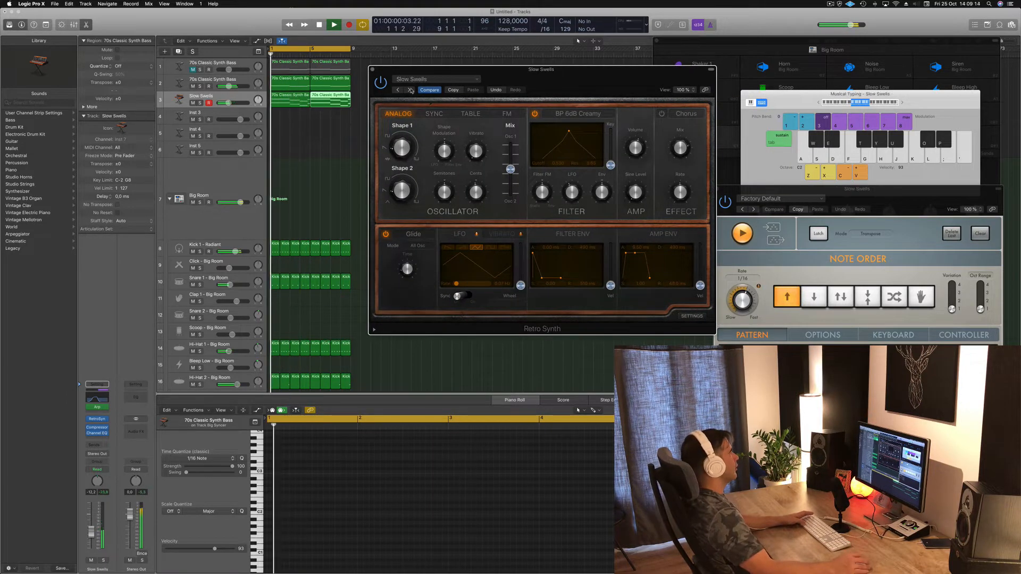
left_click(410, 90)
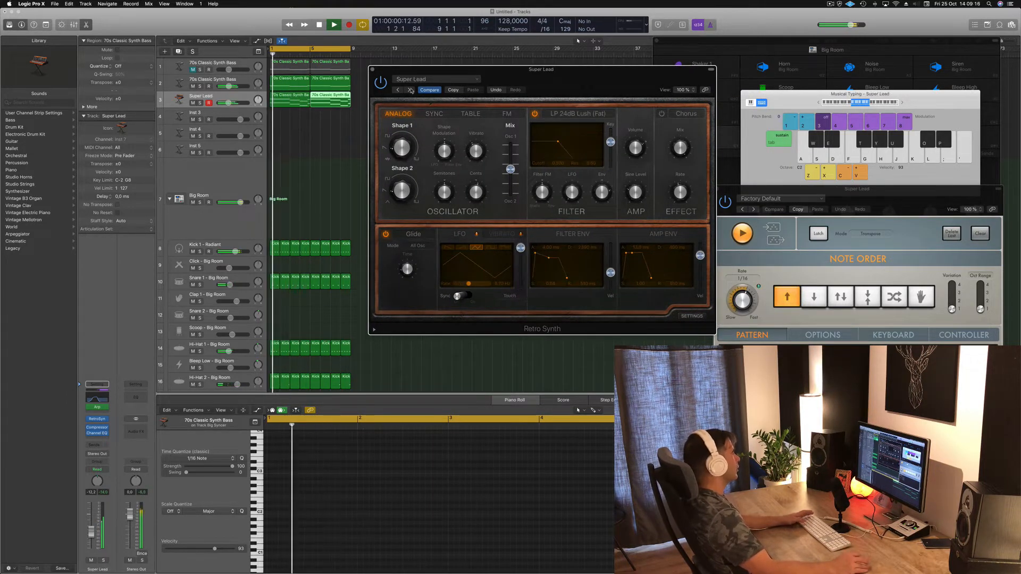
- Lower the Super Lead track's volume and close the Retro Synth window
left_click_drag(454, 90, 518, 70)
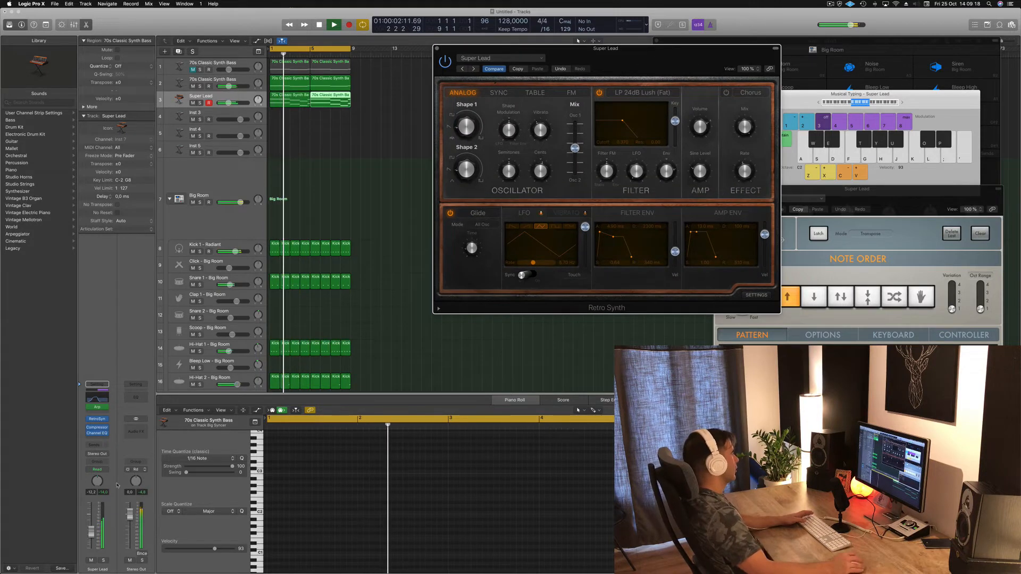
left_click_drag(90, 533, 92, 540)
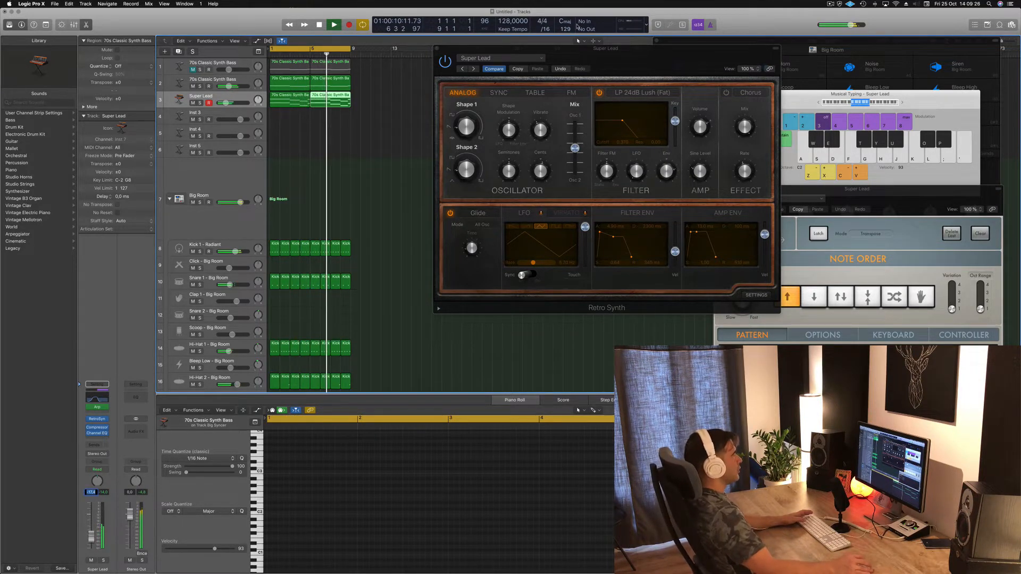
left_click_drag(631, 50, 601, 42)
left_click(407, 42)
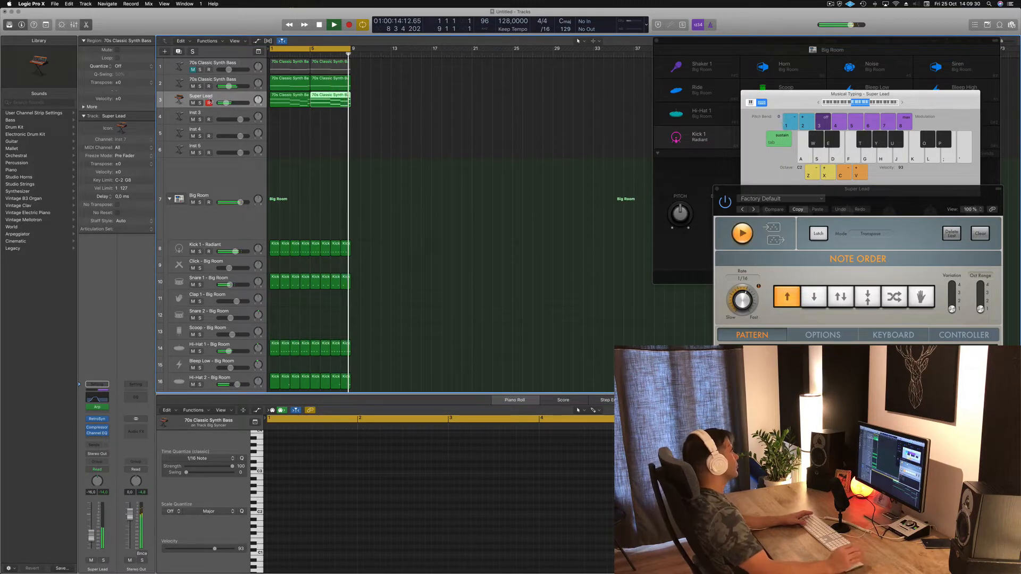
- Open Alchemy on the Inst 3 track and move its window clear of the track list
left_click(192, 71)
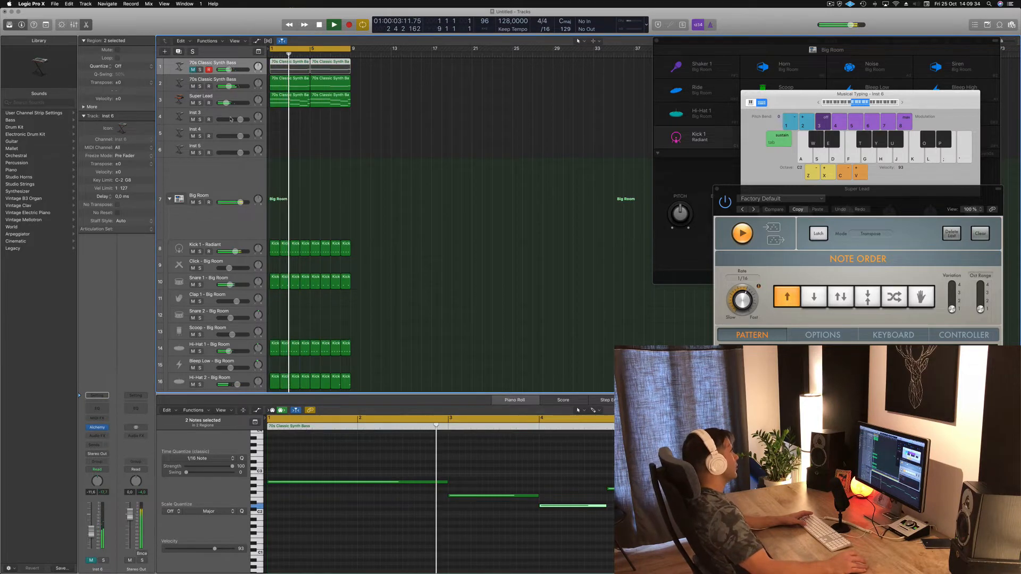
left_click(231, 119)
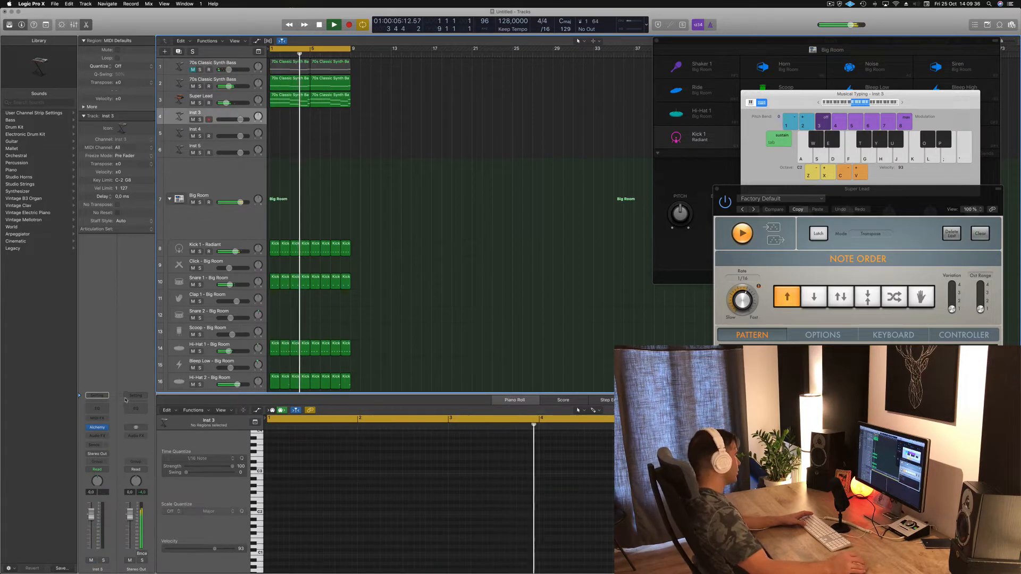
left_click(101, 427)
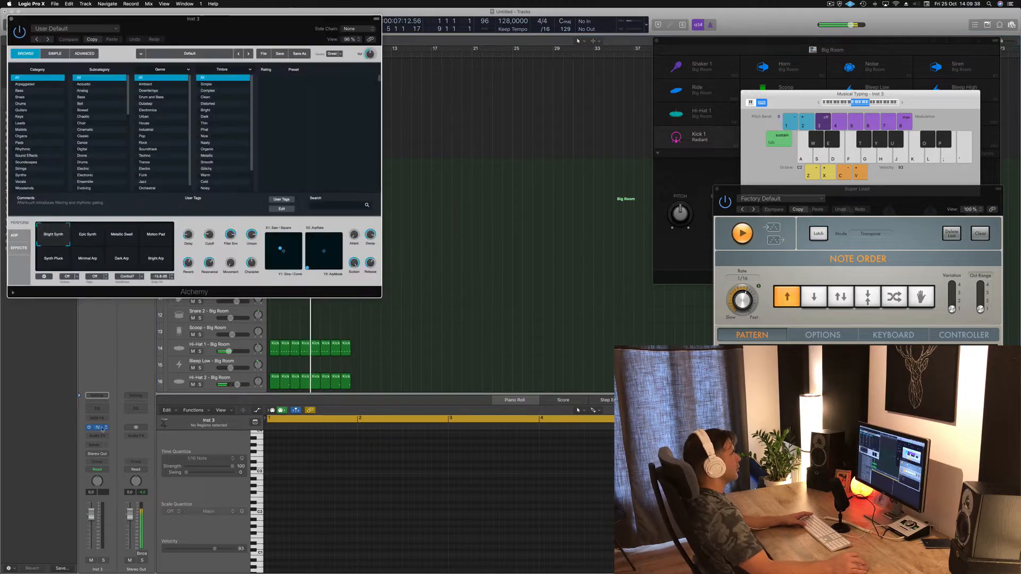
left_click_drag(239, 19, 593, 55)
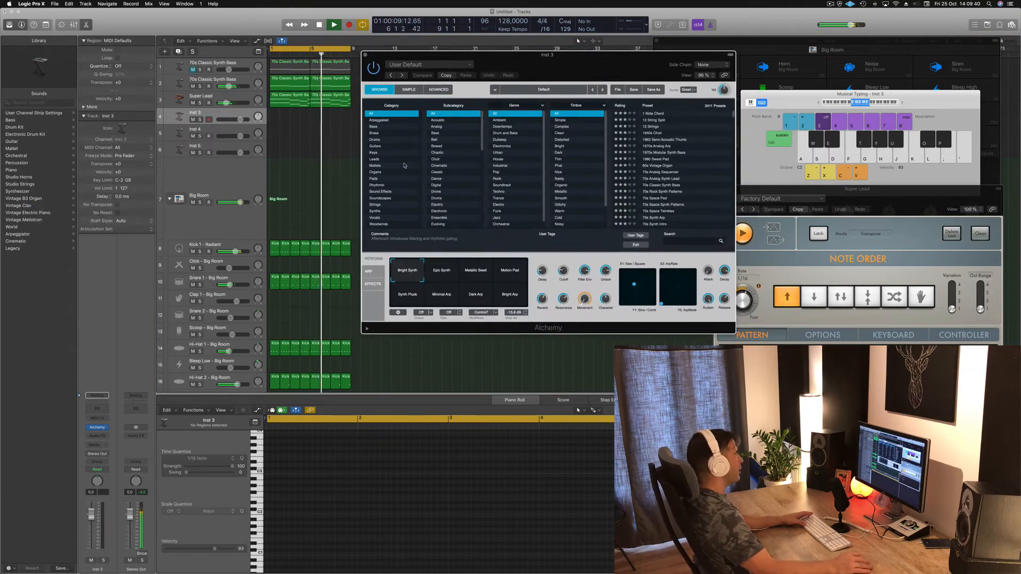
- Filter the Alchemy presets by the Pads category and load Luscious Ambient Patterns
left_click(372, 178)
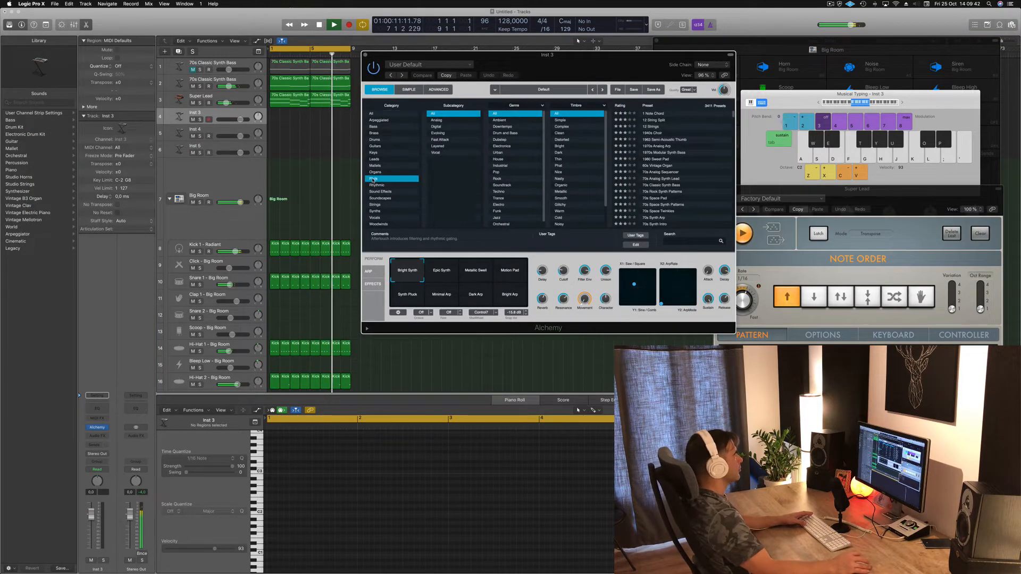
scroll(685, 184, "down", 15)
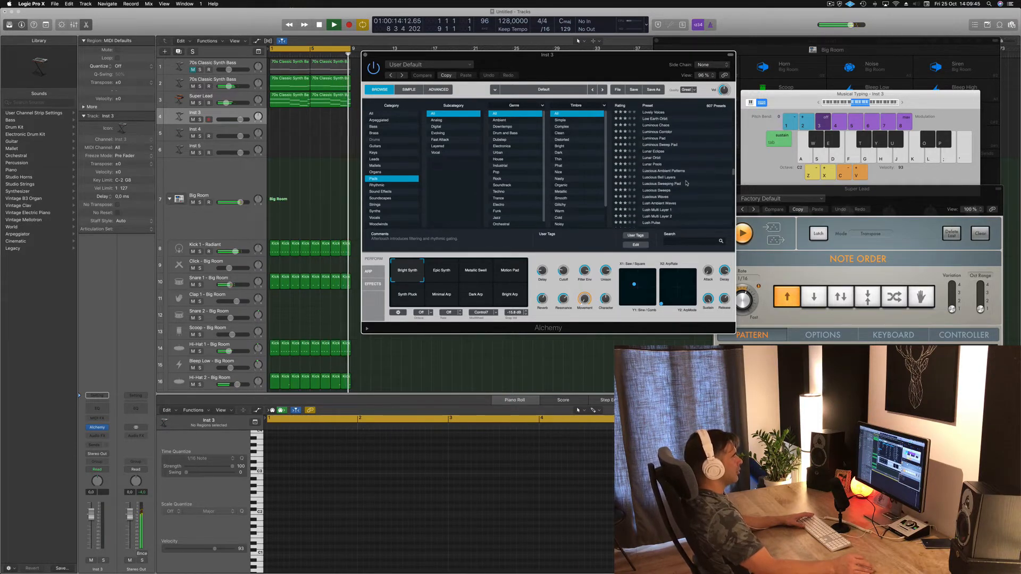
left_click(656, 172)
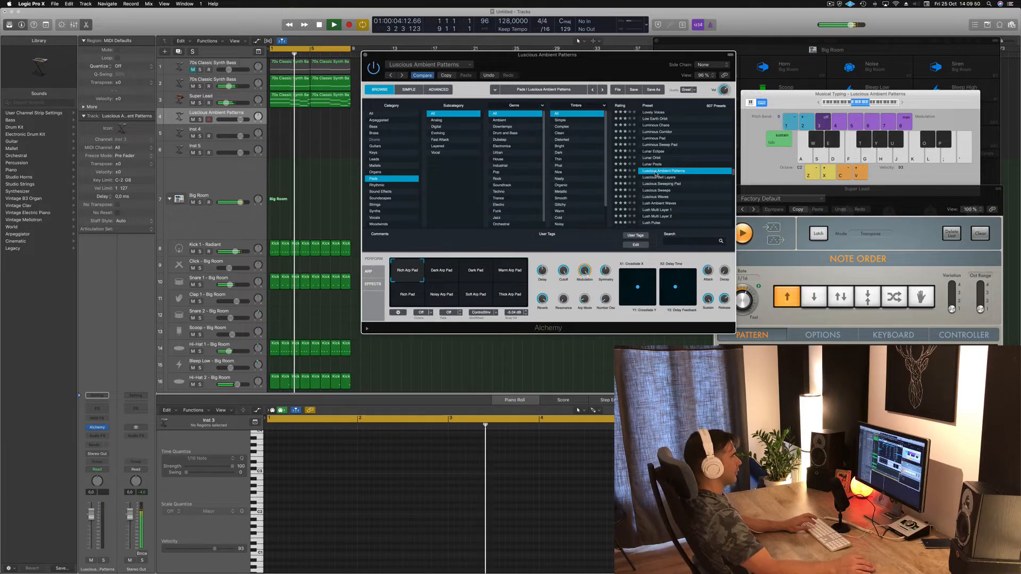
- Play test notes G and B on the pad and lower its track volume to about -13.6 dB
key("g")
key("j")
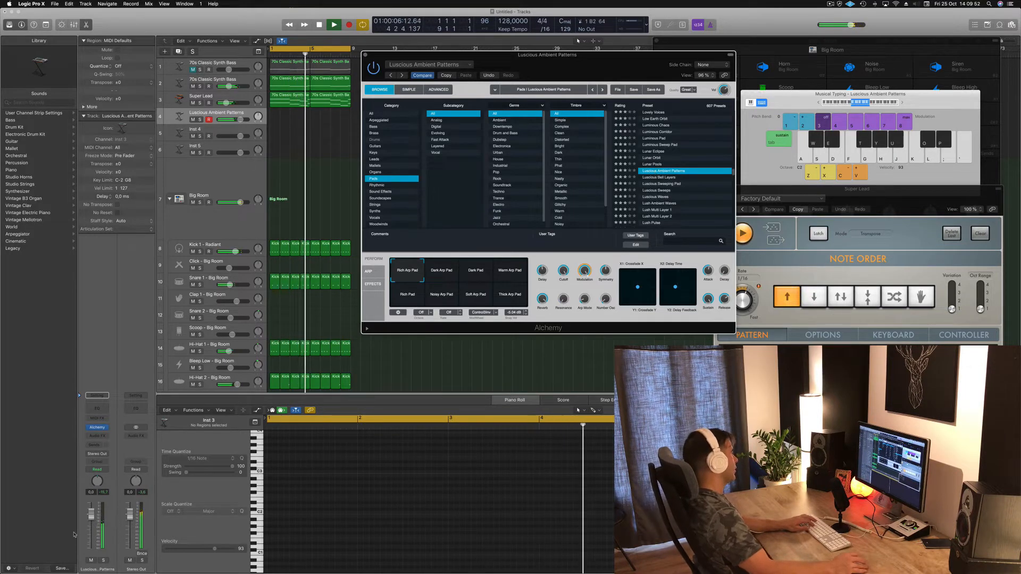
left_click(93, 524)
left_click_drag(89, 531, 88, 544)
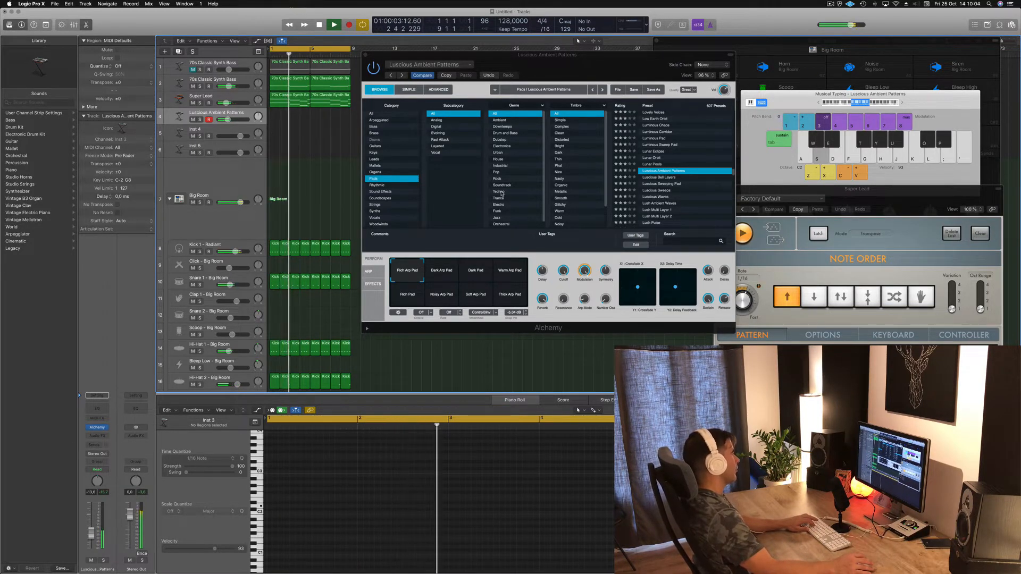
- Audition single notes A, E and C on the Luscious Ambient Patterns pad over the looping beat
key("h")
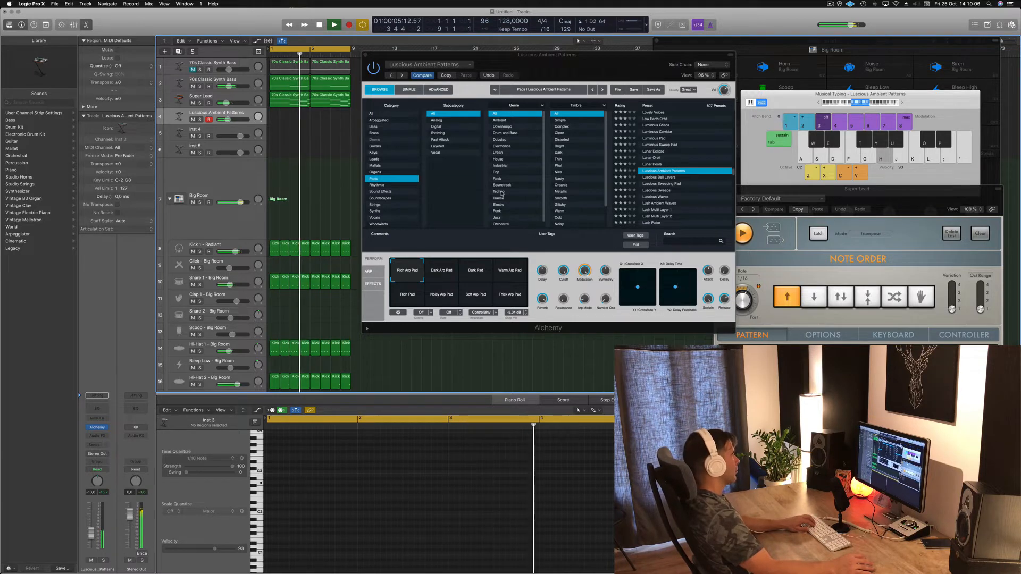
key("semicolon")
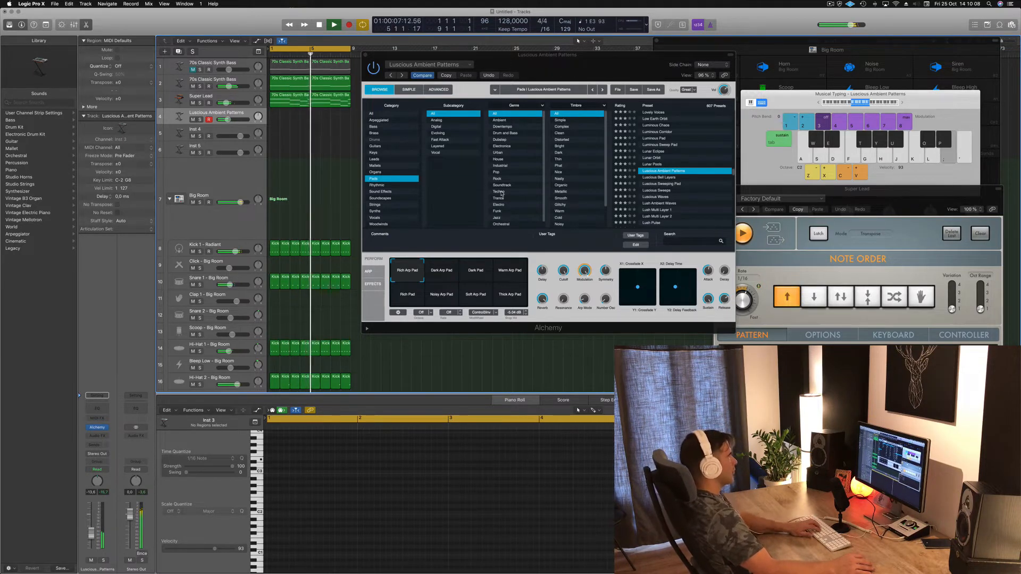
key("k")
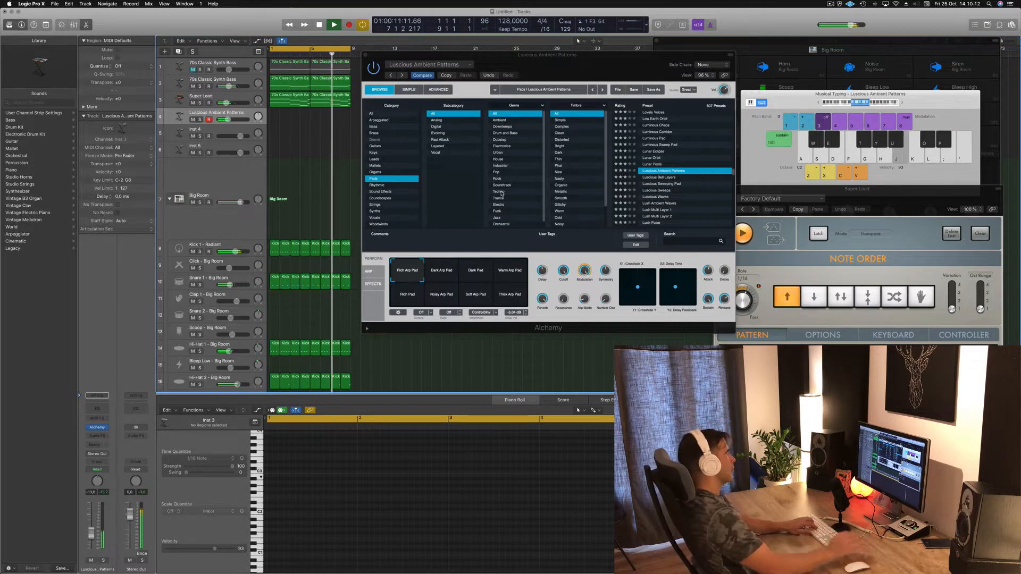
key("k")
key("h")
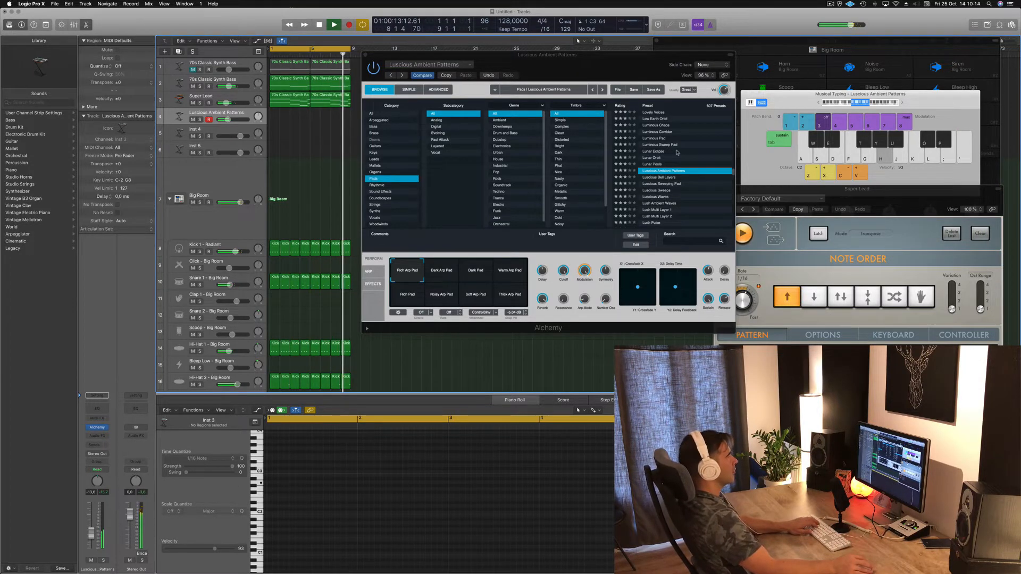
- Switch the pad to the Dark Arp Pad snapshot and raise its track volume to about -11.6 dB while playing test notes
left_click(437, 273)
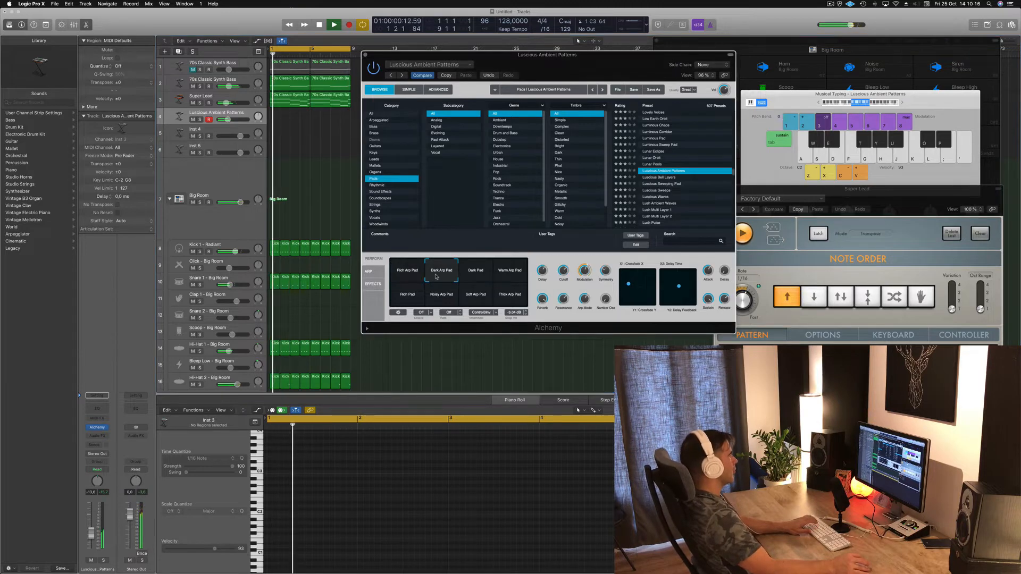
key("k")
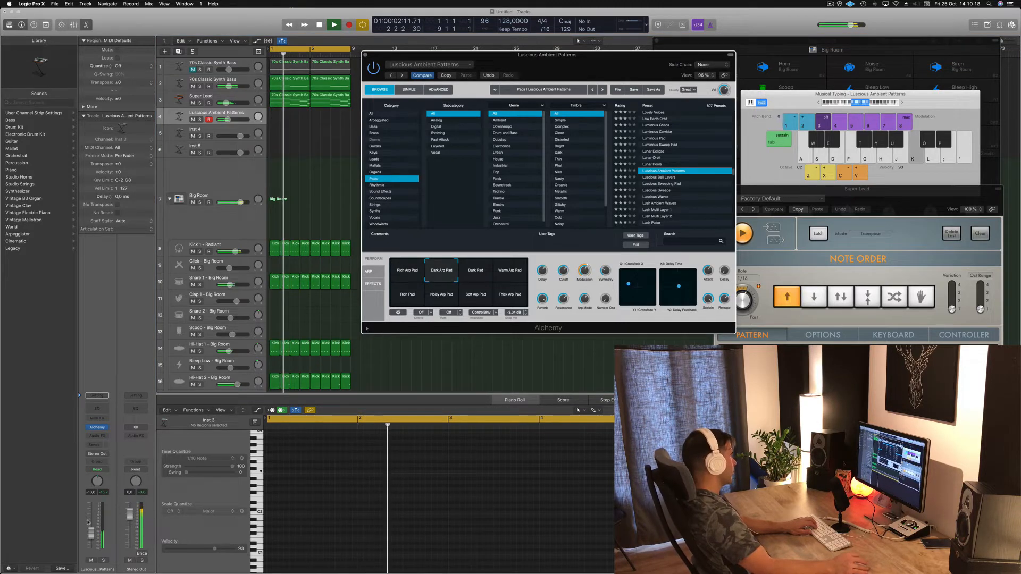
left_click_drag(91, 532, 93, 531)
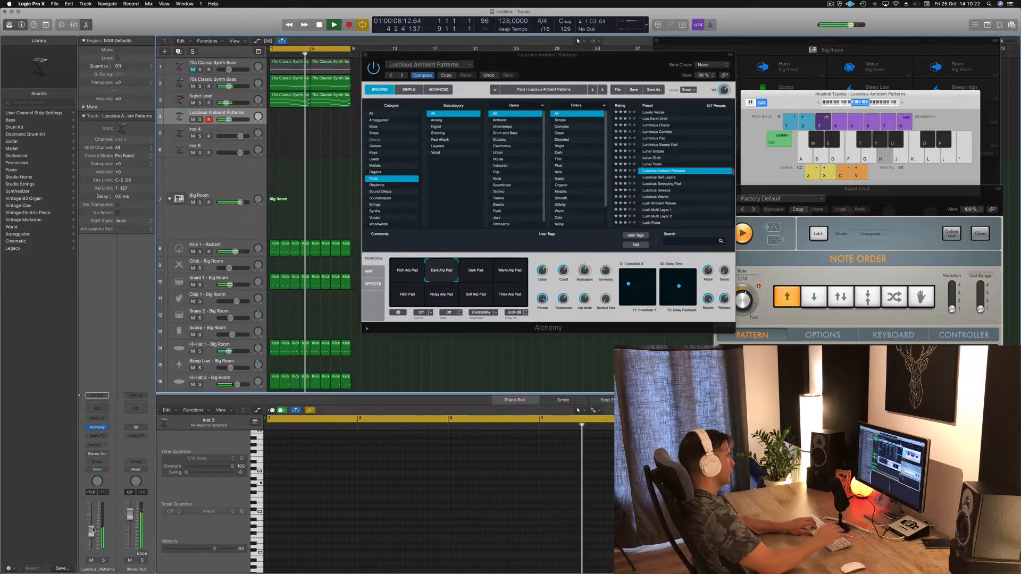
key("h")
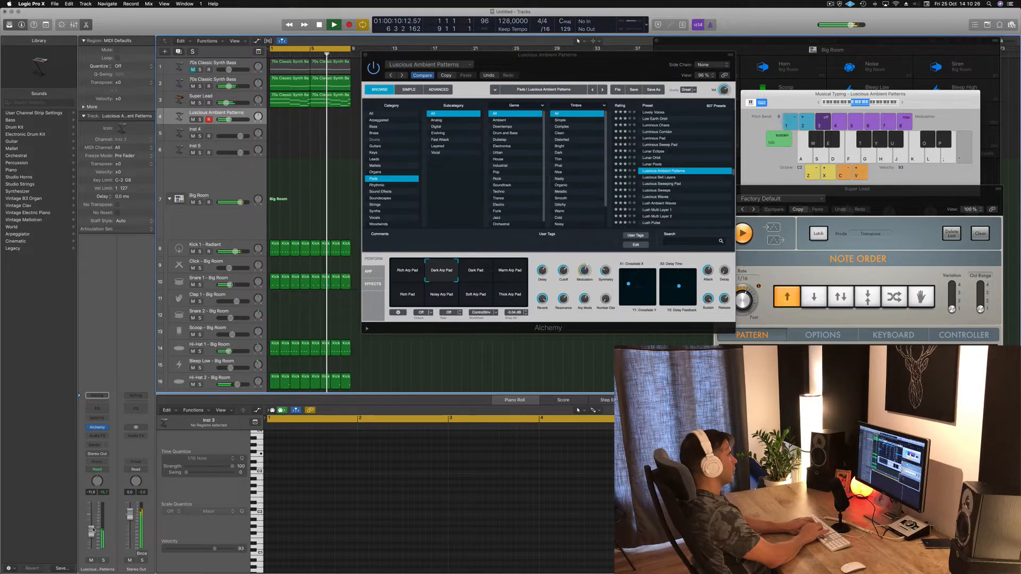
- Audition single notes F, D, C and E on the pad's Dark Arp Pad snapshot over the looping beat
key("apostrophe")
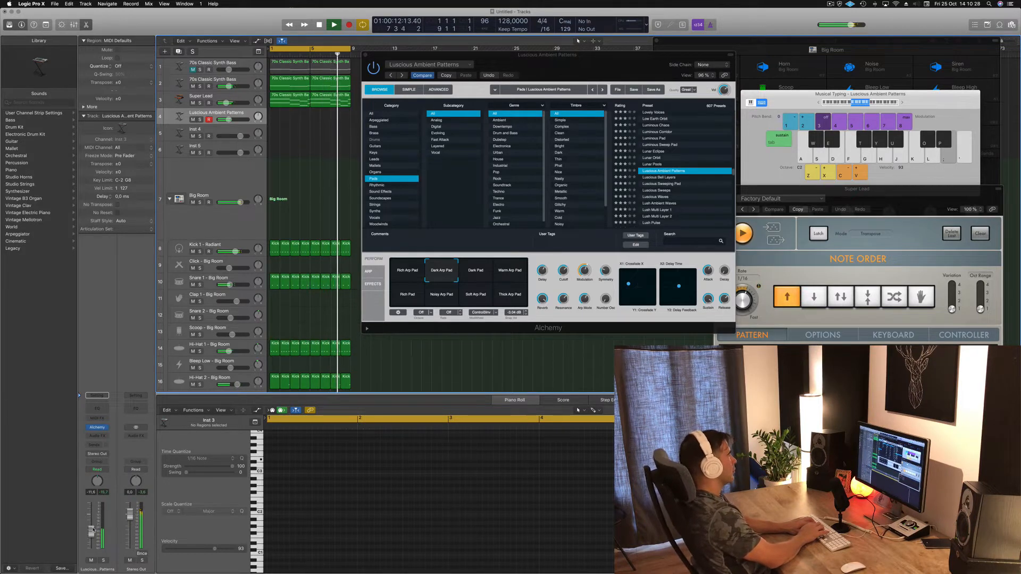
key("l")
key("k")
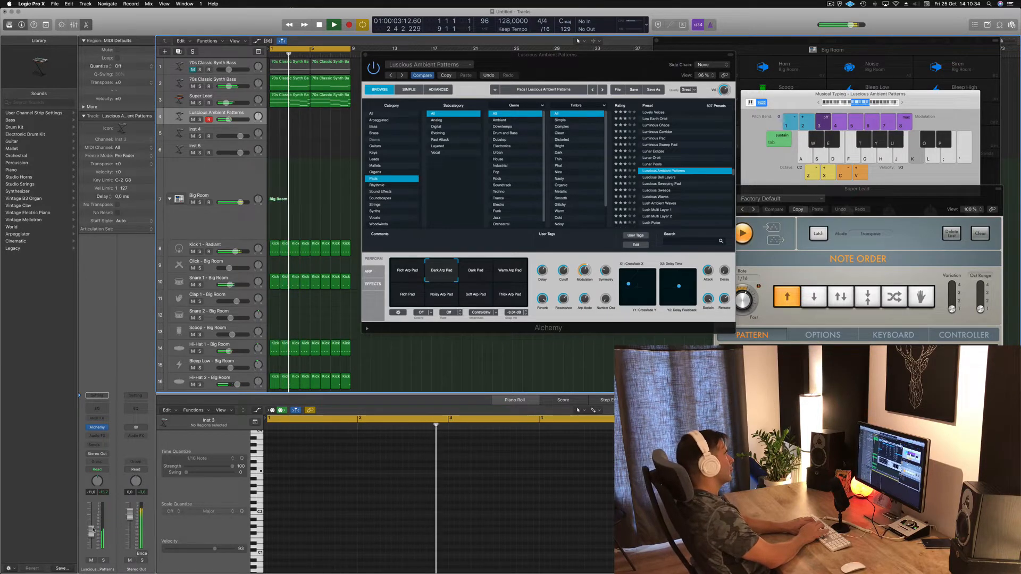
key("apostrophe")
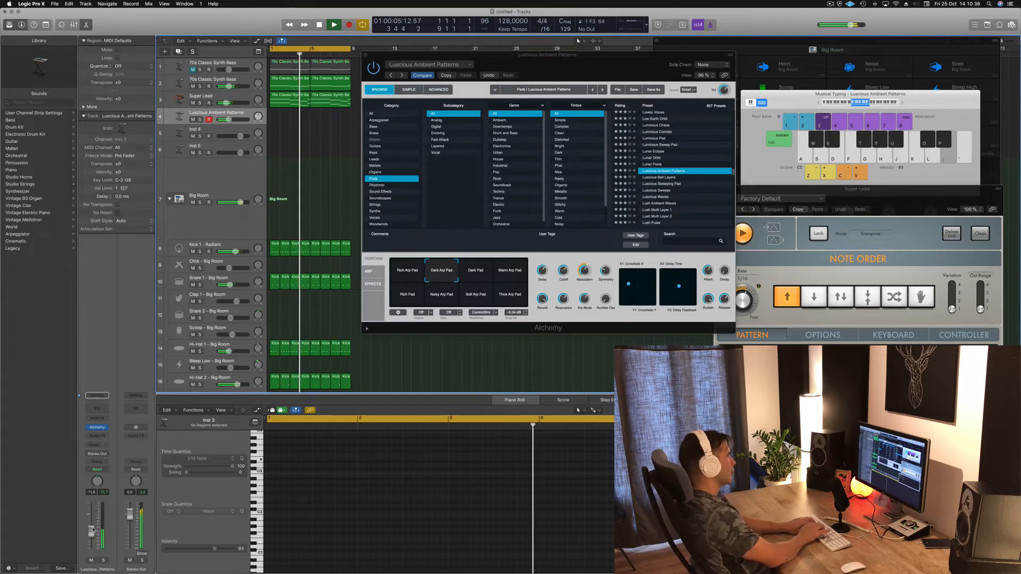
key("apostrophe")
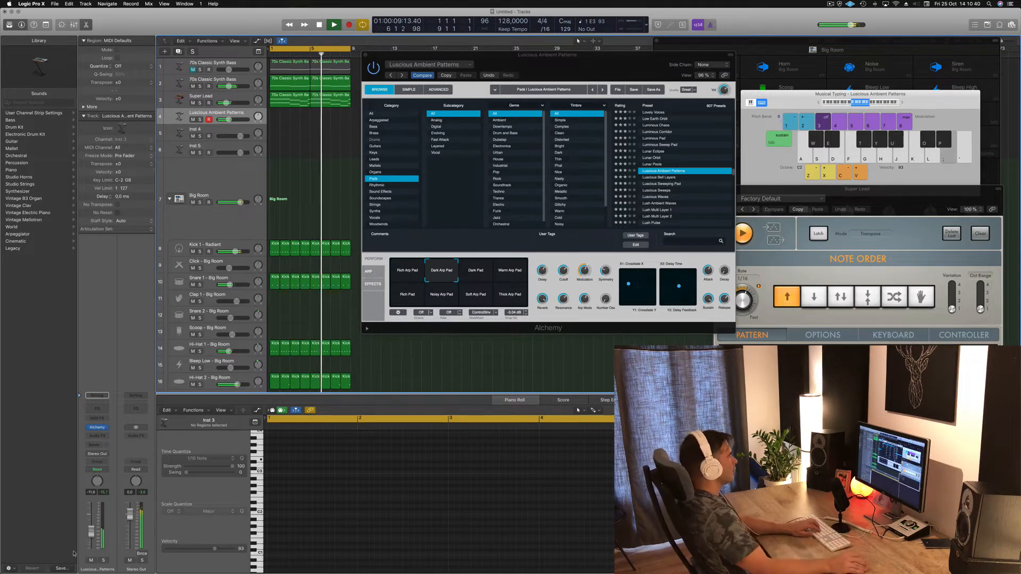
key("k")
key("l")
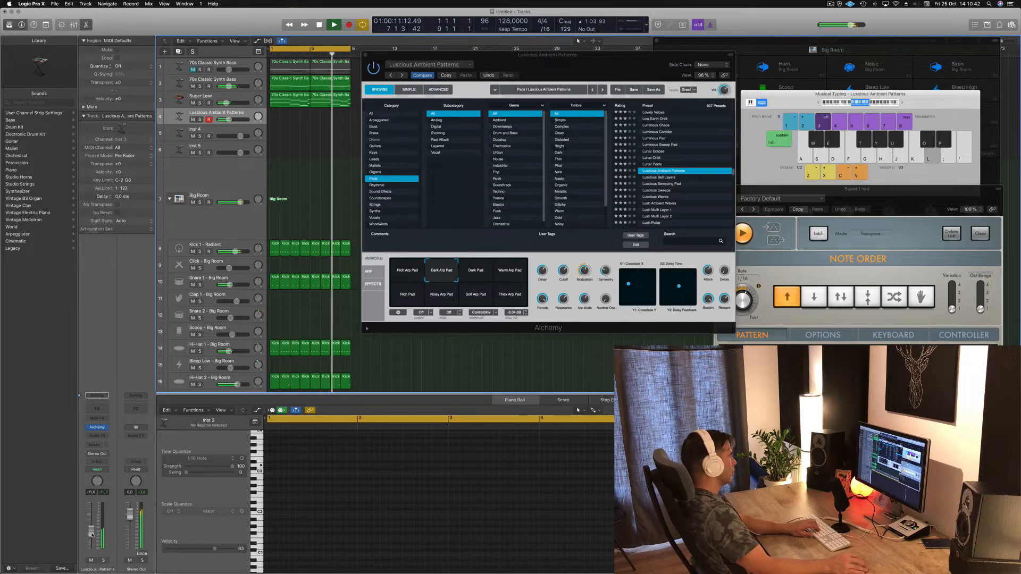
key("semicolon")
- Switch the pad to the Dark Pad snapshot and raise the Musical Typing octave to C3 while playing test notes
left_click(473, 274)
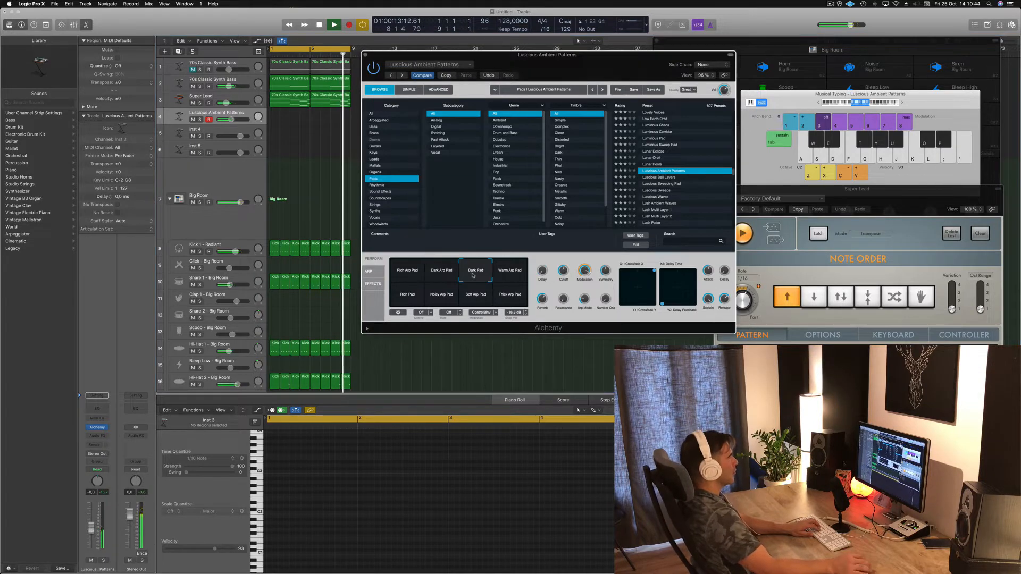
key("k")
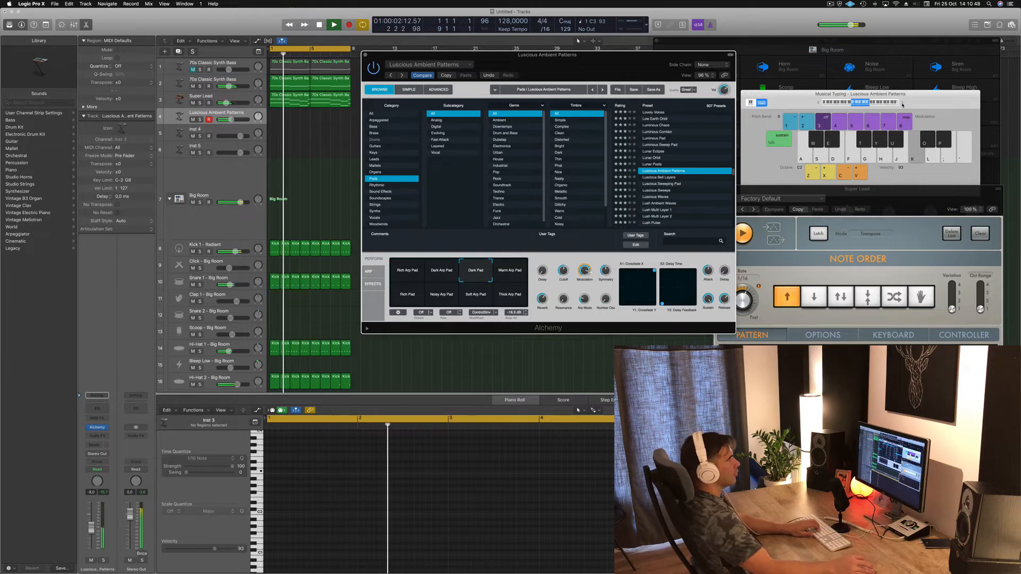
left_click(902, 103)
key("apostrophe")
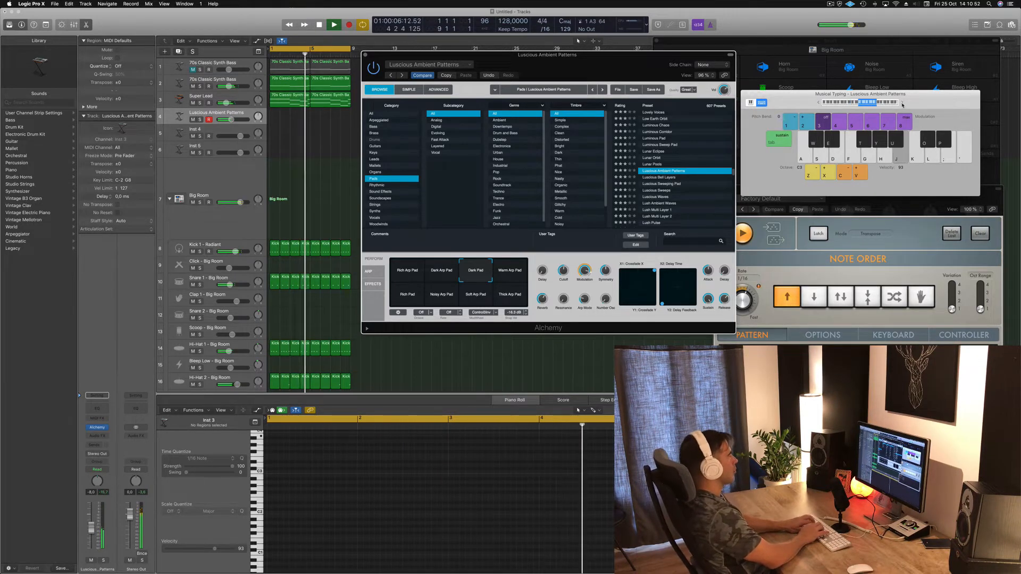
key("f")
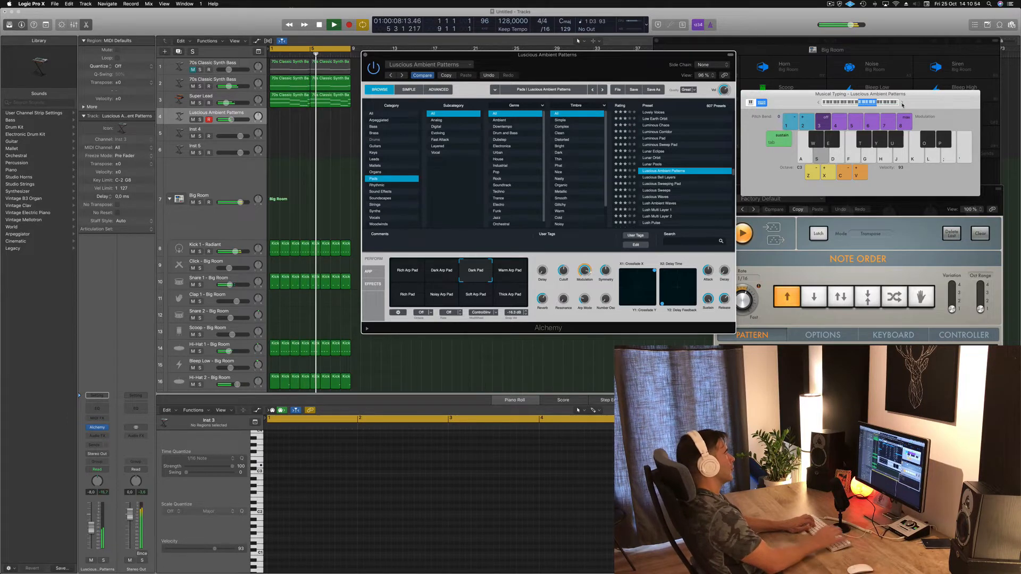
key("h")
- Try the Warm Arp Pad snapshot on the pad, playing test notes G, F, E and C over the loop
left_click(512, 272)
key("g")
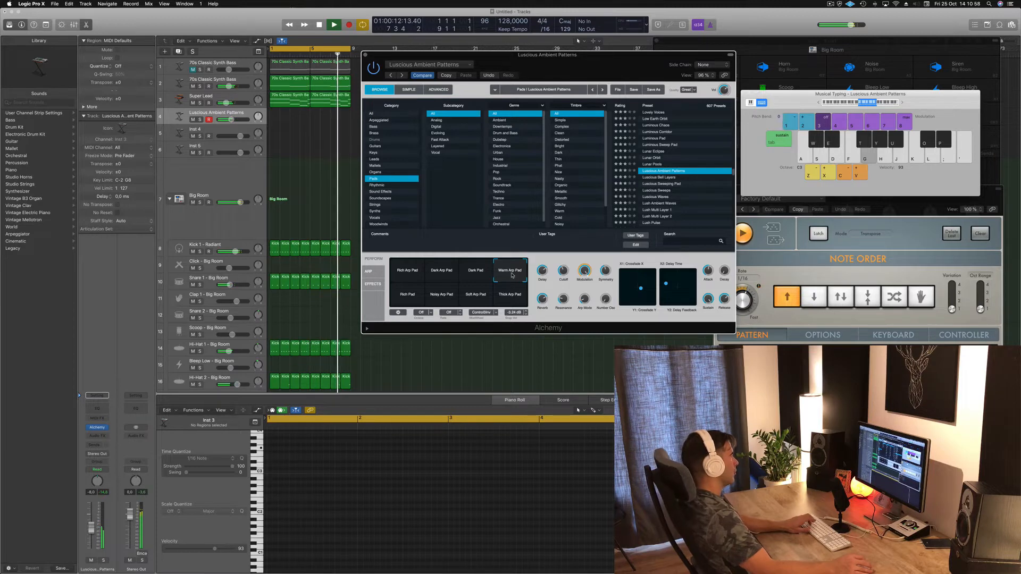
key("f")
key("apostrophe")
key("apostrophe")
key("apostrophe")
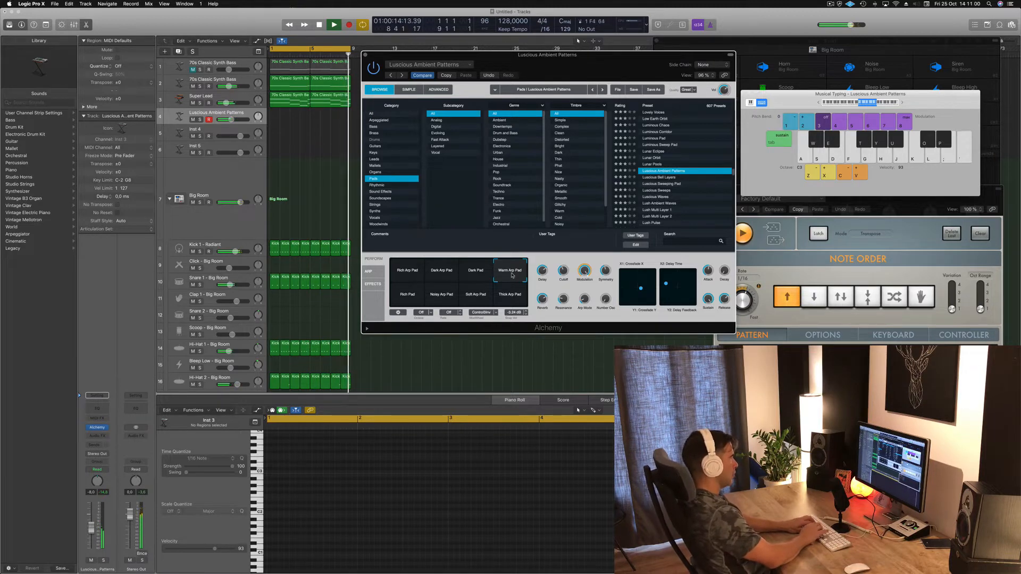
key("semicolon")
key("k")
key("g")
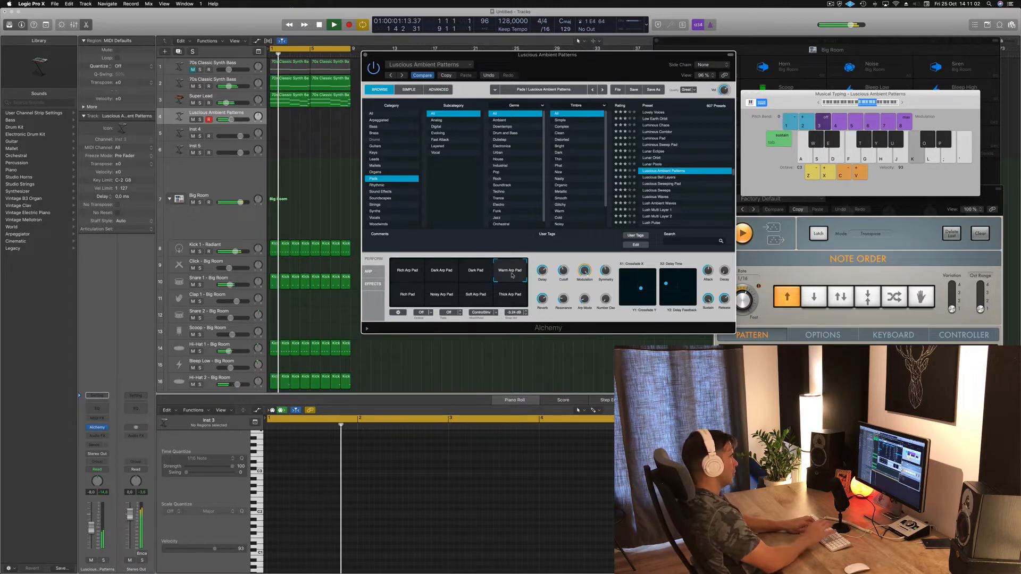
- Try the Rich Pad snapshot with test notes F and D, and switch to the Noisy Arp Pad snapshot
left_click(410, 295)
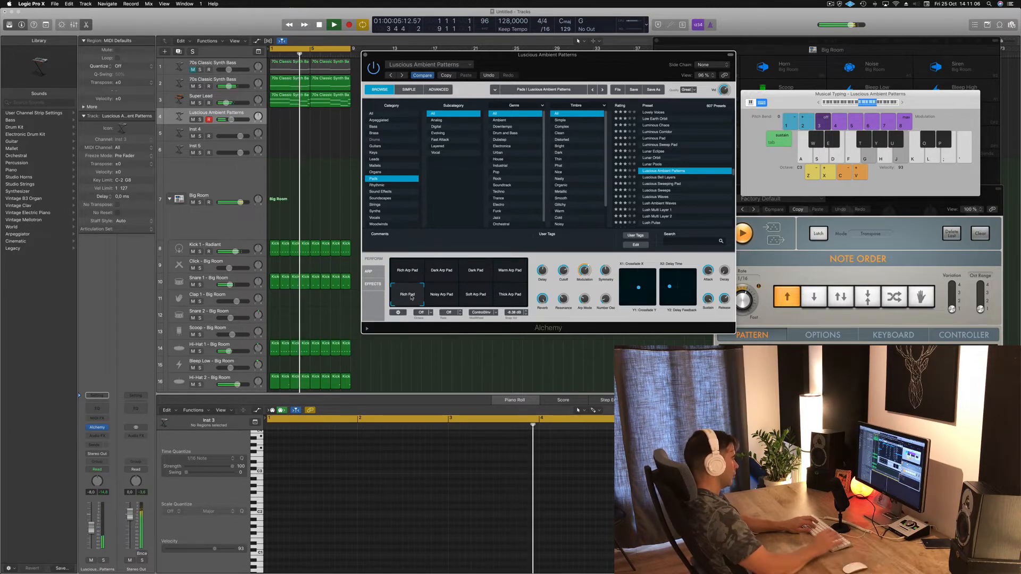
key("f")
key("s")
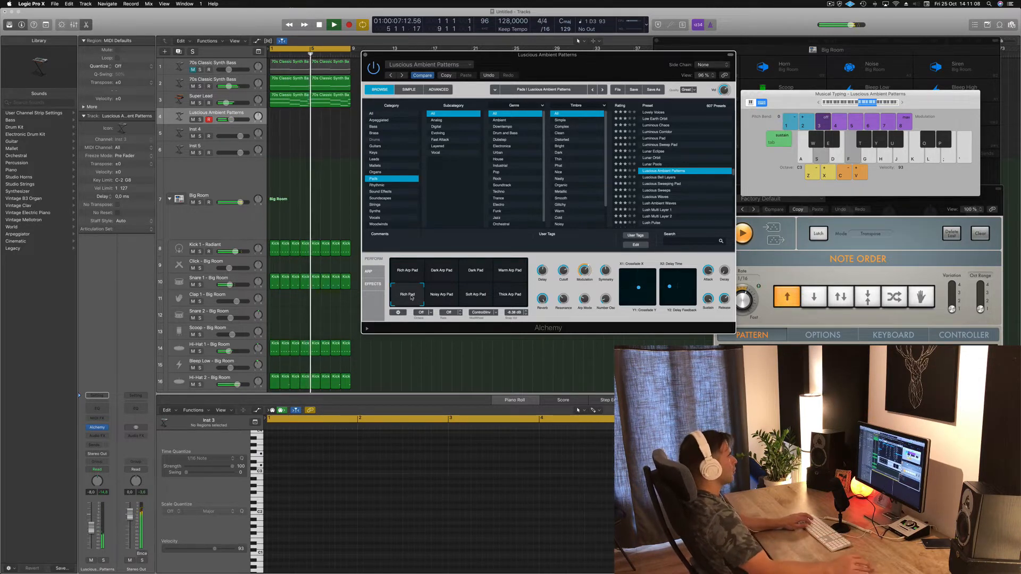
left_click(445, 300)
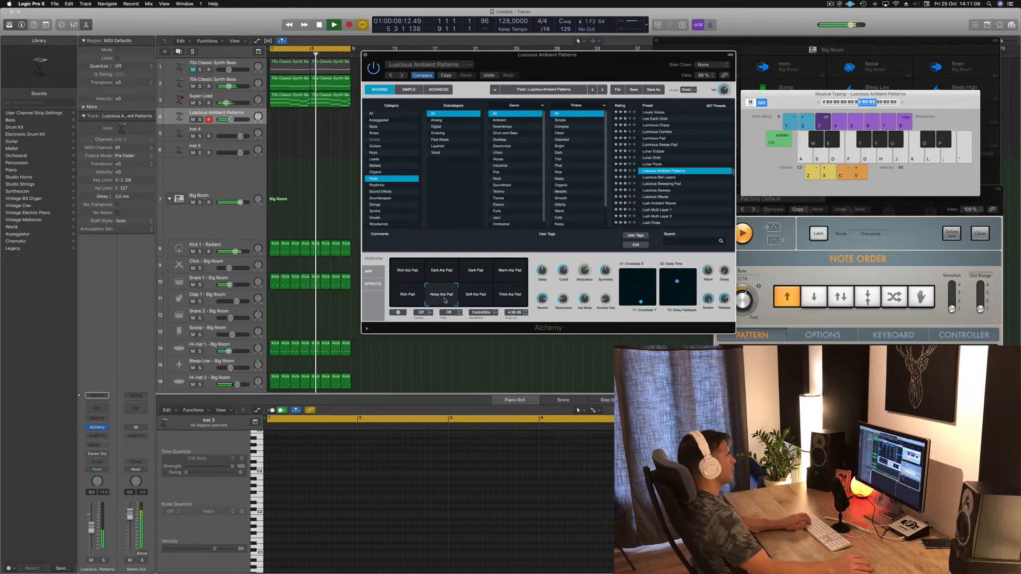
- Return the pad to the Dark Arp Pad snapshot and play test notes G, F and E over the loop
left_click(443, 273)
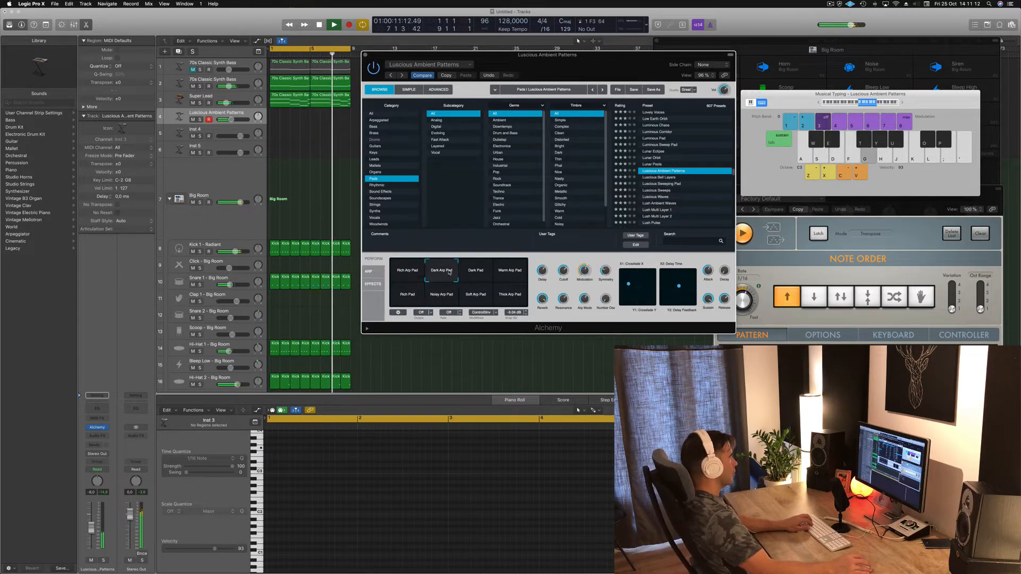
key("g")
key("apostrophe")
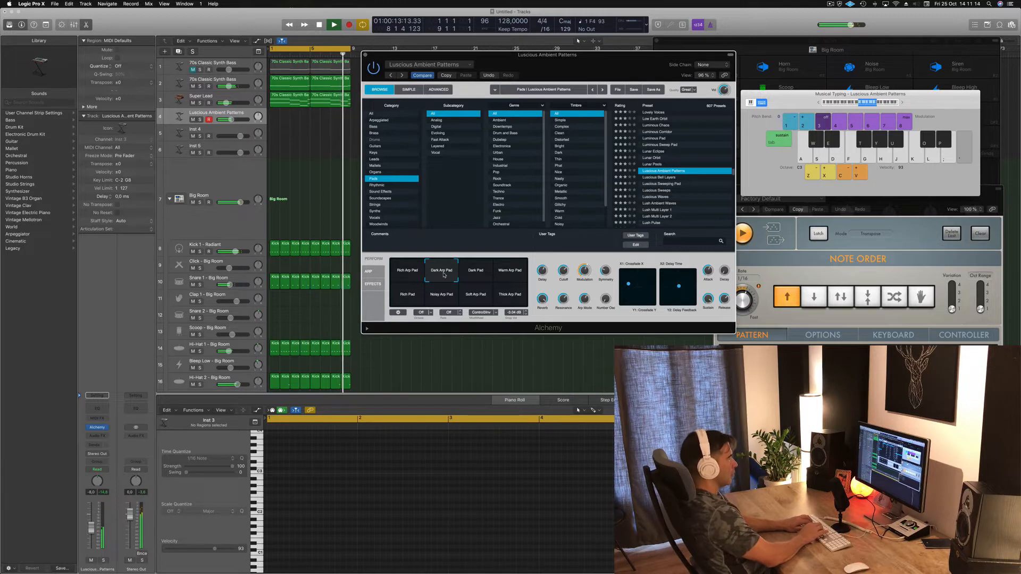
key("semicolon")
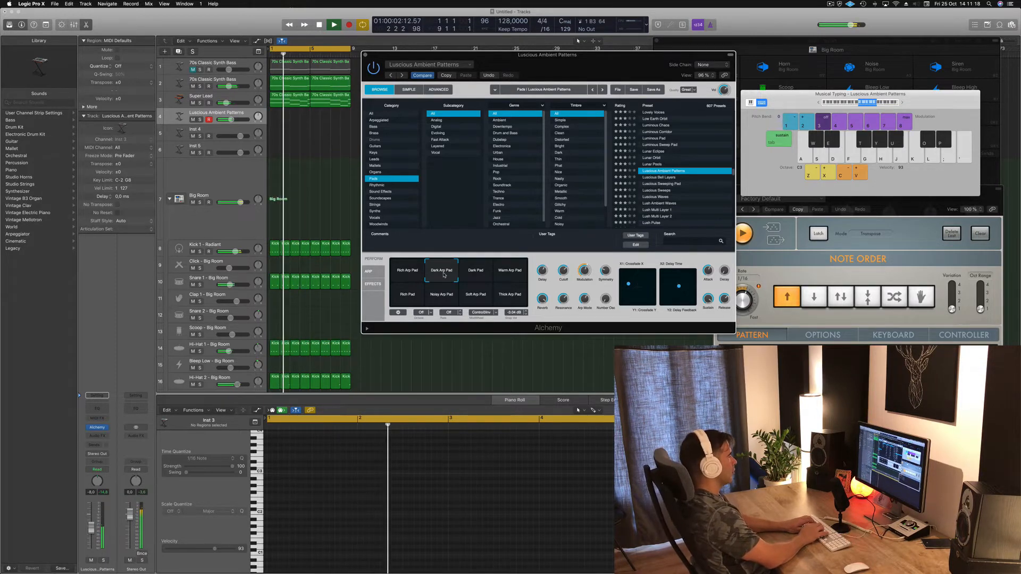
key("g")
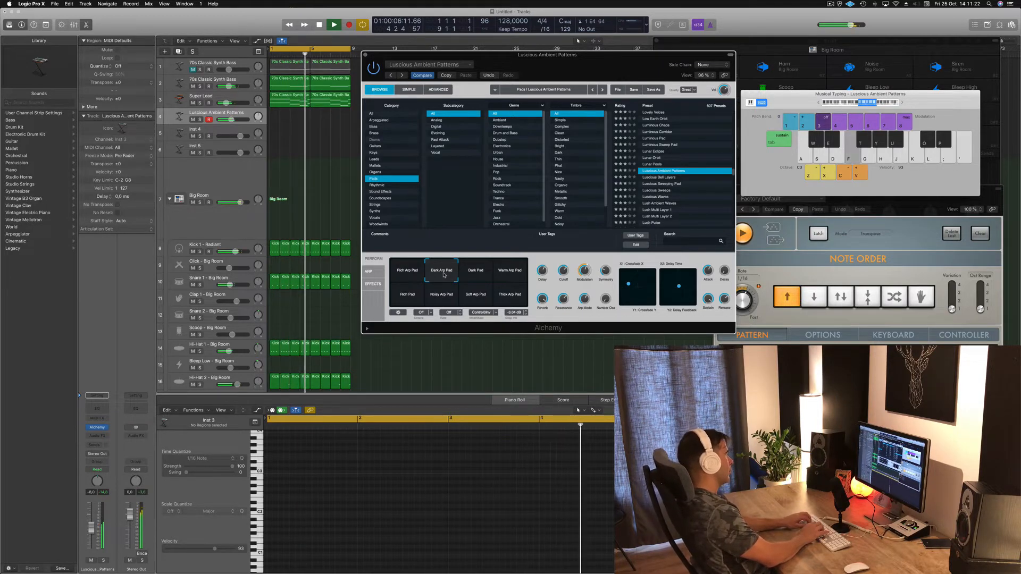
key("f")
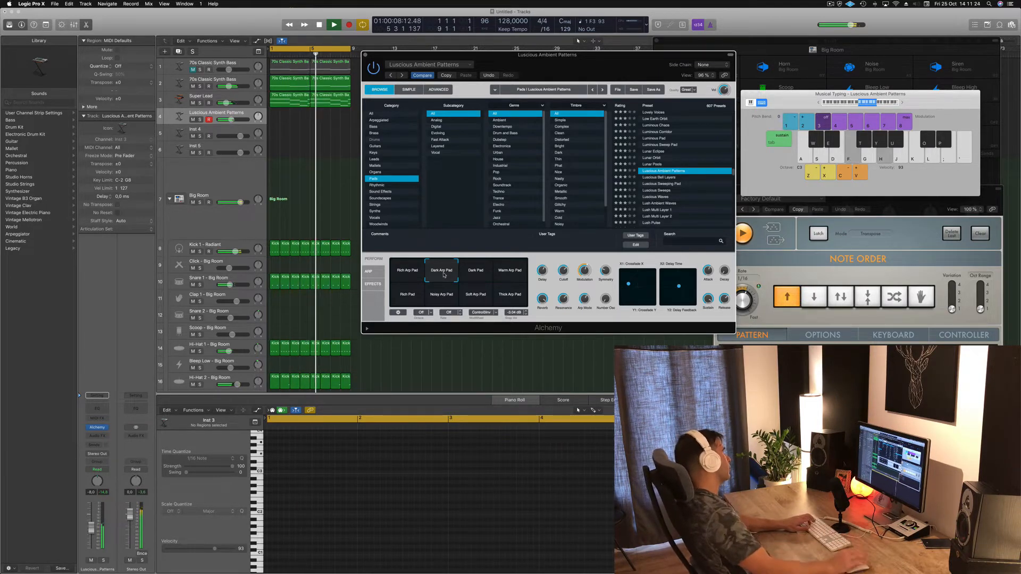
- Copy the first region of the second 70s Classic Synth Bass track to the start of the Luscious Ambient Patterns track and play it
left_click(287, 83)
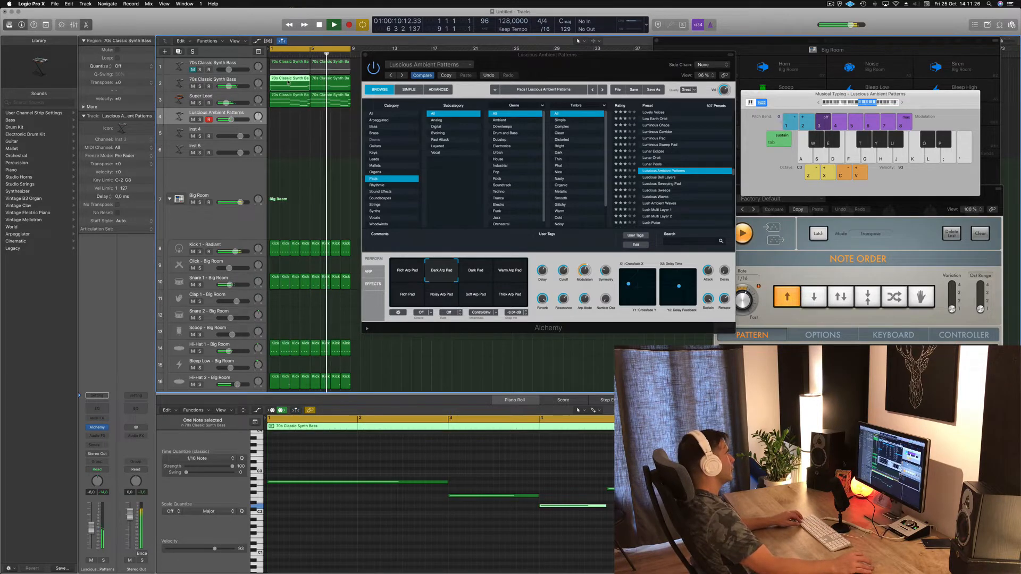
left_click_drag(287, 83, 288, 202)
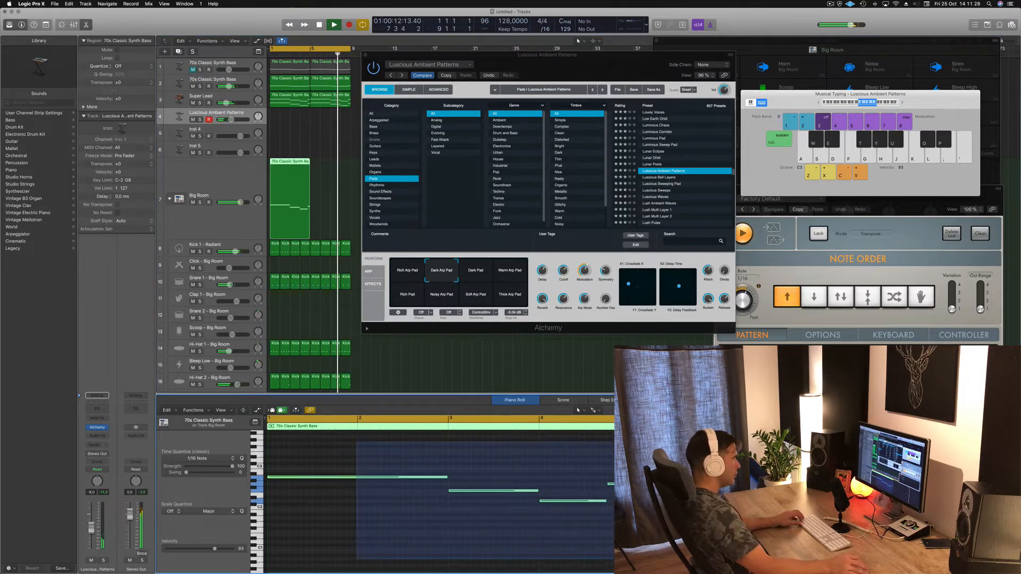
key("super+a")
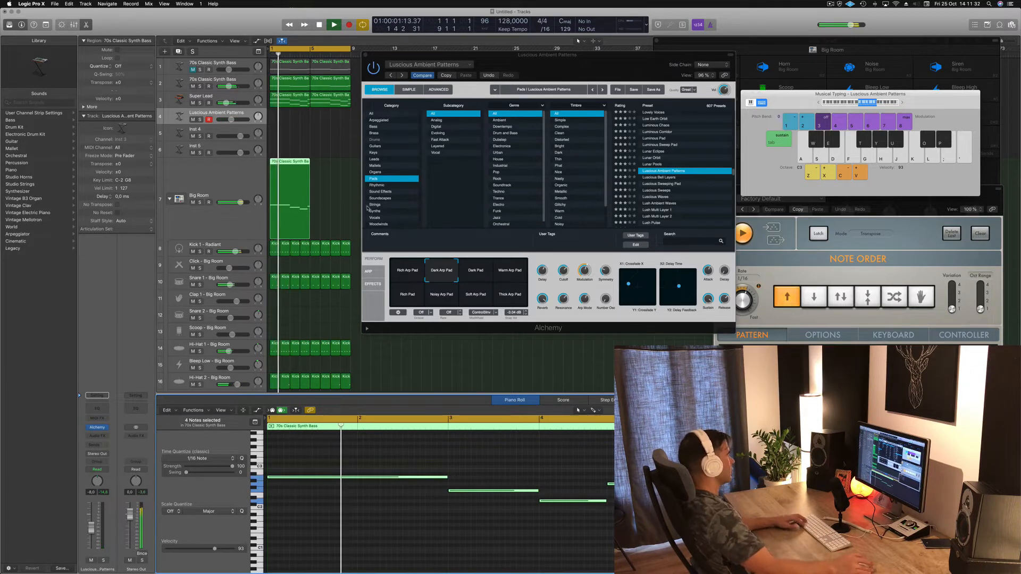
key("space")
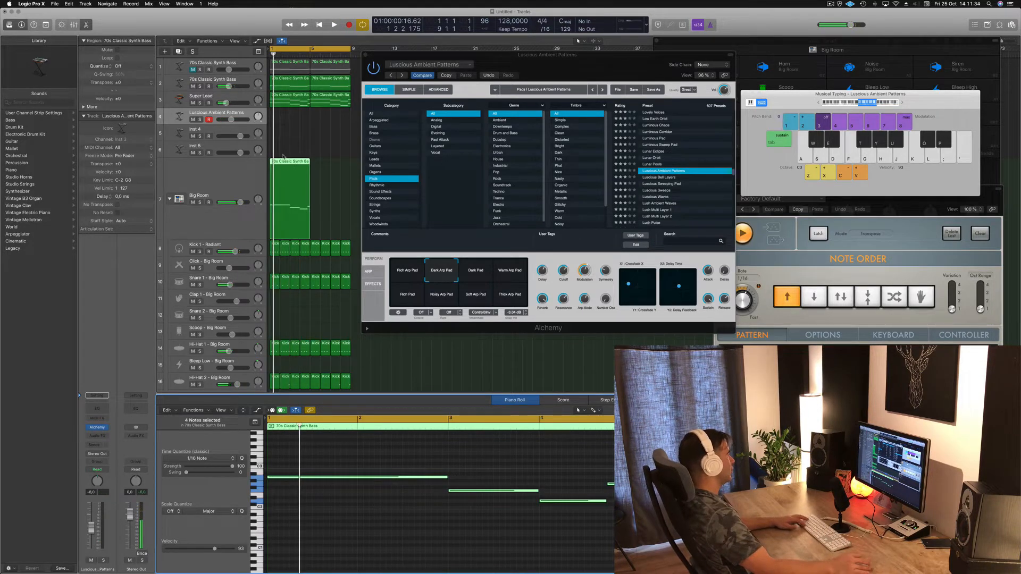
key("space")
left_click_drag(284, 161, 282, 123)
key("space")
key("space")
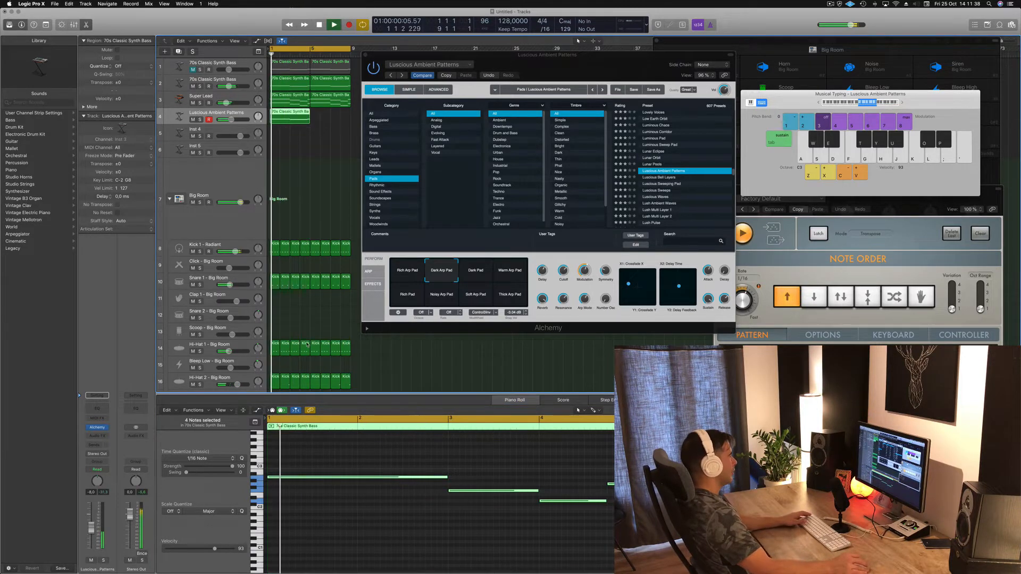
- Transpose all four notes of the copied bass region on the pad track up one octave and play it
left_click_drag(390, 519, 627, 460)
key("space")
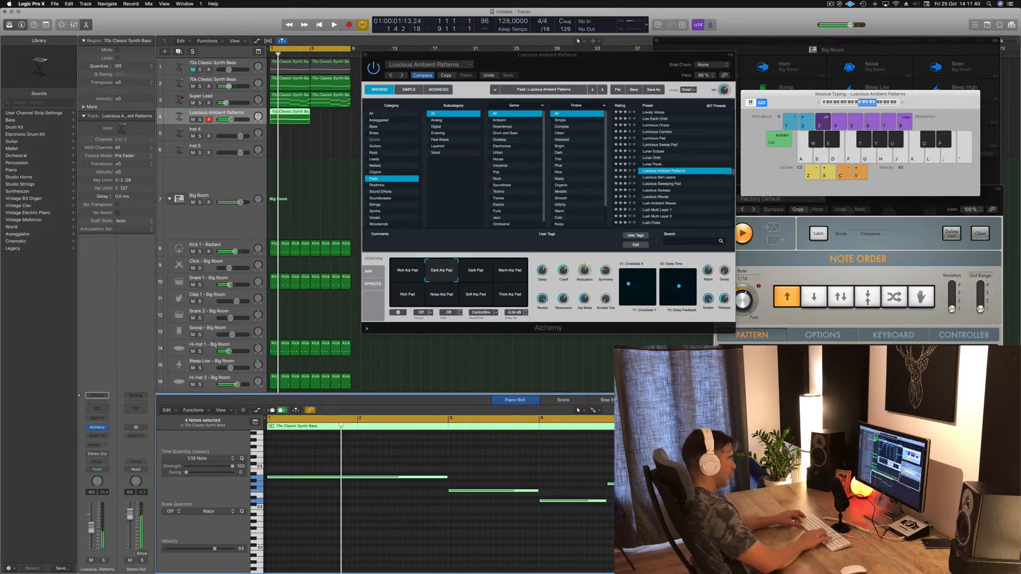
key("shift+alt+Up")
key("space")
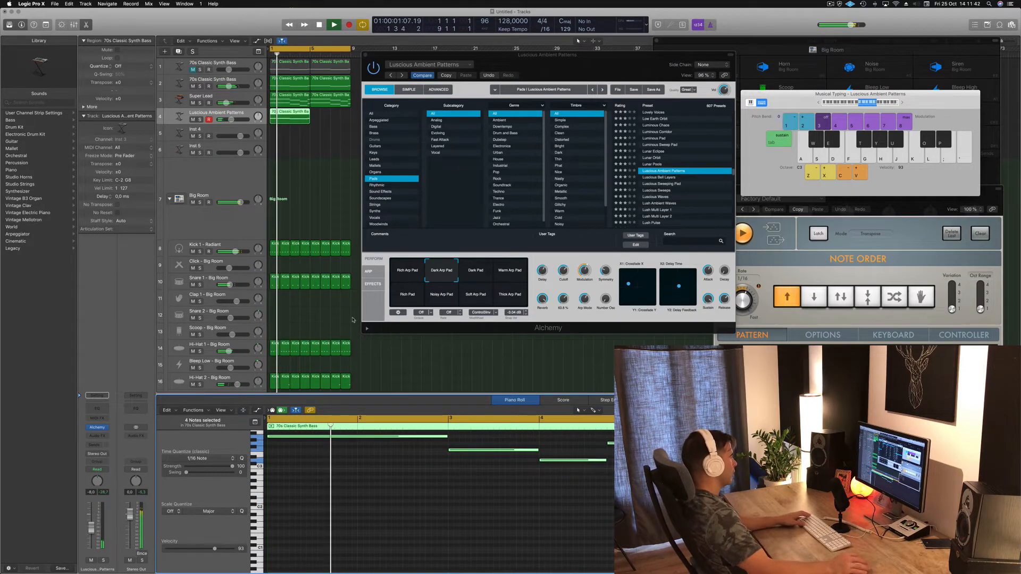
- Undo the octave transposition and the region's move to the pad track, and transpose the four notes up one semitone
key("super+z")
key("super+z")
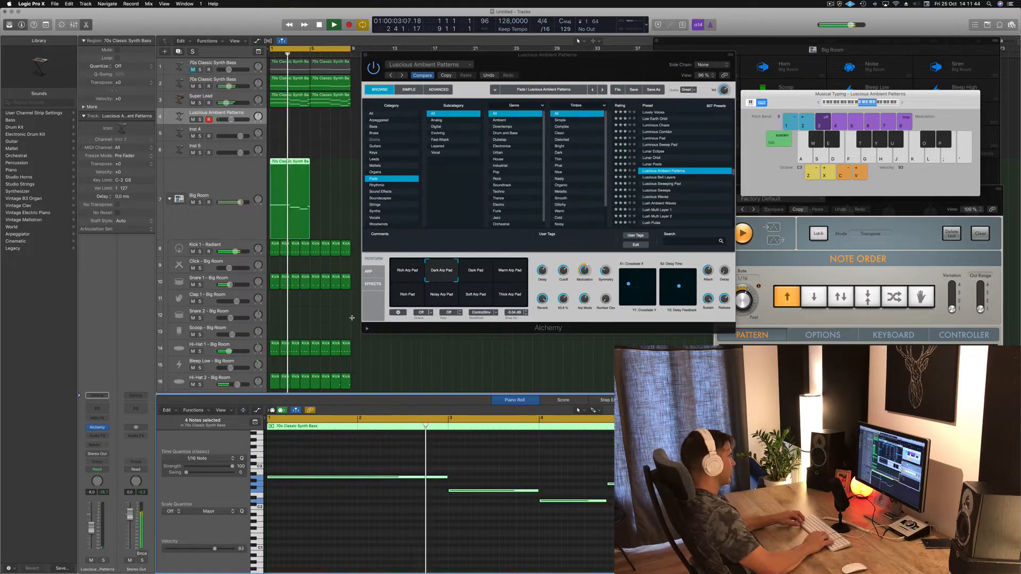
key("alt+Up")
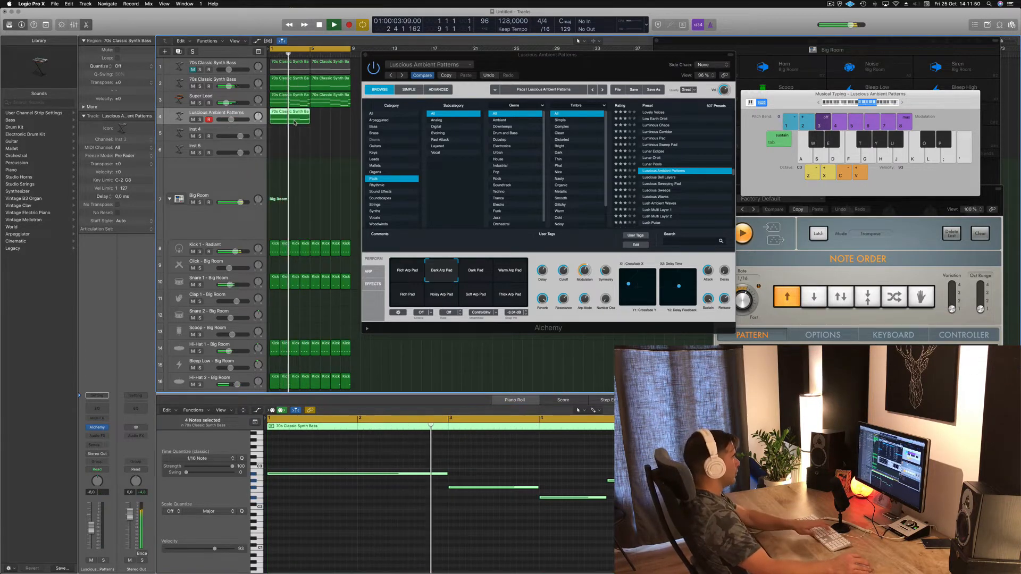
- Discard the copied bass region and move the first Super Lead region to the start of the Luscious Ambient Patterns track
left_click(284, 86)
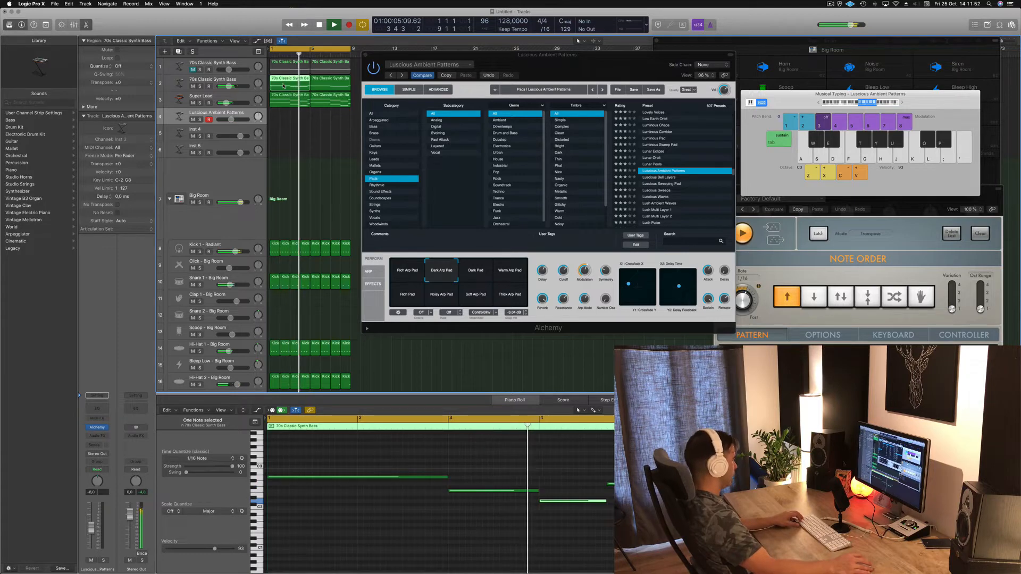
mouse_move(284, 96)
left_mouse_down()
mouse_move(282, 114)
mouse_move(286, 86)
mouse_move(285, 96)
left_mouse_up()
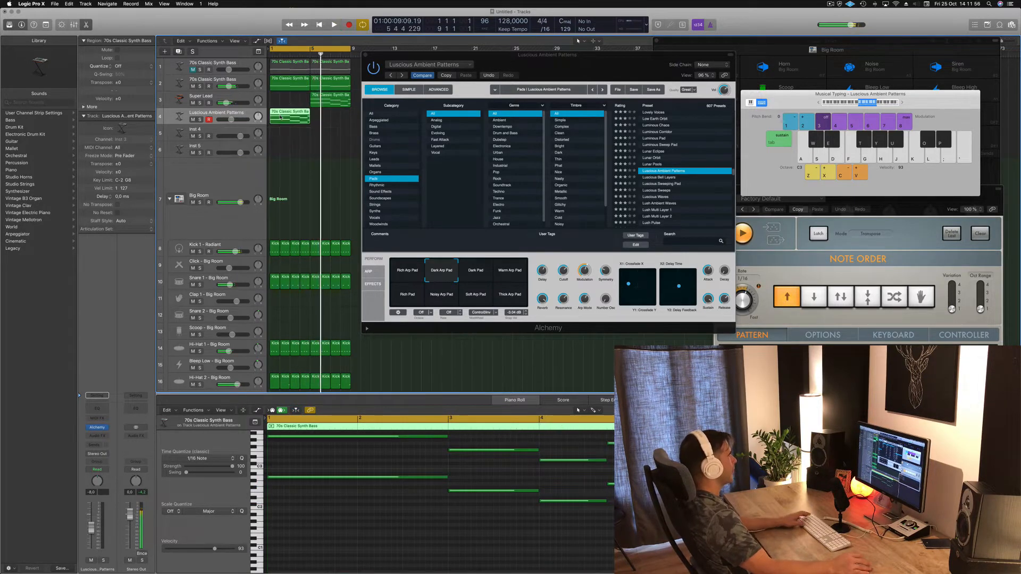
scroll(371, 519, "up", 3)
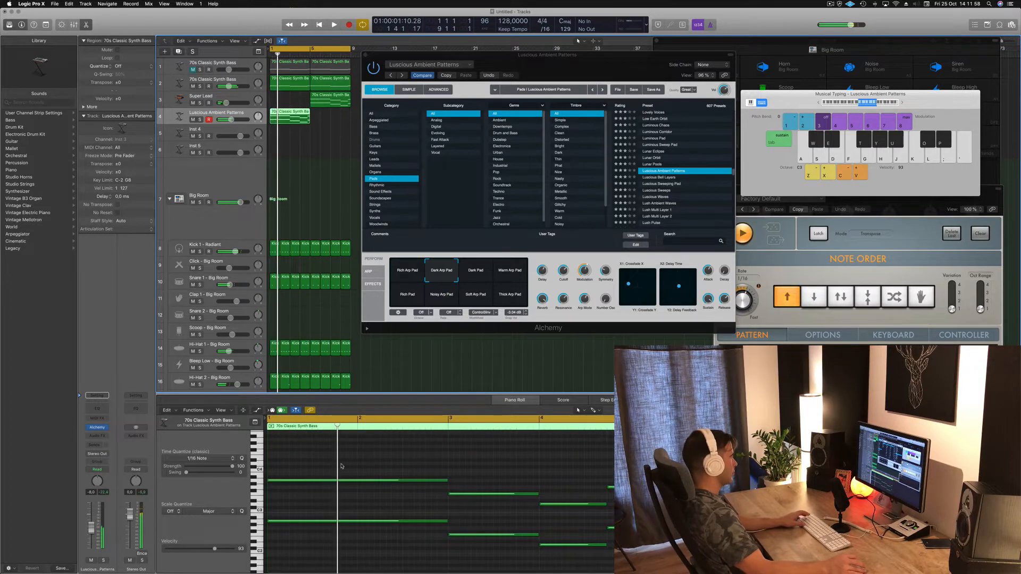
- Try transposing all eight notes of the pad track's region up one octave, and undo it
left_click_drag(341, 465, 639, 550)
key("alt+shift+Up")
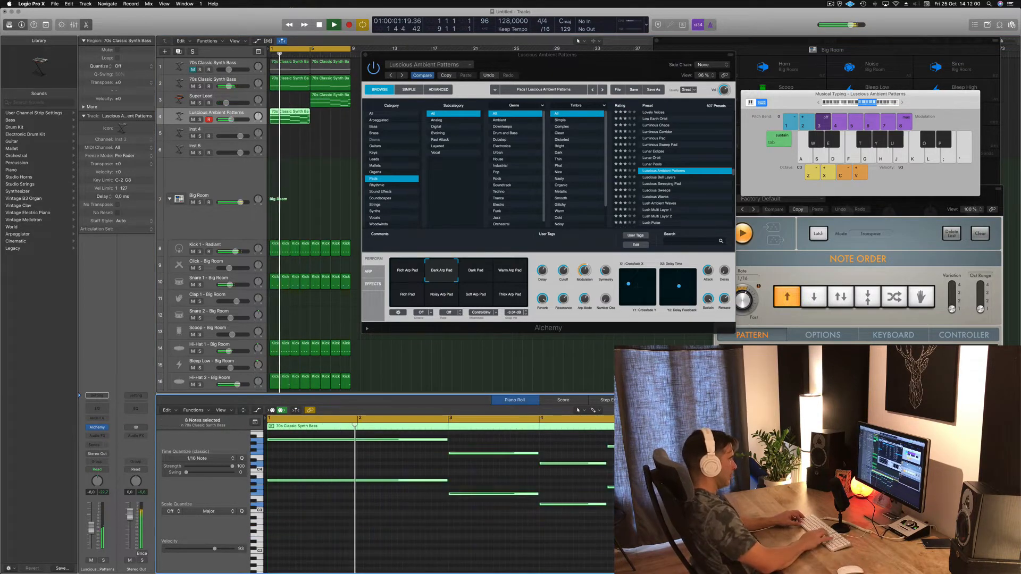
left_click(568, 62)
key("super+z")
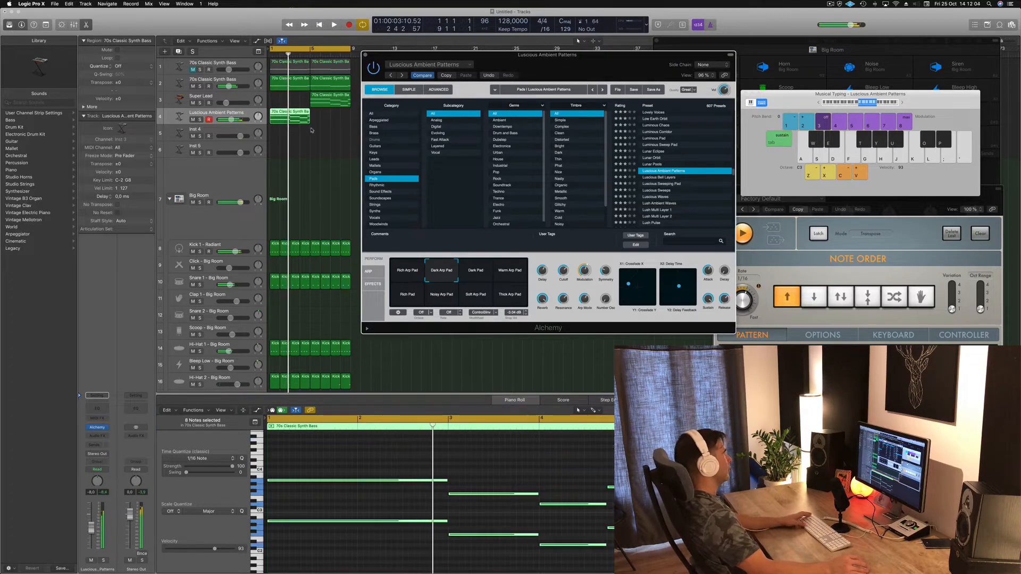
- Lower the pad track's volume to -17.6 dB during playback and copy the Super Lead region to the start of its track
key("space")
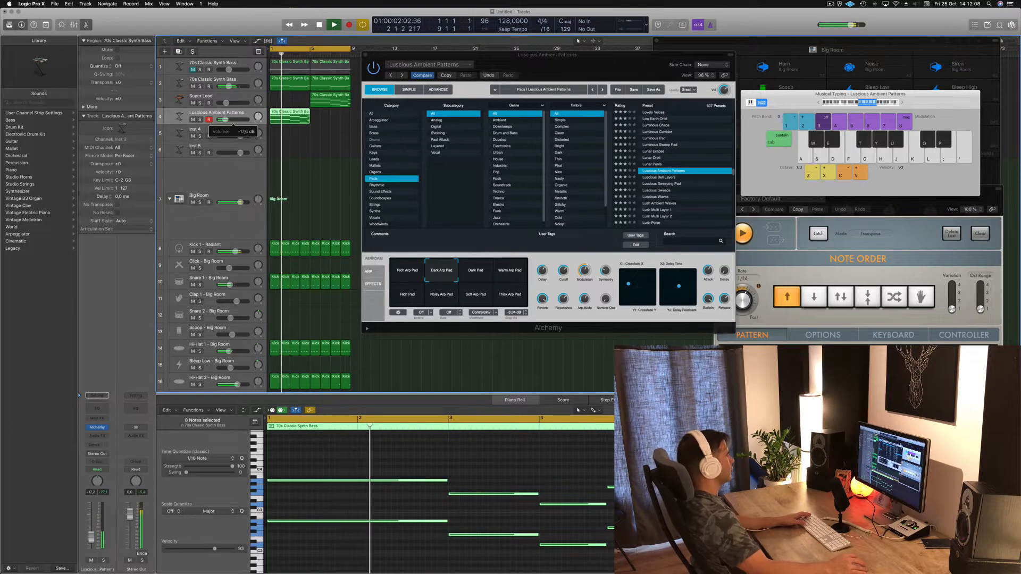
left_click_drag(337, 98, 291, 99)
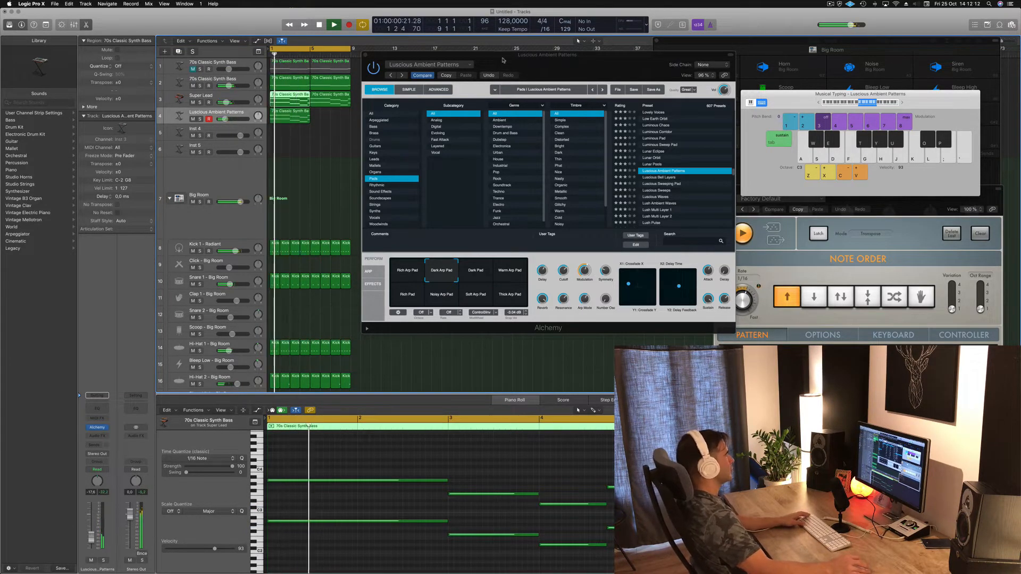
left_click_drag(503, 60, 740, 55)
- Solo the pad track briefly to hear its region alone, and adjust its volume to -16.8 dB
left_click(291, 110)
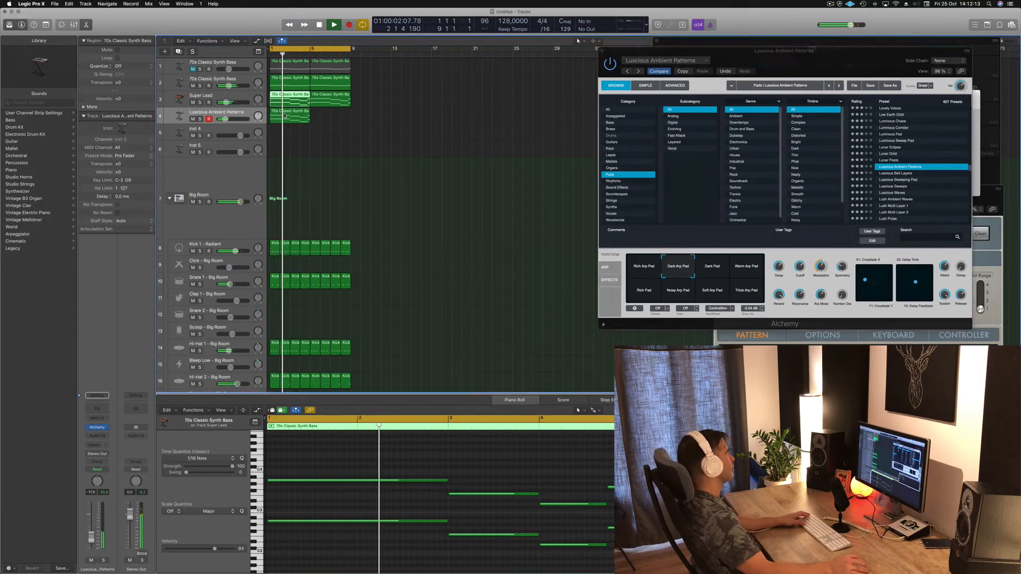
left_click(200, 119)
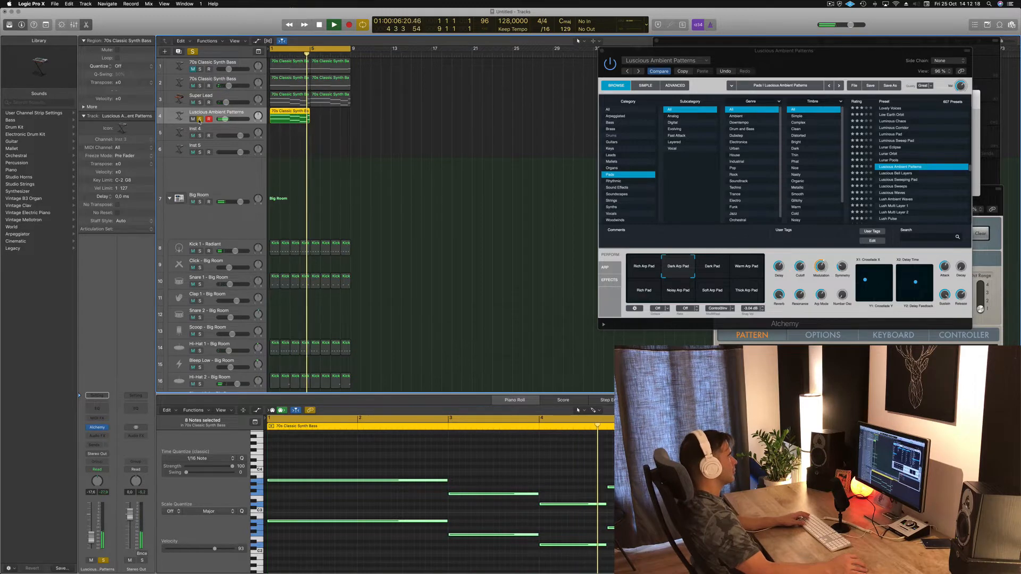
key("s")
key("space")
left_click_drag(857, 59, 699, 73)
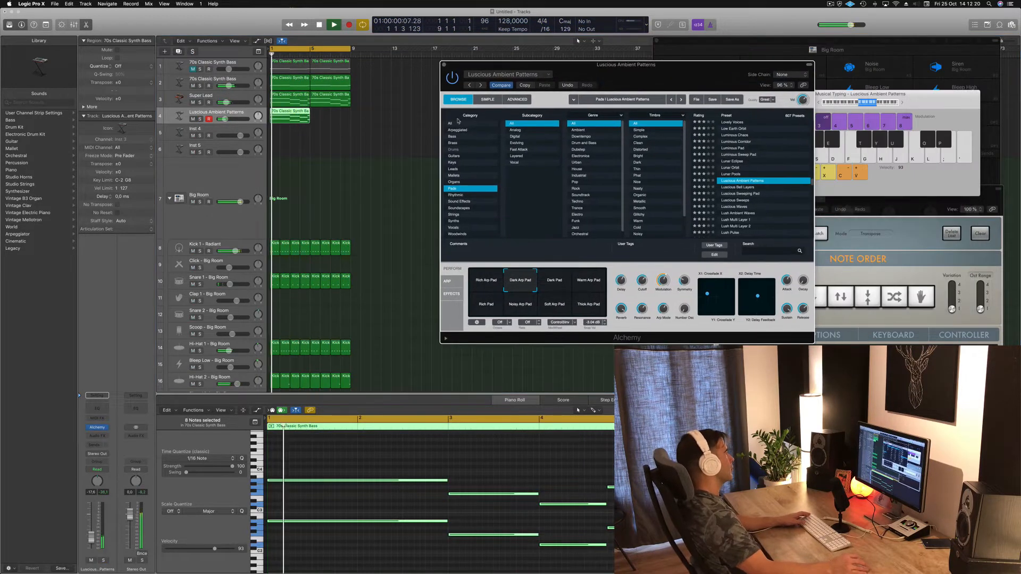
left_click(91, 538)
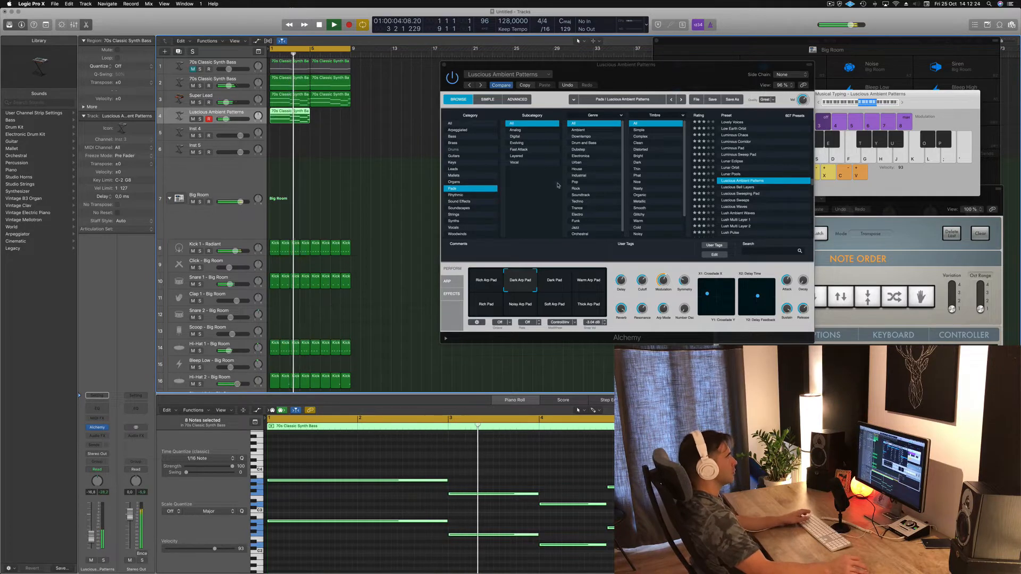
- Compare the current Alchemy sound with its stored settings and move the plug-in window clear of the other instrument windows
left_click(500, 86)
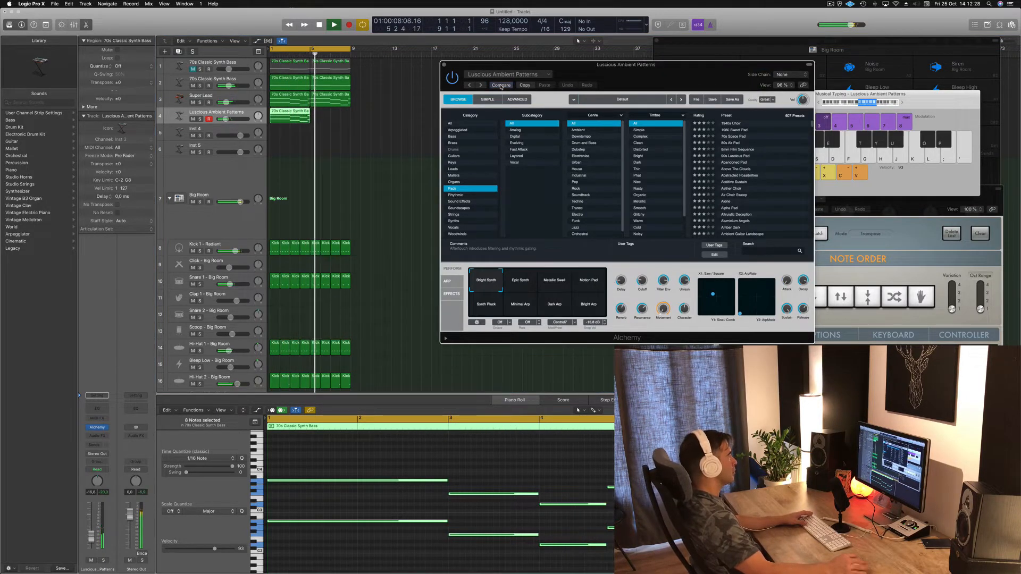
left_click(501, 85)
left_click_drag(574, 87, 487, 40)
key("space")
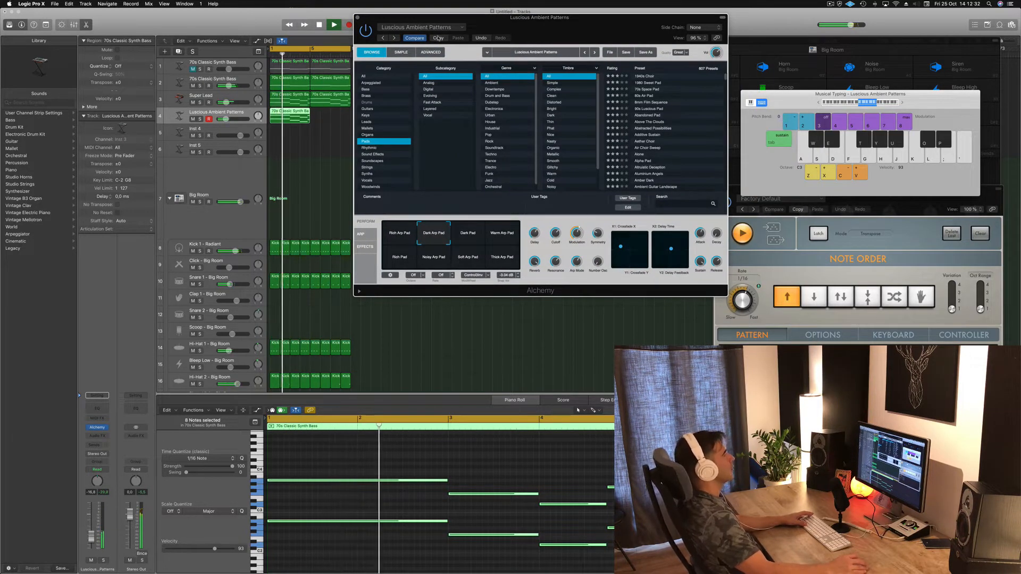
- Audition the 1940s Choir and 1980 Sweet Pad presets and copy the pad region to bar 5
scroll(695, 86, "down", 10)
scroll(696, 86, "down", 1)
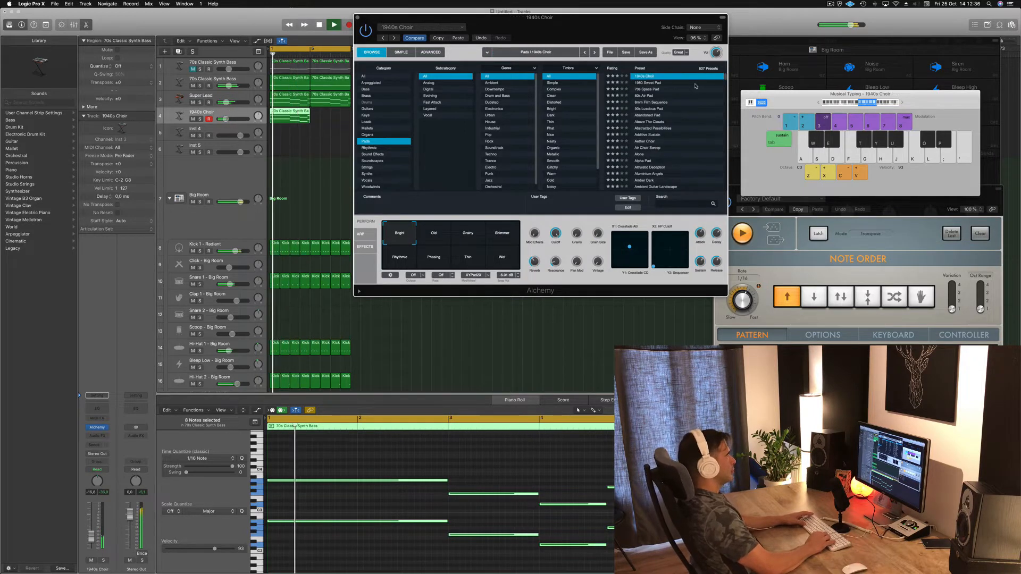
left_click(695, 83)
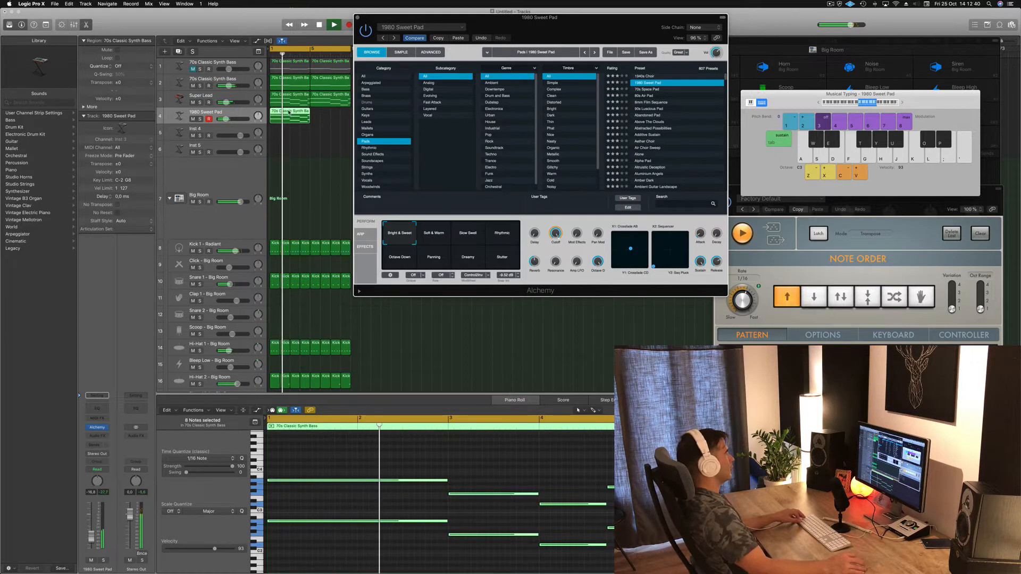
left_click_drag(289, 112, 330, 113)
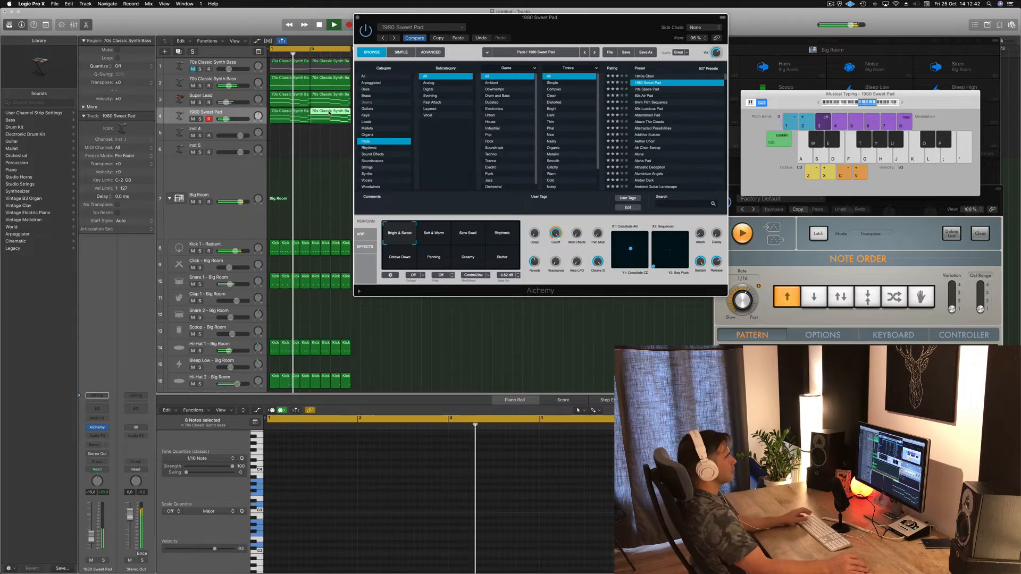
key("space")
- Audition the 70s Space Pad, 80s Air Pad and 8mm Film Sequence presets, including the latter's Soprano Gate variation
left_click(654, 90)
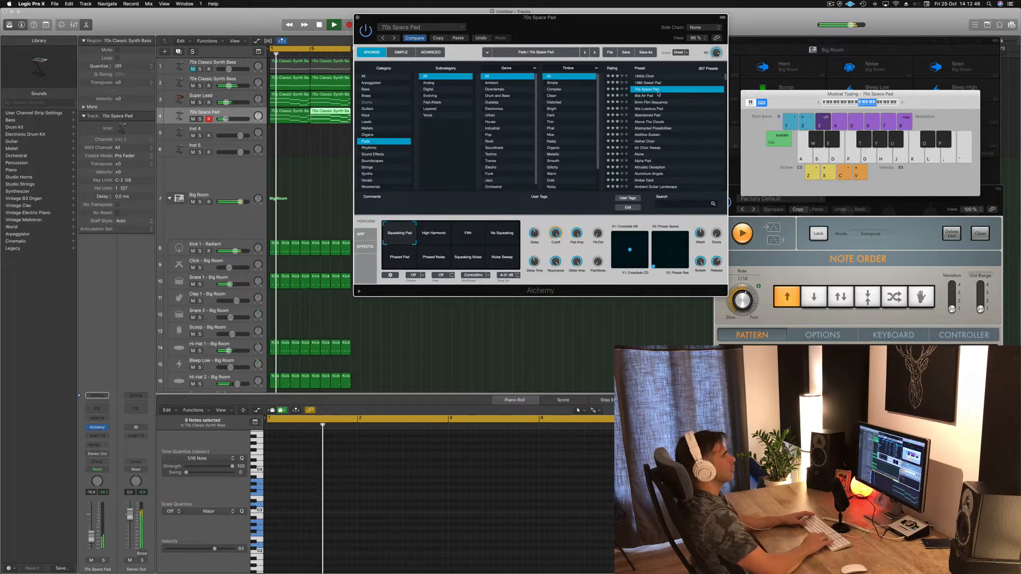
left_click(658, 95)
key("space")
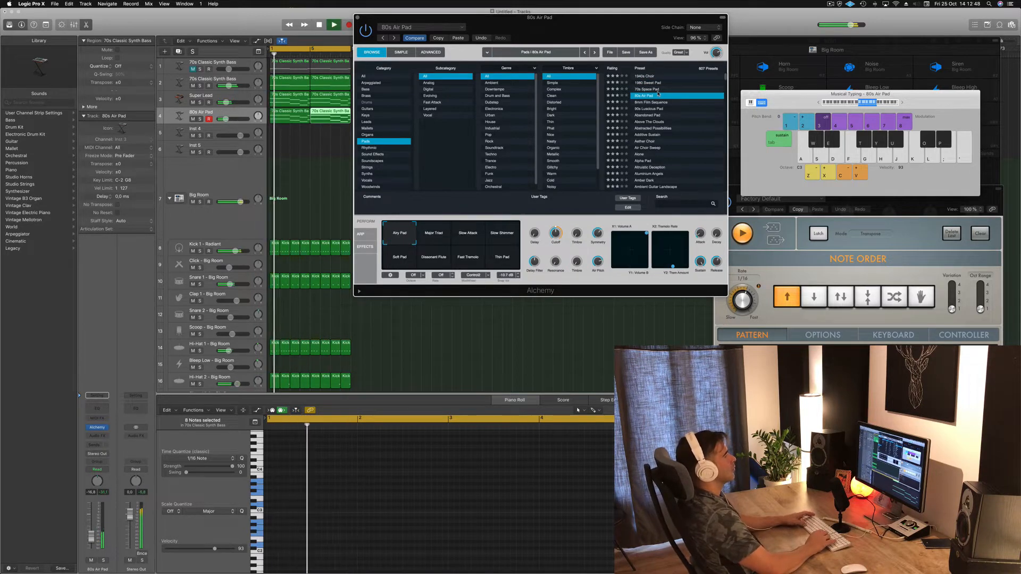
key("Down")
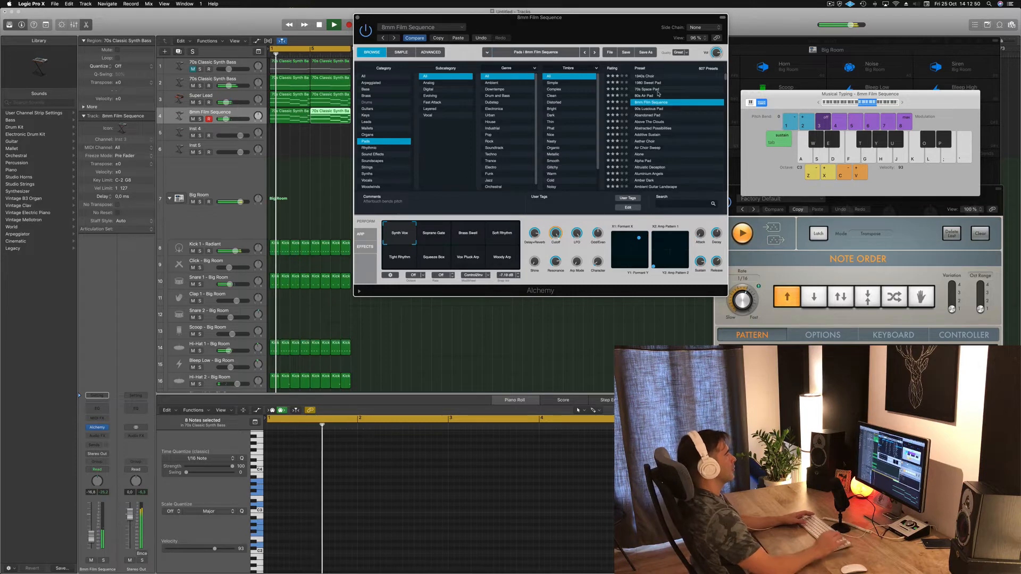
left_click(440, 238)
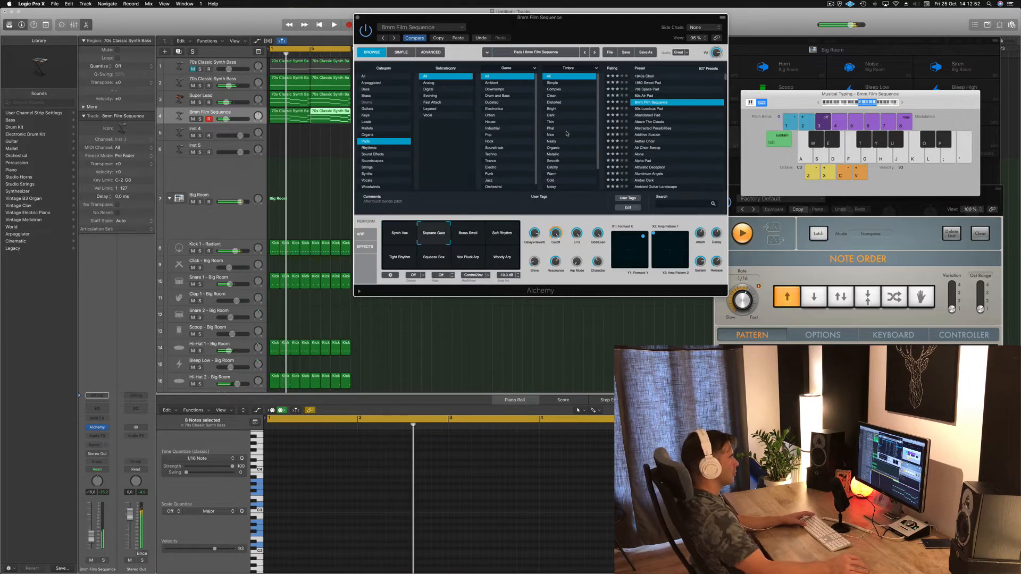
- Audition the Dolphin Experiences, Double Bandwidth Pad and Enveloped In Warm Air presets on the pad track
scroll(686, 167, "down", 10)
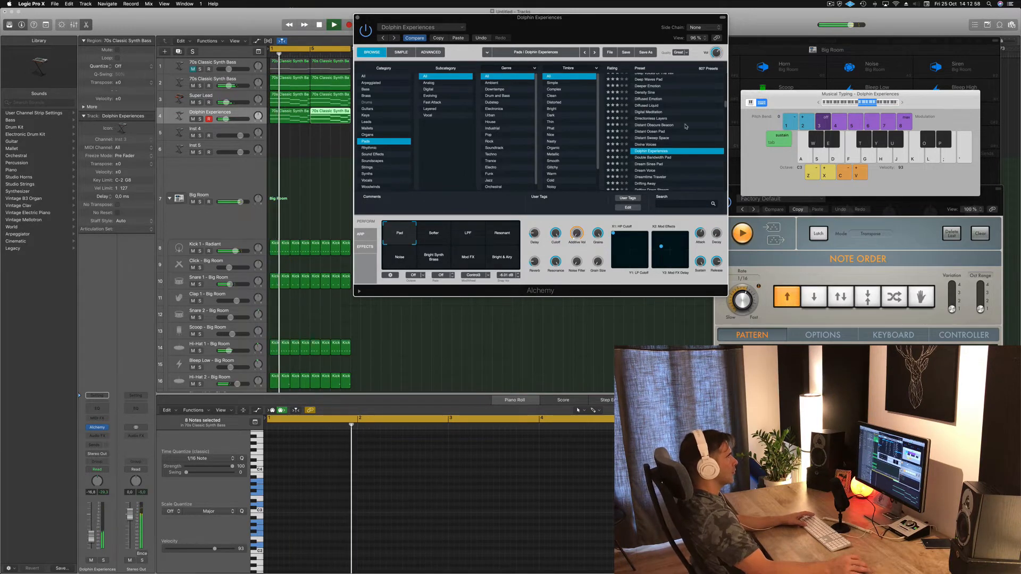
key("Down")
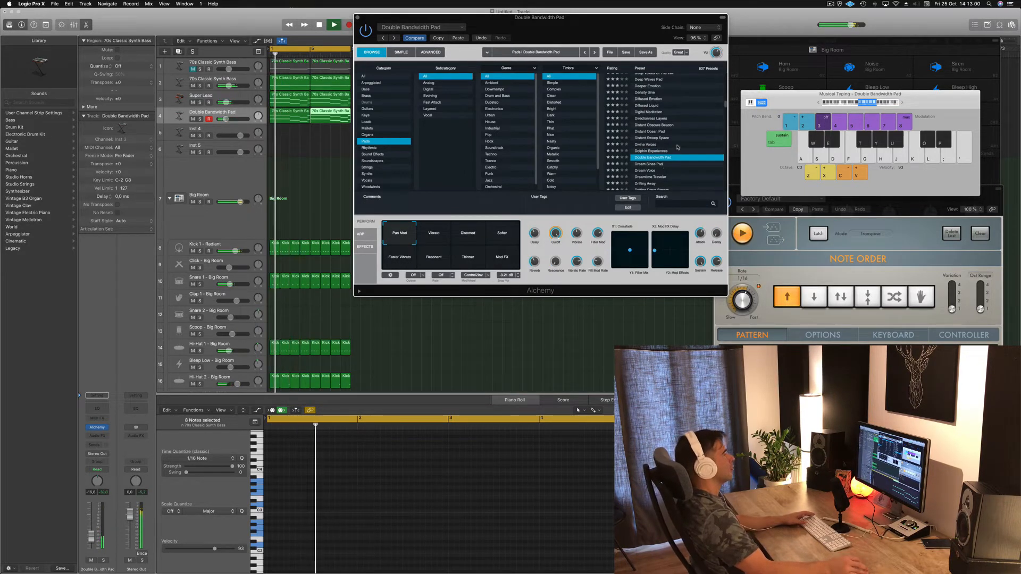
scroll(677, 148, "down", 8)
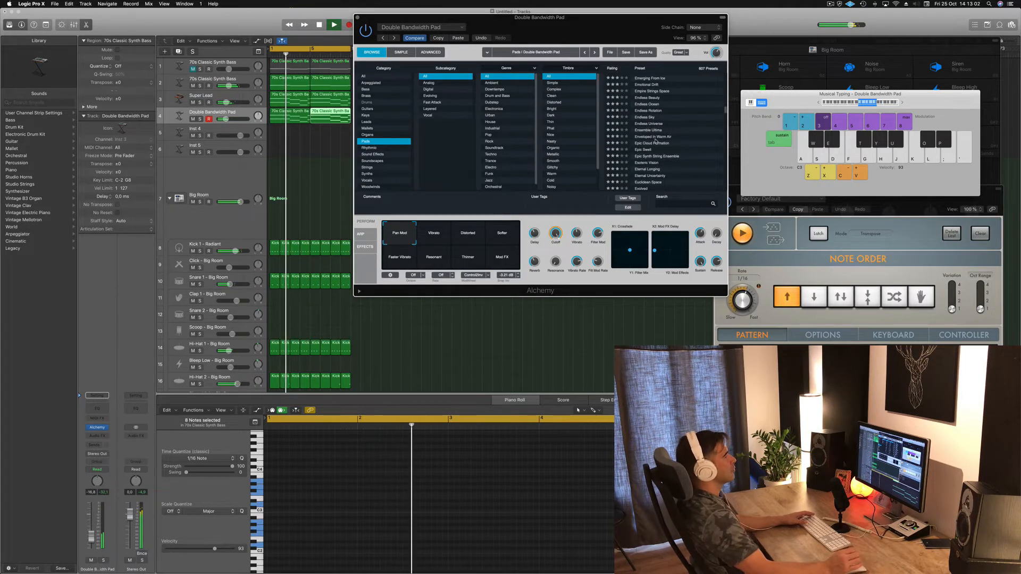
left_click(655, 139)
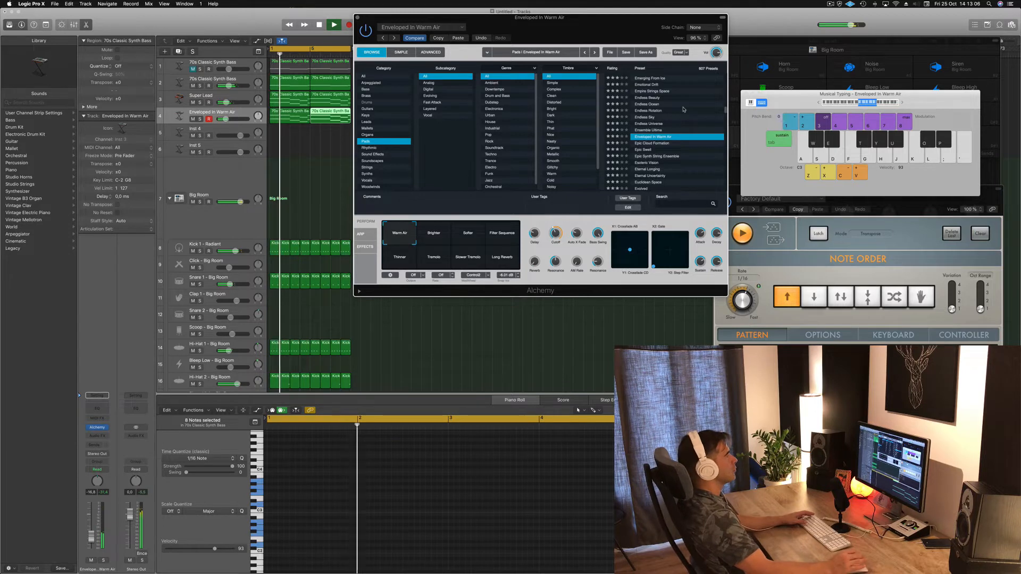
- Audition the pad presets from Evolved and Evolving Organic Drama to Expansive Guitar Pad
scroll(686, 120, "down", 3)
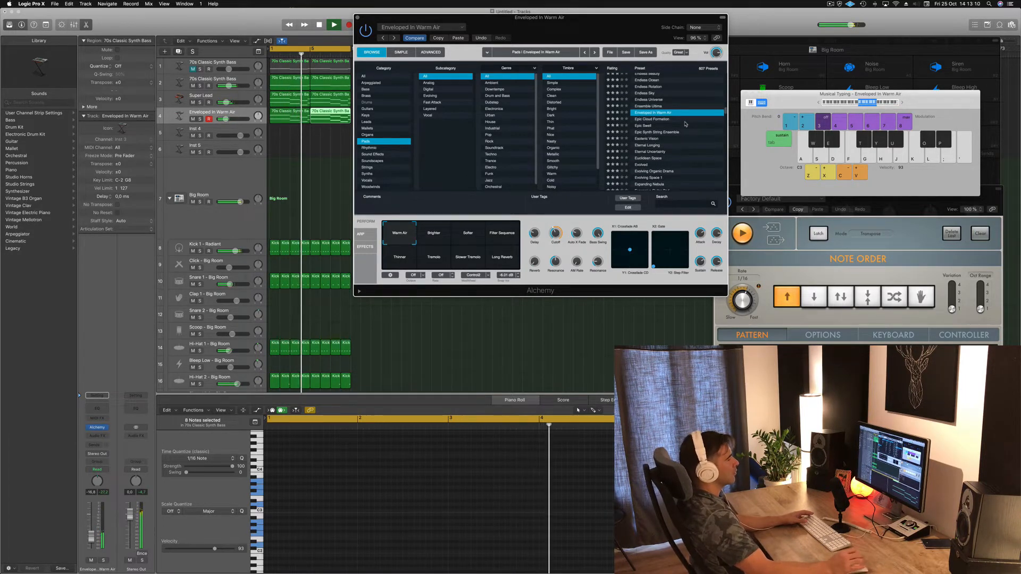
scroll(687, 152, "down", 5)
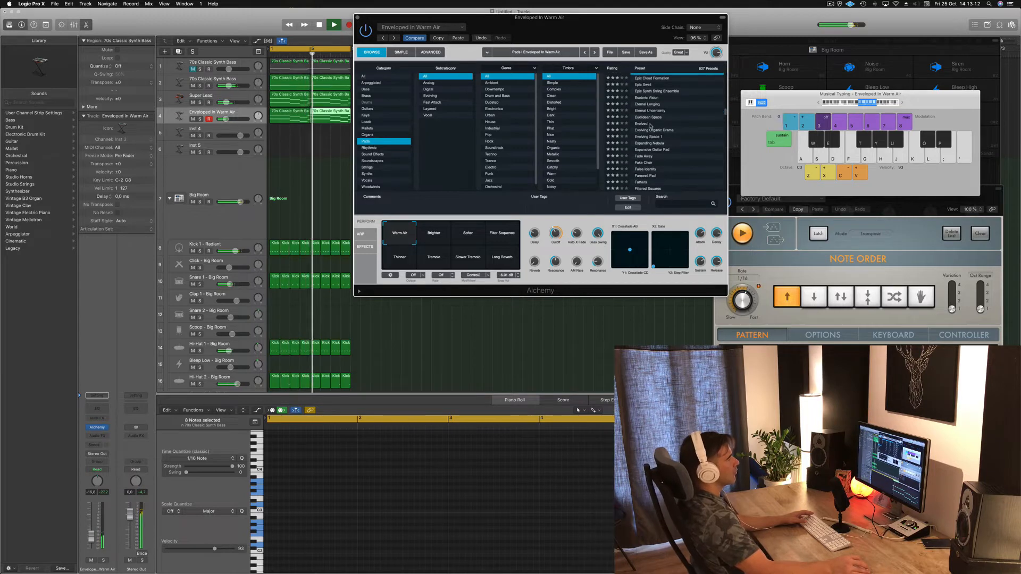
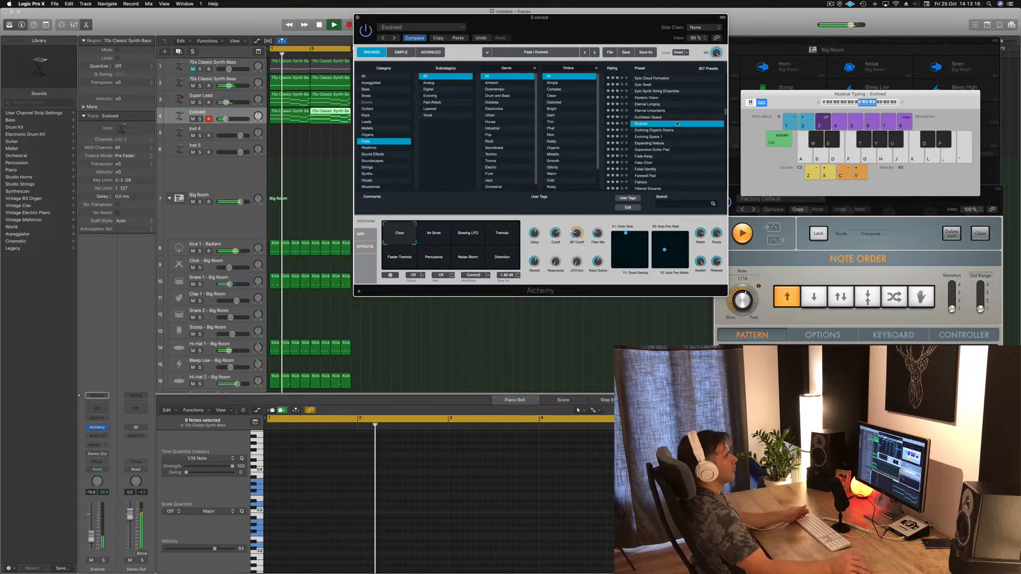
left_click(651, 130)
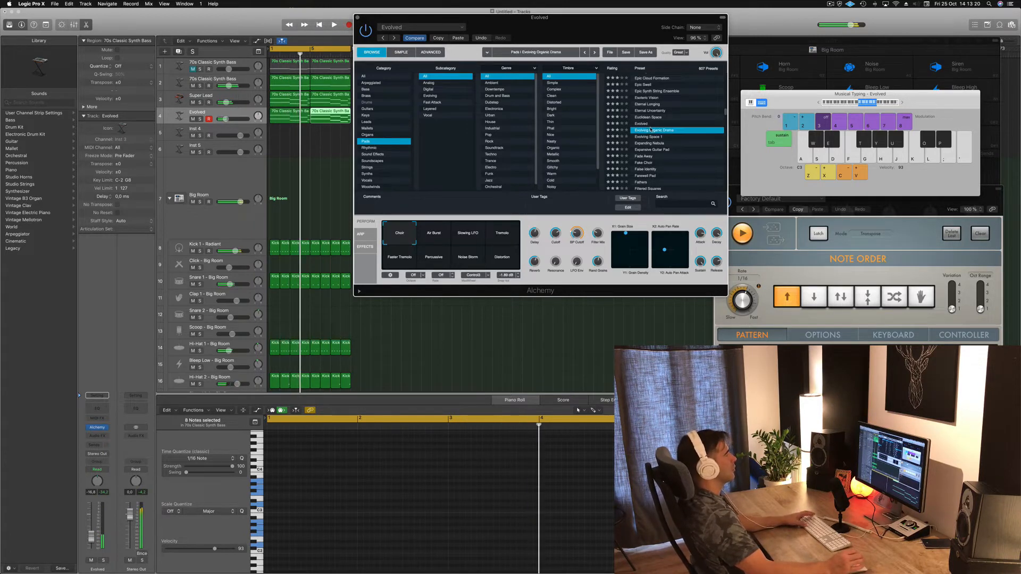
key("space")
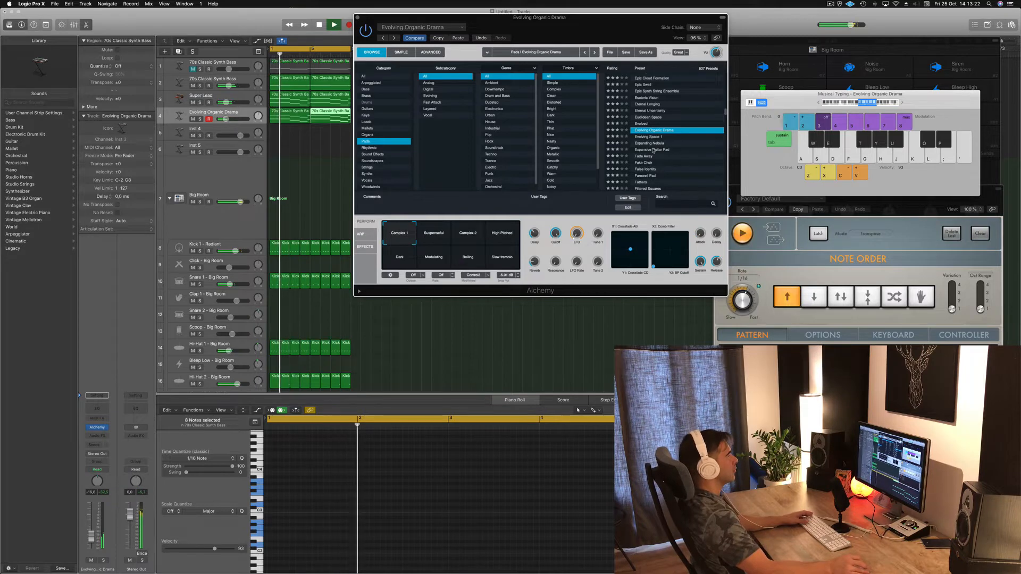
key("Down")
key("Down")
key("Down")
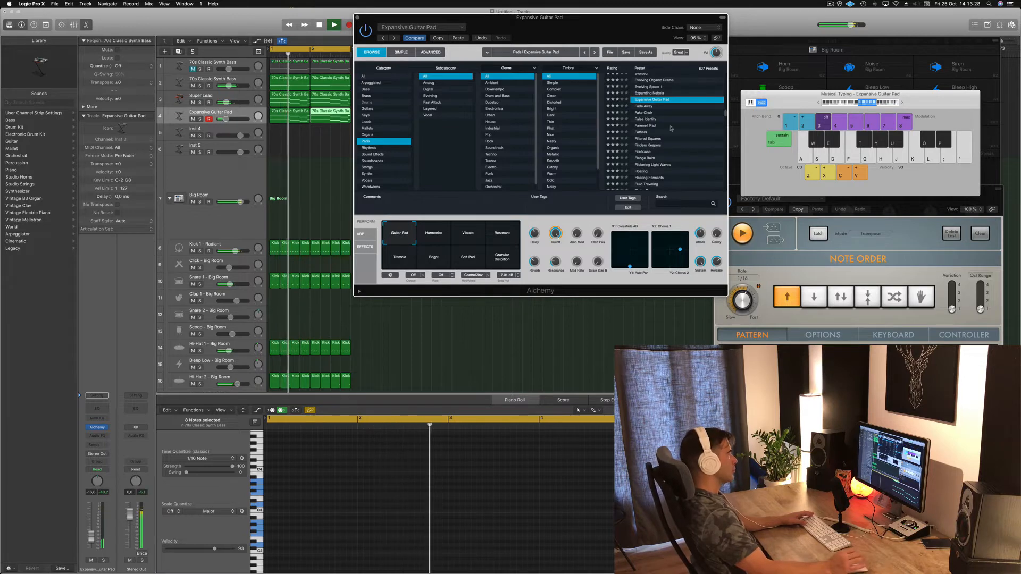
- Step through the following pad presets one by one as far as Firehouse
key("Down")
key("Down")
key("Down")
key("Down")
key("Down")
key("Down")
key("Down")
key("Down")
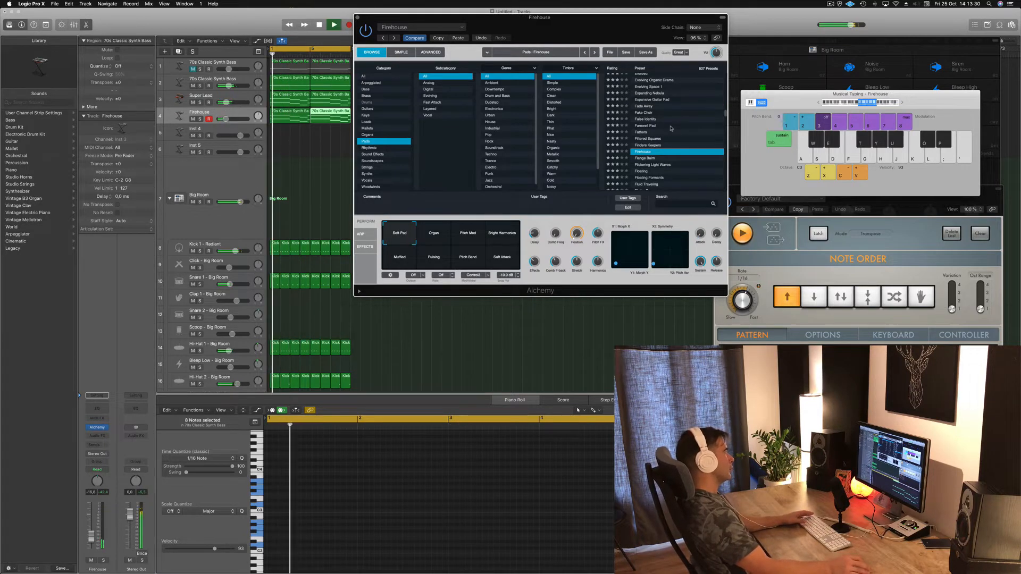
- Audition the Fuzzy VCOs preset and load the Futuristic pad preset in Alchemy
scroll(671, 128, "down", 5)
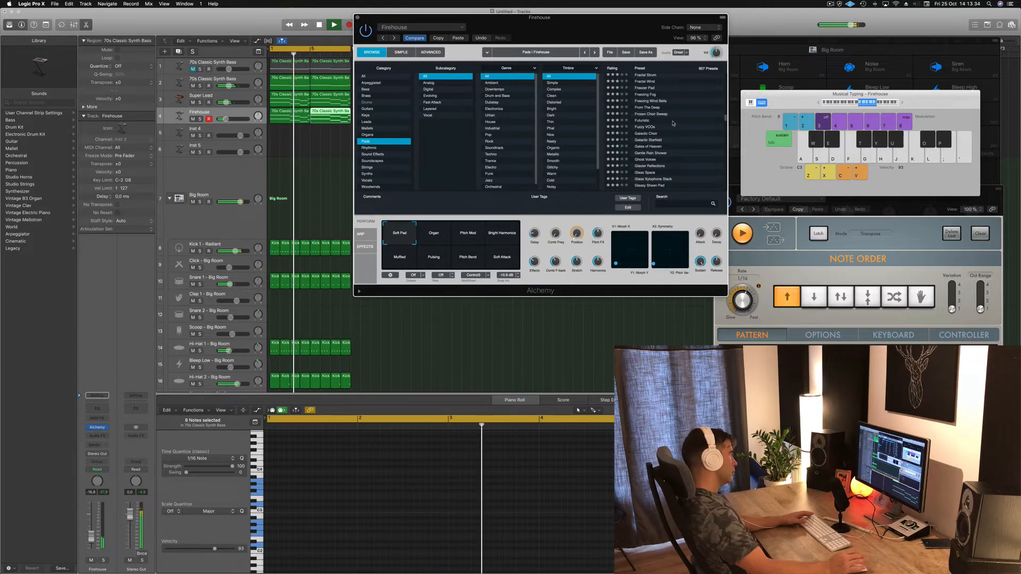
left_click(673, 123)
key("space")
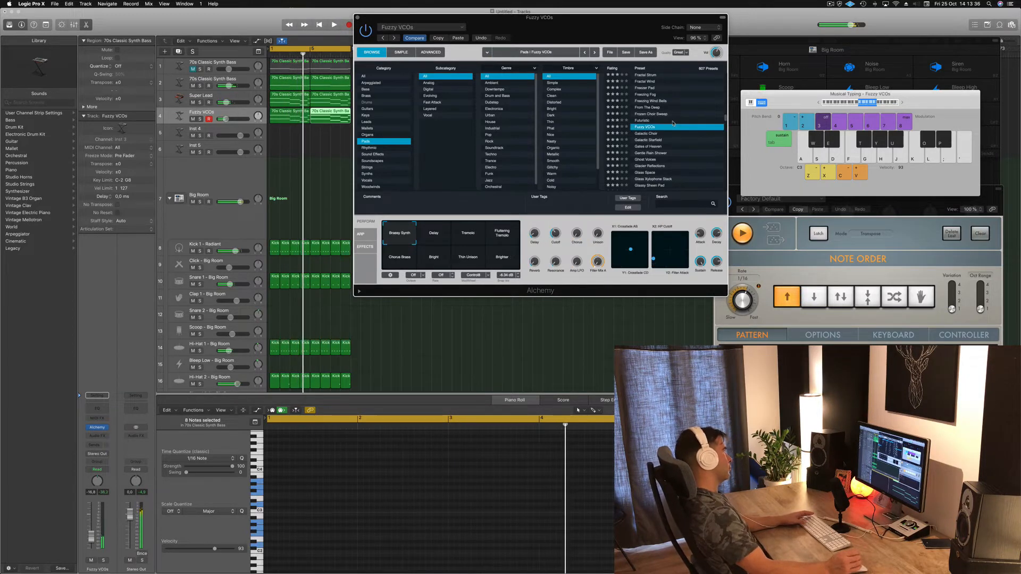
key("space")
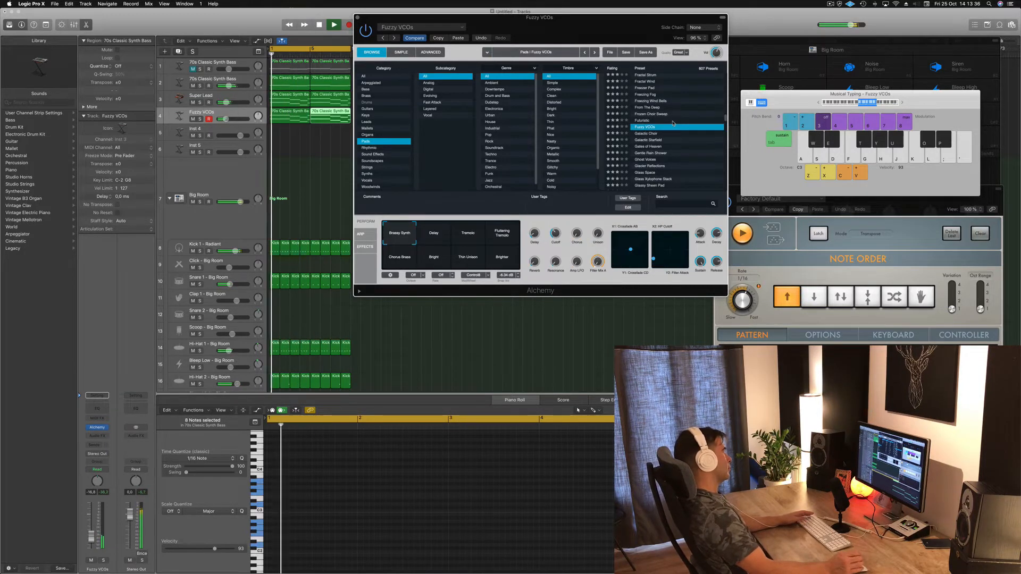
left_click(642, 121)
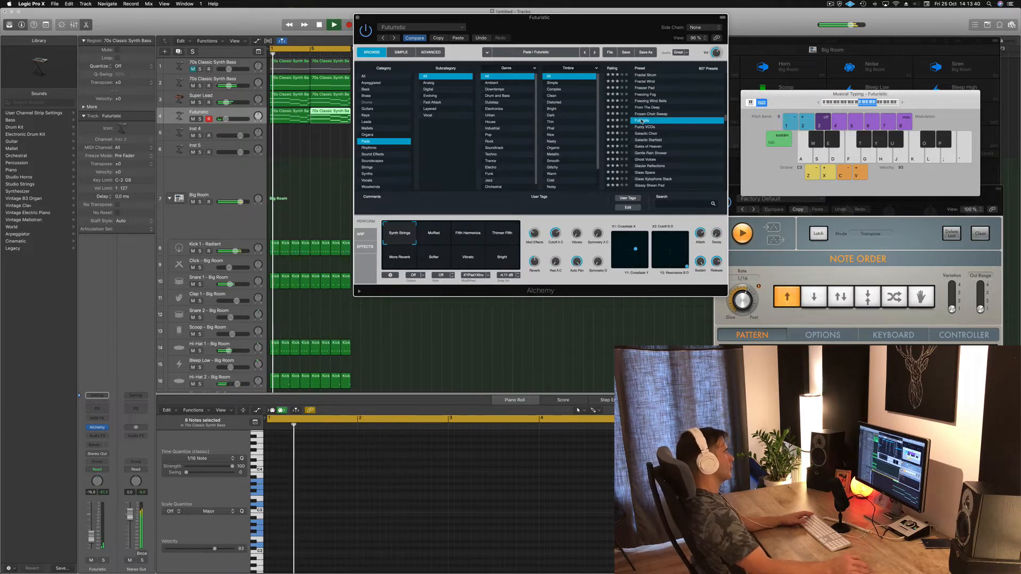
key("space")
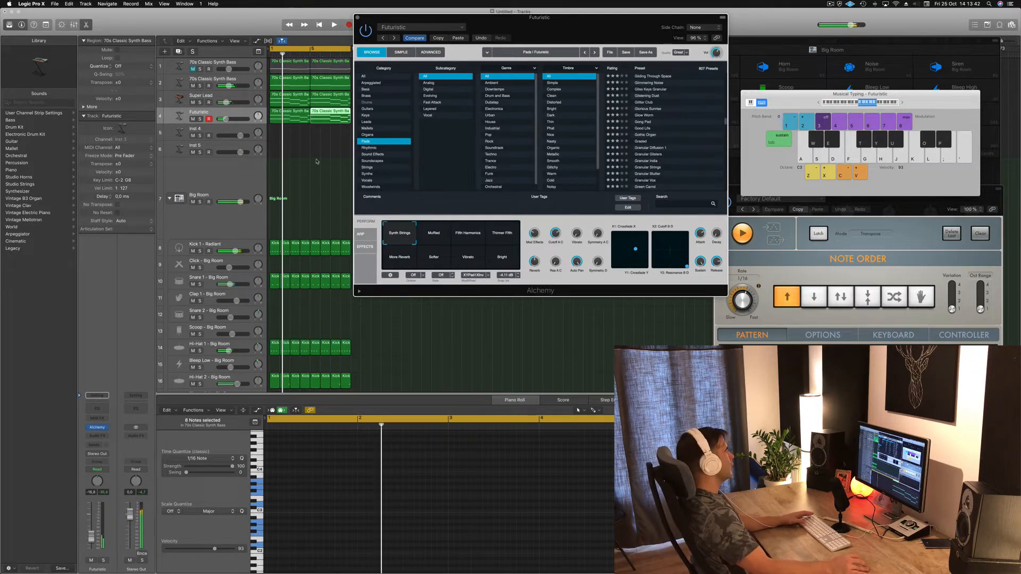
- Delete both copied bass regions from the Futuristic pad track
left_click(319, 140)
left_click_drag(298, 136, 322, 123)
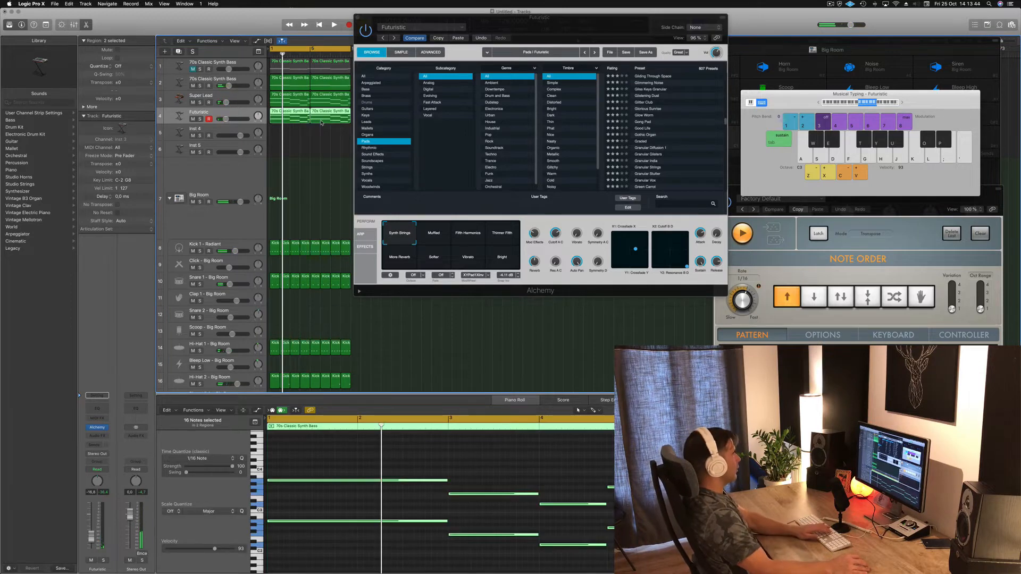
key("Delete")
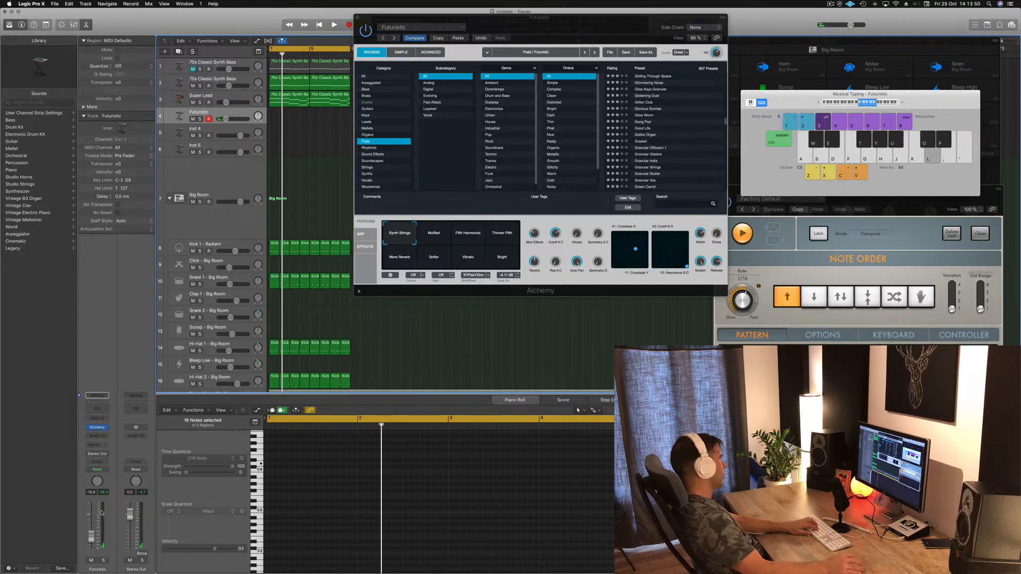
- Audition the Futuristic pad with test notes over the playing loop while adjusting its track volume slightly
key("space")
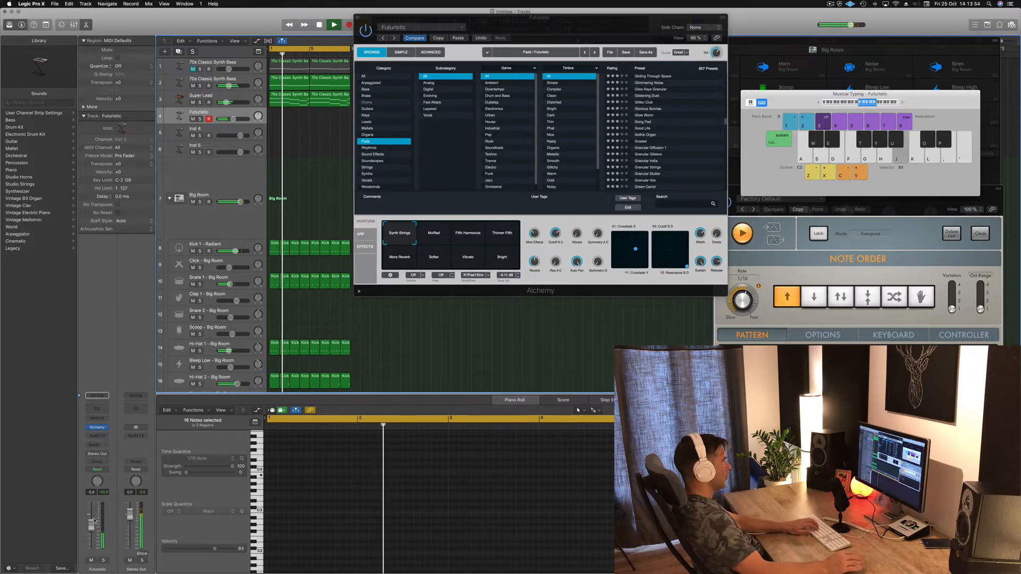
key("g")
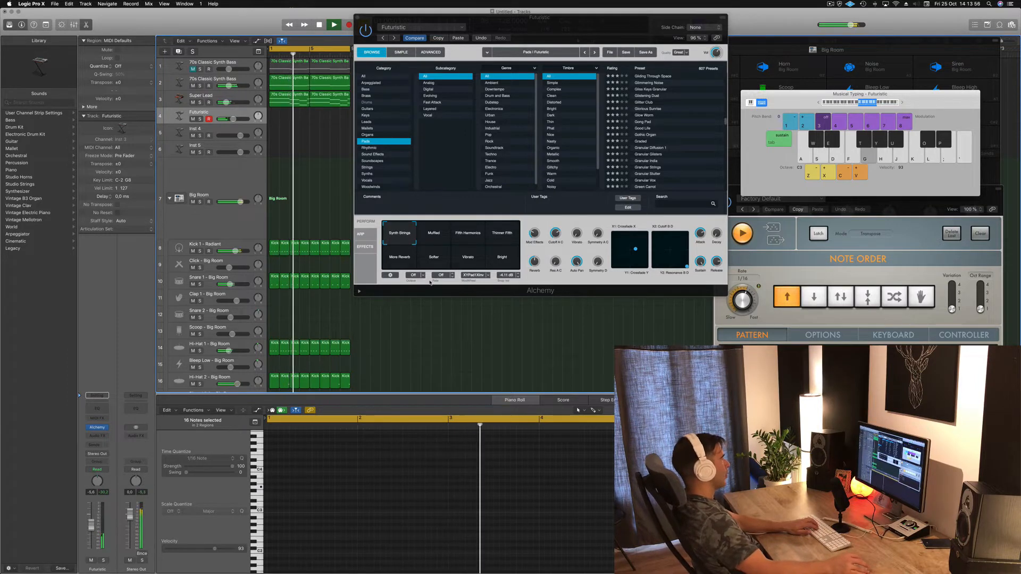
left_click_drag(91, 527, 90, 522)
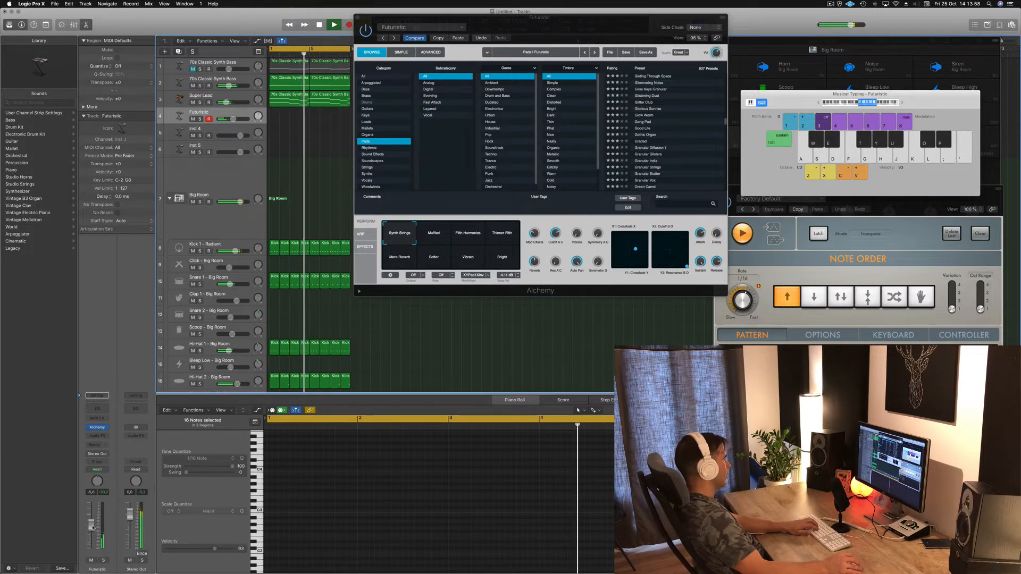
key("g")
- Load the Humility pad preset in Alchemy and try out notes with it over the loop
scroll(650, 154, "down", 5)
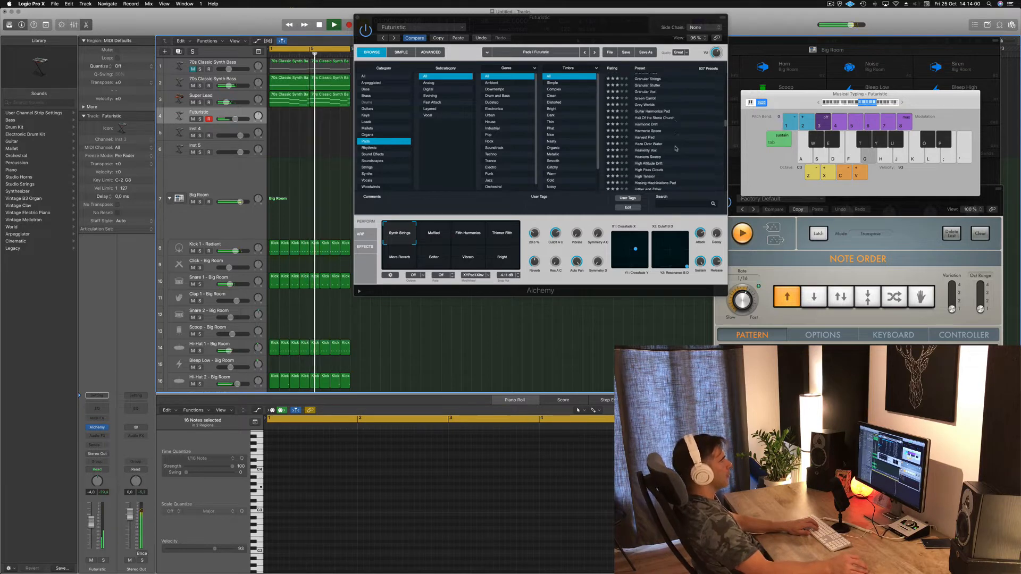
key("j")
left_click(648, 134)
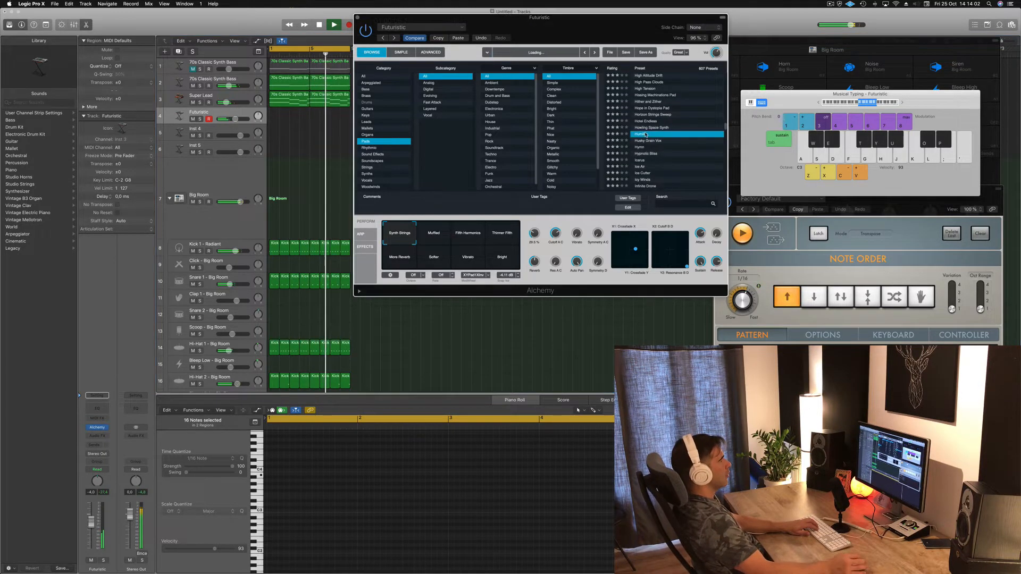
key("k")
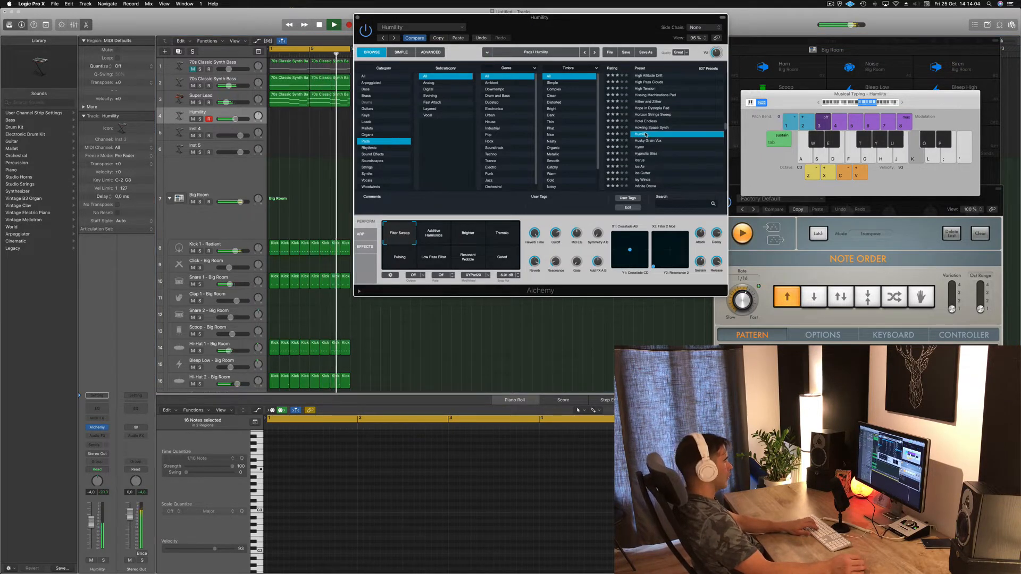
key("a")
key("d")
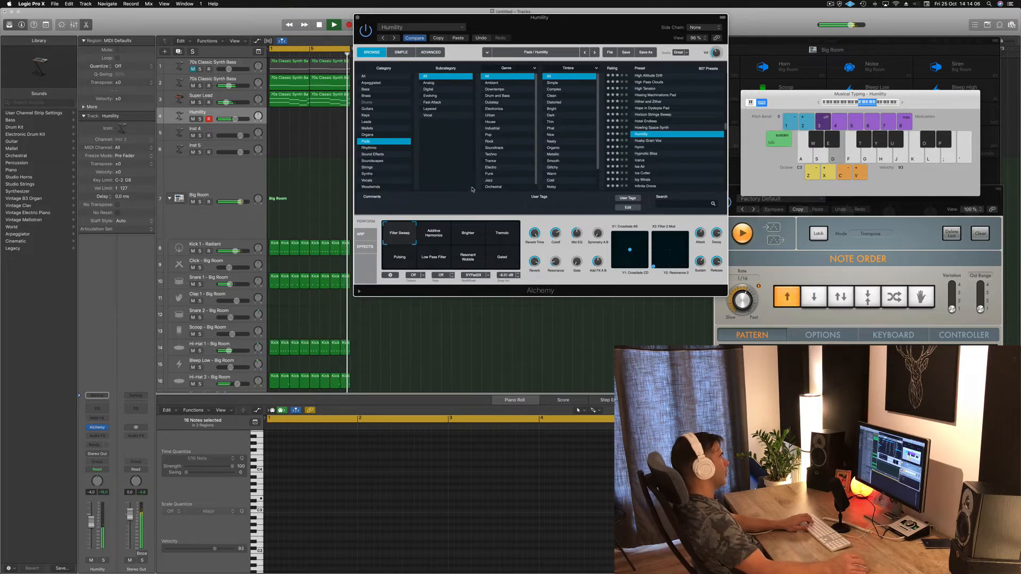
key("f")
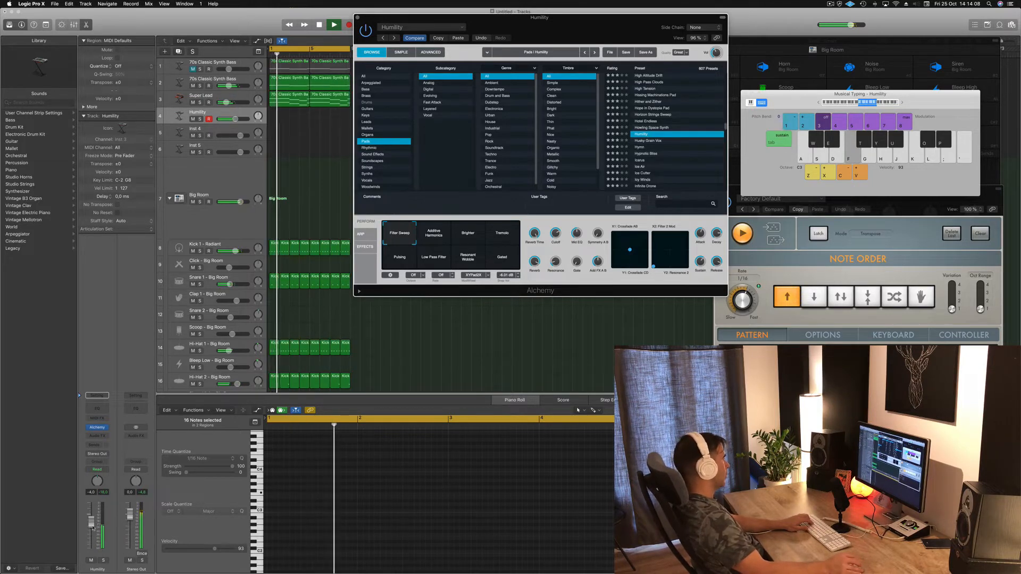
- Lower the Humility track volume to about -10.8 dB and rehearse a pad melody over the loop
left_click_drag(91, 528, 92, 544)
key("d")
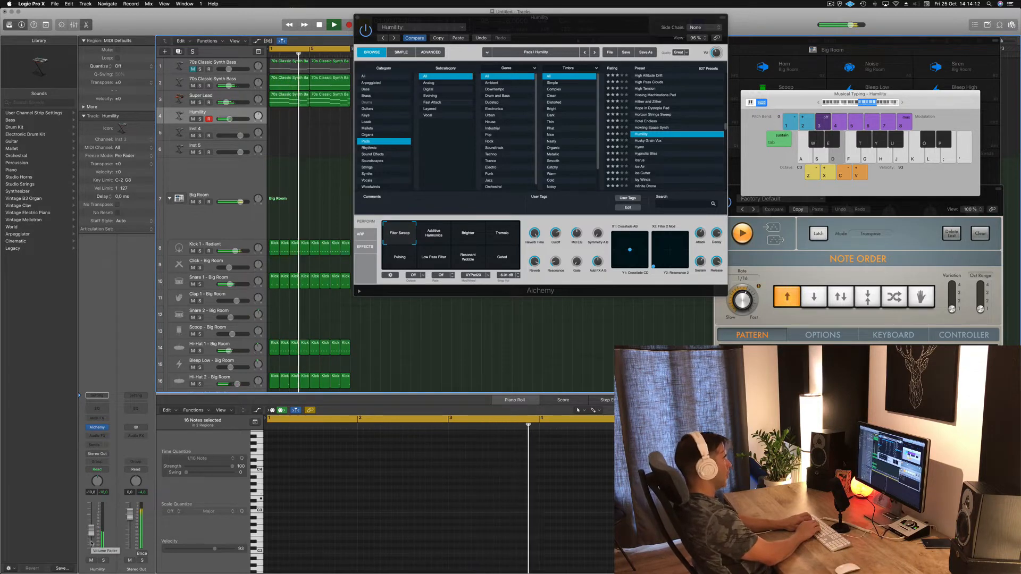
key("f")
key("j")
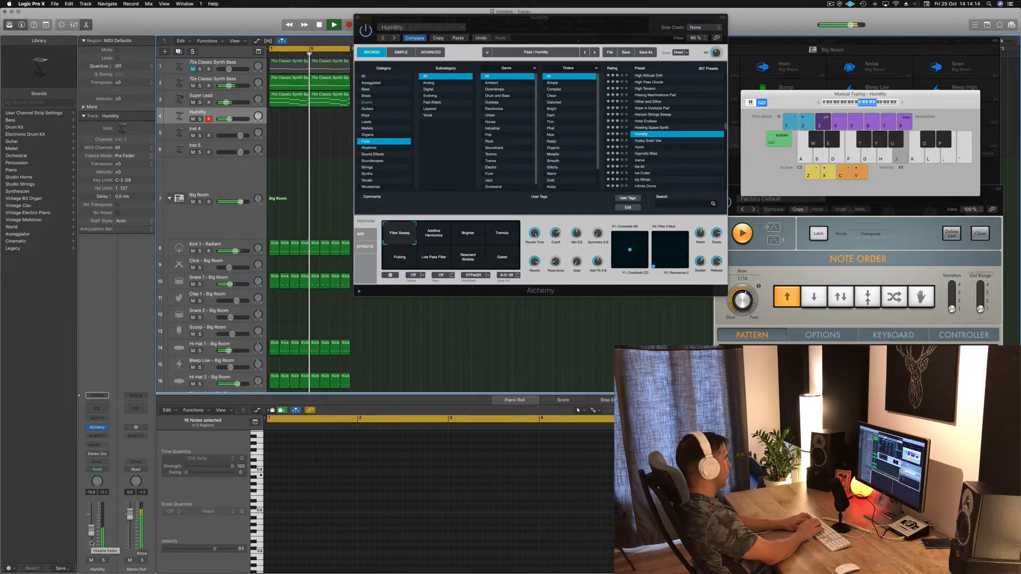
key("g")
key("l")
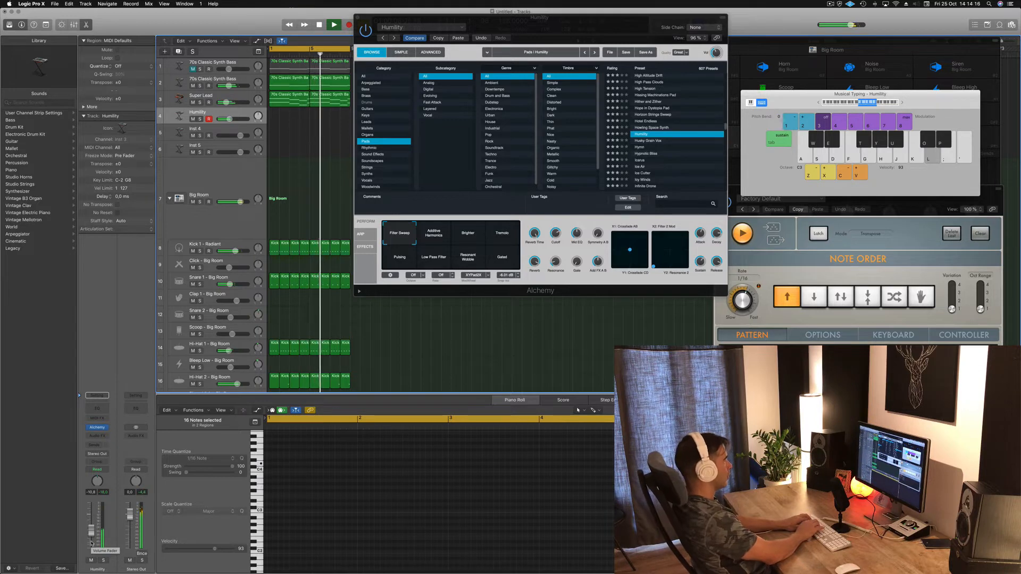
key("g")
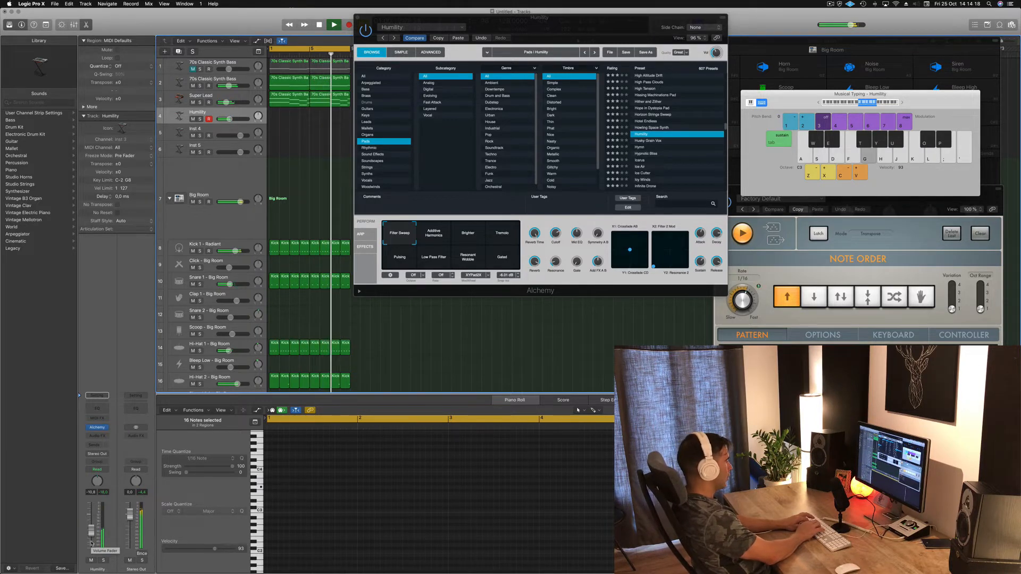
- Record a trial pad melody on the Humility track over the loop and delete the take
key("r")
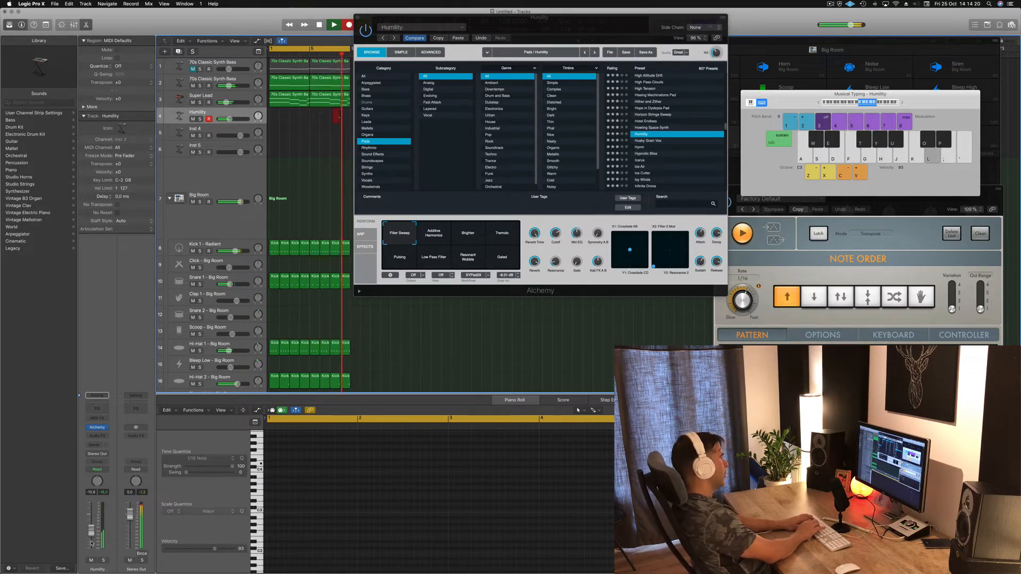
key("j")
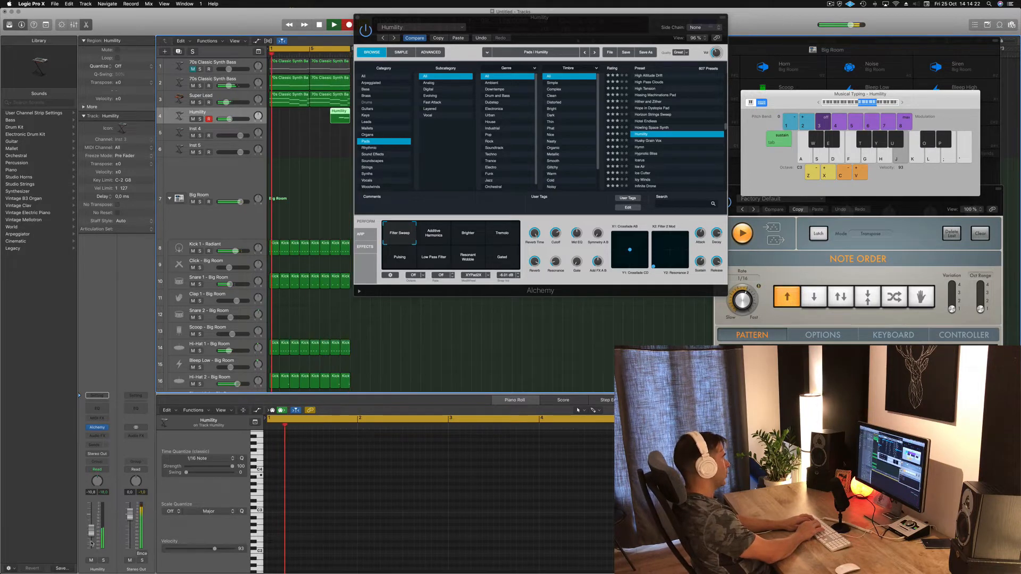
key("l")
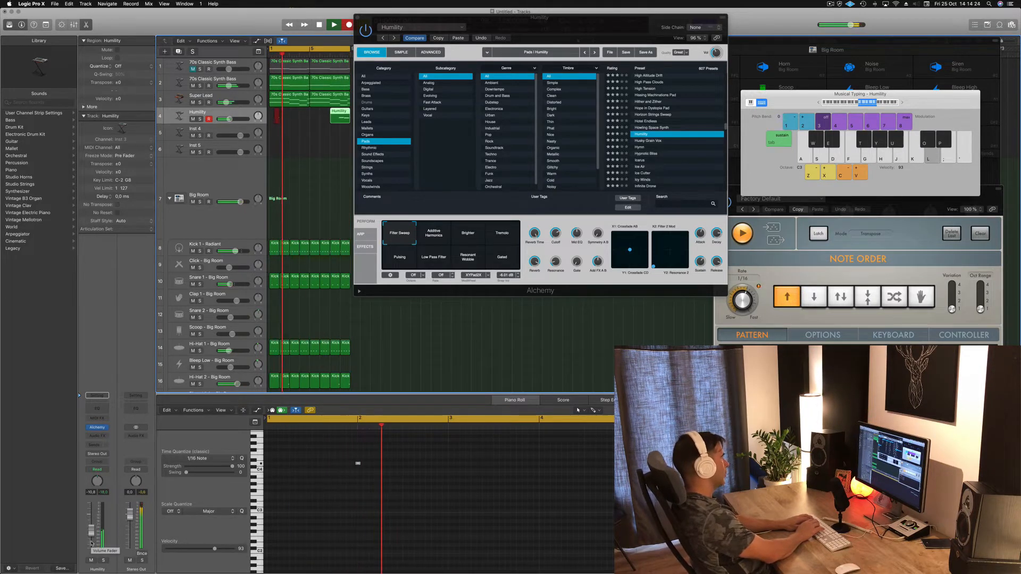
key("j")
key("g")
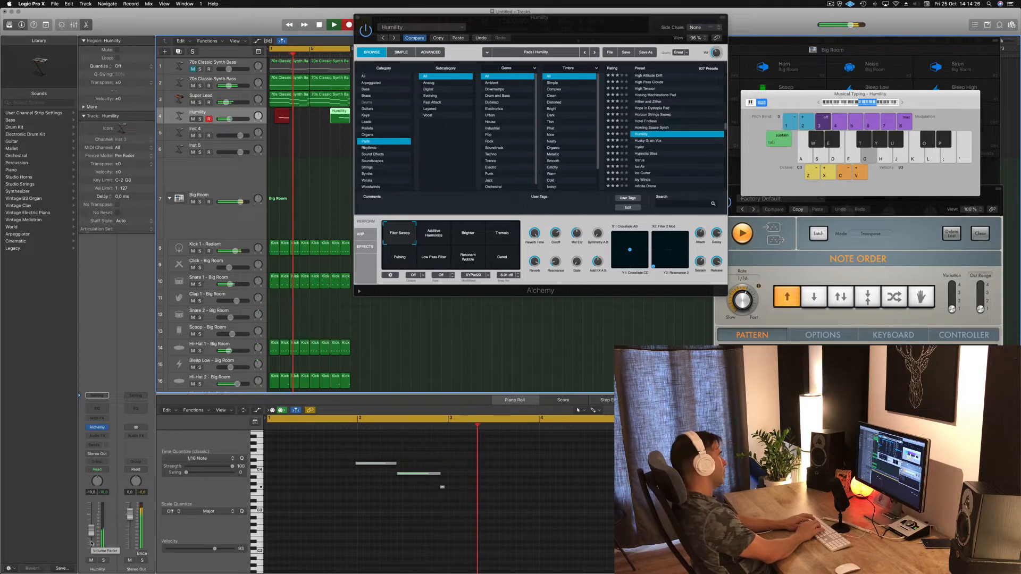
key("l")
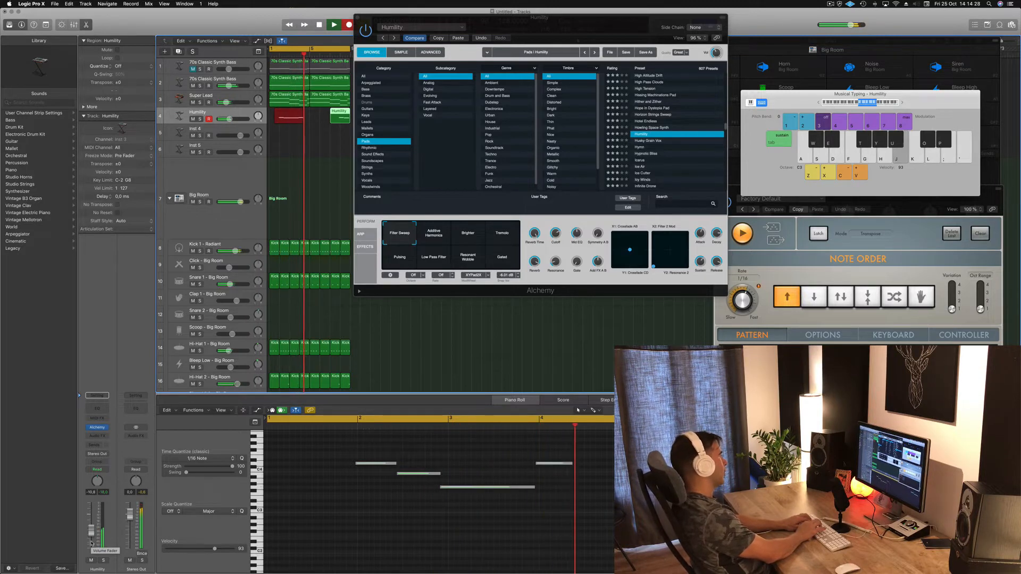
key("j")
key("g")
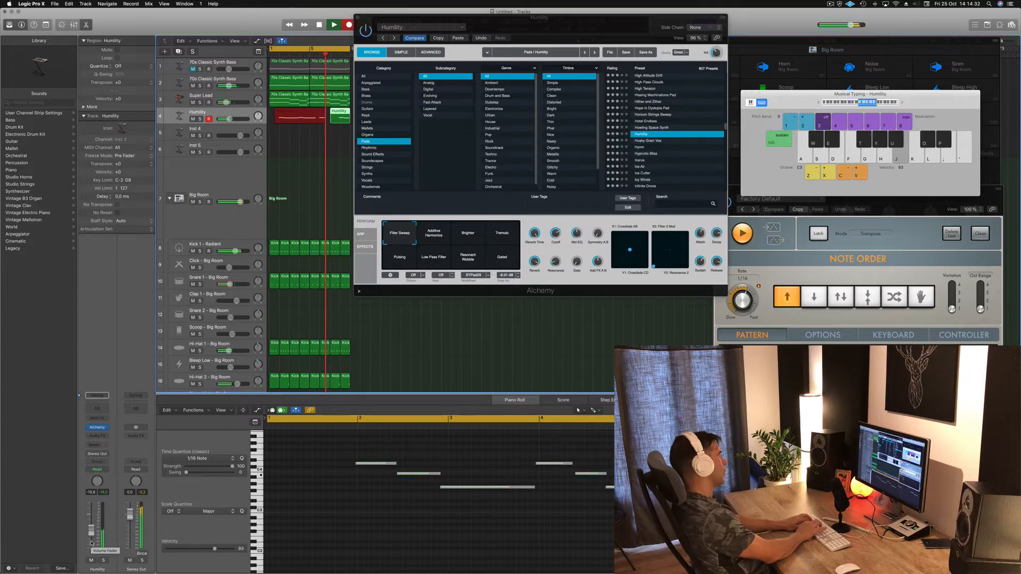
key("g")
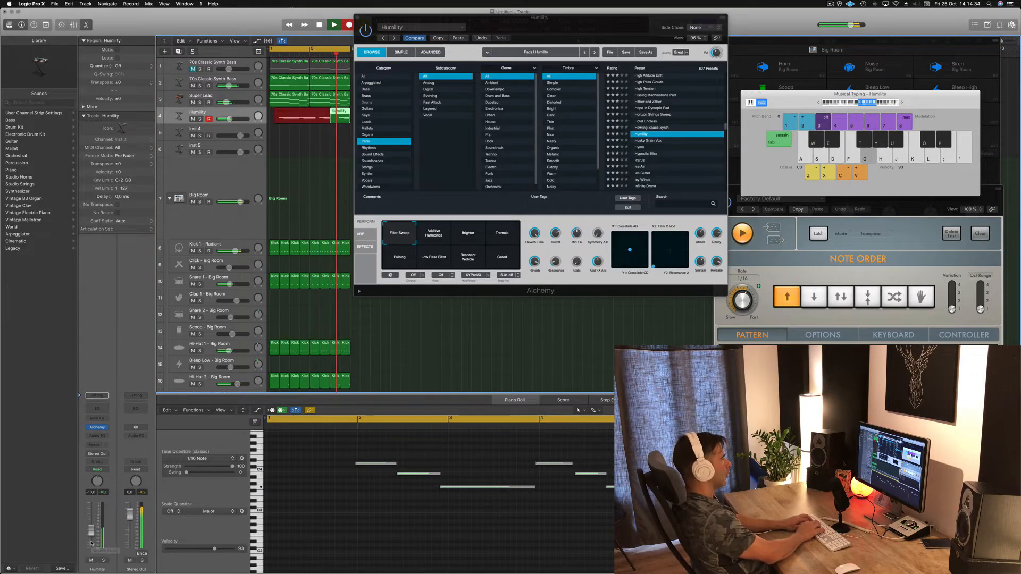
key("k")
key("d")
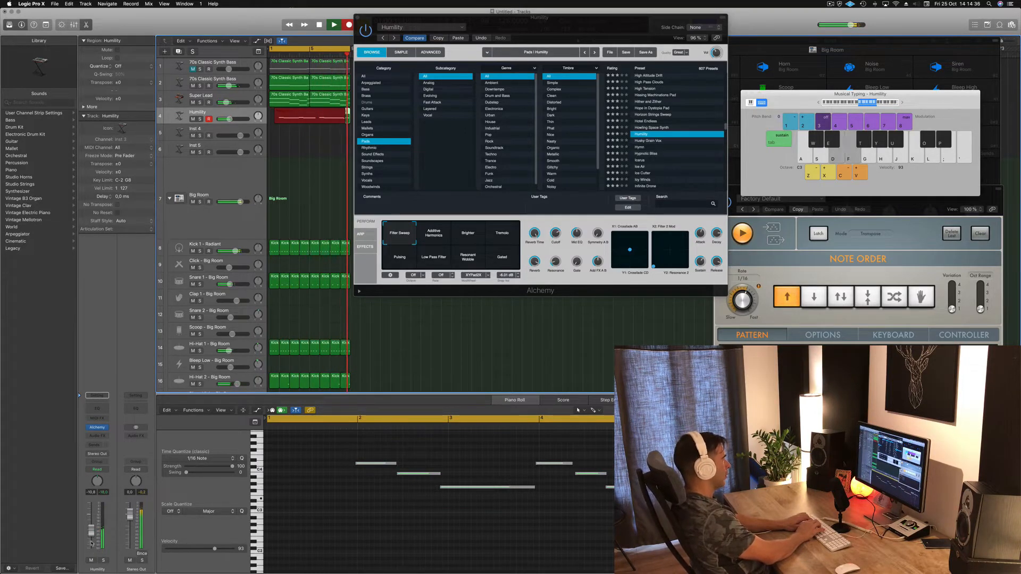
key("r")
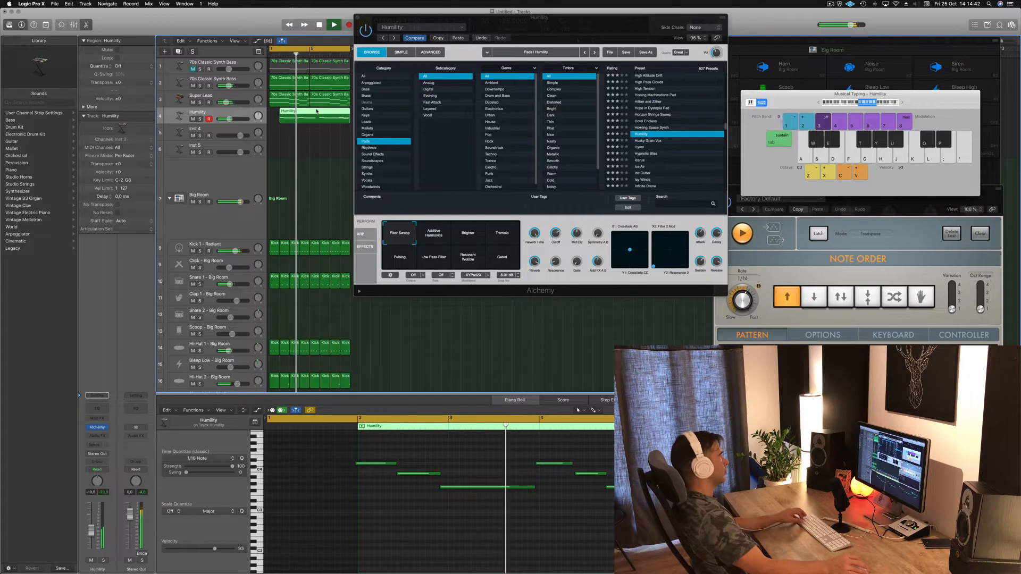
key("Delete")
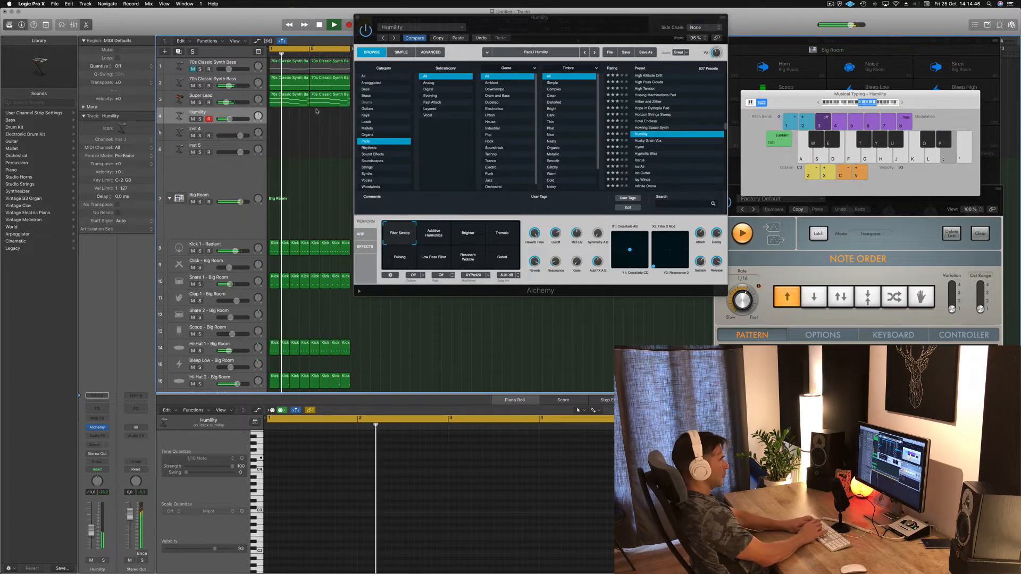
- Raise the Musical Typing keyboard to octave C4, testing pad notes in the higher ranges
key("j")
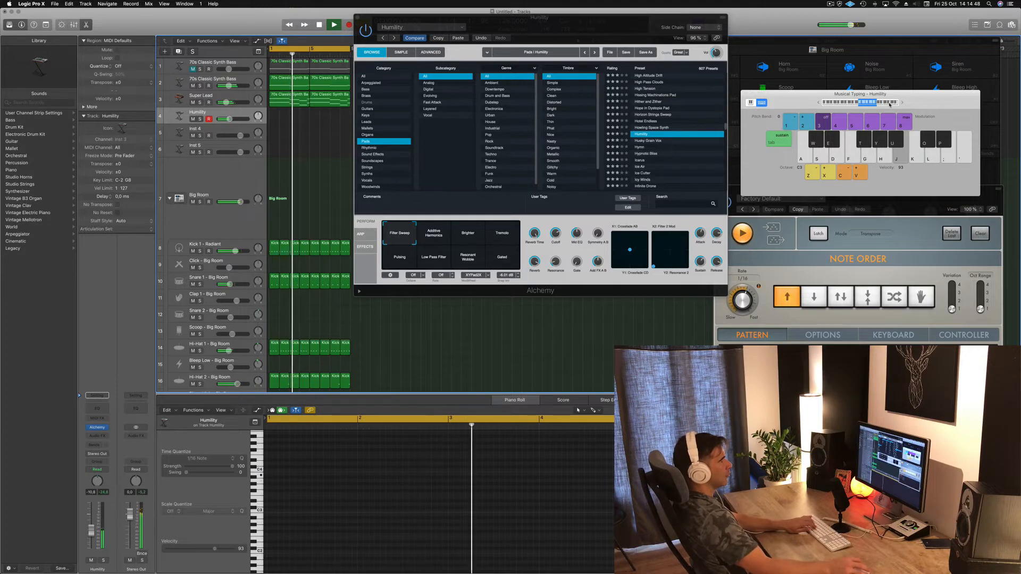
left_click(890, 103)
key("k")
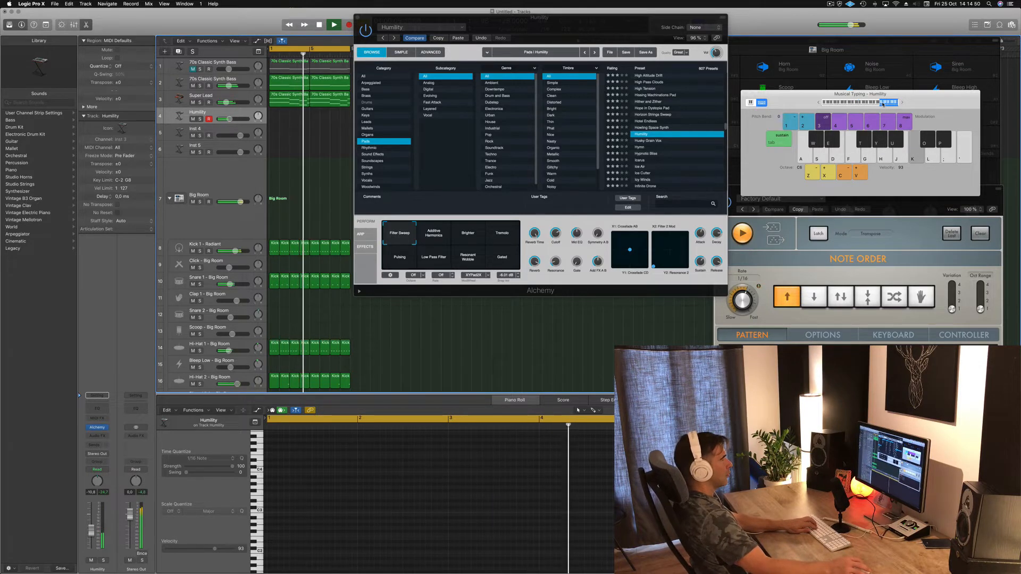
left_click(876, 104)
key("k")
key("h")
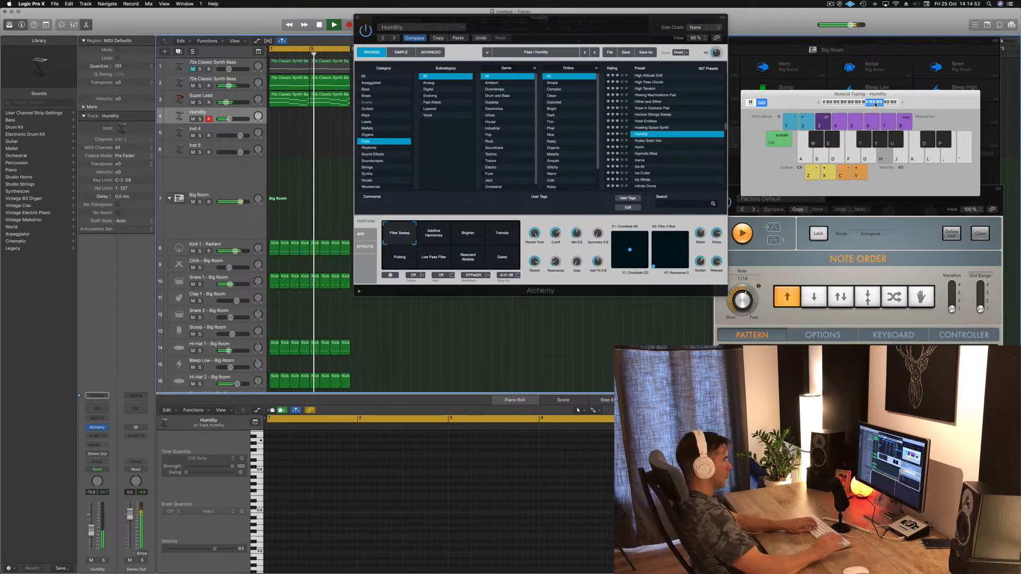
- Rehearse a higher pad melody on the Humility track over the looping arrangement
key("s")
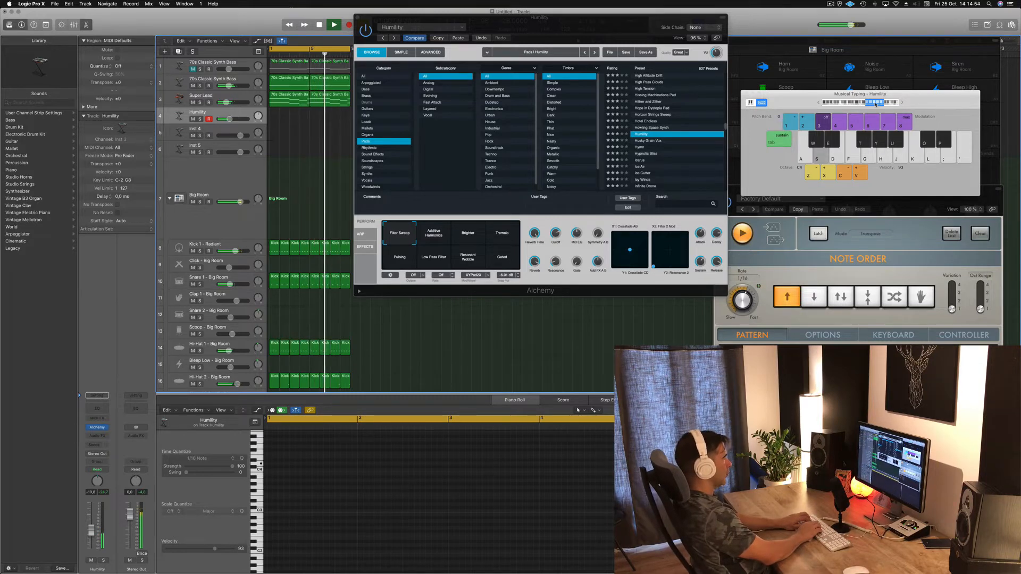
key("d")
key("k")
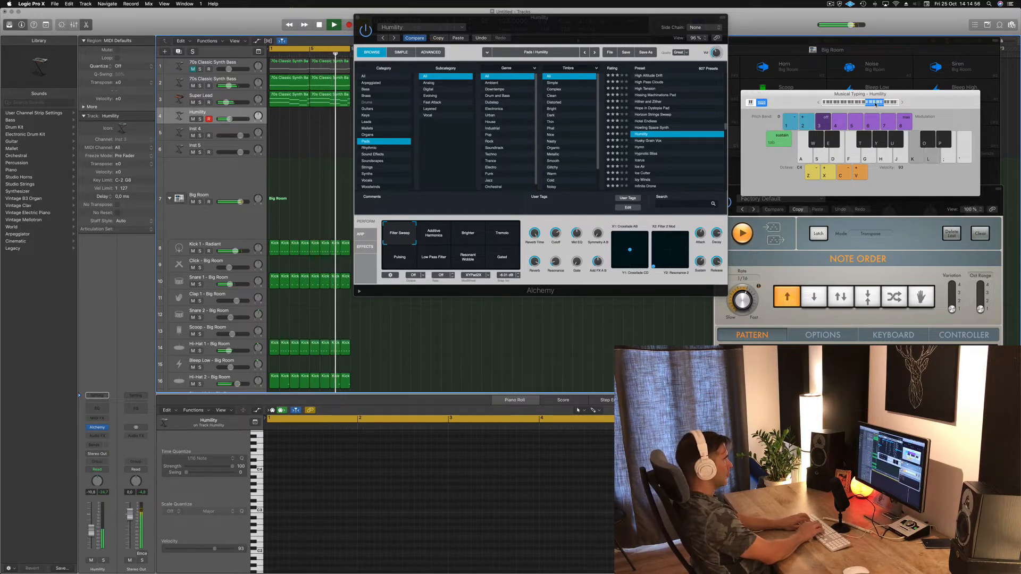
key("g")
key("d")
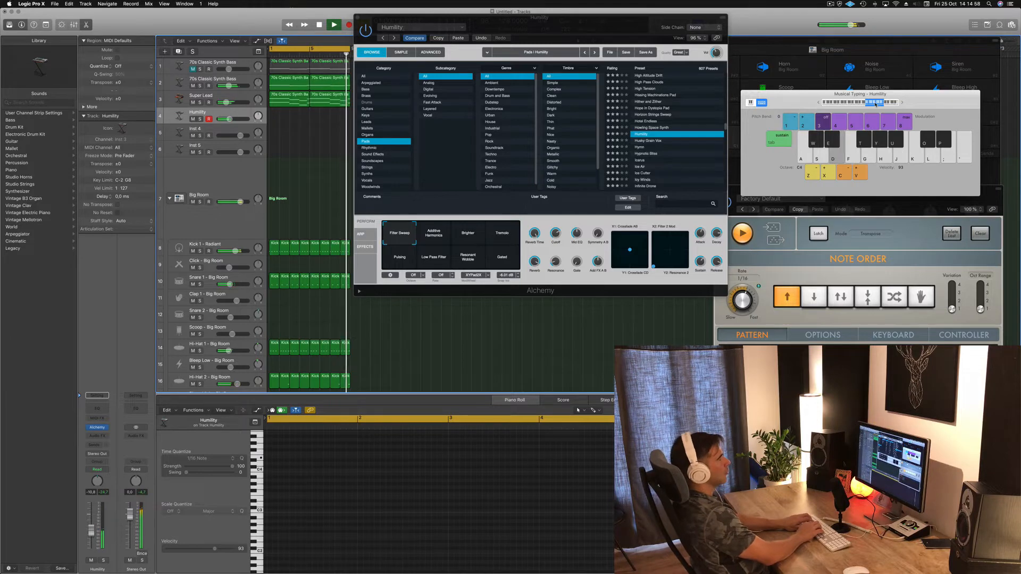
key("a")
key("semicolon")
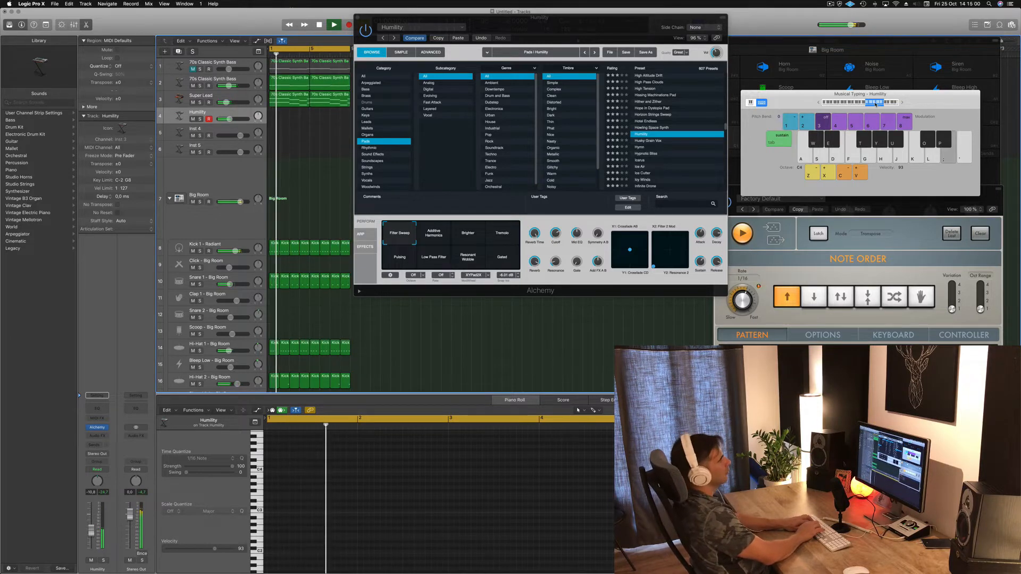
key("l")
key("h")
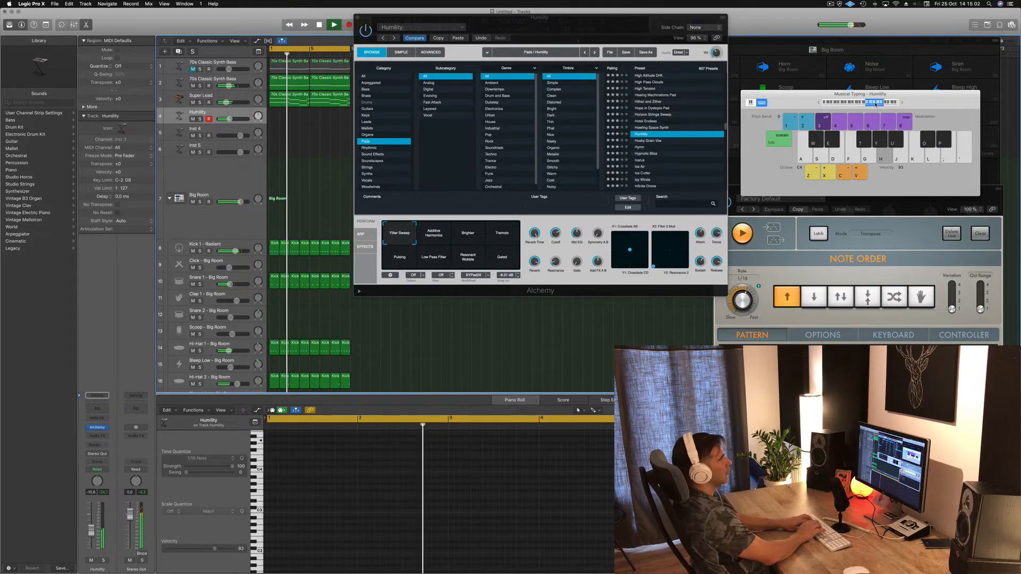
key("k")
key("f")
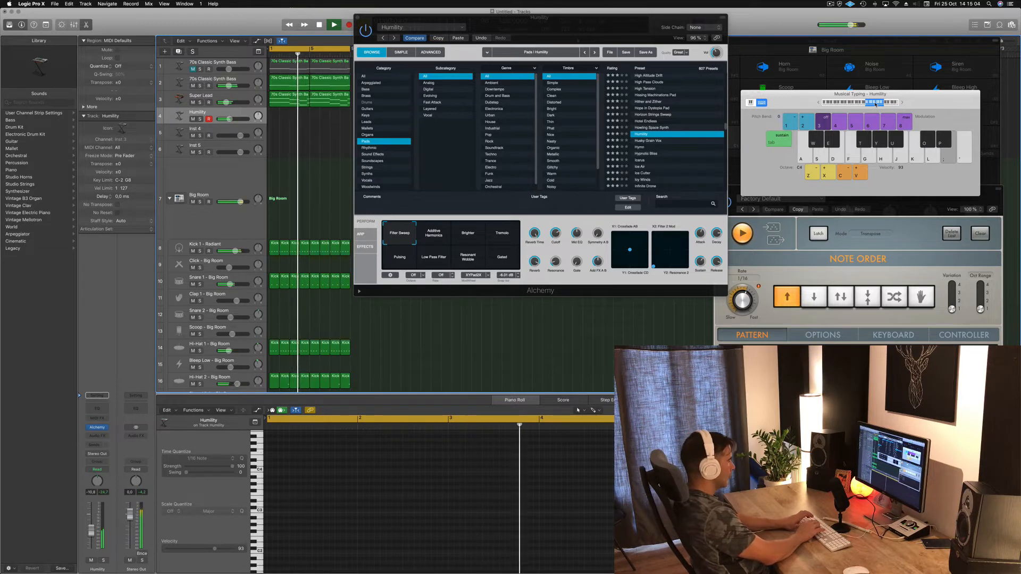
- Record a high pad melody on the Humility track, from about bar 4 to the end of the eight-bar loop
key("r")
key("k")
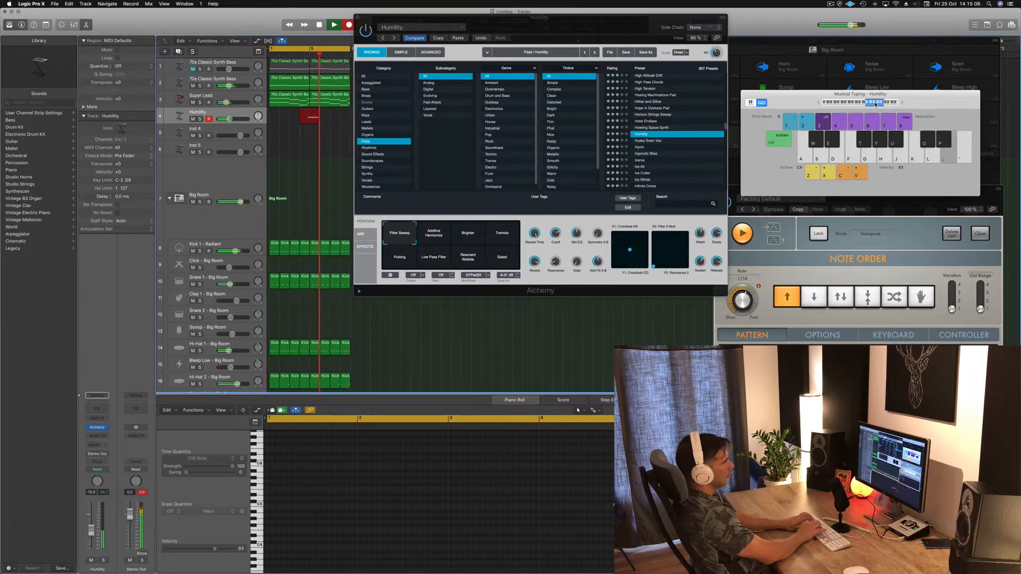
key("g")
key("k")
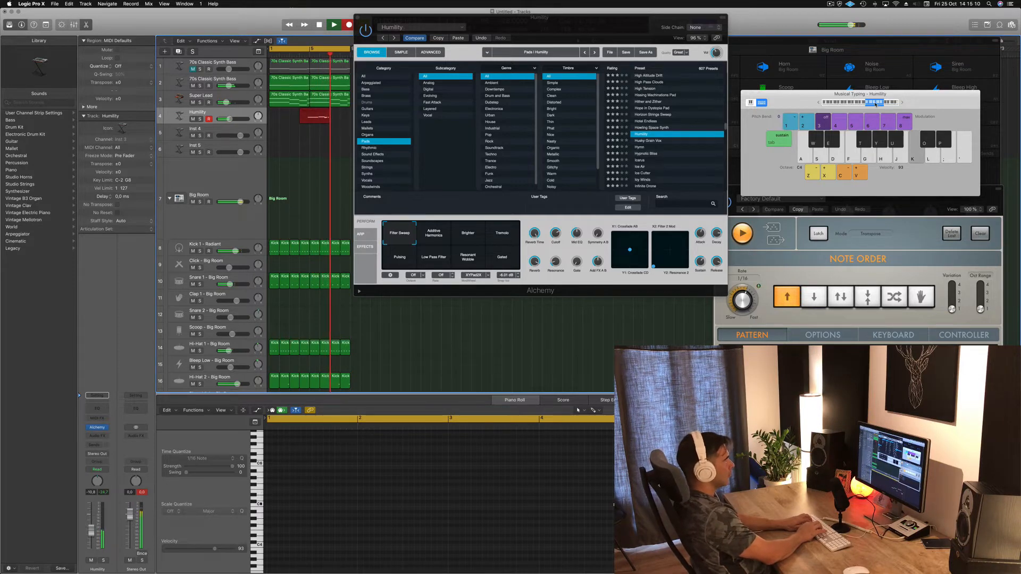
key("l")
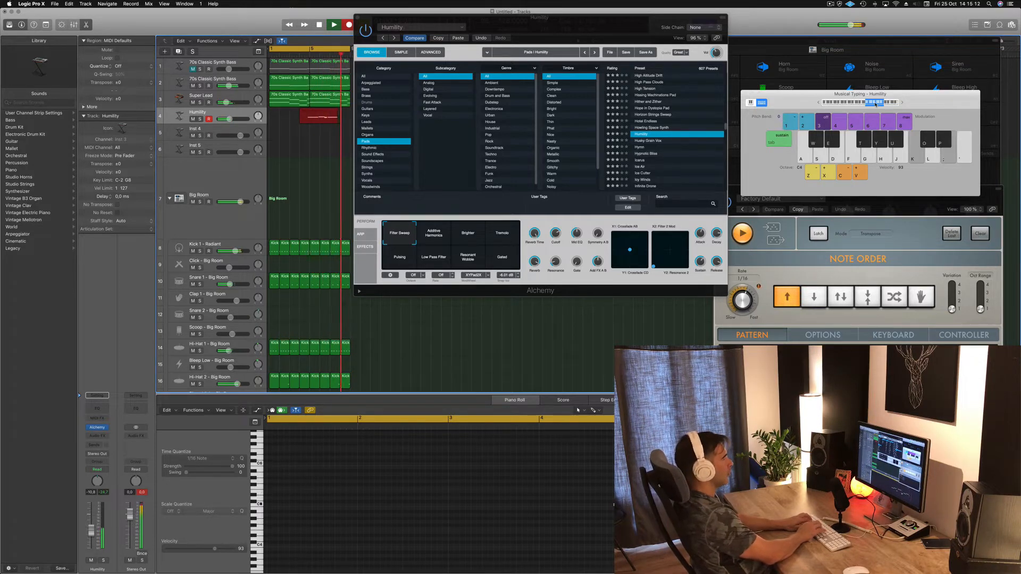
key("f")
key("l")
key("space")
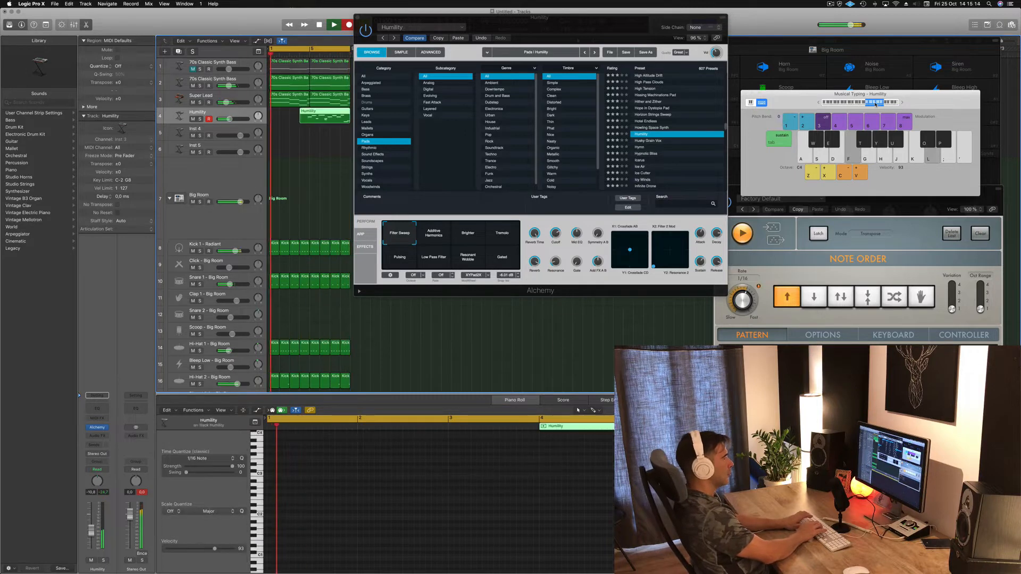
key("space")
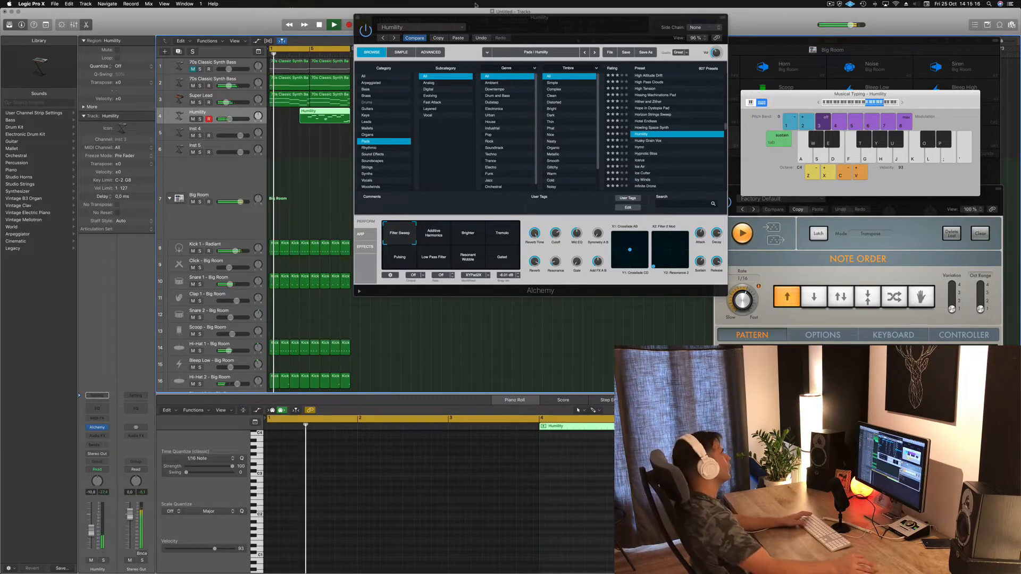
- Select only the recorded Humility region, clear the Alchemy window from the arrangement and play the take back
key("space")
key("super+a")
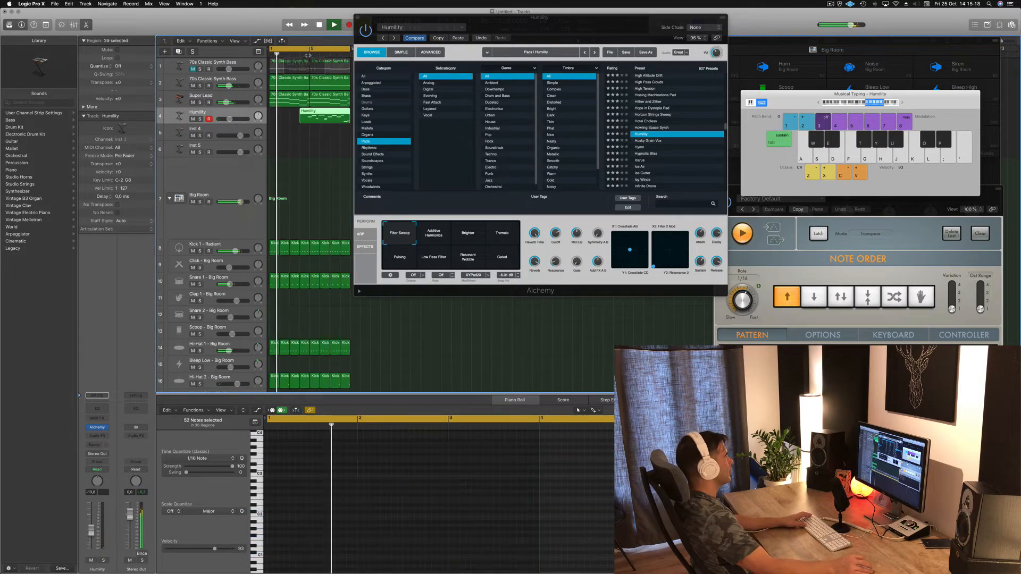
left_click(314, 122)
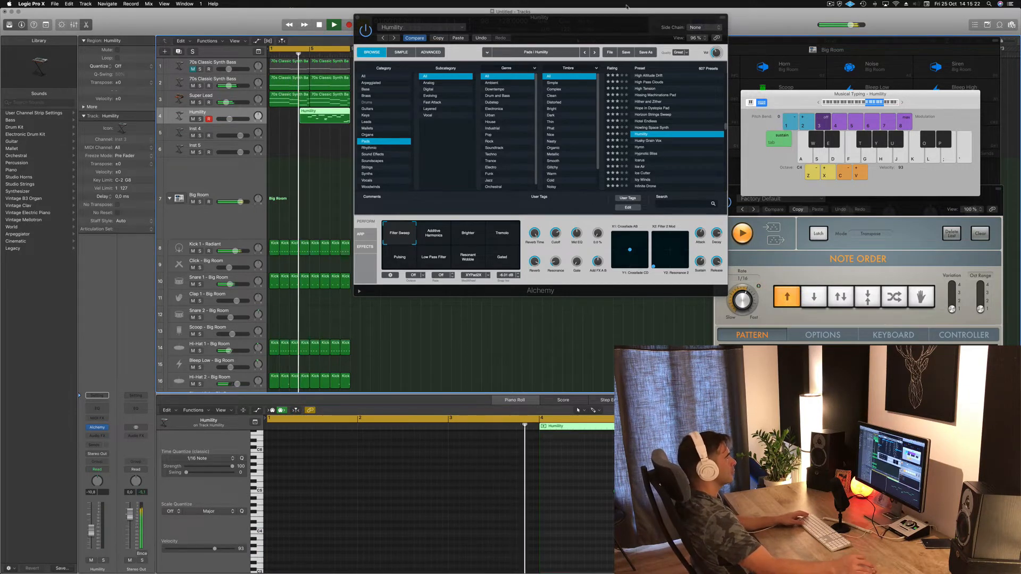
left_click_drag(626, 40, 831, 106)
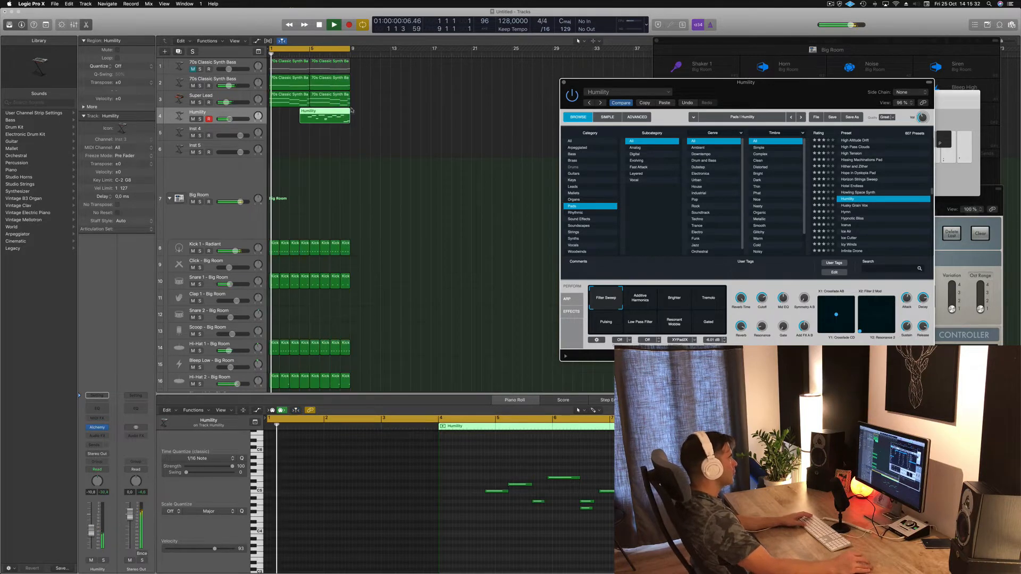
left_click(308, 53)
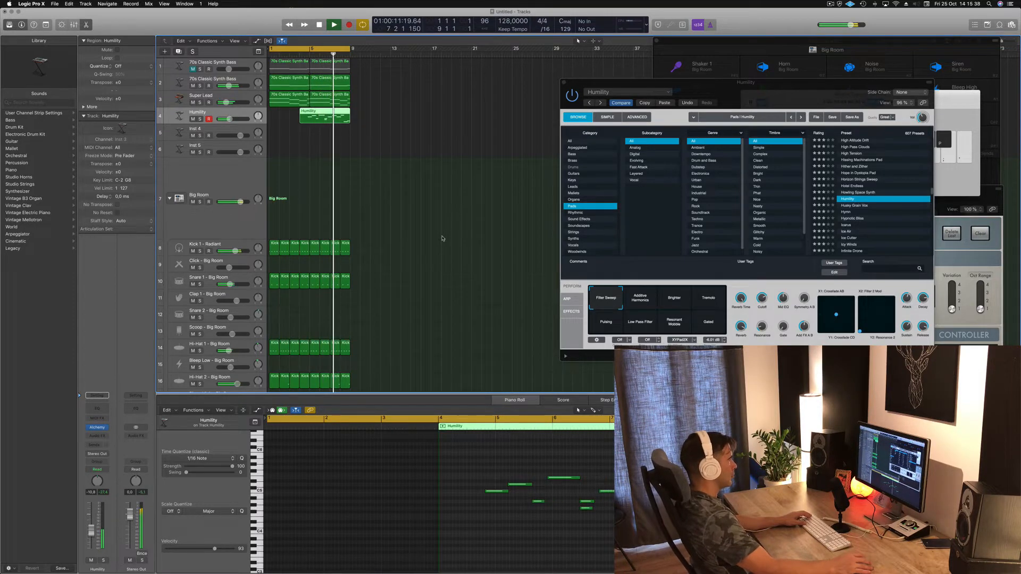
- Start the take's long E5 note exactly at bar 6, deleting the stray low note and the three notes before bar 6
left_click_drag(572, 527, 590, 512)
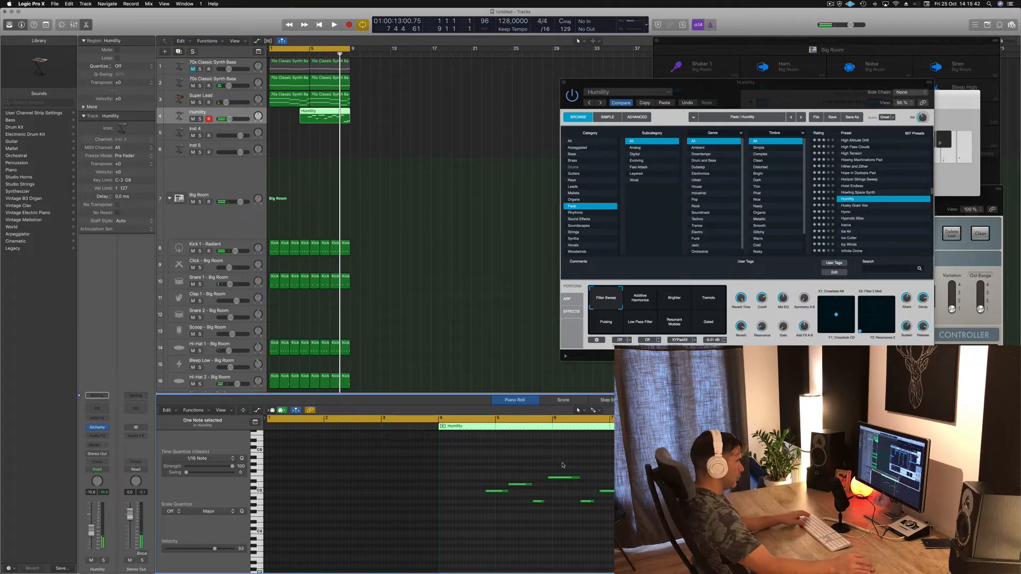
left_click_drag(488, 467, 587, 543)
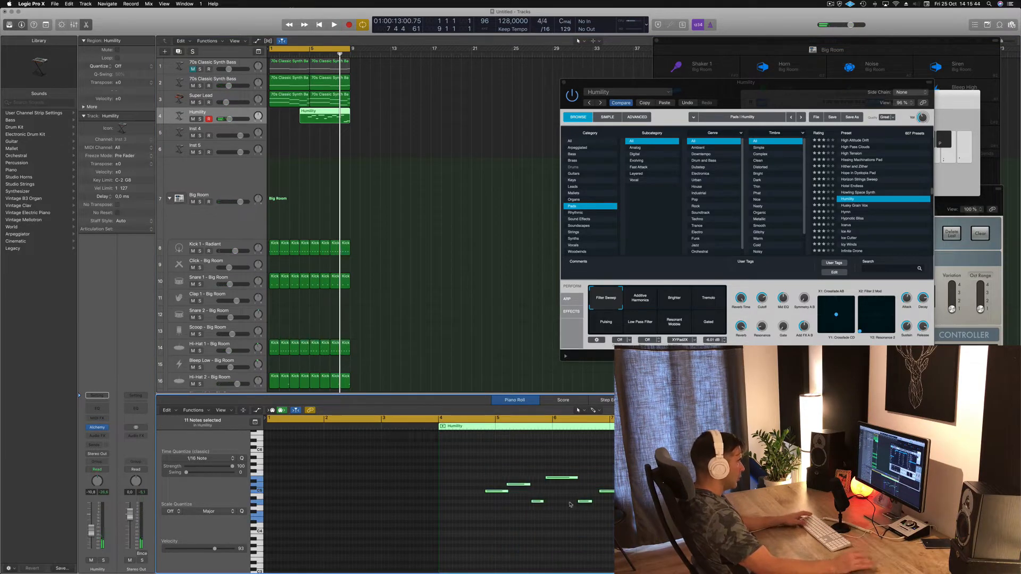
left_click_drag(558, 482, 565, 482)
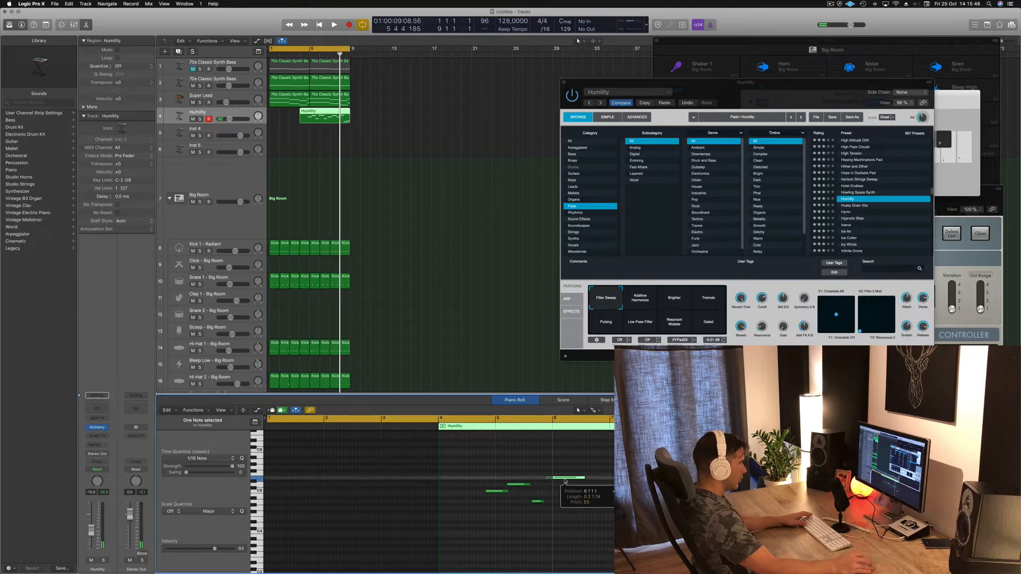
left_click_drag(484, 478, 544, 521)
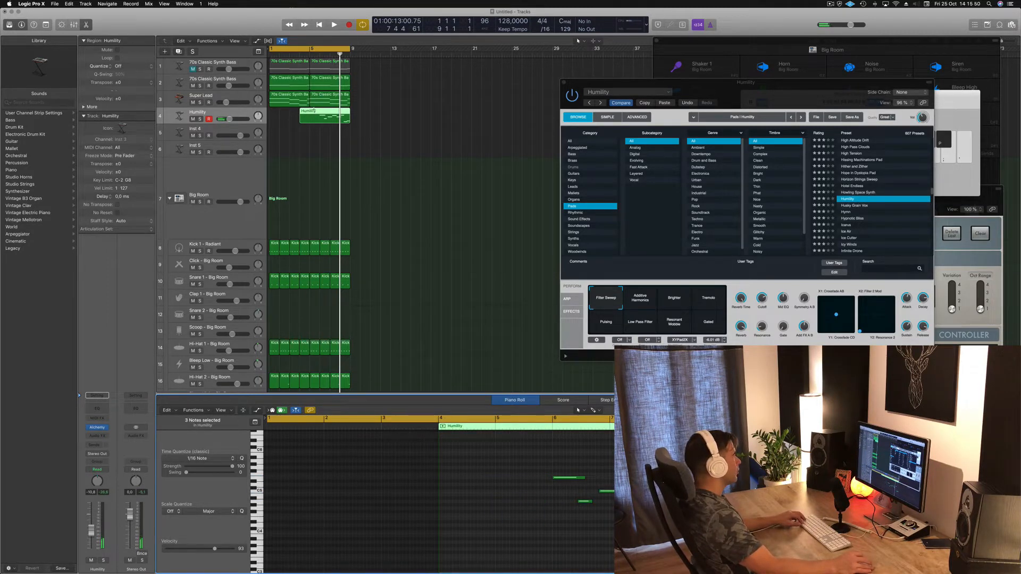
- Split the Humility region at bar 6, delete its empty first part and move the remainder to bar 1
double_click(318, 112, "super")
left_click(309, 112)
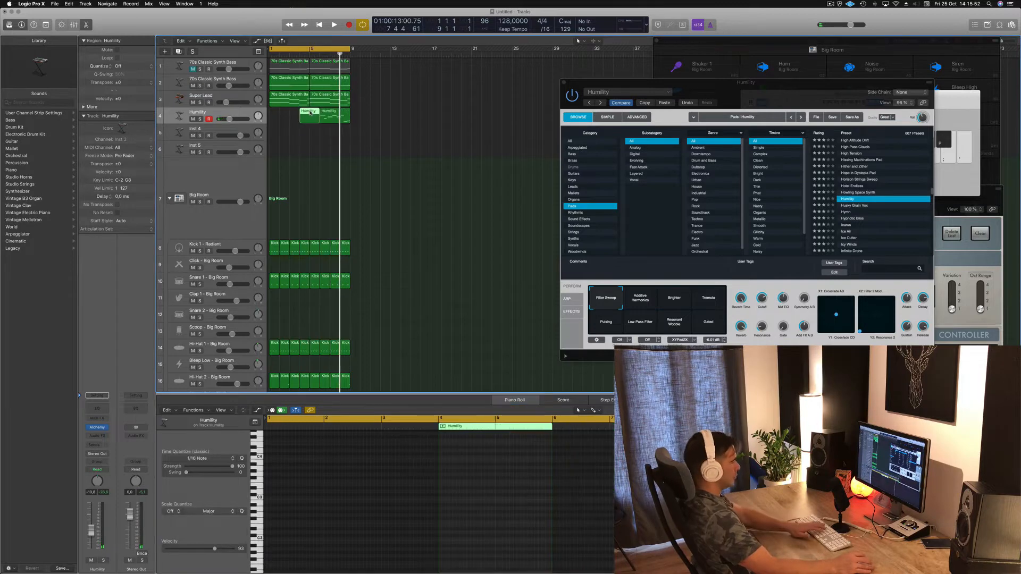
key("BackSpace")
left_click_drag(341, 115, 290, 116)
key("space")
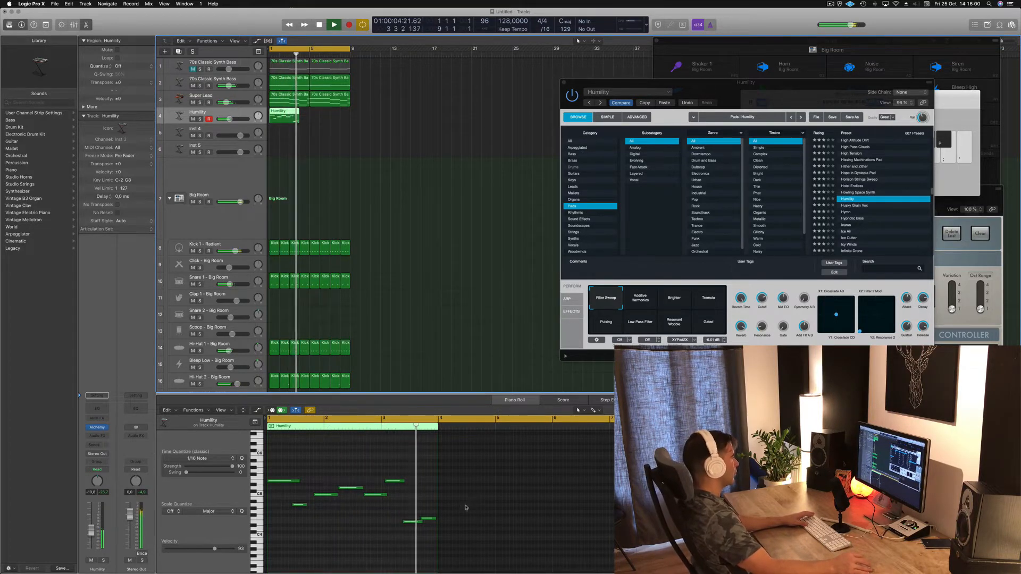
- Delete the two low closing notes of the Humility region while auditioning the phrase
left_click(429, 519)
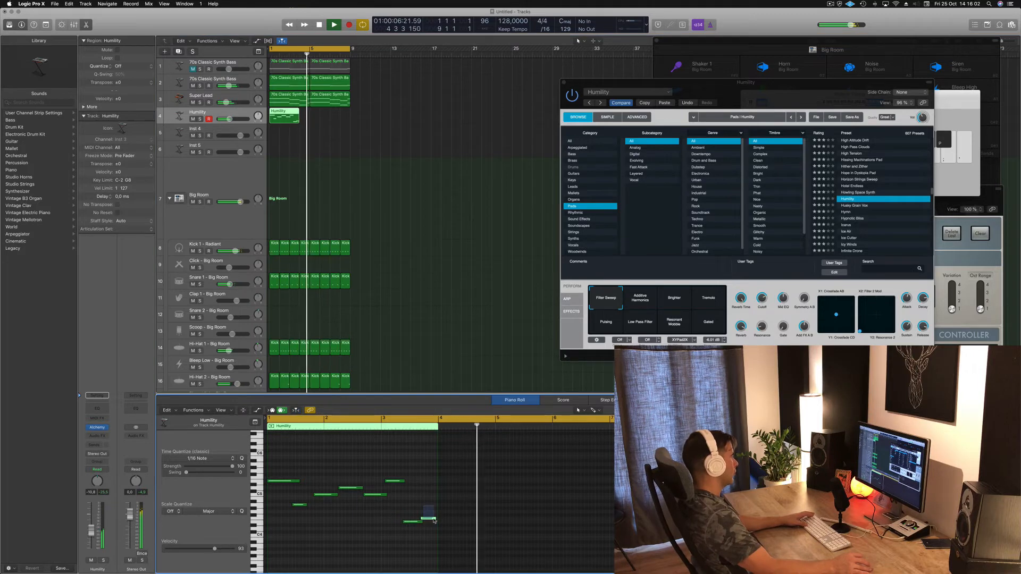
key("Delete")
key("Return")
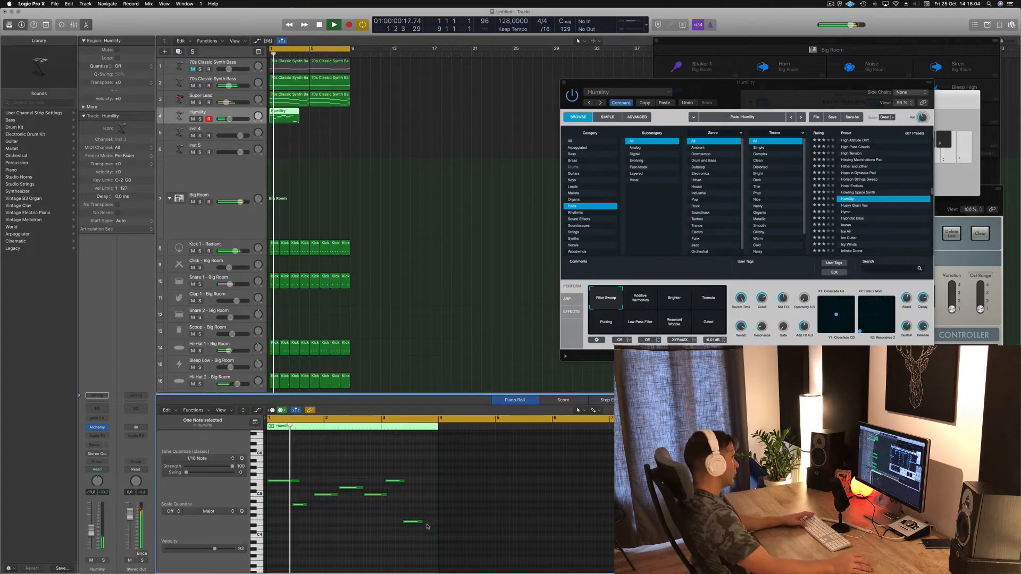
left_click_drag(424, 524, 433, 522)
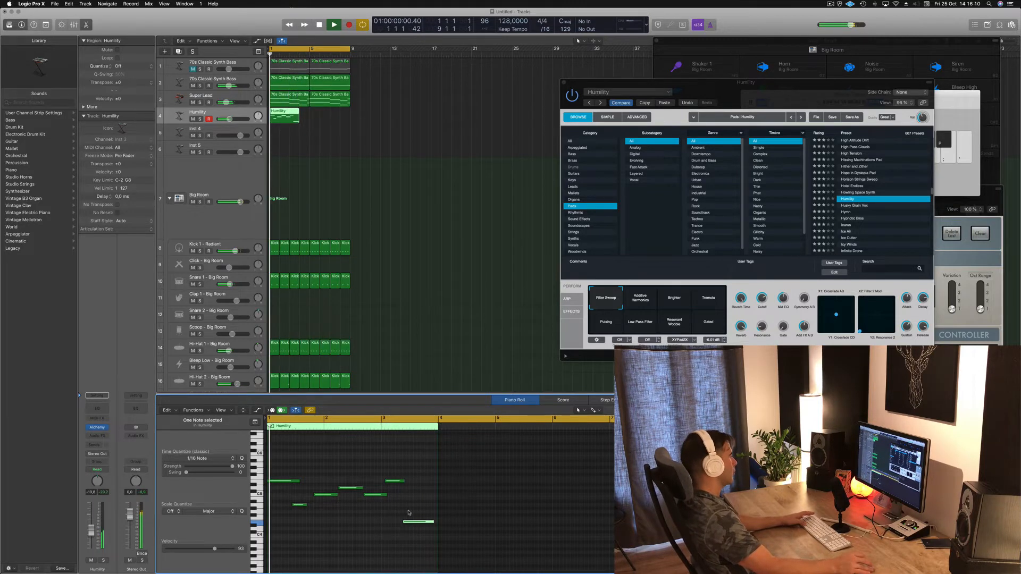
key("Delete")
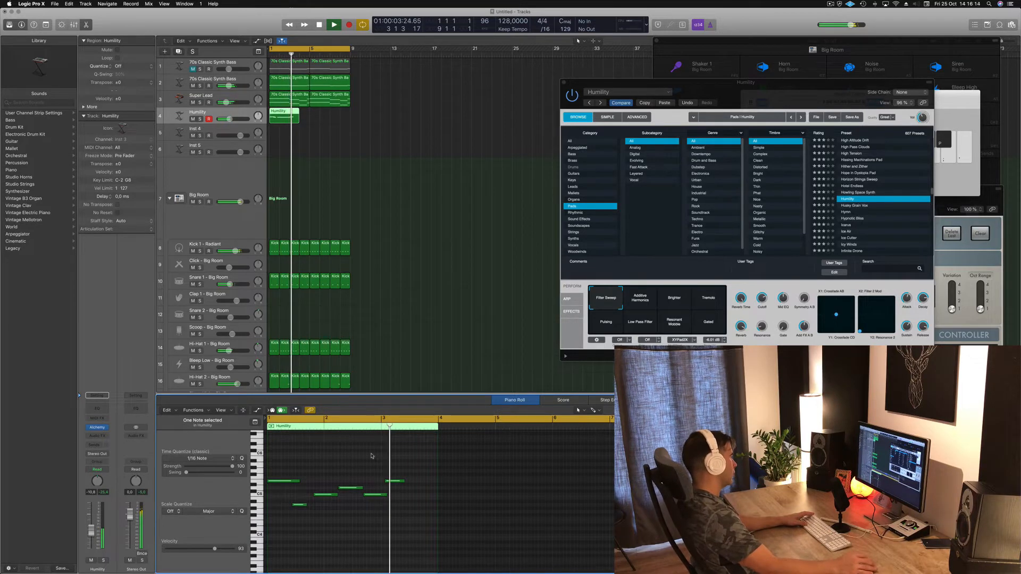
- Extend the last Humility note so it starts at bar 3 and sustains longer, and copy the region to bar 5
left_click_drag(395, 482, 417, 482)
key("space")
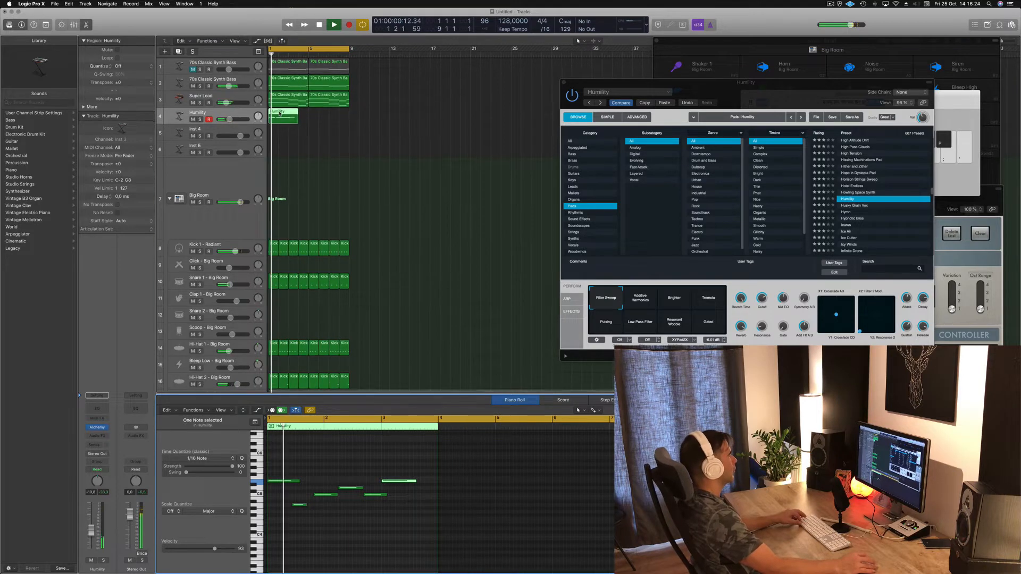
left_click_drag(281, 111, 318, 115)
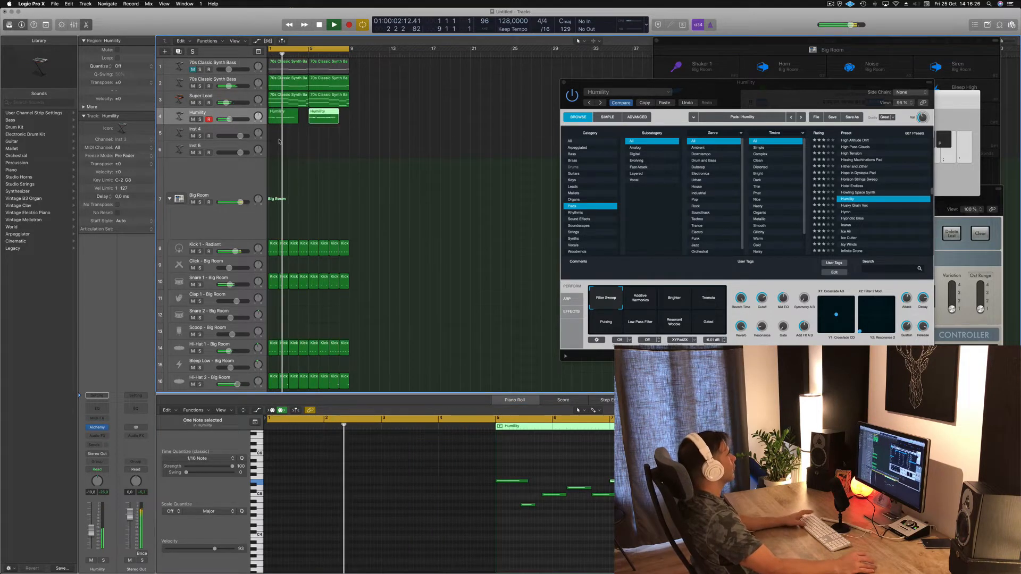
- Lower the Humility track volume to about -14.3 dB during playback
left_click(239, 129)
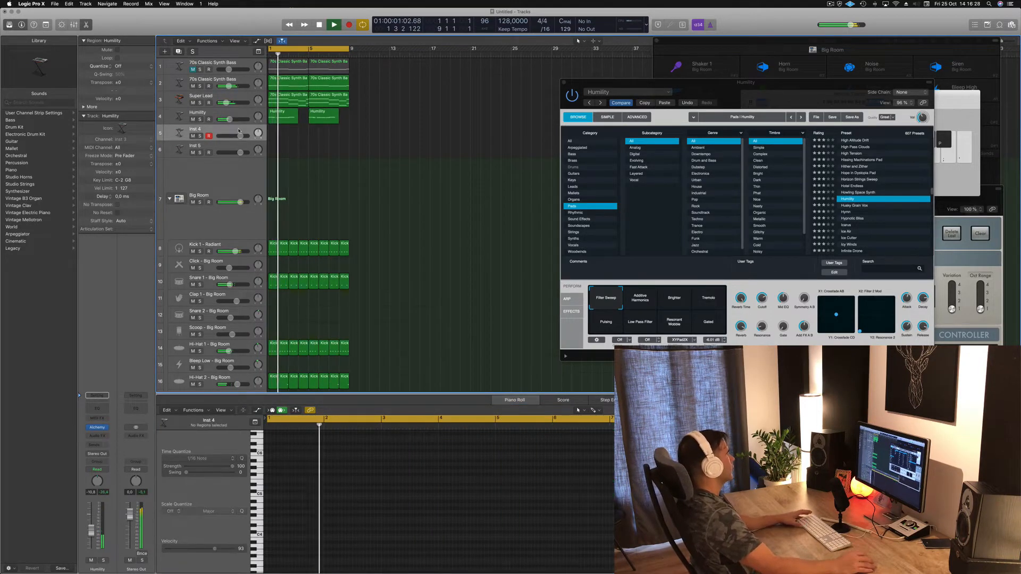
key("space")
left_click(236, 118)
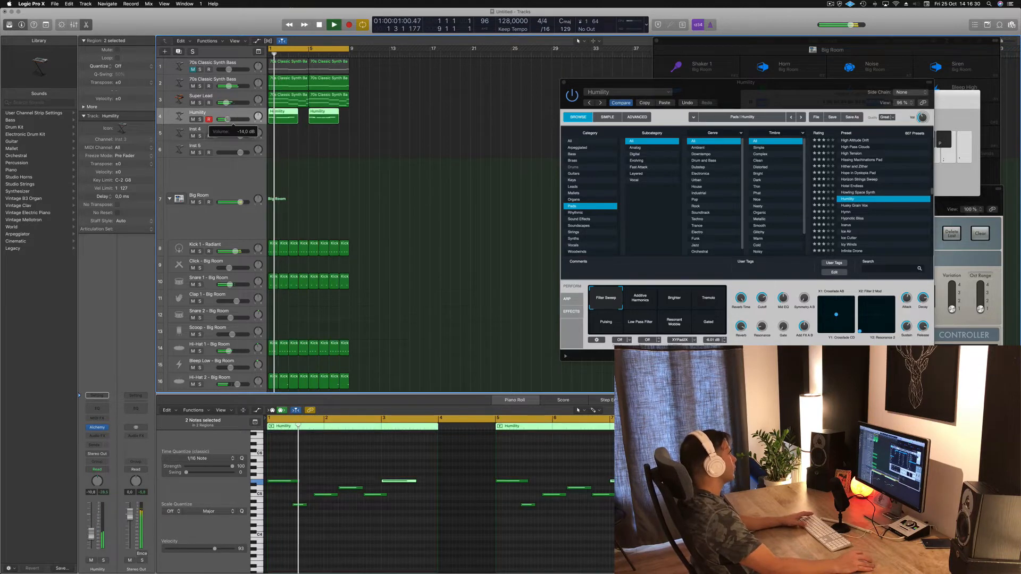
left_click_drag(227, 120, 226, 120)
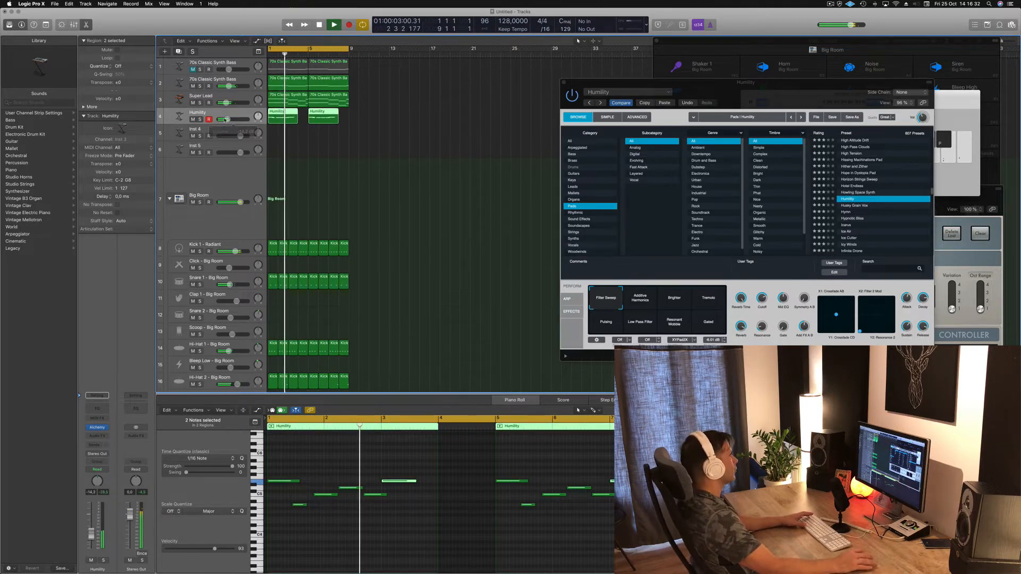
- Load the Brass preset 80s Slow Pop Sweep into Alchemy on the Inst 4 track and lower its volume to about -17.8 dB
left_click_drag(728, 91, 621, 110)
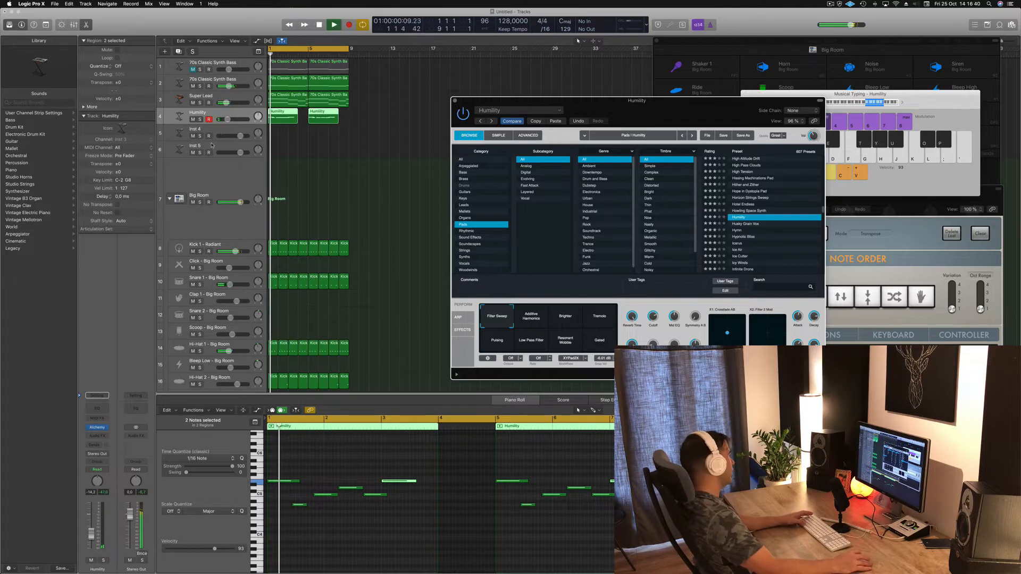
left_click(227, 133)
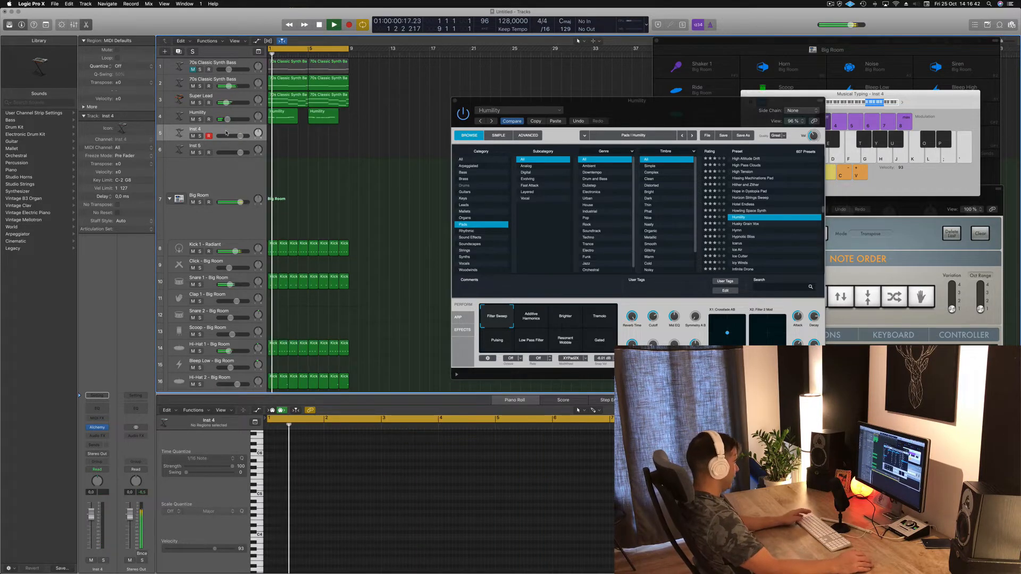
left_click(97, 427)
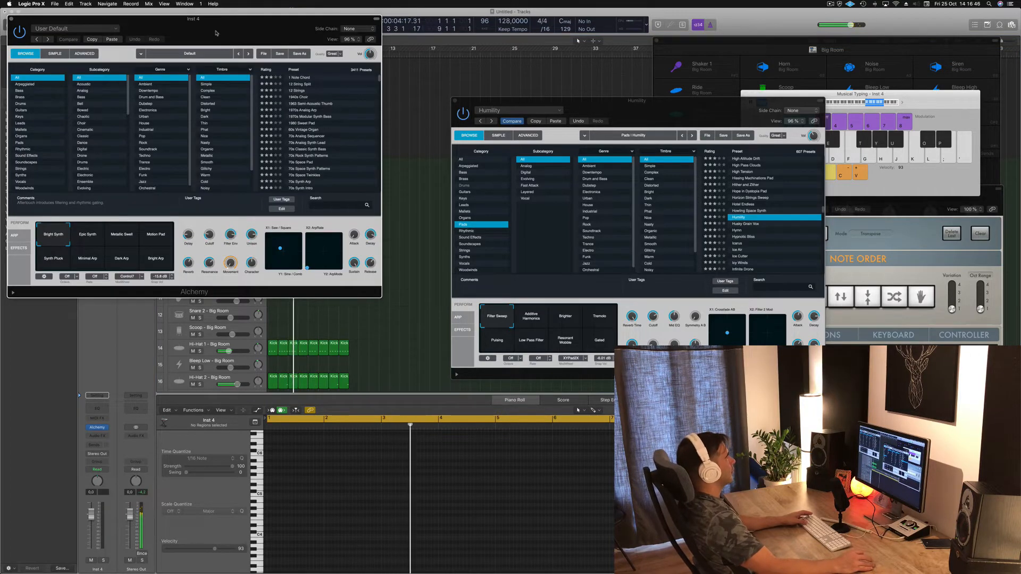
left_click_drag(215, 33, 600, 112)
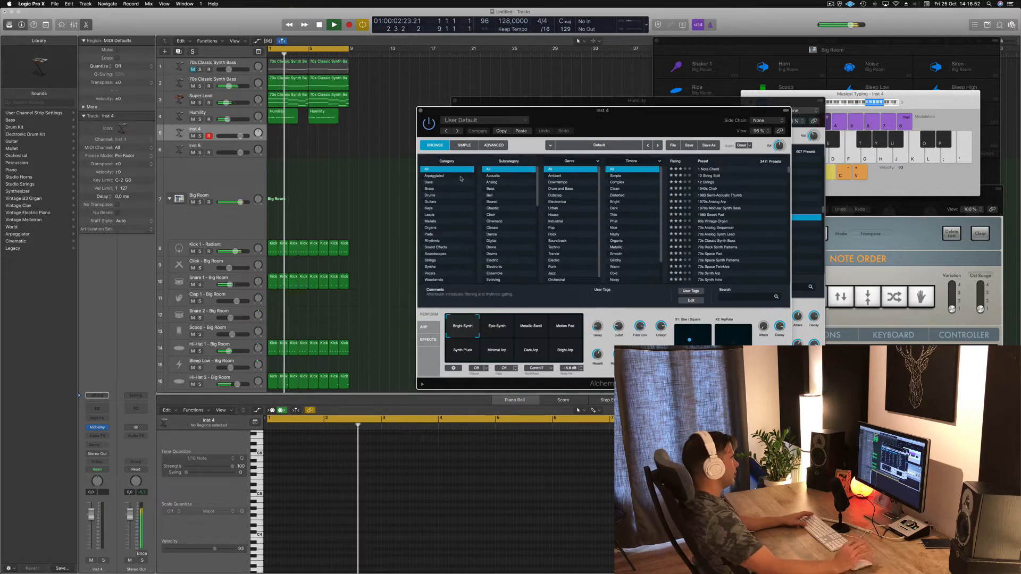
left_click(429, 189)
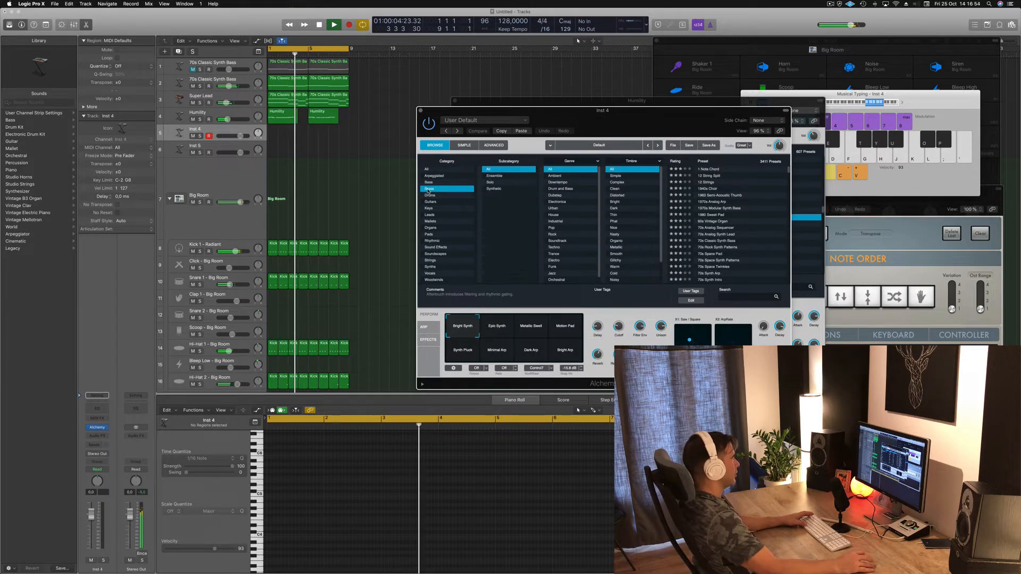
left_click(717, 176)
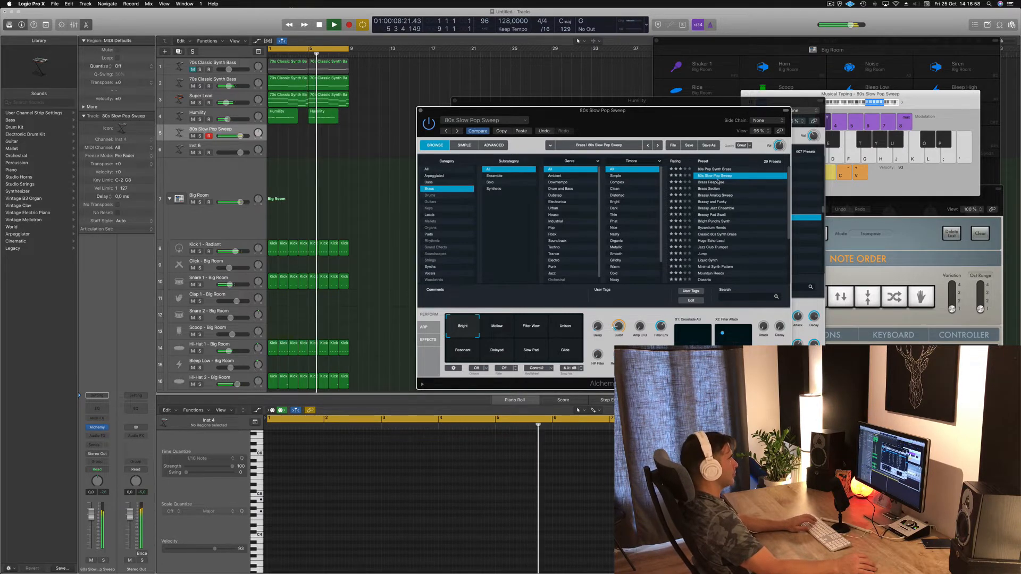
left_click_drag(91, 515, 91, 545)
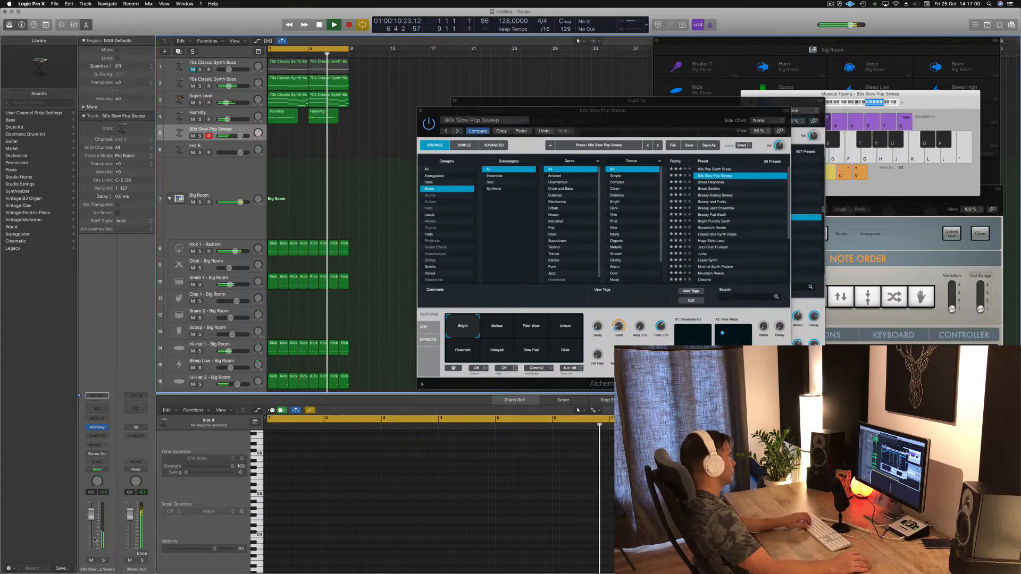
key("d")
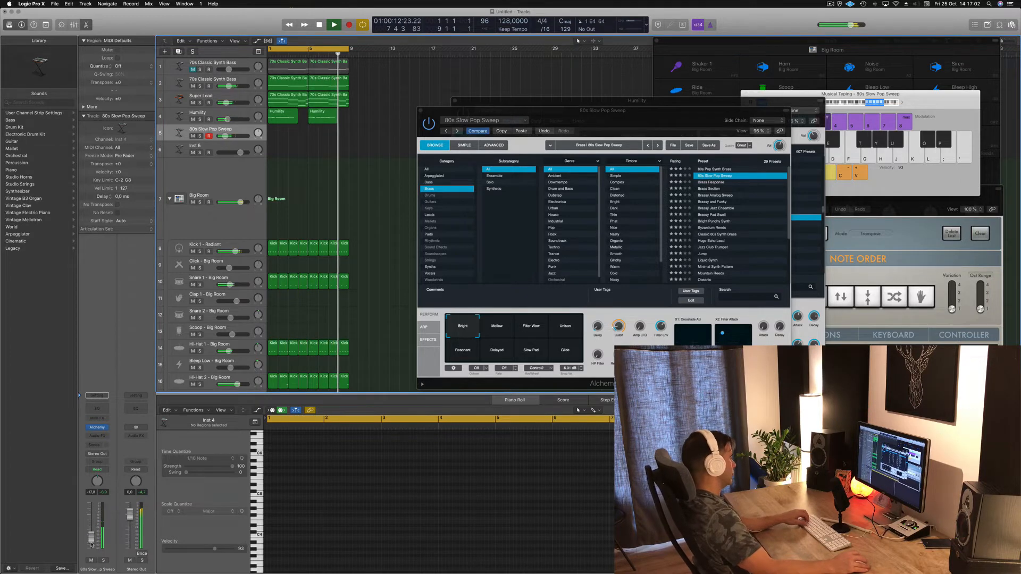
- Switch the new brass track's Alchemy preset to Brassy Jazz Ensemble and lower the Musical Typing octave to C2
left_click_drag(677, 110, 585, 138)
left_click(614, 236)
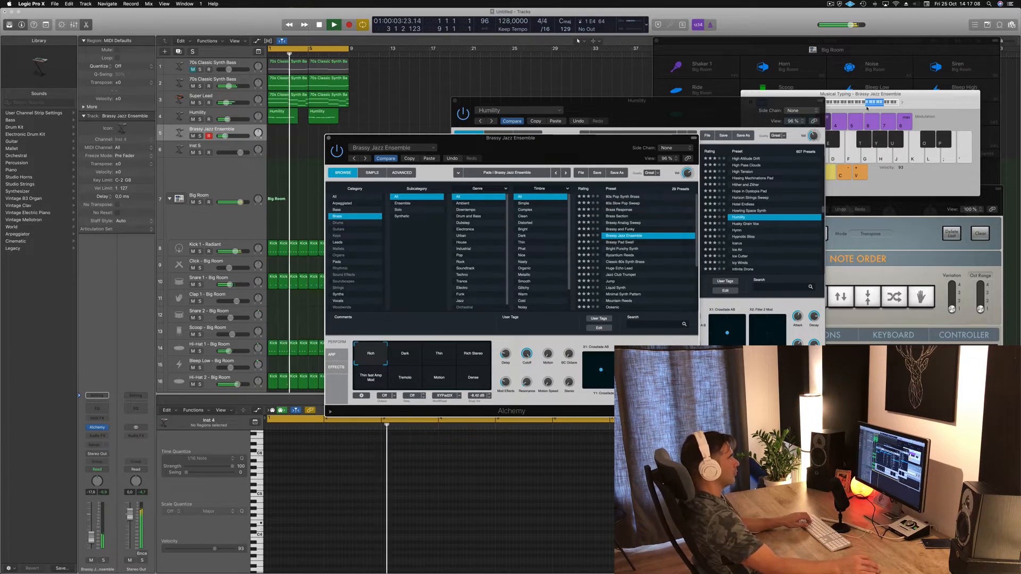
left_click(863, 105)
- Audition low notes with the Brassy Jazz Ensemble sound over the loop and raise its volume to about -9.6 dB
key("d")
key("f")
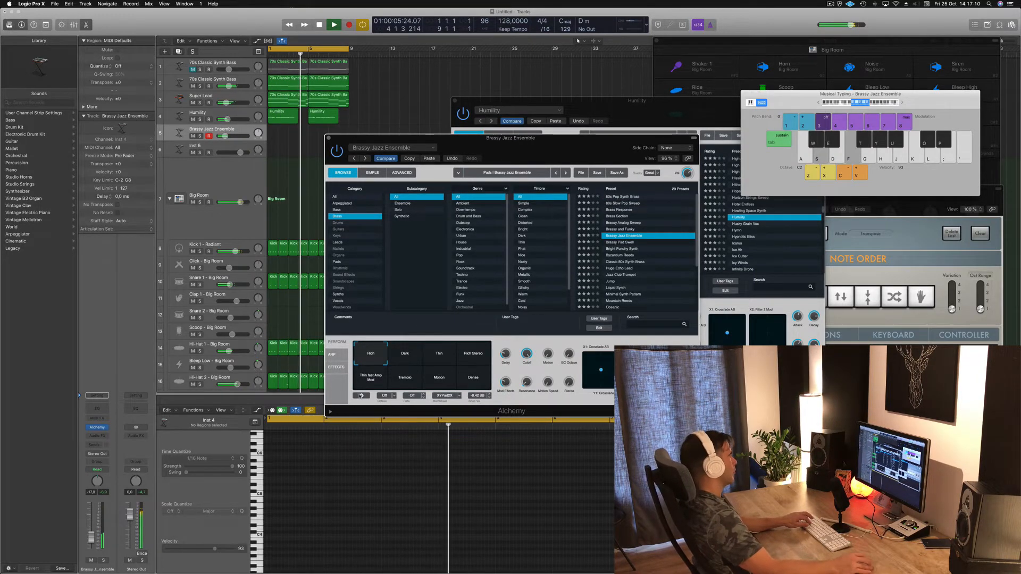
key("s")
key("f")
left_click_drag(91, 537, 91, 530)
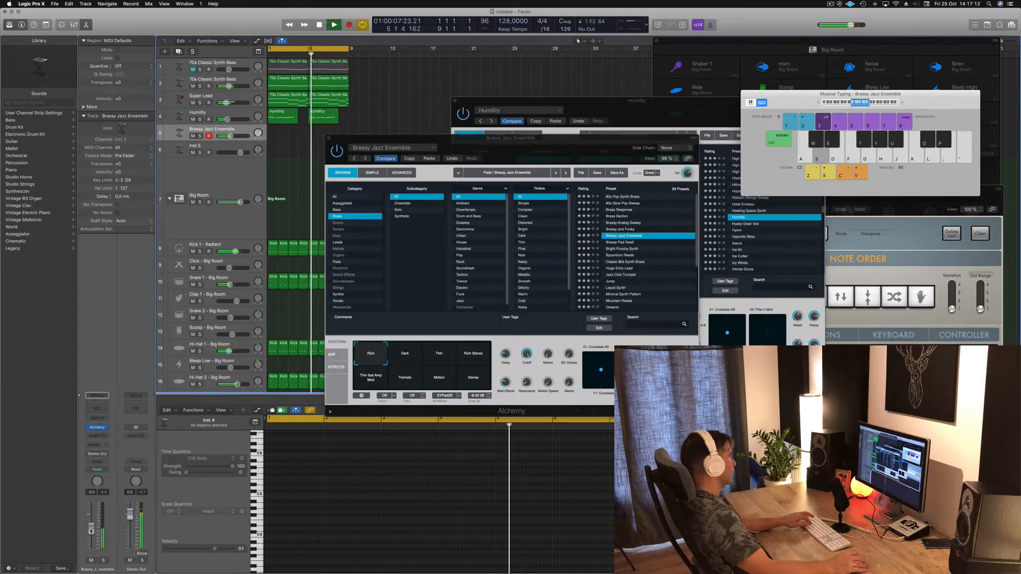
- Audition Brassy Jazz Ensemble and Bright Punchy Synth, and load the Byzantium Reeds preset into Alchemy on the brass track
key("a")
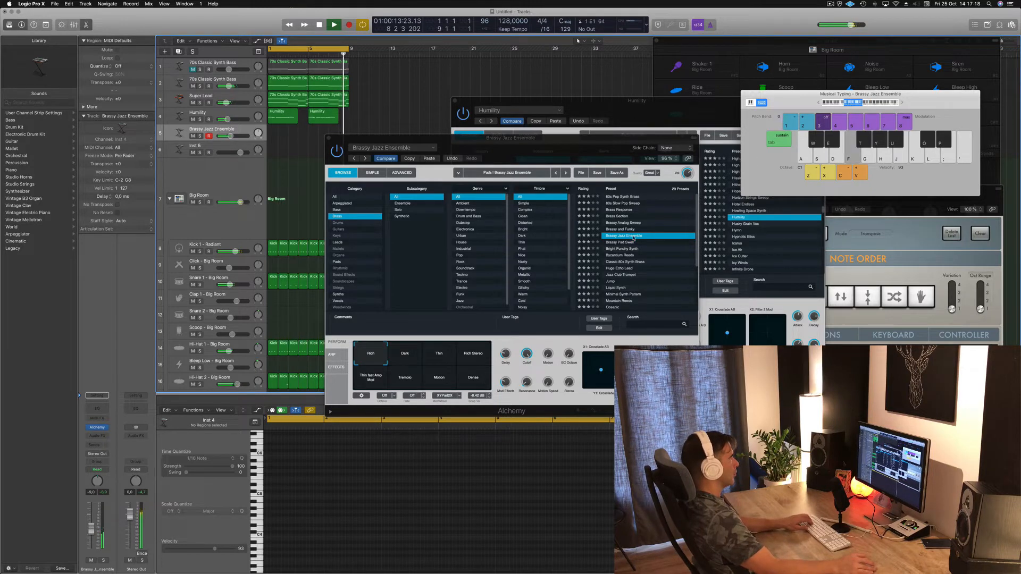
left_click(620, 249)
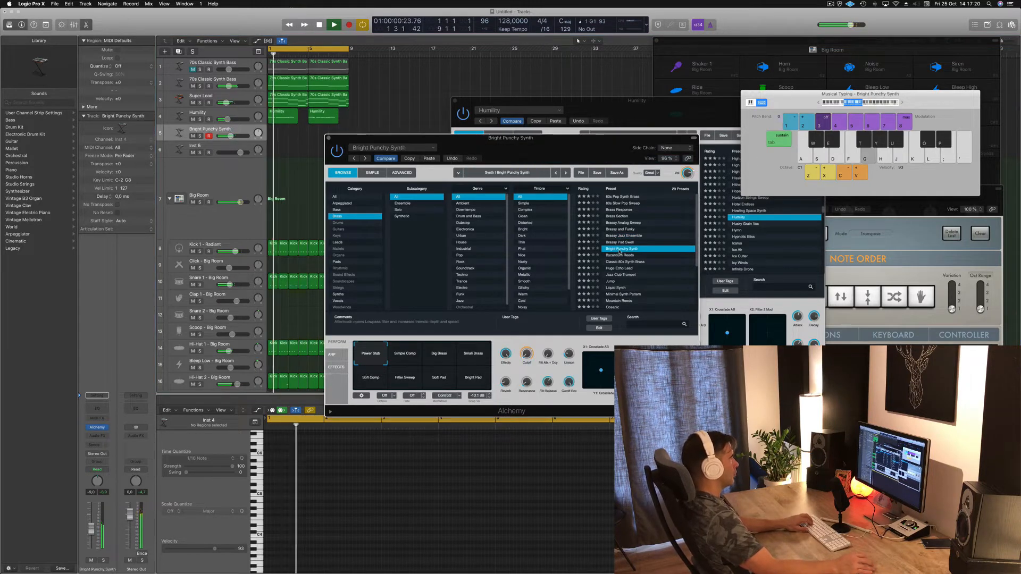
key("d")
left_click(619, 256)
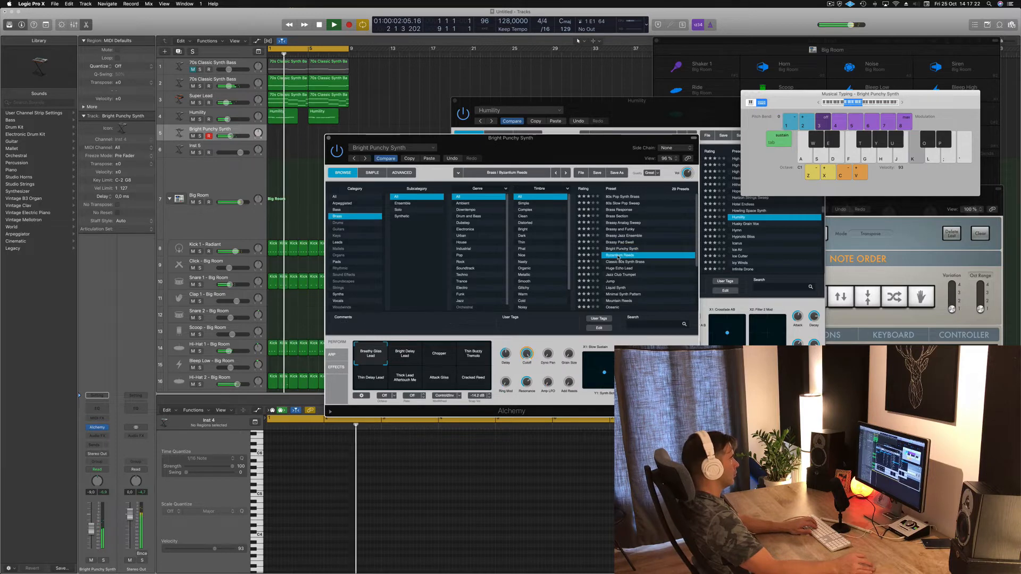
key("h")
key("apostrophe")
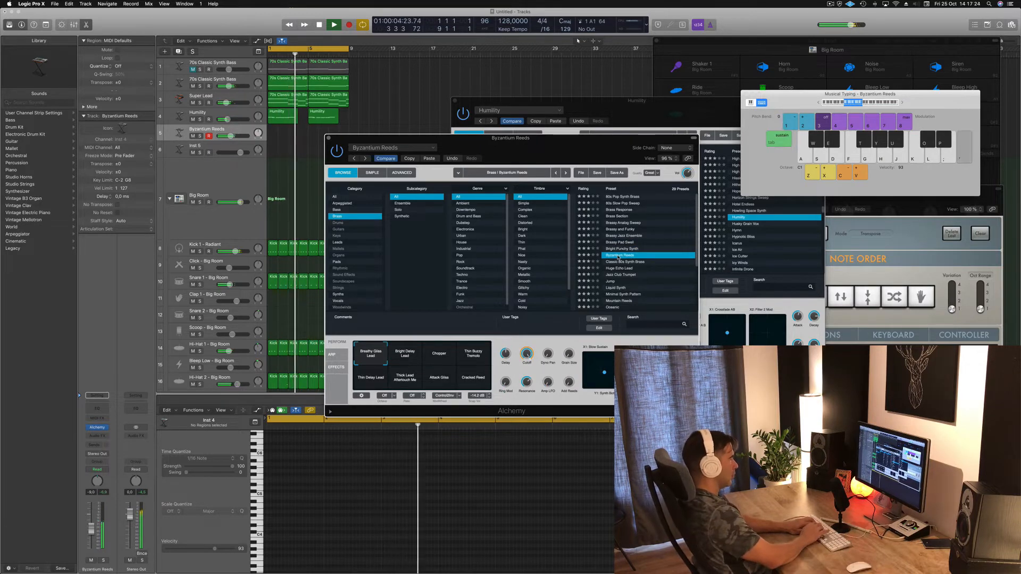
key("h")
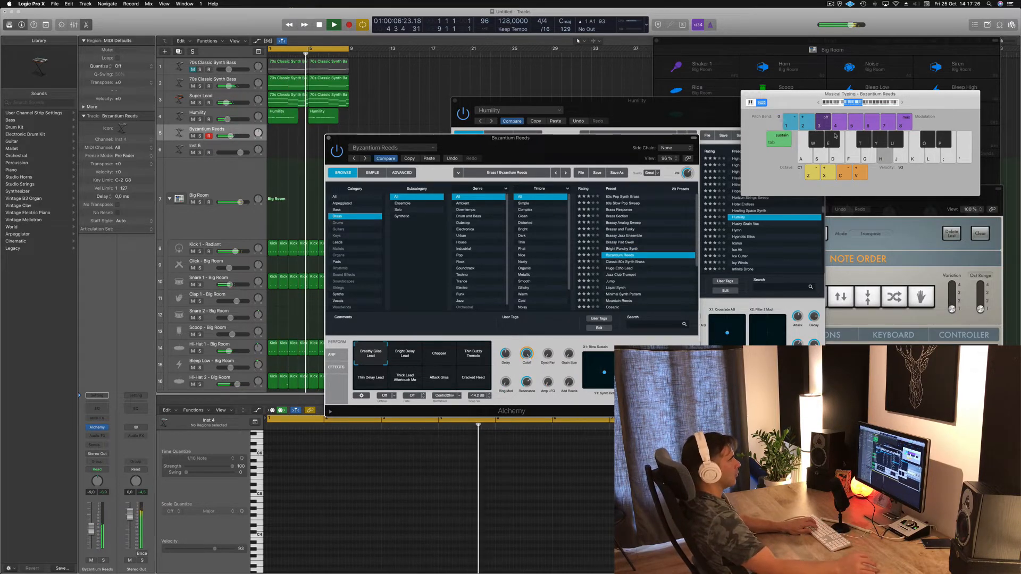
- Raise the Musical Typing octave to C4 and audition Byzantium Reeds notes over the loop
left_click(869, 105)
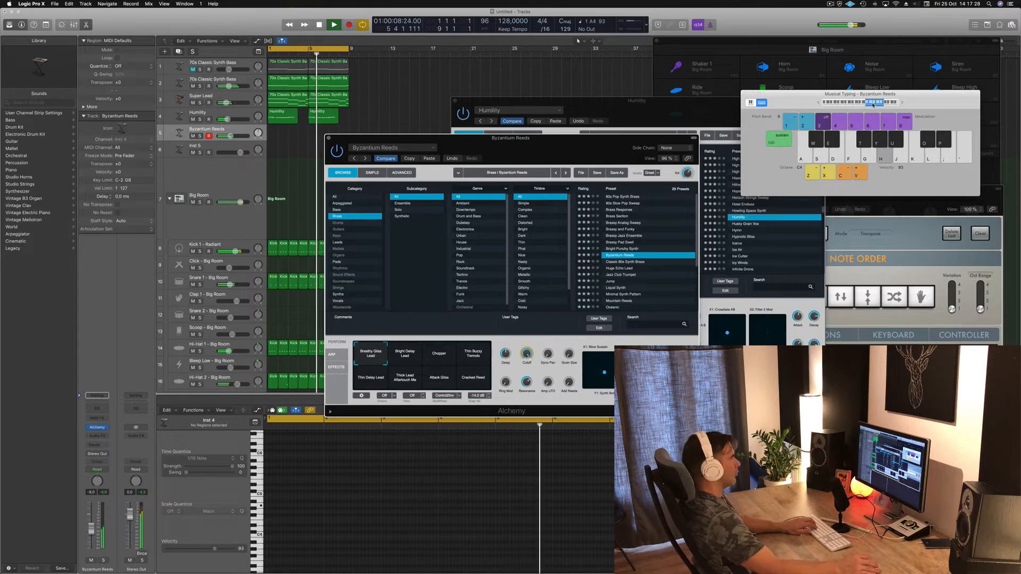
key("k")
key("f")
key("h")
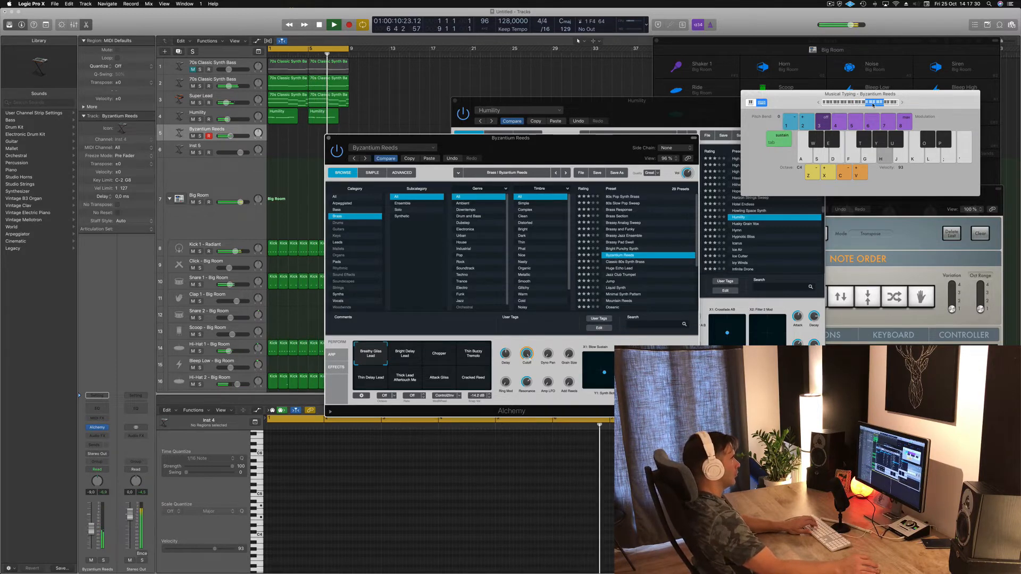
key("j")
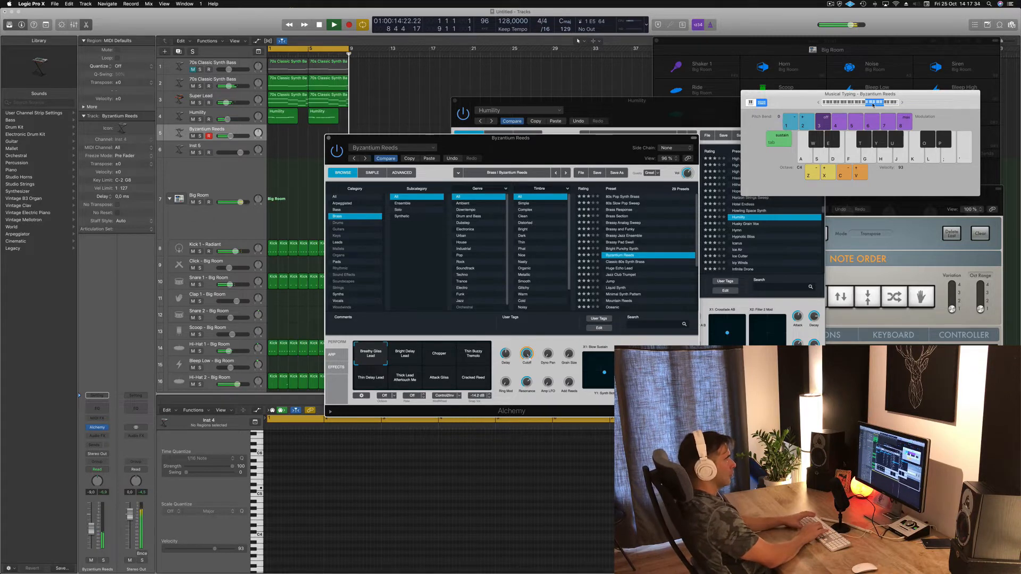
key("k")
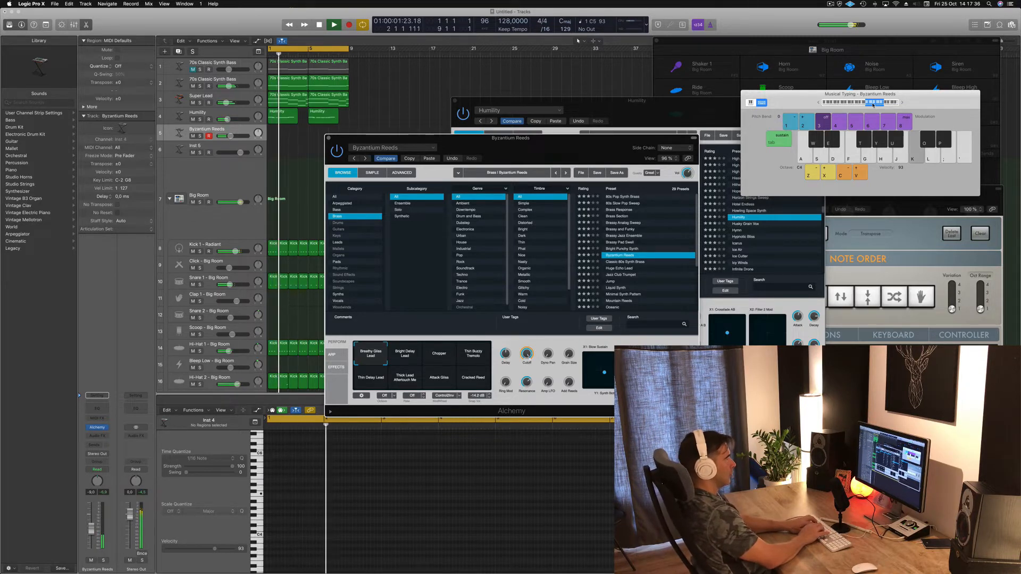
key("s")
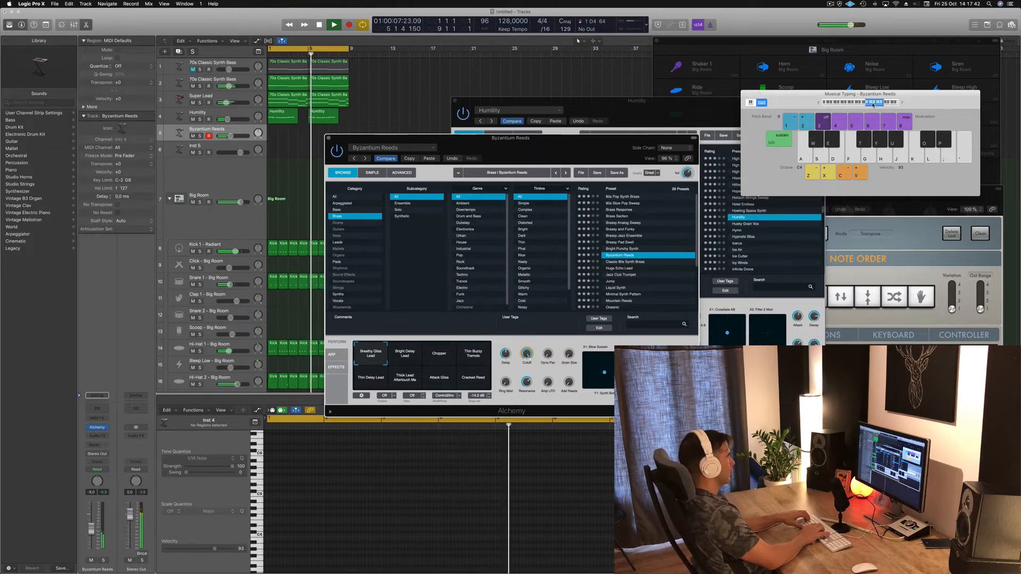
key("a")
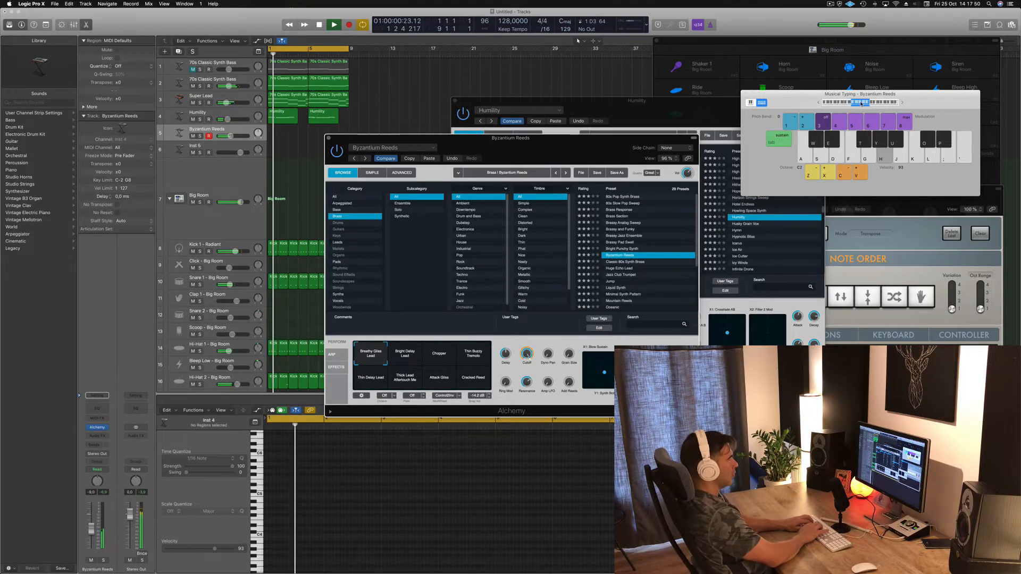
- Audition Byzantium Reeds notes over the loop in the lower C2 octave
key("j")
key("k")
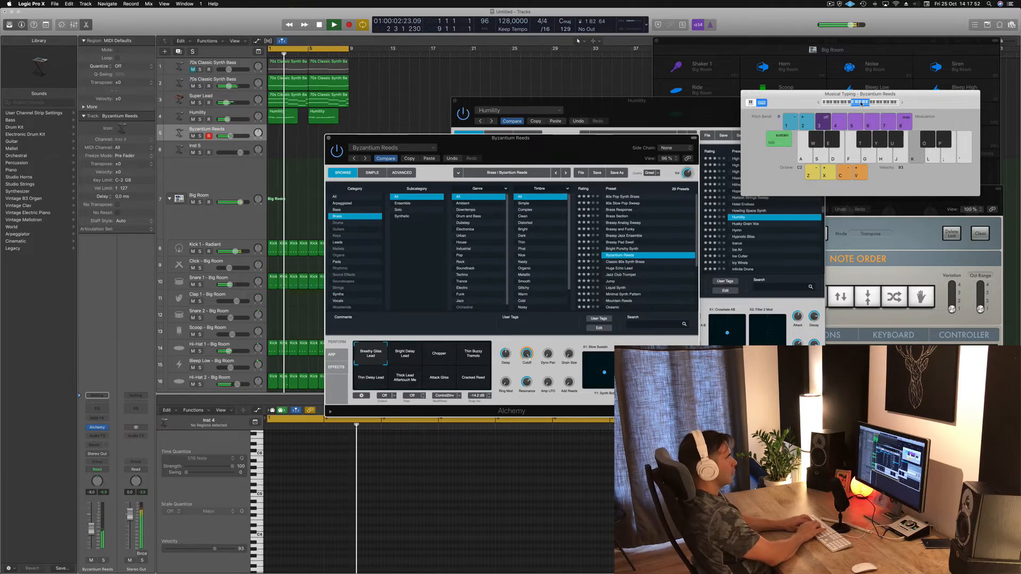
key("g")
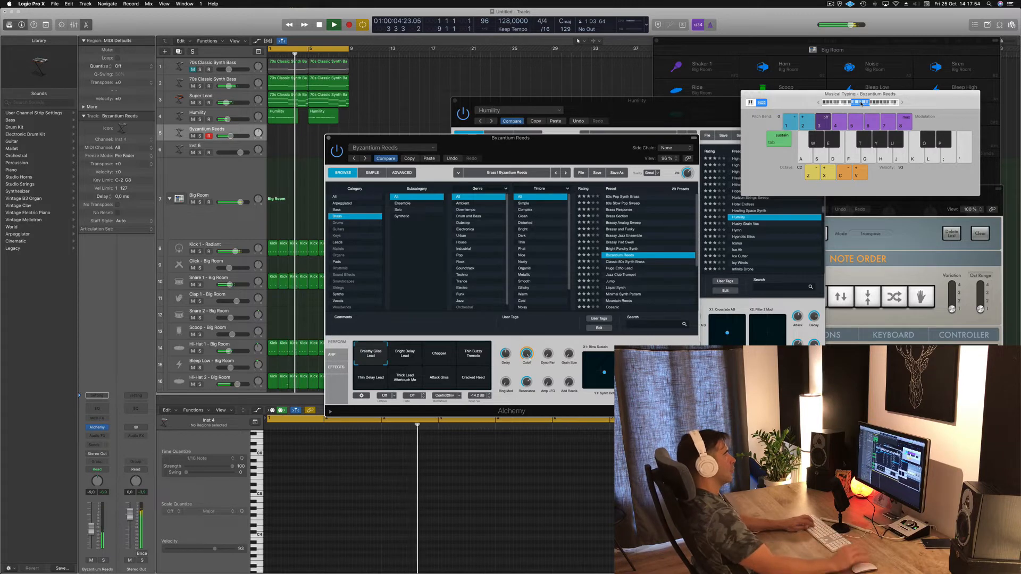
- Set the Musical Typing octave back to C4 and rehearse a short Byzantium Reeds phrase over the loop
key("x")
key("x")
key("f")
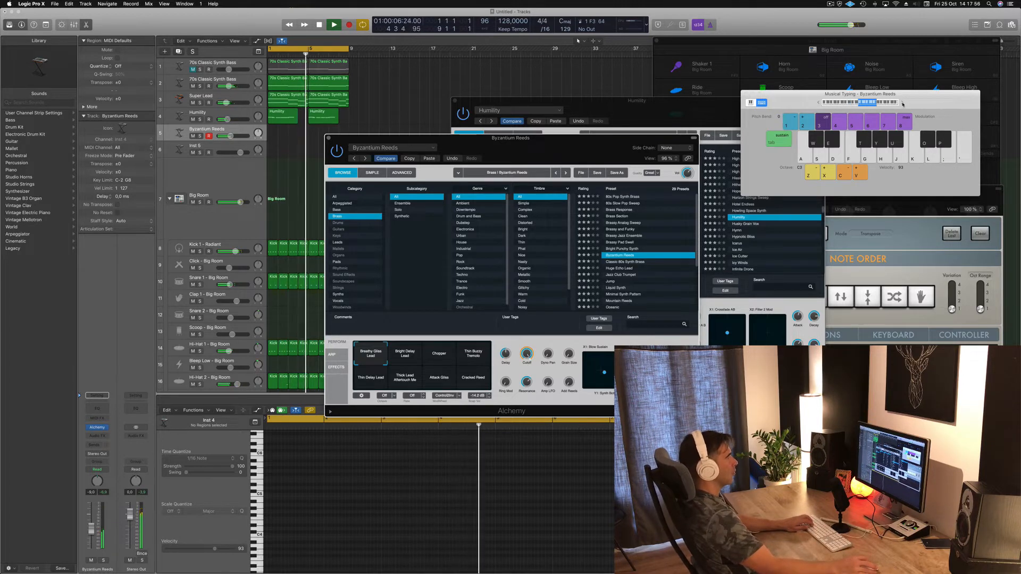
key("a")
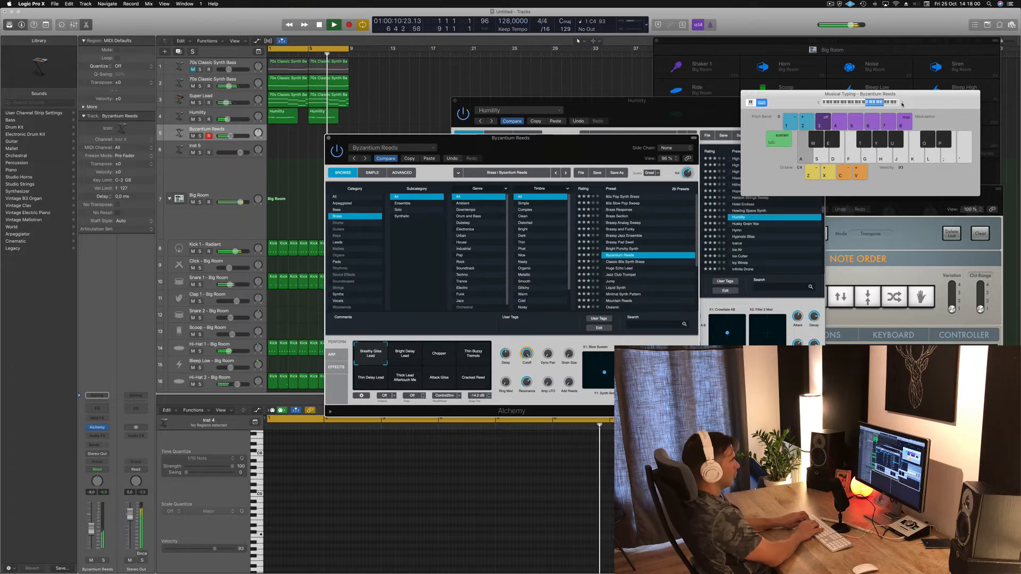
key("s")
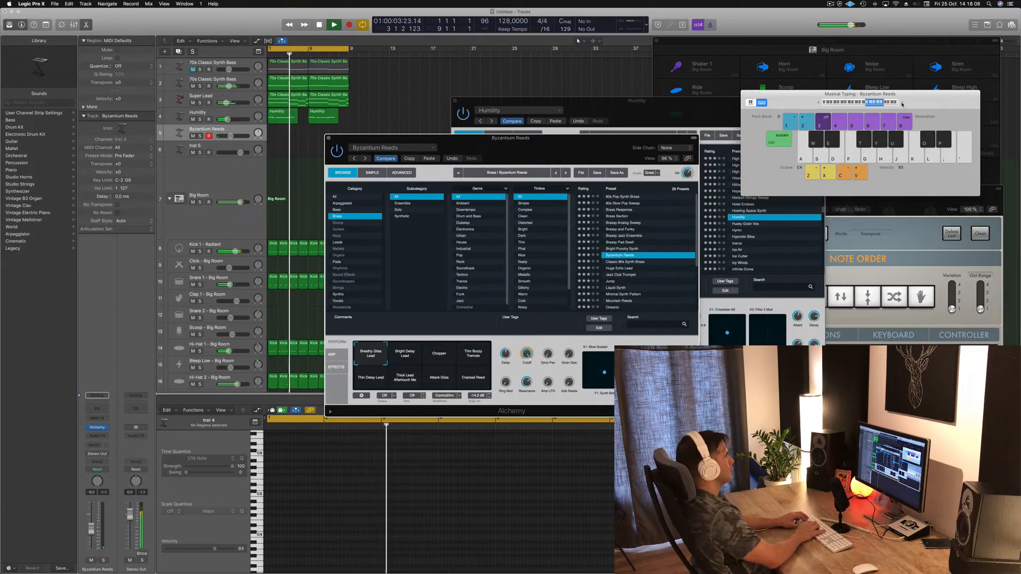
key("a")
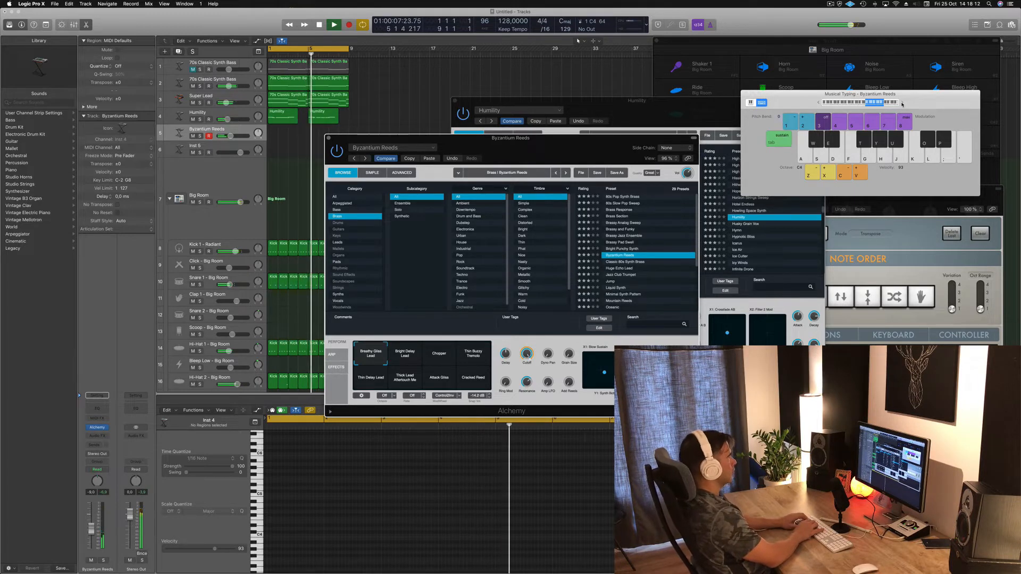
- Record a short rising phrase on the Byzantium Reeds track in bars 3–4 and 7–8 of the loop and restart playback
key("r")
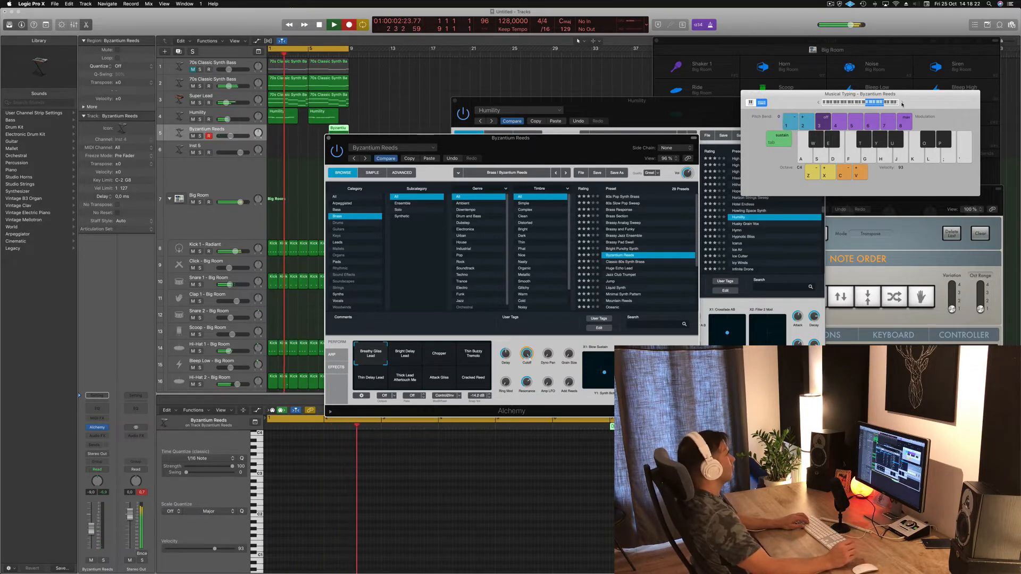
key("a")
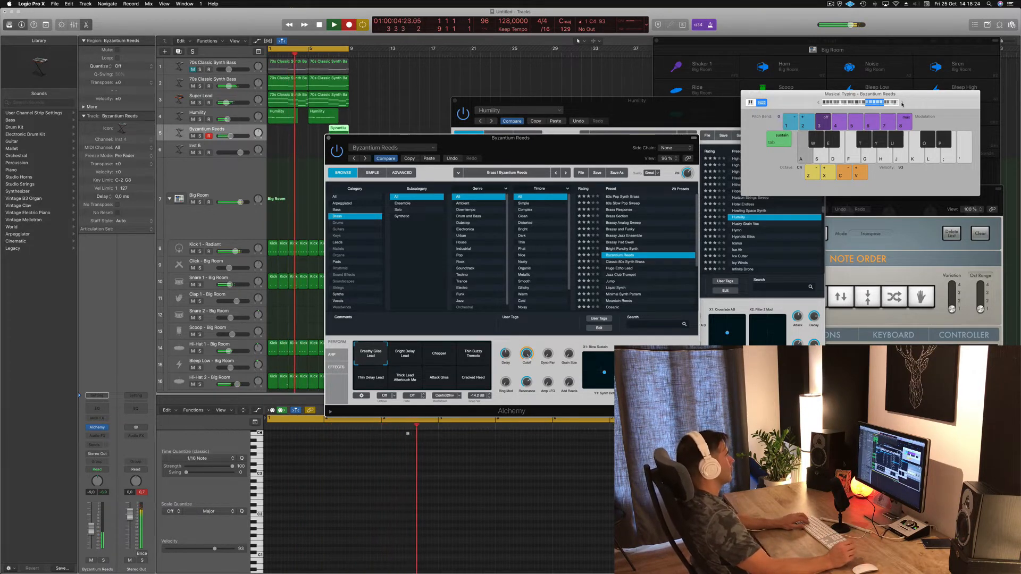
key("d")
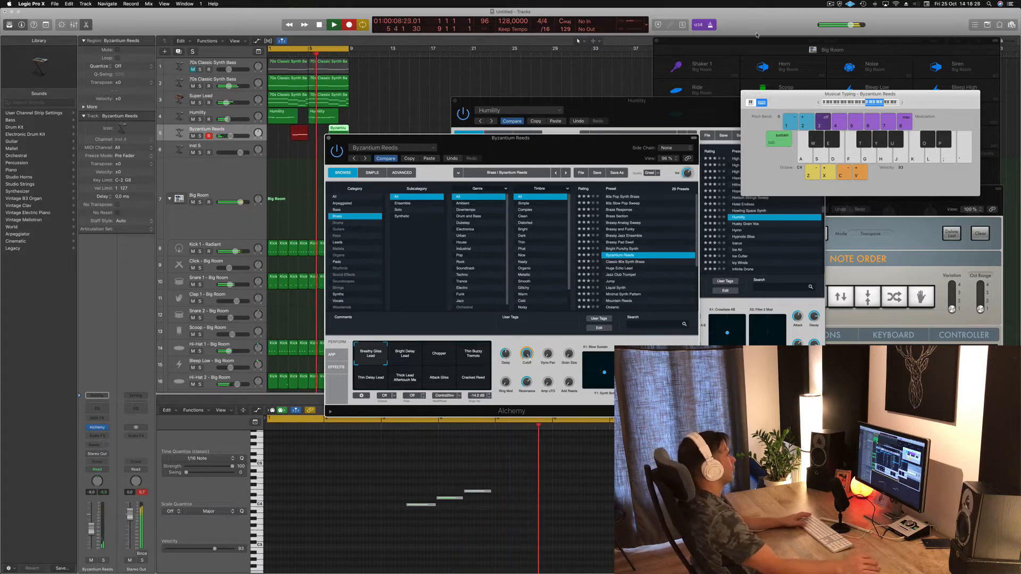
key("space")
key("space")
- Move the Alchemy window aside and shift the three recorded notes in the bar 3 reeds region slightly later
left_click_drag(531, 139, 685, 129)
left_click_drag(321, 128, 276, 154)
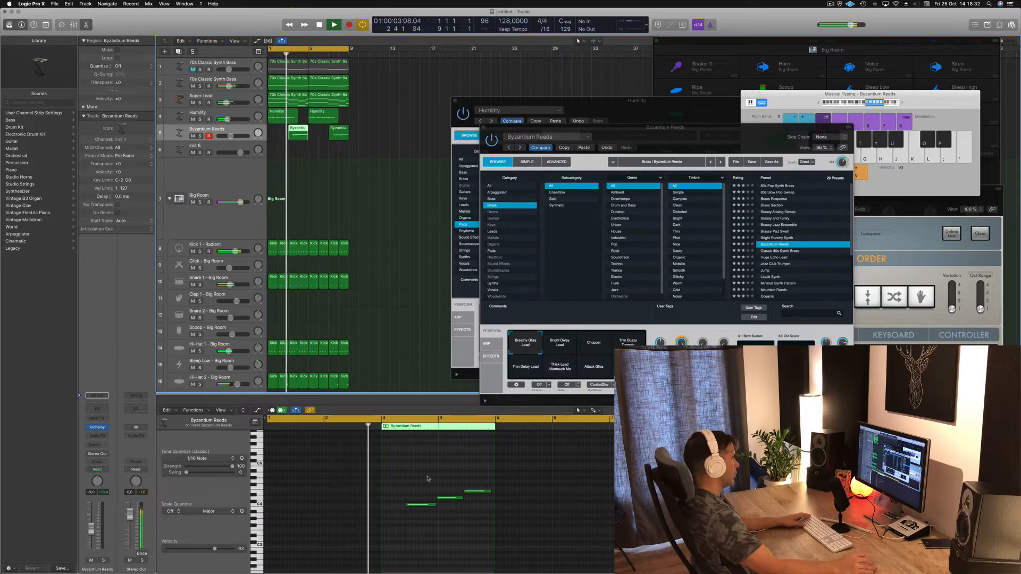
left_click_drag(406, 469, 470, 530)
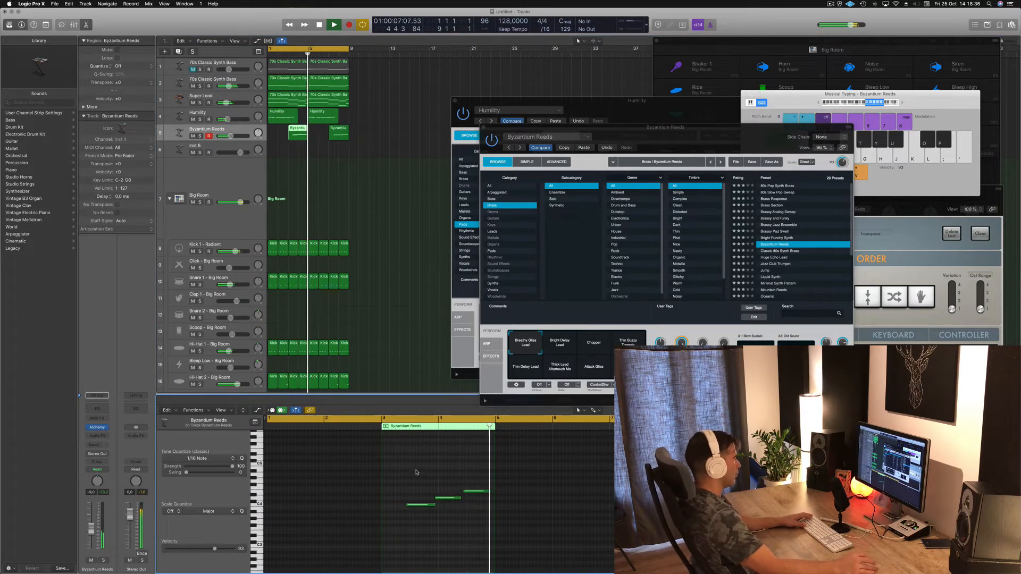
left_click_drag(400, 474, 489, 515)
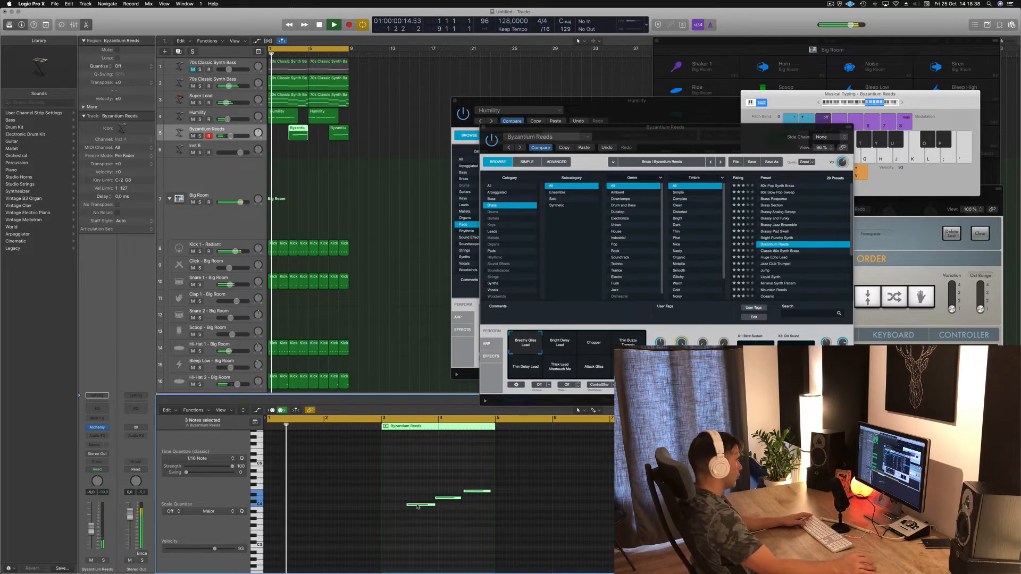
left_click_drag(418, 504, 422, 505)
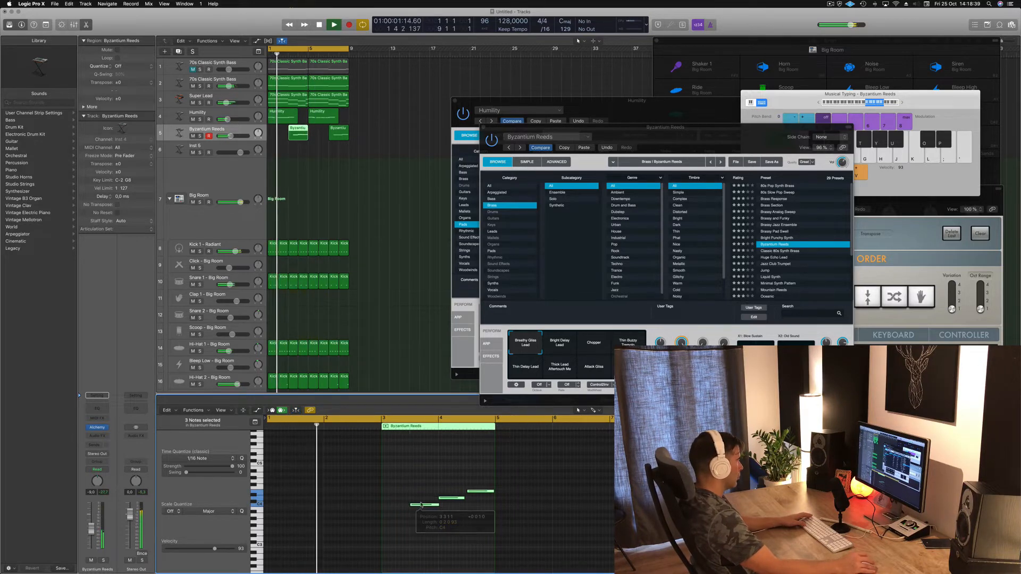
- Delete the Byzantium Reeds region at bar 3 and replace it with a copy of the bar 7 region
left_click(338, 133)
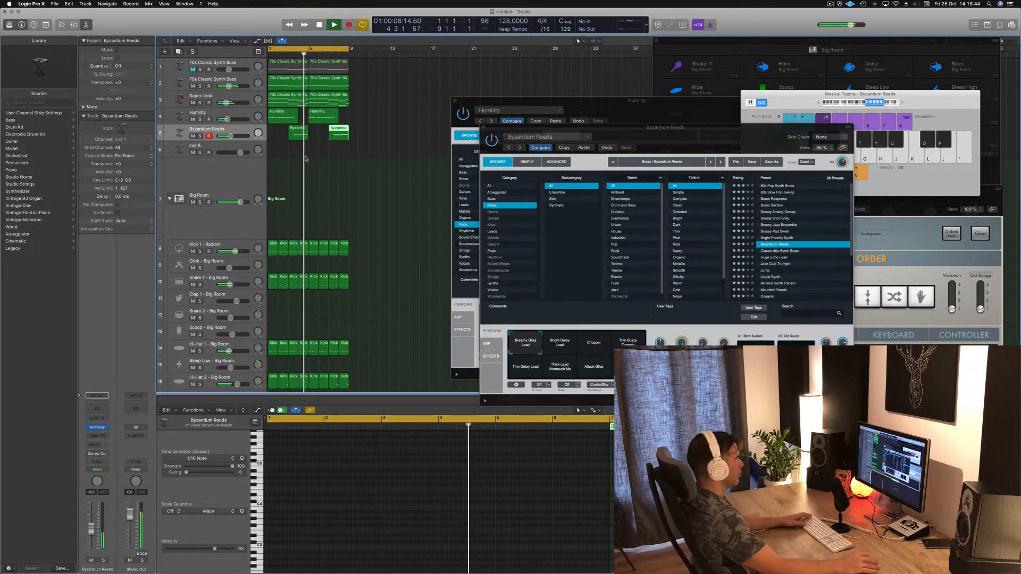
left_click(301, 135)
key("Delete")
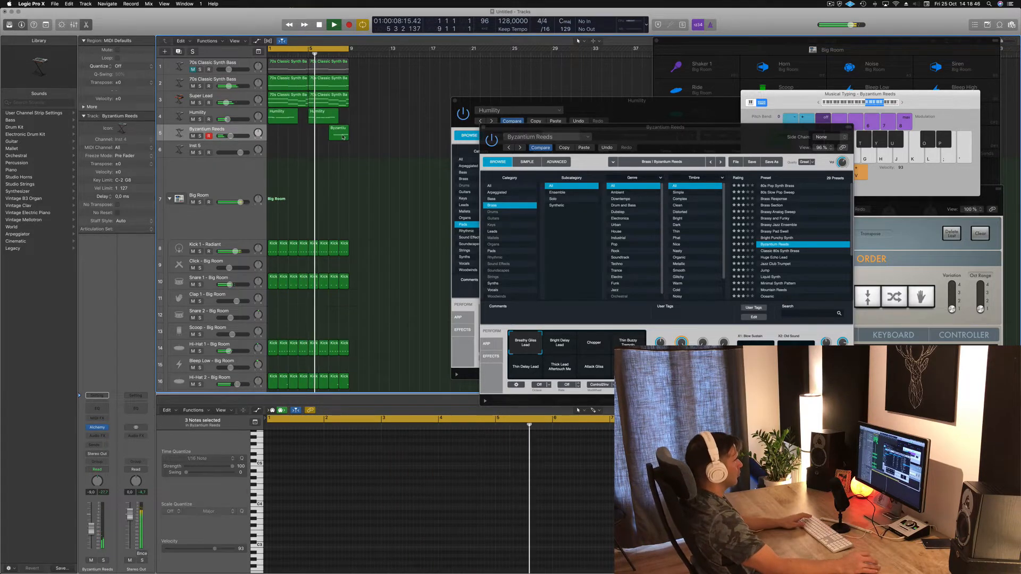
left_click(343, 137)
left_click_drag(628, 473, 718, 519)
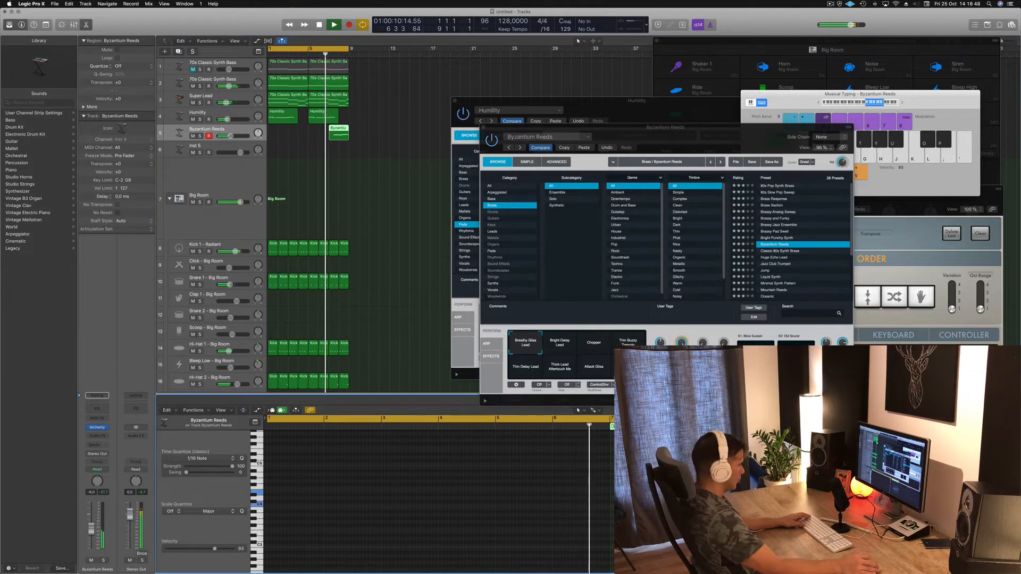
key("Delete")
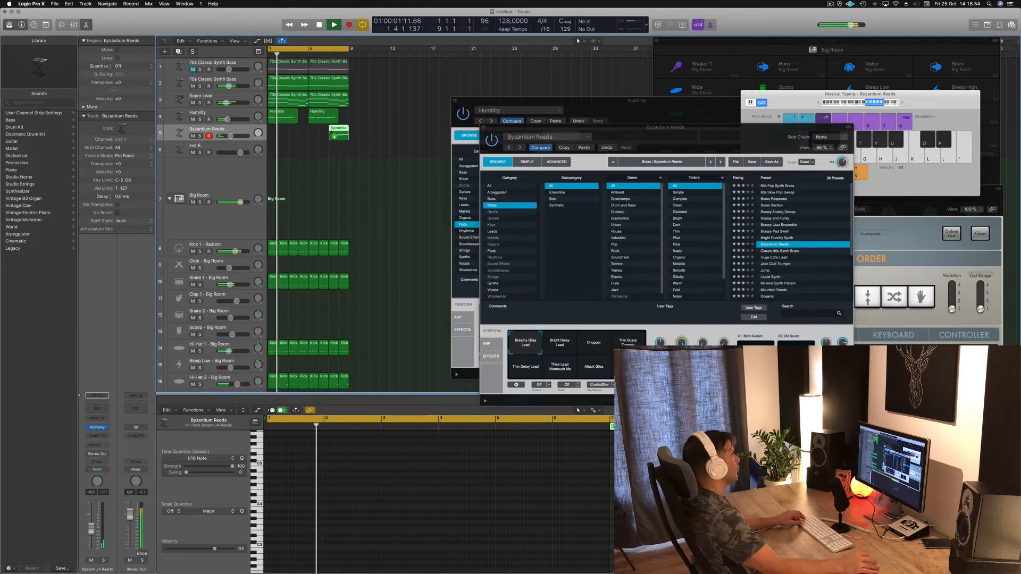
left_click_drag(332, 131, 291, 132)
left_click(304, 161)
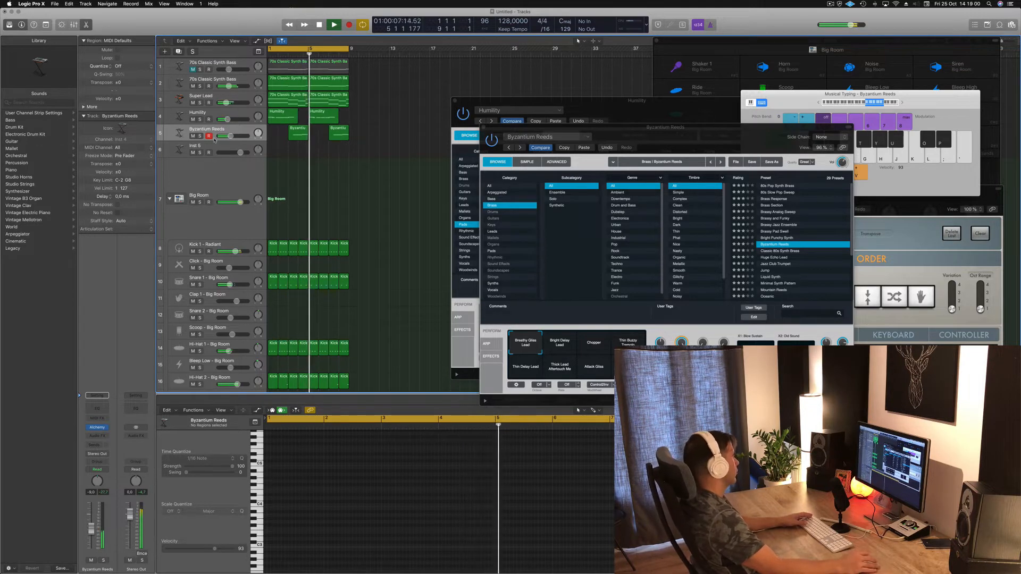
- Open Alchemy on the Inst 5 track and filter its preset browser to the Mallets category
left_click(223, 152)
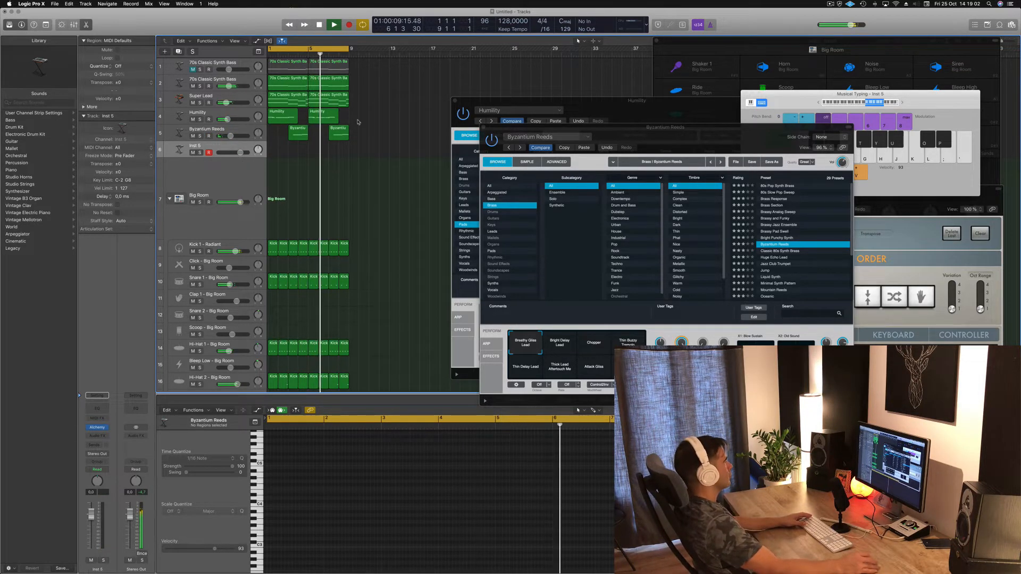
left_click(96, 428)
left_click_drag(231, 30, 733, 155)
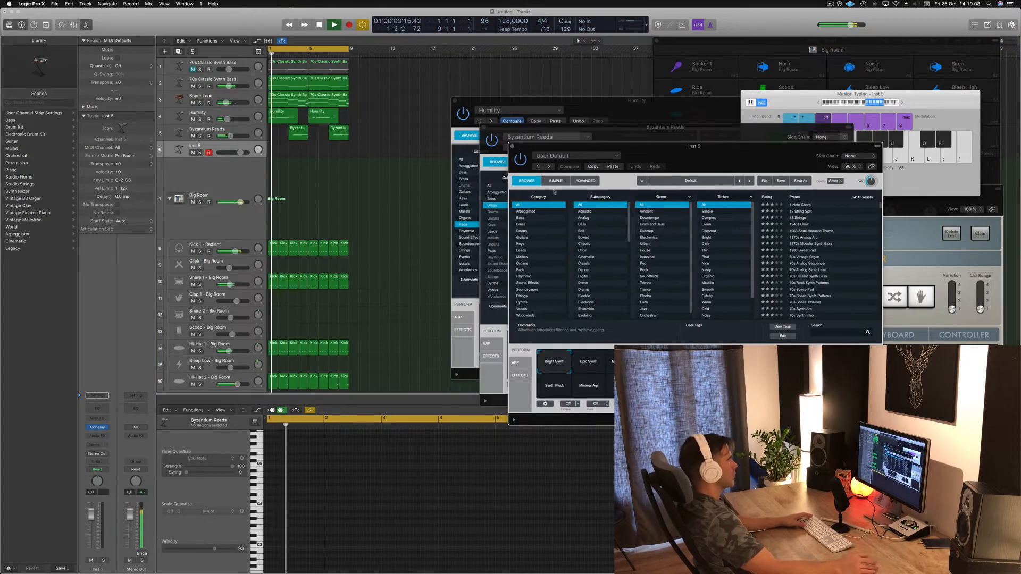
left_click(524, 256)
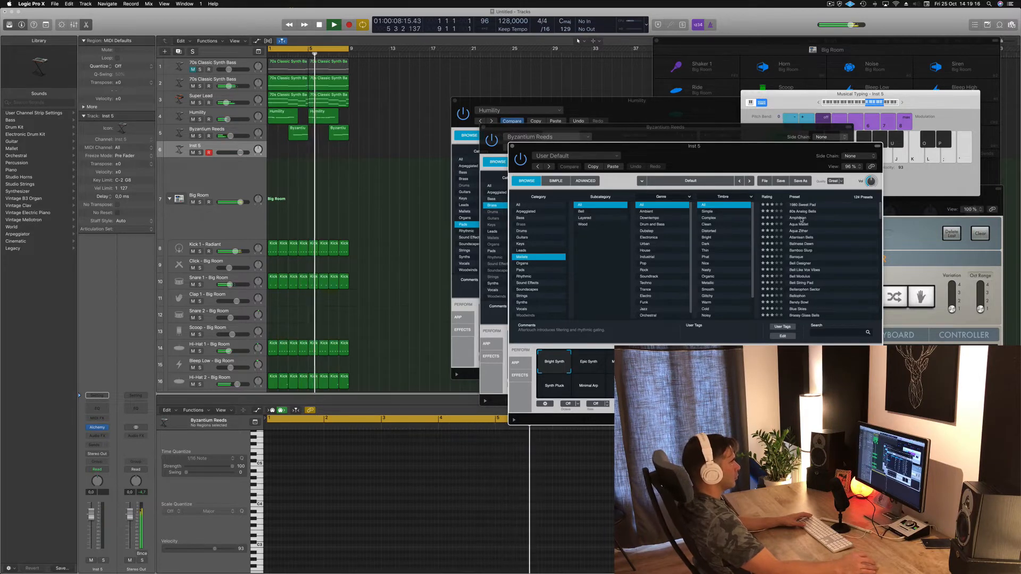
- Try the Bamboo Slurp preset, lower the track volume to about -14.8 dB, and switch to Aqua Mallet
left_click(800, 250)
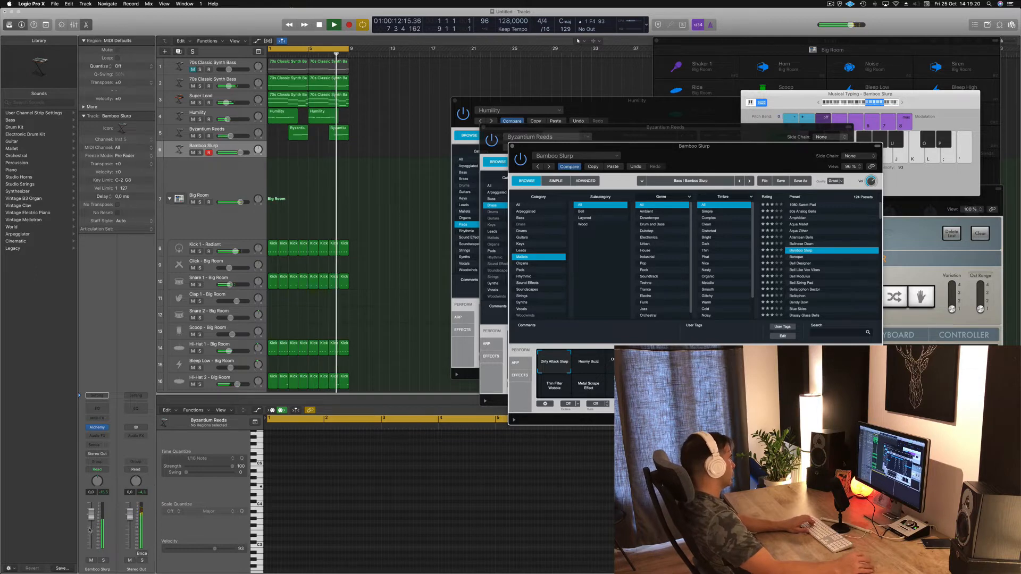
left_click_drag(91, 514, 92, 525)
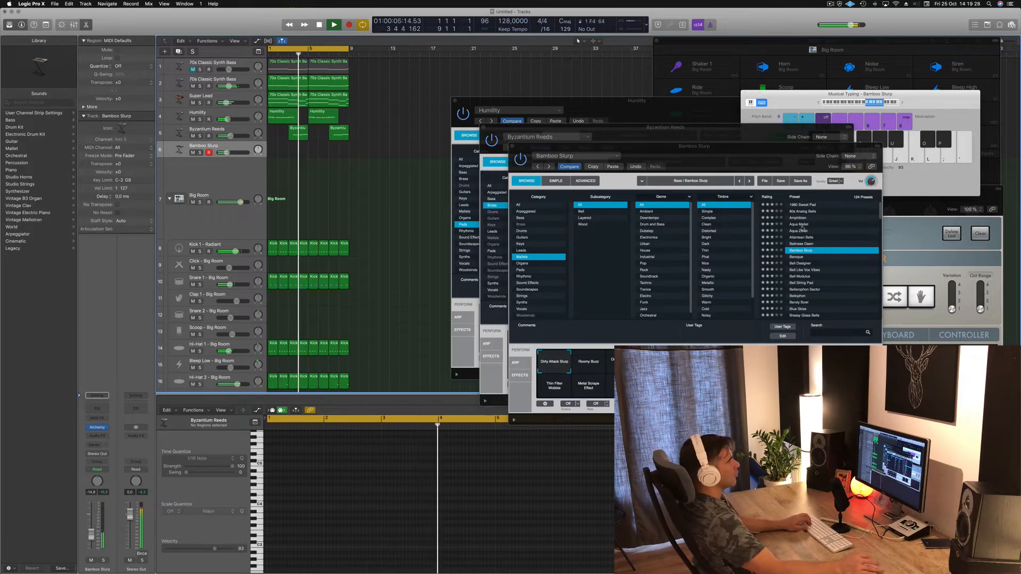
left_click(802, 225)
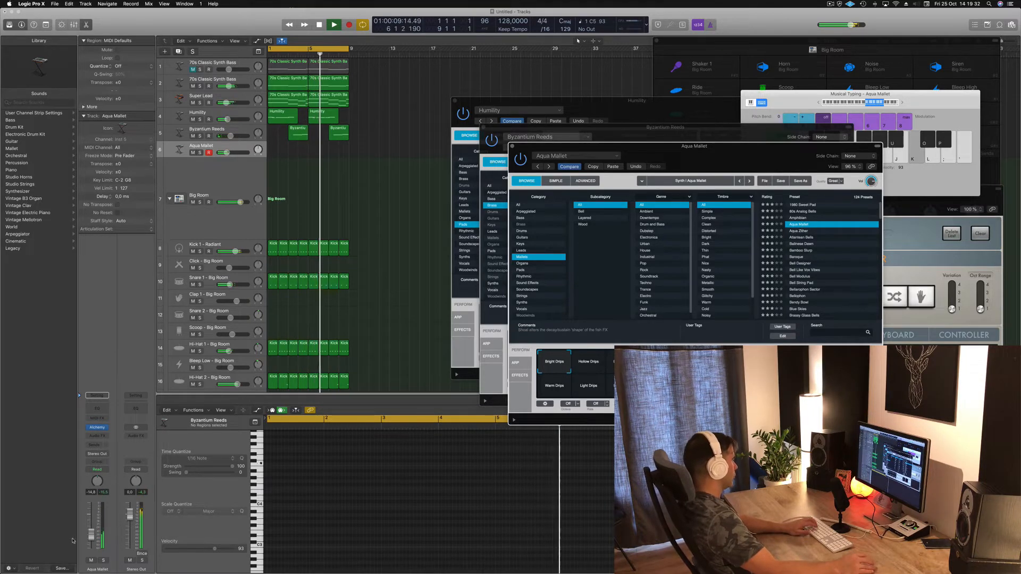
- Audition Hollow Drips and other Aqua Mallet performance variations while raising the track volume to about 1.0 dB
left_click_drag(90, 536, 92, 528)
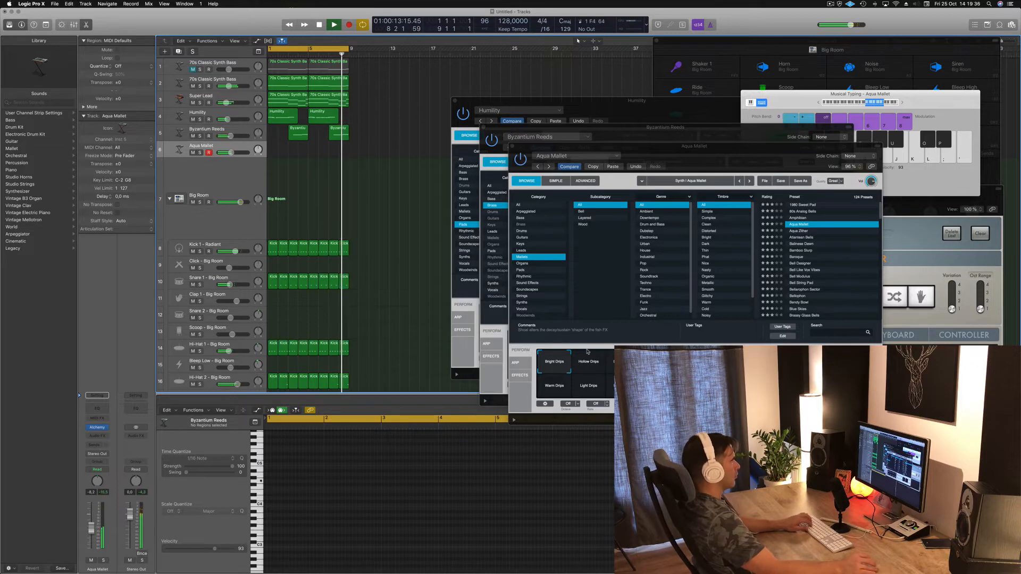
left_click(584, 366)
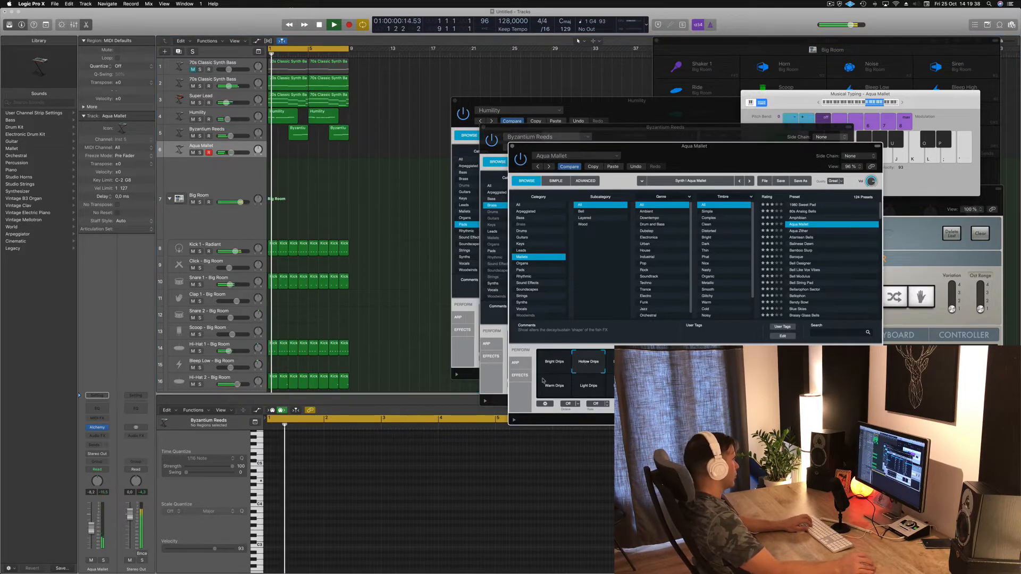
left_click(612, 365)
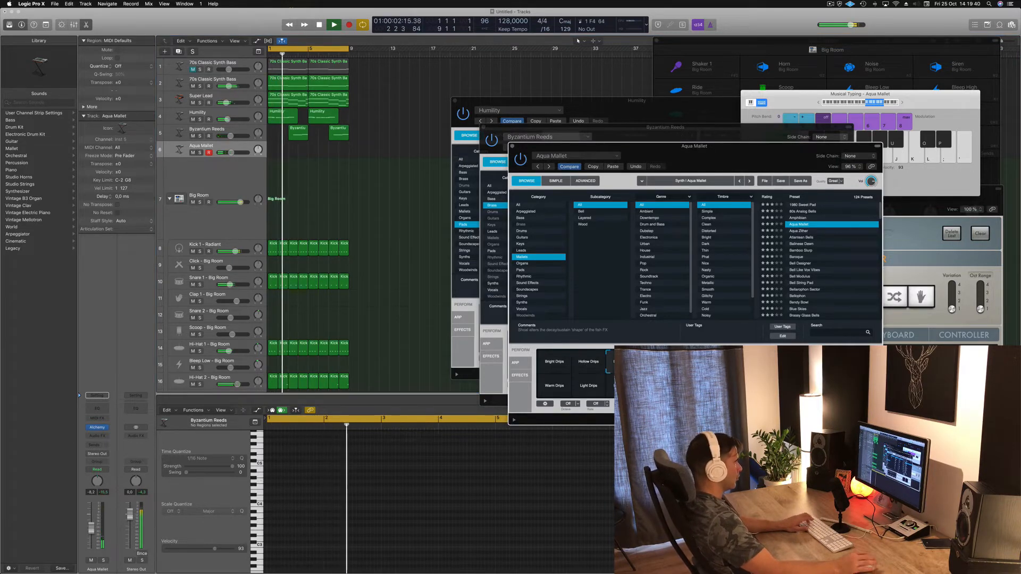
left_click_drag(100, 528, 92, 503)
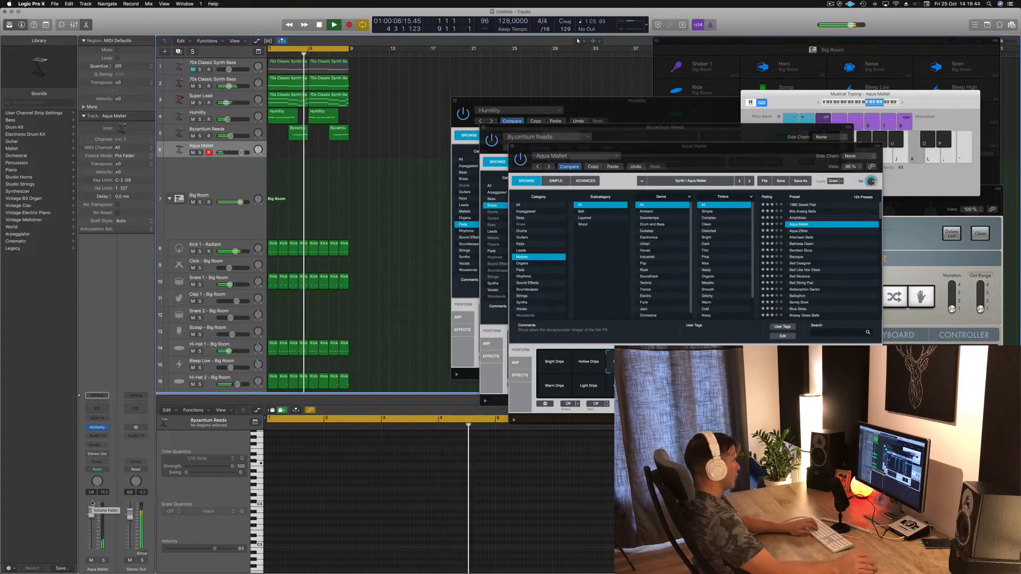
left_click(657, 366)
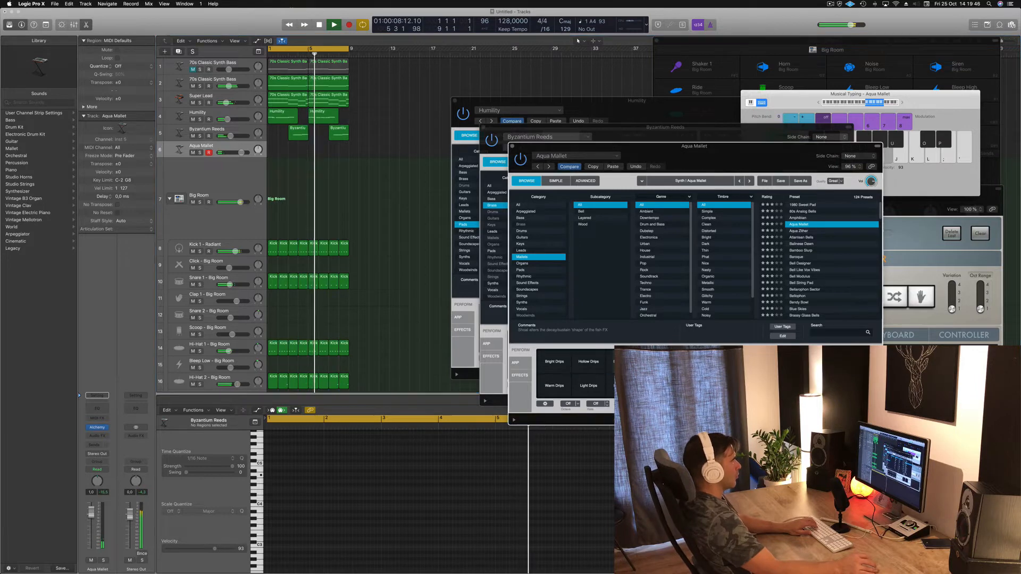
key("f")
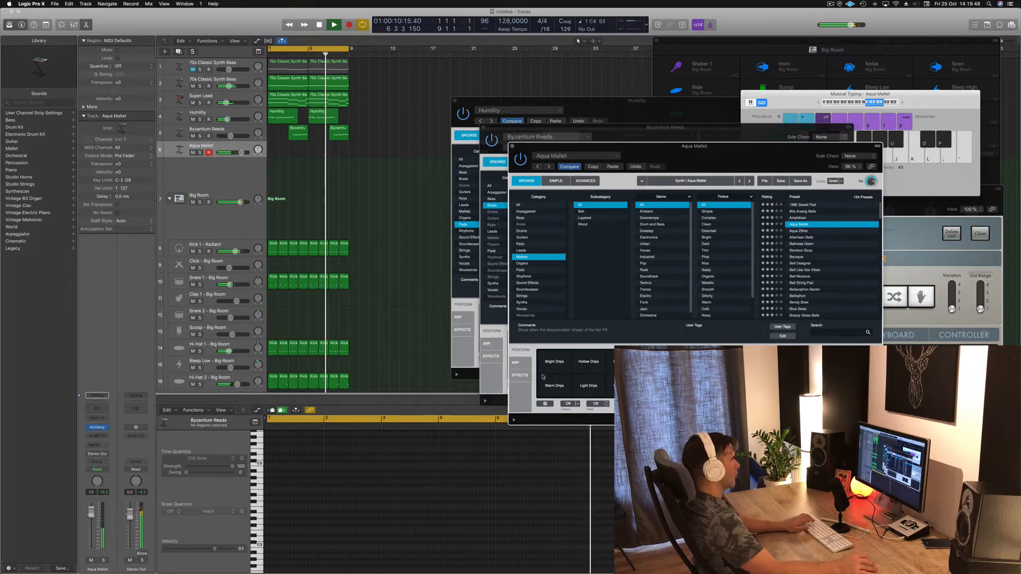
- Audition the Aqua Mallet preset's Warm Drips and Light Drips variations against the playing loop
left_click(556, 388)
left_click(588, 387)
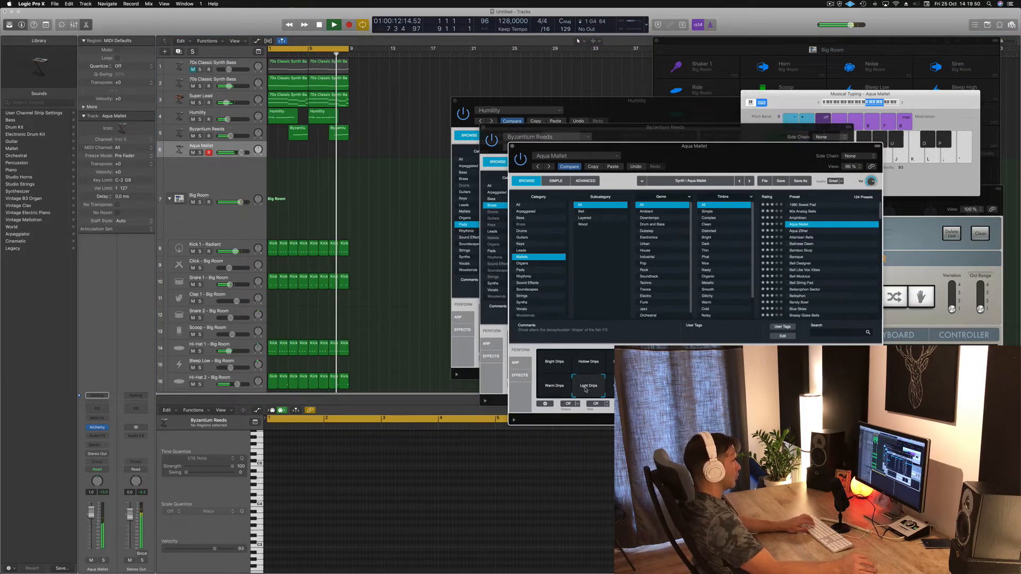
left_click(623, 388)
key("g")
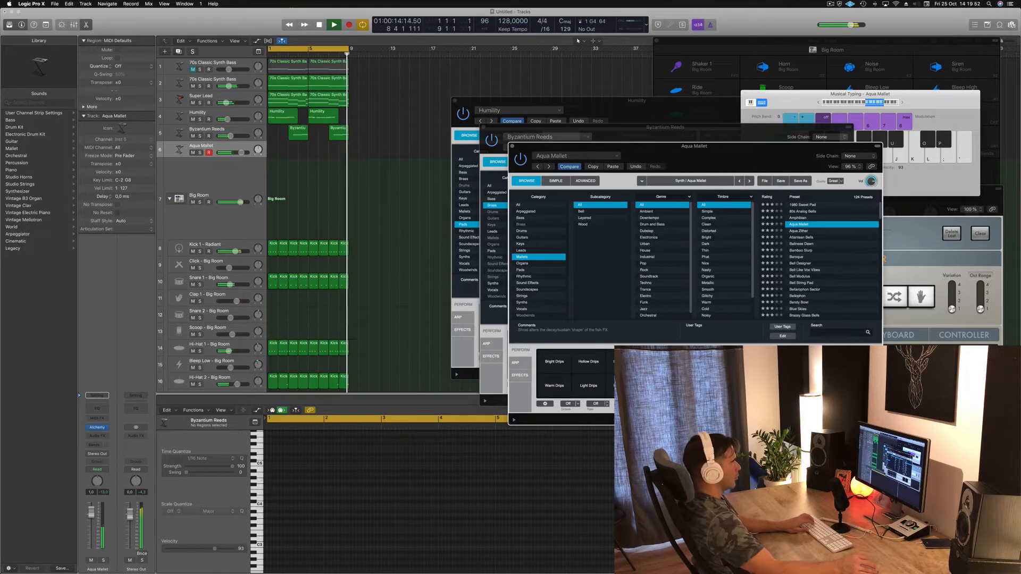
- Try the Aqua Zither, Atlantean Bells and Bell Modulus presets, with the track volume lowered to -7.4 dB
left_click(795, 231)
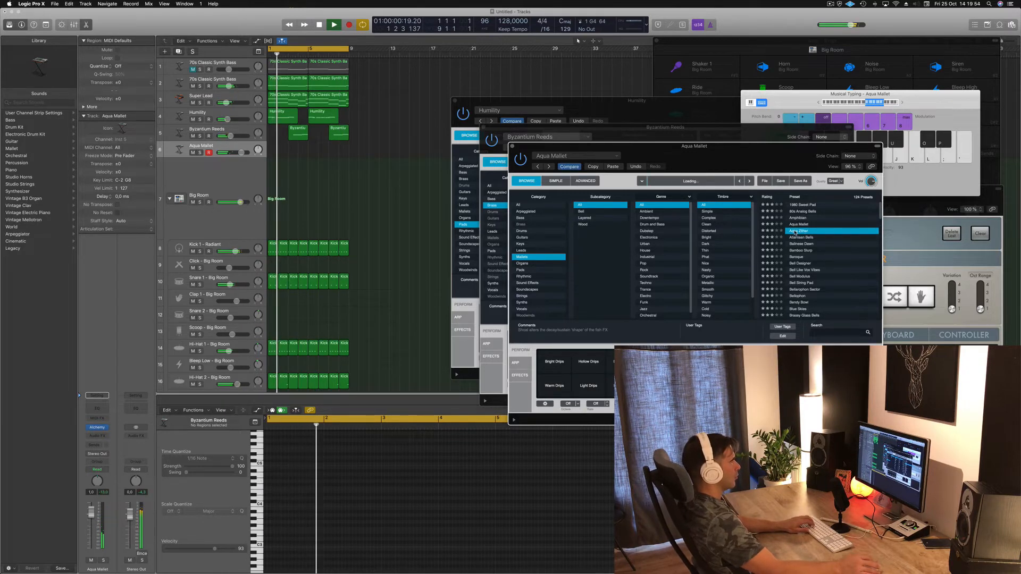
left_click(801, 238)
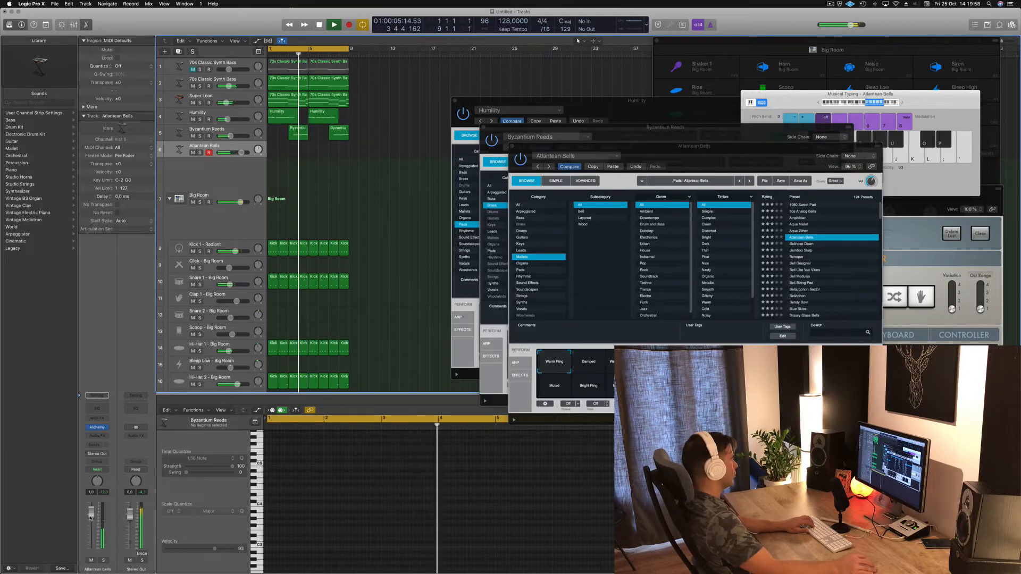
left_click_drag(91, 513, 91, 528)
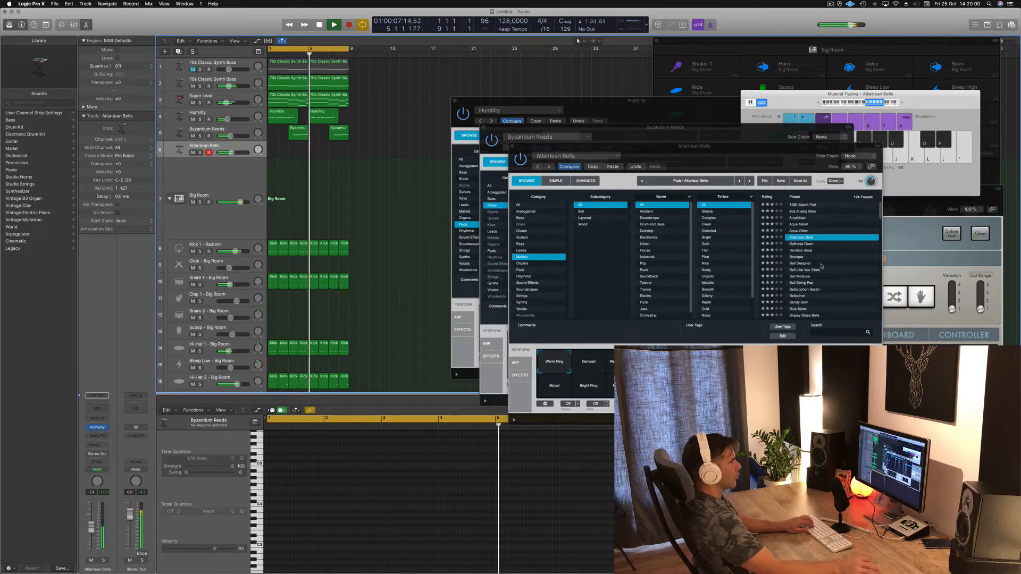
left_click(803, 276)
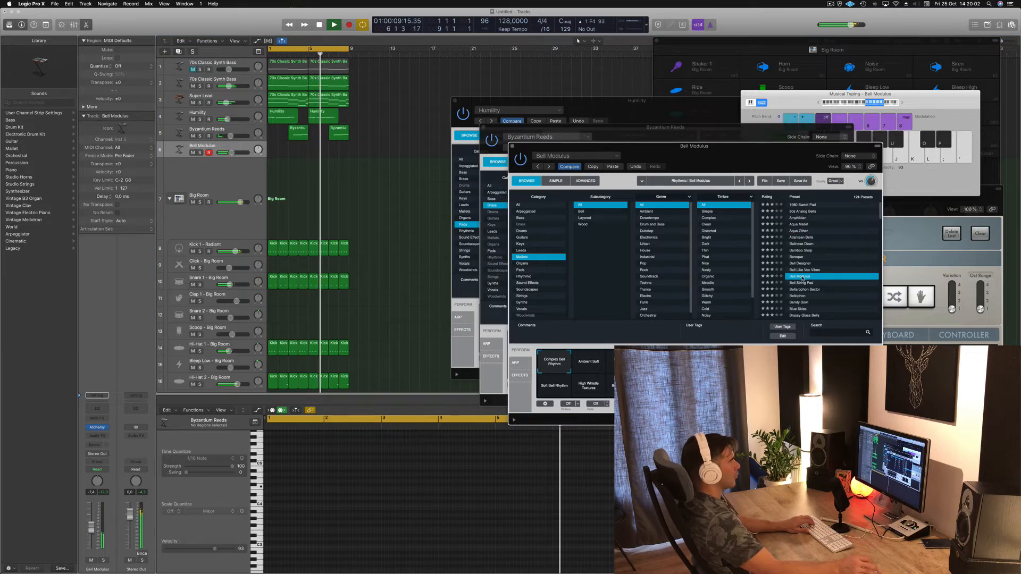
- Load the Bell Designer preset, try its Deep, Full Bells and Percussive variations, and set the track volume to -4.4 dB
left_click(806, 264)
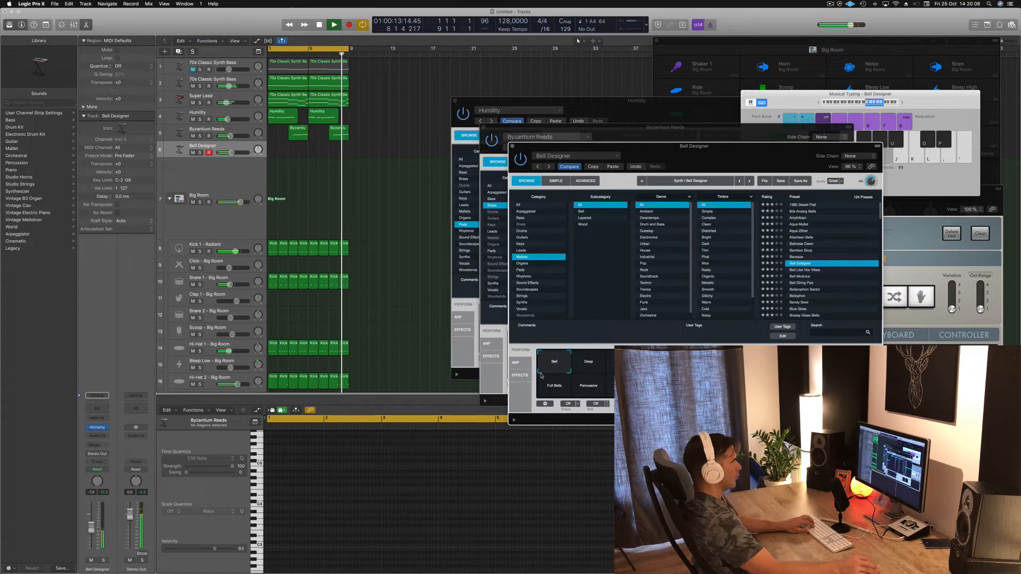
left_click(596, 364)
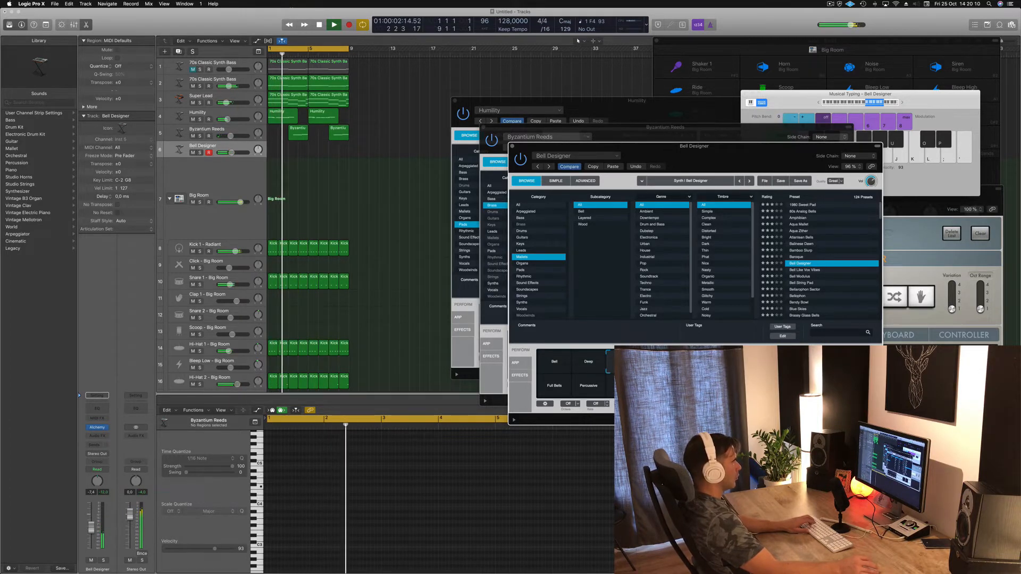
left_click(552, 391)
left_click(590, 388)
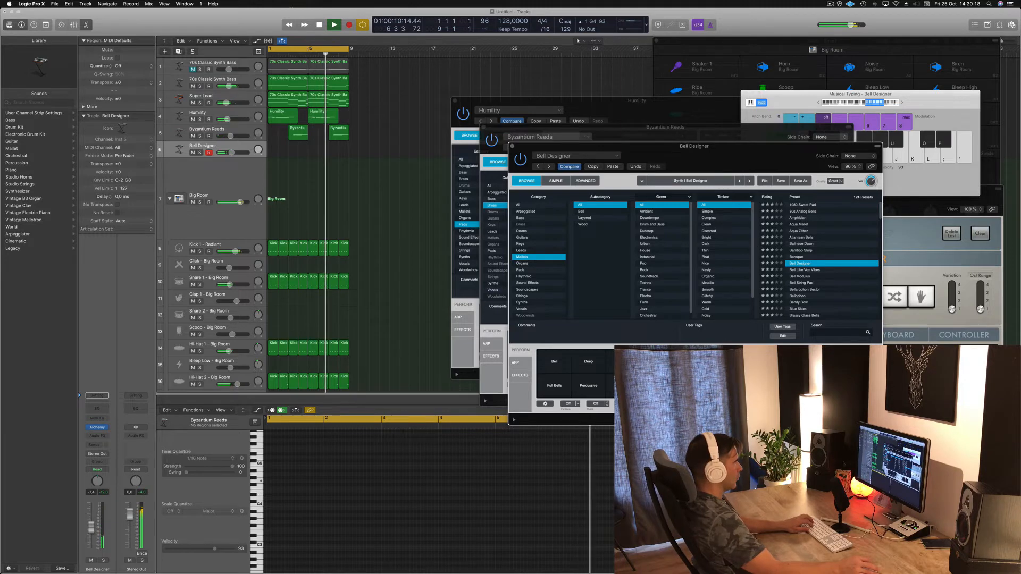
left_click_drag(92, 527, 92, 523)
key("g")
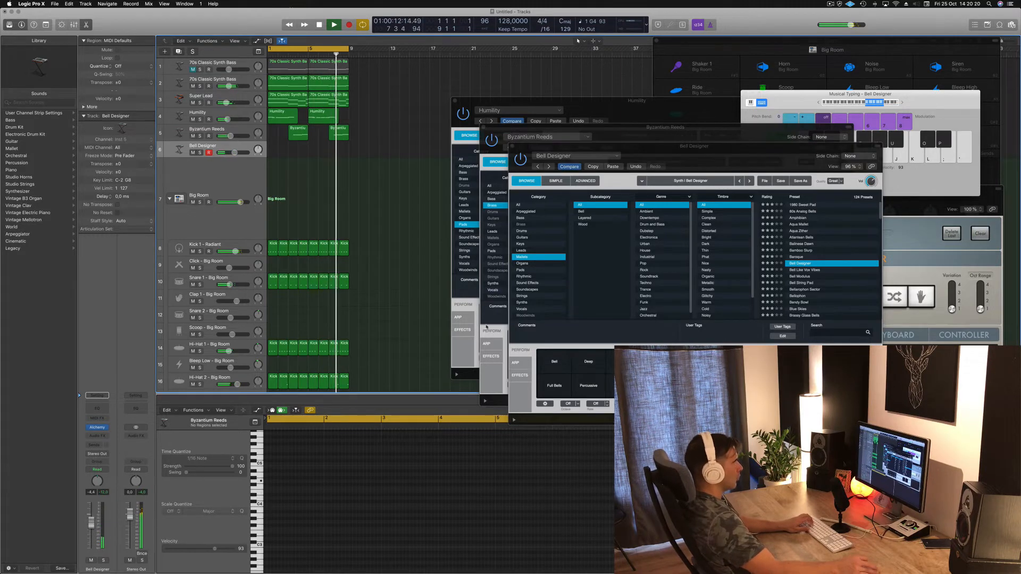
- Audition the Bell Like Vox Vibes, Bell String Pad, Bellarophon Sector, Bendy Bowl and Brassy Glass Bells presets
left_click(808, 270)
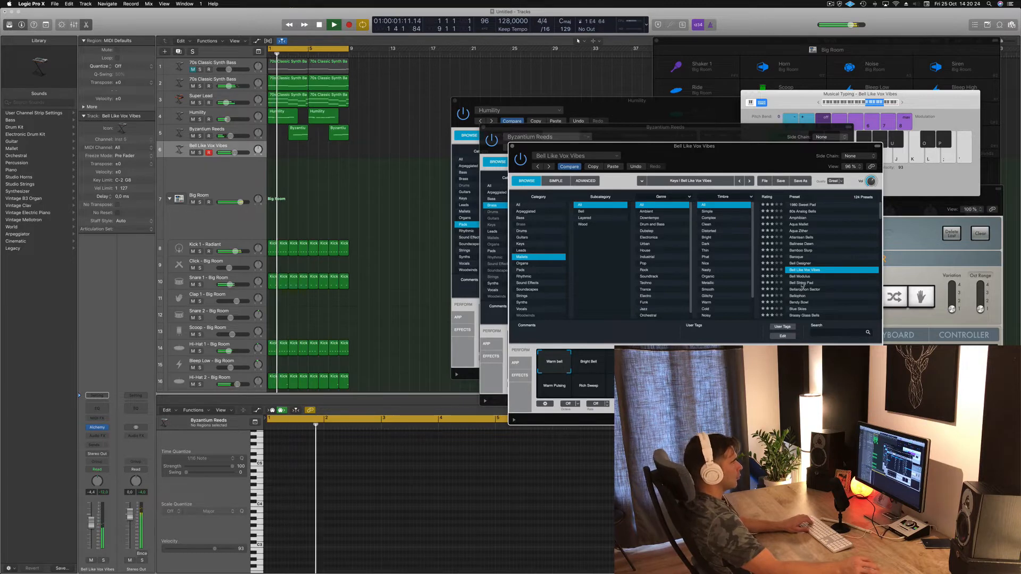
left_click(802, 283)
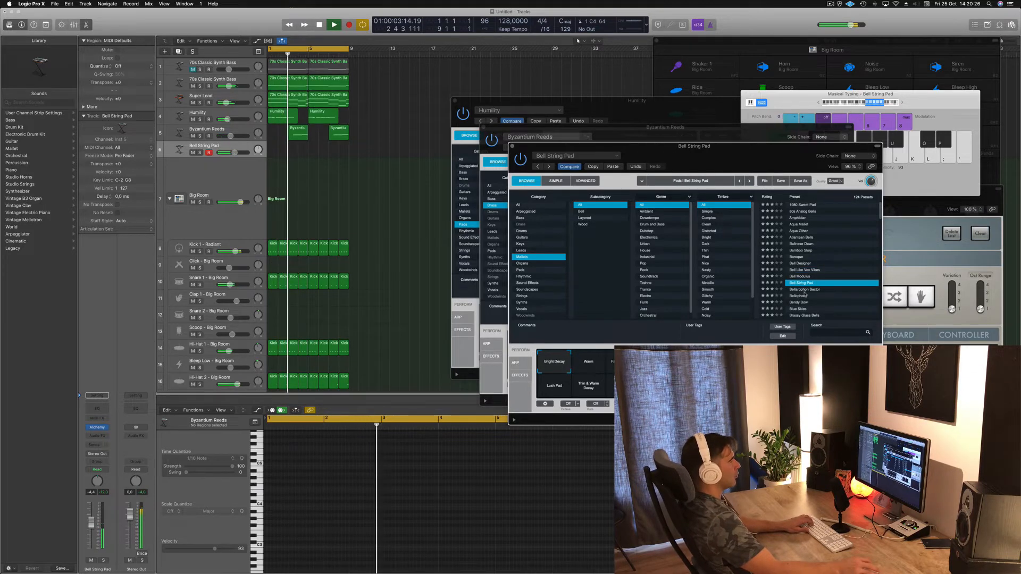
left_click(803, 290)
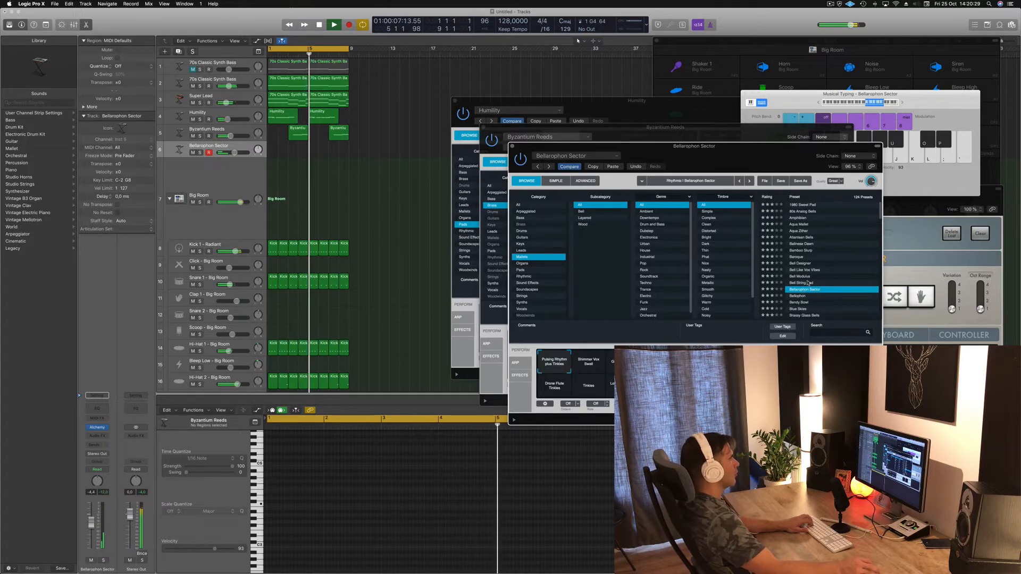
scroll(808, 283, "down", 2)
left_click(801, 274)
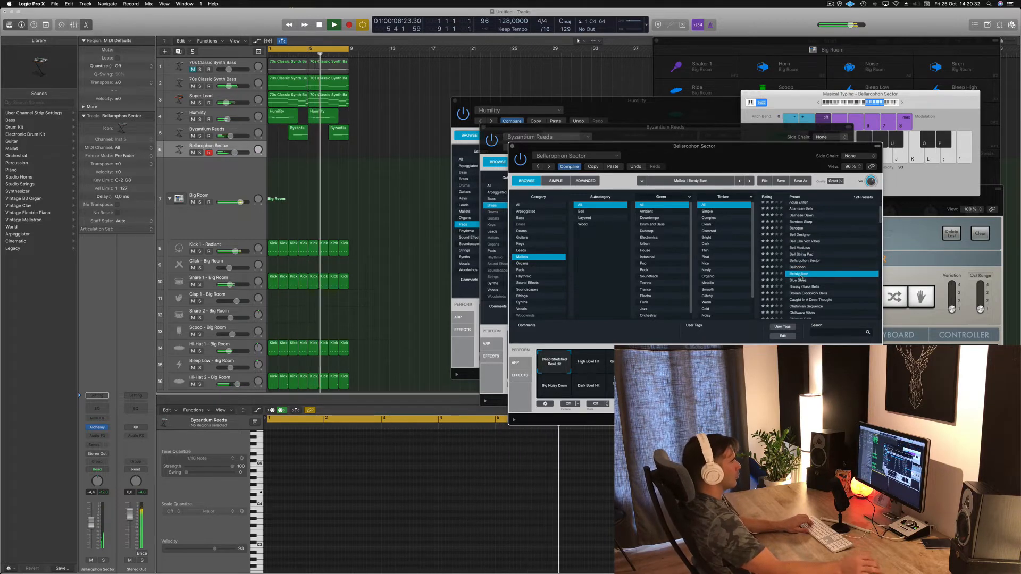
left_click(813, 287)
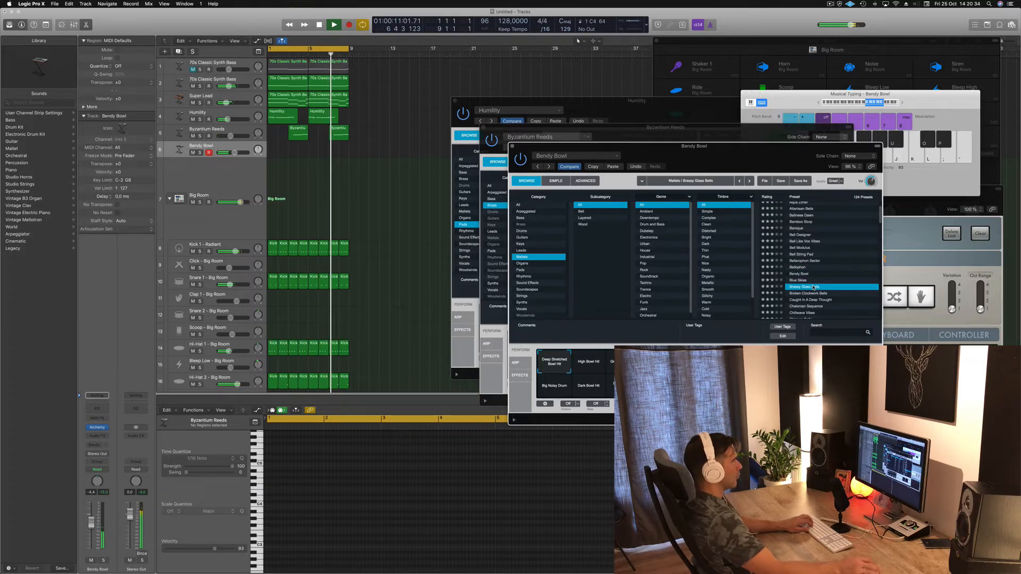
- Try the Chimera Hammer, Clockwork Piano and Dreamy Bells presets, with the track volume at -7.2 dB
scroll(803, 255, "down", 5)
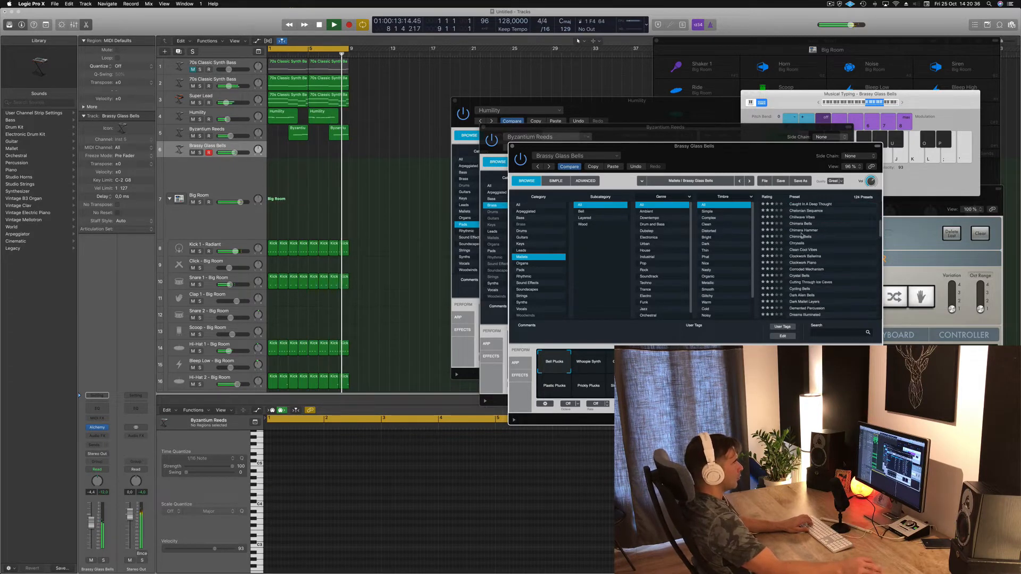
left_click(801, 232)
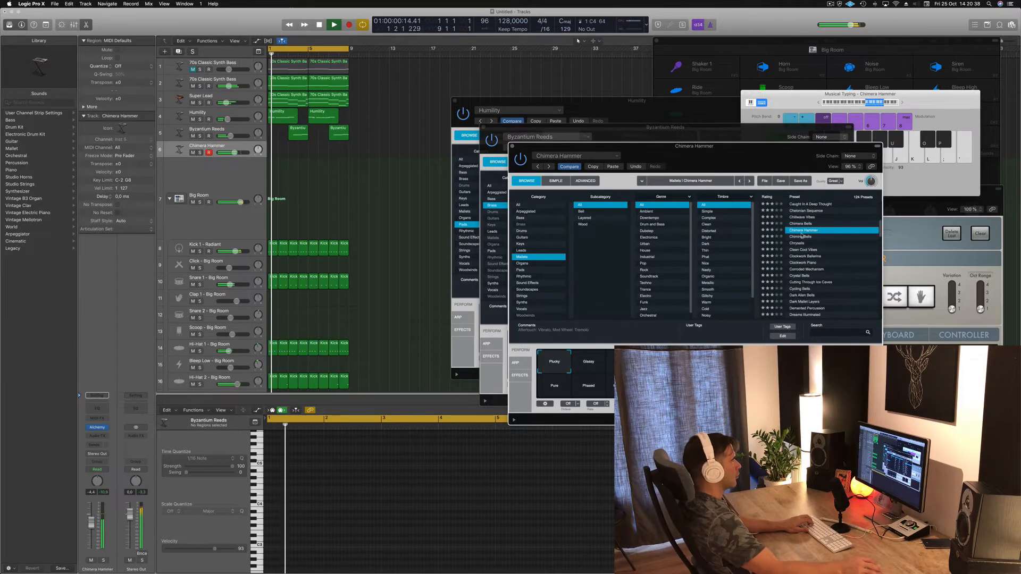
left_click(803, 263)
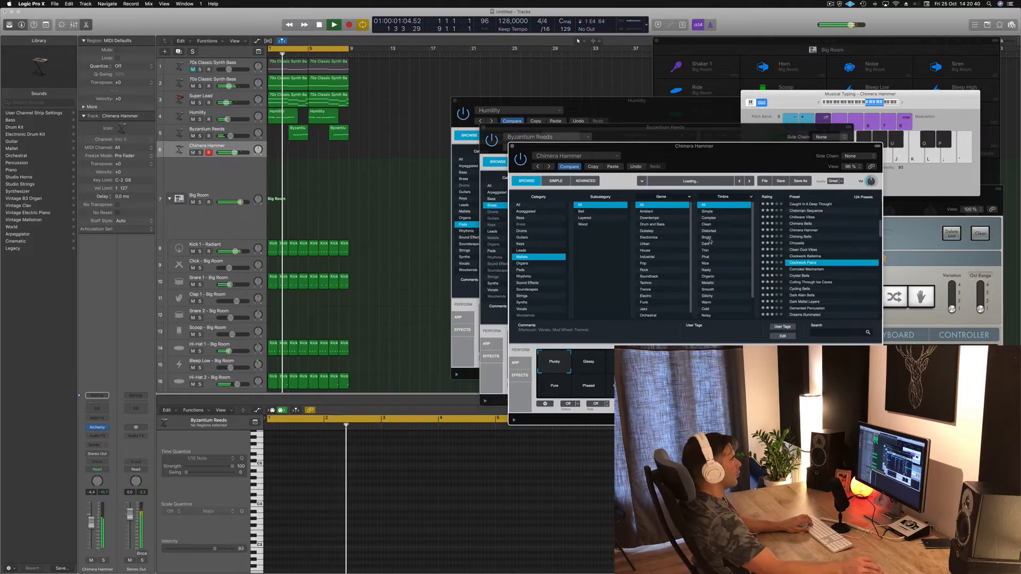
scroll(808, 286, "down", 2)
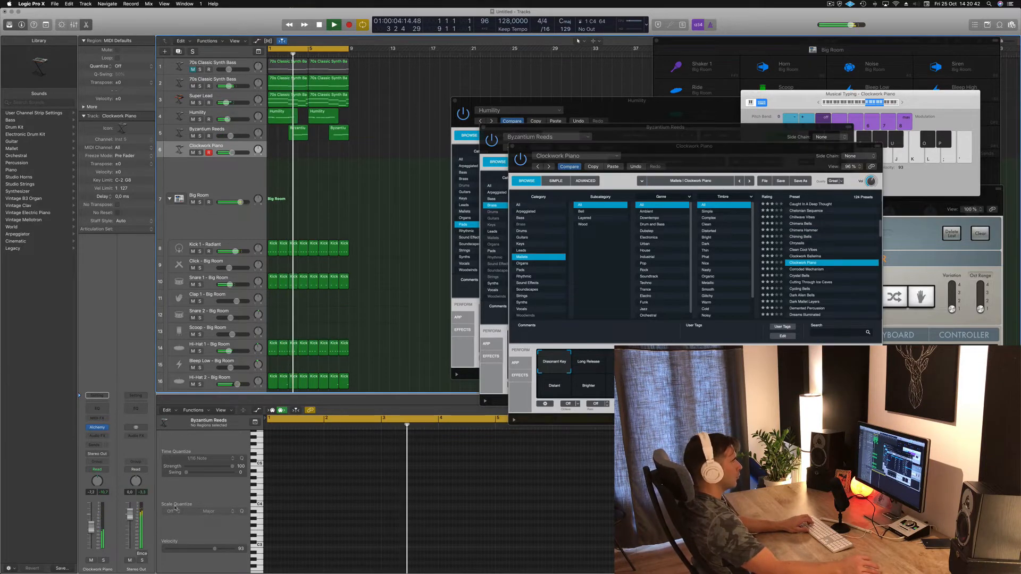
scroll(808, 285, "down", 2)
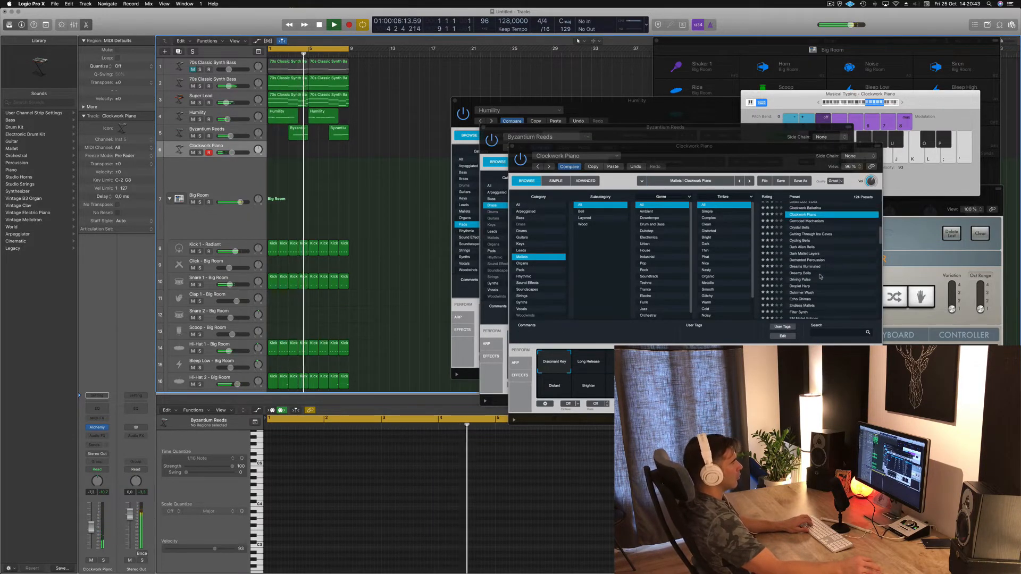
left_click(803, 274)
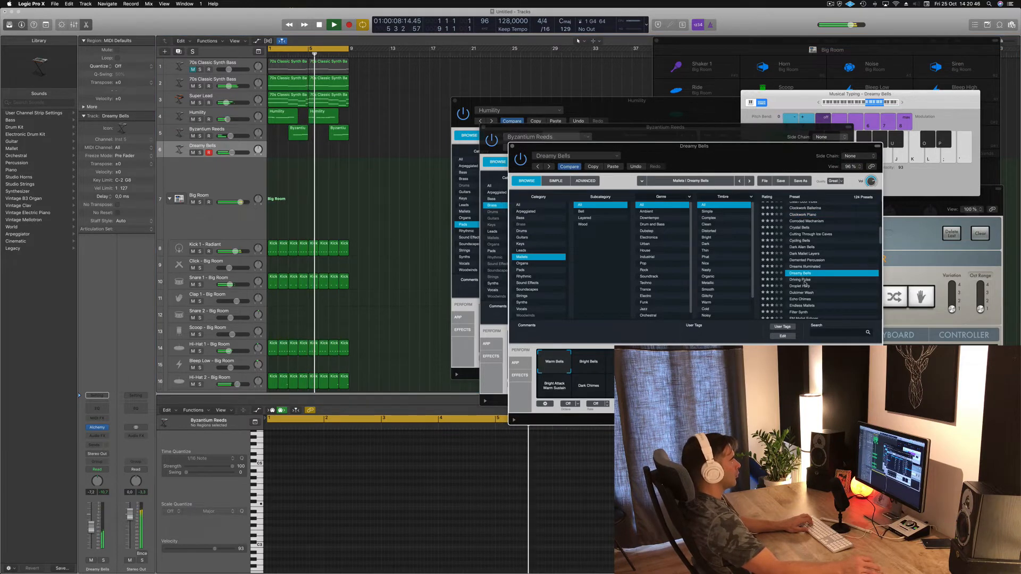
- Load the Droplet Harp mallet preset with the third variation in its upper row and set the track volume to -4.4 dB
left_click(804, 286)
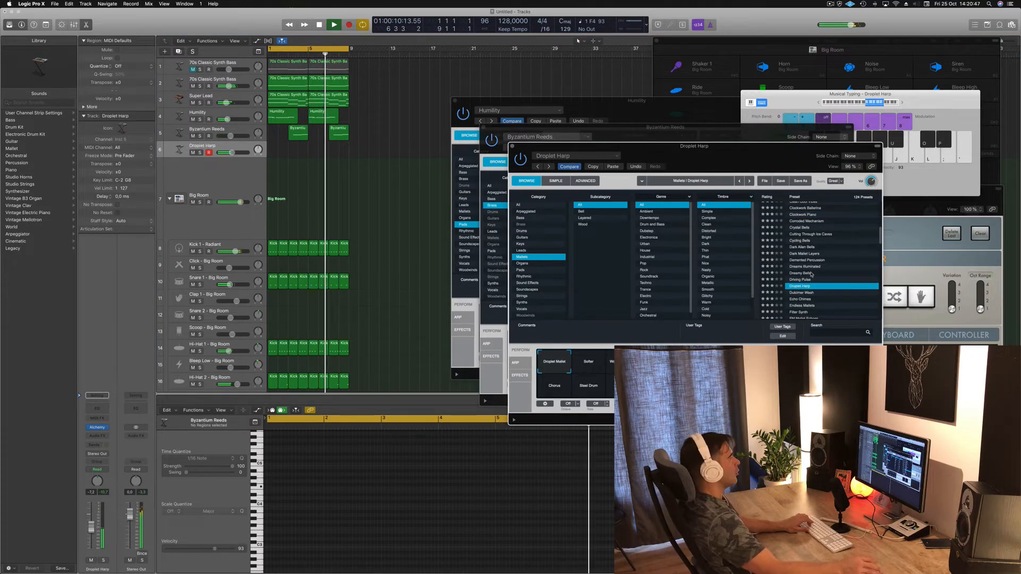
left_click(593, 365)
left_click(622, 364)
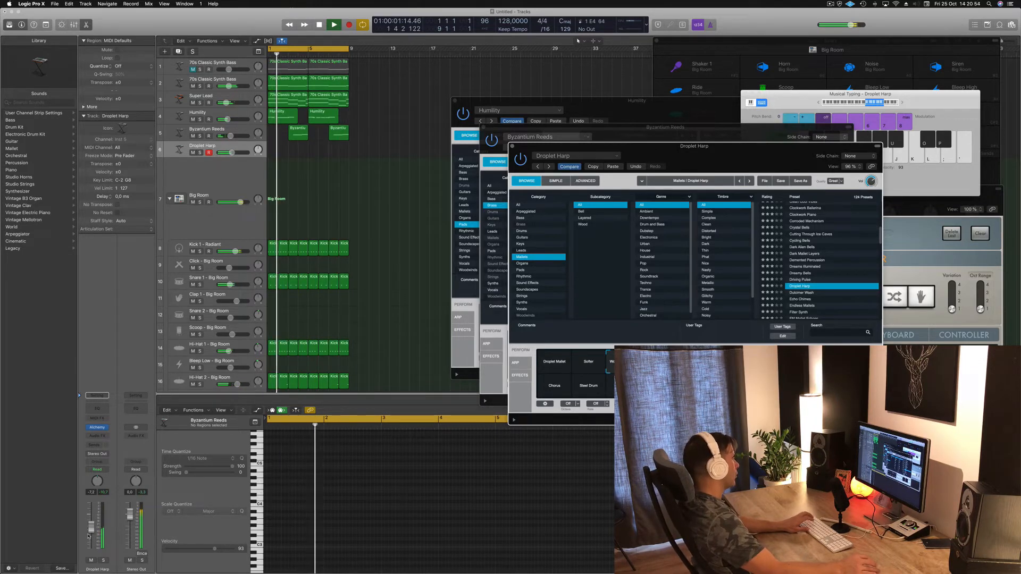
left_click_drag(89, 536, 92, 524)
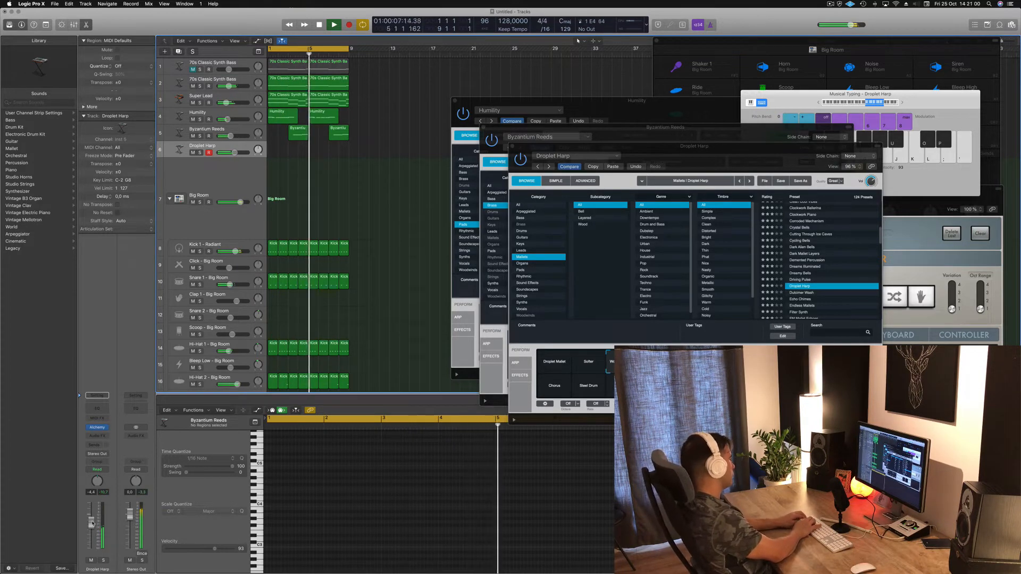
- Record a trial Droplet Harp take over the eight-bar cycle, then delete its region after listening to it
key("r")
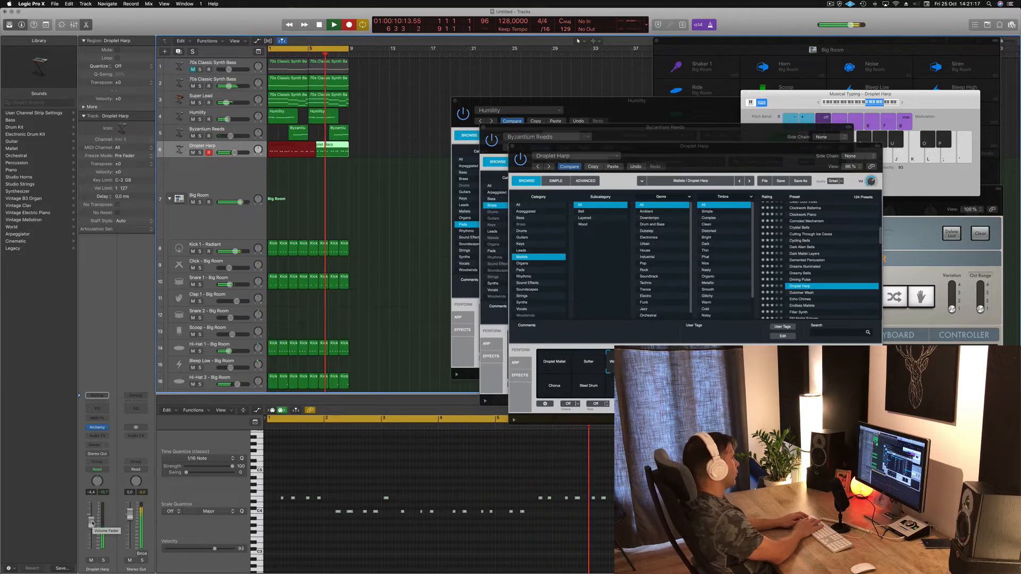
key("space")
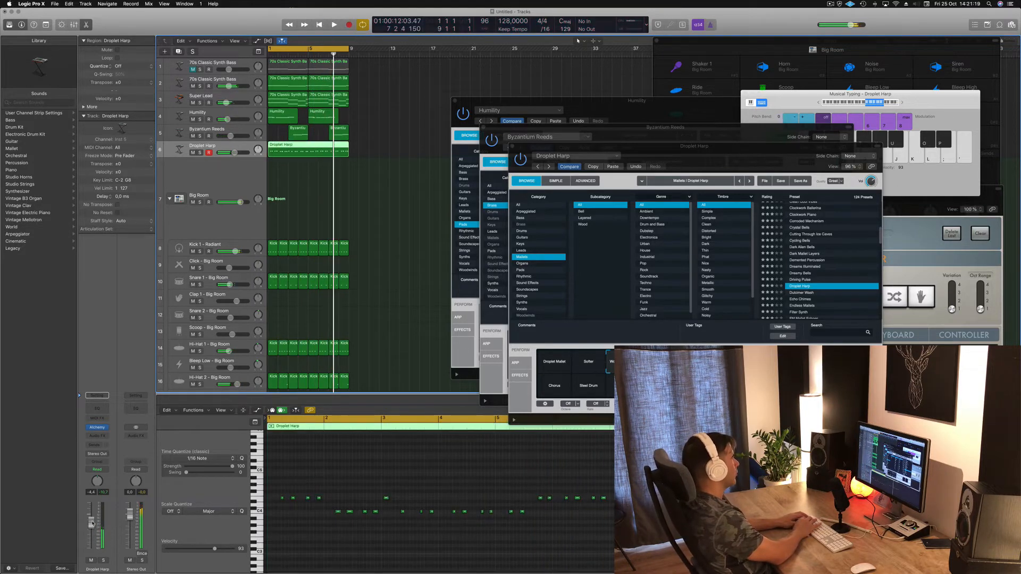
key("space")
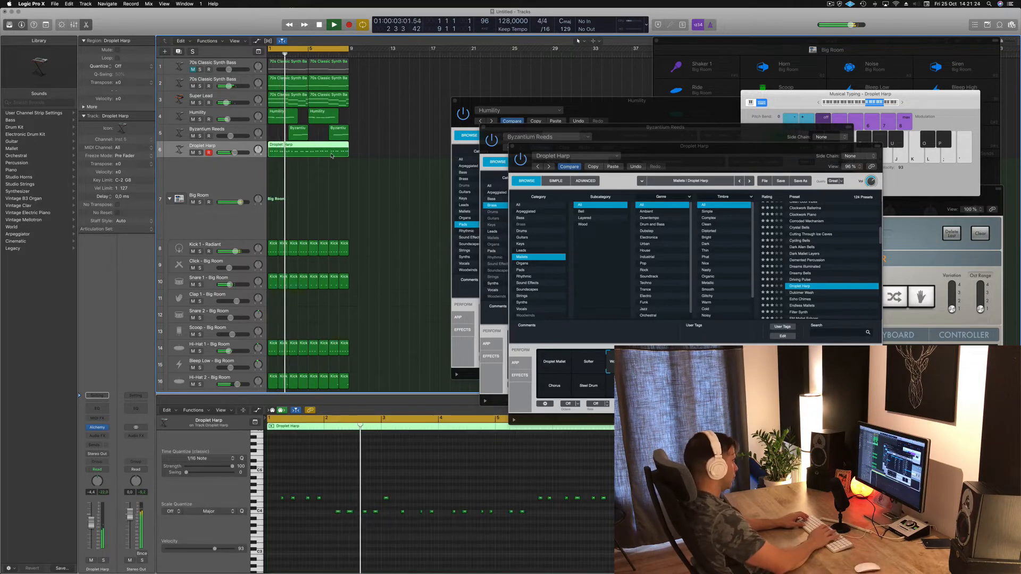
key("Delete")
key("space")
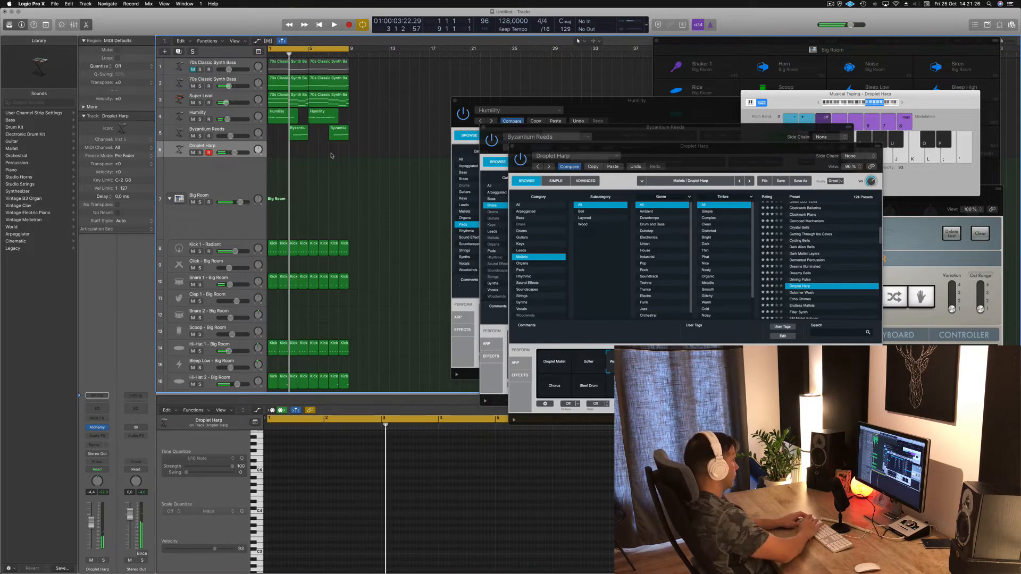
- Record a new repeated single-pitch Droplet Harp part over the eight-bar cycle
key("r")
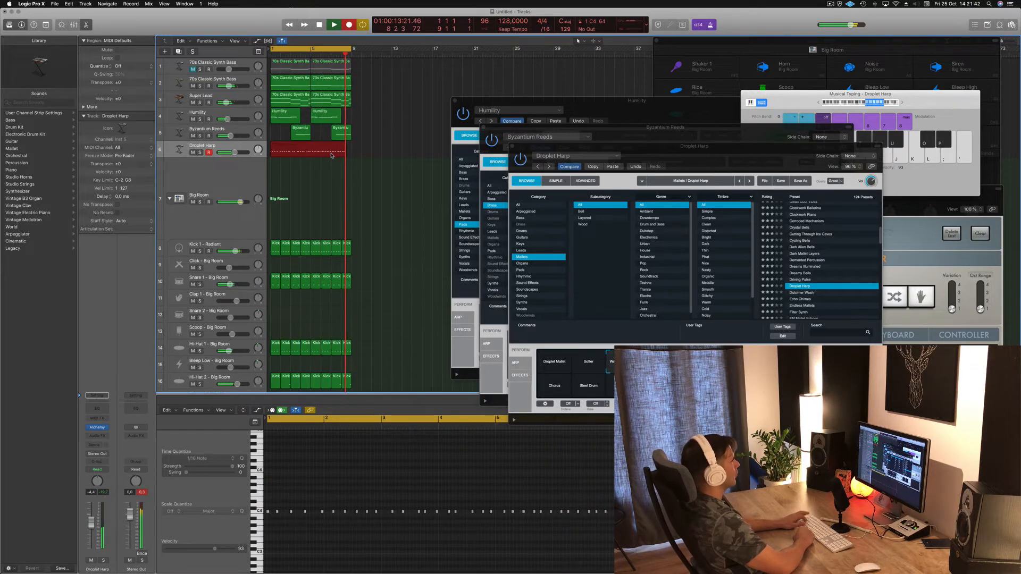
key("space")
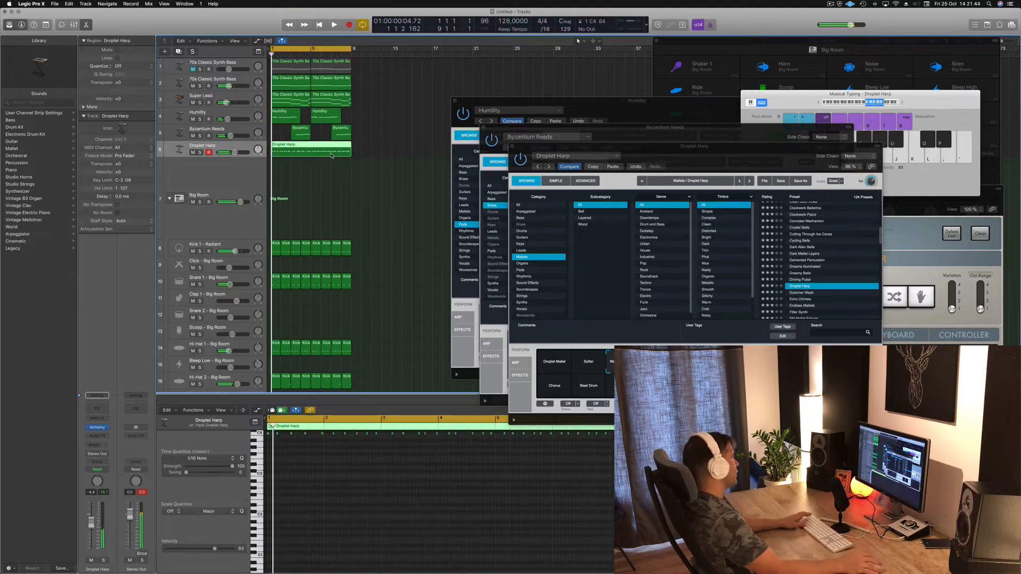
key("space")
- Select all notes of the recorded Droplet Harp region in the Piano Roll and audition their timing from the loop start
scroll(335, 487, "up", 3)
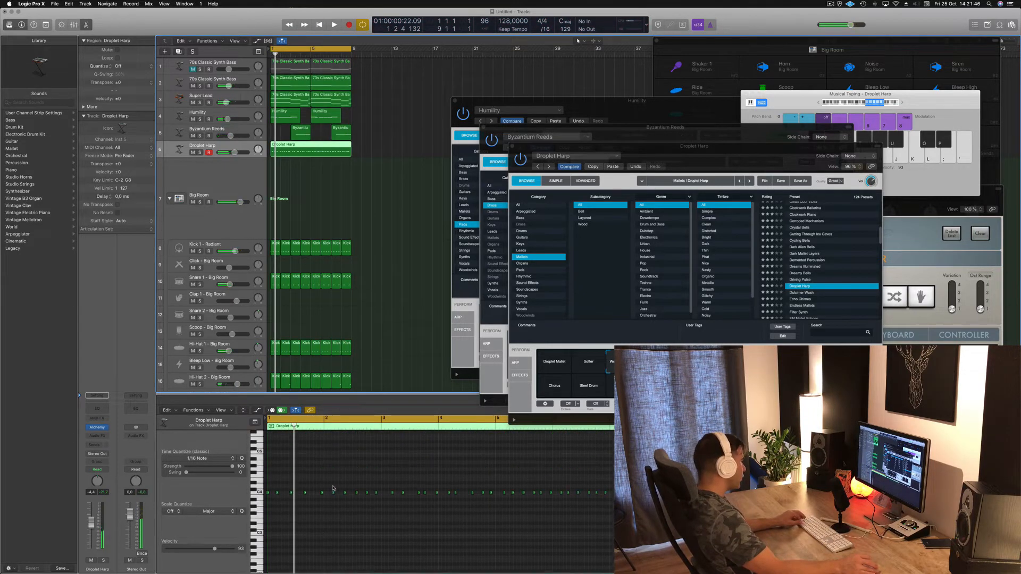
scroll(290, 516, "left", 2)
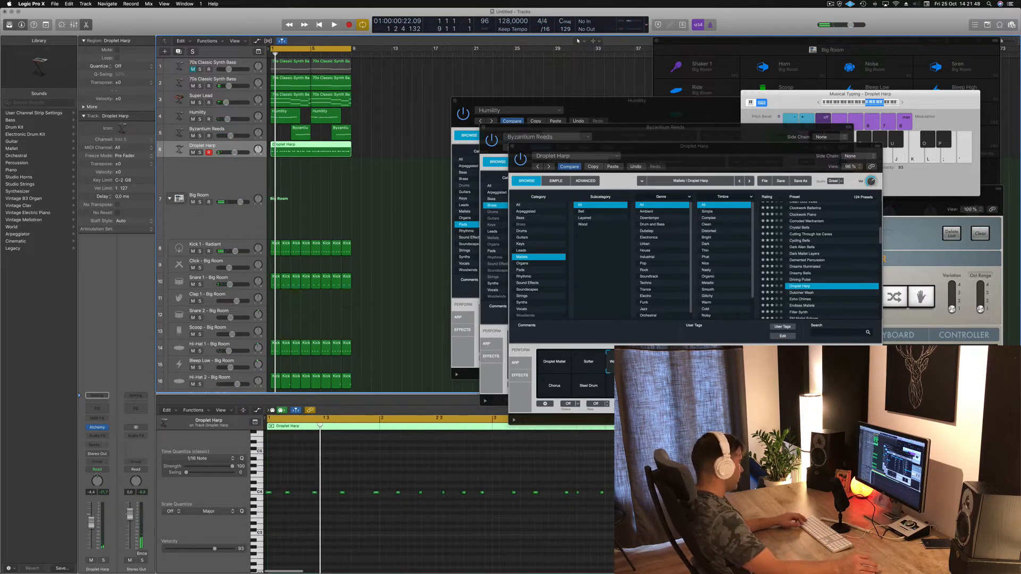
key("super+a")
left_click(352, 180)
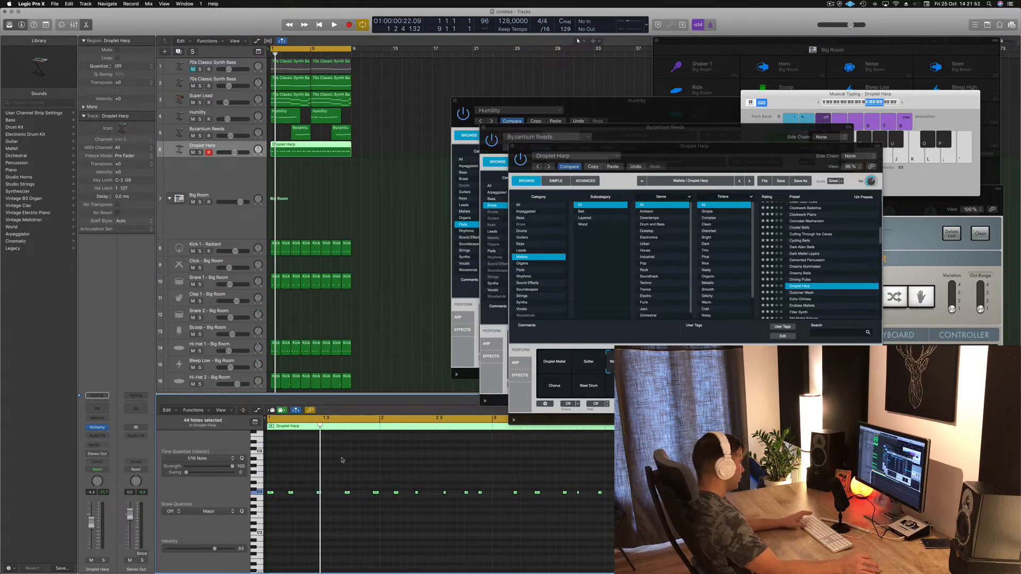
key("space")
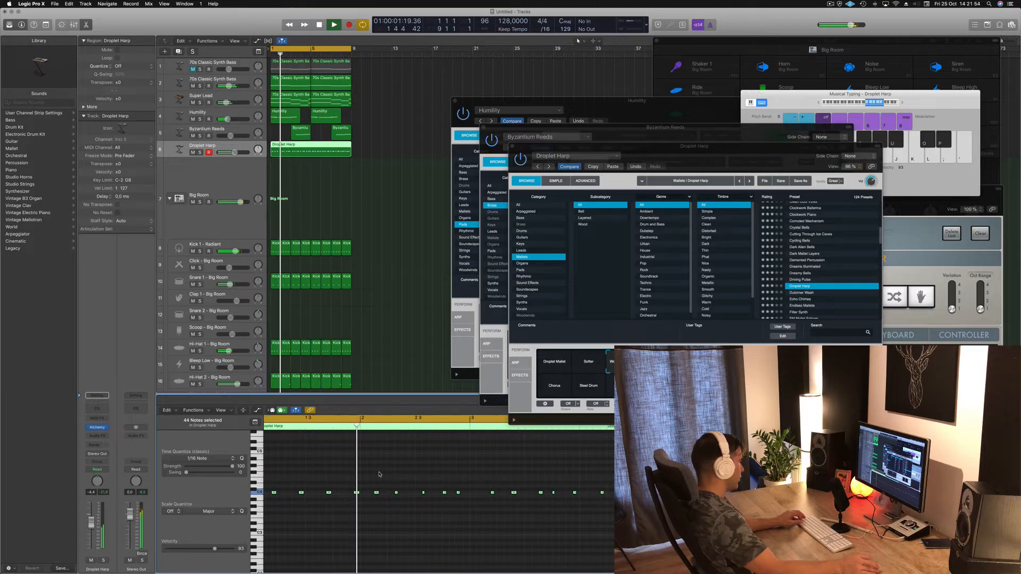
key("space")
key("space")
scroll(327, 524, "up", 3)
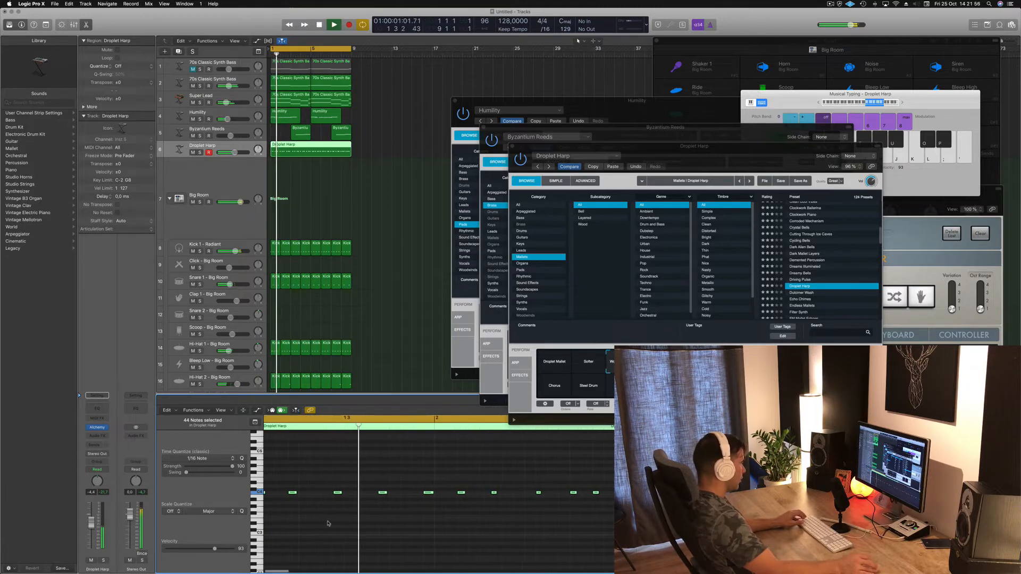
key("space")
key("space")
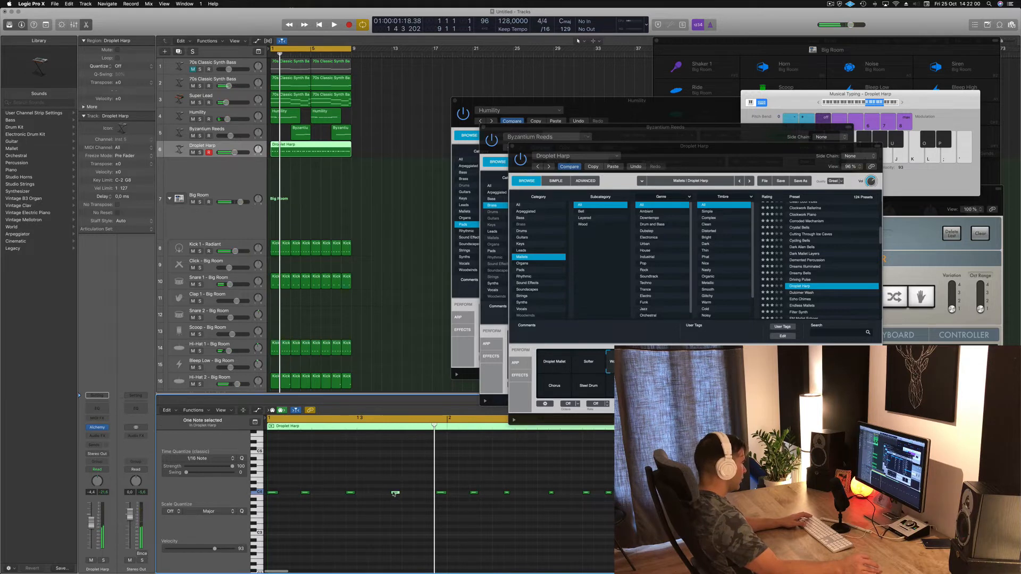
- Move the fourth and fifth Droplet Harp notes in bar 1 slightly earlier
left_click_drag(394, 495, 384, 494)
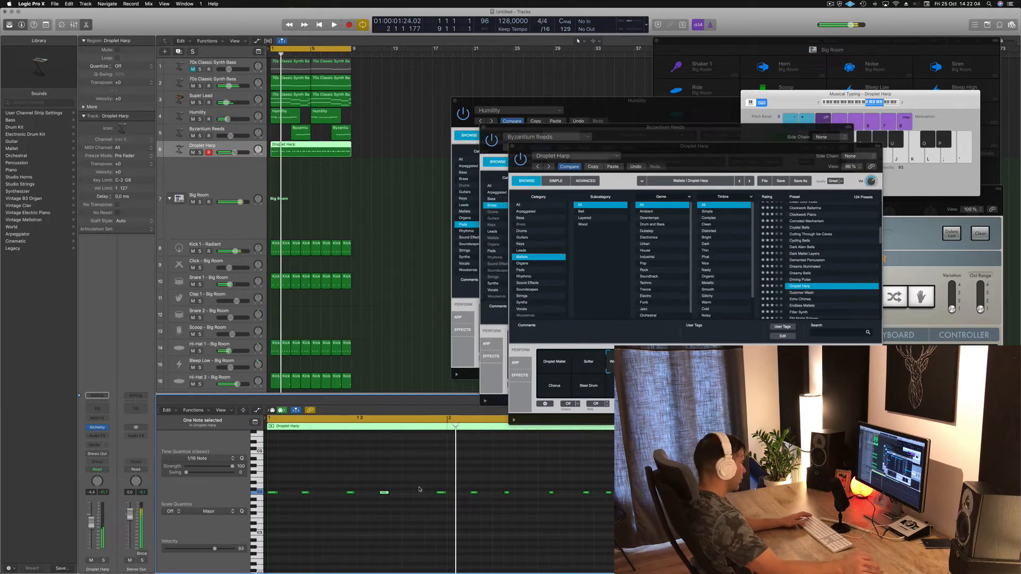
left_click_drag(443, 495, 435, 496)
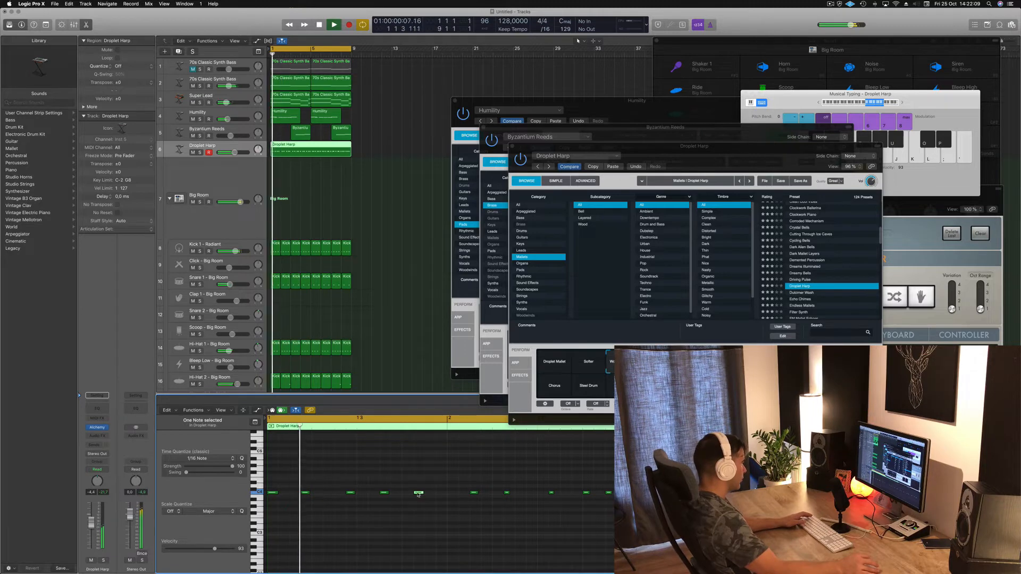
left_click_drag(421, 494, 430, 494)
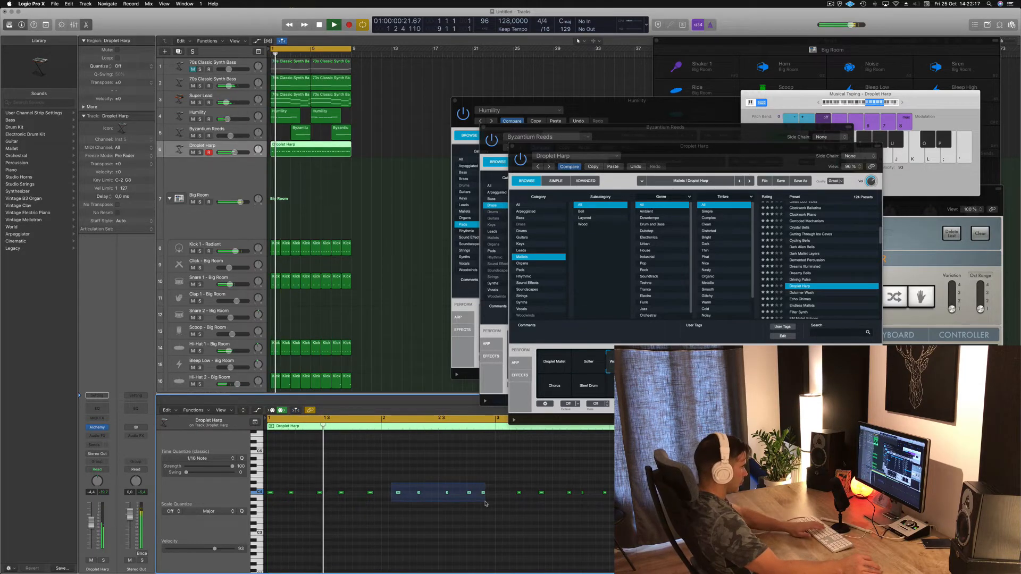
- Select the five Droplet Harp notes in bar 2 and shift them together slightly earlier
key("Delete")
key("Return")
left_click_drag(254, 506, 394, 497)
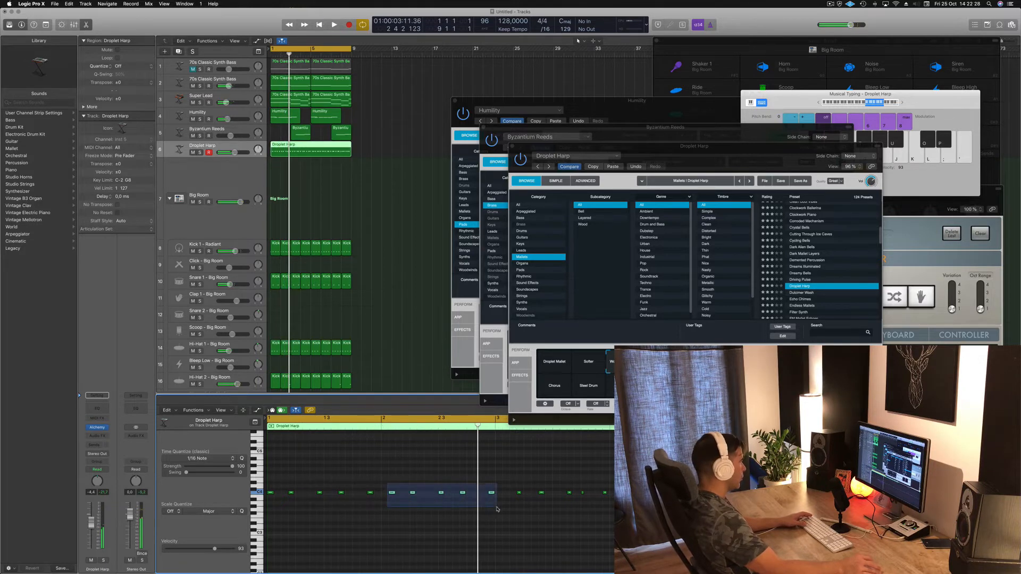
left_click_drag(497, 509, 496, 509)
left_click_drag(391, 495, 386, 495)
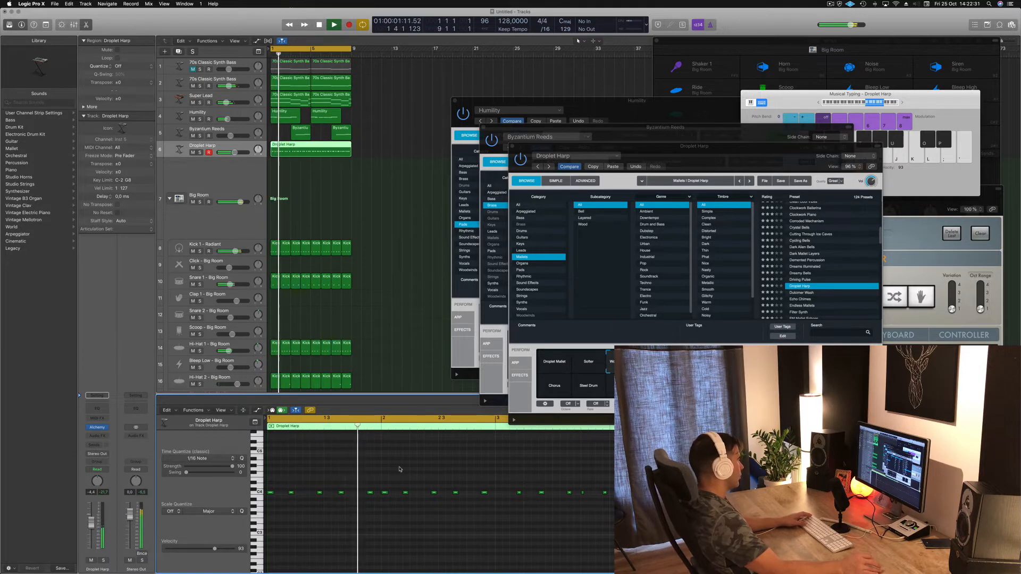
- Trim the Droplet Harp region to its first two bars and copy it to fill the eight-bar cycle
scroll(400, 478, "down", 4)
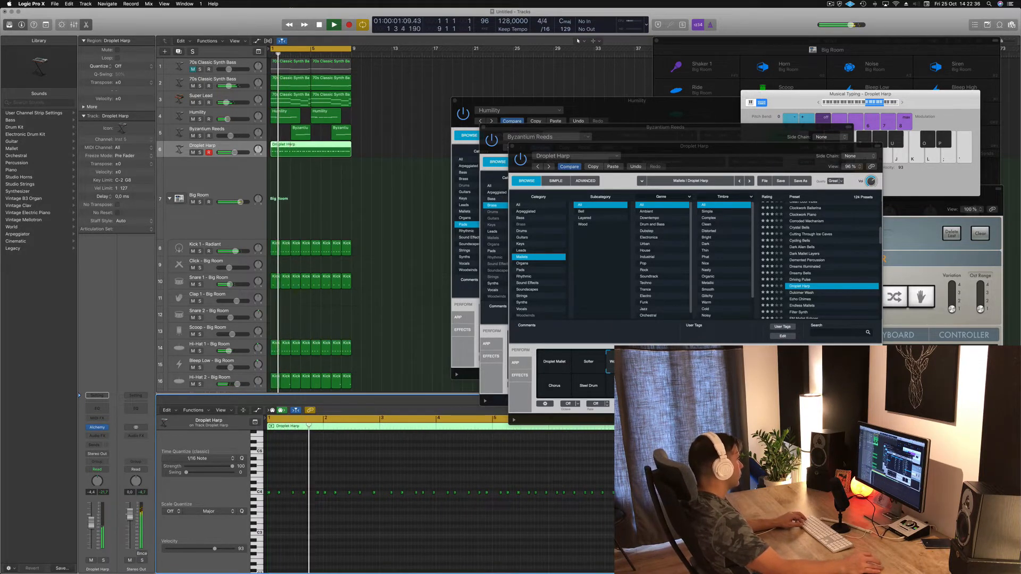
left_click(291, 150)
key("BackSpace")
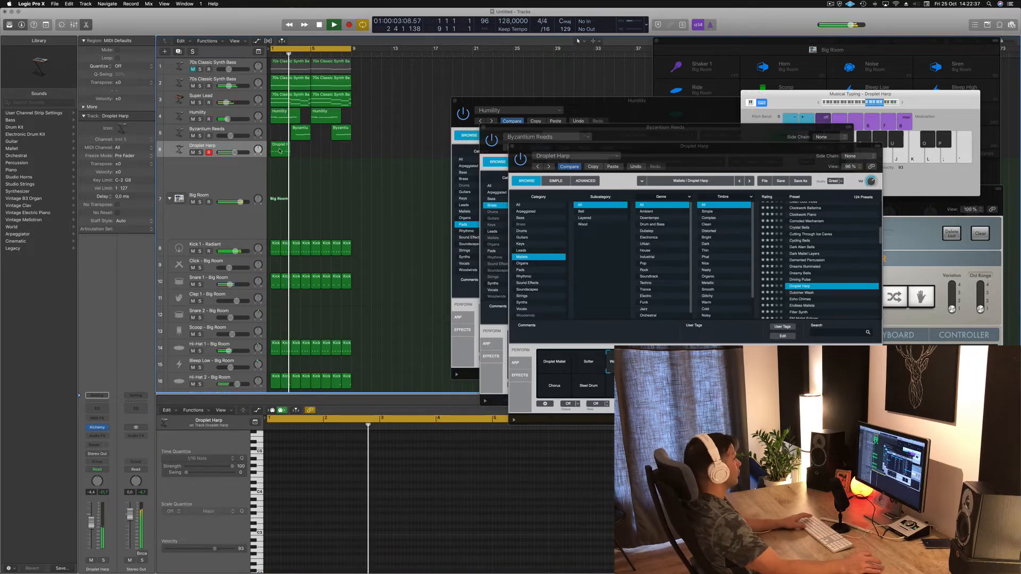
left_click(280, 151)
left_click_drag(279, 151, 320, 153)
left_click(276, 148, "shift")
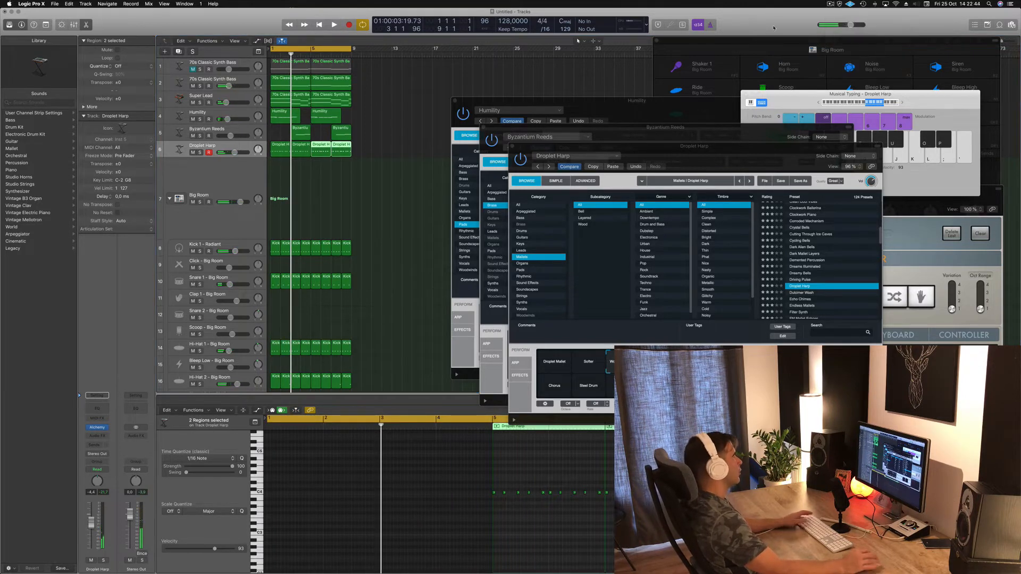
- Play the loop and close the Droplet Harp, Byzantium Reeds and Humility instrument windows, enlarging the arrangement's eight bars
left_click(345, 184)
key("space")
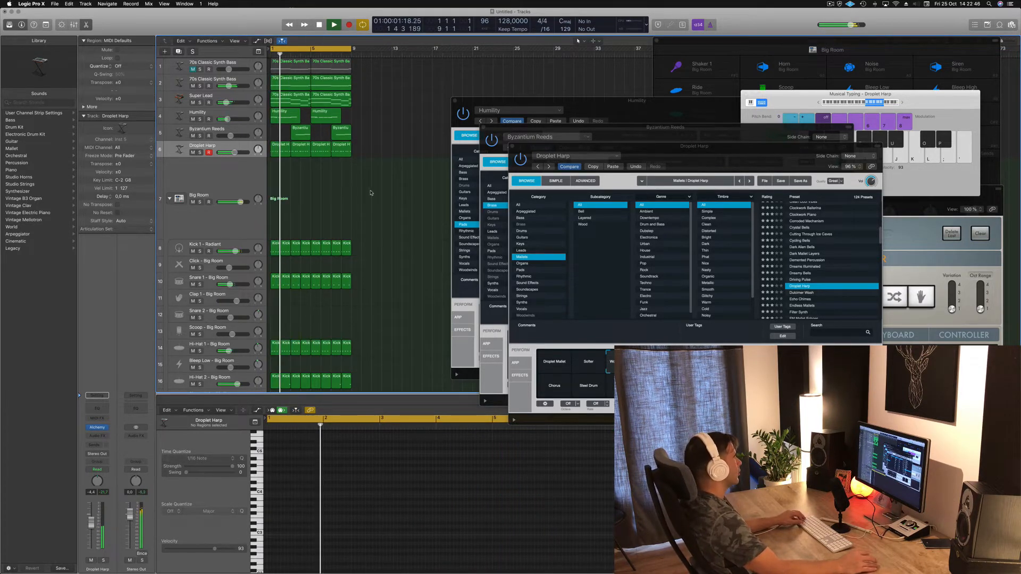
left_click(512, 146)
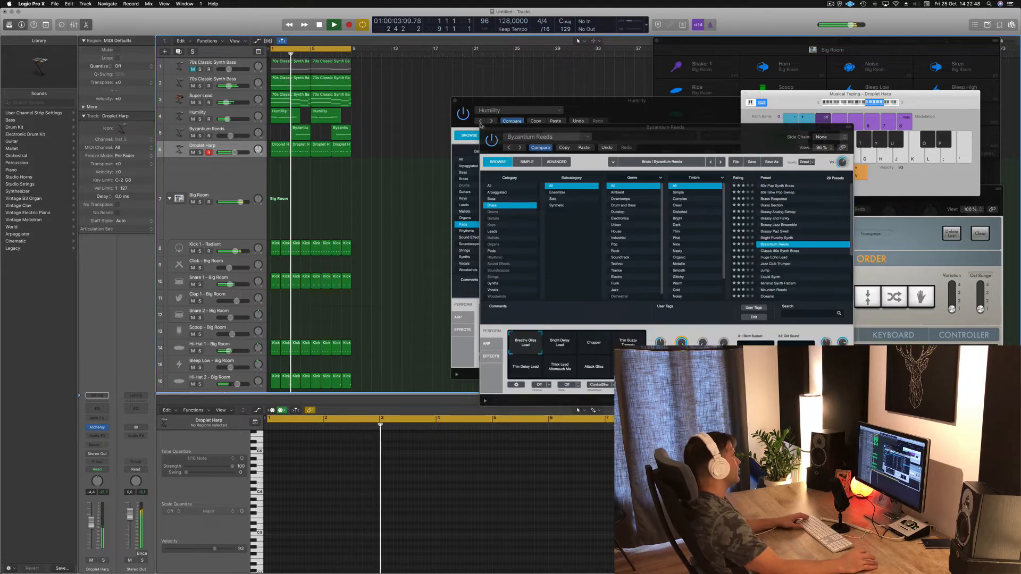
left_click(484, 129)
left_click(455, 101)
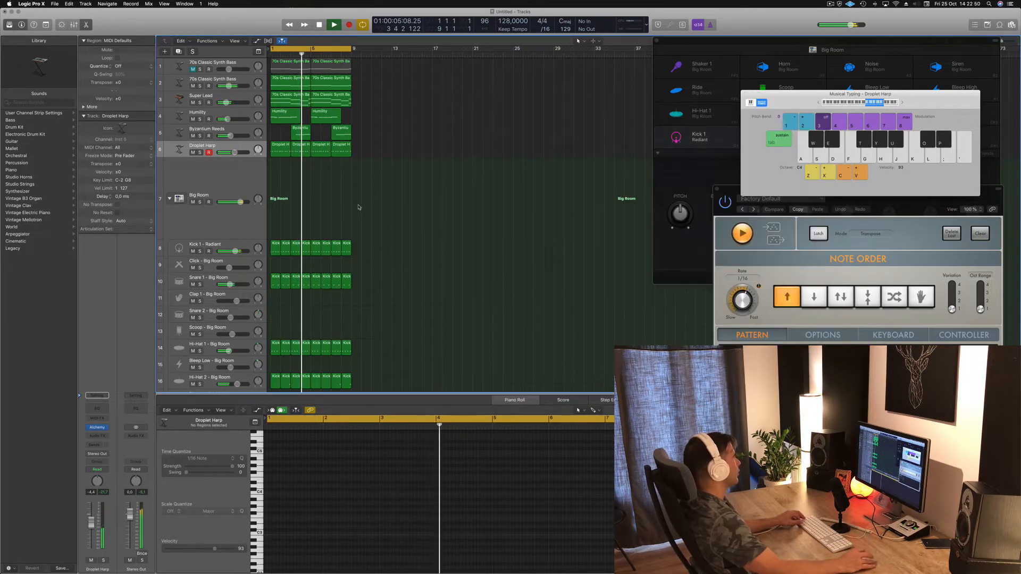
scroll(480, 210, "up", 10)
scroll(481, 210, "down", 5)
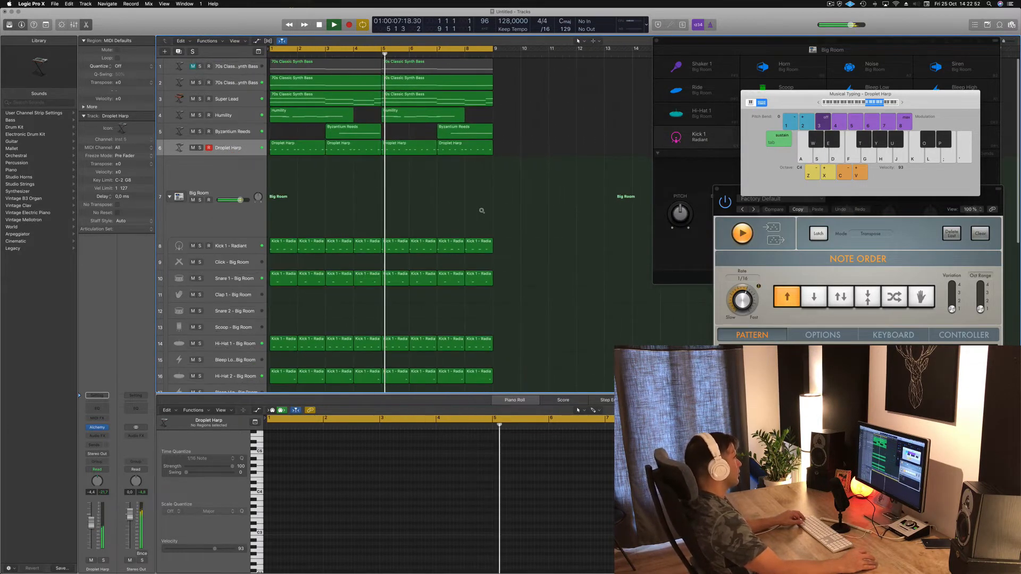
scroll(473, 209, "down", 2)
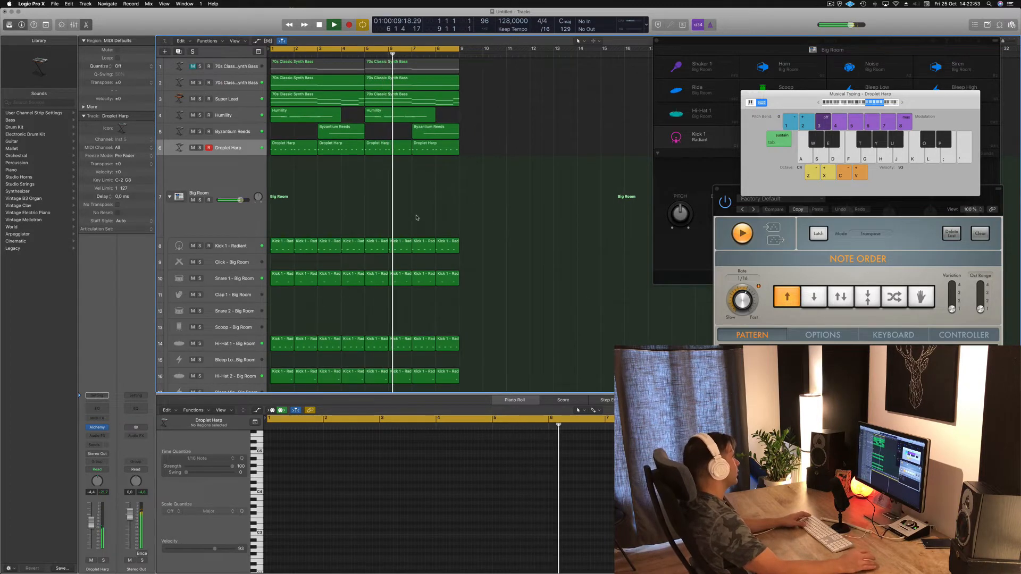
- Restart playback and solo the Droplet Harp track to hear it alone, then turn the solo off
key("space")
left_click(229, 149)
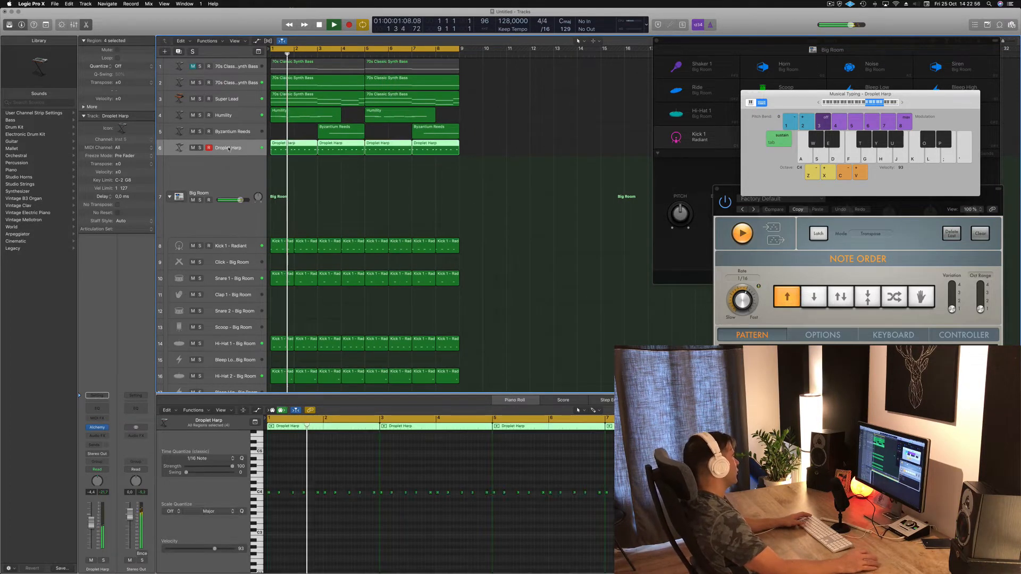
left_click(104, 561)
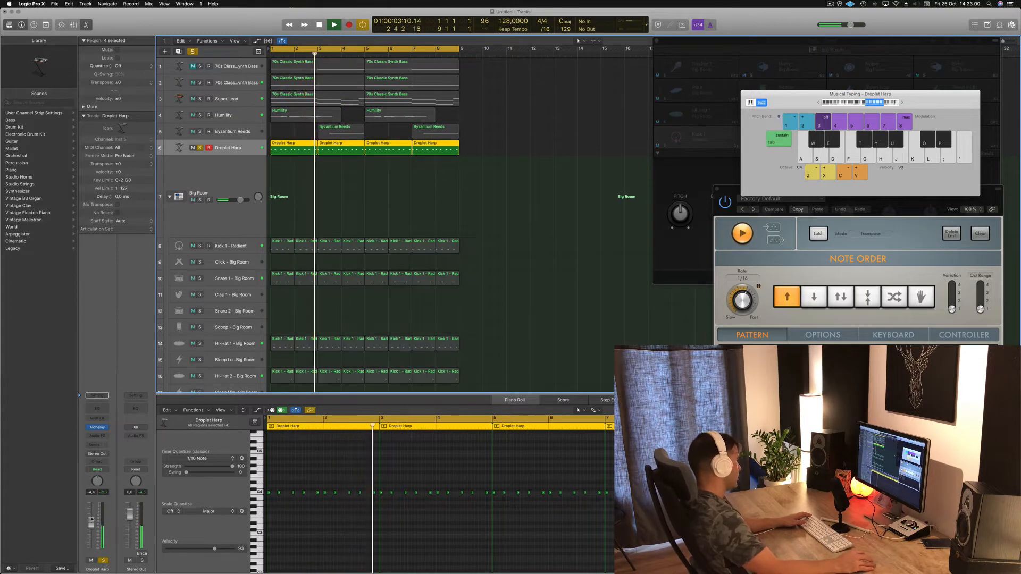
key("s")
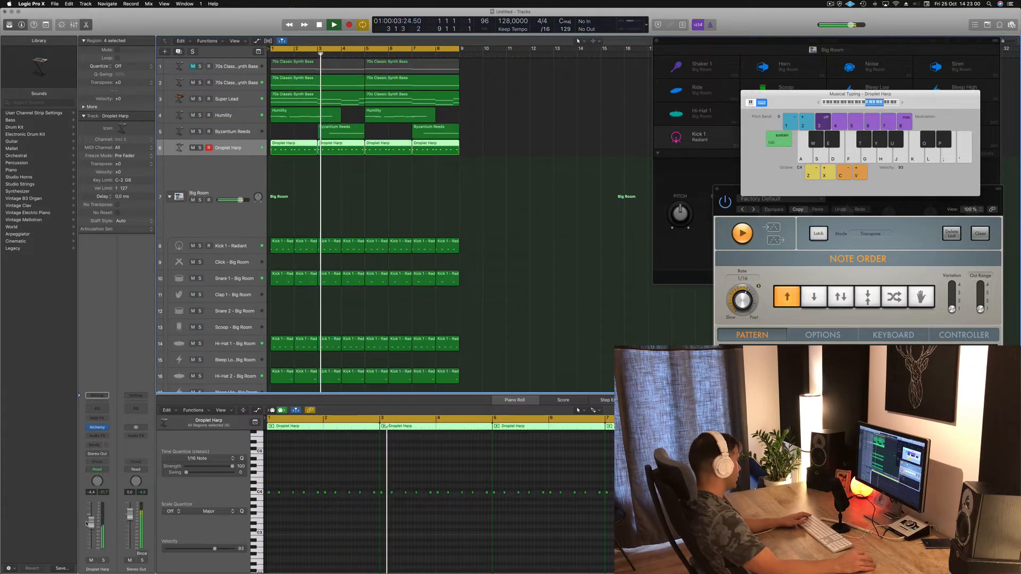
- Open the Droplet Harp track's Alchemy instrument, move its window clear, and try the Resonant and Chorus variations during playback
left_click(97, 428)
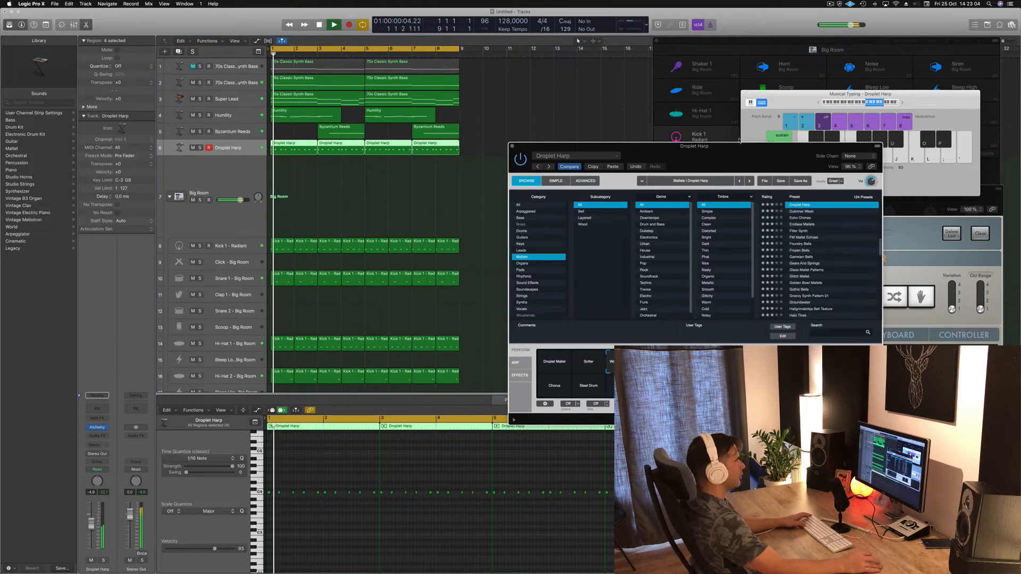
left_click_drag(739, 145, 625, 87)
key("space")
key("space")
left_click(537, 309)
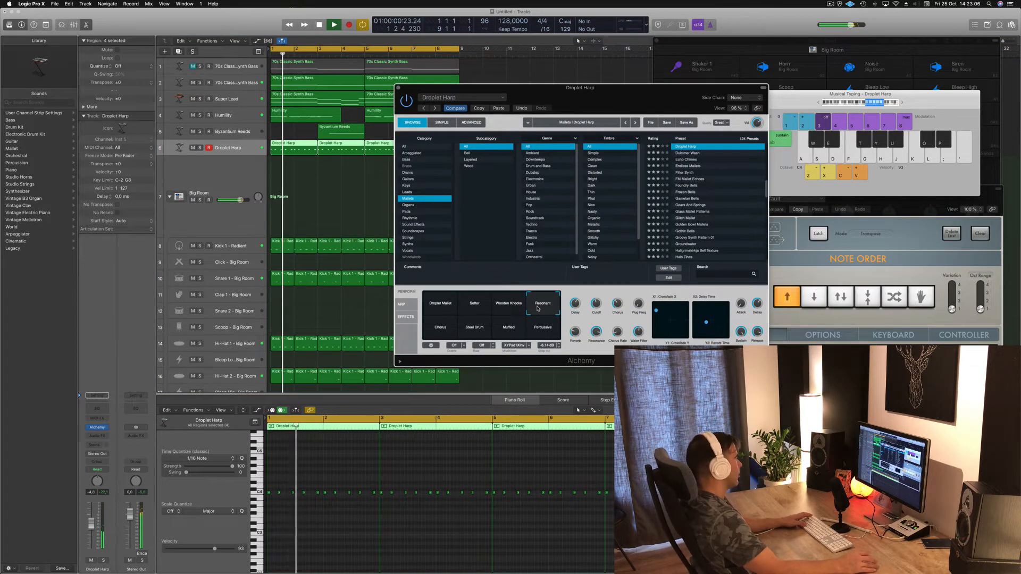
left_click(447, 330)
key("space")
key("space")
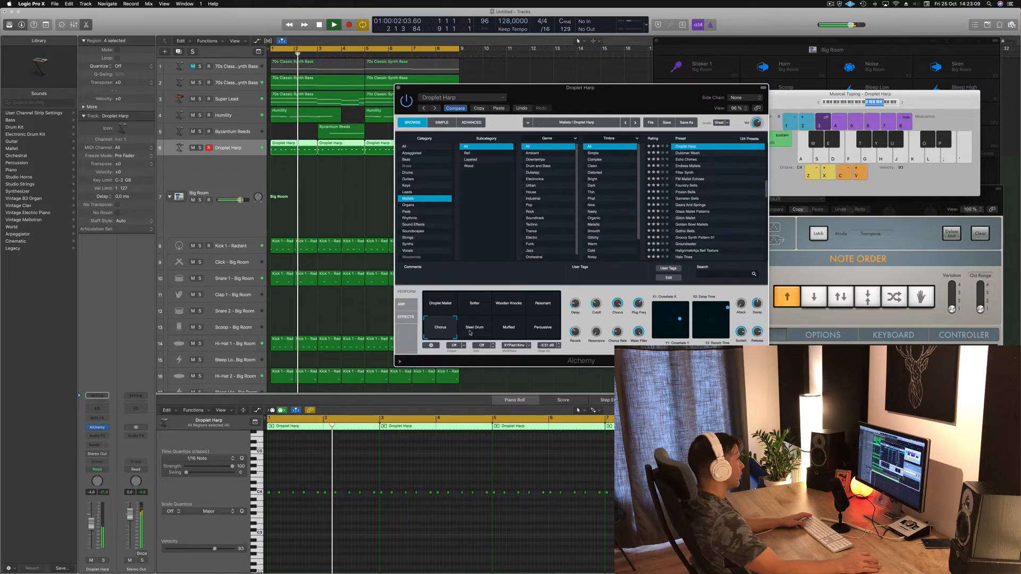
- Try the Steel Drum variation with the track volume at -2.8 dB, followed by the Muffled and Percussive variations
left_click(471, 330)
key("space")
key("space")
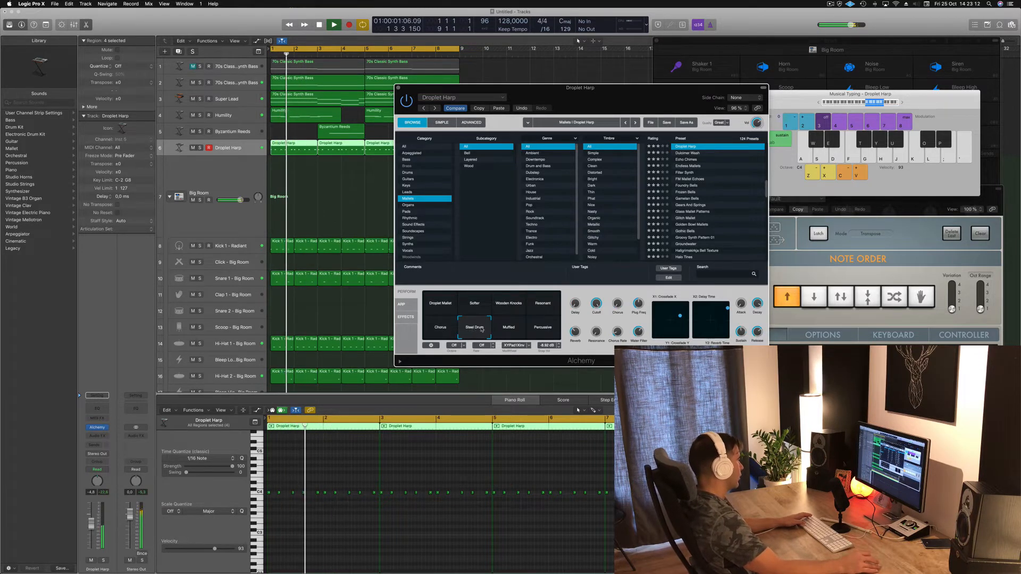
left_click_drag(91, 524, 92, 516)
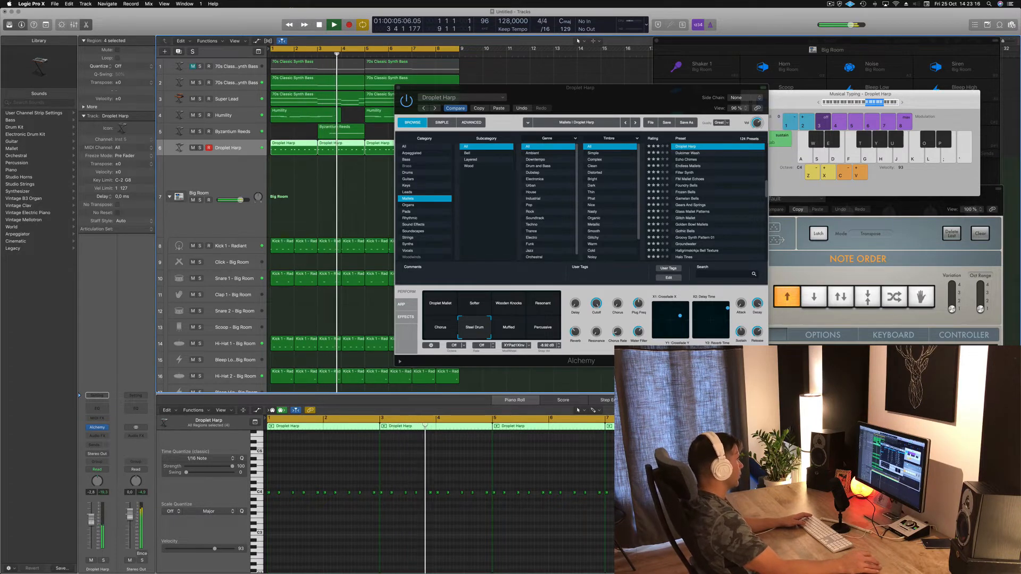
left_click(515, 329)
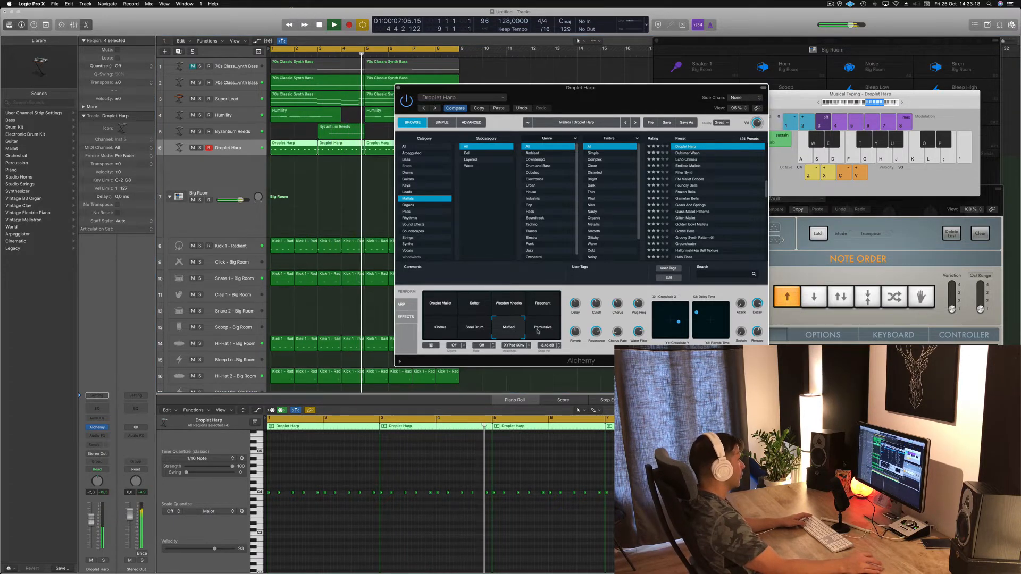
left_click(539, 332)
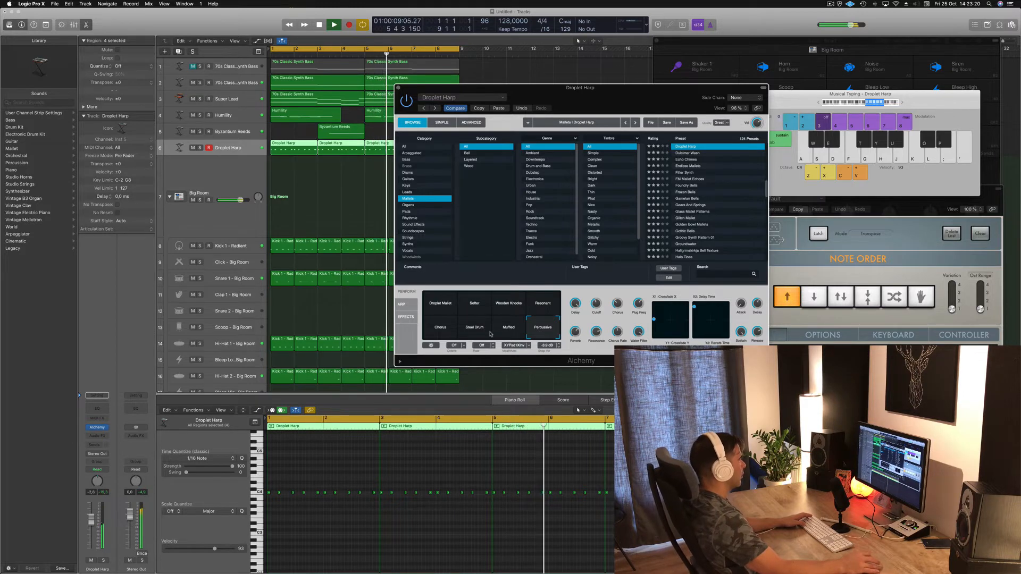
- Choose the Steel Drum variation, set the Droplet Harp track volume to about -5 dB, and close the Alchemy window
left_click(475, 329)
left_click(94, 521)
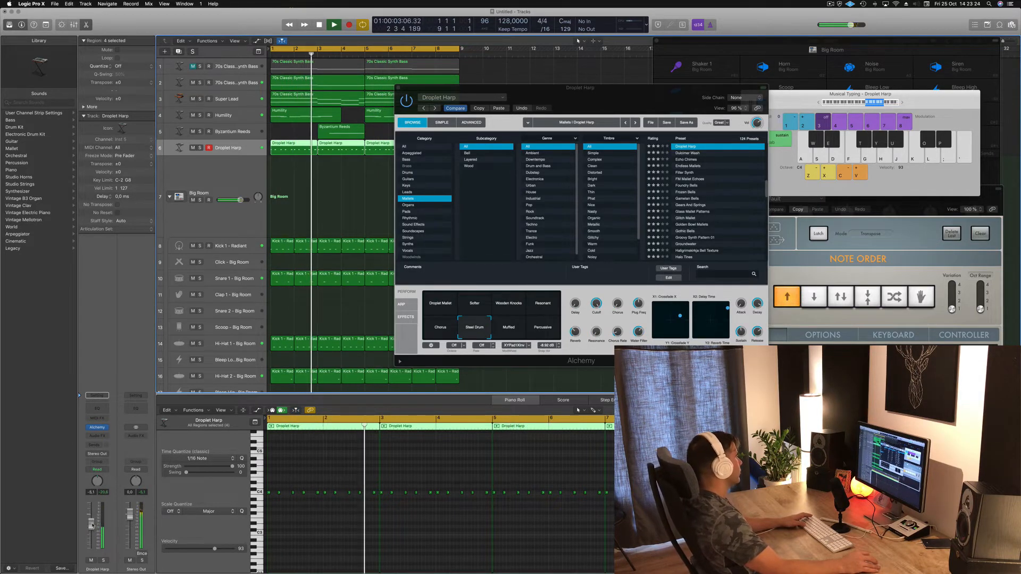
left_click_drag(397, 88, 372, 109)
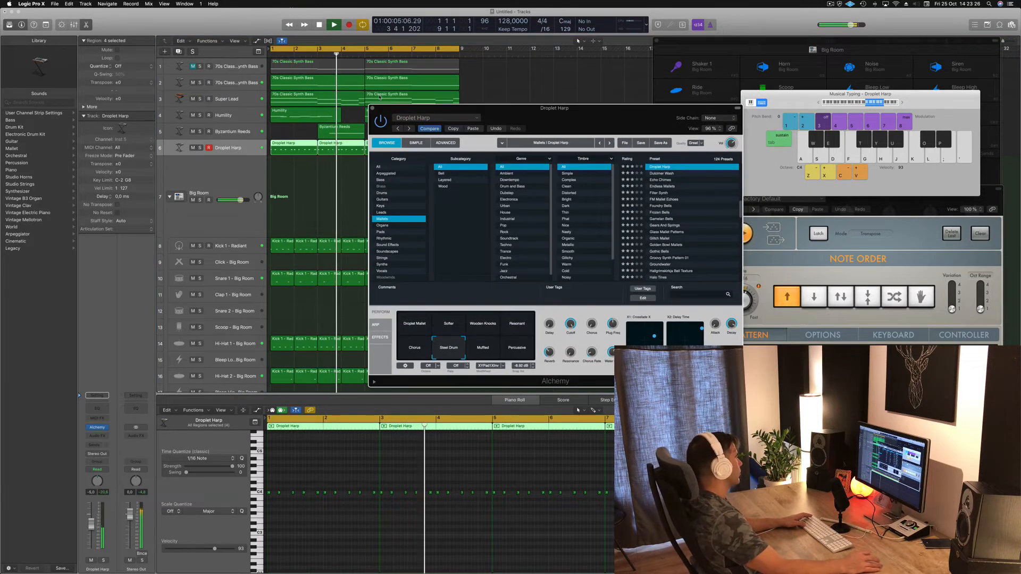
left_click(372, 108)
- Insert a Compressor and a Channel EQ on the Humility track and close the Channel EQ window
left_click(234, 131)
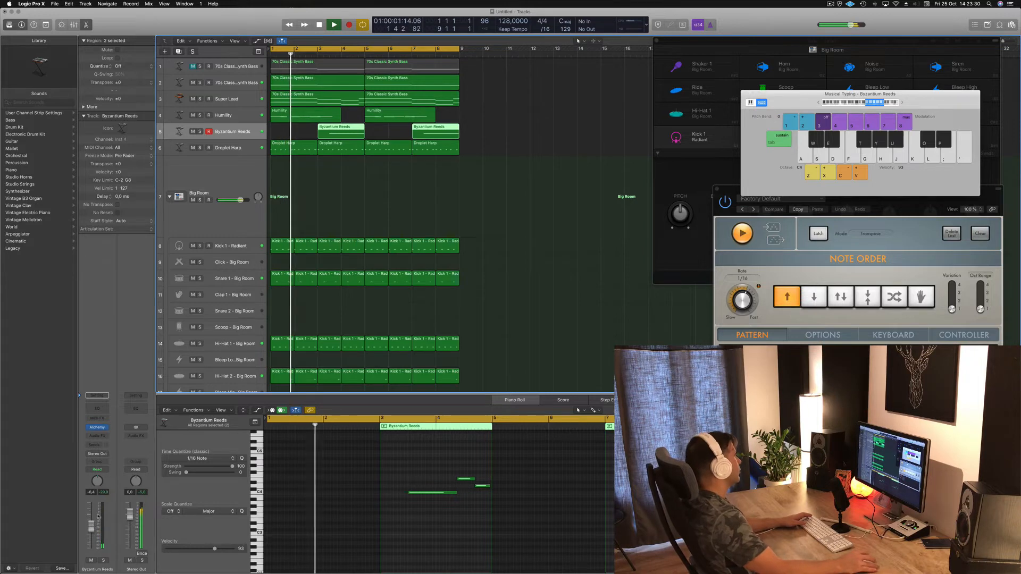
left_click(223, 119)
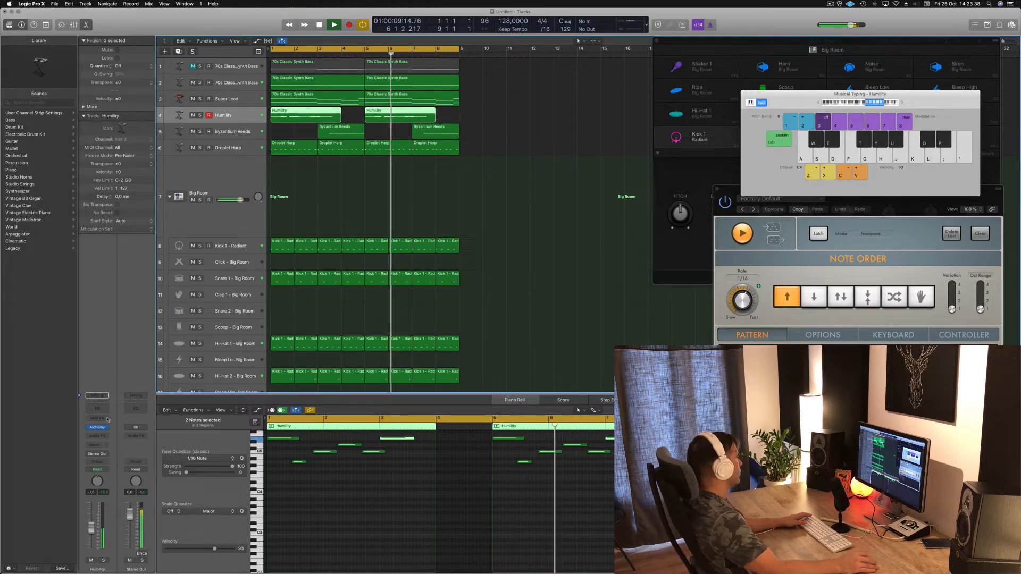
left_click(98, 403)
left_click(98, 406)
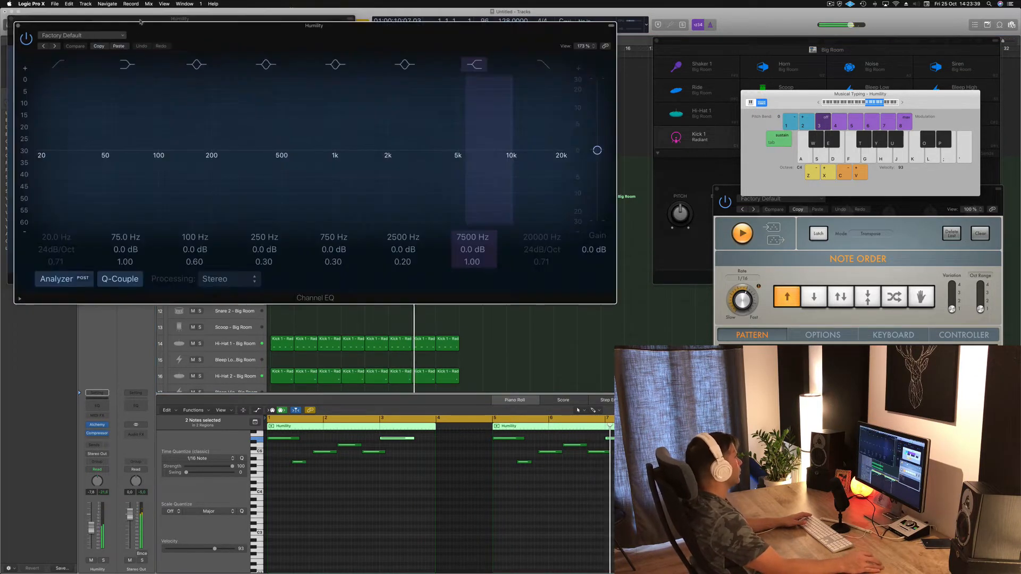
left_click(19, 26)
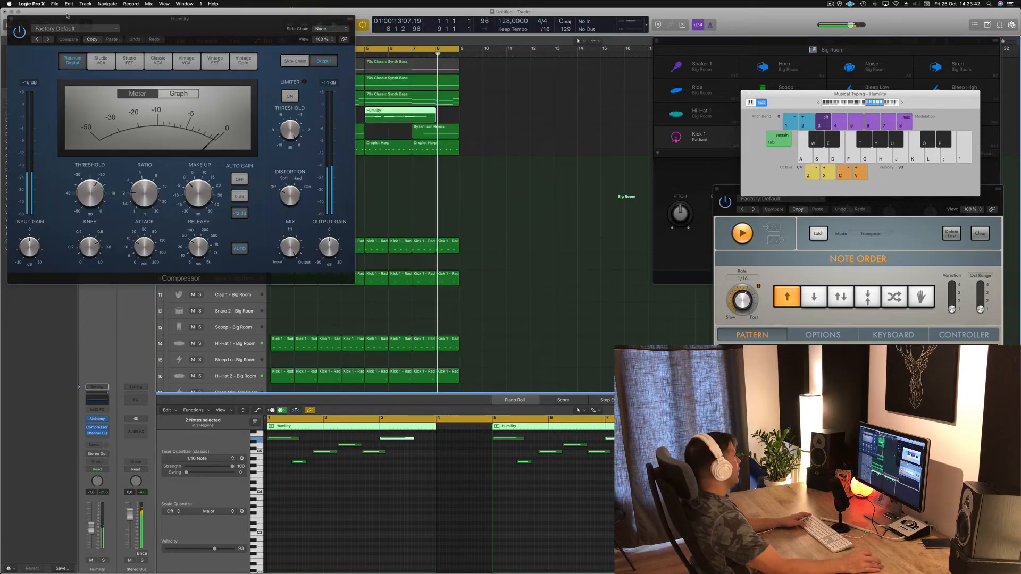
- Move the Compressor window clear of the tracks and lower the Humility track volume to -13.4 dB during playback
left_click_drag(66, 27, 609, 71)
key("space")
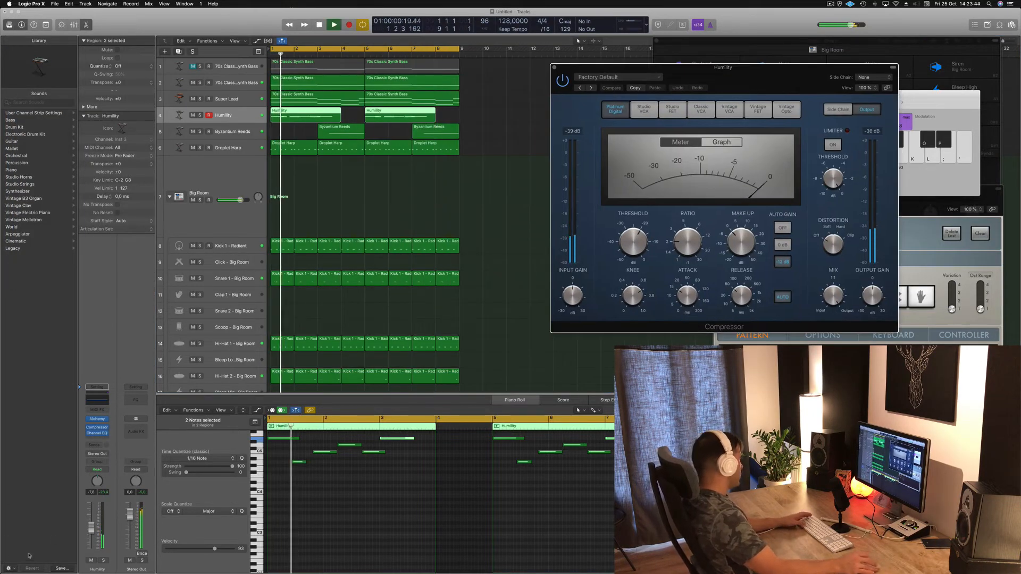
left_click_drag(94, 528, 91, 537)
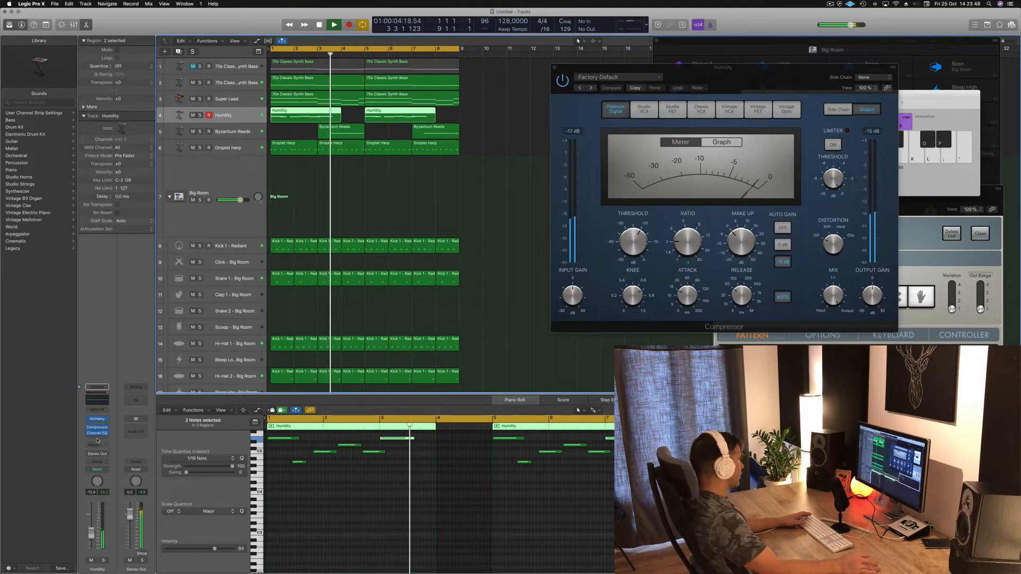
- Examine the Humility track's frequency spectrum in its Channel EQ during playback, and close the EQ window
left_click(97, 400)
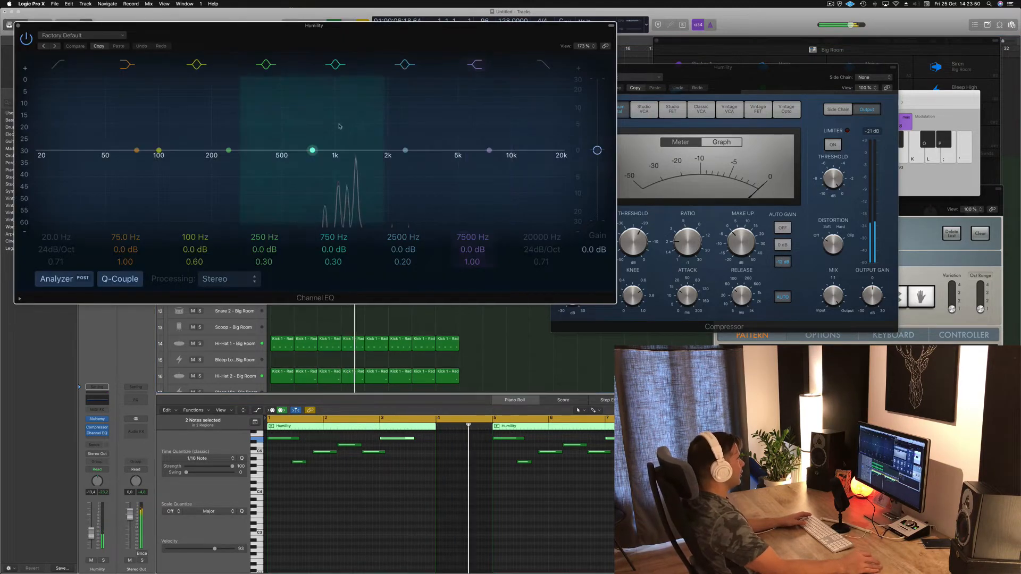
left_click_drag(470, 44, 579, 63)
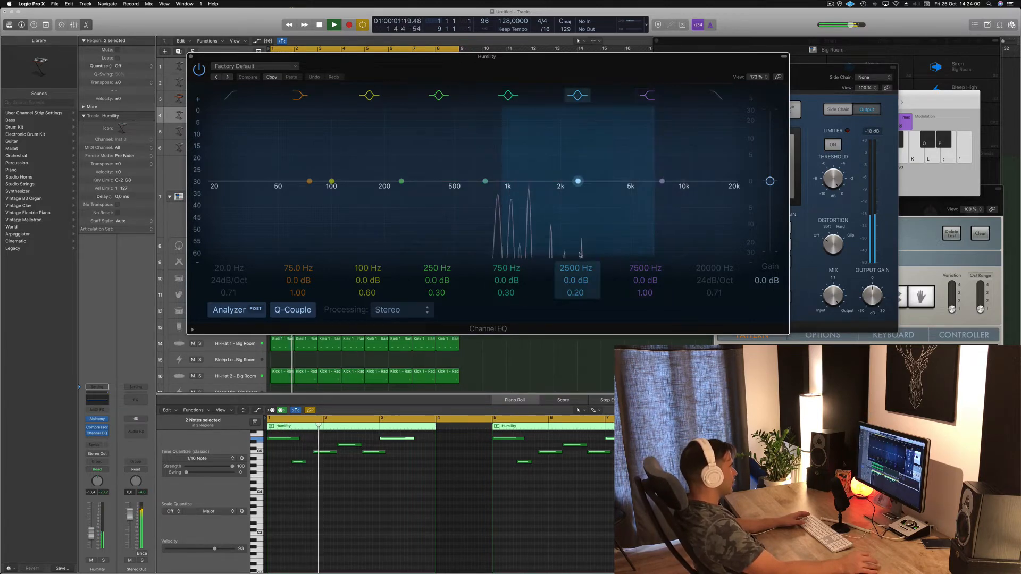
left_click(191, 56)
key("space")
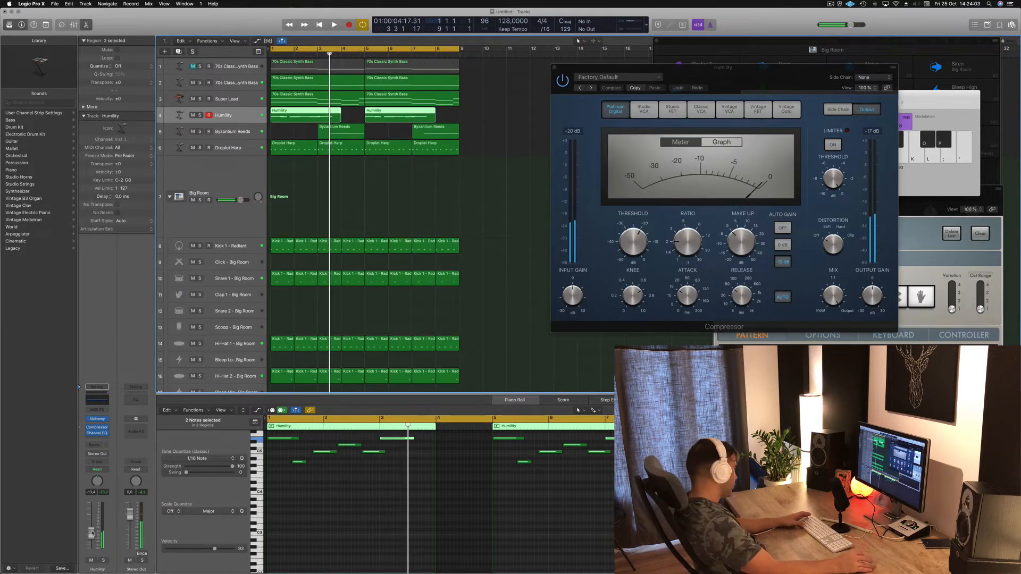
- Lower the volumes of the Humility and Droplet Harp tracks slightly while listening to the loop
left_click_drag(91, 536, 91, 536)
key("space")
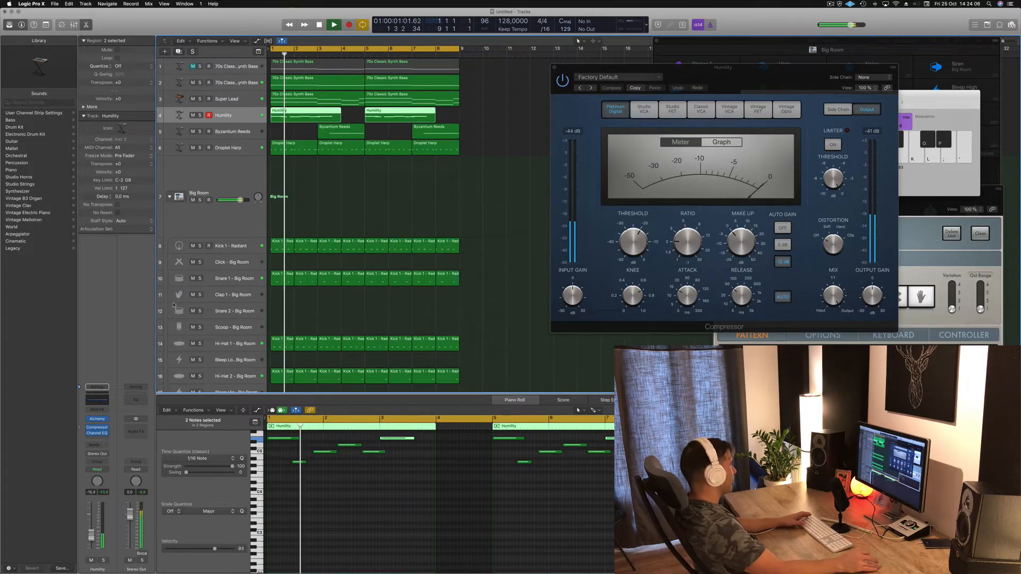
left_click(253, 149)
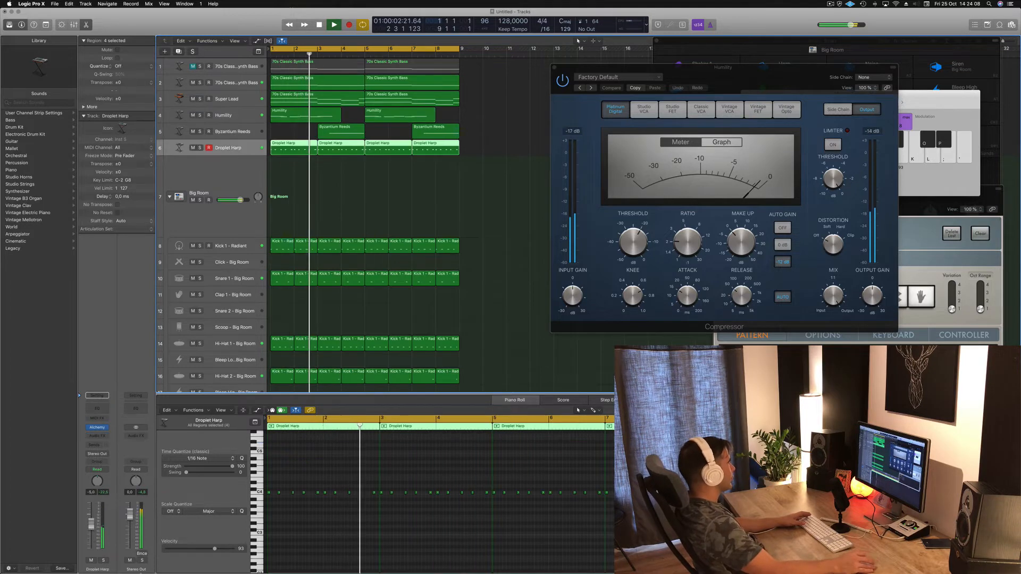
left_click_drag(91, 525, 91, 528)
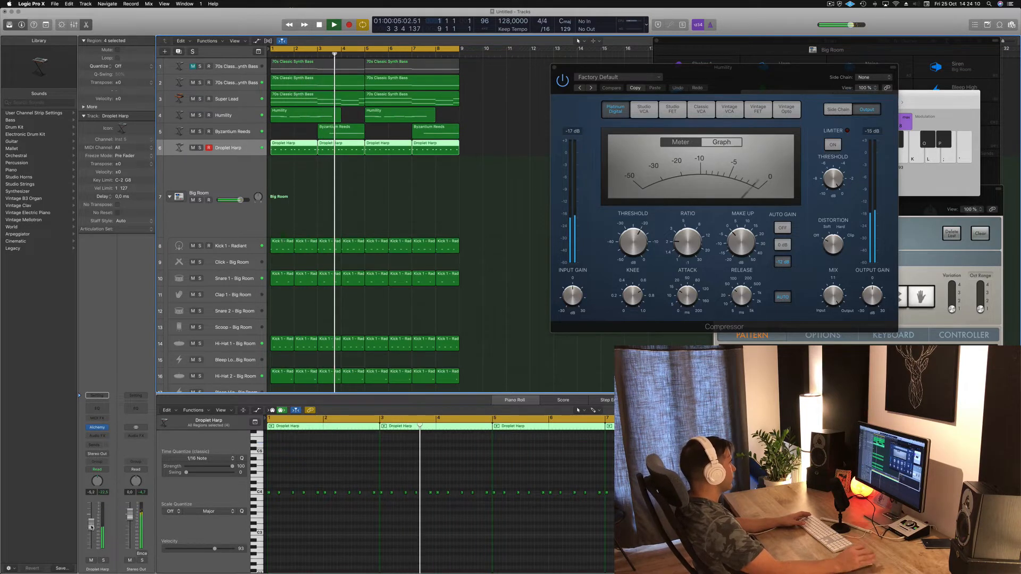
- Copy the first-bar Snare 1 region to the Scoop track and raise its two notes by about three semitones
scroll(293, 263, "down", 3)
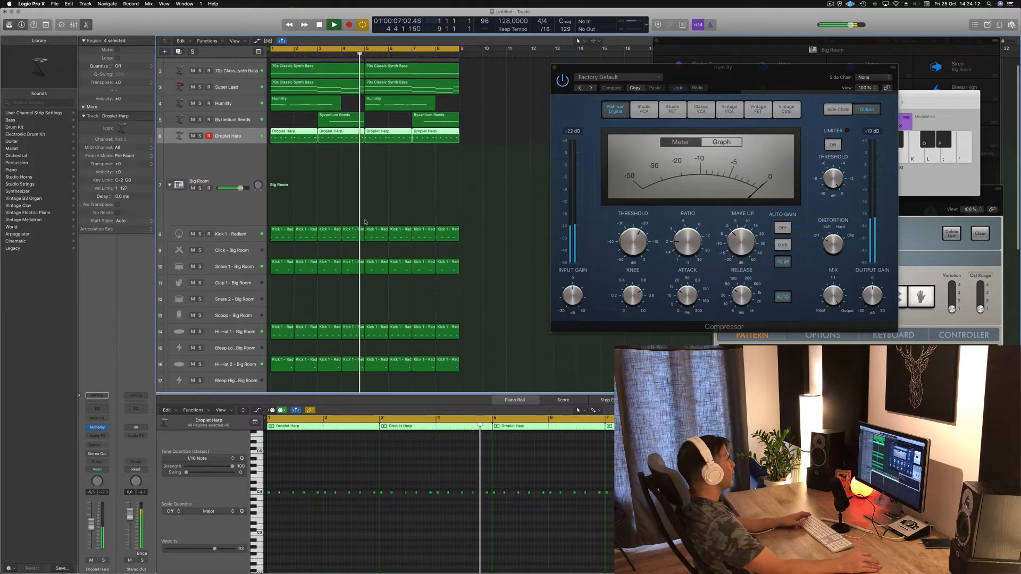
key("space")
scroll(295, 259, "down", 1)
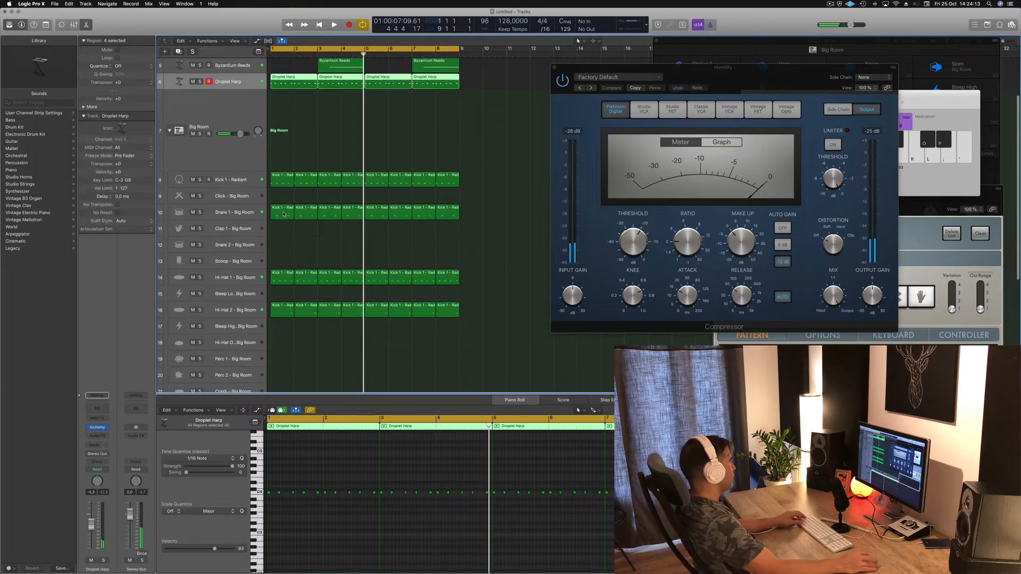
left_click_drag(284, 214, 279, 261)
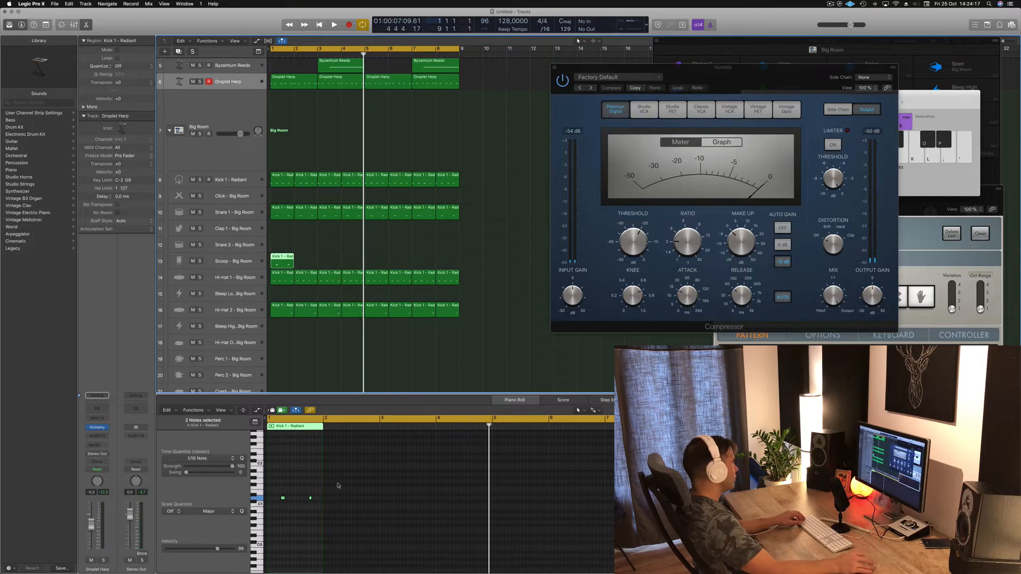
left_click_drag(341, 485, 261, 518)
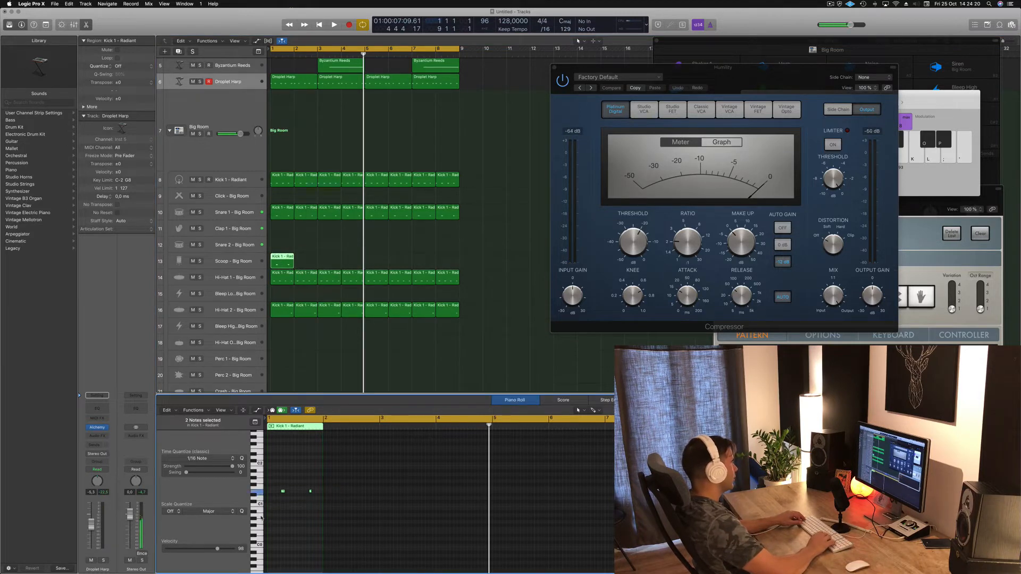
key("space")
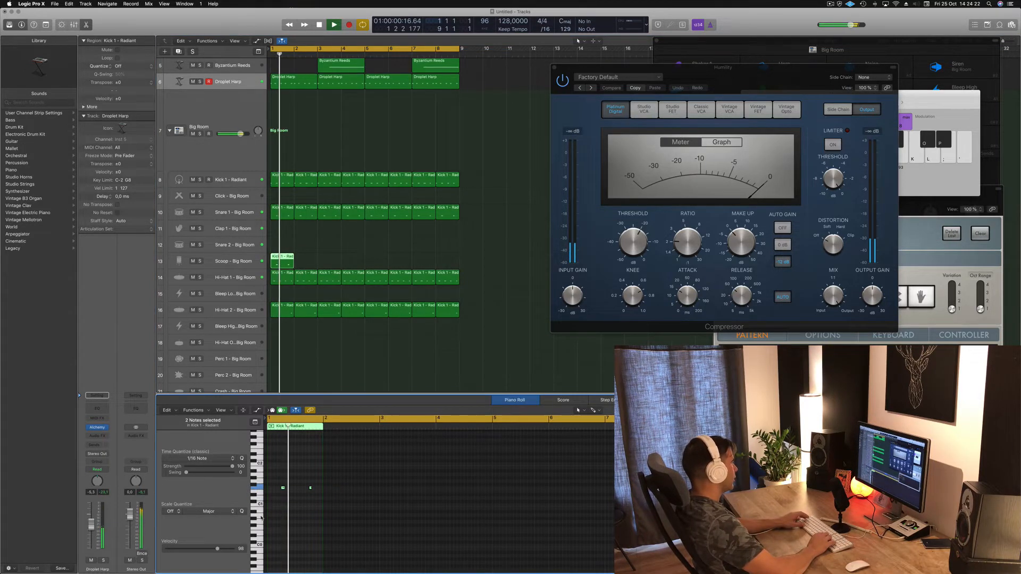
key("space")
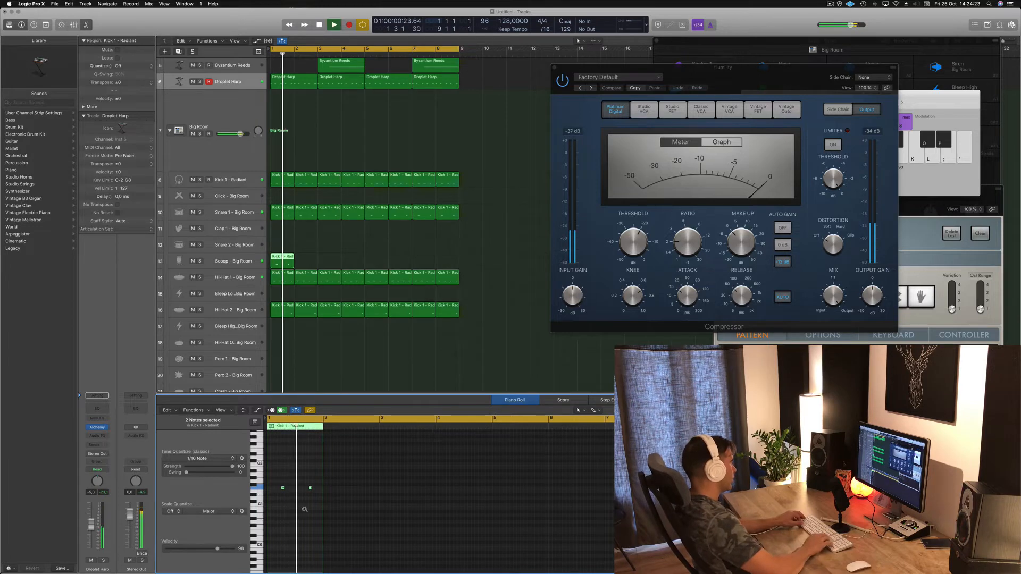
- Nudge the two Scoop notes forward by two sixteenths, audition them, and repeat the region across all eight bars
key("alt+Right")
key("alt+Right")
key("space")
key("space")
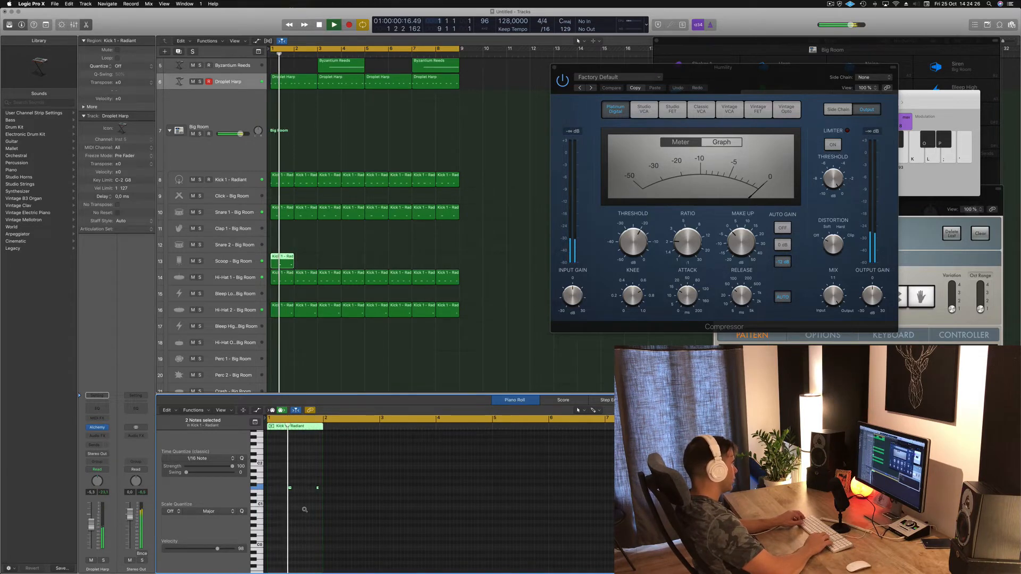
key("space")
key("space")
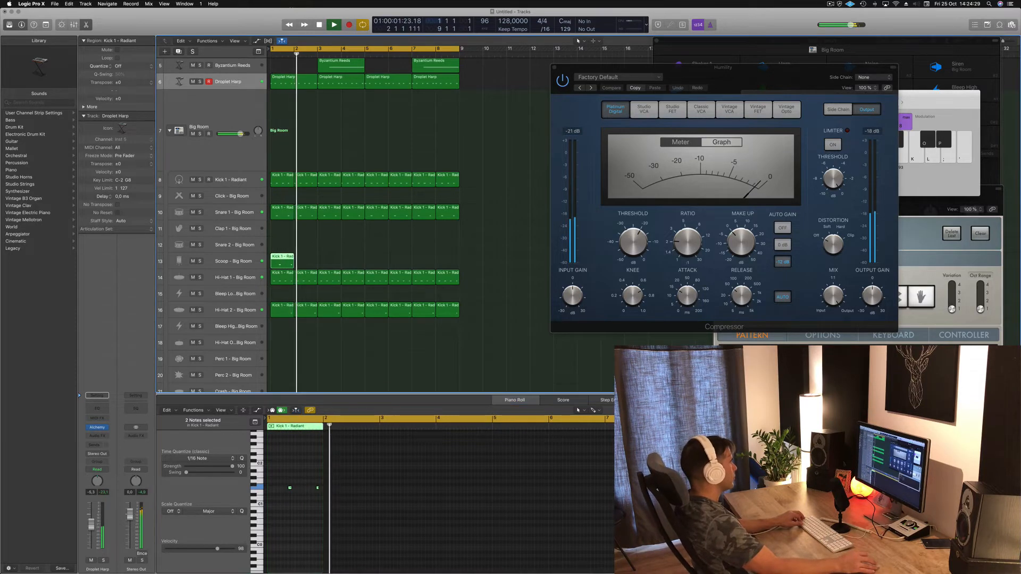
left_click_drag(284, 265, 376, 268)
- Copy the first-bar Scoop region to the Ride track and move its two notes up about ten semitones onto beats 1 and 3
scroll(312, 317, "down", 1)
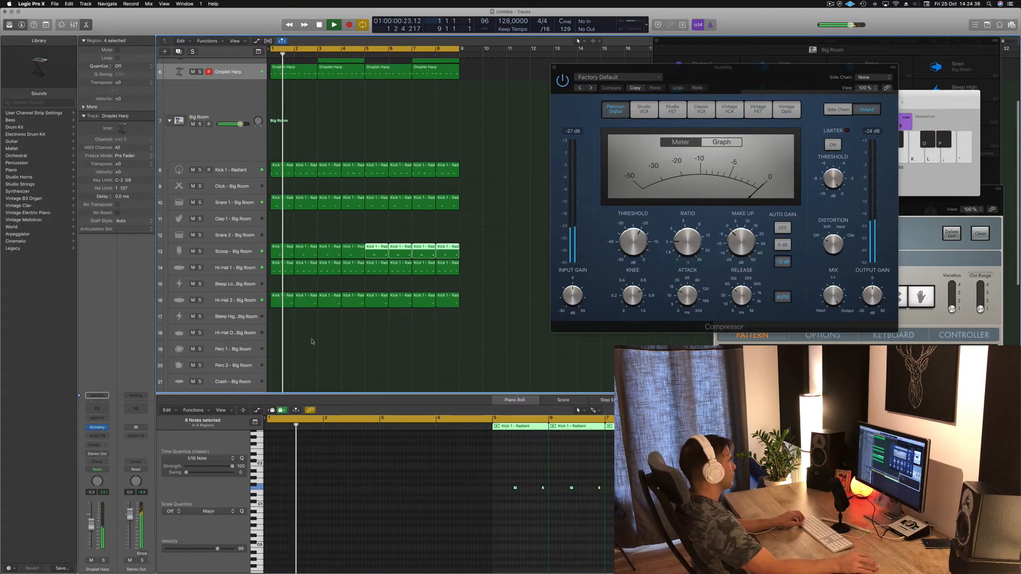
scroll(311, 317, "down", 1)
left_click(282, 229)
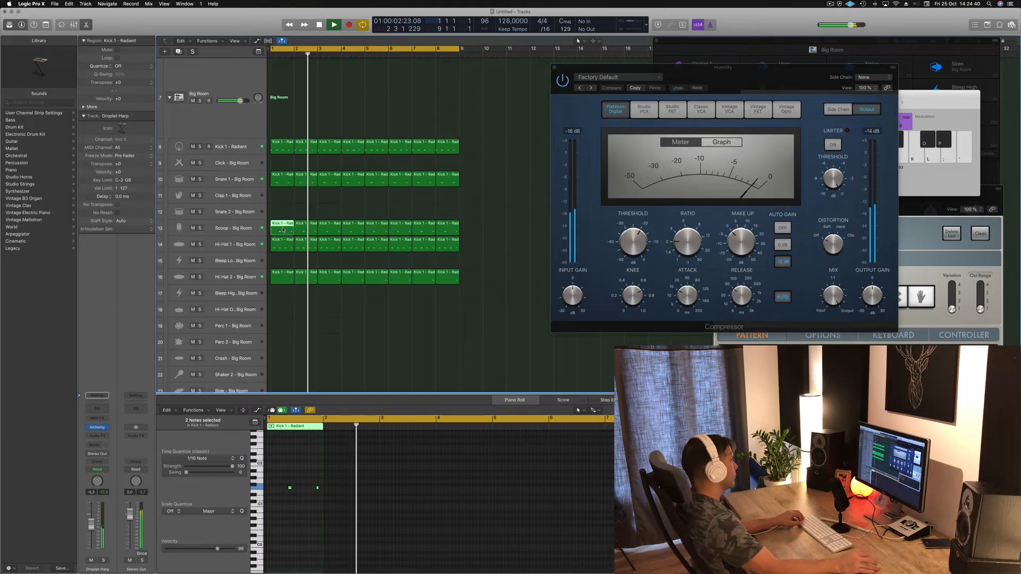
left_click_drag(284, 255, 282, 343)
left_click_drag(279, 477, 349, 499)
key("alt+Up")
key("alt+Up")
key("alt+Up")
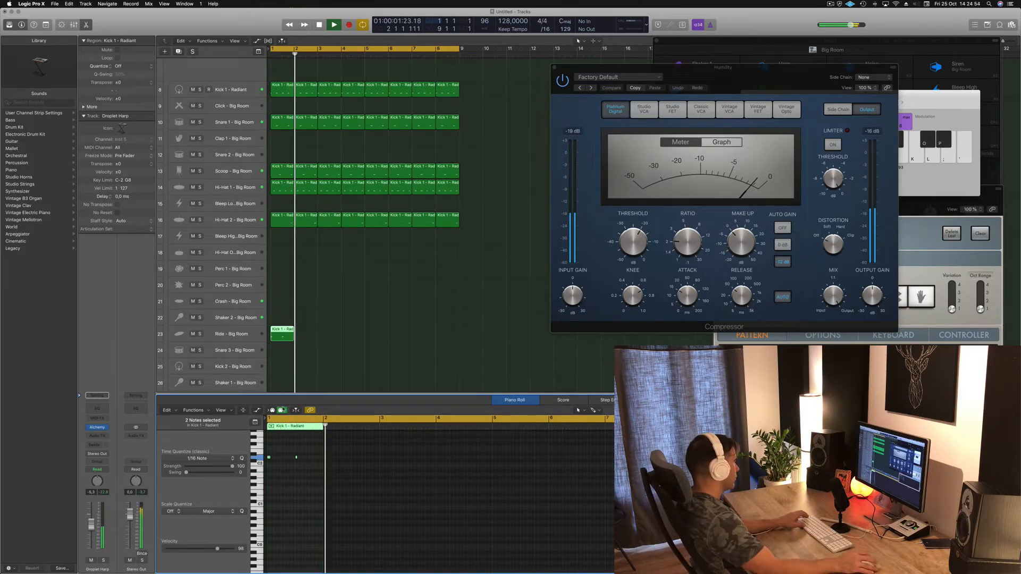
key("space")
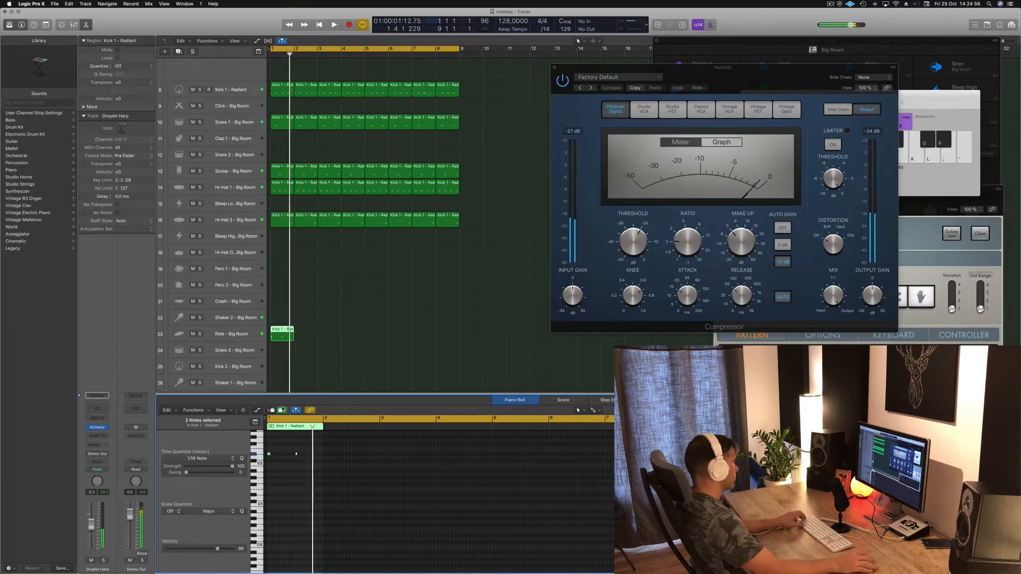
key("space")
- Duplicate the two Ride notes one beat further on, so the bar has a note on every beat
key("super+Right")
key("super+Right")
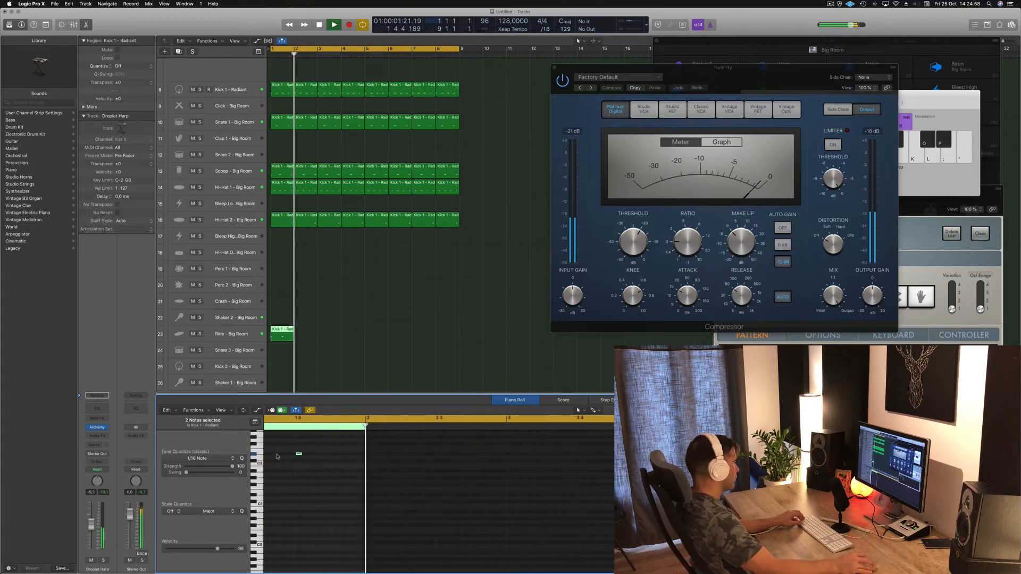
left_click_drag(274, 455, 309, 455)
key("space")
- Select the Ride track and lower its volume strongly while auditioning the new pattern
left_click(230, 335)
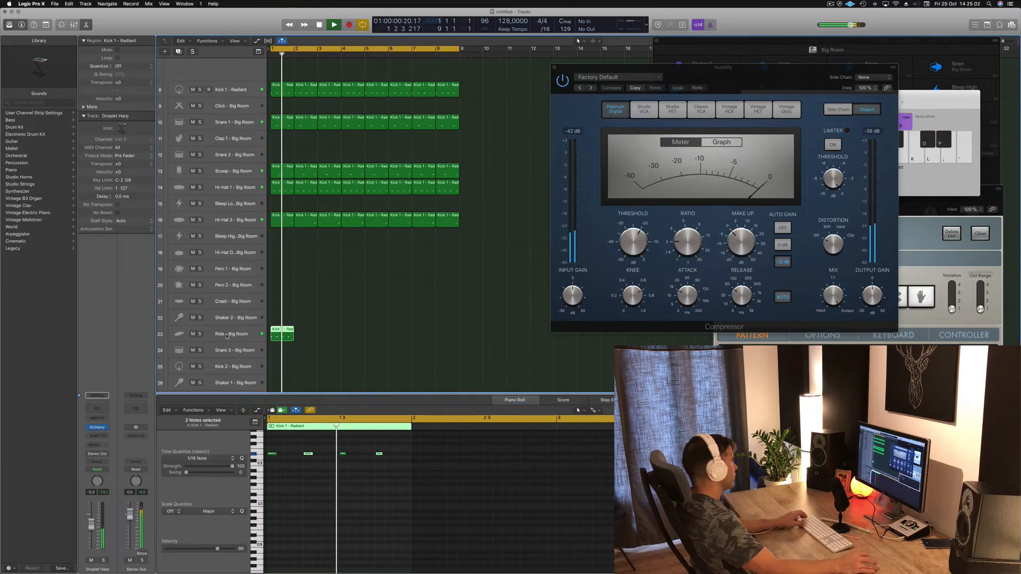
key("space")
key("space")
left_click_drag(92, 526, 92, 546)
key("space")
key("space")
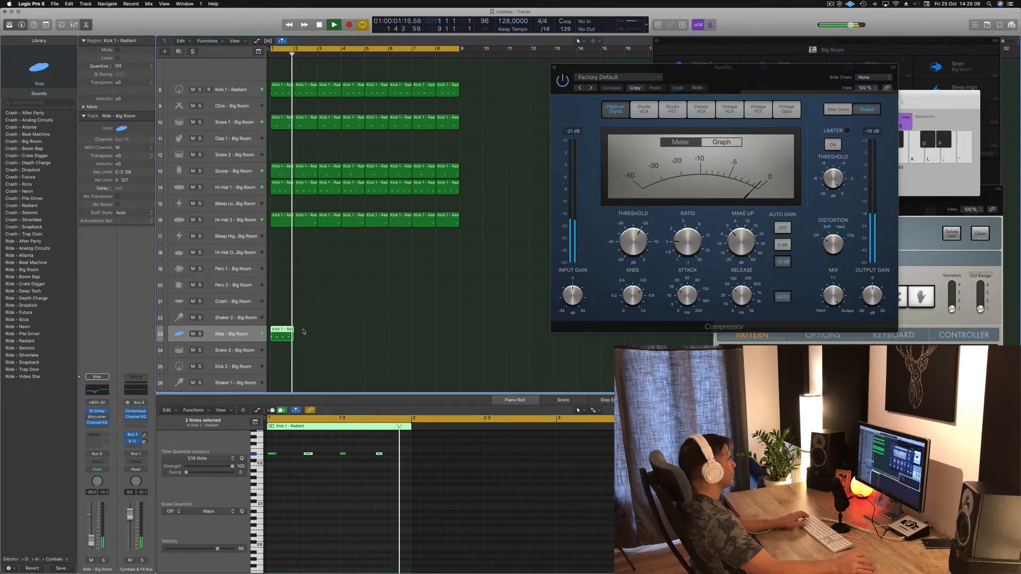
- Move the Ride region up to the Shaker 2 track and lower its four notes by one semitone
left_click_drag(288, 332, 288, 325)
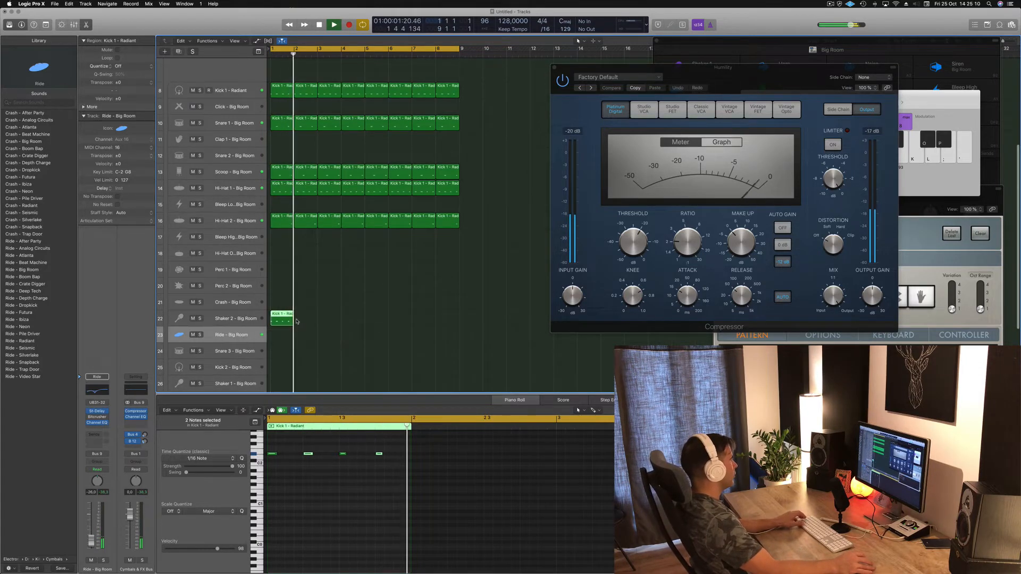
left_click_drag(274, 431, 266, 488)
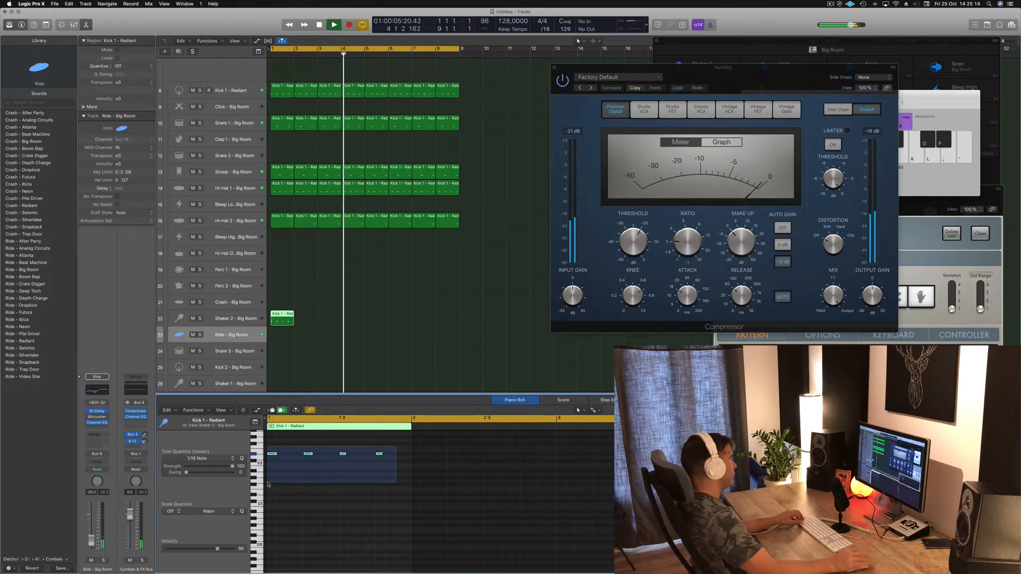
key("alt+Down")
key("Return")
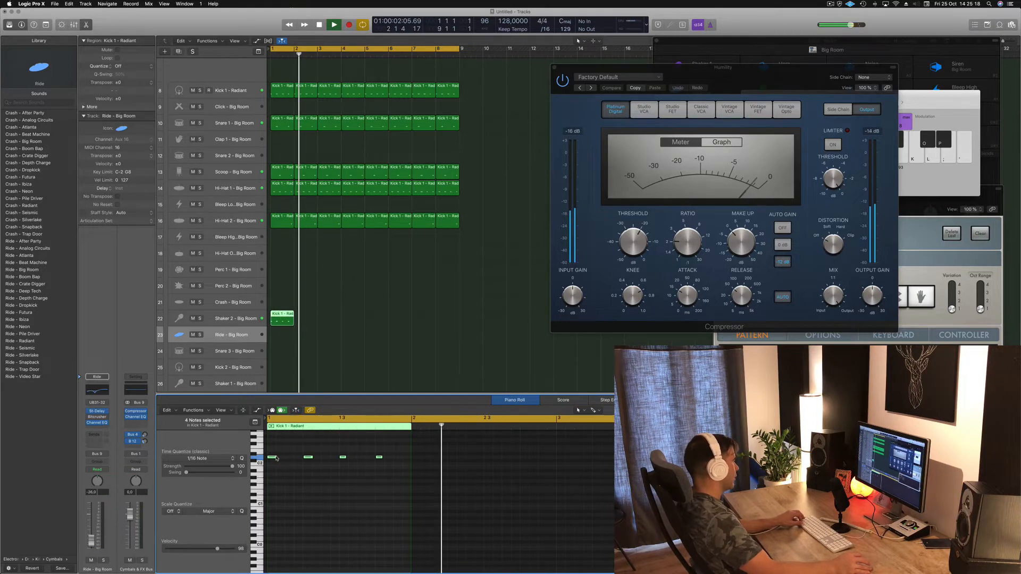
- Duplicate the Shaker 2 notes into eight evenly spaced off-beat hits and set the track volume to -17.4 dB
left_click_drag(276, 458, 301, 463)
key("Return")
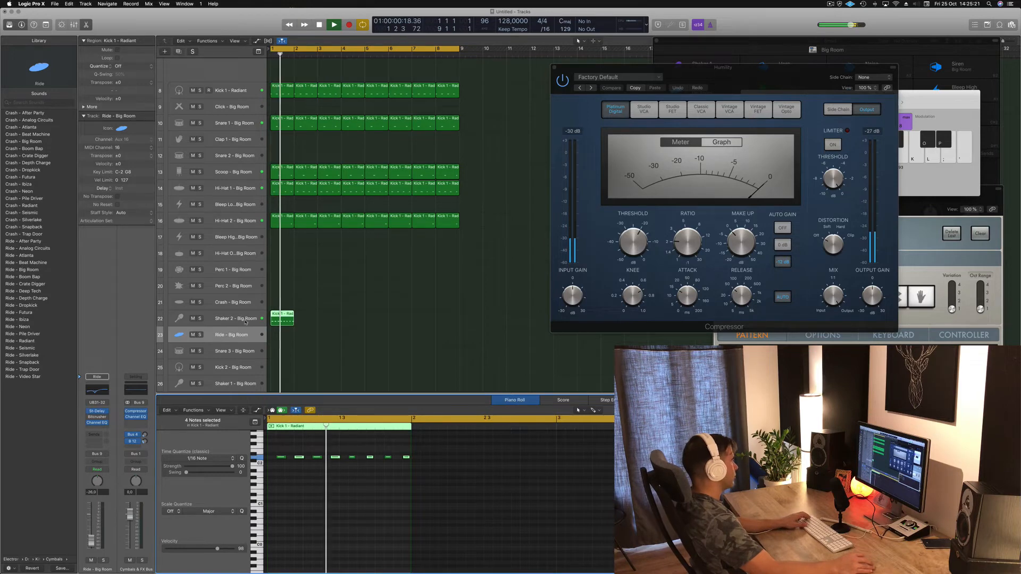
left_click(246, 321)
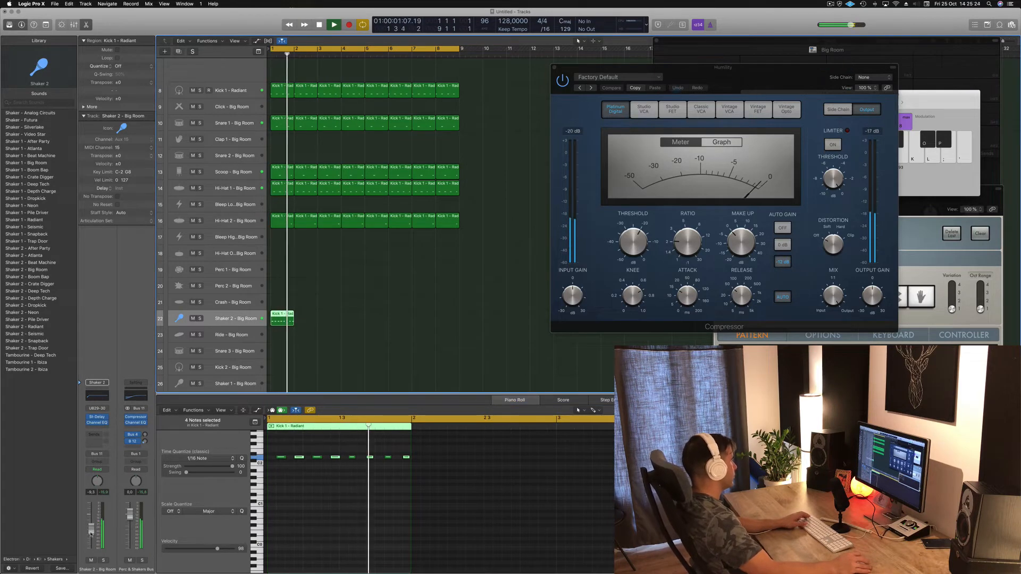
key("Return")
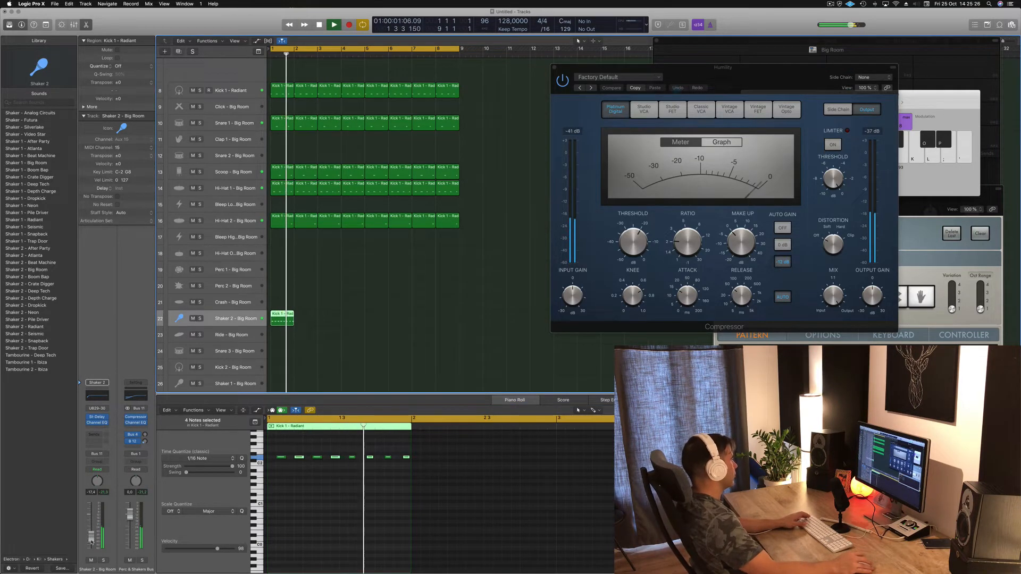
- Repeat the Shaker 2 region across all eight bars and lower the track volume slightly during playback
key("space")
left_click_drag(281, 318, 379, 325)
left_click(281, 318, "shift")
key("space")
key("space")
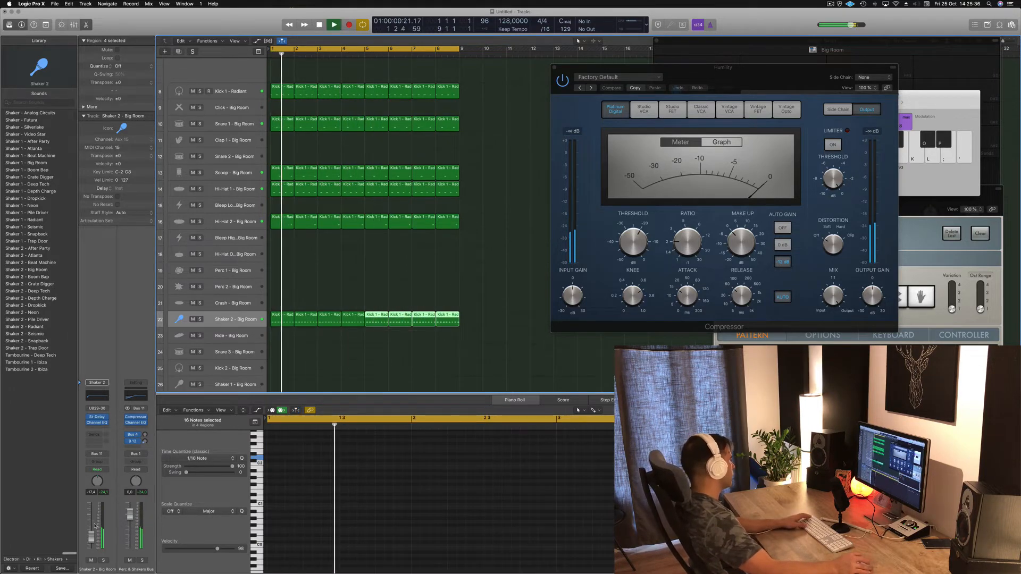
left_click_drag(92, 535, 91, 538)
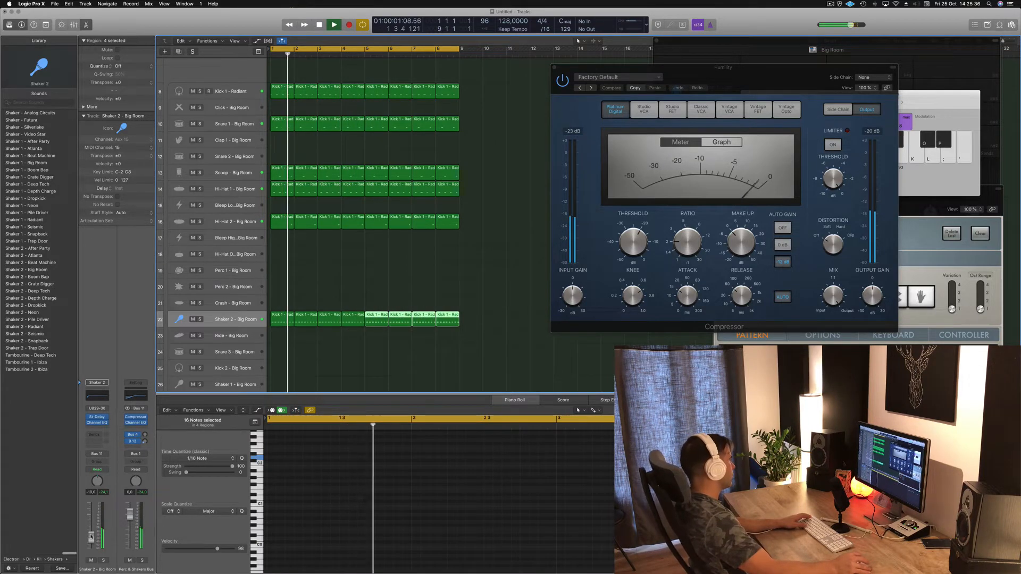
- Open Shaker 2's Stereo Delay, move its window clear, try the Dual Resonating preset, and choose Dual 1/16 Slap
left_click(99, 417)
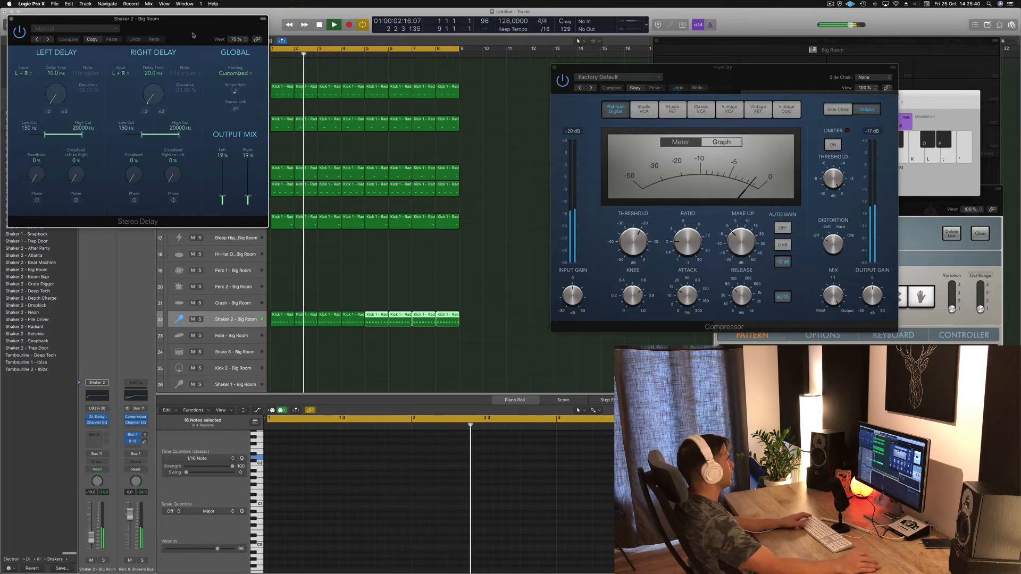
left_click_drag(92, 48, 369, 224)
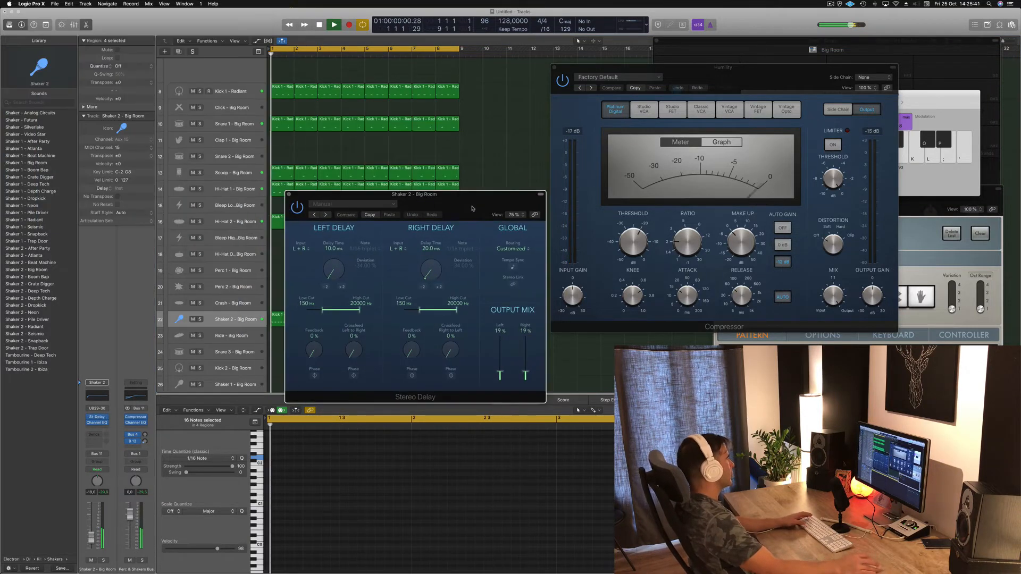
left_click(314, 215)
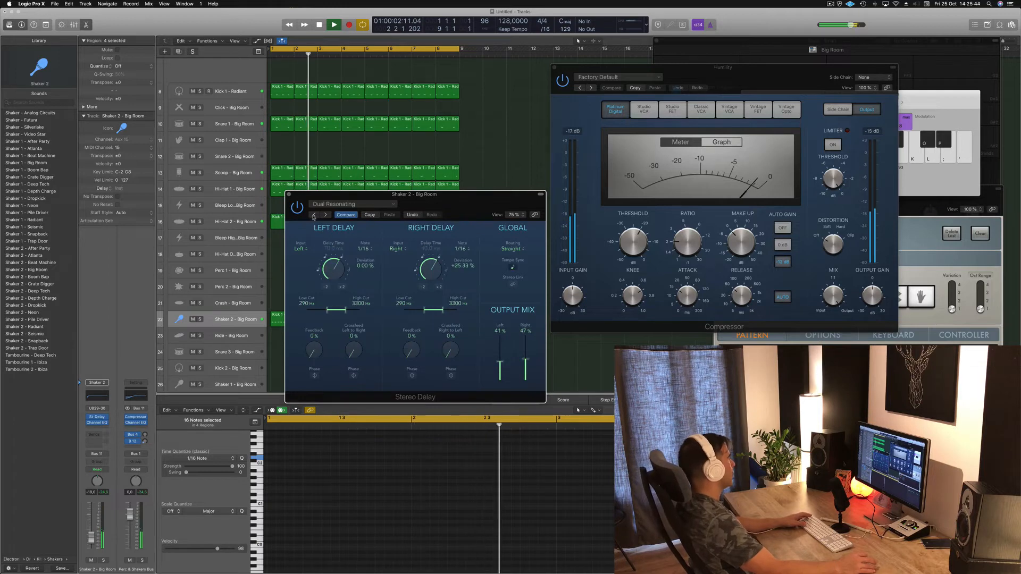
left_click(314, 215)
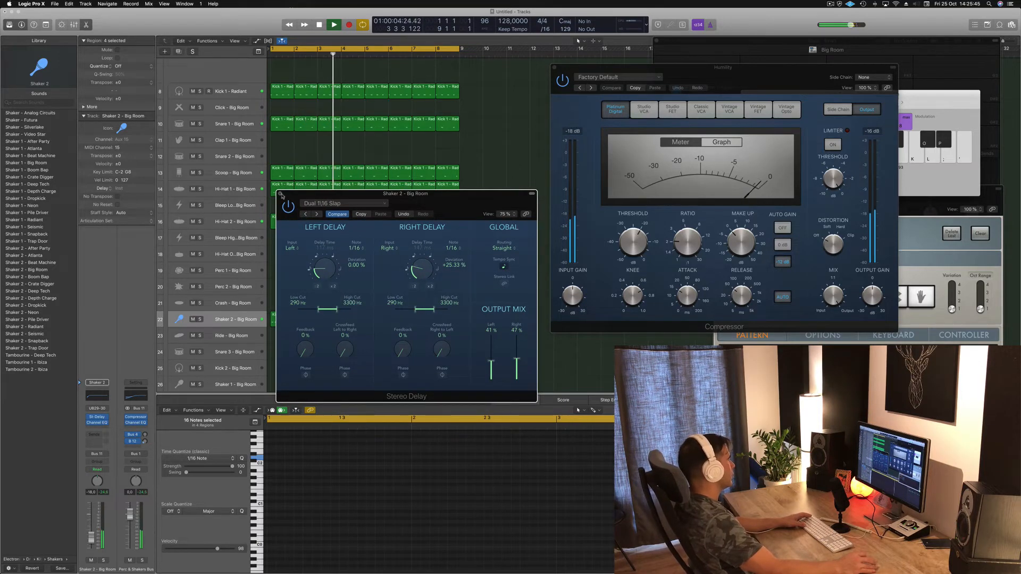
- Close Shaker 2's Stereo Delay window, lower the track volume to -21.0 dB, and stop playback
left_click(280, 194)
left_click_drag(91, 537, 90, 540)
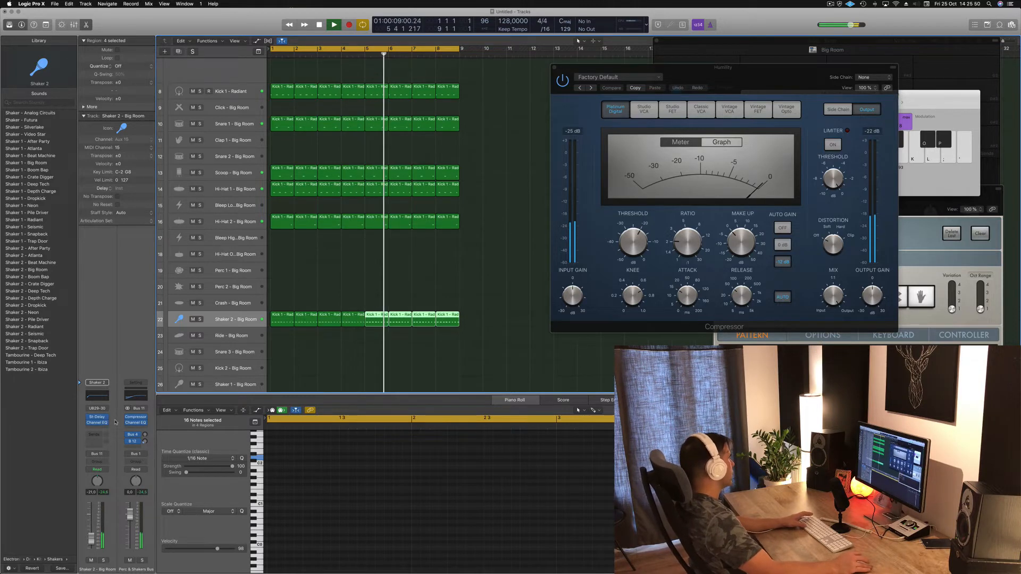
key("space")
- Add a Compressor to the Shaker 2 channel and choose Bus 2 as its side-chain source
left_click(96, 429)
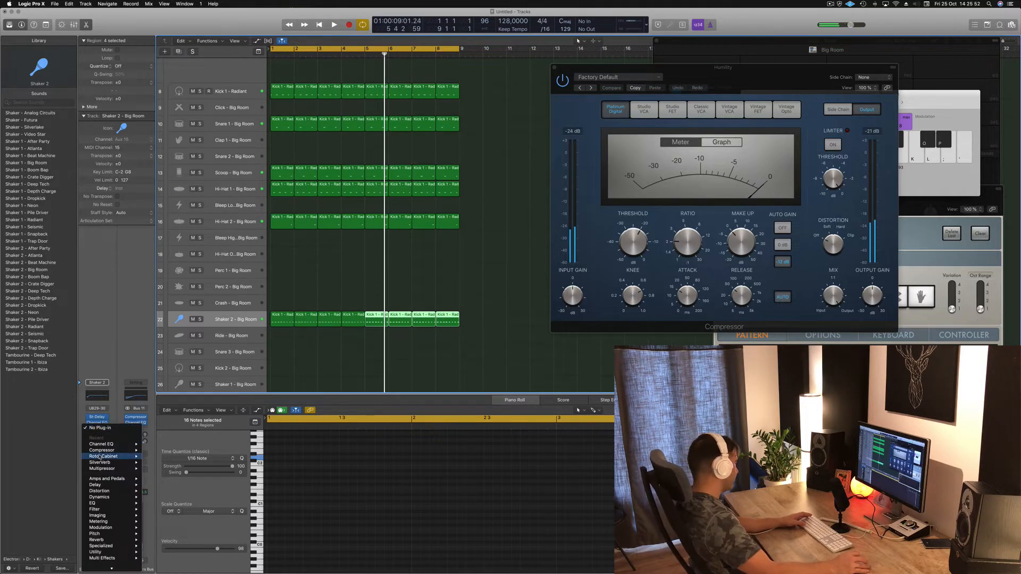
left_click(161, 451)
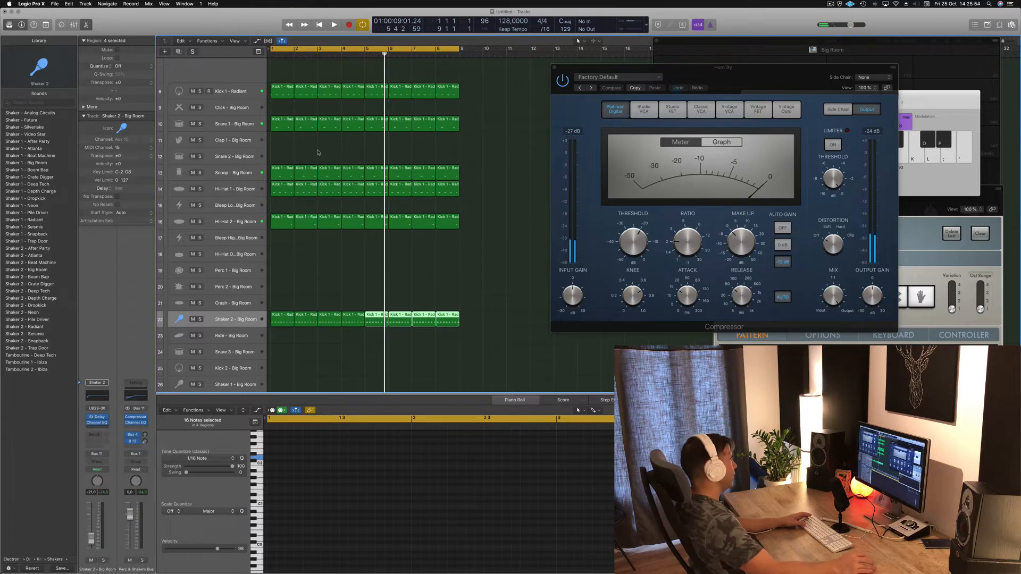
left_click_drag(230, 15, 525, 114)
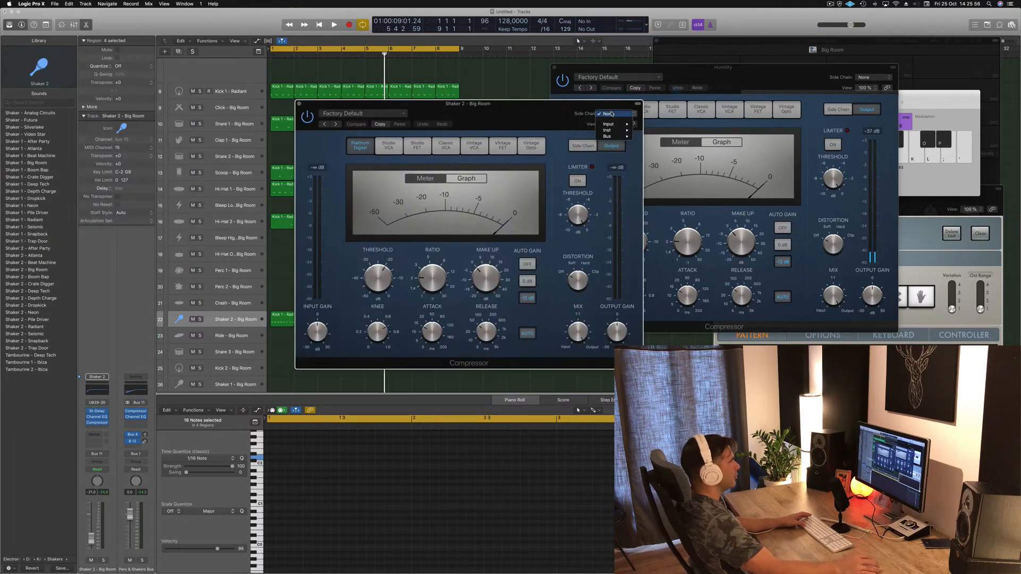
mouse_move(616, 140)
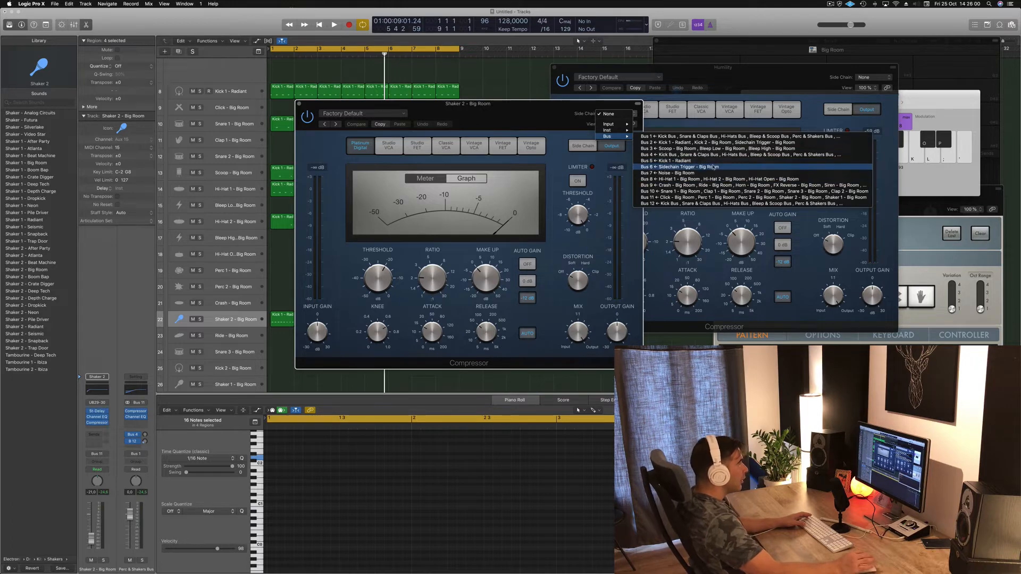
left_click(691, 143)
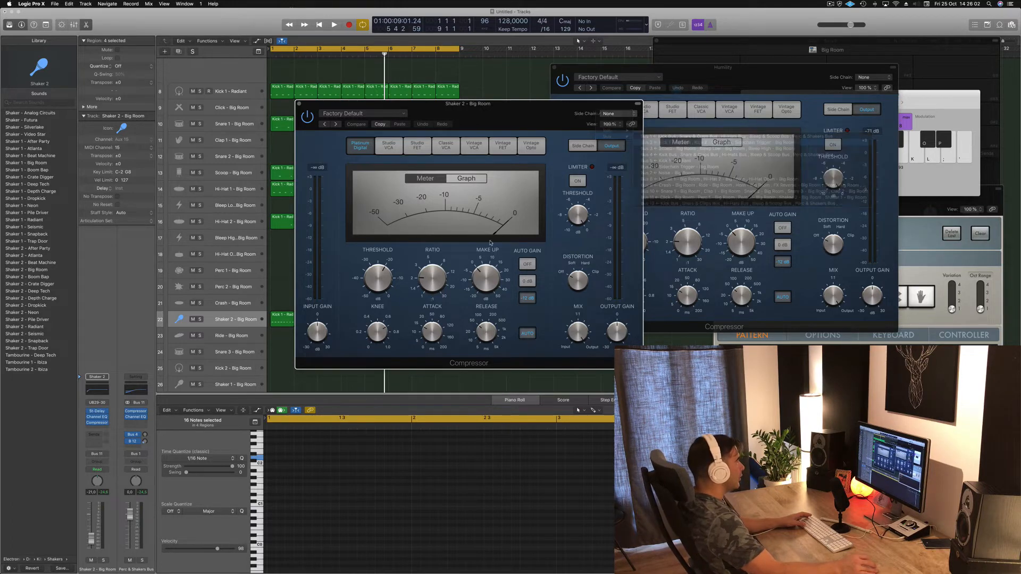
- Adjust the Shaker 2 Compressor's ratio, threshold and attack during playback, and close both open Compressor windows
key("space")
left_click_drag(433, 284, 432, 249)
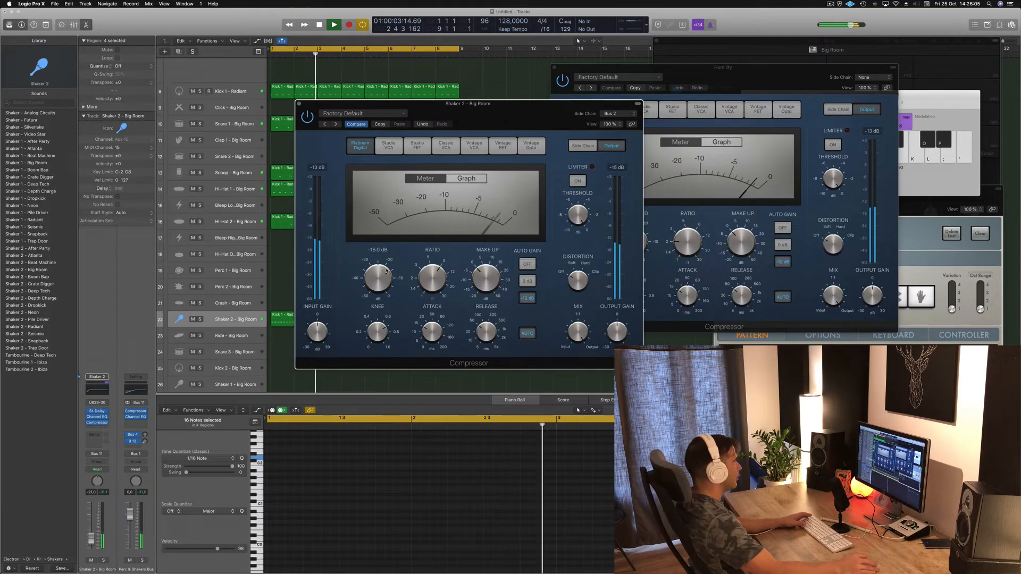
left_click_drag(428, 333, 427, 358)
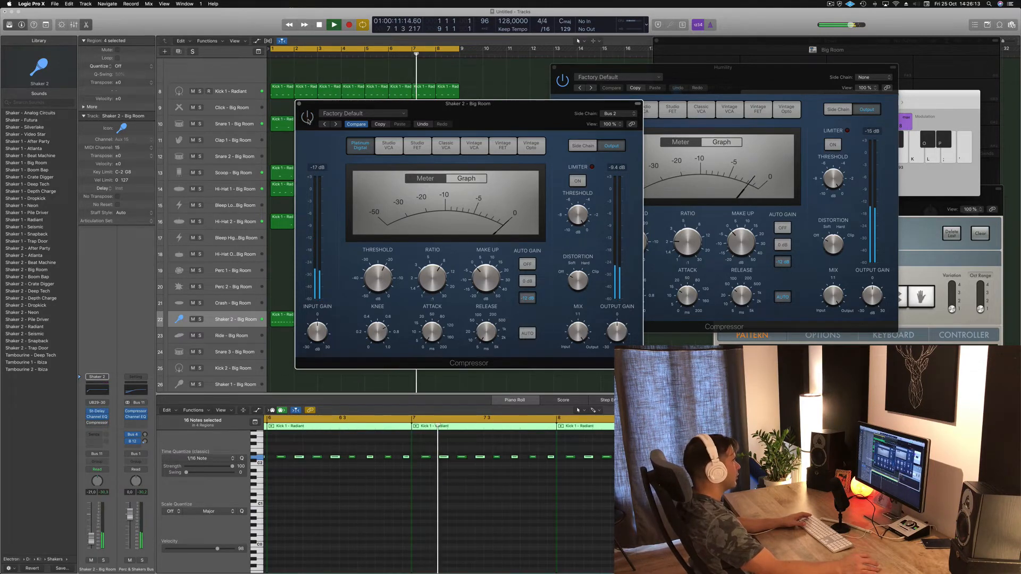
left_click_drag(300, 106, 326, 133)
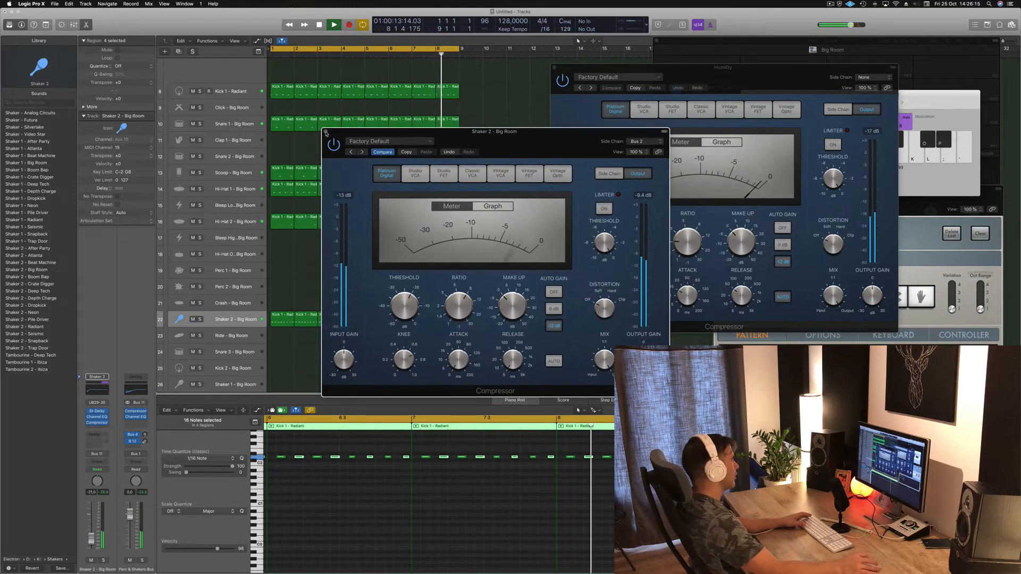
left_click(326, 132)
left_click_drag(555, 68, 565, 84)
left_click(564, 84)
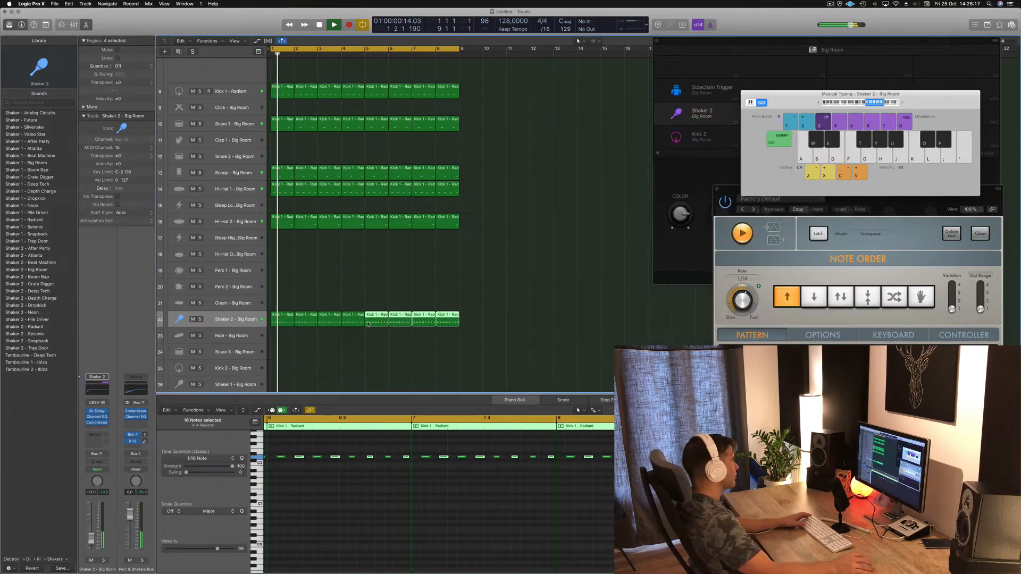
- Audition the loop while trying a slightly higher Shaker 2 volume, and stop playback
key("space")
key("space")
left_click(235, 321)
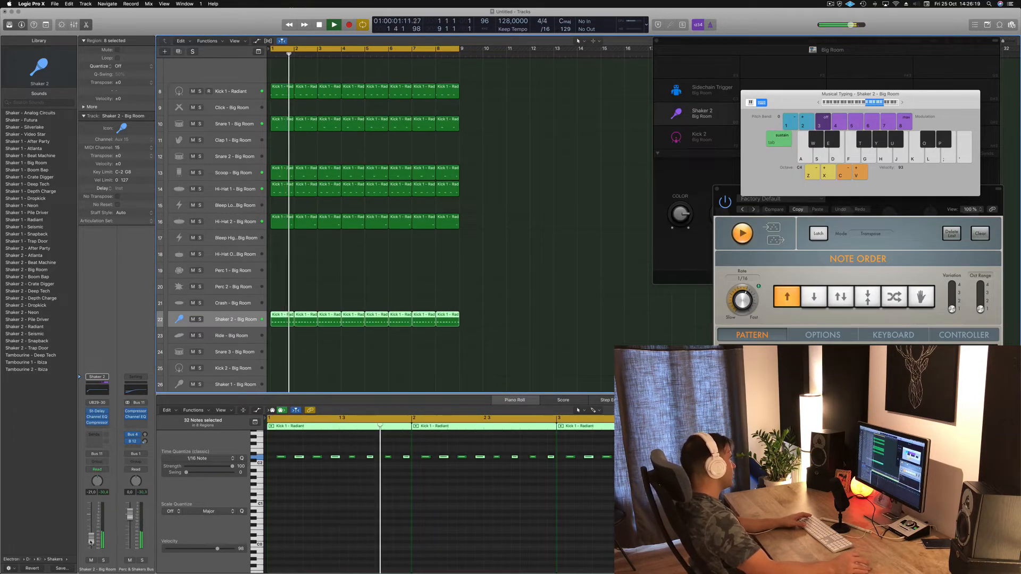
left_click_drag(91, 542, 91, 540)
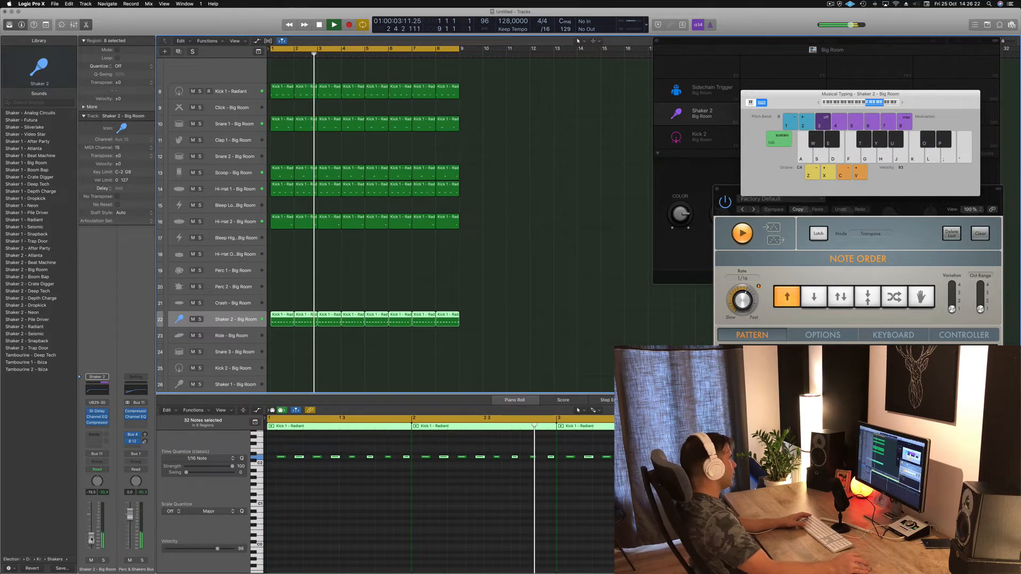
scroll(349, 356, "down", 2)
left_click(350, 355)
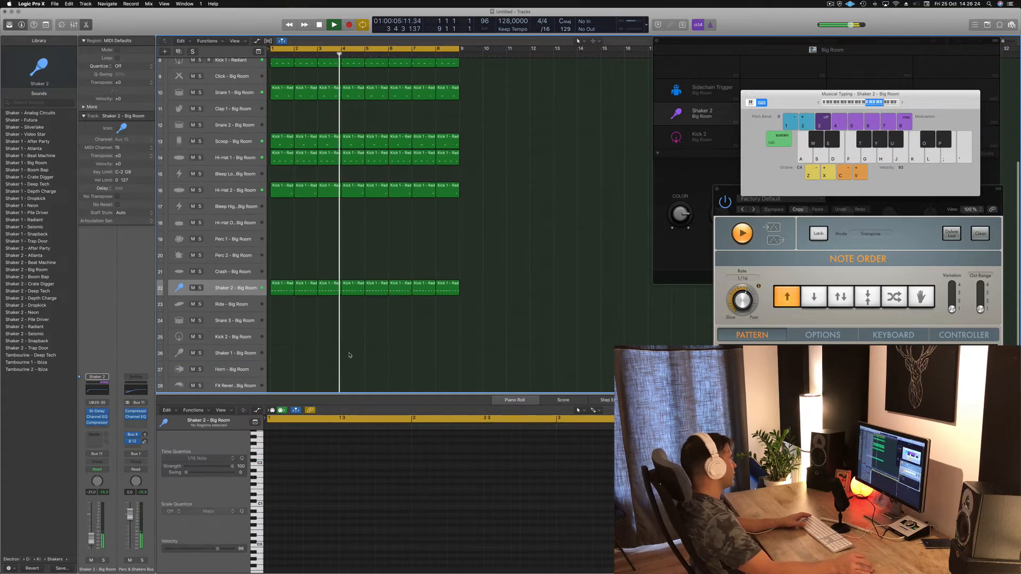
scroll(350, 355, "down", 4)
key("space")
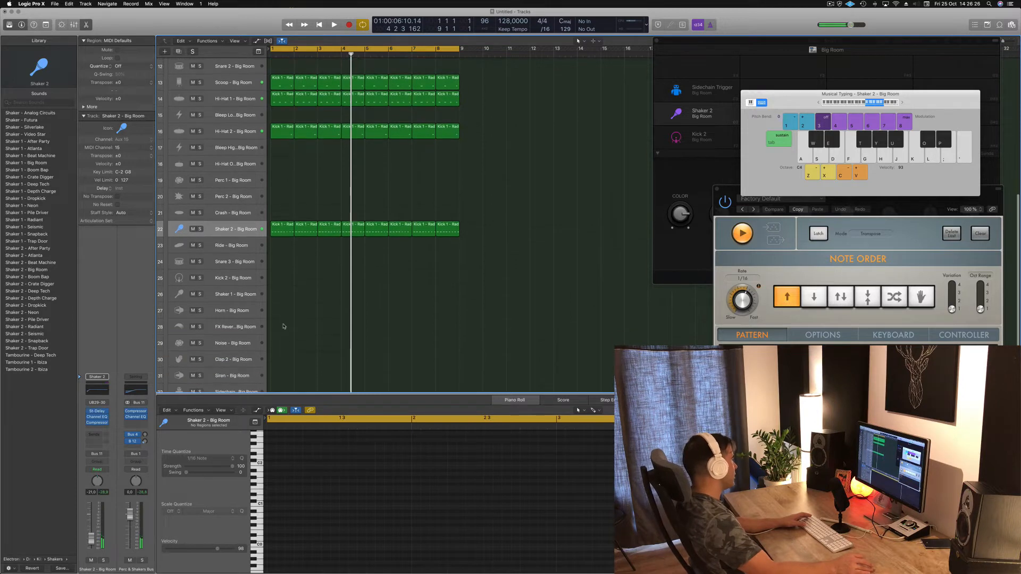
- Copy Hi-Hat 2's first-bar region to the Hi-Hat Open track and transpose its single note to a percussion pitch
scroll(284, 327, "down", 2)
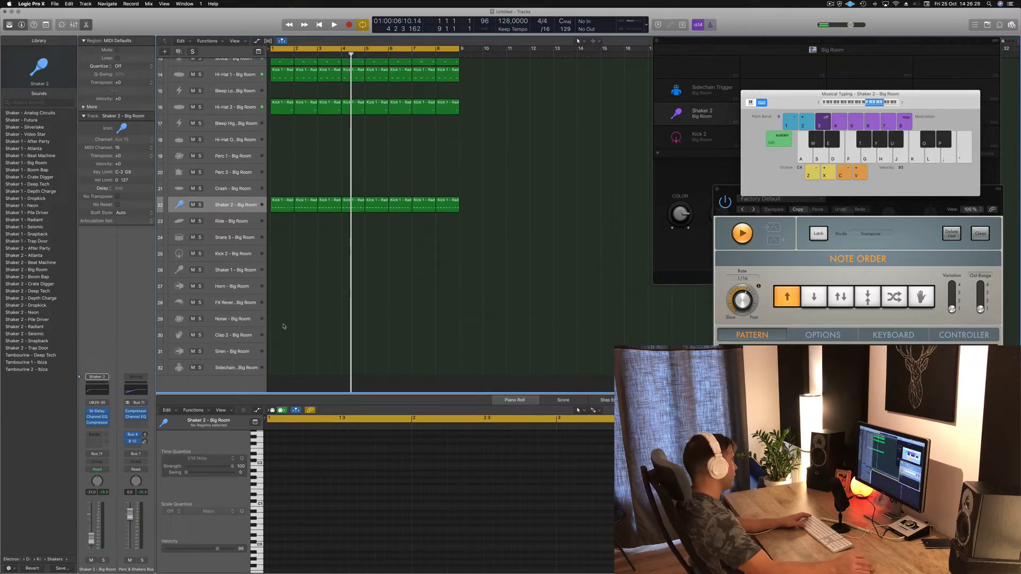
scroll(284, 327, "up", 2)
scroll(303, 241, "up", 1)
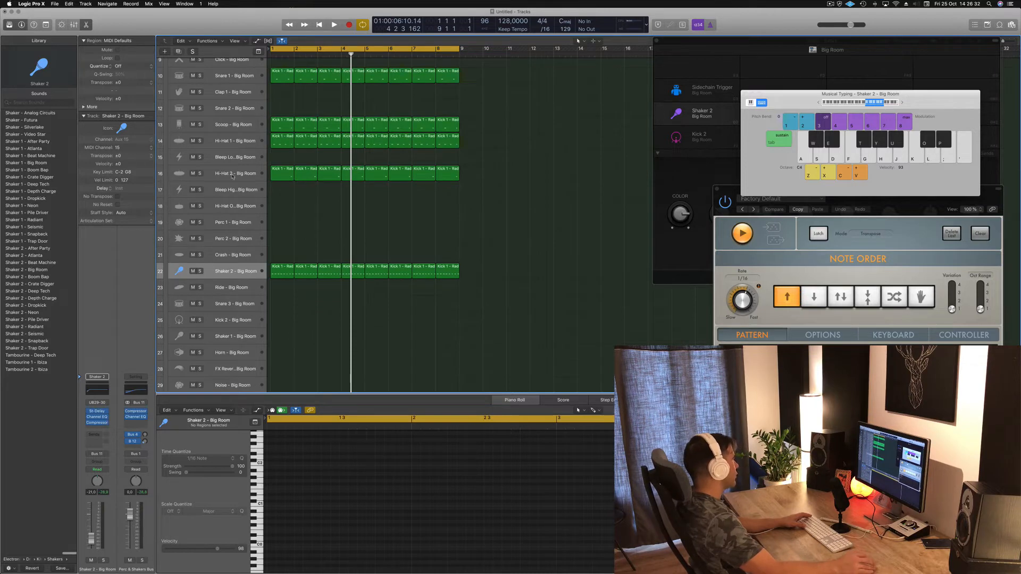
scroll(232, 176, "up", 2)
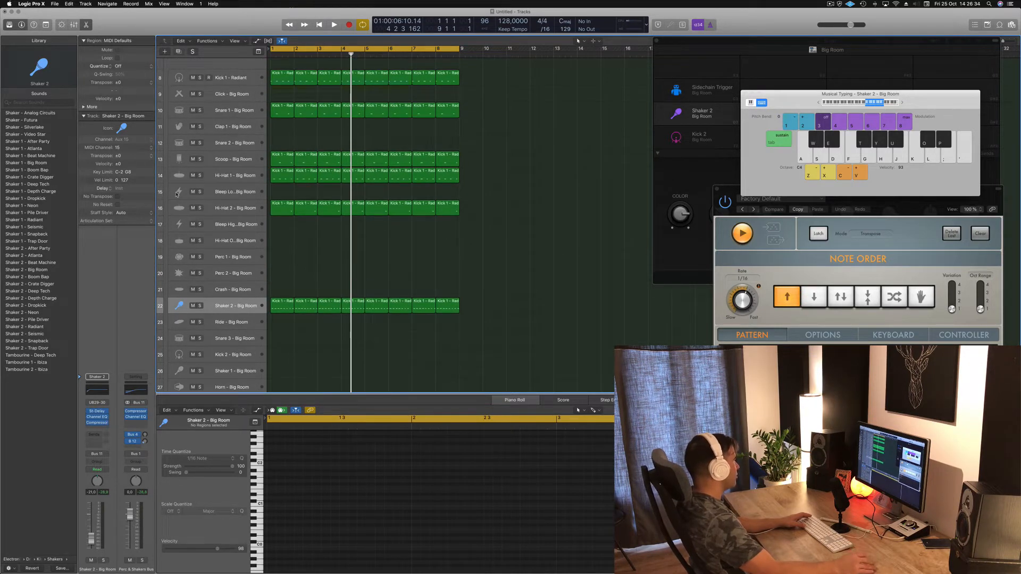
scroll(235, 195, "up", 1)
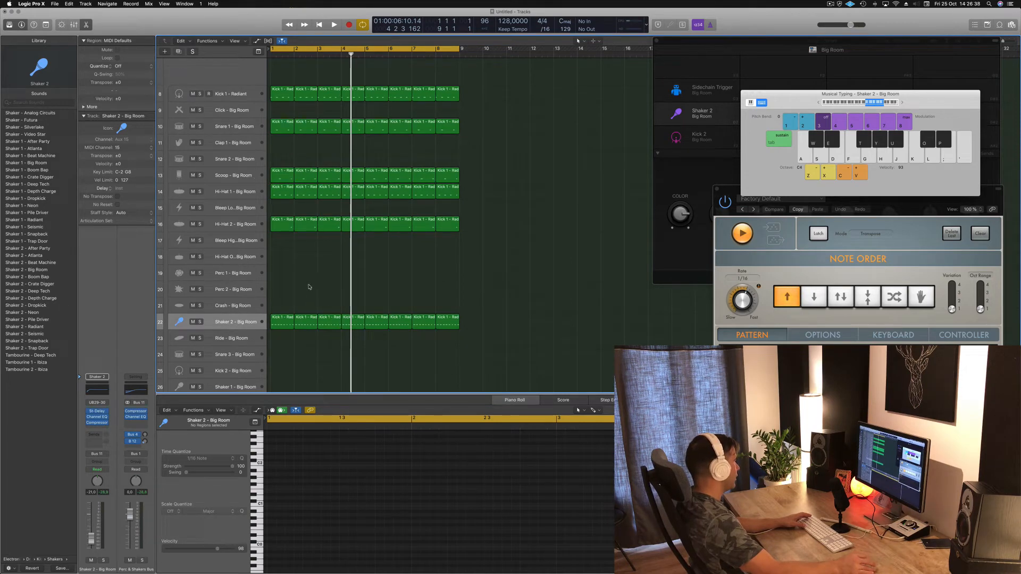
left_click_drag(281, 224, 280, 262)
left_click_drag(339, 477, 399, 495)
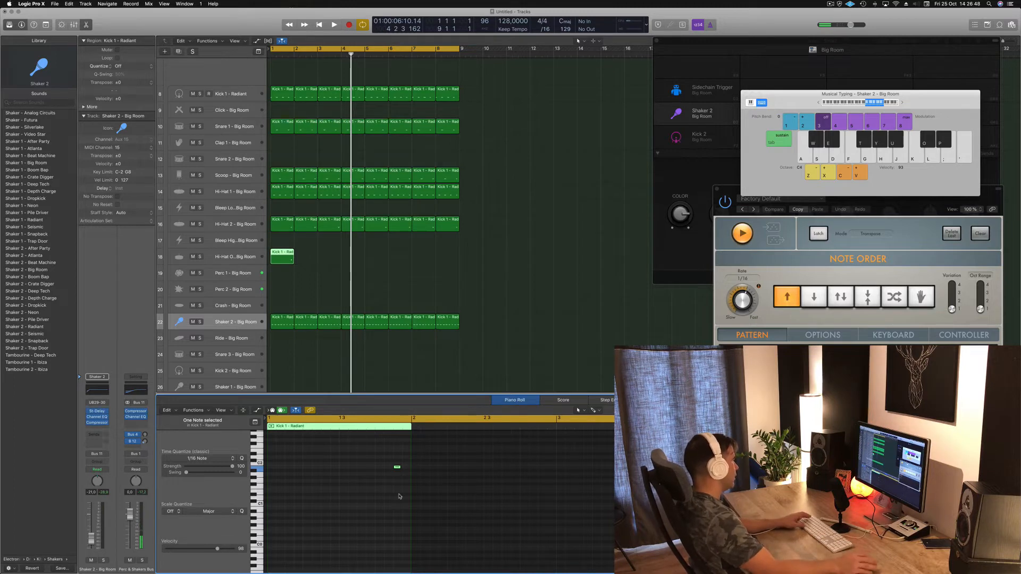
- Move the copied one-bar region down to the Perc 1 track and audition its note with that track selected
key("space")
left_click_drag(282, 257, 285, 268)
left_click(298, 287)
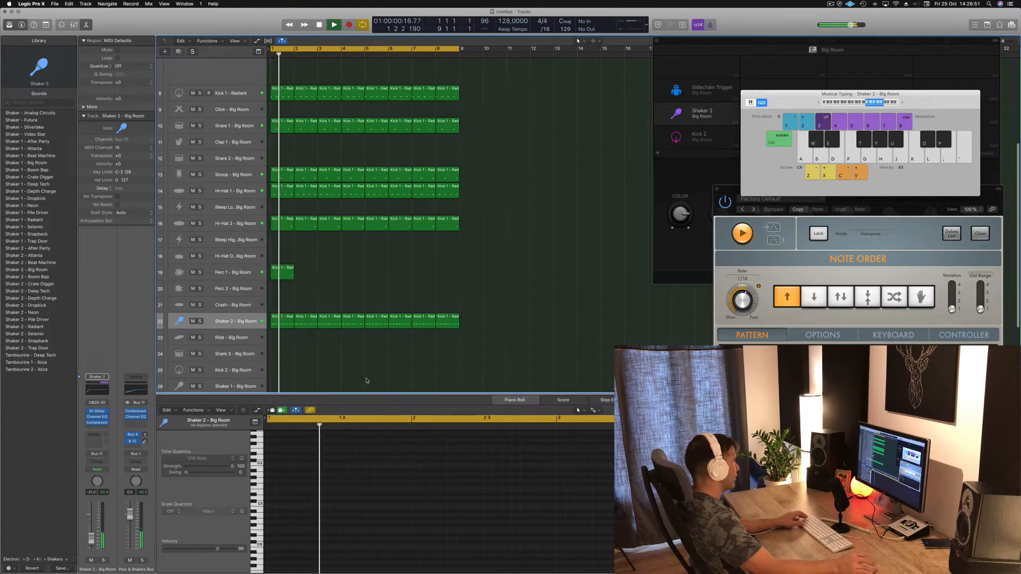
left_click(283, 272)
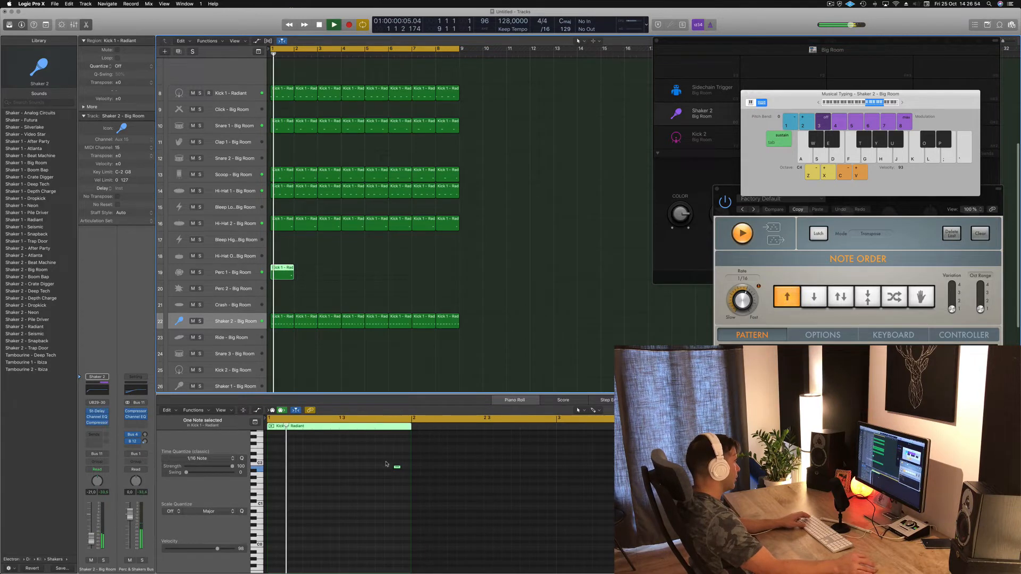
key("alt+Up")
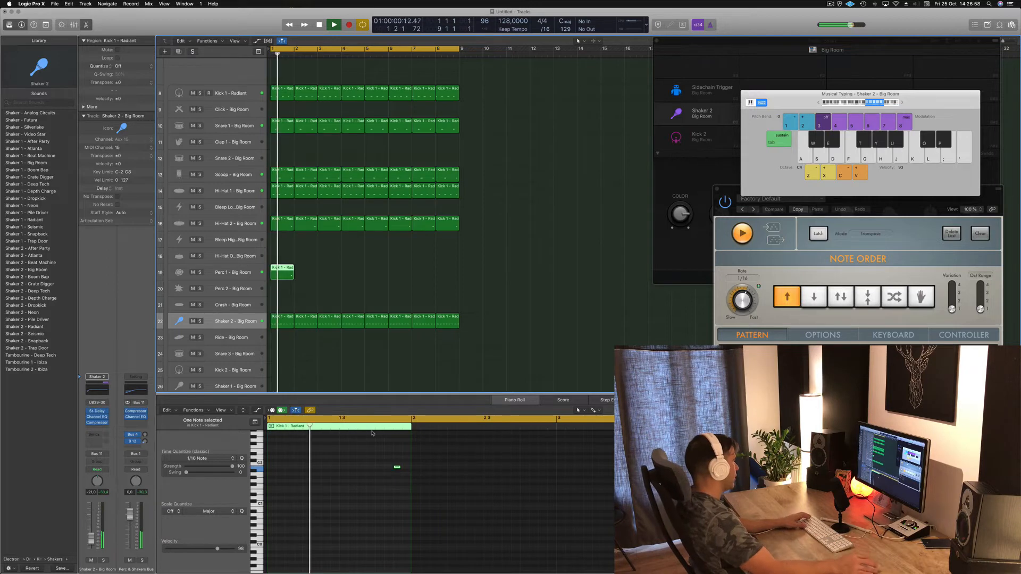
left_click(212, 276)
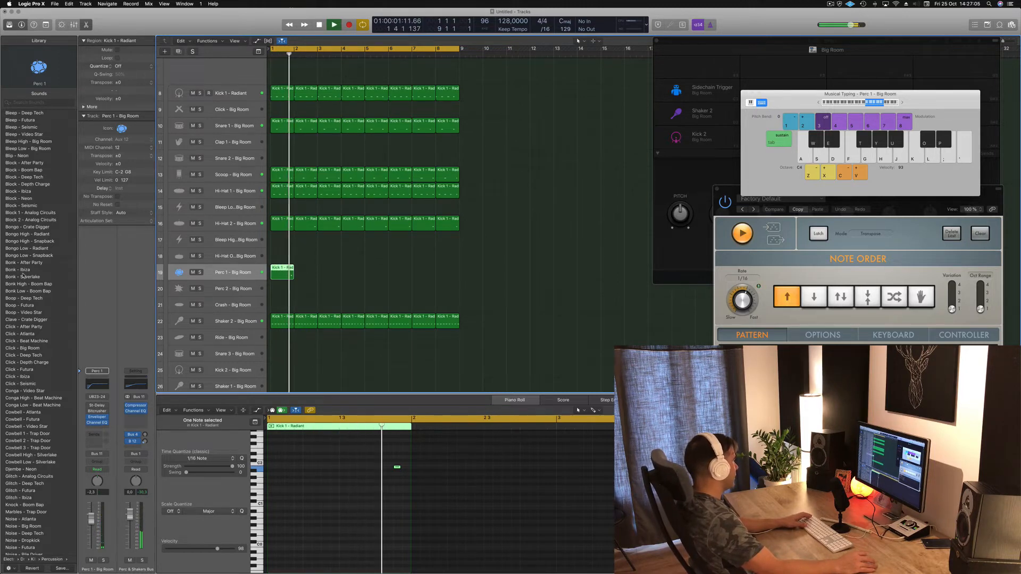
- Rearrange the Perc 1 pattern into two hits, one sixteenth before beat 3 and two sixteenths after it
left_click(396, 468)
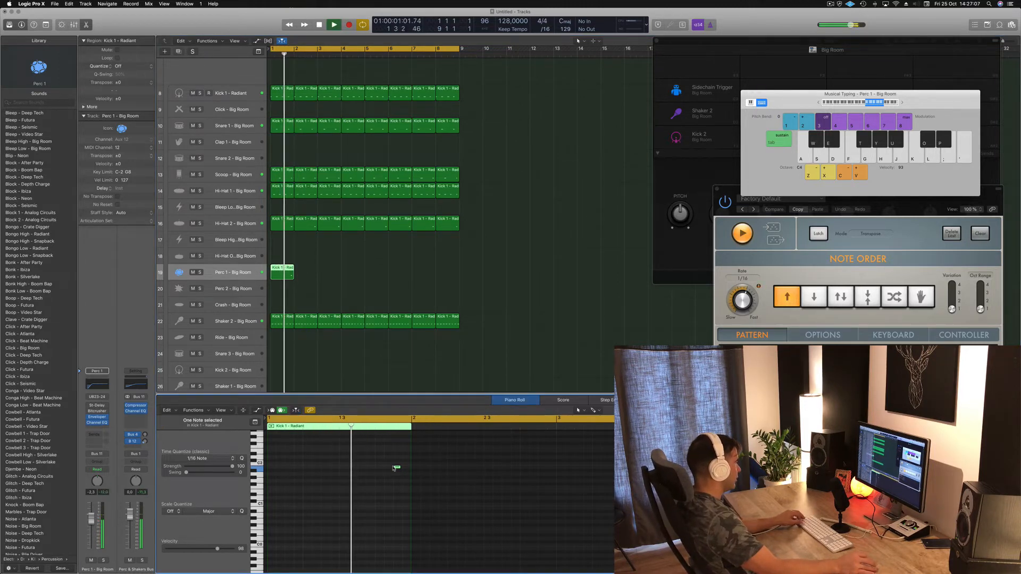
left_click_drag(396, 468, 334, 469)
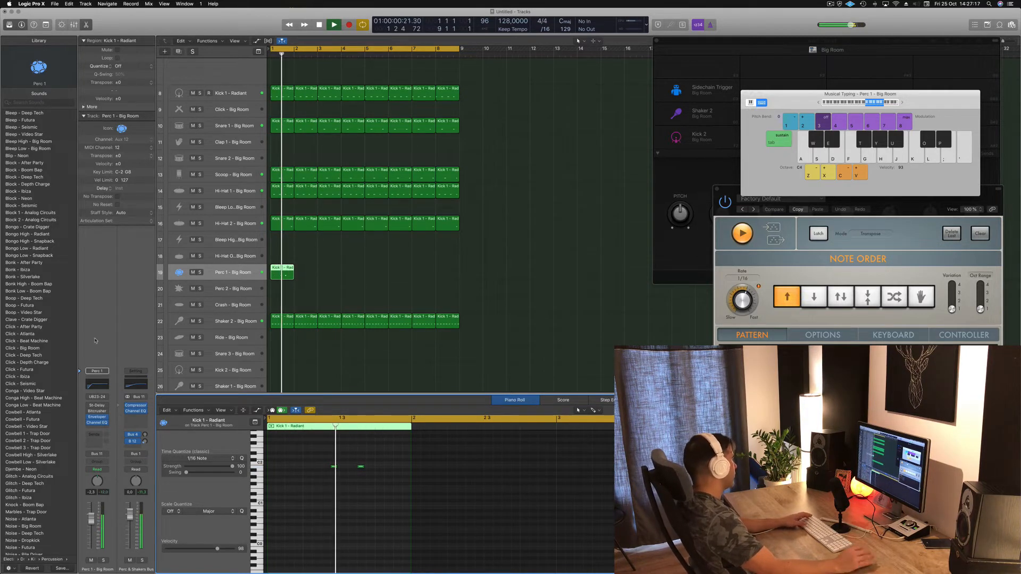
key("space")
- Repeat the Perc 1 region across all eight bars and lower the track volume to -10.3 dB during playback
left_click_drag(282, 272, 370, 276)
key("space")
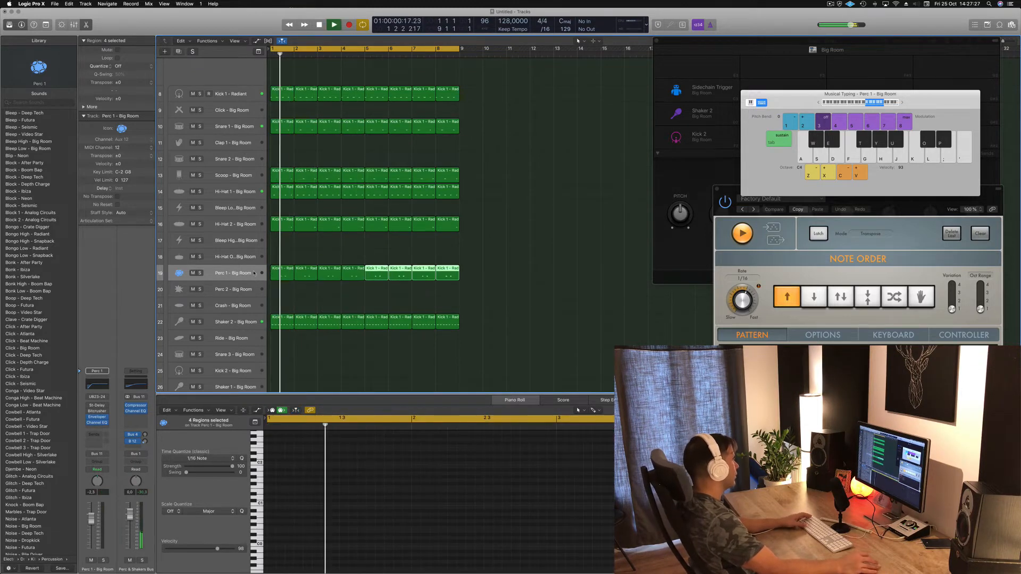
left_click(231, 275)
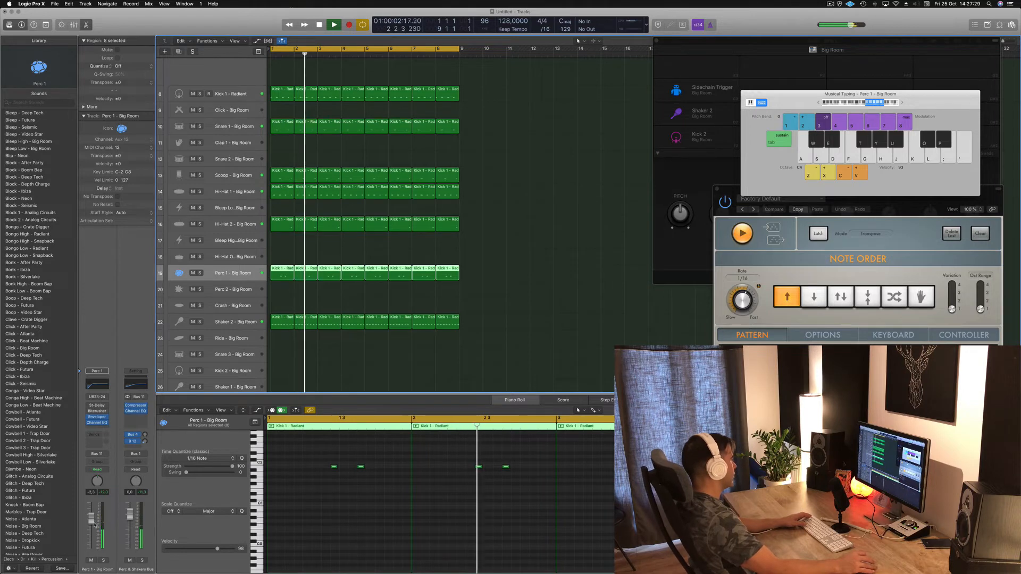
left_click_drag(91, 519, 91, 534)
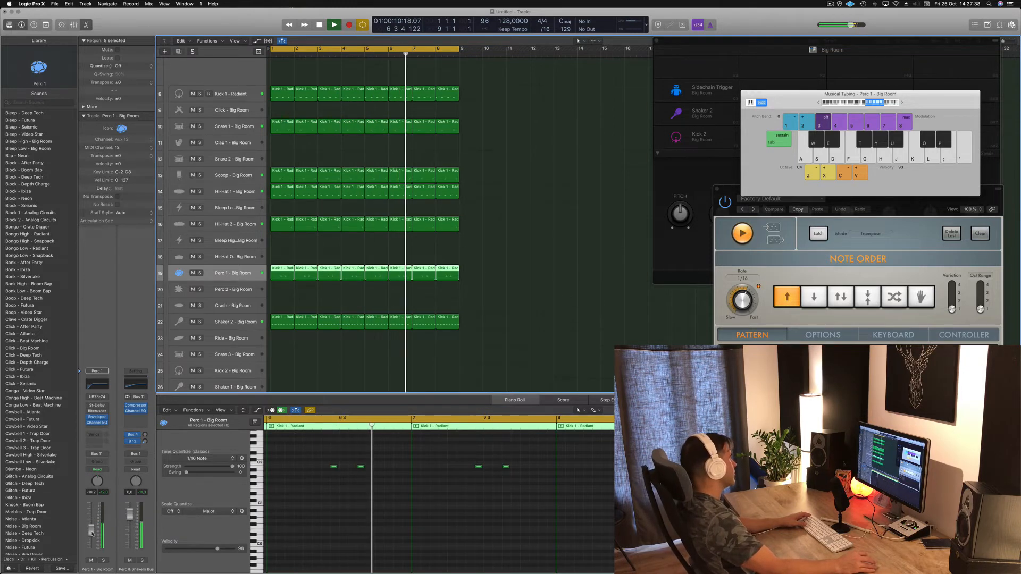
- Select the Shaker 2 track and lower its volume to -31.0 dB while the loop plays
scroll(311, 361, "down", 2)
scroll(311, 361, "down", 5)
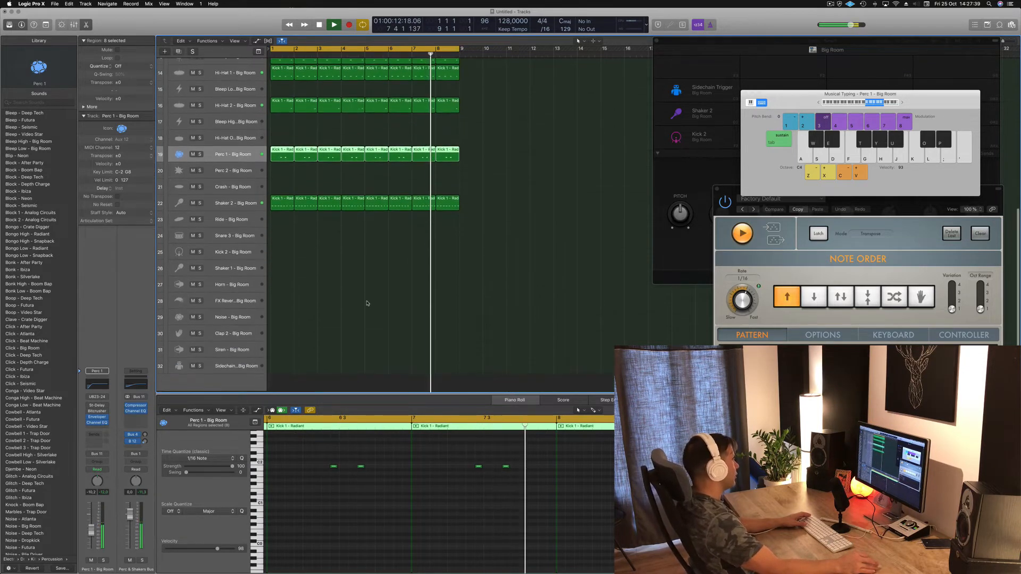
key("space")
left_click(209, 206)
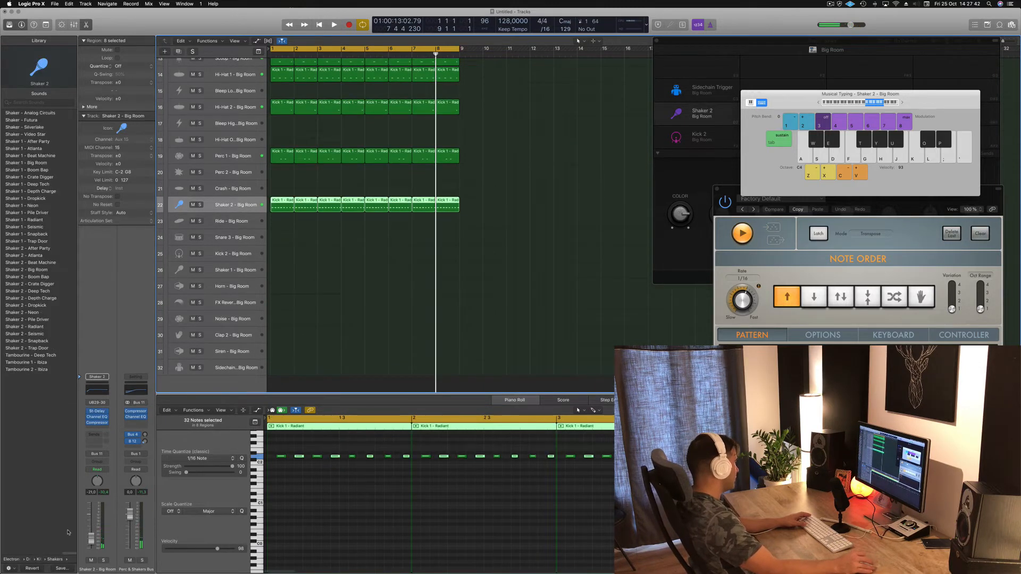
key("space")
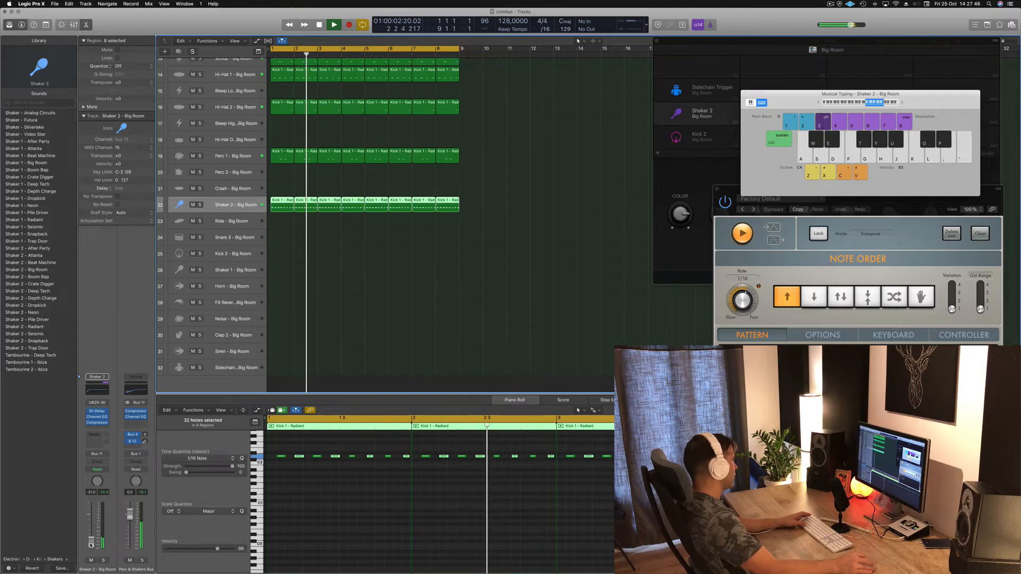
scroll(348, 347, "up", 1)
key("space")
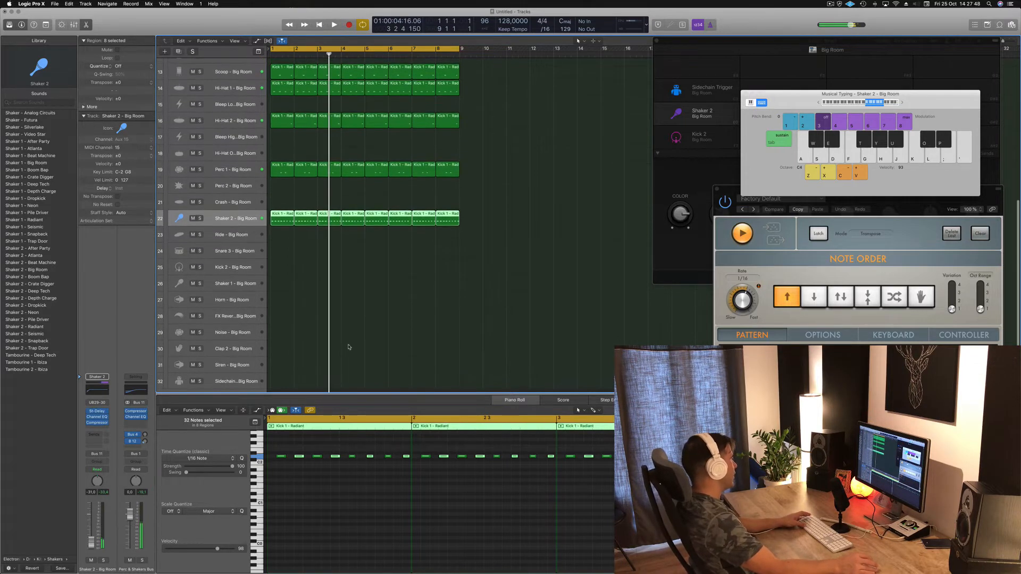
- Copy the first one-bar Hi-Hat 2 region to the Hi-Hat Open track and play the loop with its note
scroll(340, 208, "up", 3)
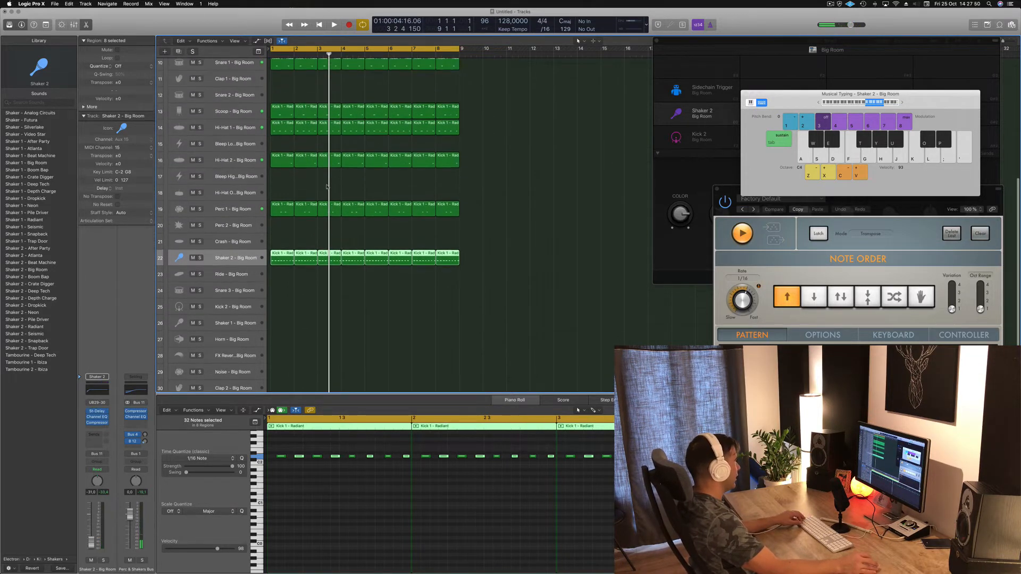
scroll(288, 197, "up", 2)
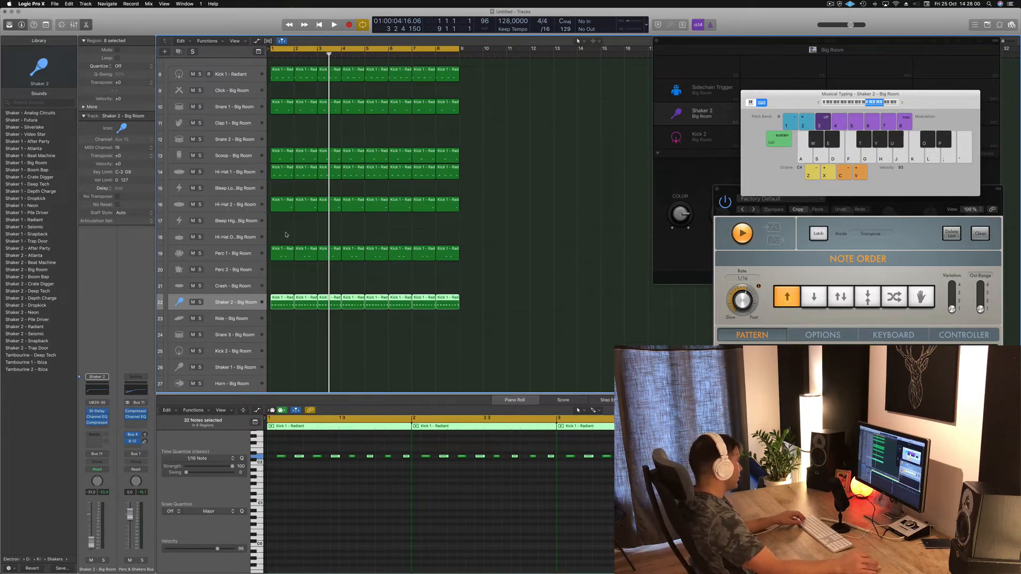
left_click_drag(283, 206, 283, 238)
left_click_drag(358, 454, 404, 478)
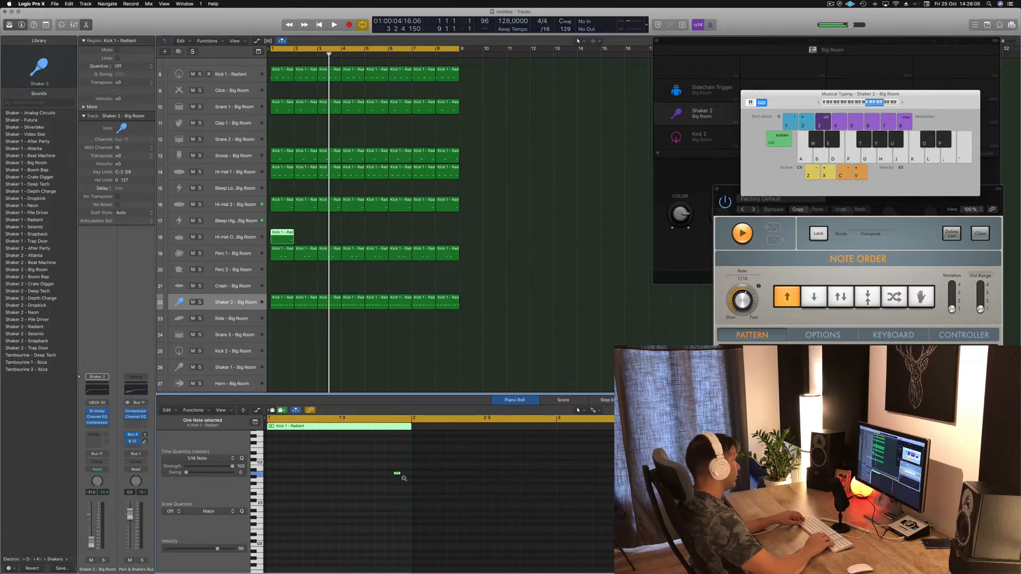
key("space")
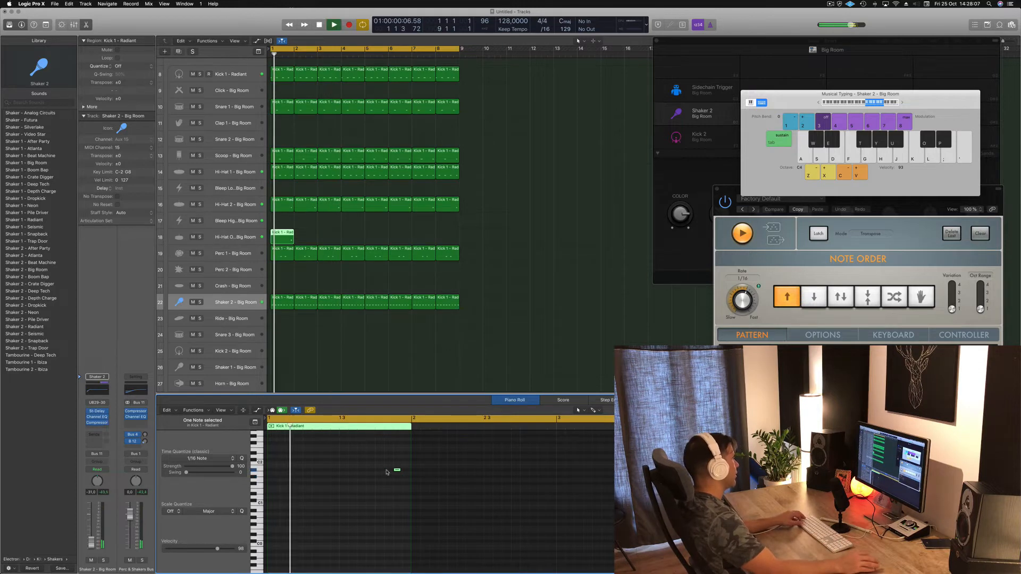
scroll(342, 235, "up", 5)
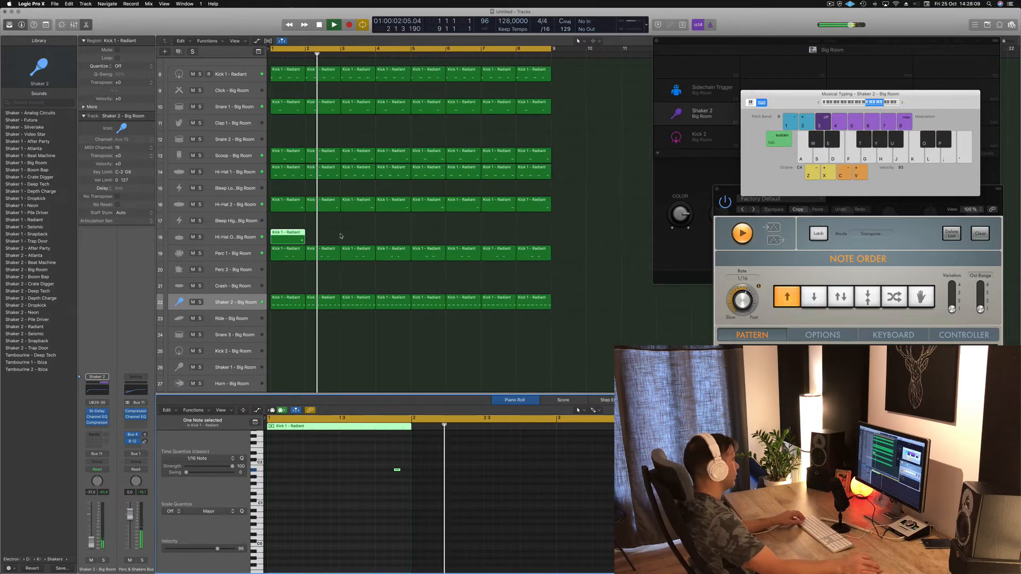
scroll(314, 237, "down", 2)
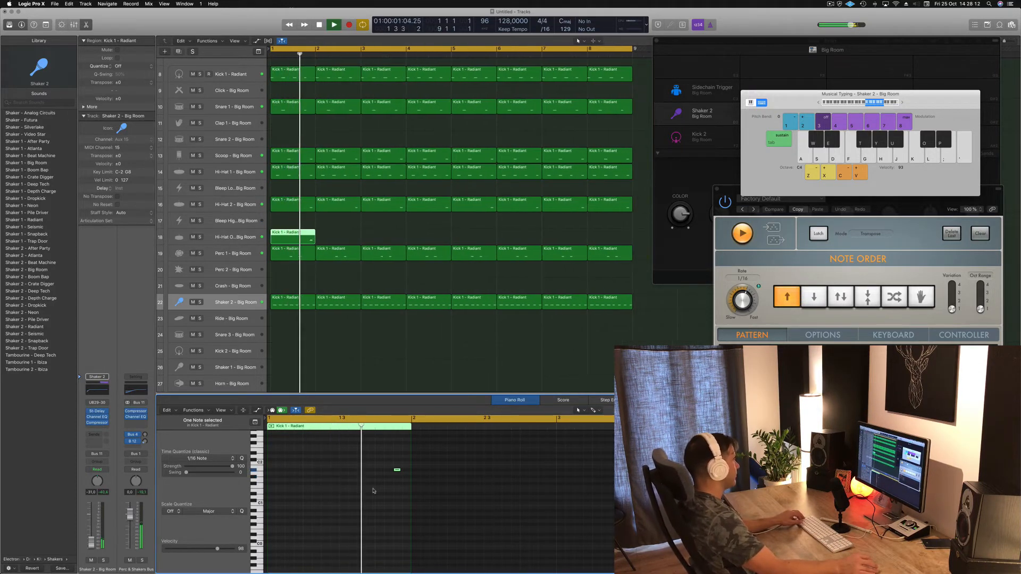
- Fill the Hi-Hat Open bar with eight evenly spaced eighth-note hits and play the pattern from the start
mouse_move(370, 454)
left_mouse_down()
mouse_move(402, 489)
mouse_move(271, 472)
left_mouse_up()
key("space")
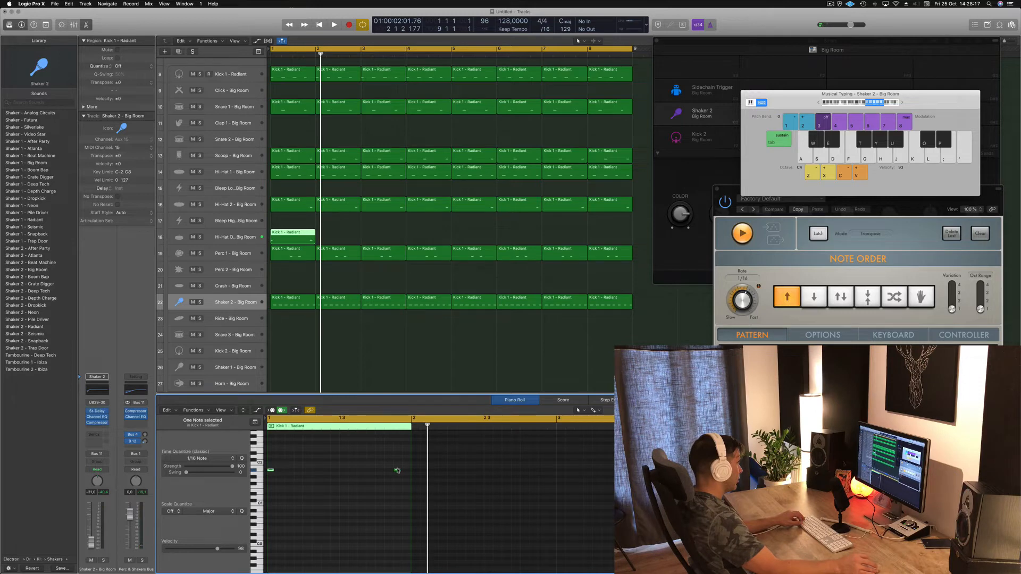
left_click_drag(397, 471, 344, 472)
left_click(277, 475)
key("space")
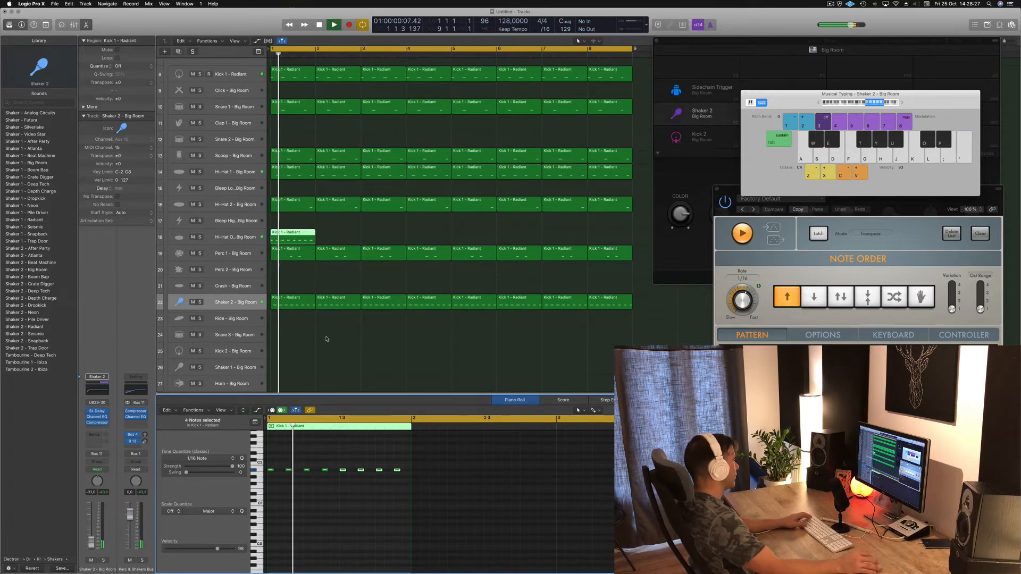
key("Return")
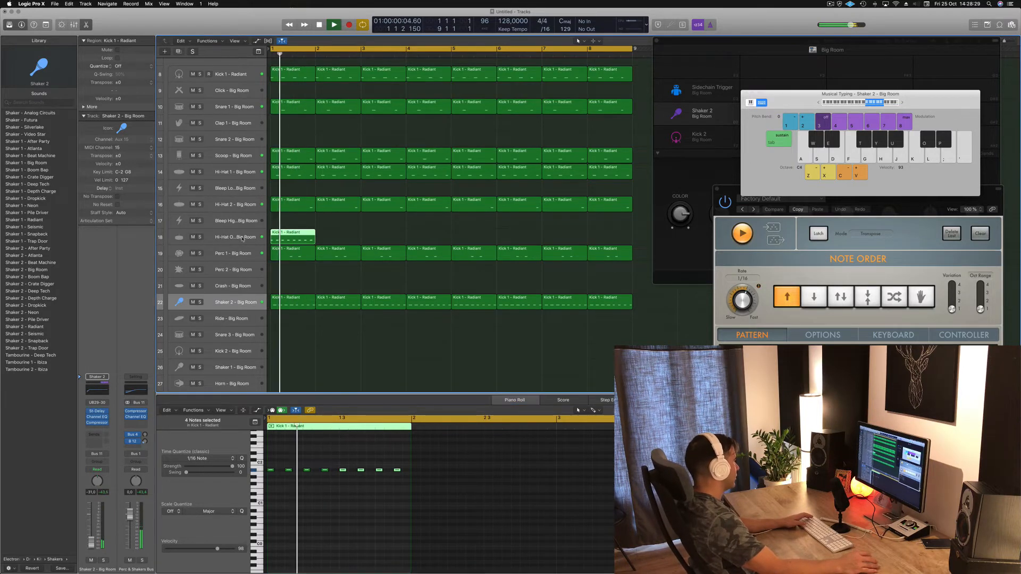
- Audition alternative sounds on the Hi-Hat Open track, including Hi-Hat 1 Radiant, Dropkick and Boom Bap, and choose Hi-Hat 2 - Seismic
left_click(242, 239)
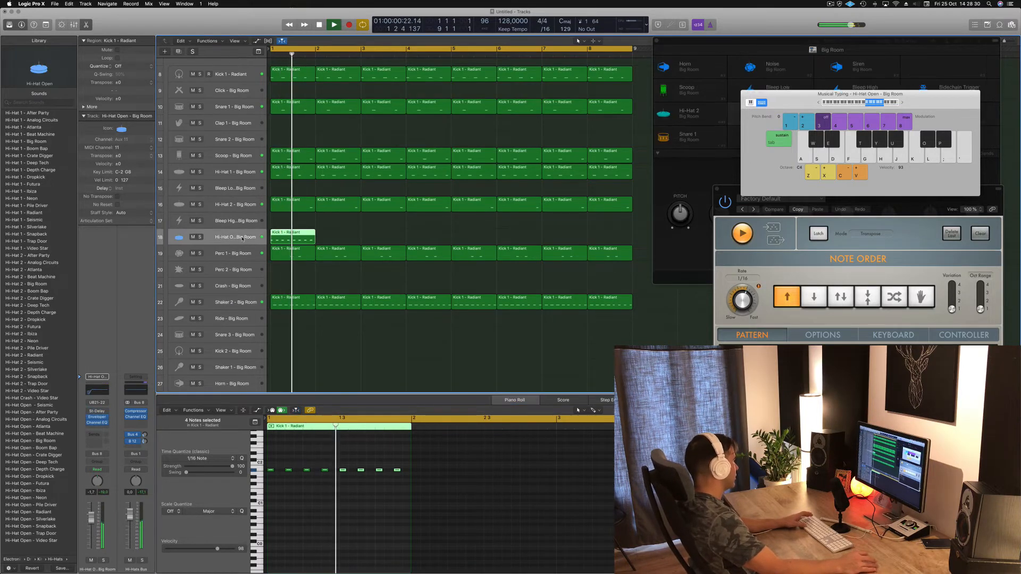
left_click(33, 213)
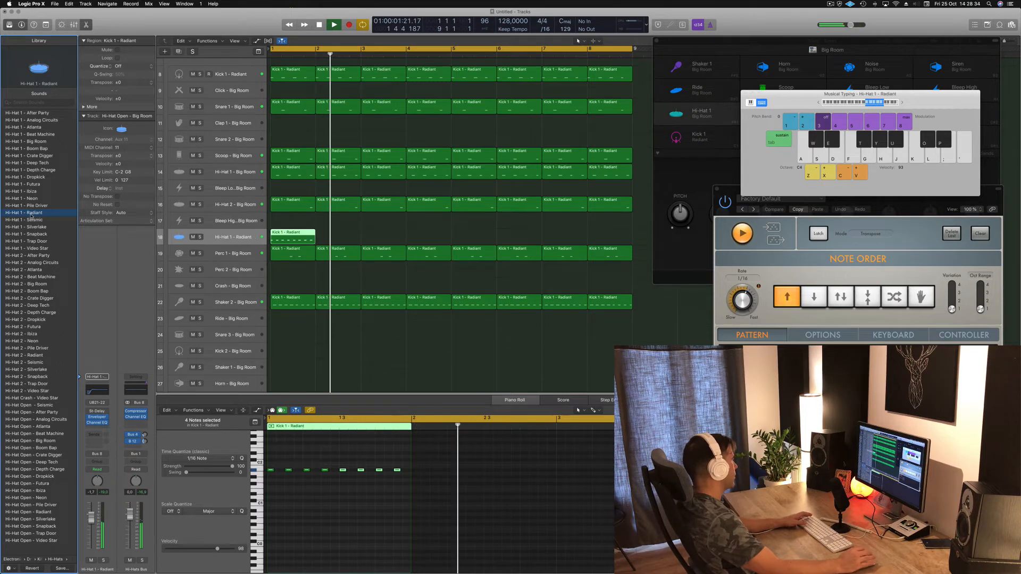
key("Return")
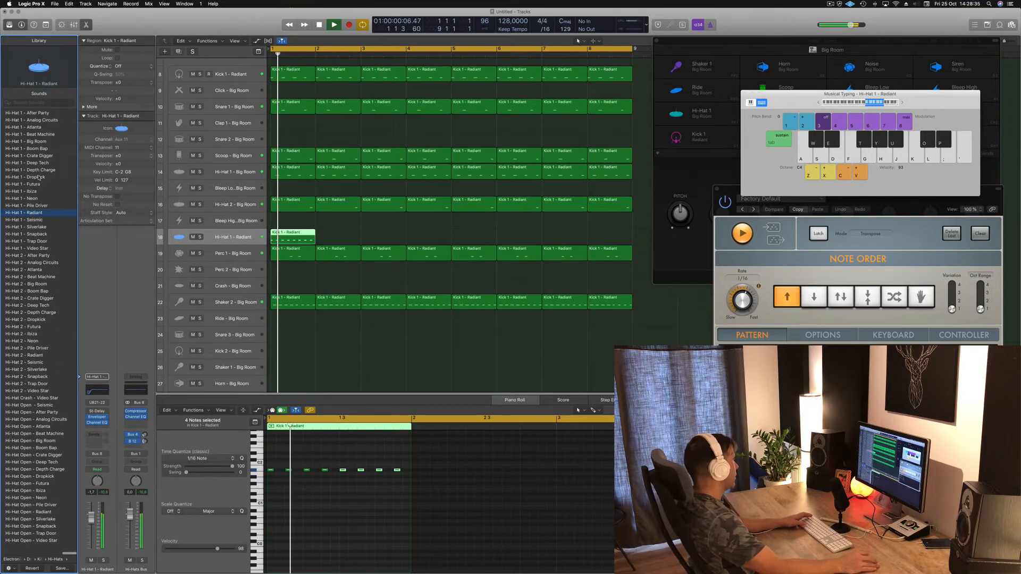
left_click(36, 178)
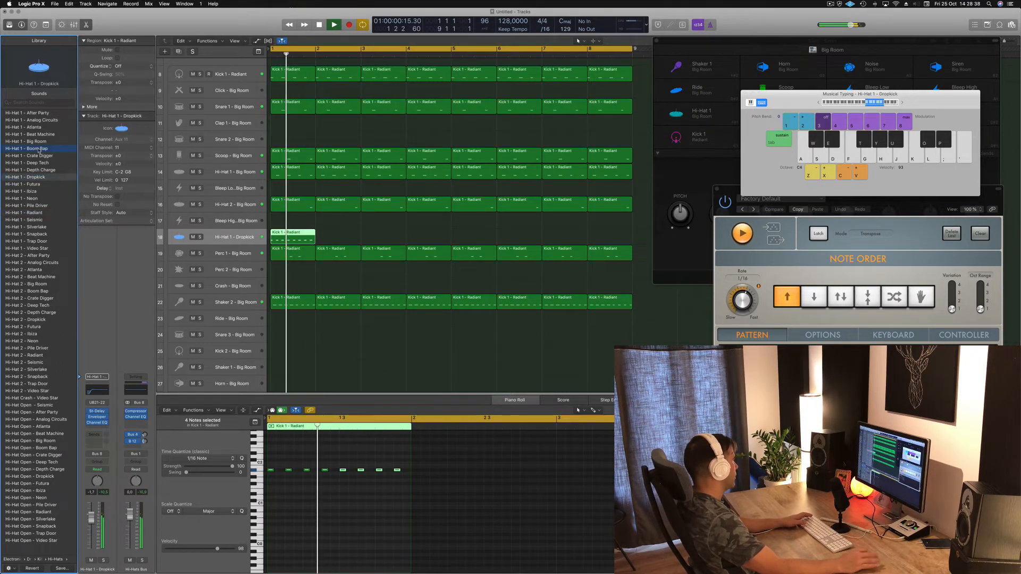
key("Return")
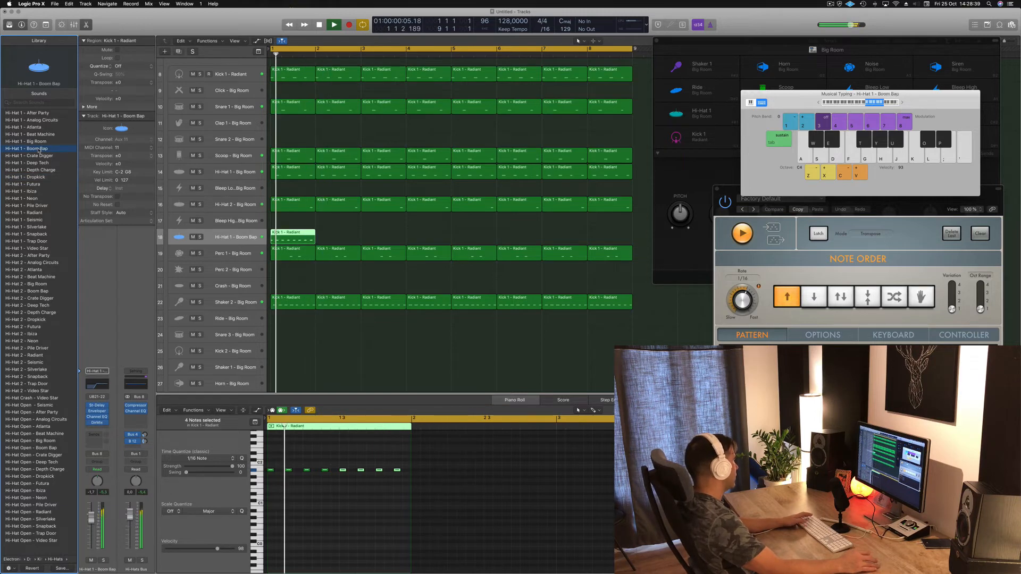
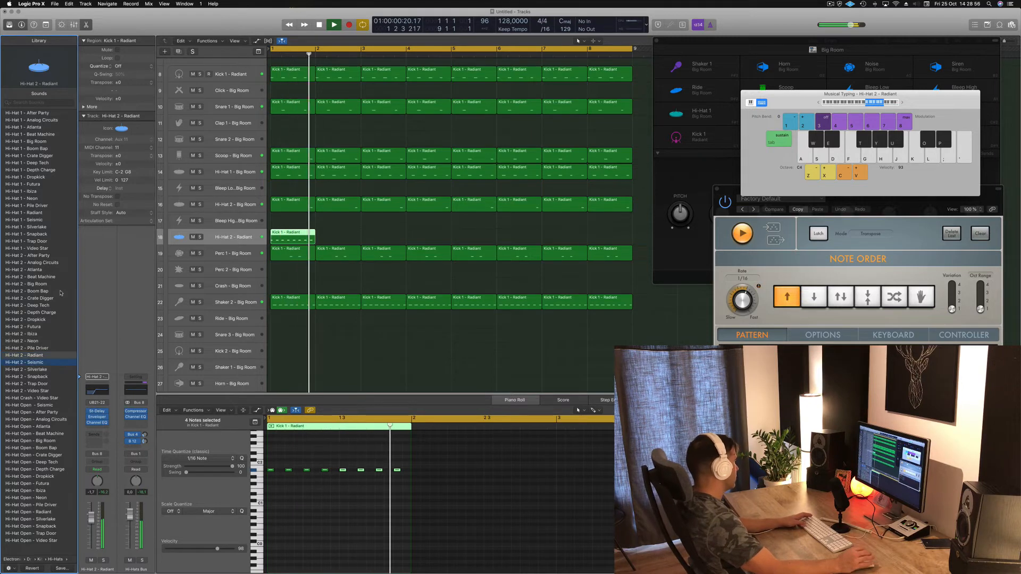
key("space")
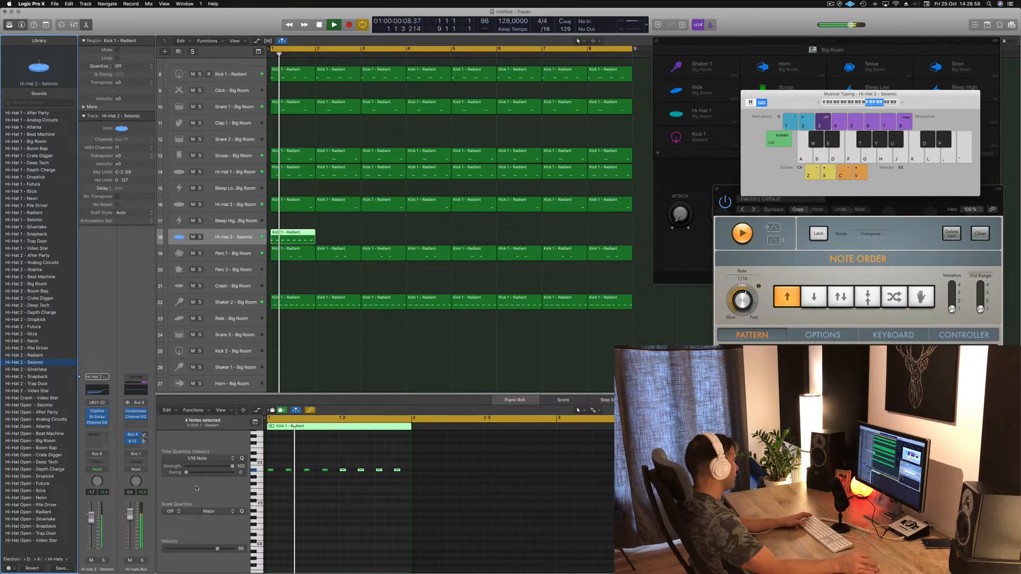
- Lower the Hi-Hat 2 - Seismic track to -10.2 dB and repeat its one-bar region across all eight bars
left_click(244, 242)
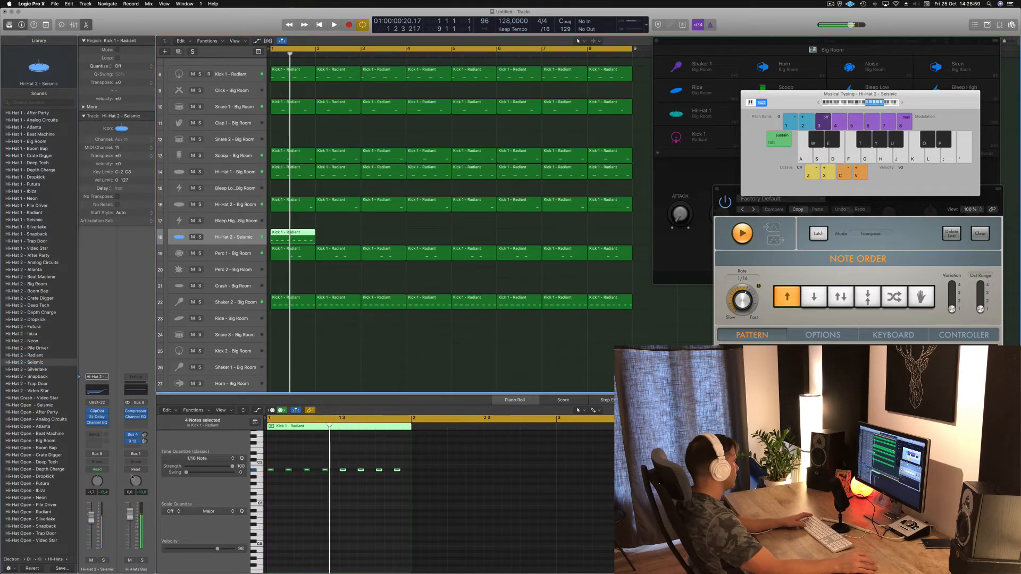
left_click_drag(91, 518, 91, 537)
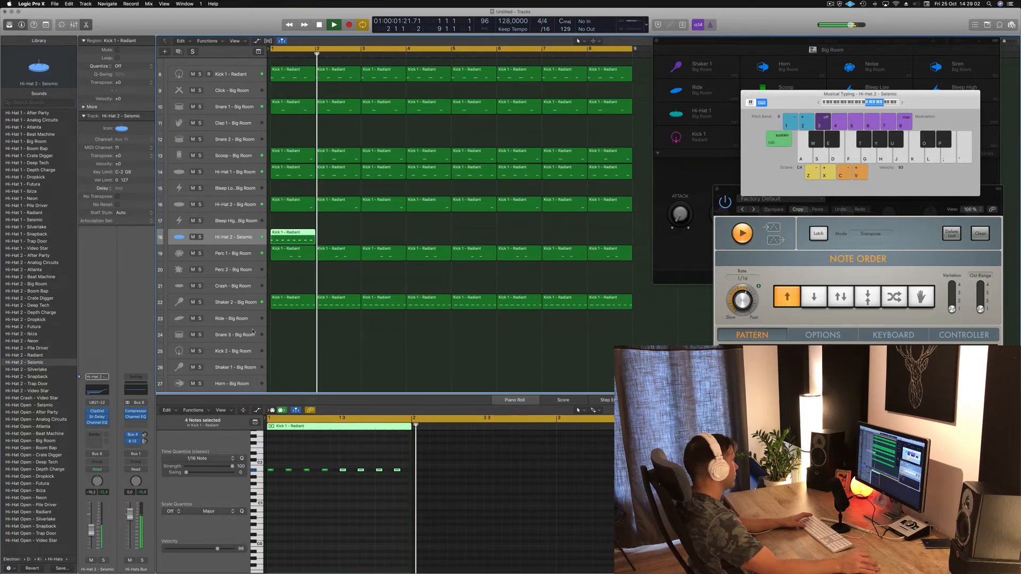
left_click_drag(290, 240, 480, 237)
scroll(423, 229, "left", 3)
scroll(423, 229, "left", 2)
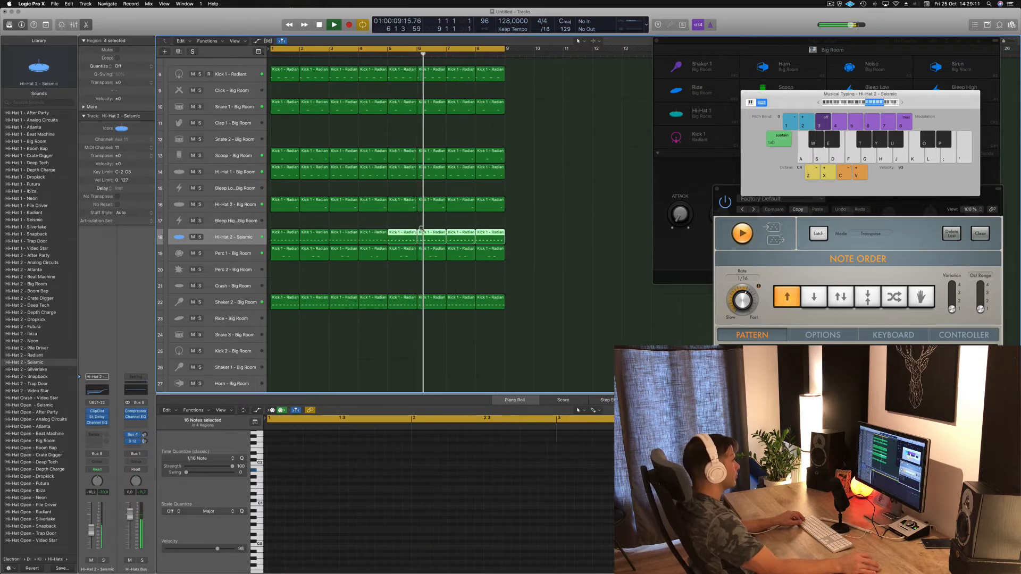
- Clear the region selection and replay the whole eight-bar loop from bar 1
scroll(420, 231, "down", 5)
scroll(316, 346, "left", 1)
scroll(316, 346, "up", 1)
left_click(319, 346)
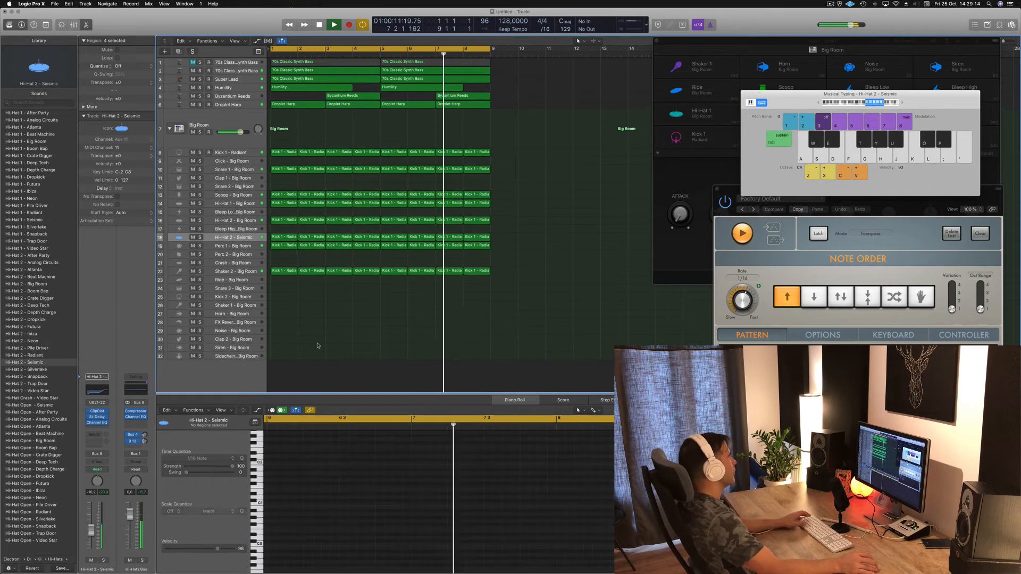
key("space")
key("space")
key("space")
key("space")
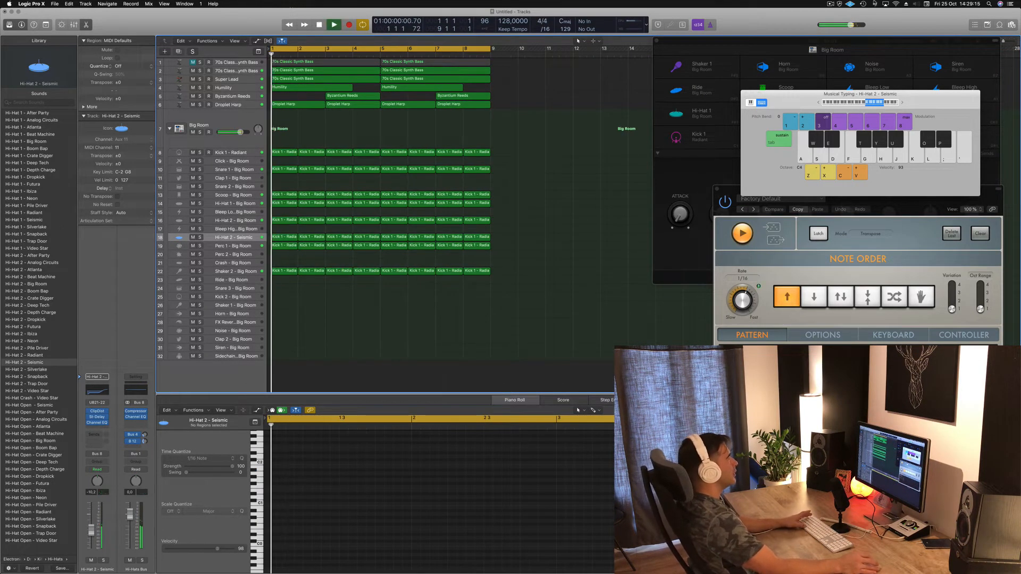
key("space")
left_click(831, 5)
left_click(806, 16)
key("space")
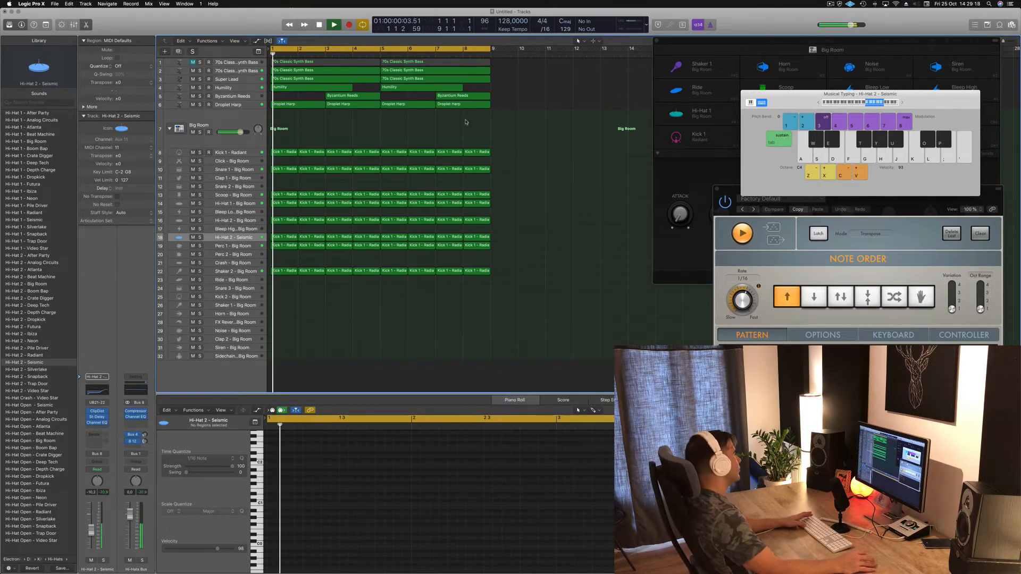
- Close the Big Room Drum Machine Designer window and move the Musical Typing keyboard aside
left_click(681, 52)
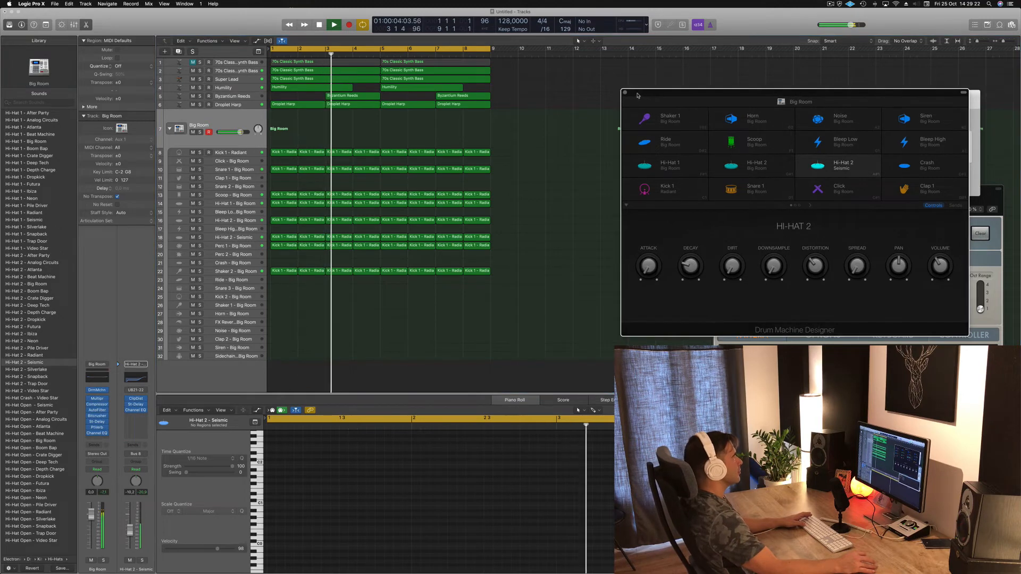
left_click(625, 92)
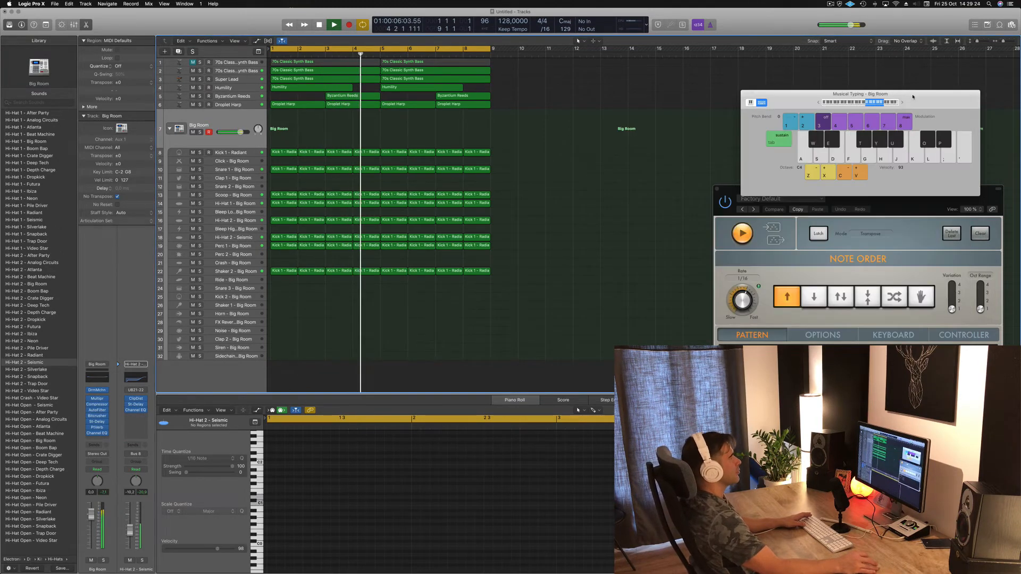
left_click_drag(913, 97, 893, 86)
scroll(492, 194, "down", 2)
scroll(492, 194, "up", 3)
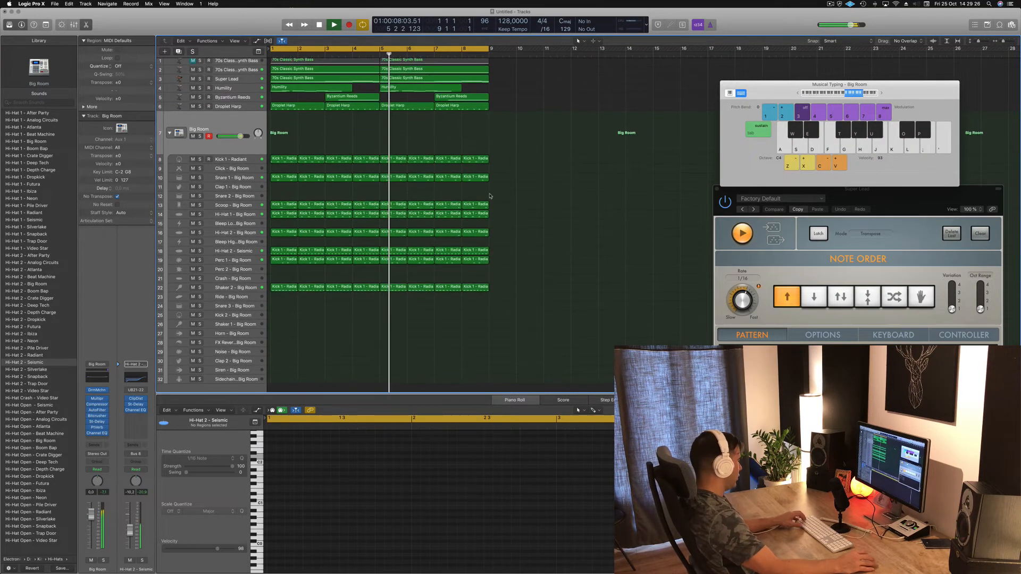
- Close Musical Typing and the editor area, and move the Super Lead plug-in window down clear of the tracks
key("x")
key("x")
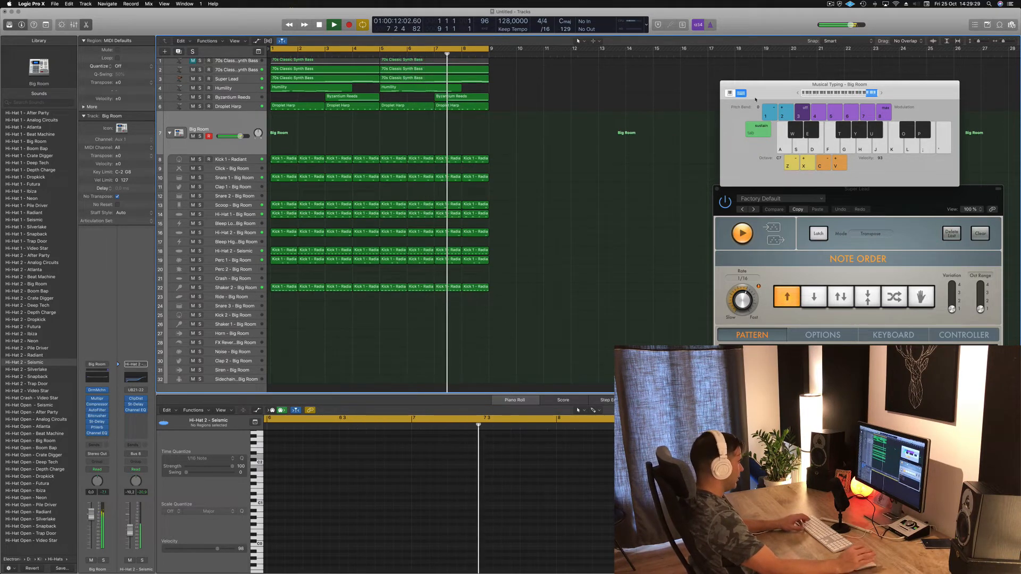
key("super+k")
key("e")
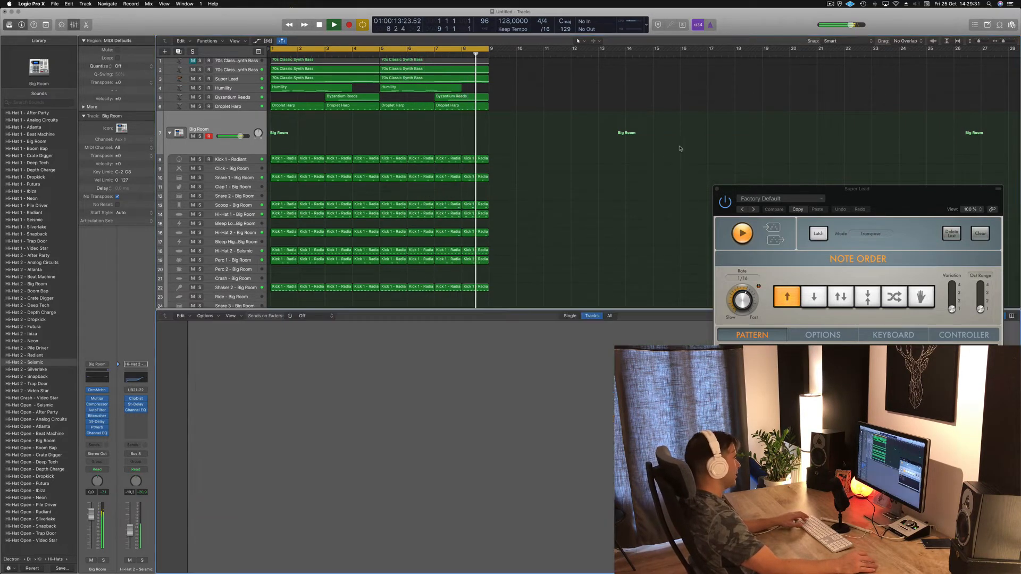
key("x")
key("x")
key("super+Right")
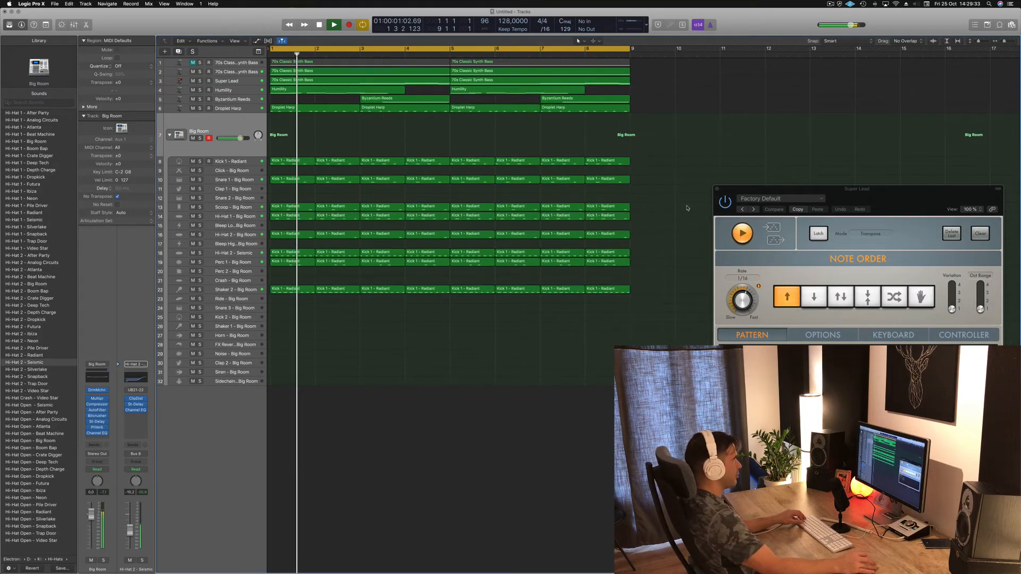
left_click_drag(866, 191, 753, 327)
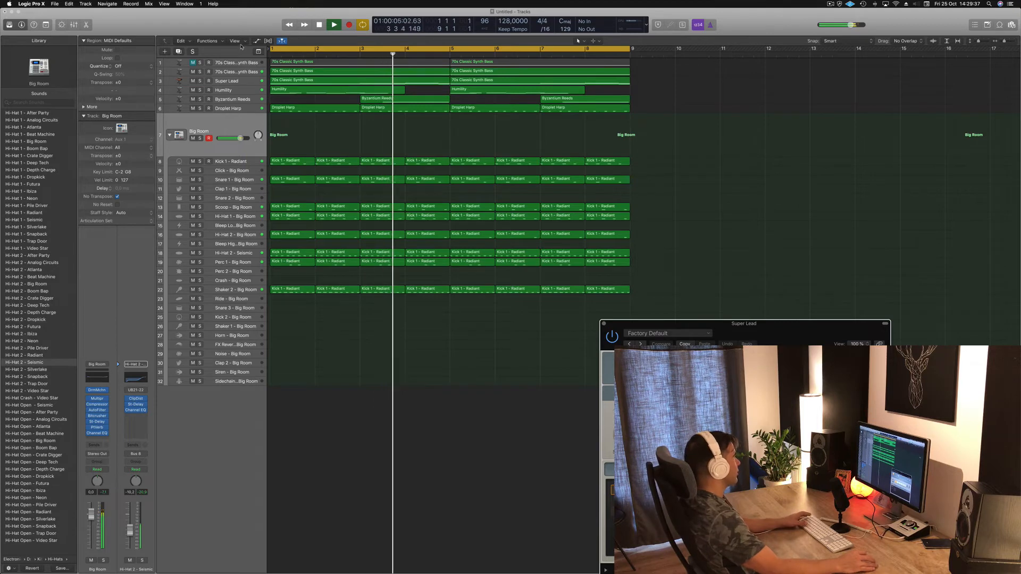
- Show the secondary ruler and repeat all regions after bar 8 until the arrangement fills 32 bars
left_click(244, 41)
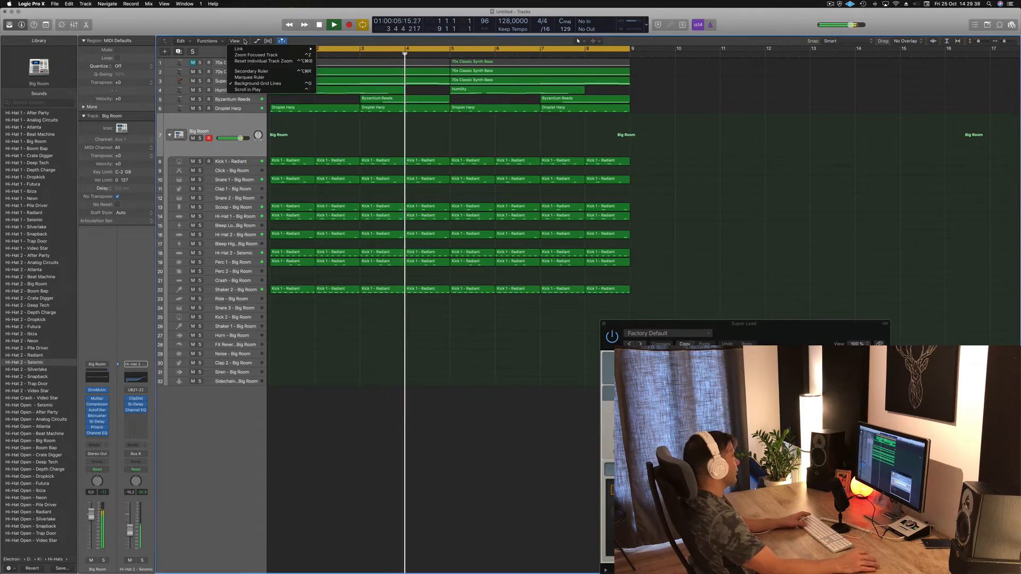
left_click(244, 71)
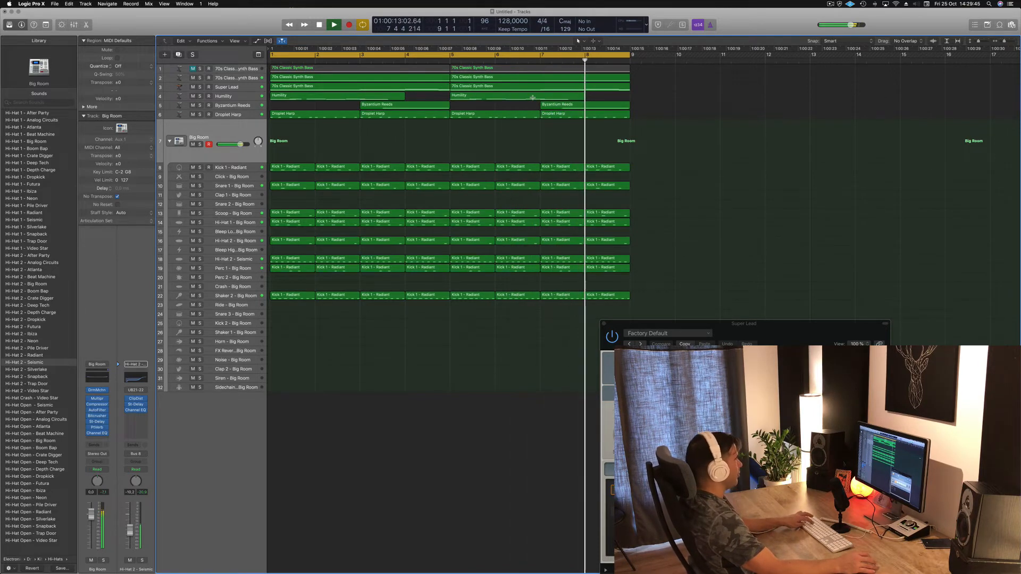
key("super+a")
key("super+r")
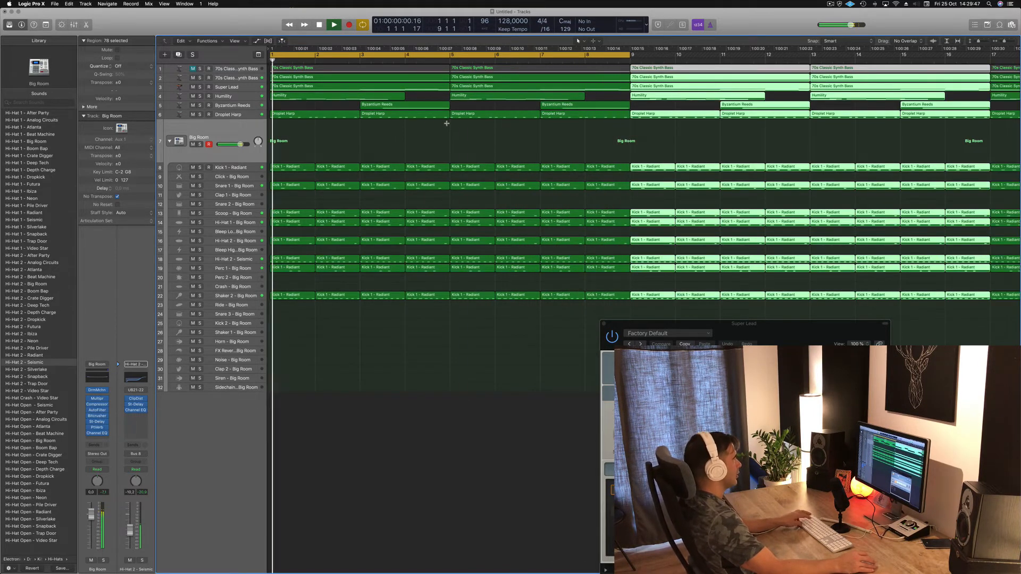
key("super+Left")
key("super+Left")
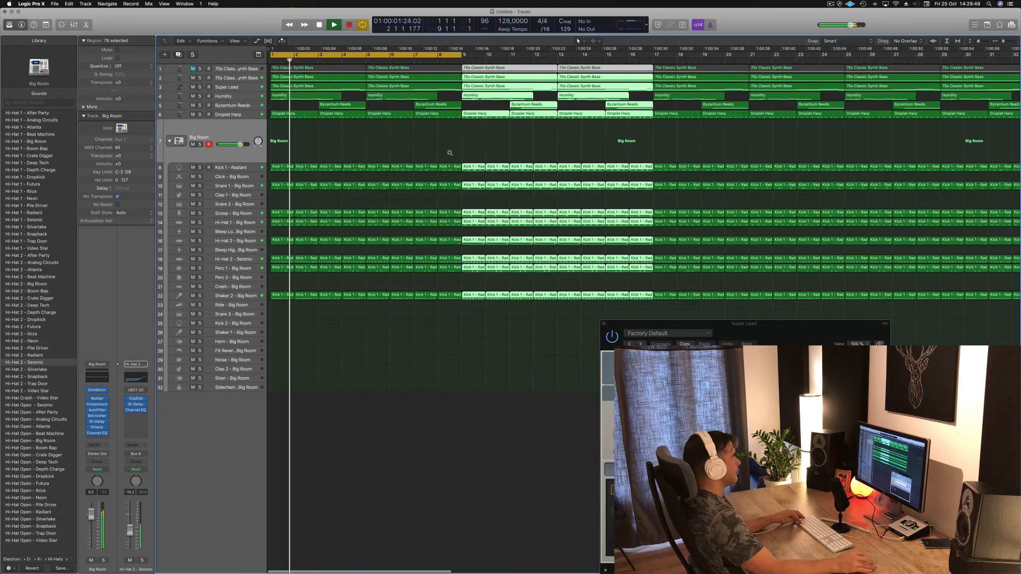
- Extend the cycle range to the end of the copied regions at bar 33 and play it
key("space")
key("space")
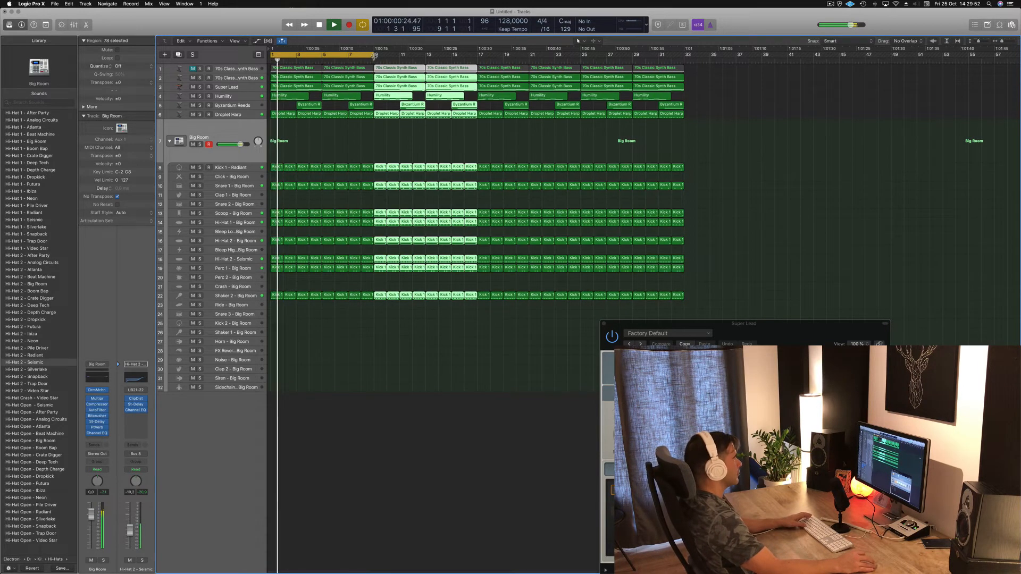
left_click_drag(374, 54, 684, 67)
key("space")
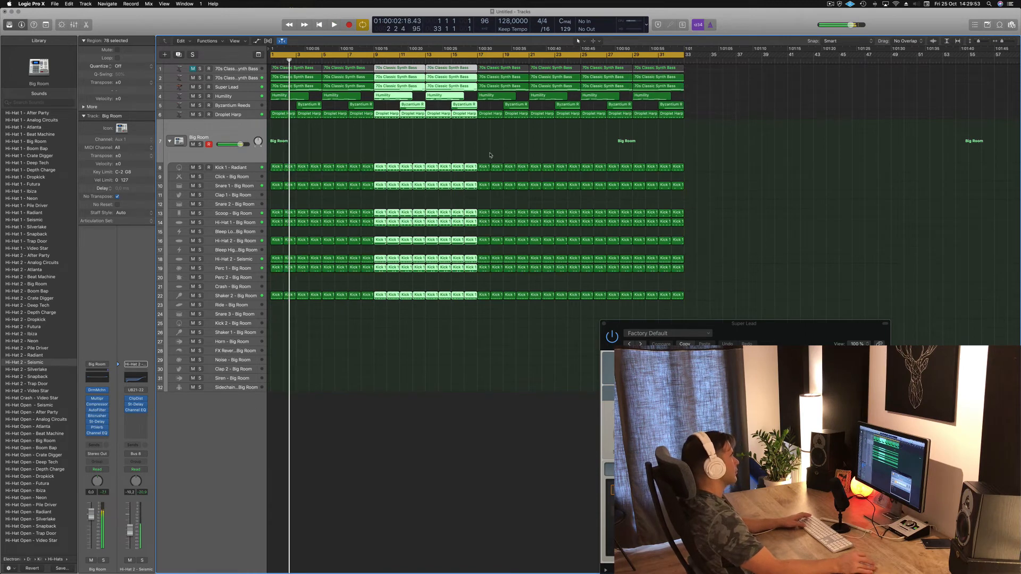
- Deselect all regions and play the opening bars of the 32-bar arrangement
key("space")
left_click(423, 146)
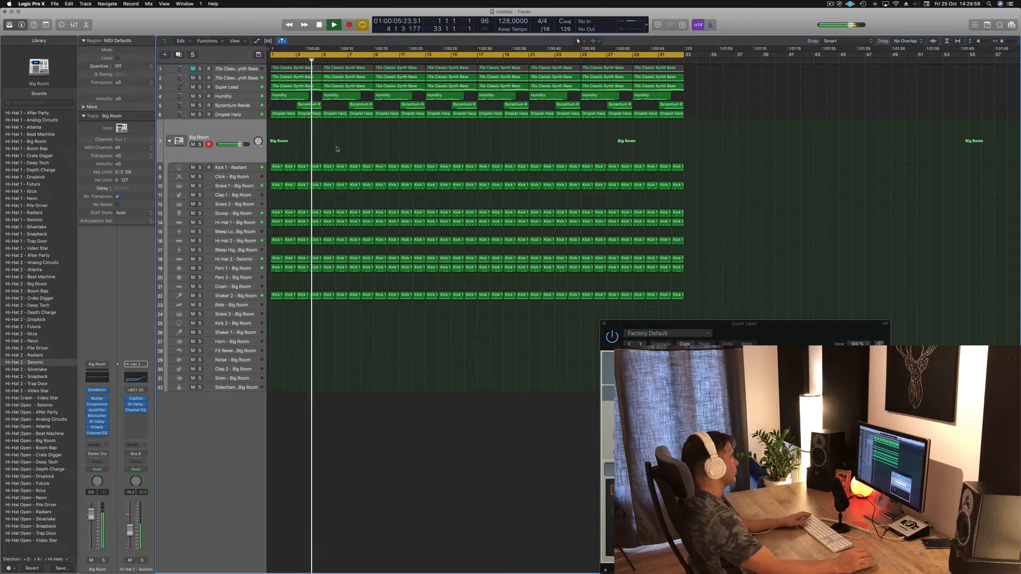
key("space")
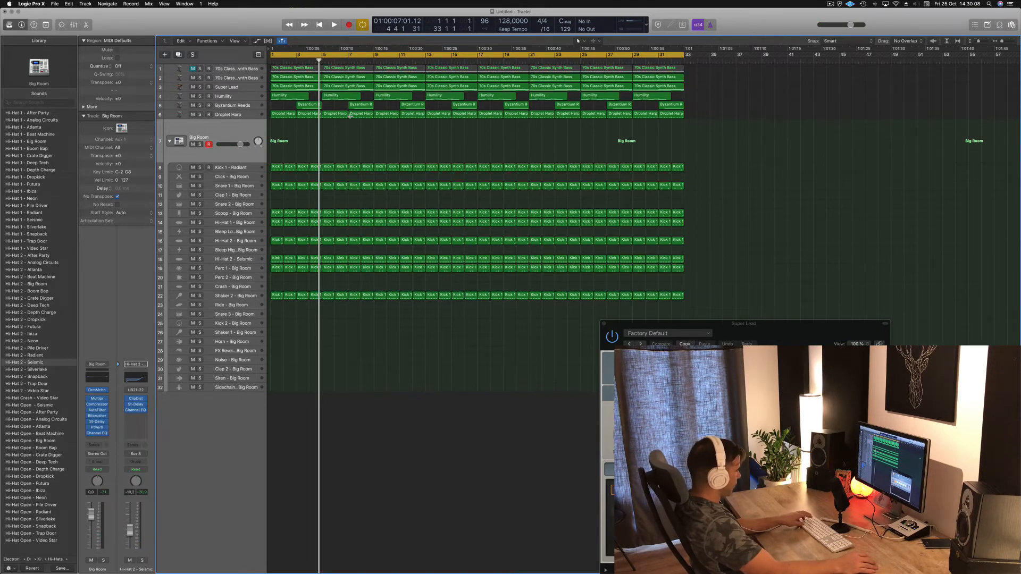
- Repeat all regions once after bar 32 so the arrangement fills 64 bars, and clear the selection
key("super+a")
key("super+r")
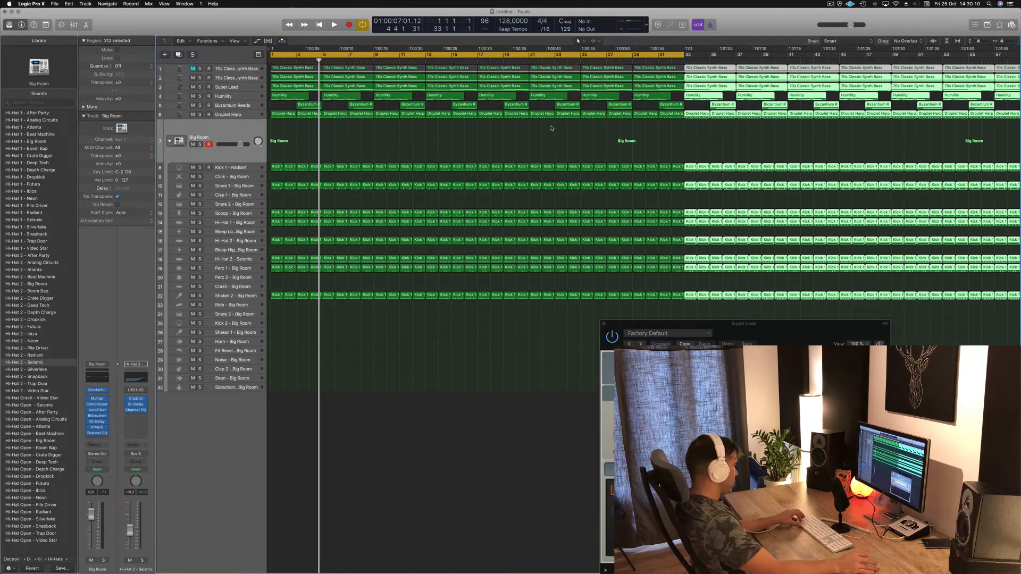
key("super+Left")
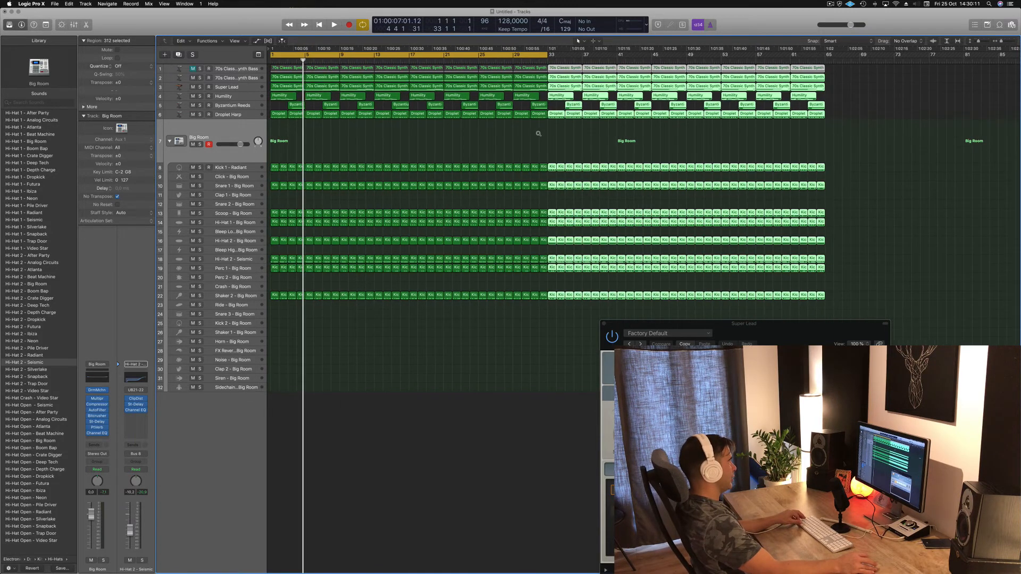
left_click(478, 157)
- Audition the transition at bar 33, and extend the cycle range to the end of the copied regions at bar 65
key("Return")
key("space")
left_click(548, 56)
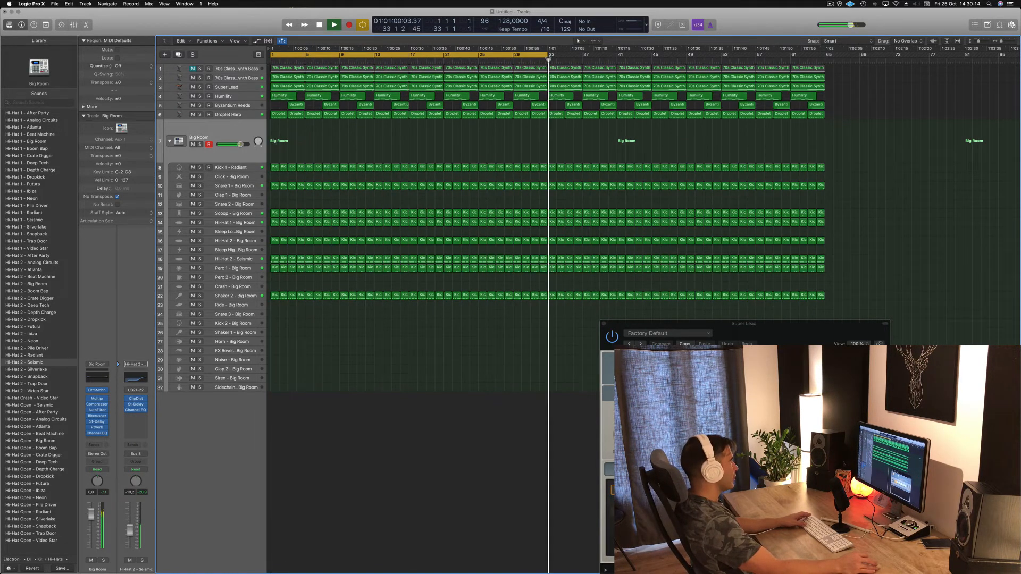
key("space")
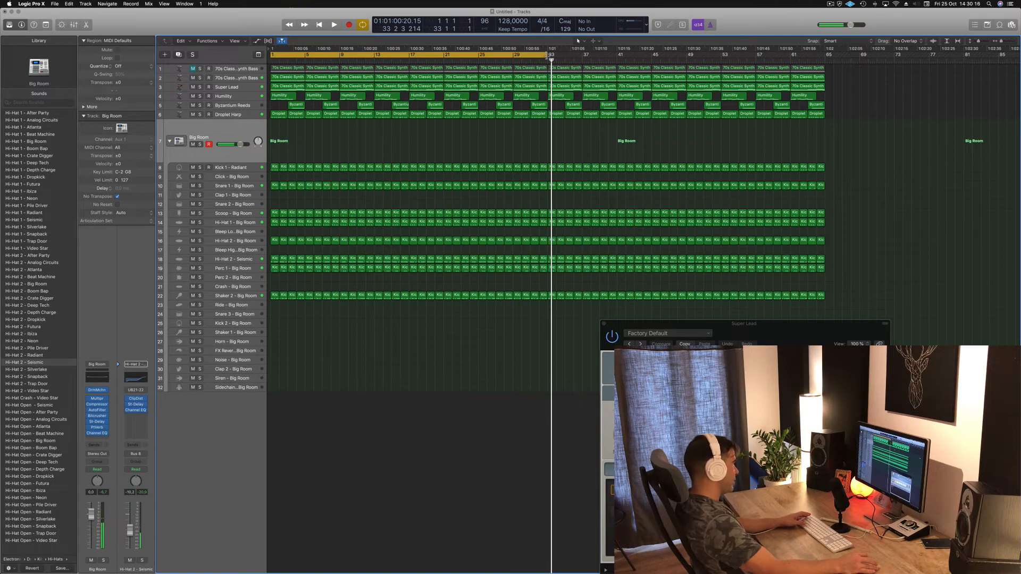
left_click_drag(550, 55, 825, 55)
- Audition the Super Lead track soloed, muted and back in the full mix from the start of the arrangement
key("space")
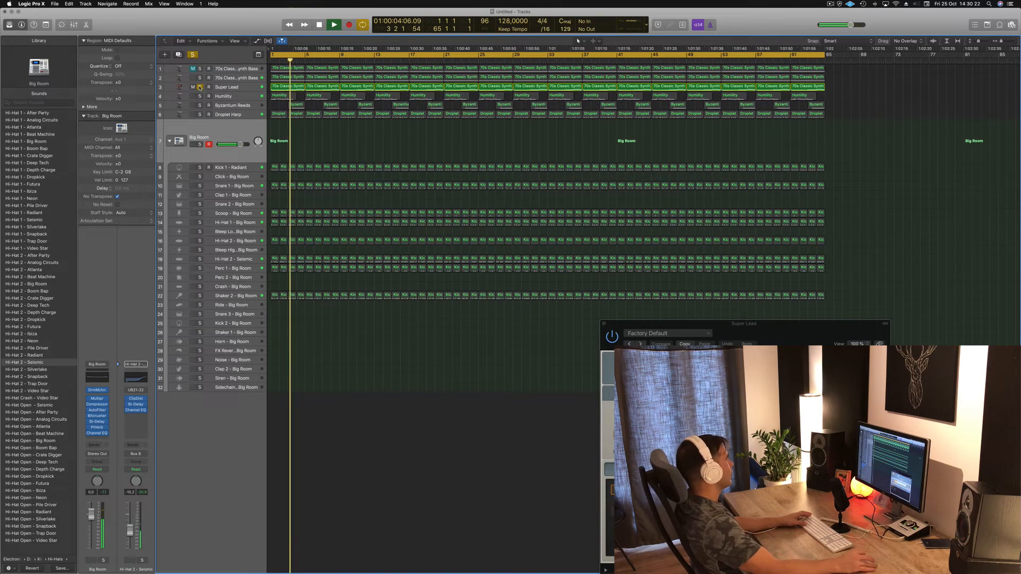
left_click(193, 87)
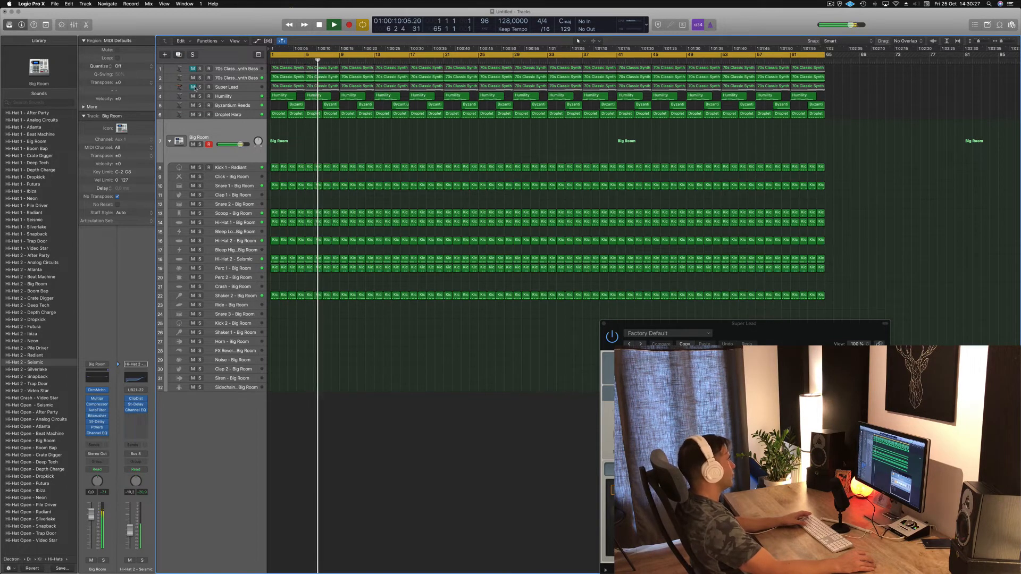
left_click(239, 87)
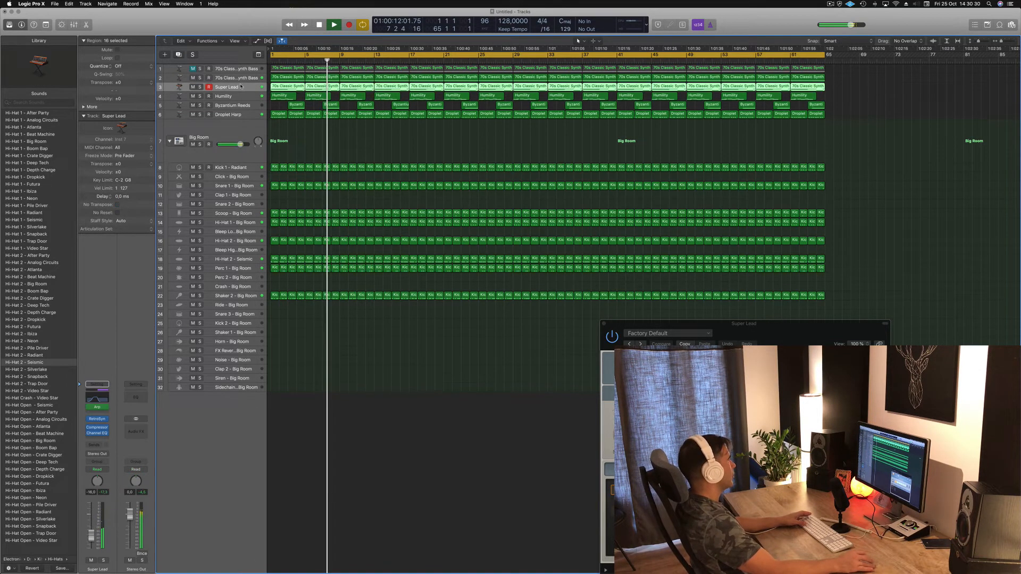
key("Return")
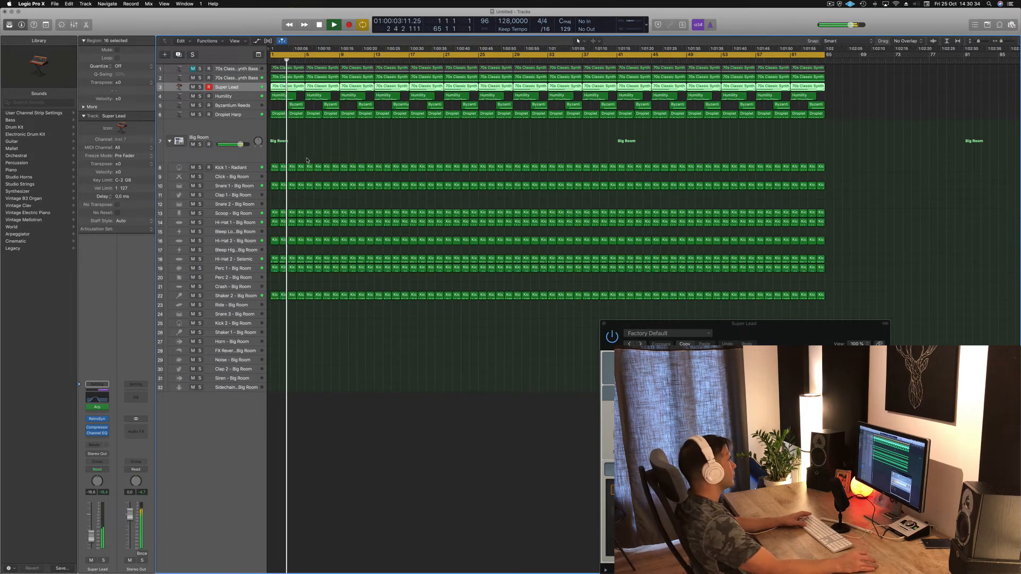
key("space")
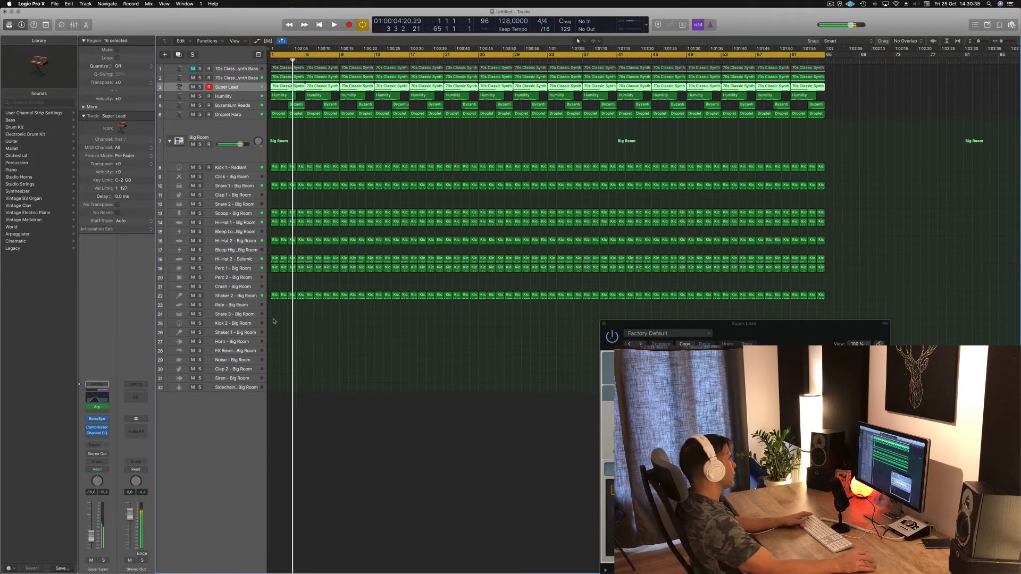
- Select the Shaker 2 - Big Room track and play the arrangement from the beginning
left_click(244, 297)
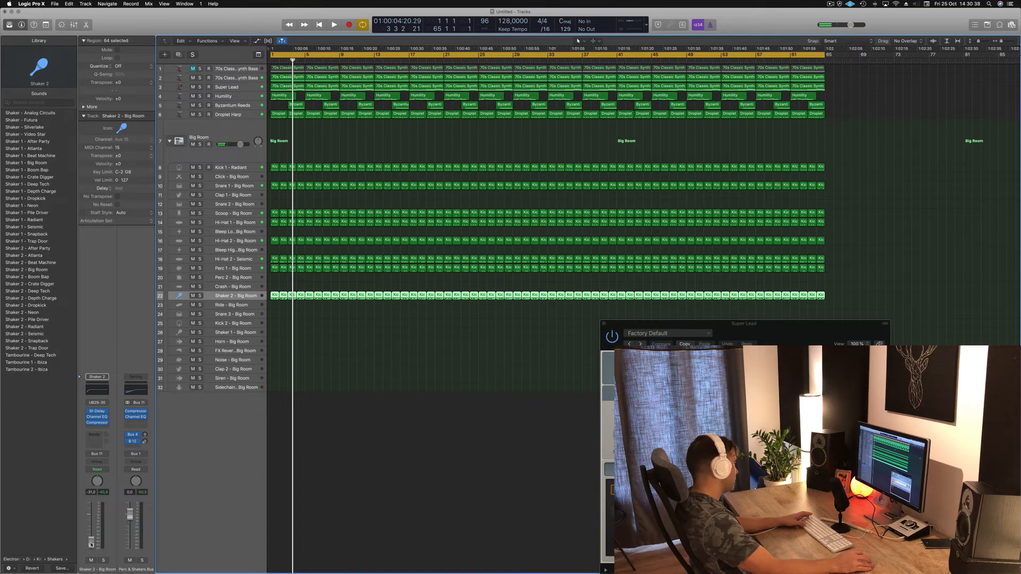
key("Return")
key("space")
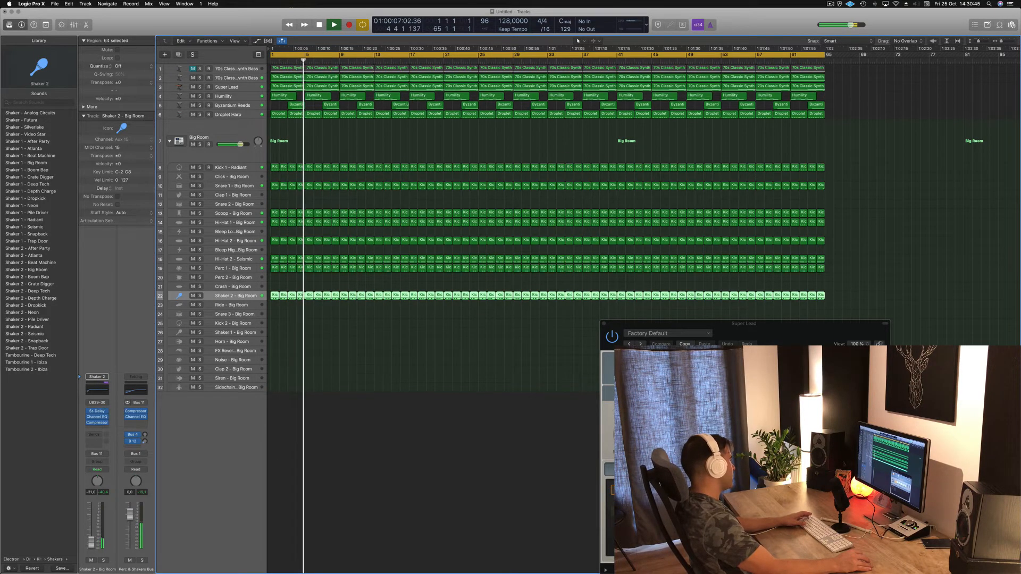
- Deselect the shaker regions and close the Super Lead Arpeggiator plug-in window
left_click(832, 312)
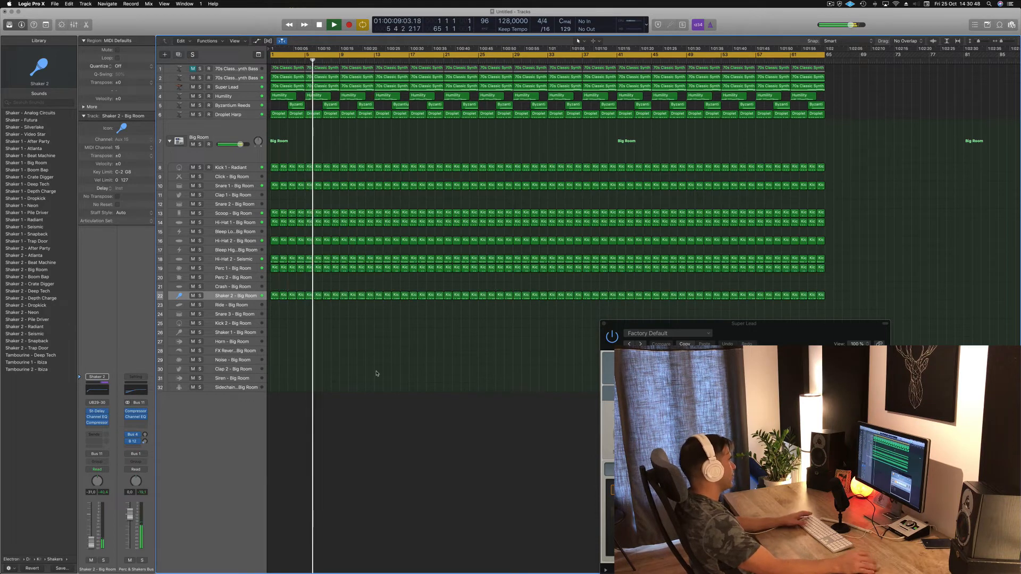
left_click_drag(817, 323, 605, 208)
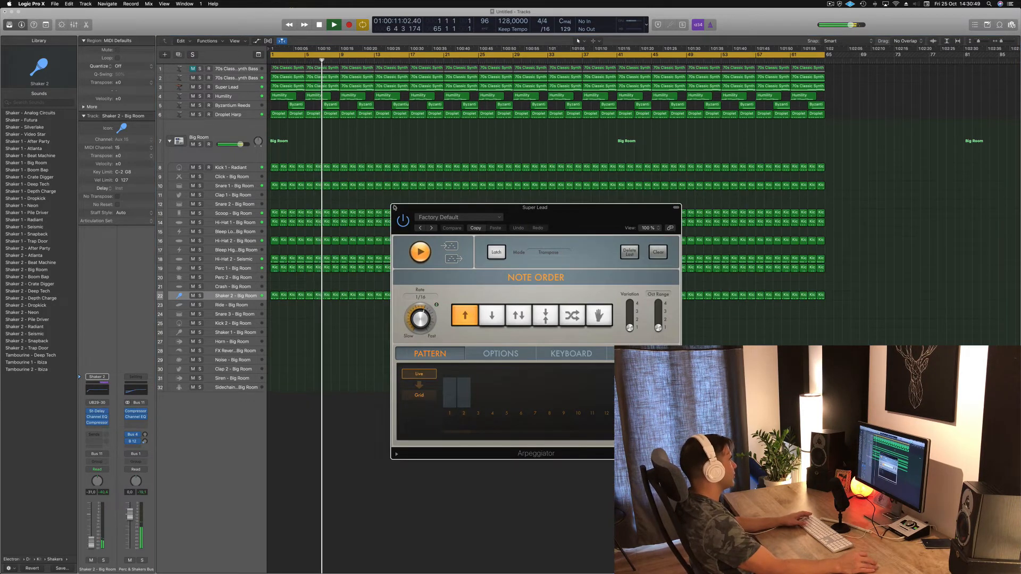
left_click(392, 208)
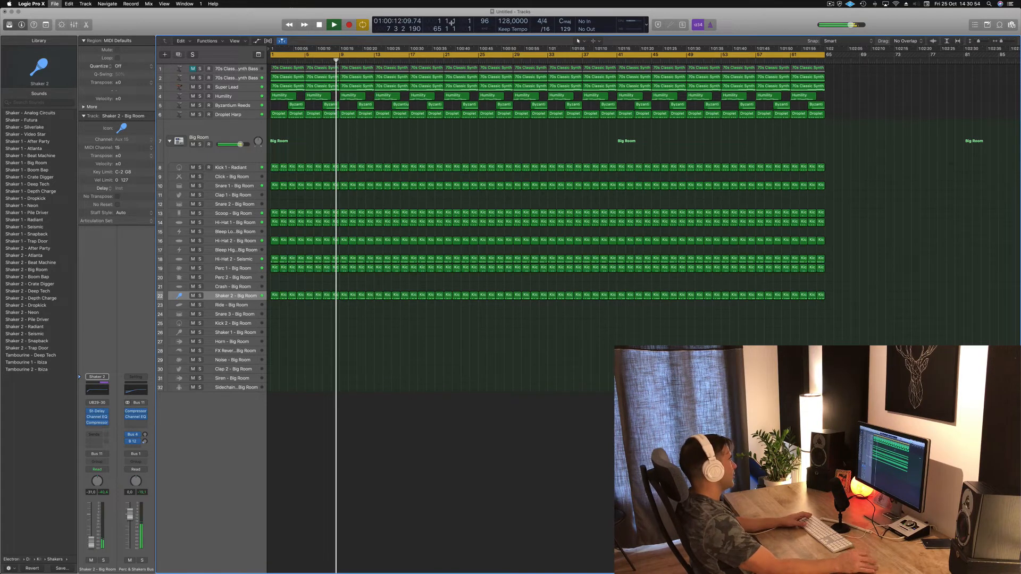
- Save the project in the Logic folder as "Episode 16th"
key("super+s")
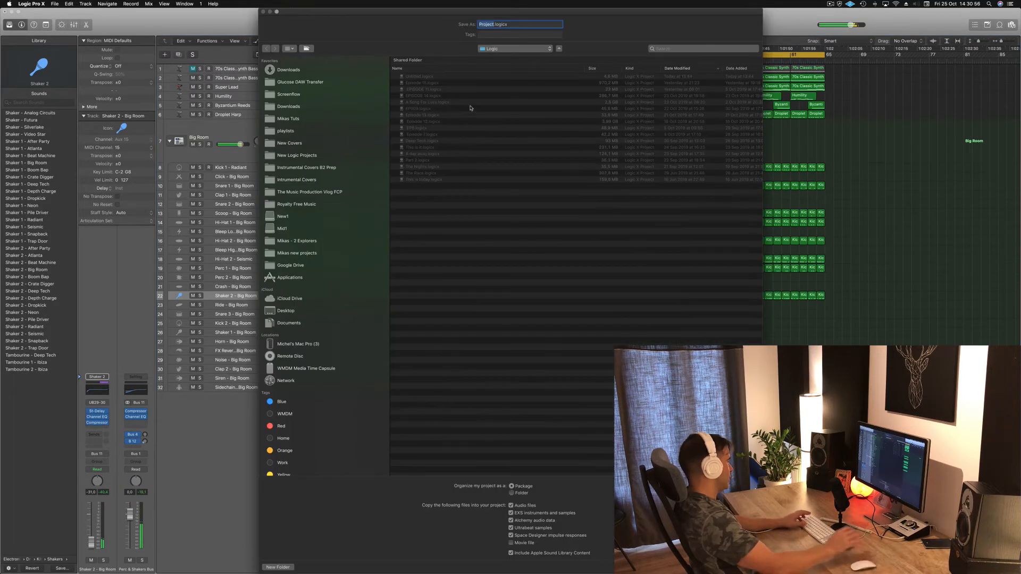
type("Episode 16th")
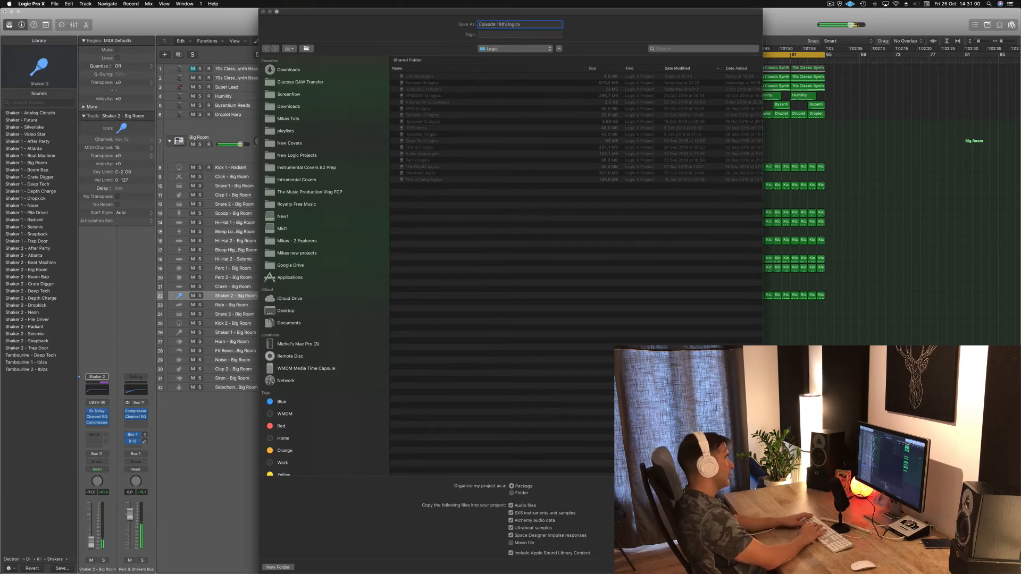
key("Return")
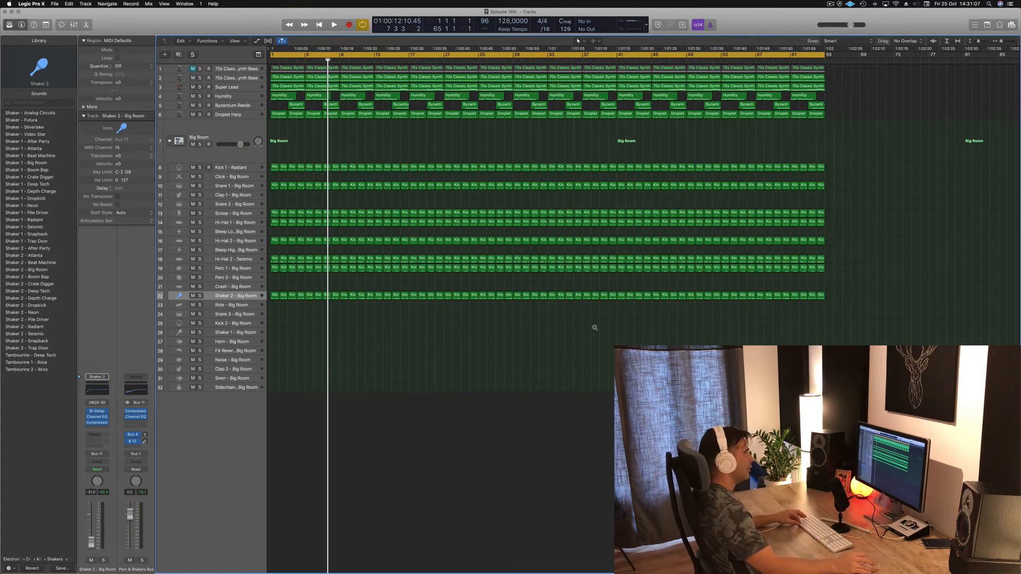
- Move the project end marker to bar 66, just past the last regions, and fit the arrangement in view
scroll(578, 376, "down", 3)
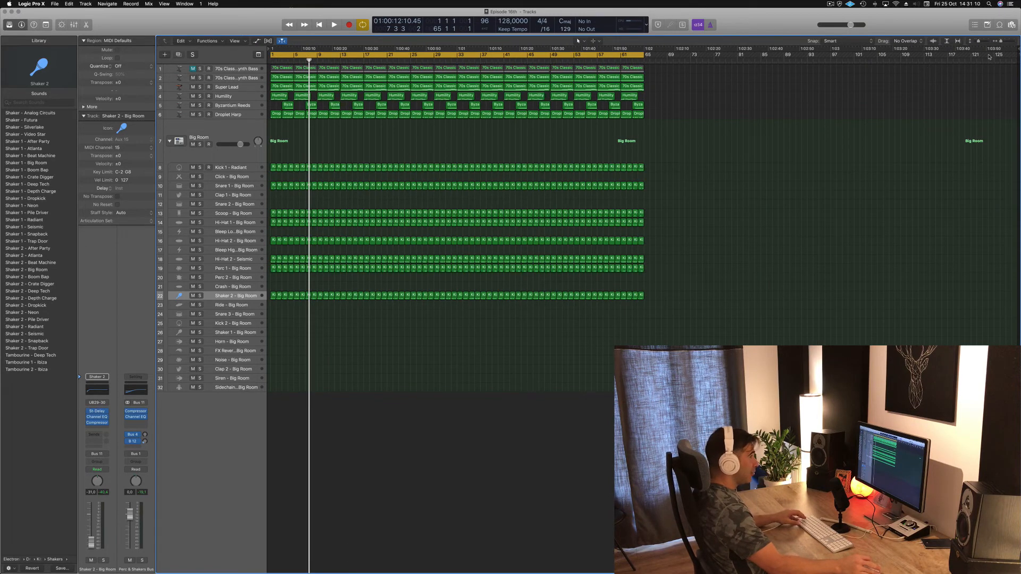
left_click_drag(1016, 56, 651, 94)
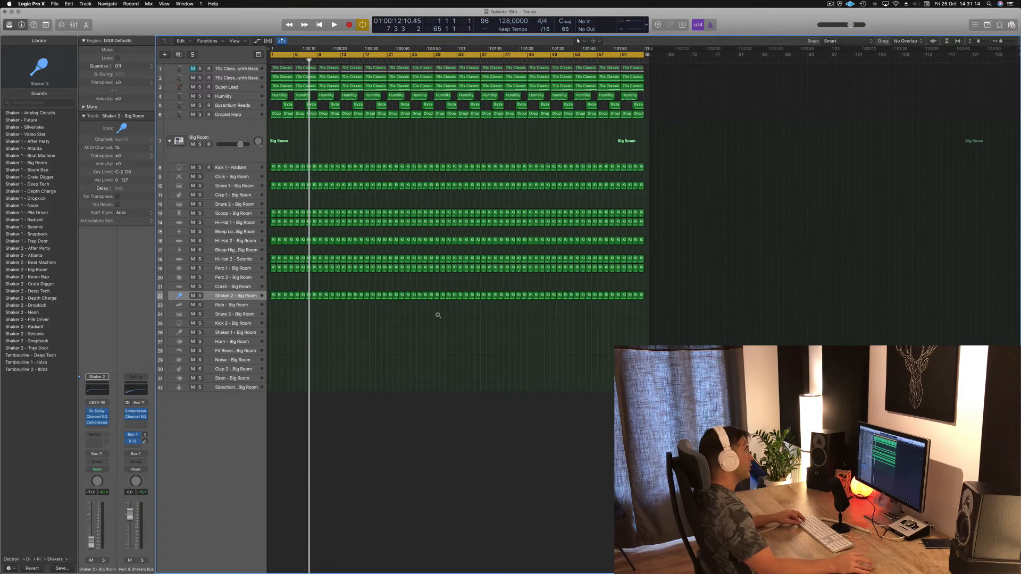
scroll(436, 312, "up", 3)
scroll(457, 314, "down", 1)
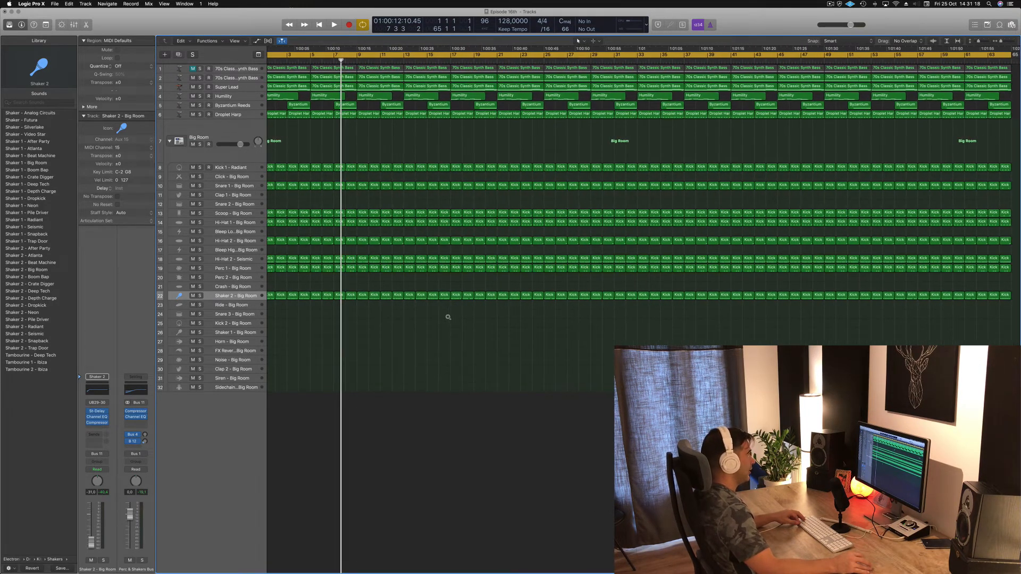
scroll(443, 320, "left", 1)
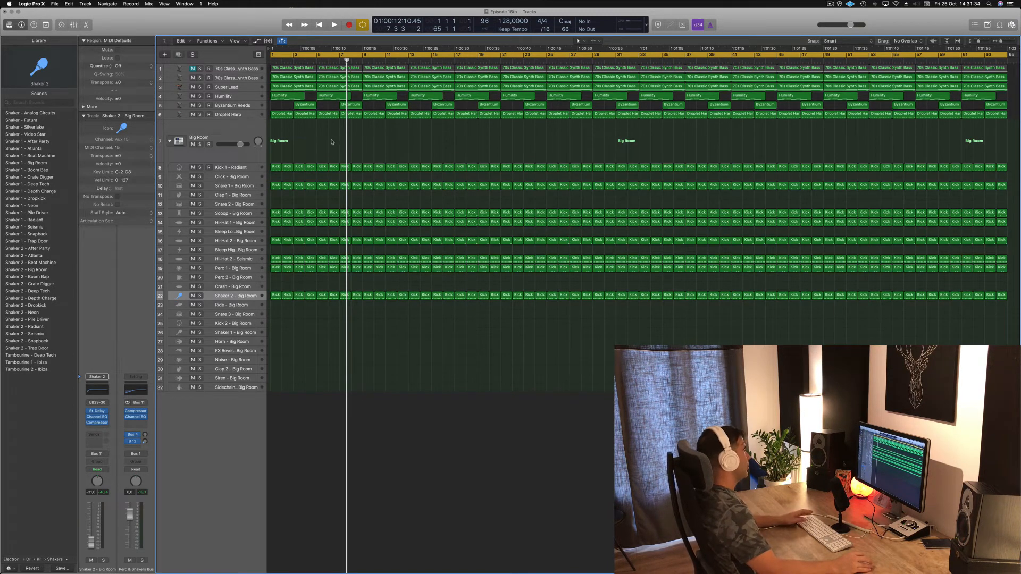
- Delete the Humility and Byzantium Reeds regions from the first 12 bars
key("Return")
key("space")
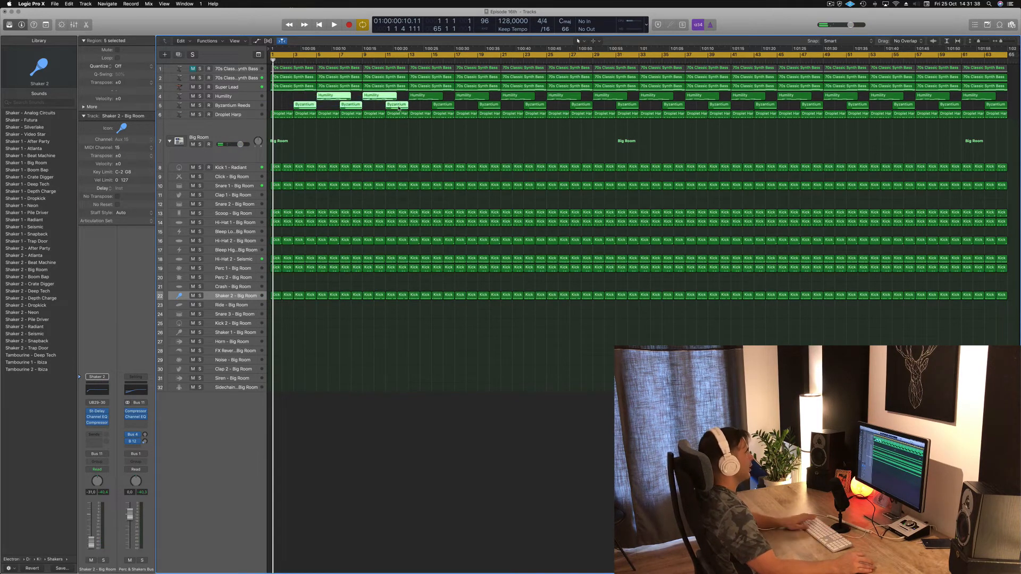
key("space")
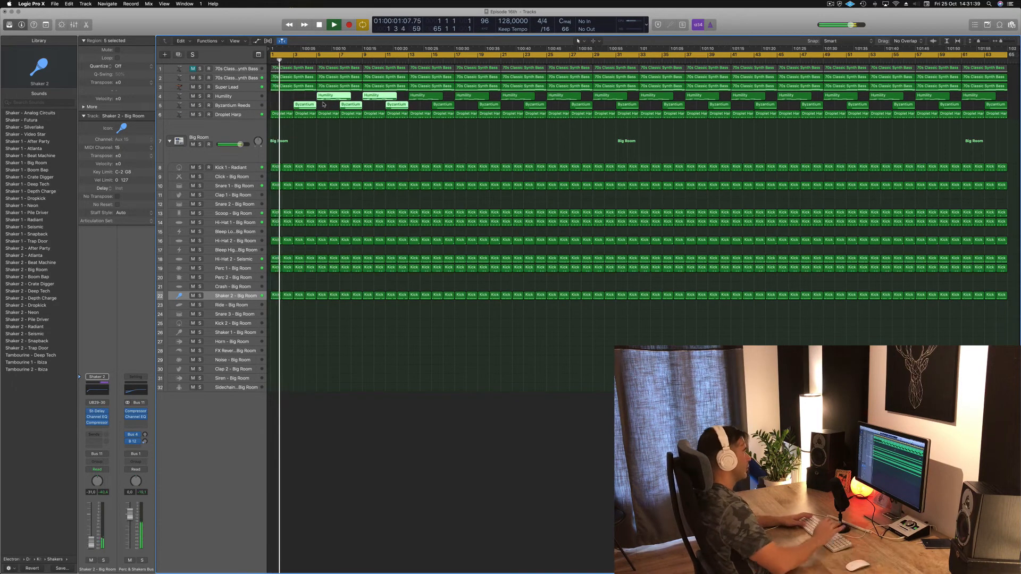
key("Delete")
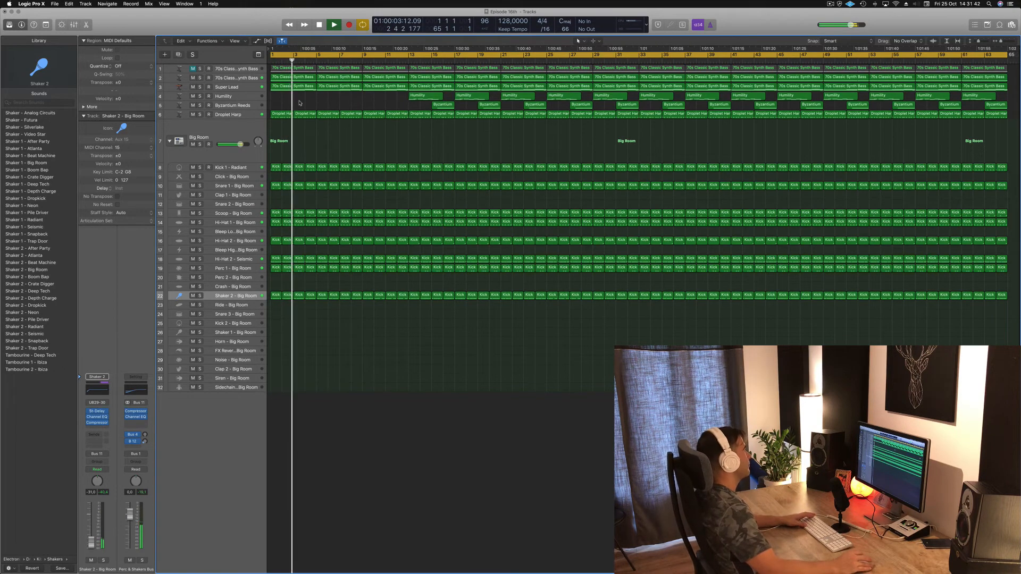
- Select the Super Lead track, enlarge its height individually, and play the arrangement from the start
left_click(249, 88)
key("space")
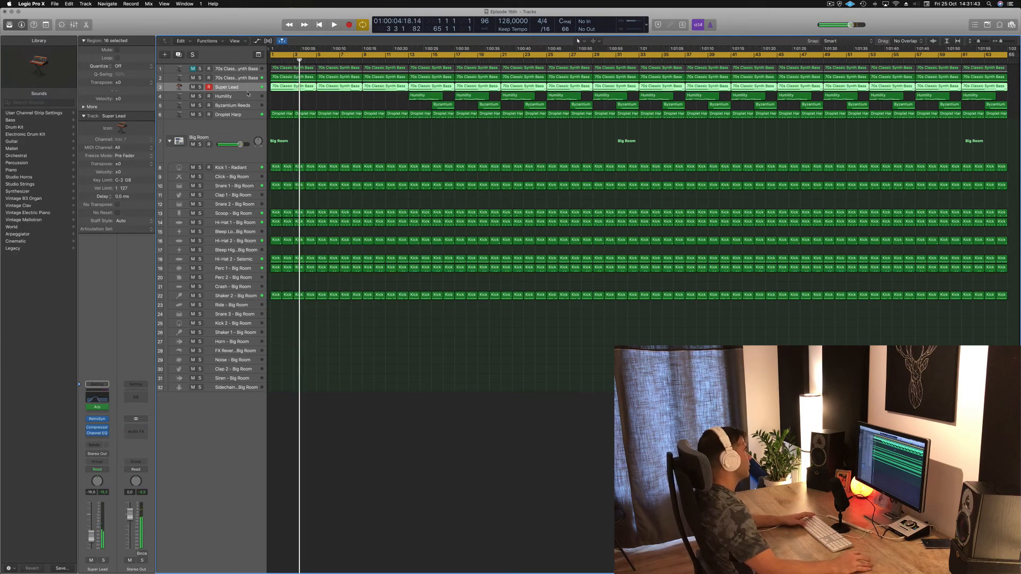
key("ctrl+z")
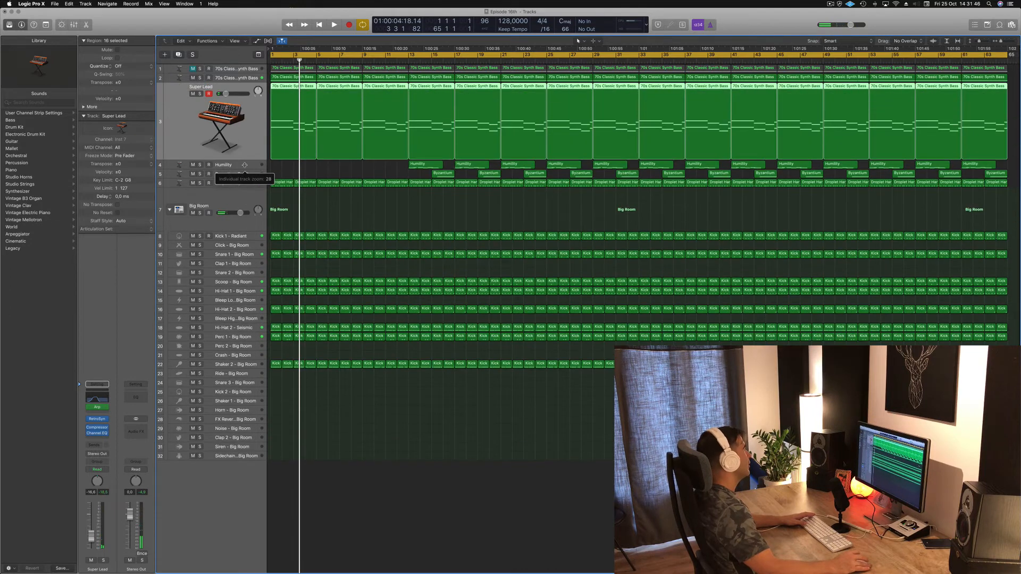
key("Return")
key("space")
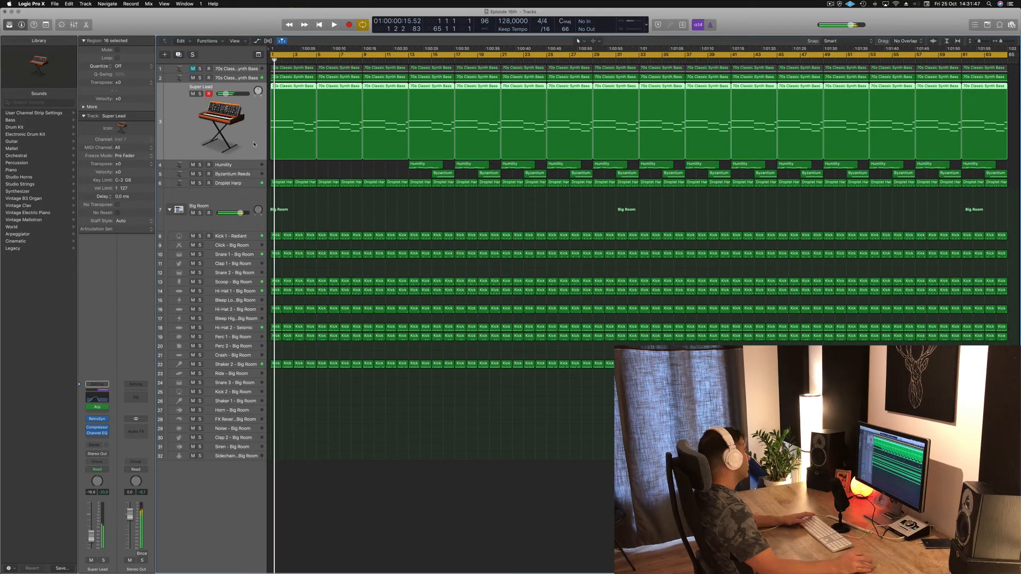
- Open the Super Lead track's Channel EQ and set the track's automation mode to Touch
left_click(99, 399)
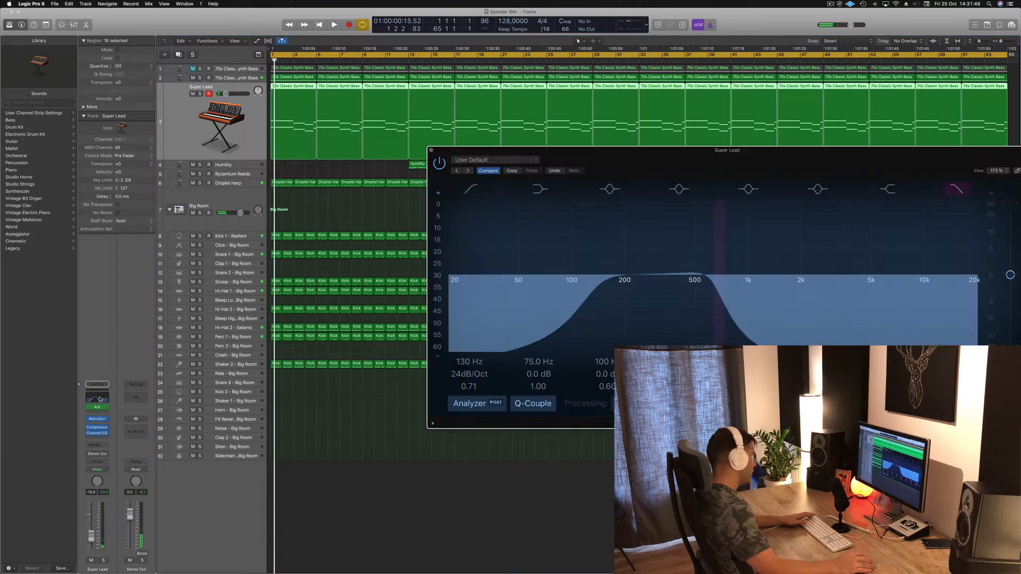
left_click(104, 470)
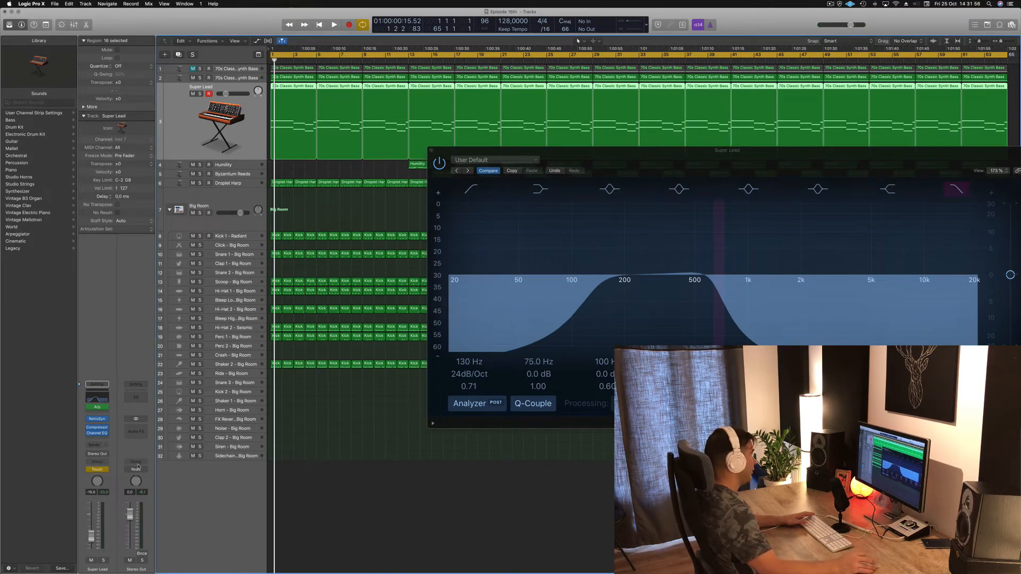
left_click_drag(585, 150, 437, 143)
- Lower the Channel EQ's high-cut frequency during playback to record automation, and close the EQ window
key("space")
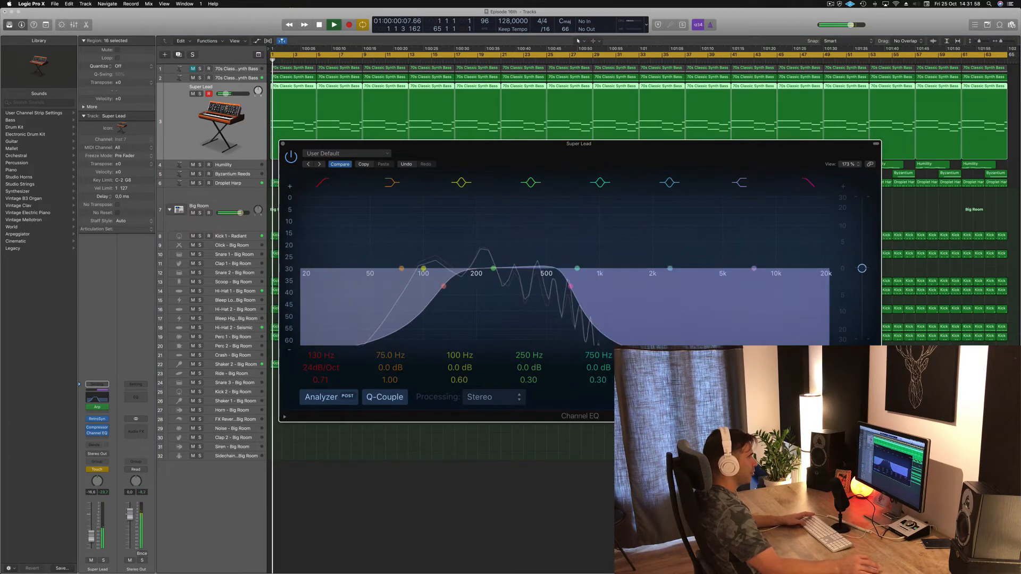
left_click_drag(571, 287, 552, 287)
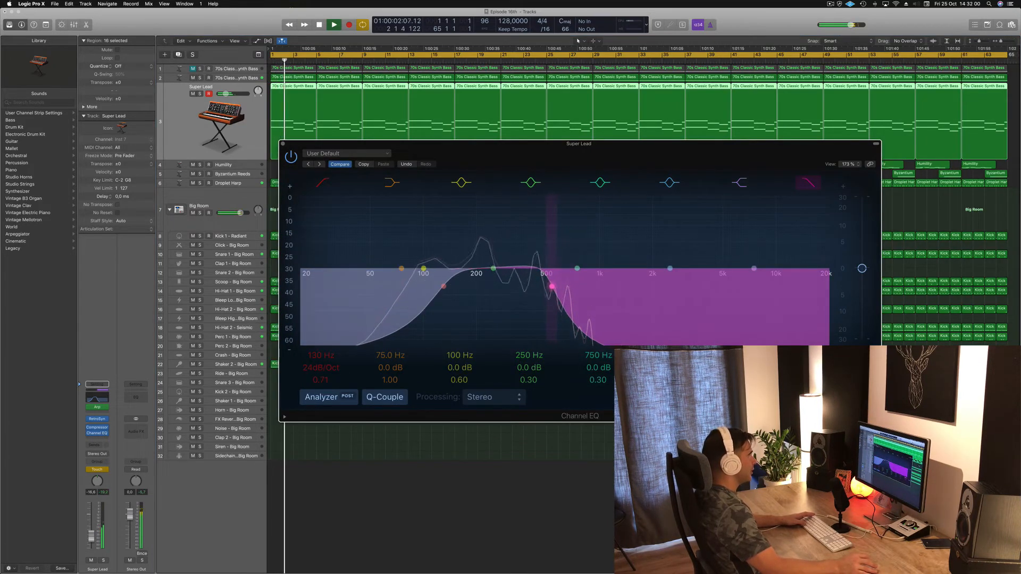
key("space")
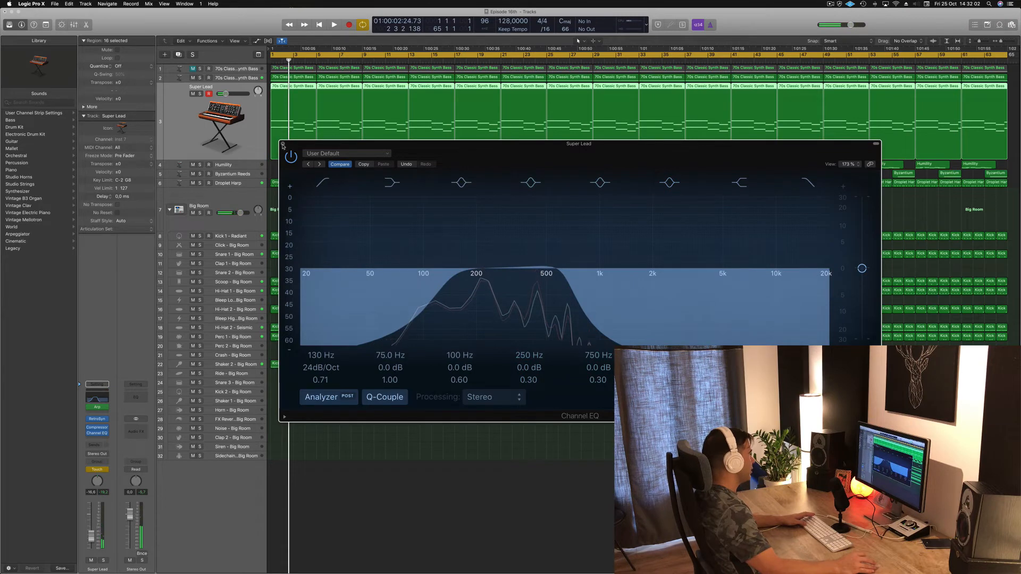
left_click(283, 144)
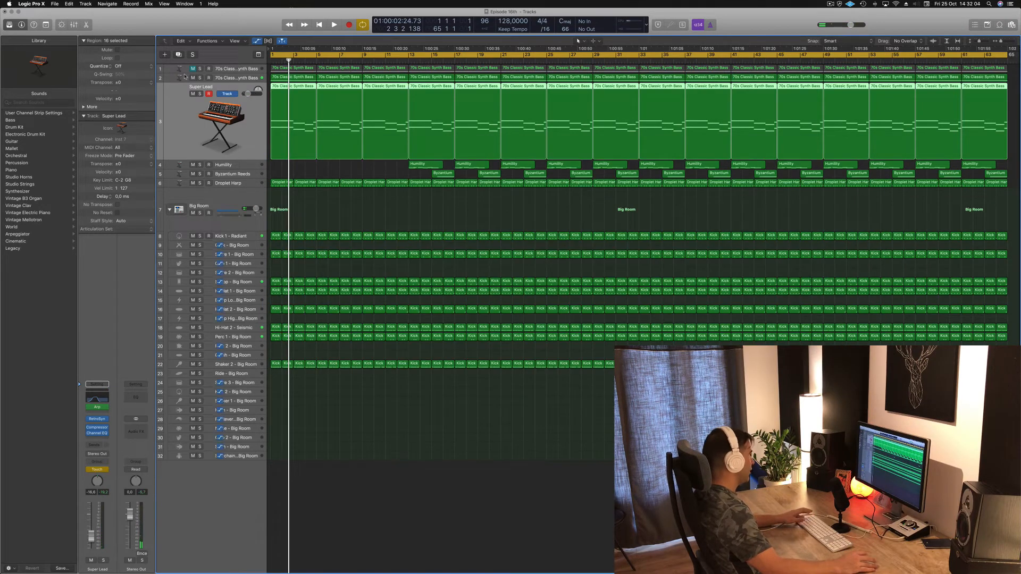
- Show track automation, set the Super Lead's automation mode to Read, and display its Channel EQ High Cut Frequency curve
key("a")
left_click(208, 104)
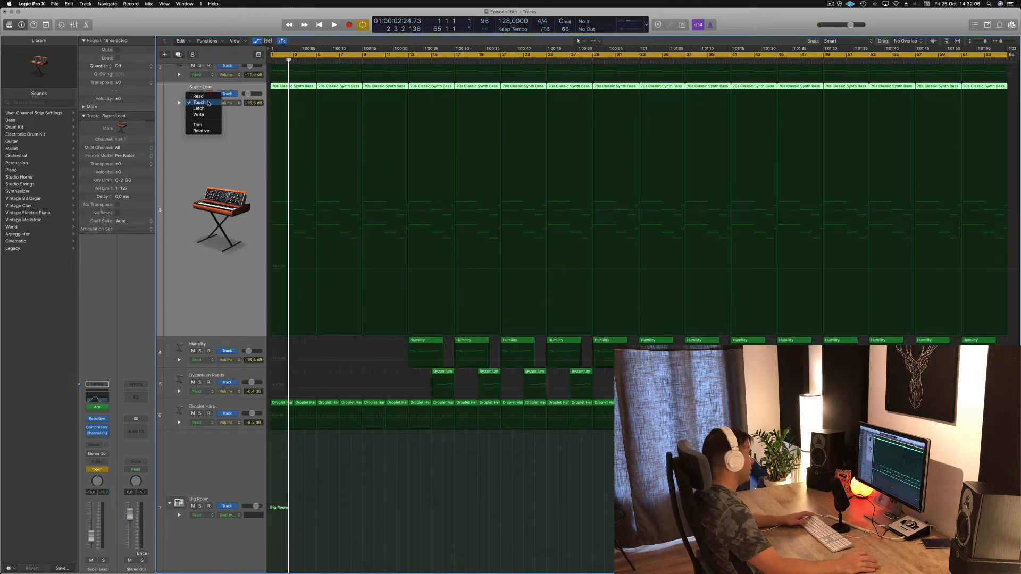
left_click(209, 98)
left_click(226, 102)
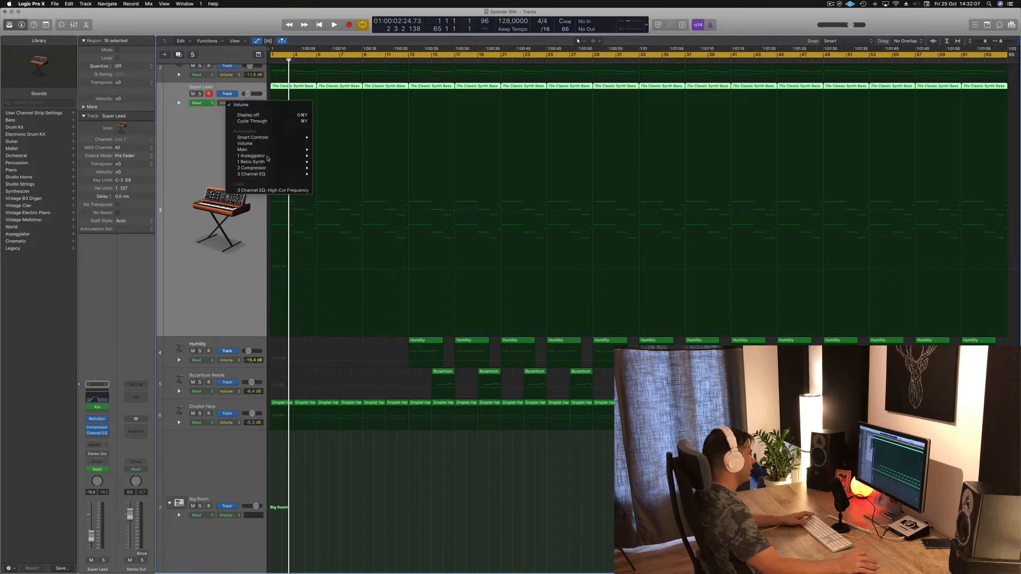
left_click(278, 190)
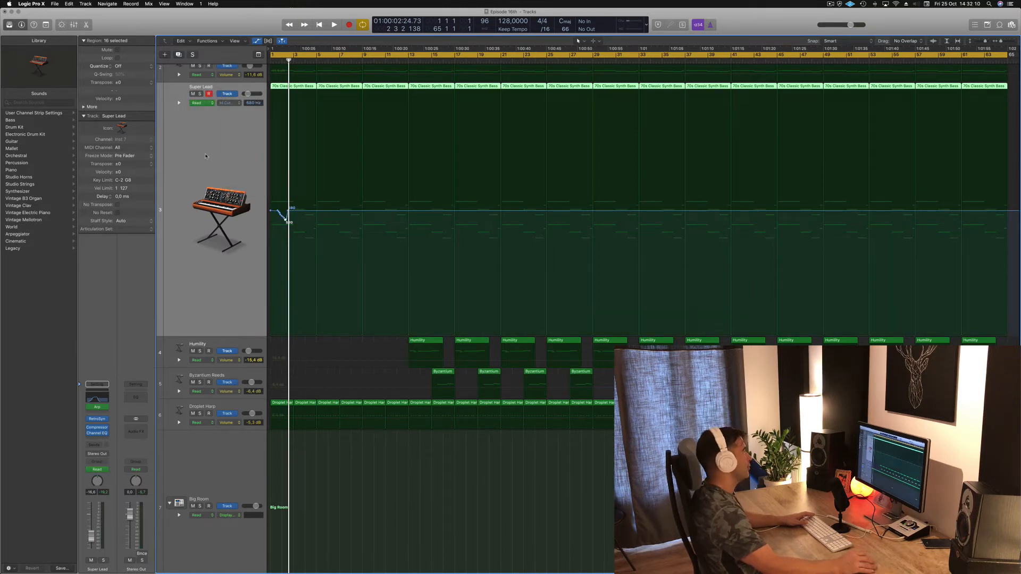
- Reshape the Super Lead's high-cut automation into a single ramp rising from bar 1 to bar 13, and play it from the start
left_click_drag(289, 211, 276, 211)
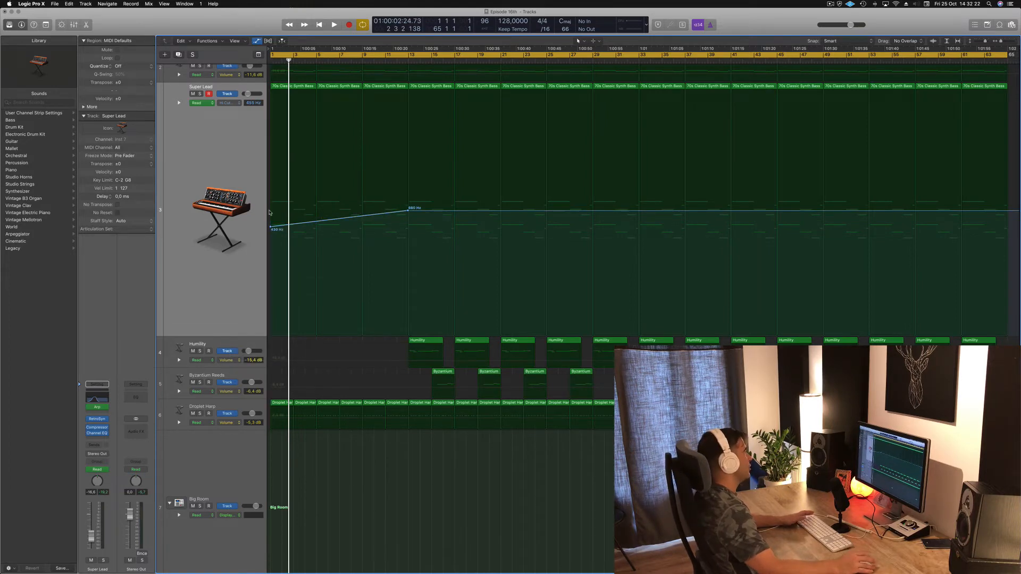
key("Return")
key("space")
key("Return")
key("space")
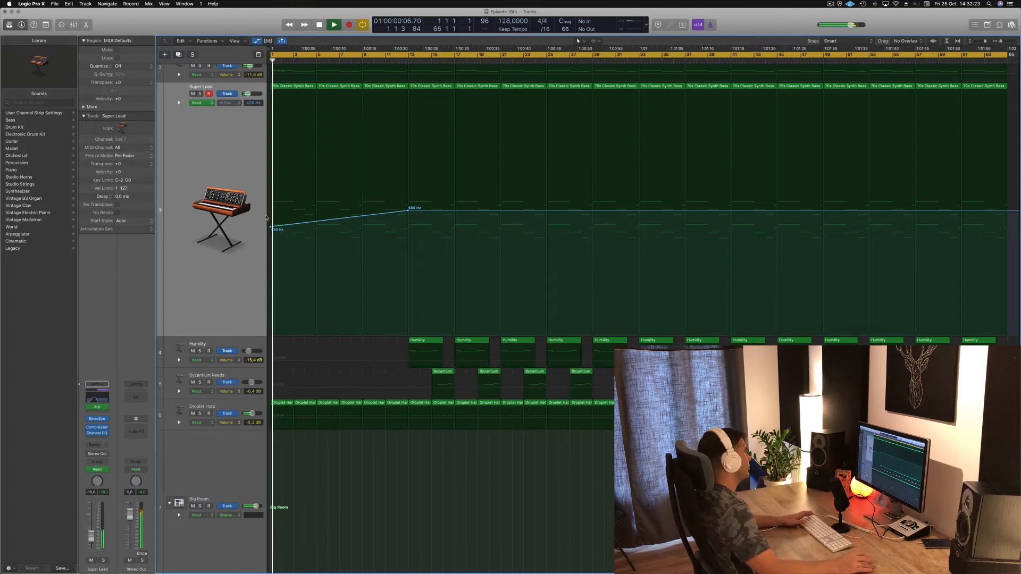
- Lower the starting point of the Super Lead's high-cut automation to about 275 Hz while auditioning the intro from the start
left_click_drag(271, 228, 272, 234)
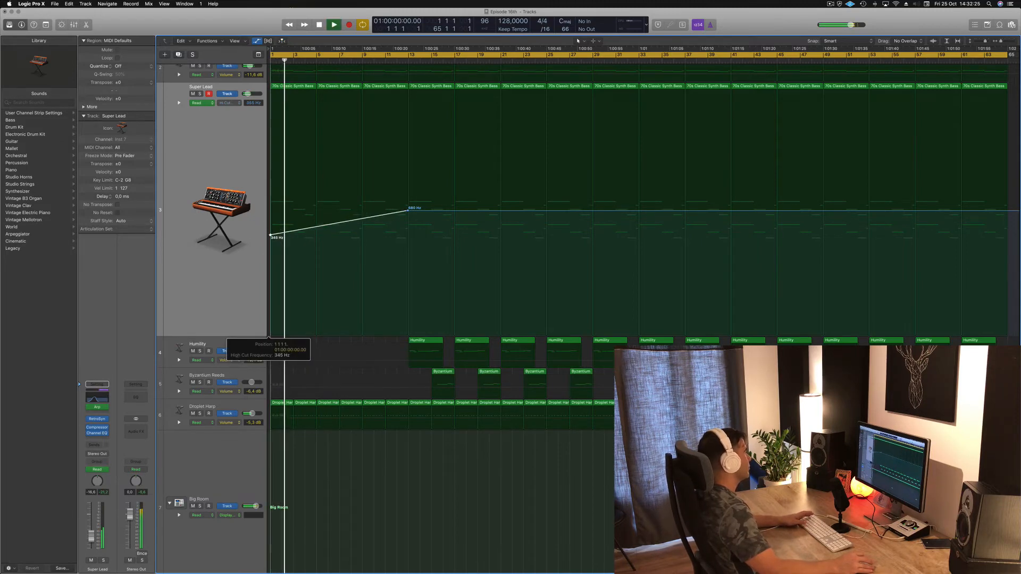
left_click(104, 560)
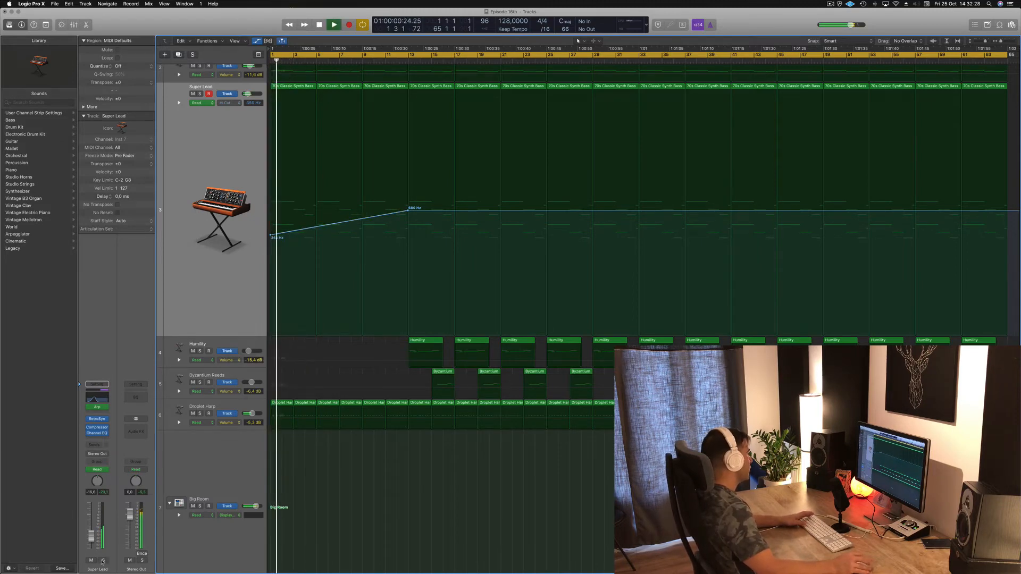
left_click(103, 560)
key("Return")
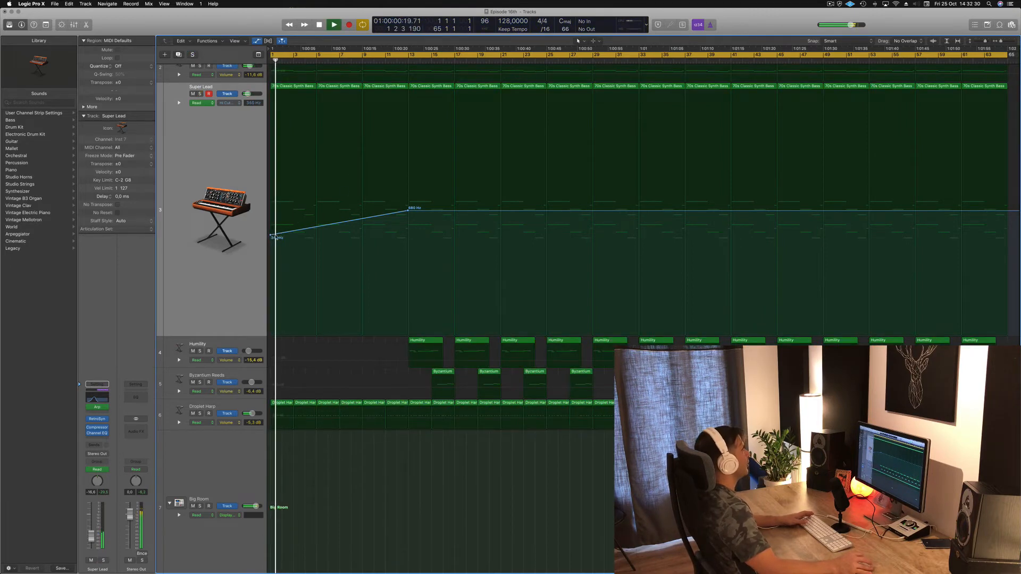
left_click_drag(275, 238, 276, 246)
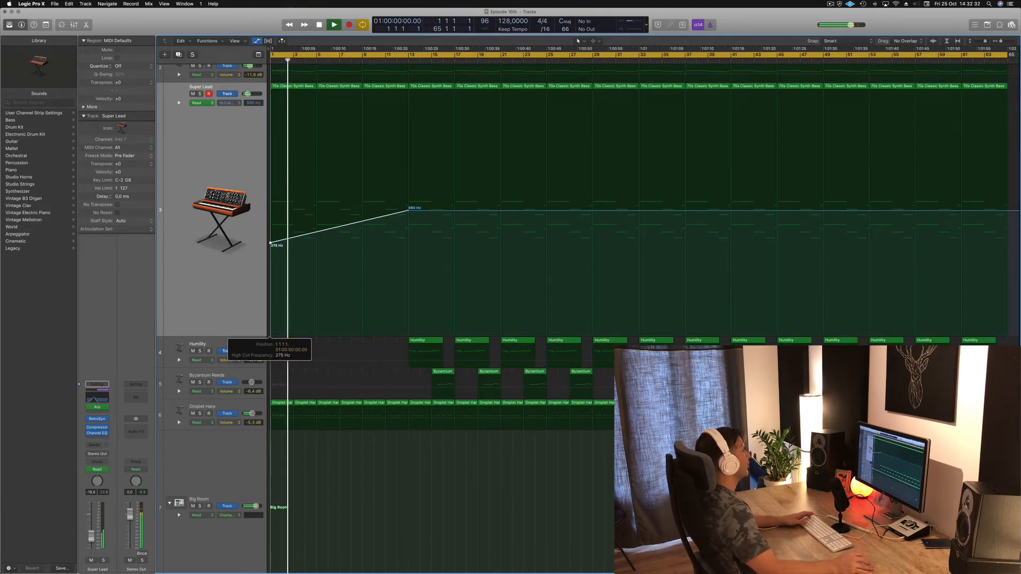
scroll(330, 172, "up", 3)
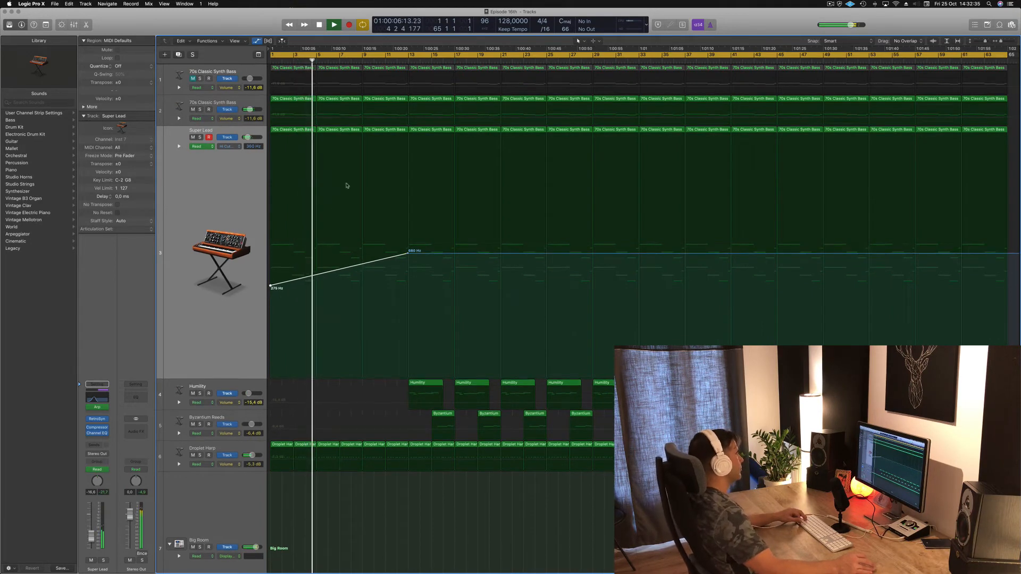
scroll(346, 186, "down", 5)
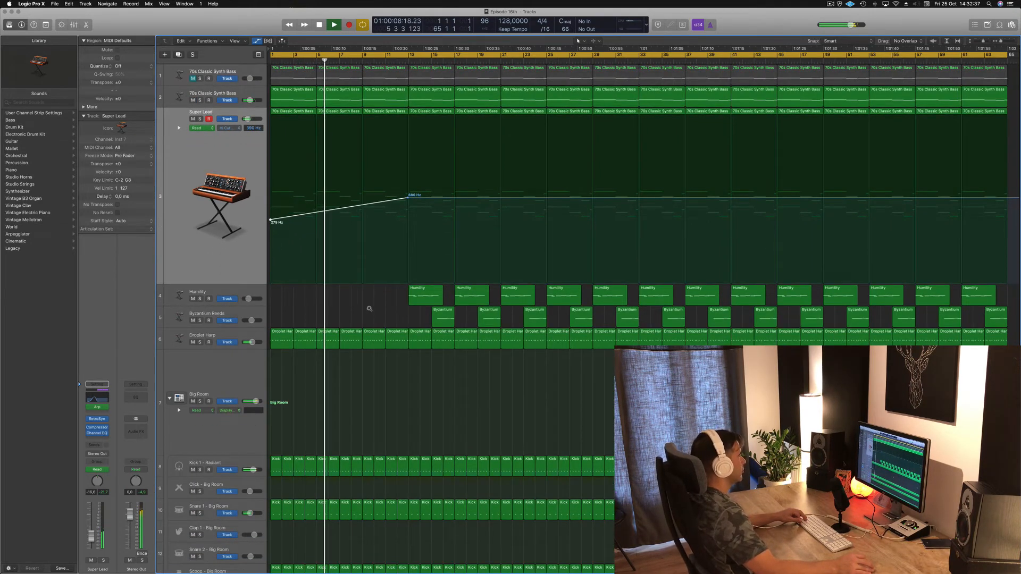
scroll(369, 308, "down", 1)
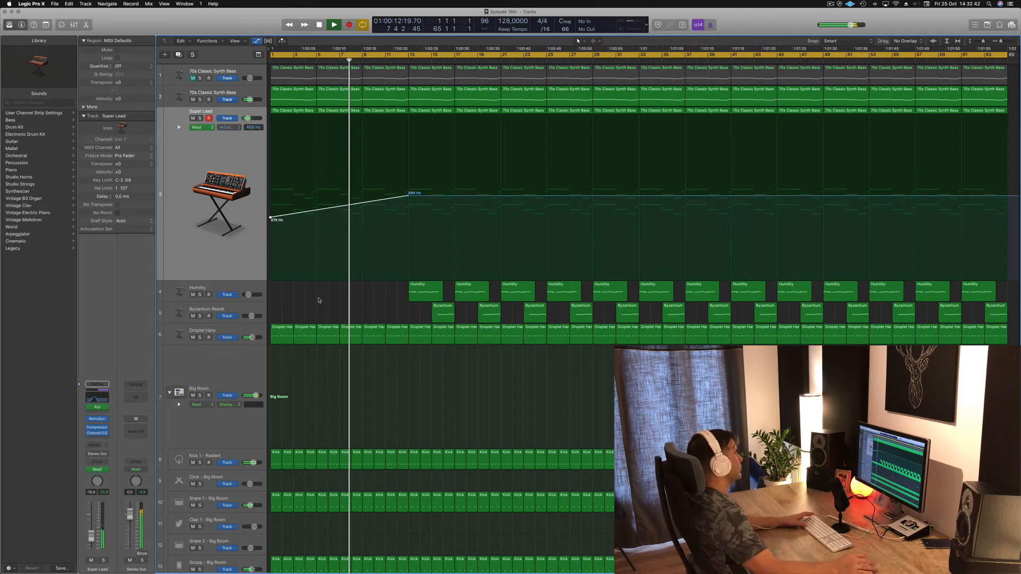
key("space")
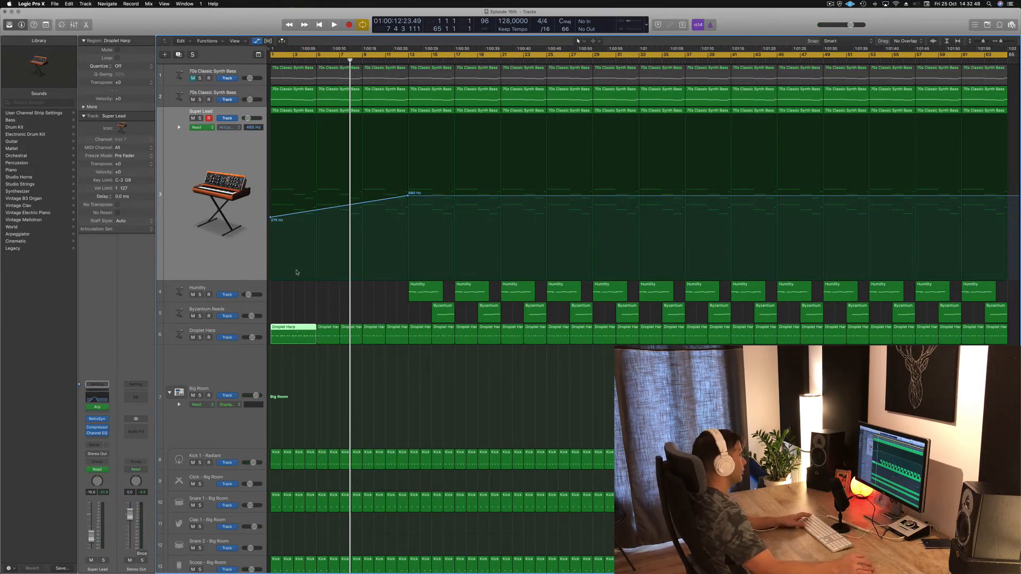
- Examine the notes of the opening Droplet Harp and second 70s Classic Synth Bass regions in the Piano Roll while playing the intro
double_click(289, 328)
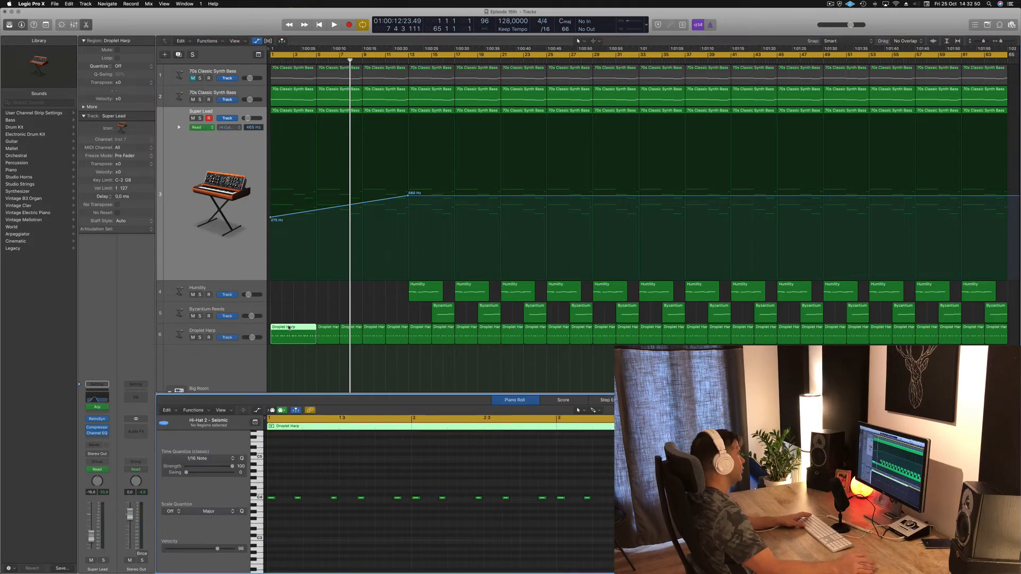
left_click(284, 92)
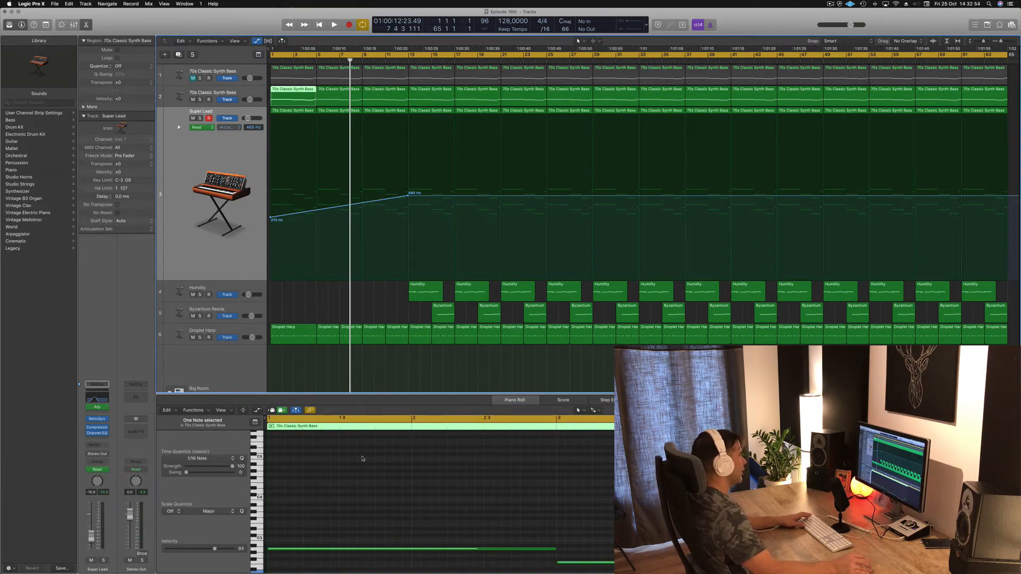
scroll(362, 459, "down", 3)
key("Return")
key("space")
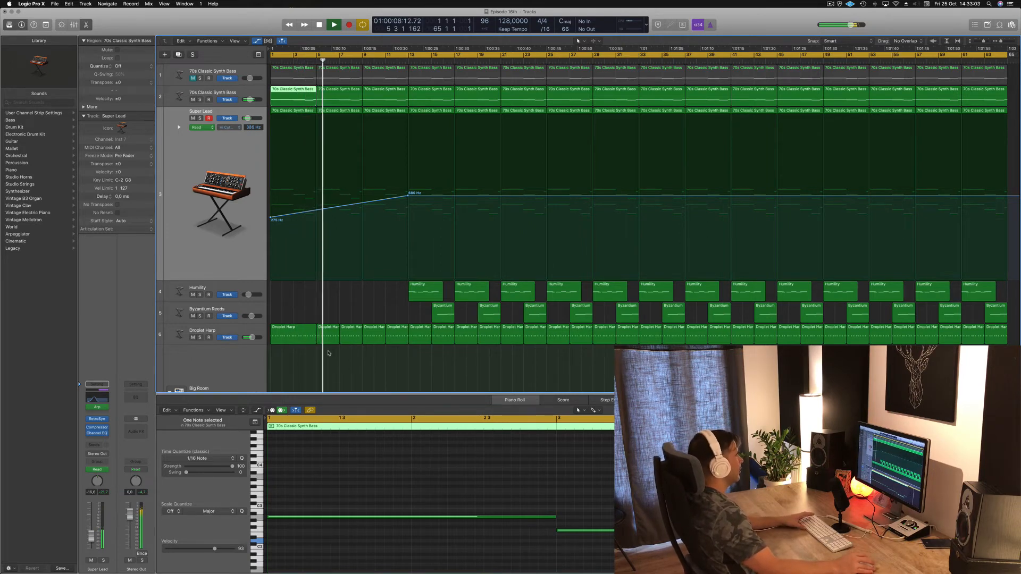
left_click(223, 326)
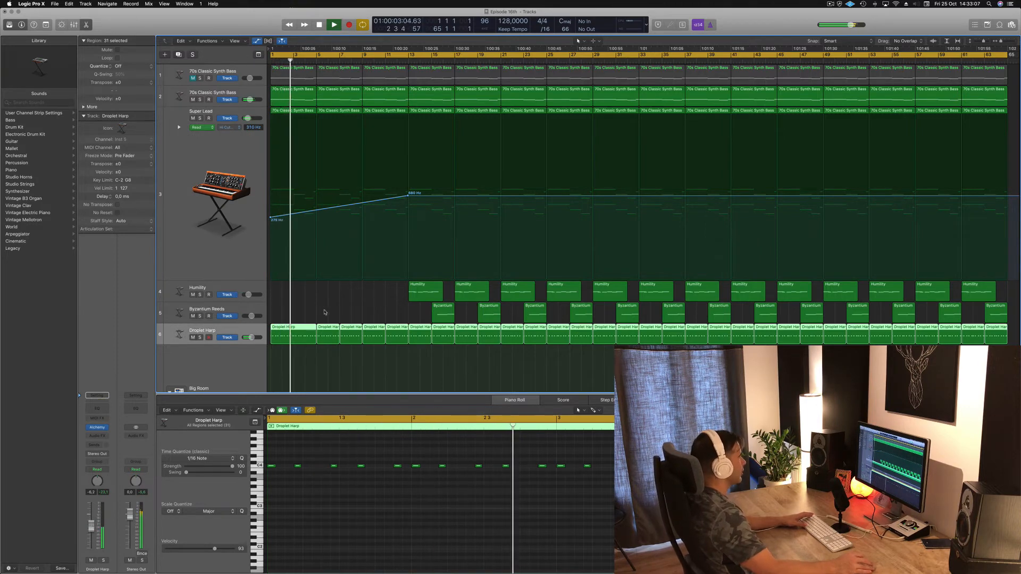
left_click(349, 289)
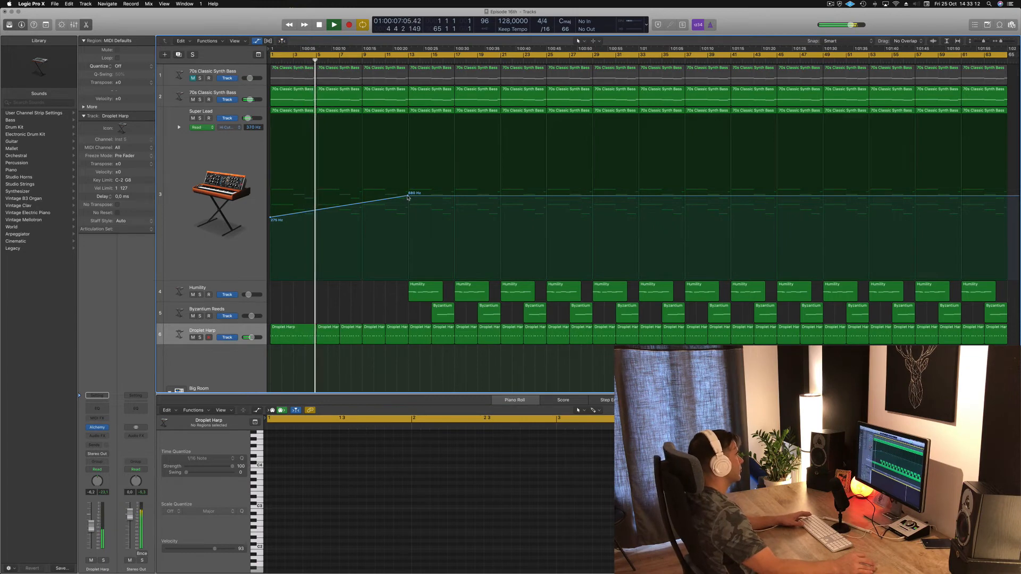
- Reshape the Super Lead's high-cut automation to reach 490 Hz at bar 9, drop to about 315 Hz, and climb back to 490 Hz at bar 13
left_click_drag(408, 197, 408, 202)
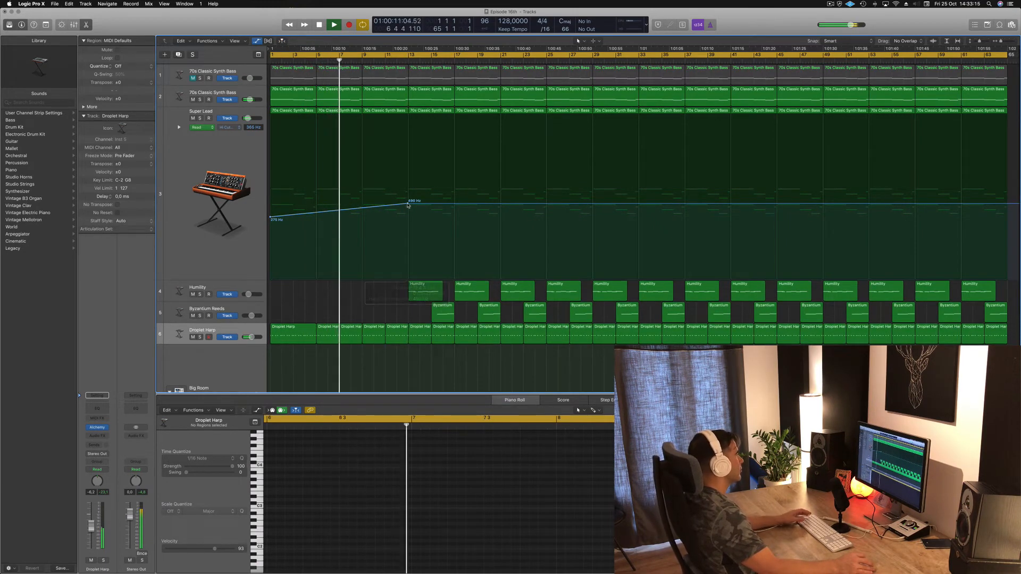
left_click_drag(408, 206, 362, 205)
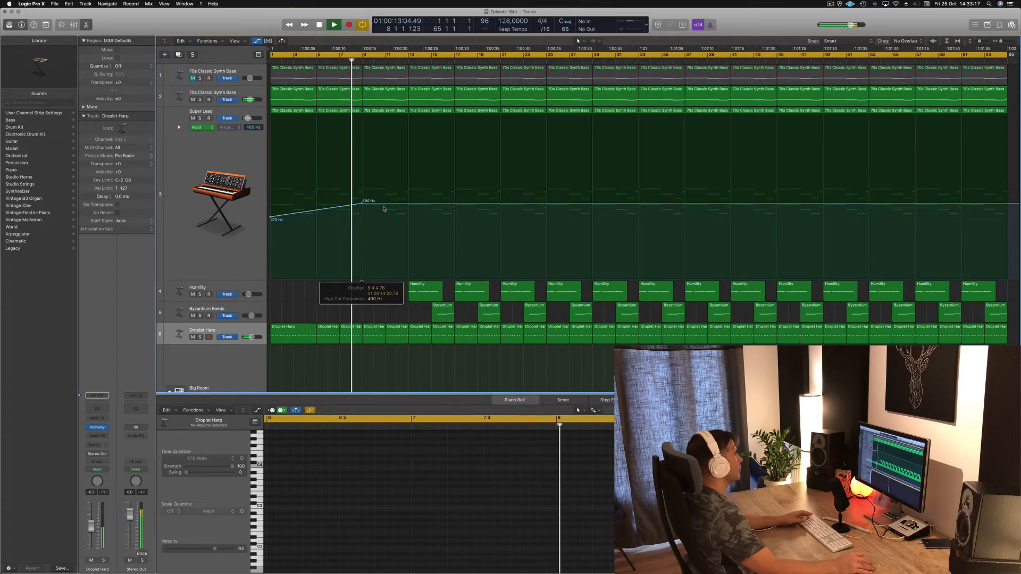
left_click(410, 205)
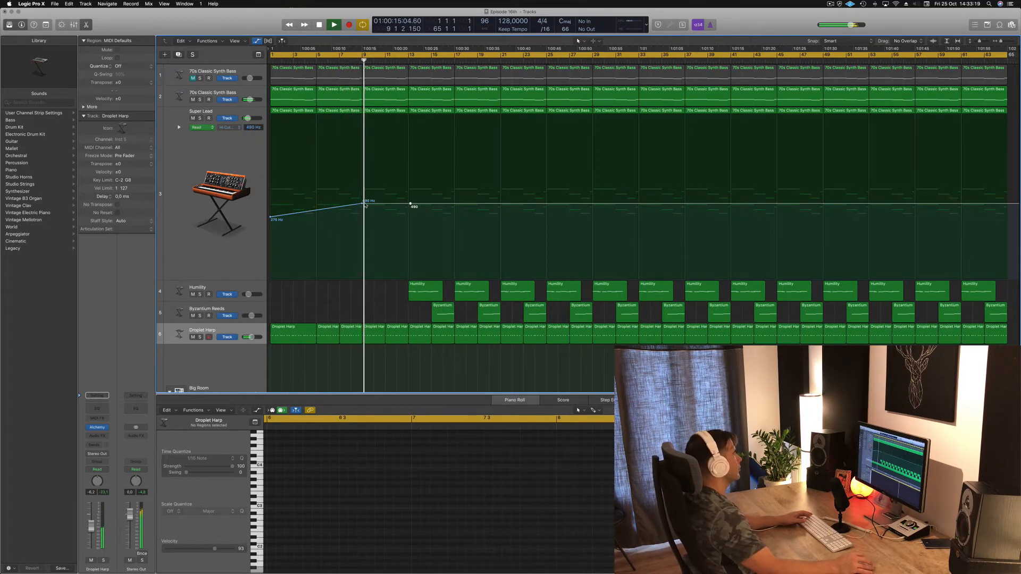
mouse_move(365, 205)
left_mouse_down()
mouse_move(362, 243)
mouse_move(363, 213)
left_mouse_up()
key("Return")
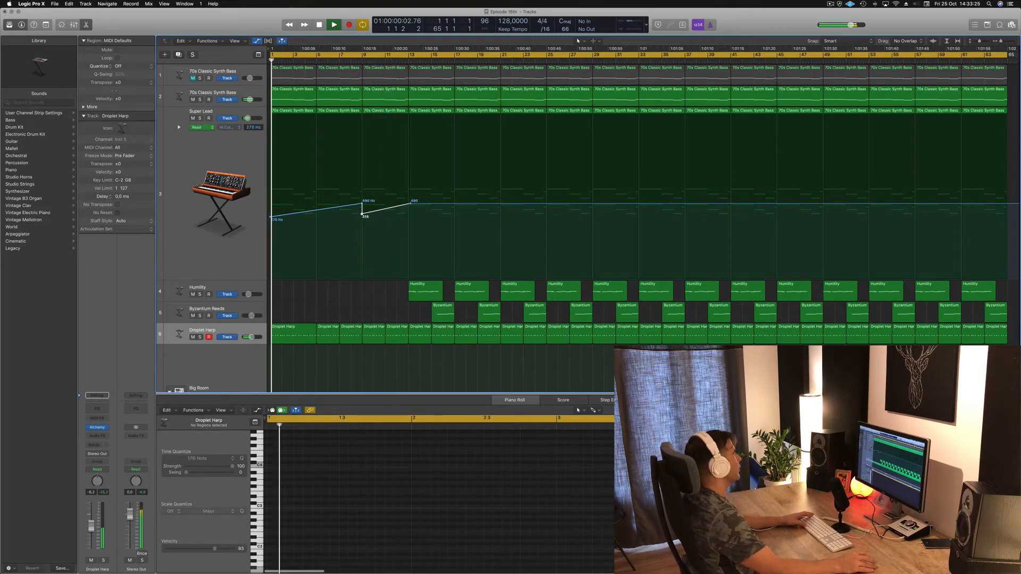
- Set the second 70s Classic Synth Bass track's automation mode to Touch and open its Alchemy instrument during playback
left_click(237, 92)
key("space")
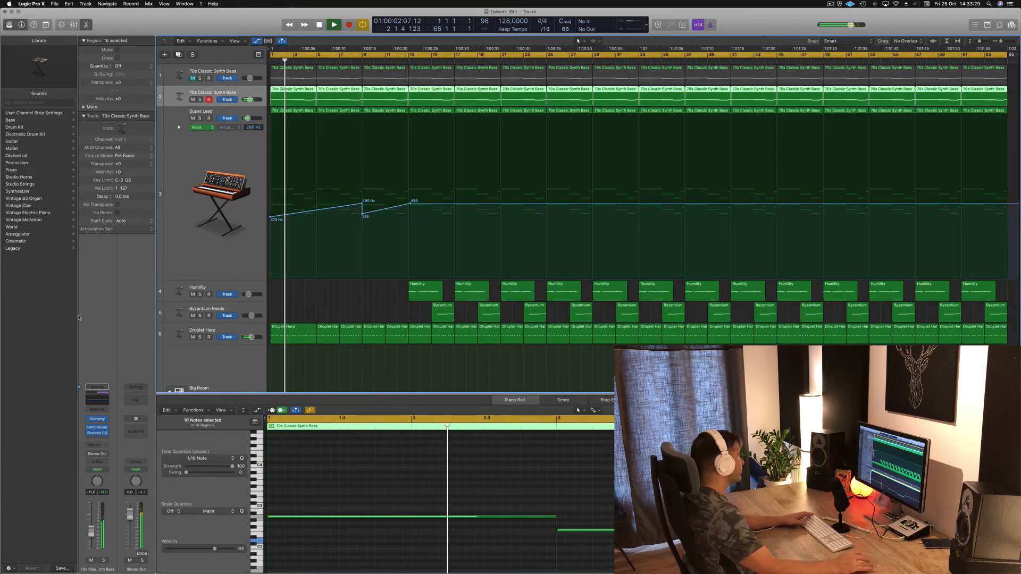
left_click(91, 469)
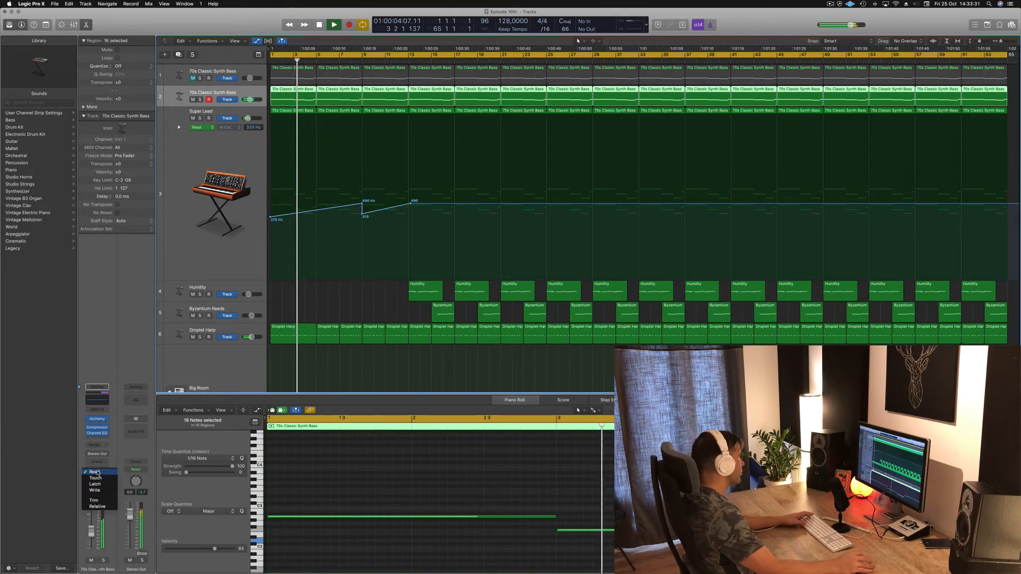
left_click(96, 478)
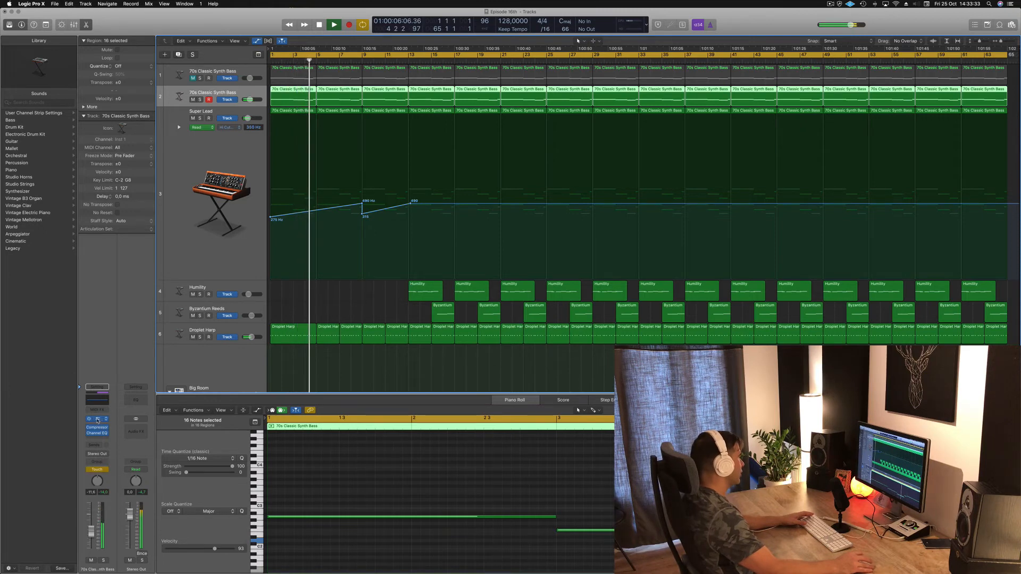
left_click(98, 419)
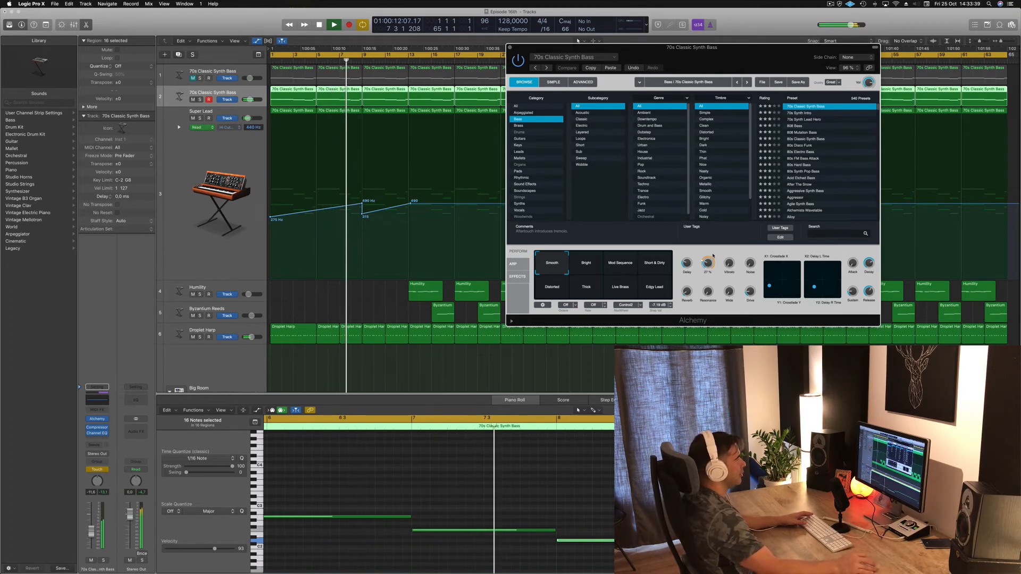
- Record a cutoff sweep in Alchemy by raising the cutoff and returning it to 27 %, and move the plug-in window aside
left_click_drag(708, 265, 707, 261)
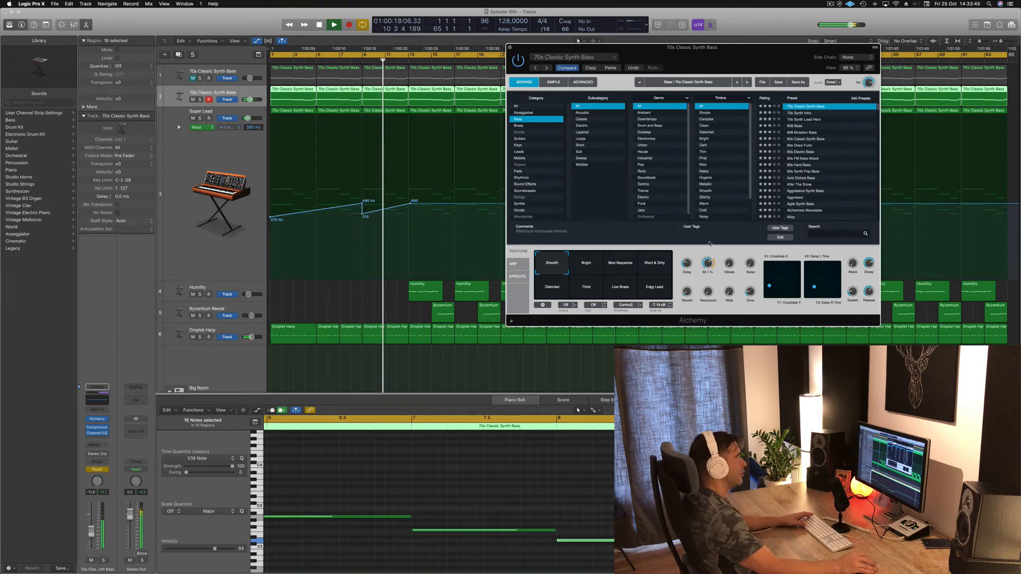
left_click_drag(709, 241, 710, 270)
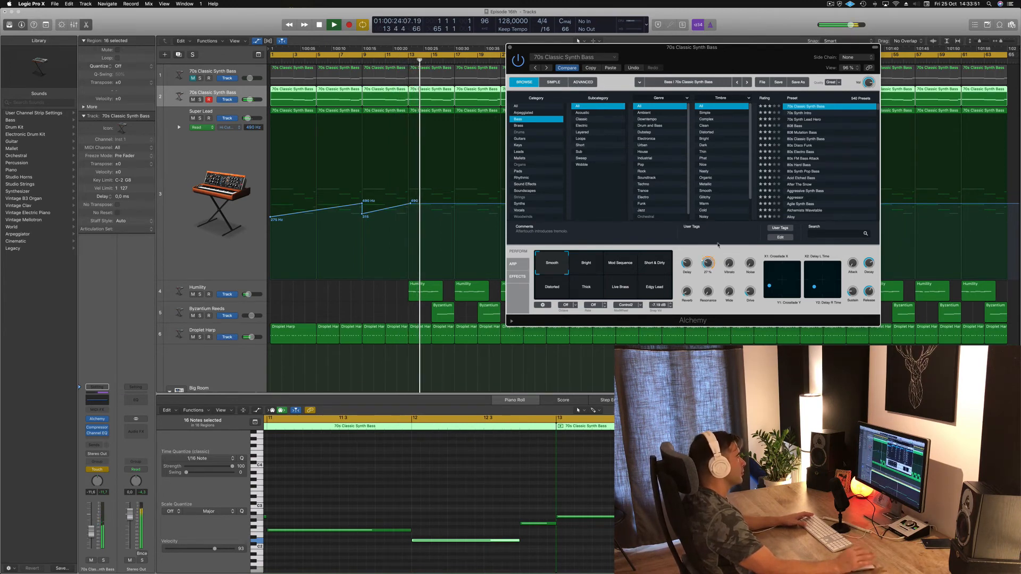
left_click_drag(640, 55, 727, 62)
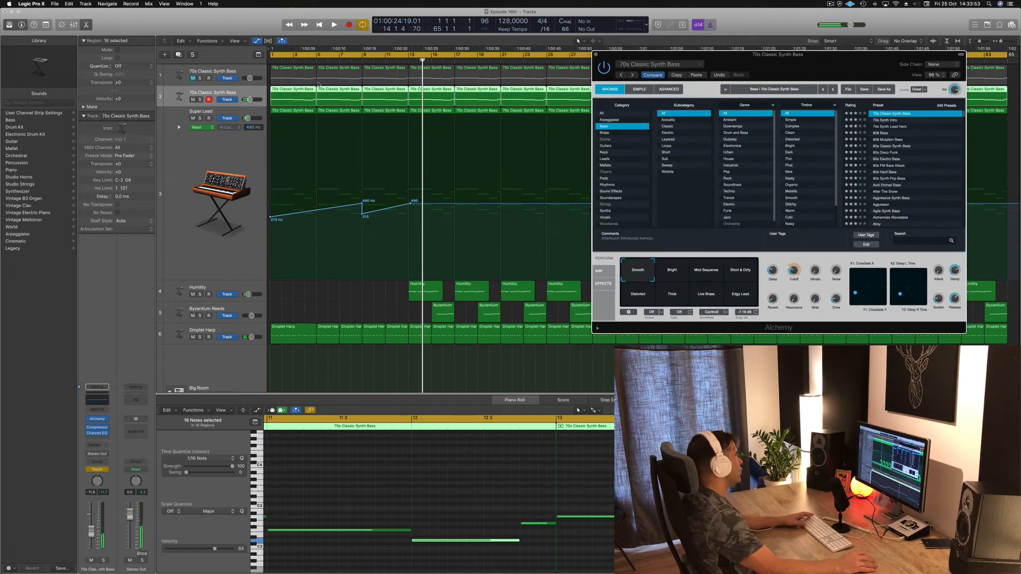
- Stop playback, show the toolbar, and enable Track Zoom to enlarge the selected synth bass track
left_click(214, 34)
key("ctrl+alt+super+t")
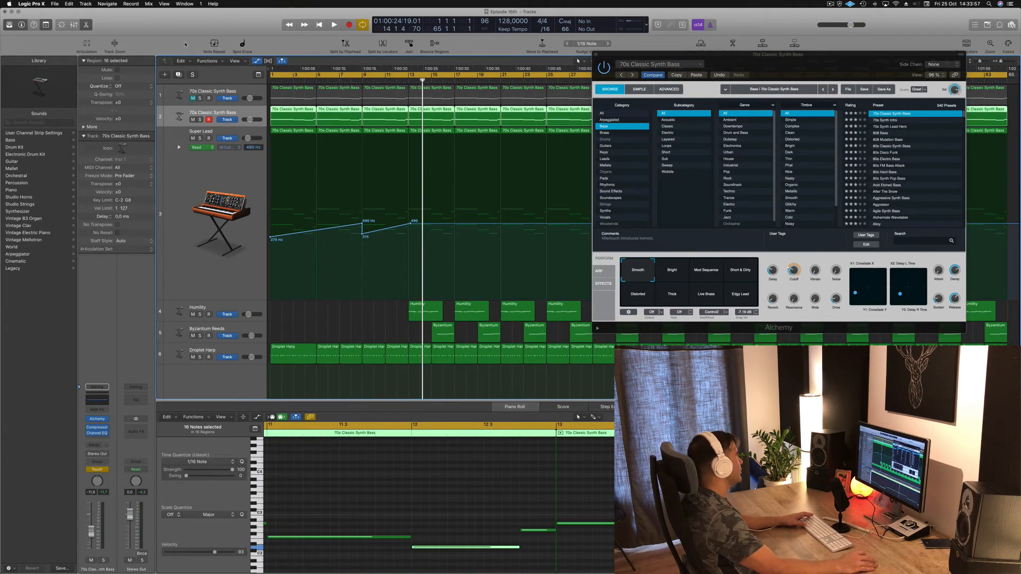
left_click(118, 48)
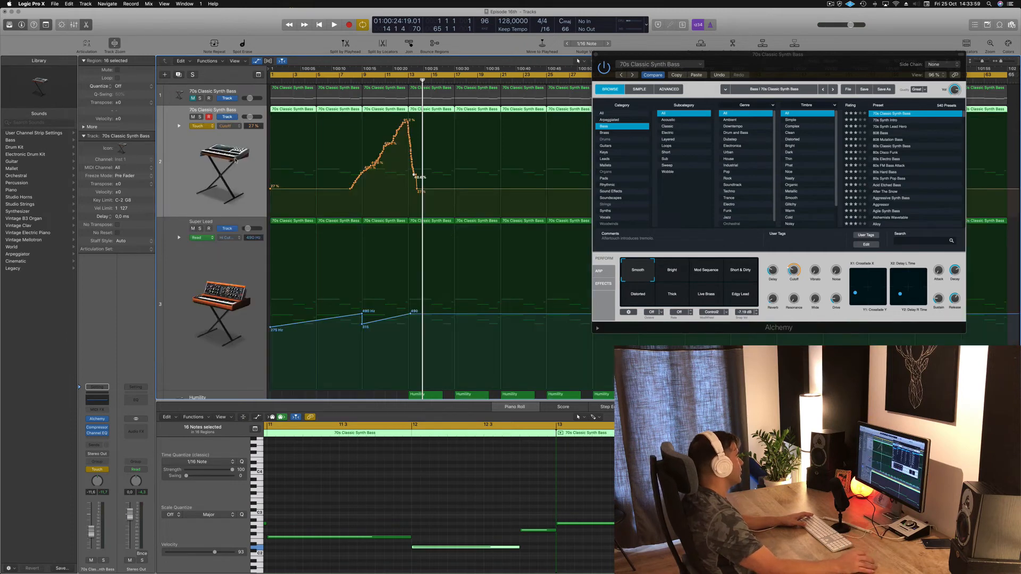
- Flatten the bass's recorded cutoff automation to 27 %, set the track's automation mode to Read, and restart playback
left_click_drag(419, 192, 343, 190)
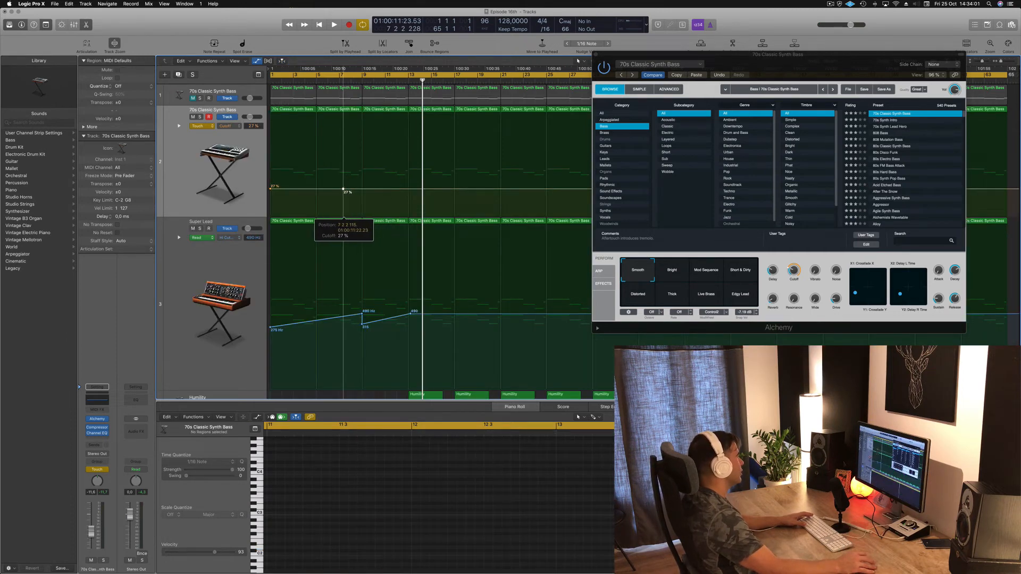
key("space")
left_click(203, 126)
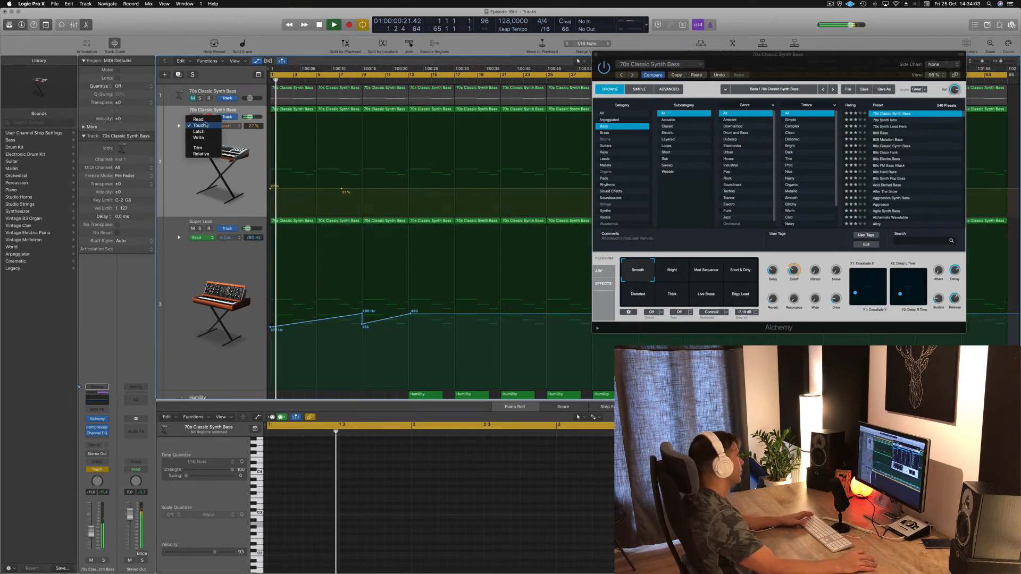
left_click(199, 119)
key("space")
key("space")
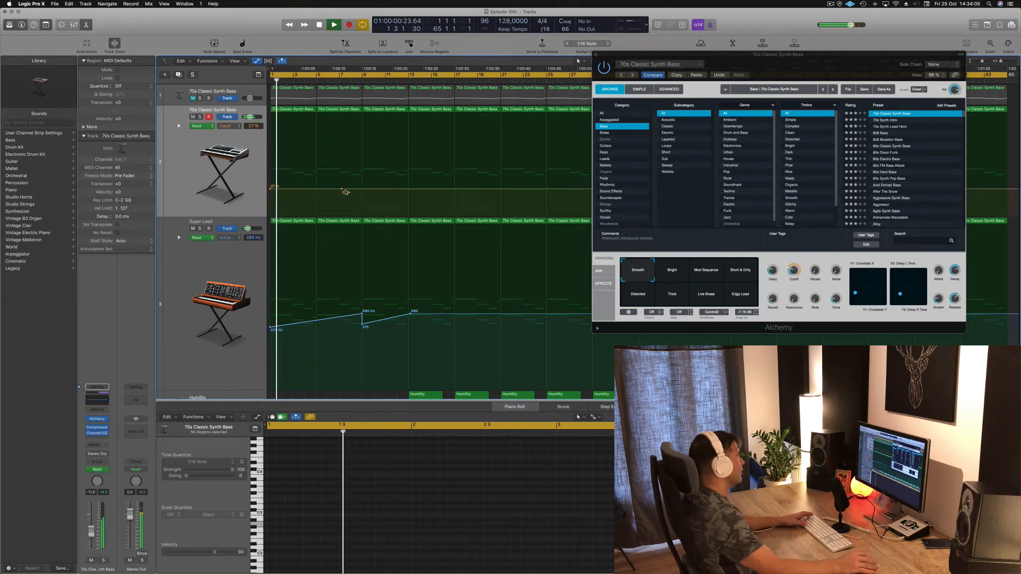
- Shape the bass's cutoff automation with a rise from 27 % to about 43 % at bar 9, a gradual fall, and another rise to about 43 % at bar 13
left_click_drag(342, 190, 410, 172)
key("space")
key("space")
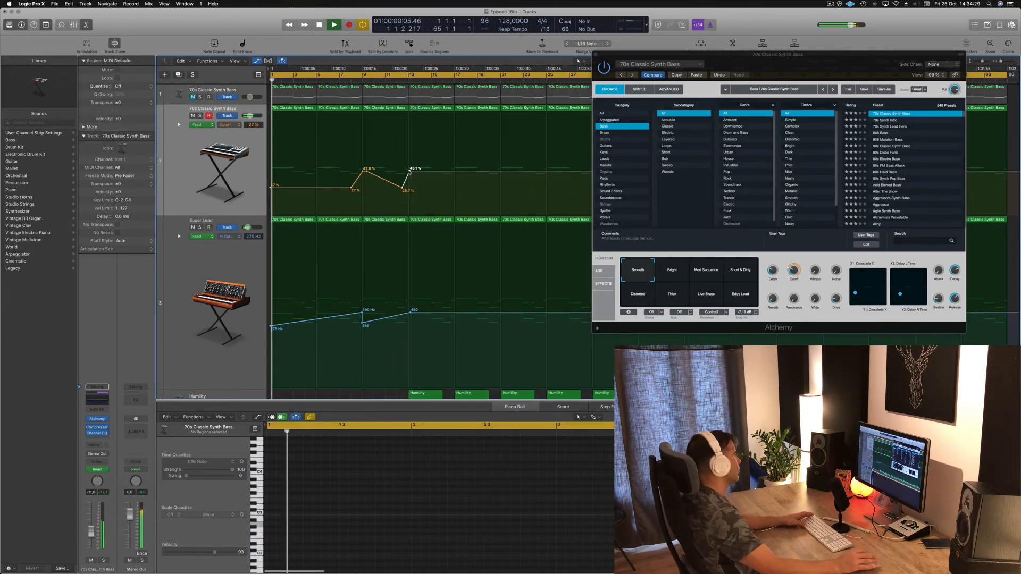
- Add a short cutoff spike to the synth bass automation at bar 5, rising from 27 % to about 48 % and dropping back
key("space")
key("space")
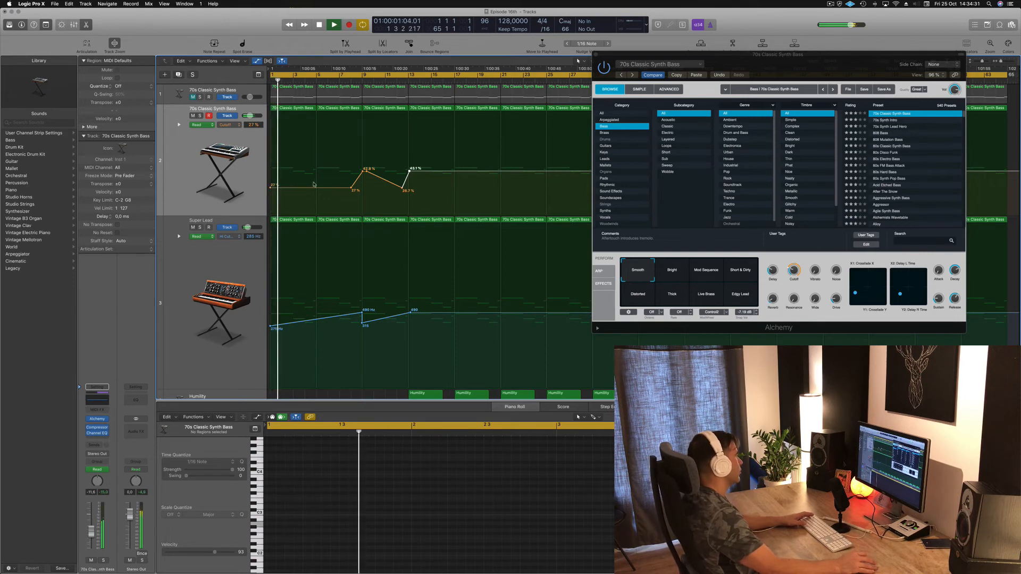
left_click(307, 188)
left_click(316, 188)
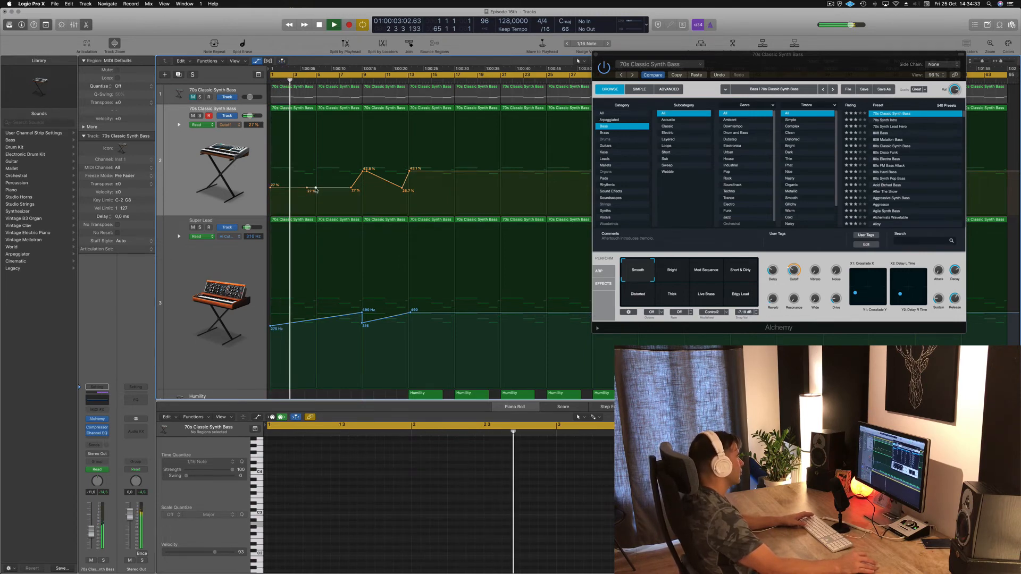
left_click(320, 188)
mouse_move(316, 188)
left_mouse_down()
mouse_move(316, 165)
mouse_move(318, 189)
left_mouse_up()
key("space")
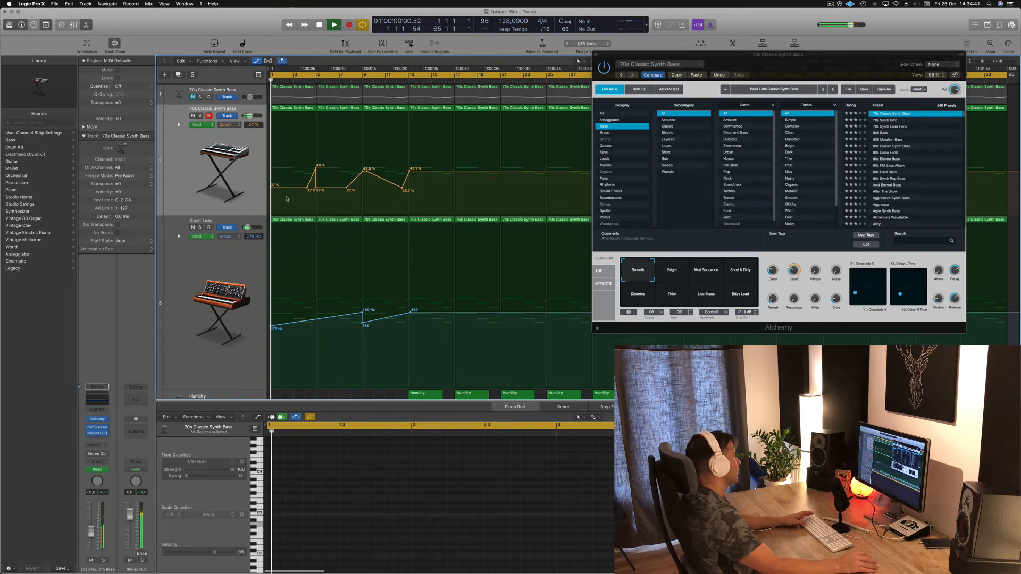
- Add a Channel EQ to the Droplet Harp track with its low cut at 350 Hz, and close the open plug-in windows
left_click(201, 190)
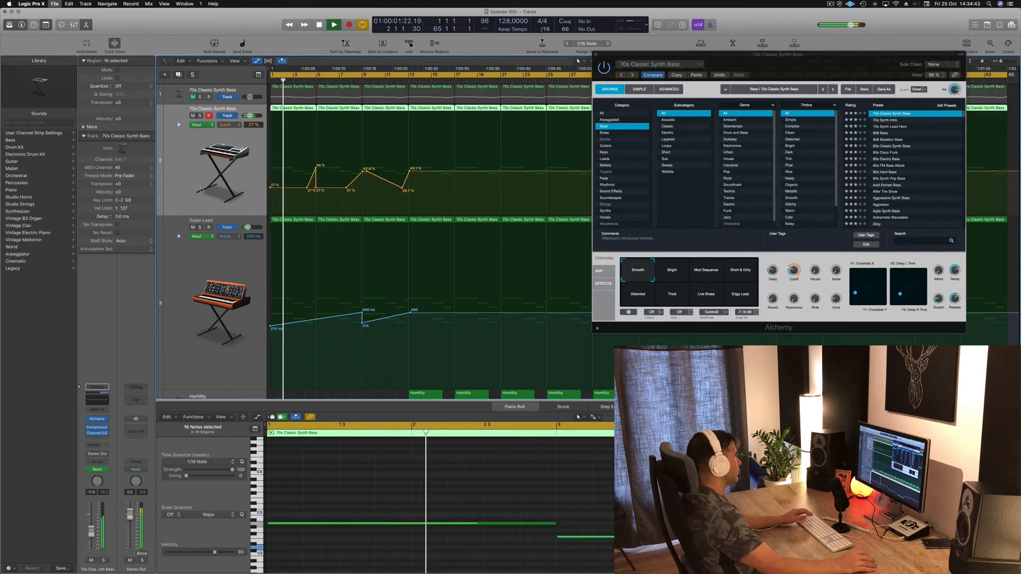
scroll(216, 263, "down", 5)
left_click(216, 270)
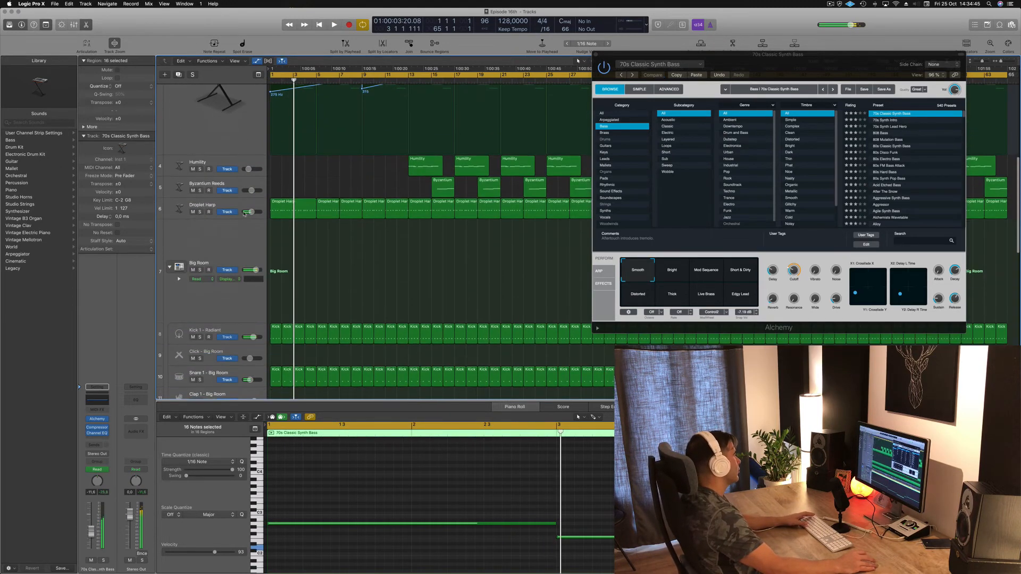
scroll(229, 269, "down", 5)
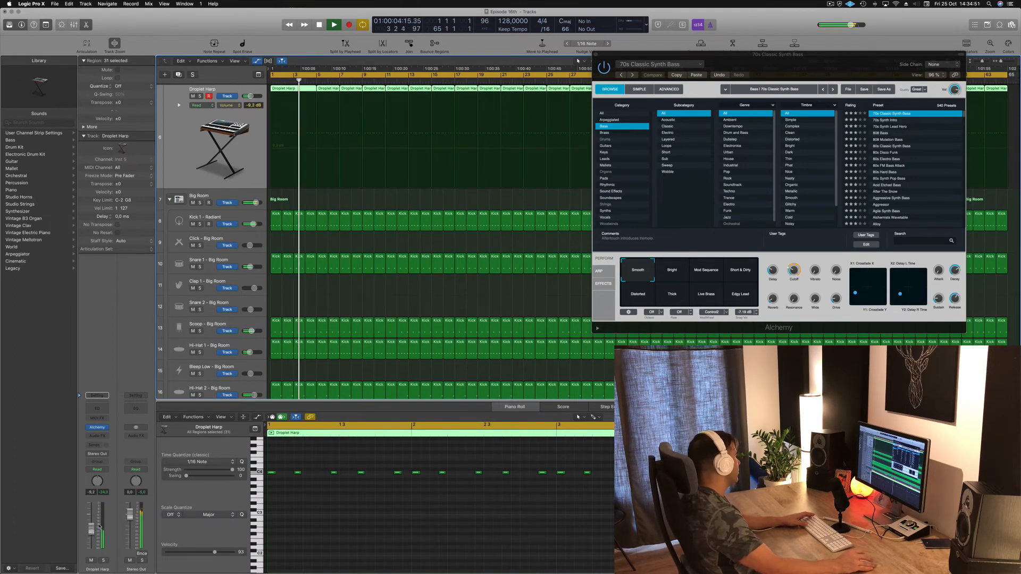
left_click(99, 410)
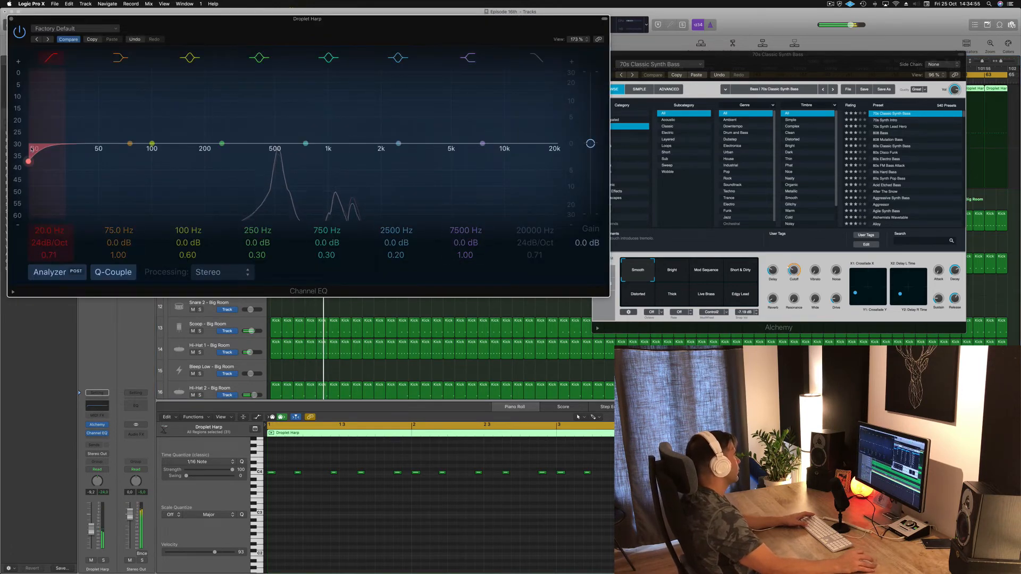
left_click_drag(31, 149, 248, 148)
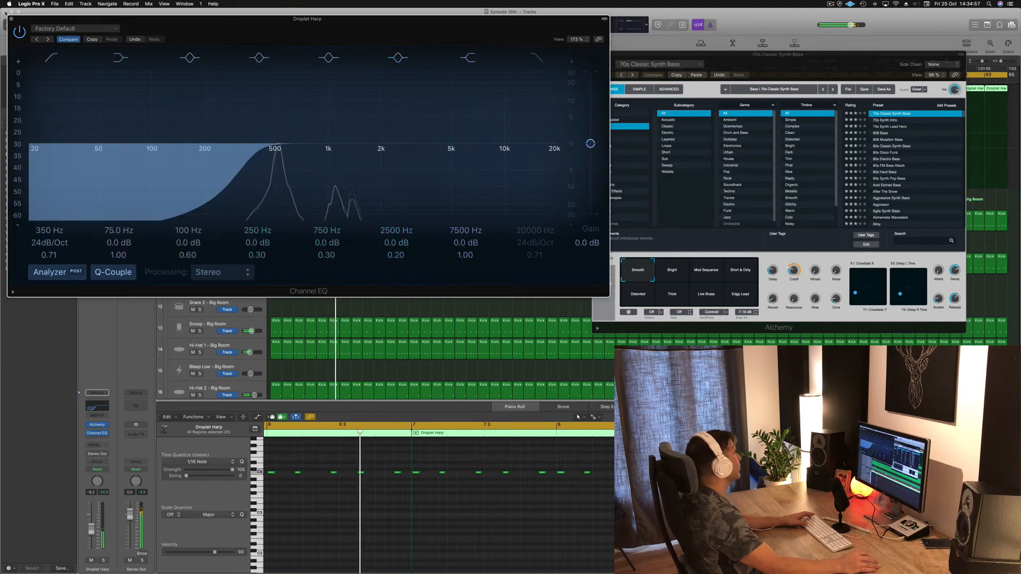
left_click(9, 19)
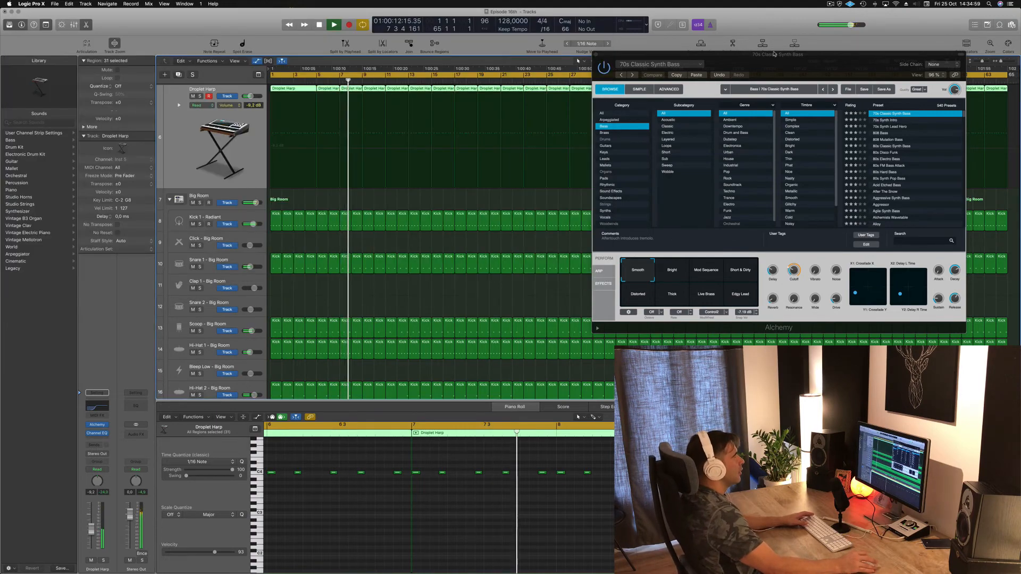
left_click_drag(775, 60, 728, 57)
left_click(550, 52)
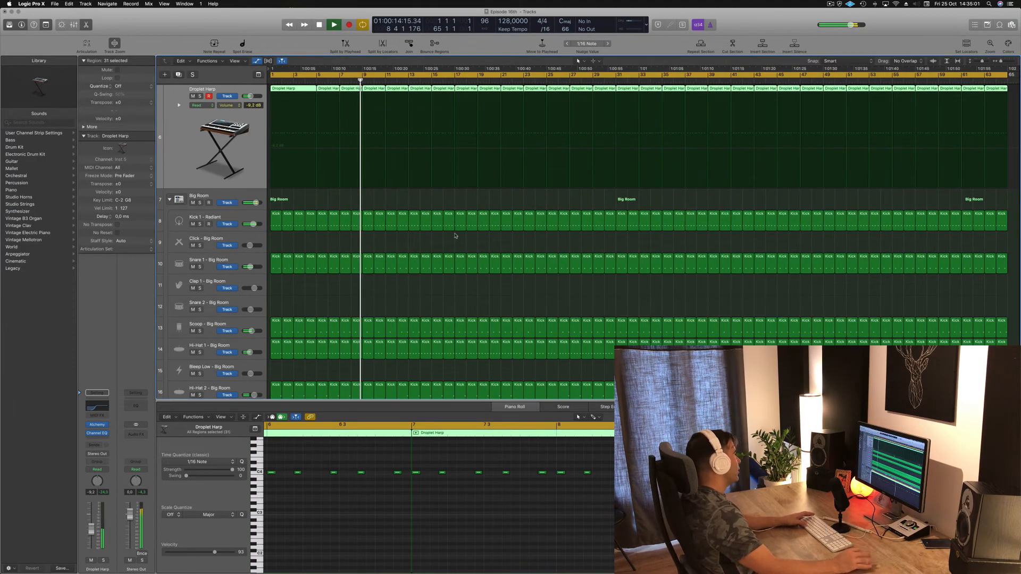
- Duplicate the Super Lead track with its settings and copy the first Super Lead region onto the new track at bar 1
scroll(421, 238, "up", 5)
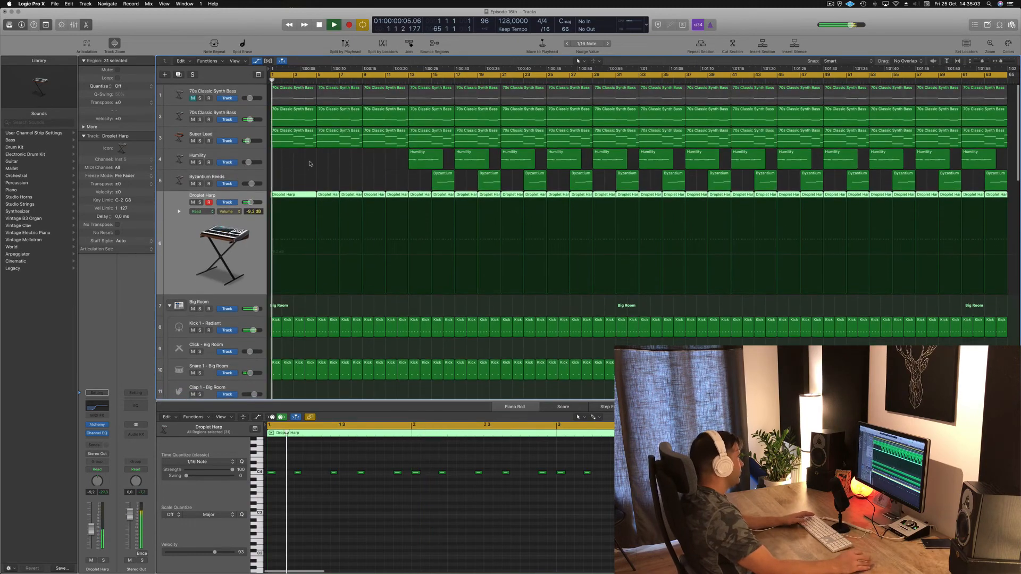
left_click(185, 141)
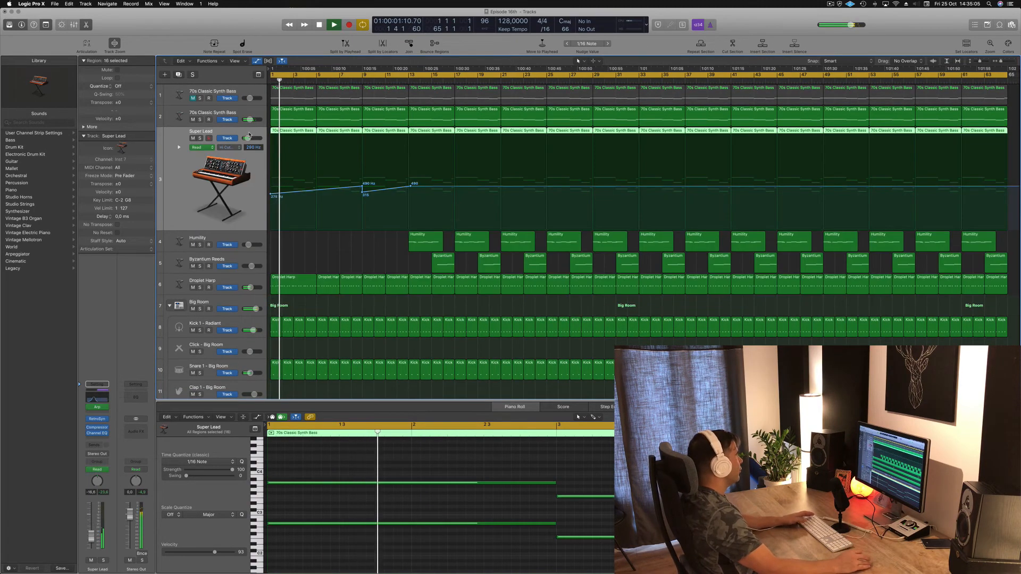
key("space")
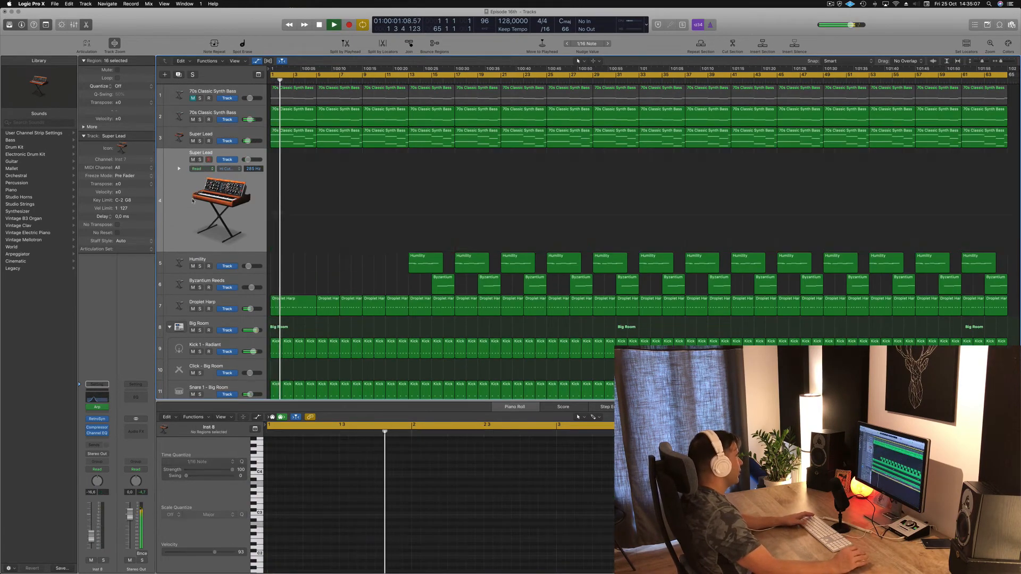
key("super+d")
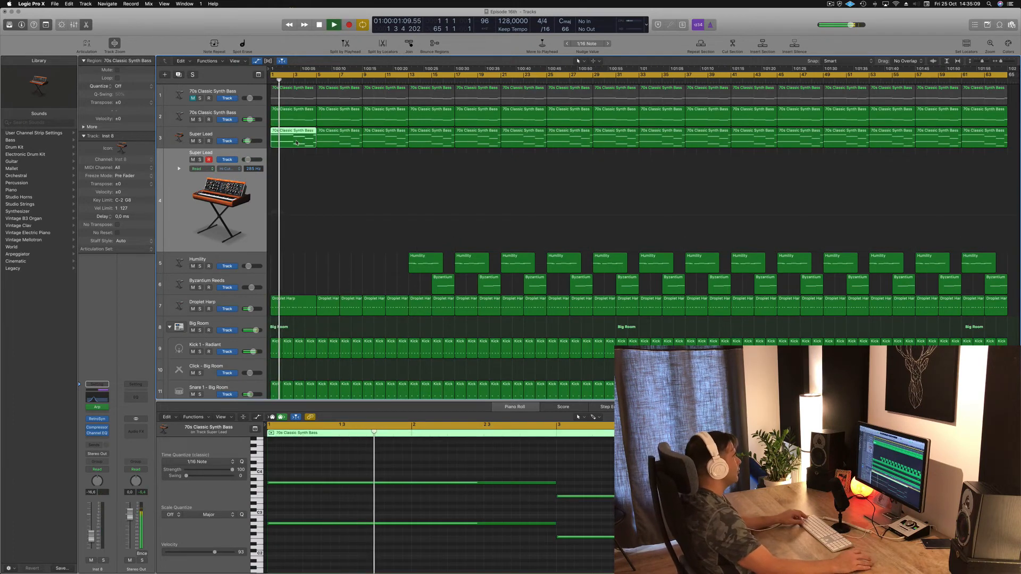
left_click_drag(296, 142, 292, 158)
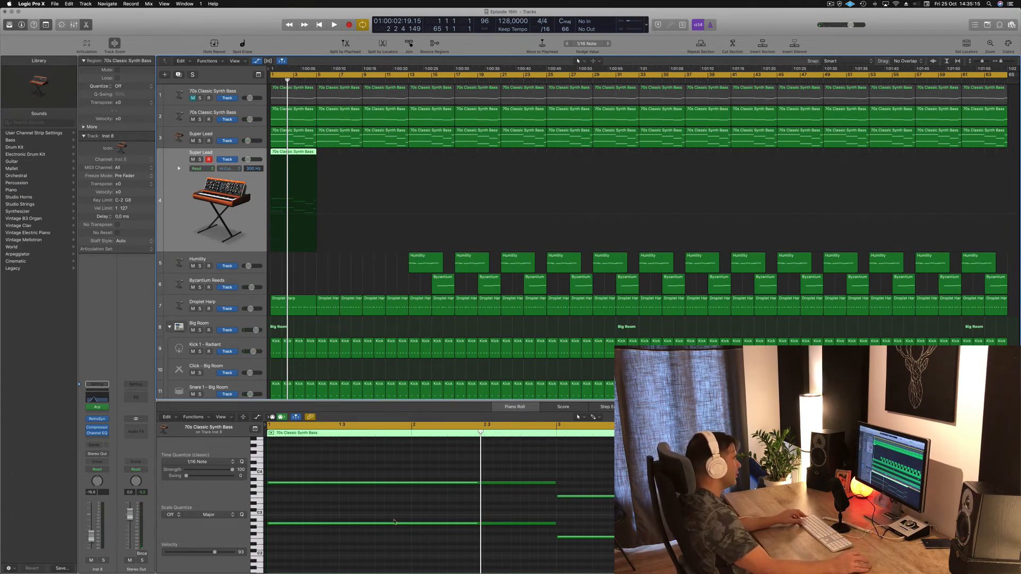
- Shorten the chord notes in the copied region to short stabs and play it from the beginning
scroll(409, 484, "down", 2)
left_click(425, 525)
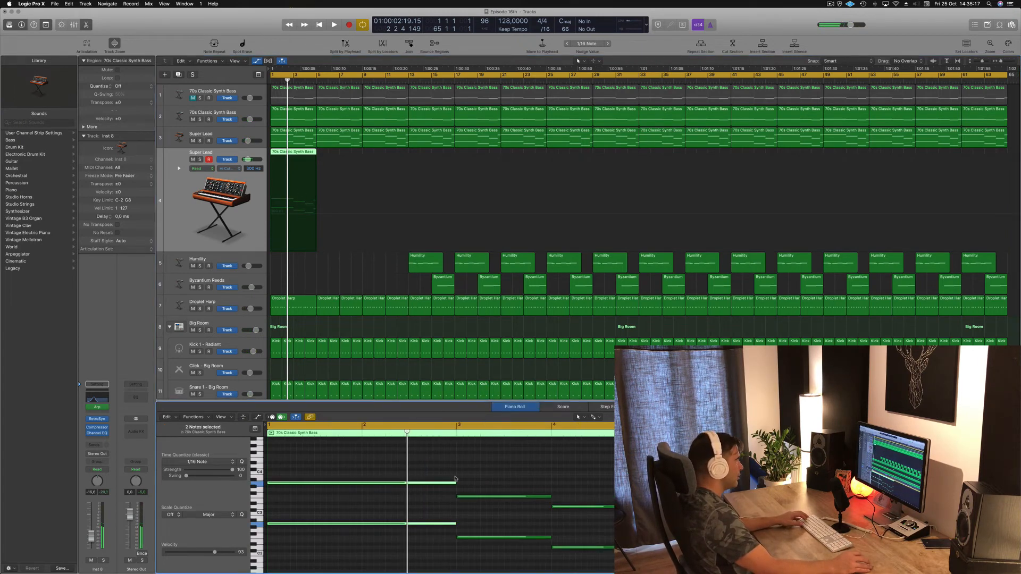
left_click_drag(456, 483, 284, 490)
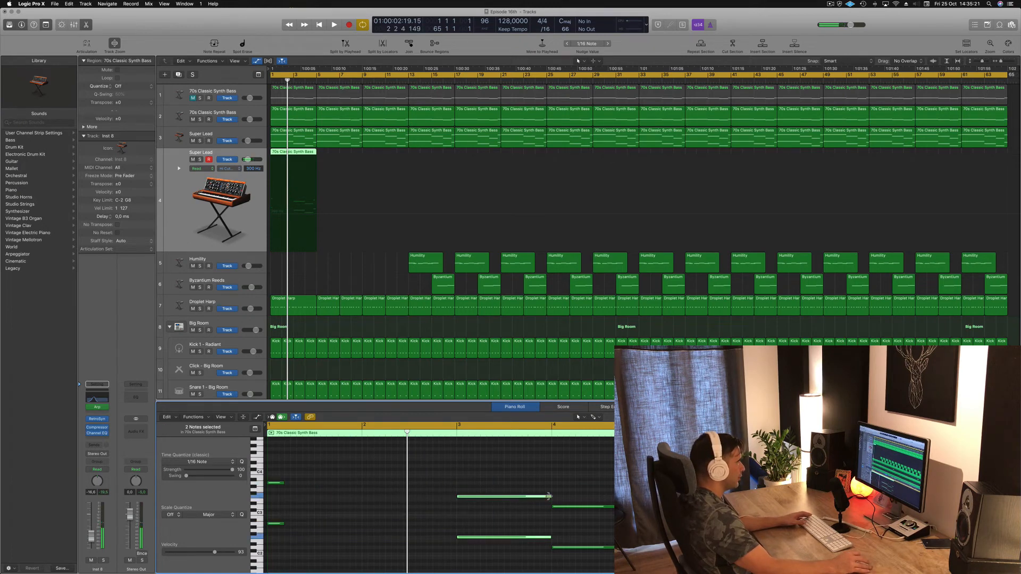
left_click_drag(550, 496, 478, 499)
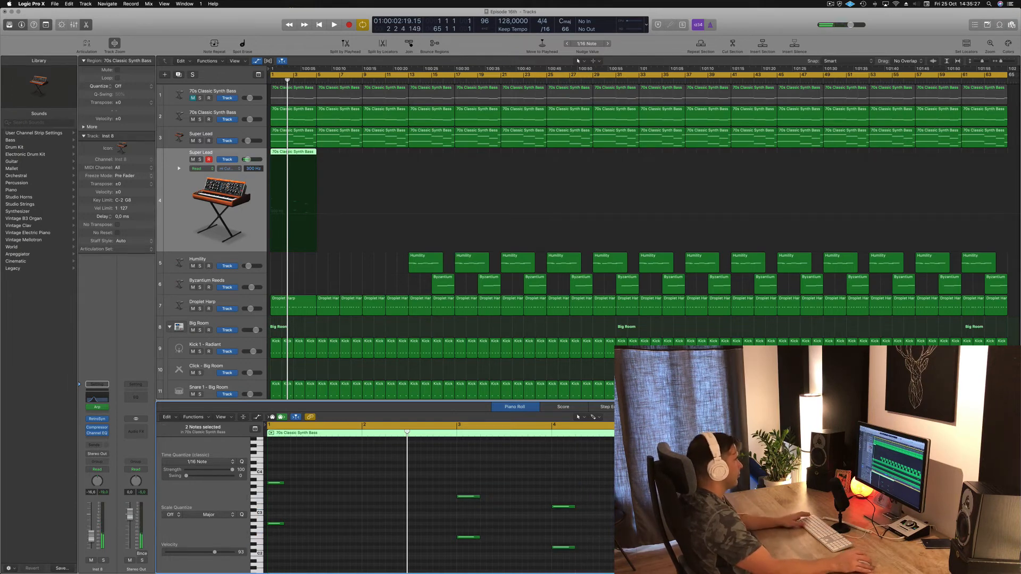
key("Return")
key("space")
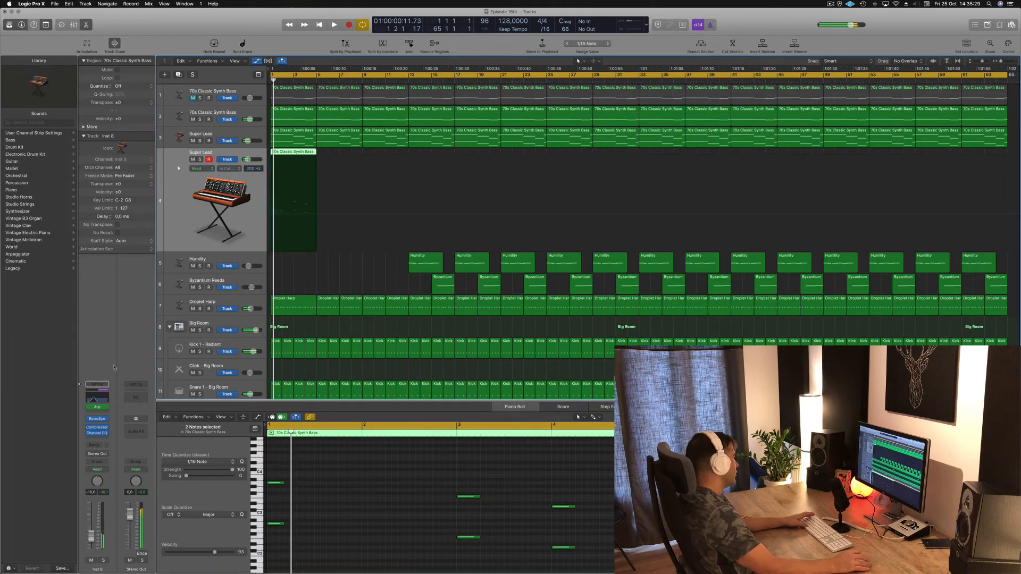
- Remove the Arpeggiator from the duplicated track, open its Retro Synth, and bypass its Channel EQ
left_click(98, 408)
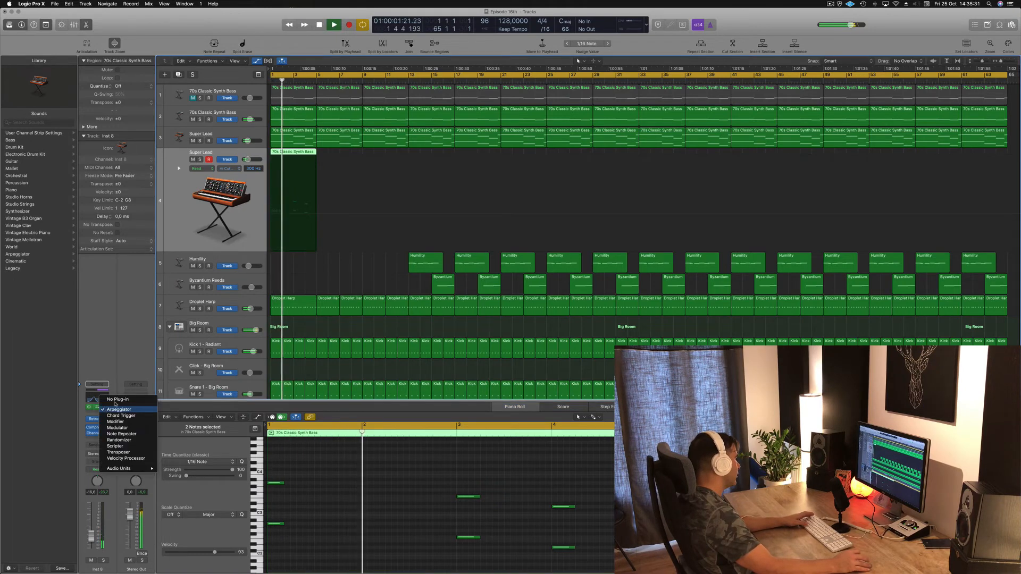
left_click(109, 401)
left_click(97, 420)
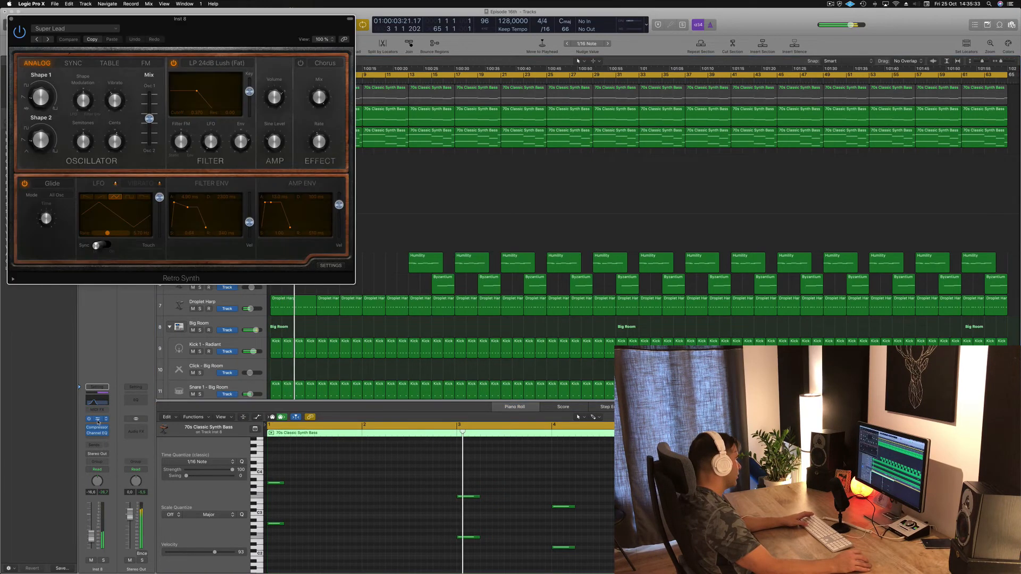
left_click_drag(32, 19, 528, 111)
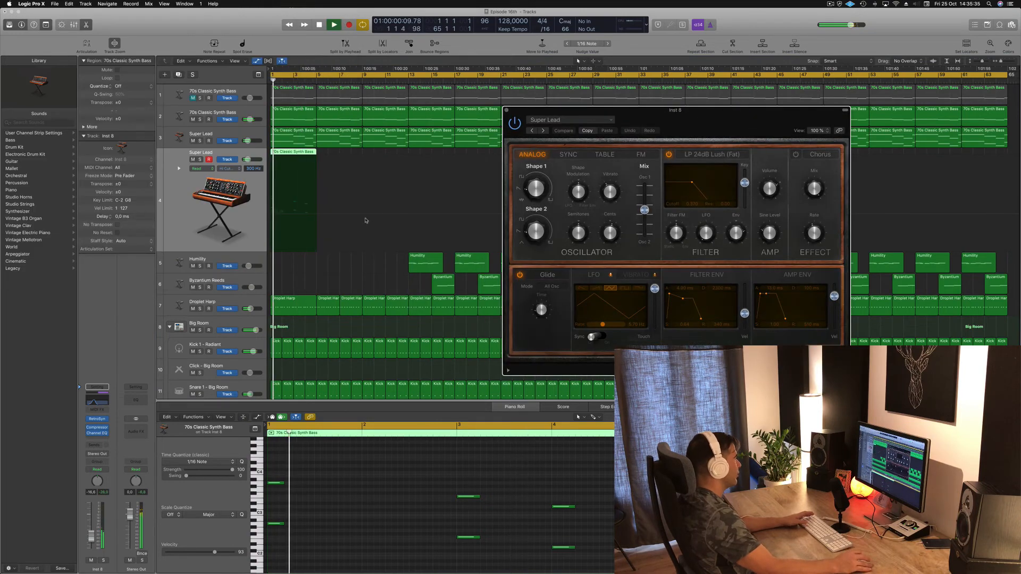
left_click(98, 400)
left_click(19, 33)
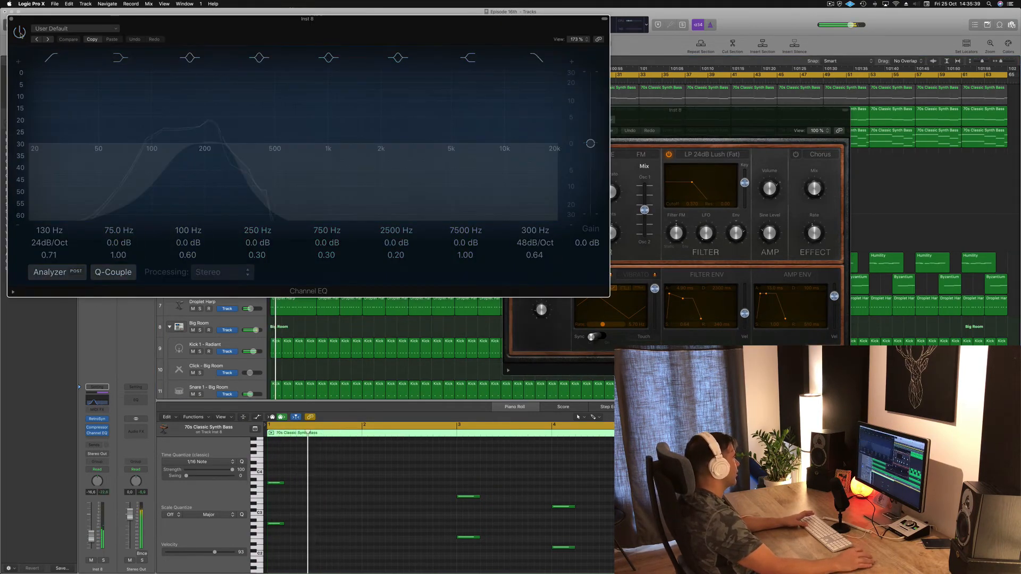
key("space")
key("space")
left_click(11, 19)
- Audition the Retro Synth presets Synthesized Voice, Tri Pulse Lead and Vintage Doppler on the duplicated track during playback
key("space")
key("space")
left_click_drag(730, 112, 553, 122)
key("space")
key("space")
left_click(366, 141)
key("space")
key("space")
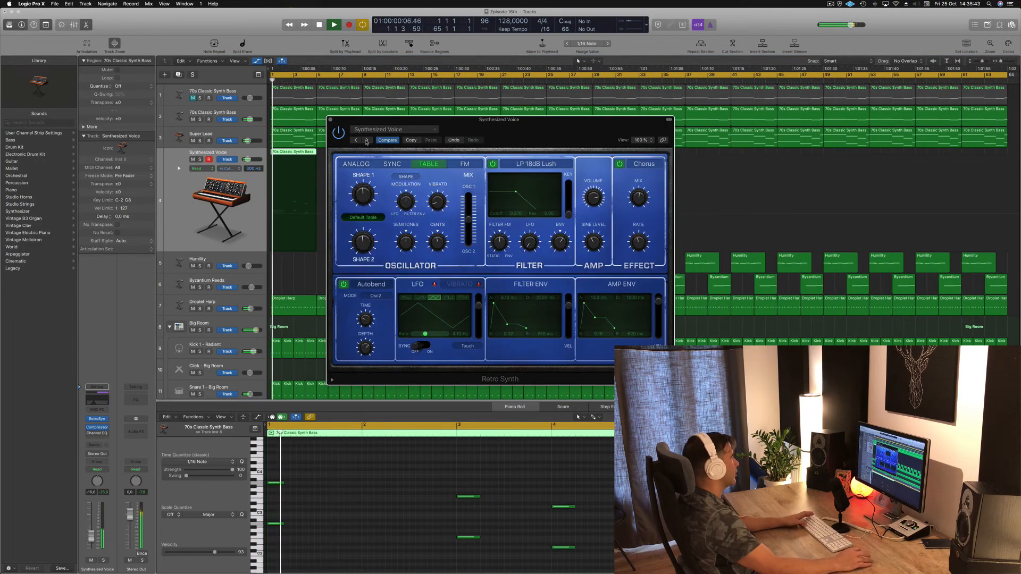
left_click(366, 141)
key("space")
key("space")
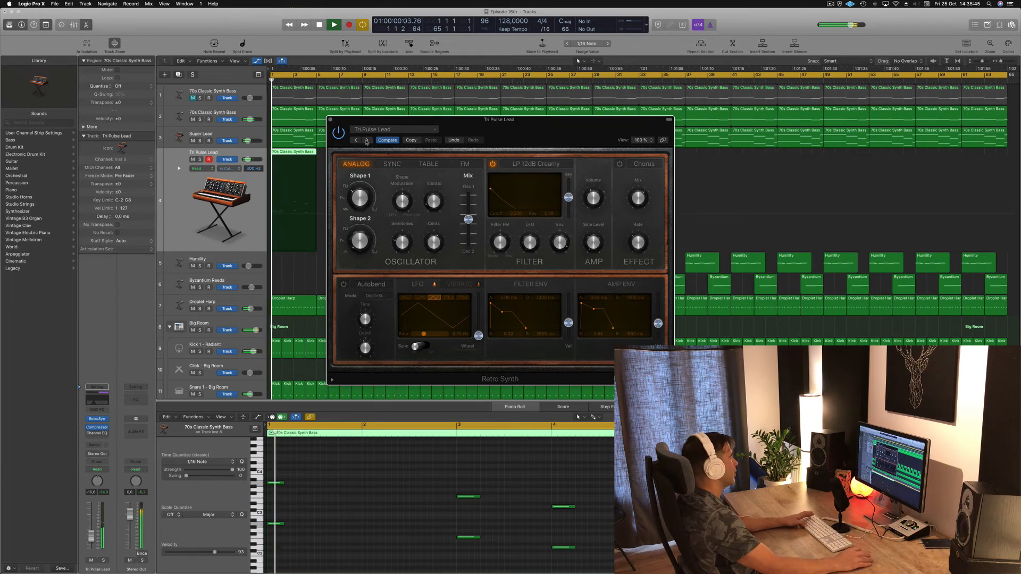
key("space")
key("space")
left_click(366, 142)
key("space")
key("space")
left_click_drag(444, 133, 542, 136)
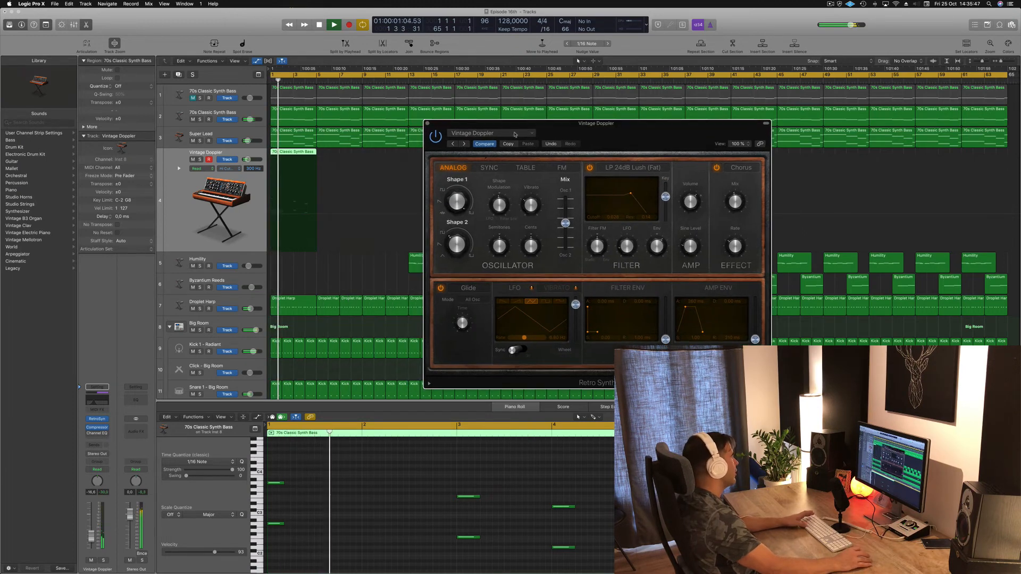
- Stop playback and replace the duplicated track's Retro Synth with the Alchemy instrument
key("space")
left_click(104, 420)
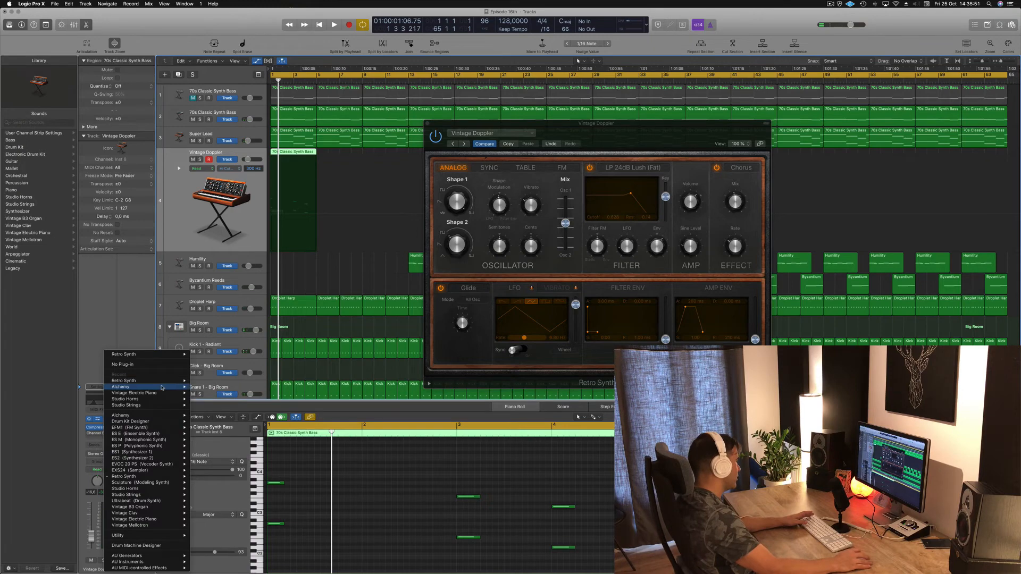
left_click(203, 387)
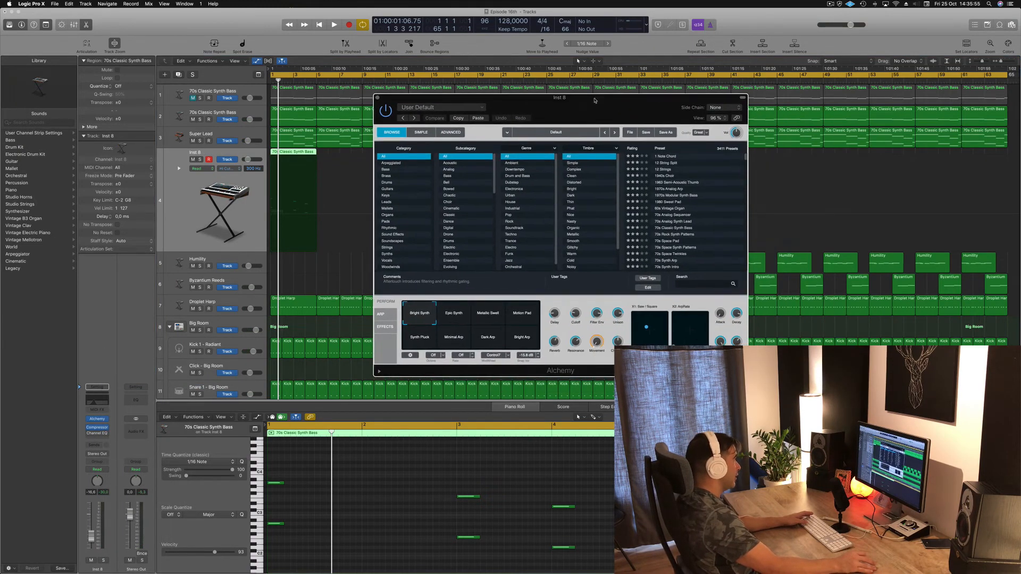
left_click_drag(595, 100, 629, 109)
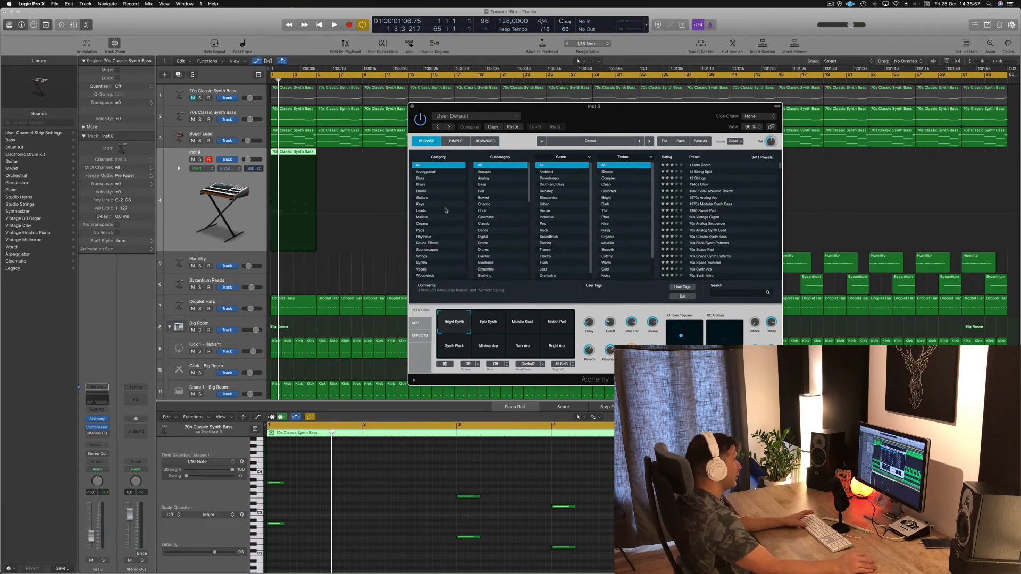
- Filter the Alchemy presets to the Pads category and audition Abandoned Pad and Additive Sustain during playback
key("space")
left_click(431, 231)
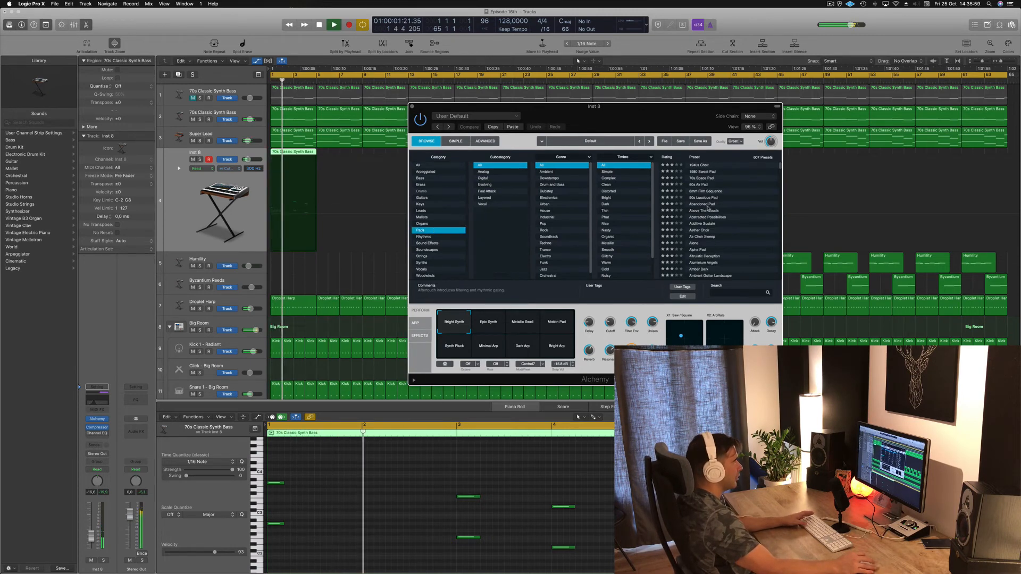
left_click(708, 205)
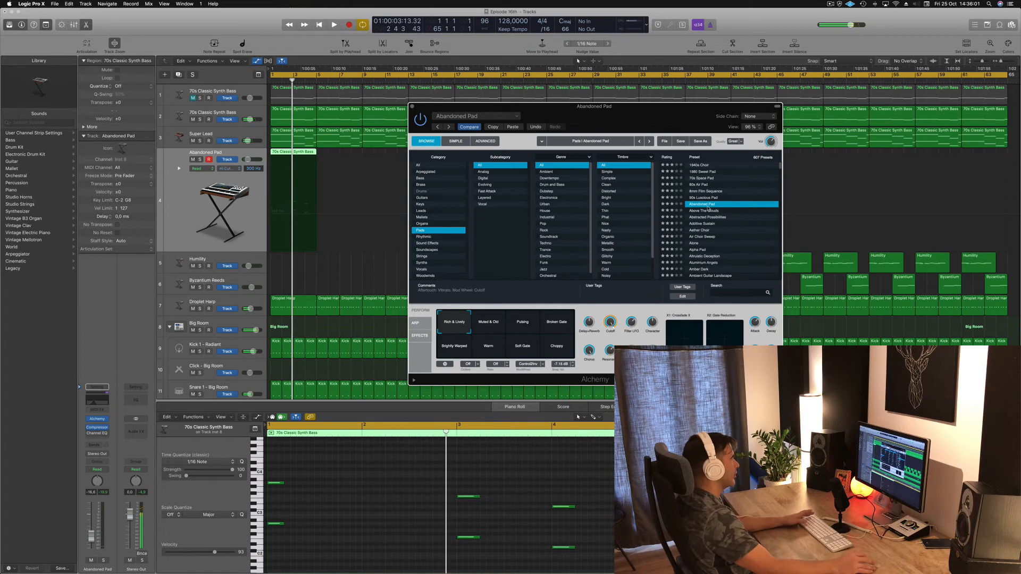
left_click(703, 224)
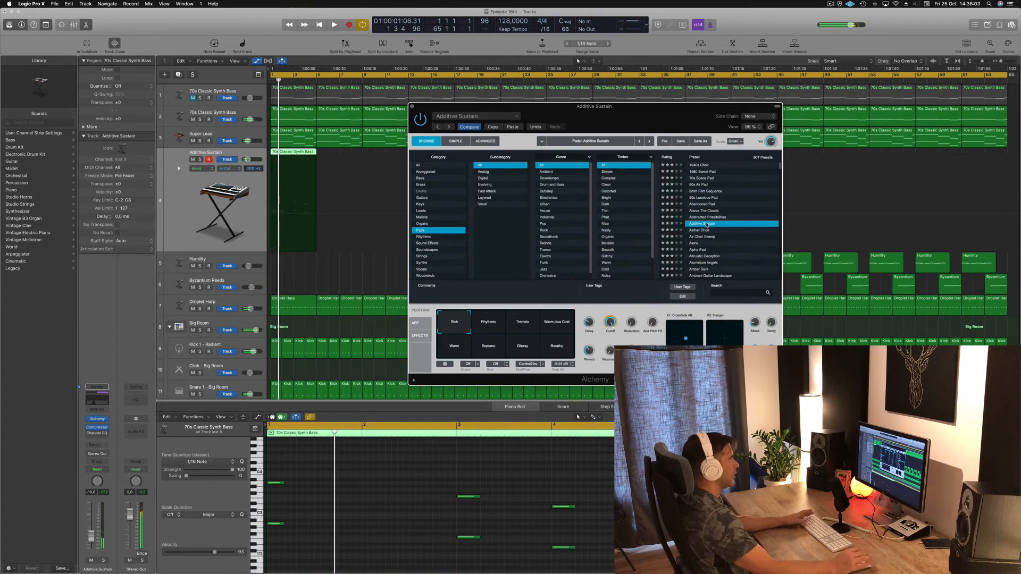
key("Return")
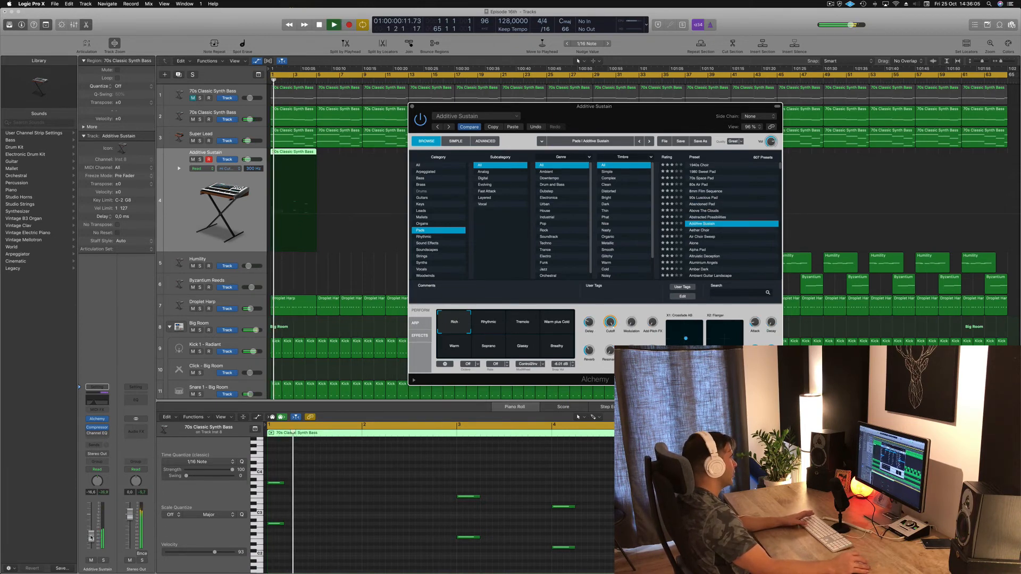
- Restart playback and audition the Alchemy pads Alpha Pad and Analog Resonant Sweep 01
left_click(377, 236)
key("Return")
scroll(732, 233, "down", 2)
left_click(709, 220)
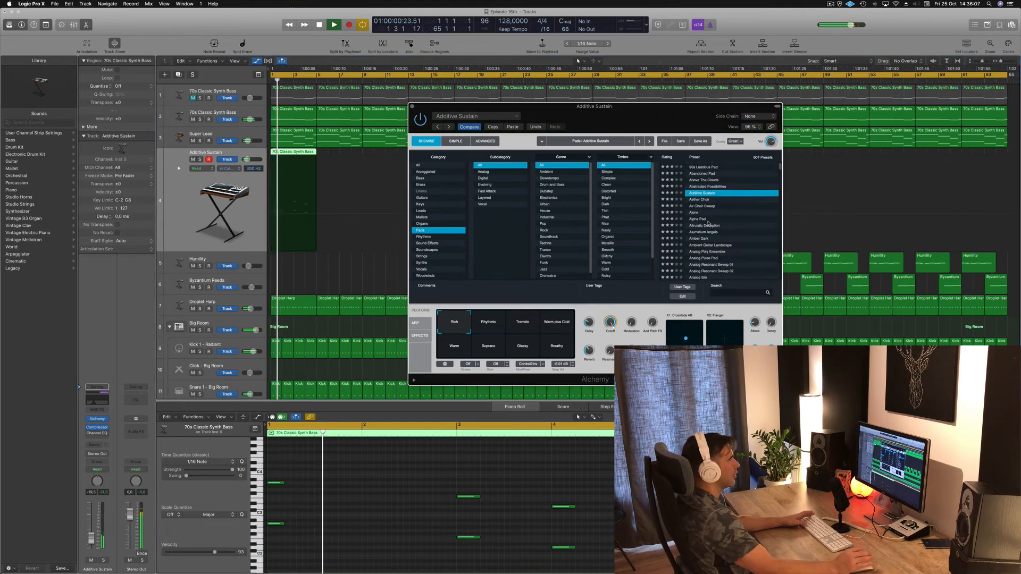
scroll(716, 228, "down", 2)
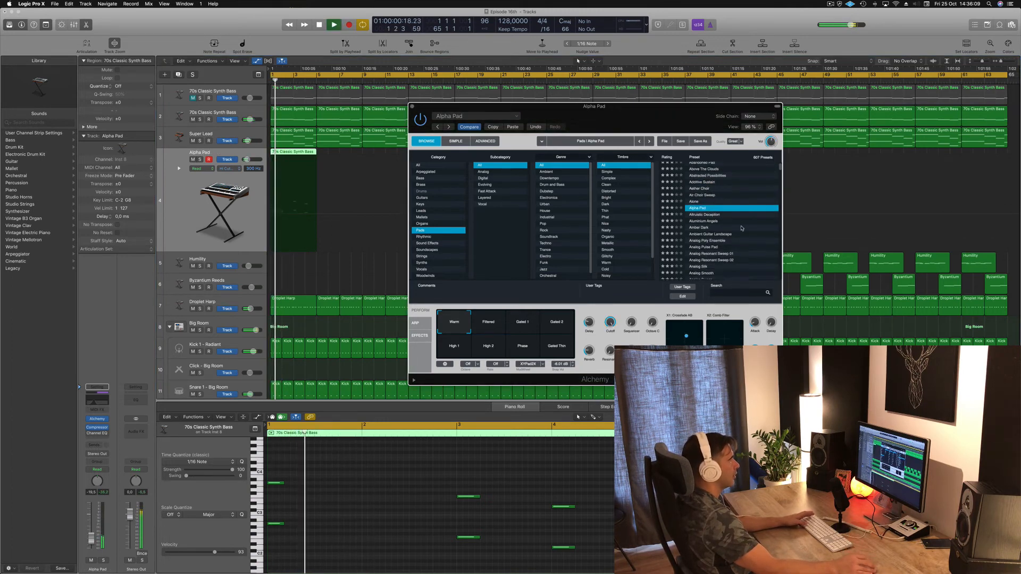
left_click(720, 230)
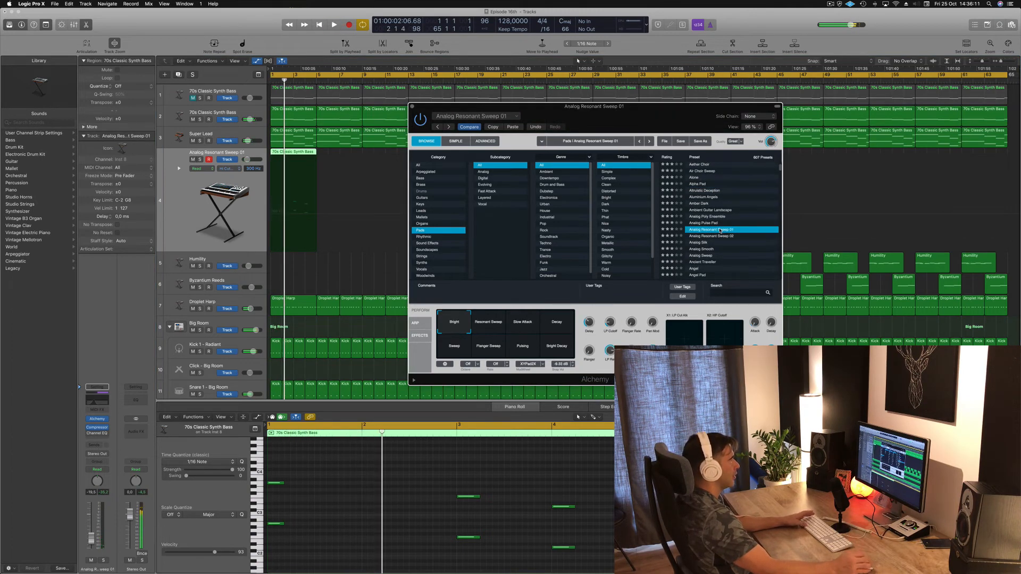
- Audition the Alchemy pads Angelic Choir and Aquaponics from the beginning, and look through the timbre options
key("Return")
scroll(747, 218, "down", 2)
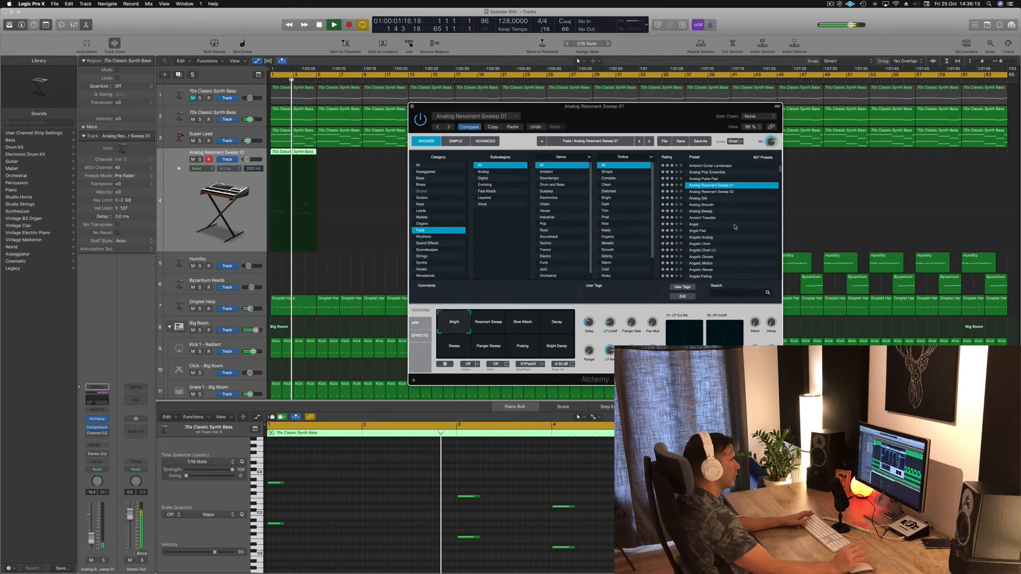
left_click(702, 245)
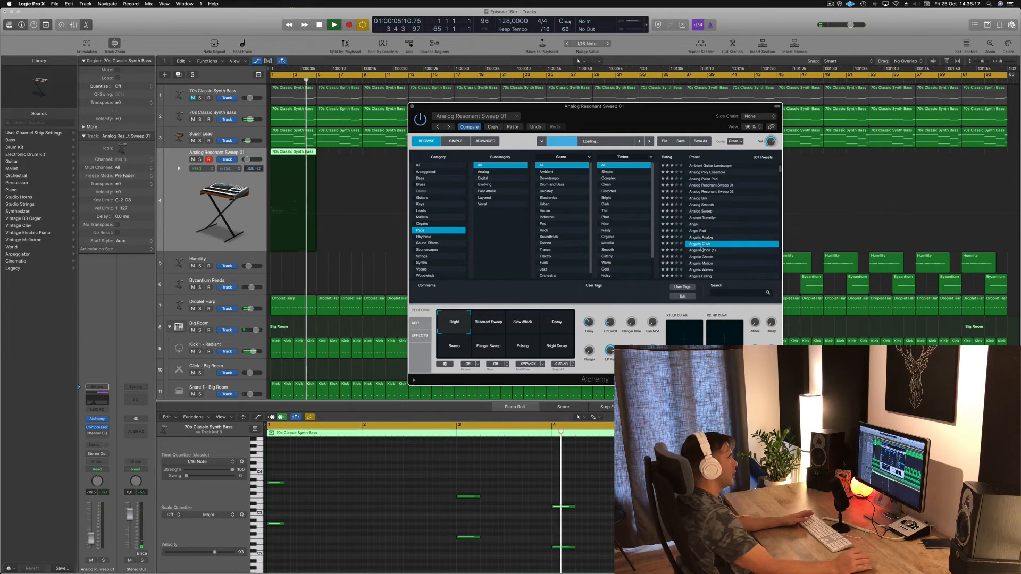
key("Return")
scroll(712, 249, "down", 4)
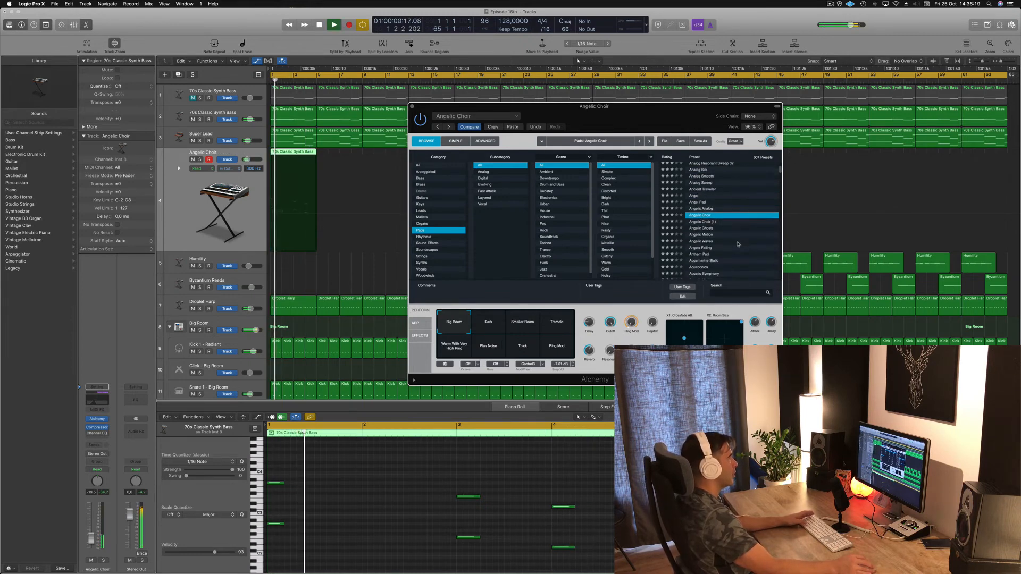
left_click(698, 246)
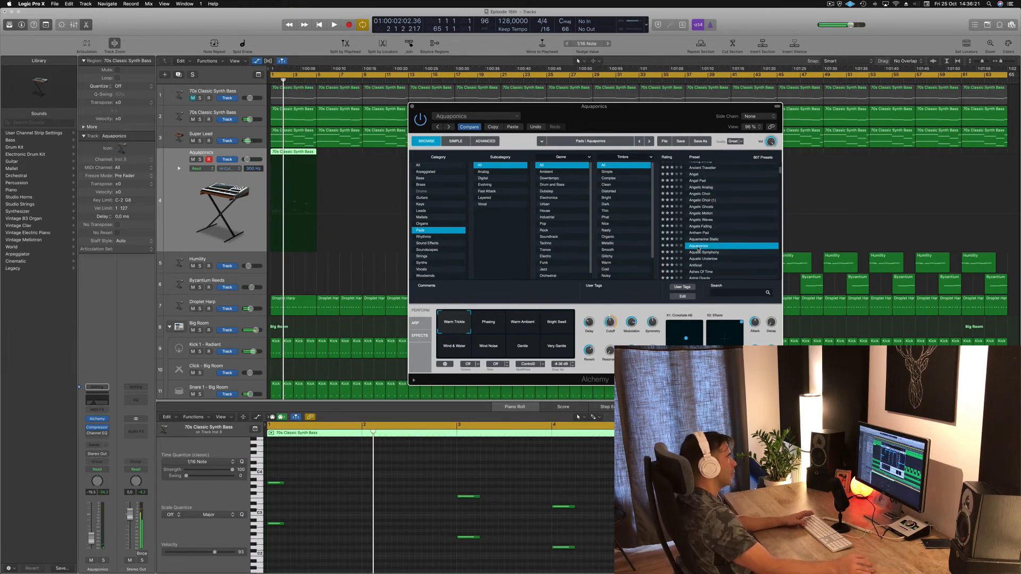
scroll(626, 232, "down", 2)
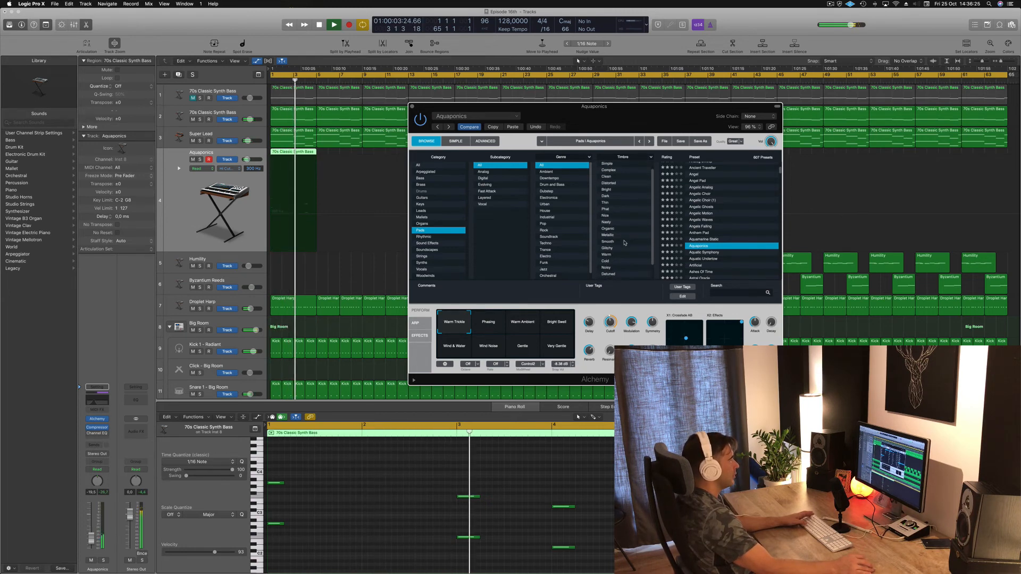
scroll(628, 212, "up", 2)
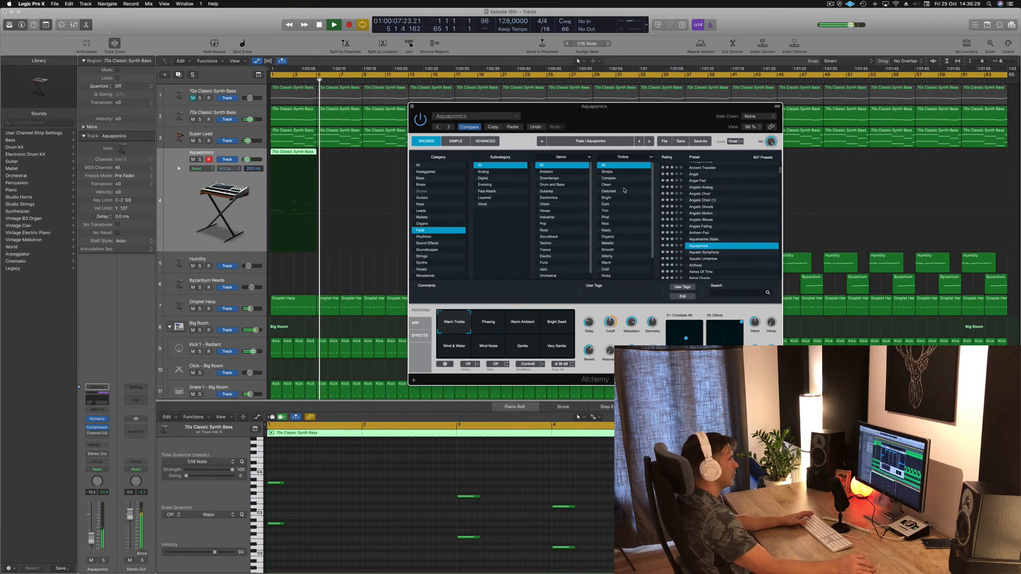
- Narrow the pads to the Distorted timbre and audition Swelling Flutter Pad 03, Vintage String 1 and Waves Of Mercury
key("space")
key("space")
left_click(609, 191)
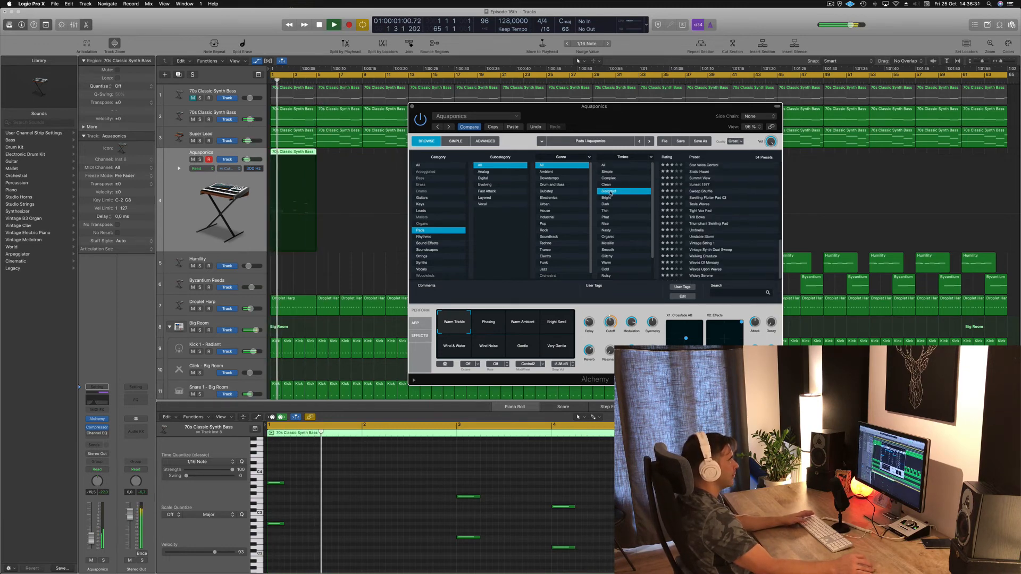
left_click(704, 198)
key("space")
key("space")
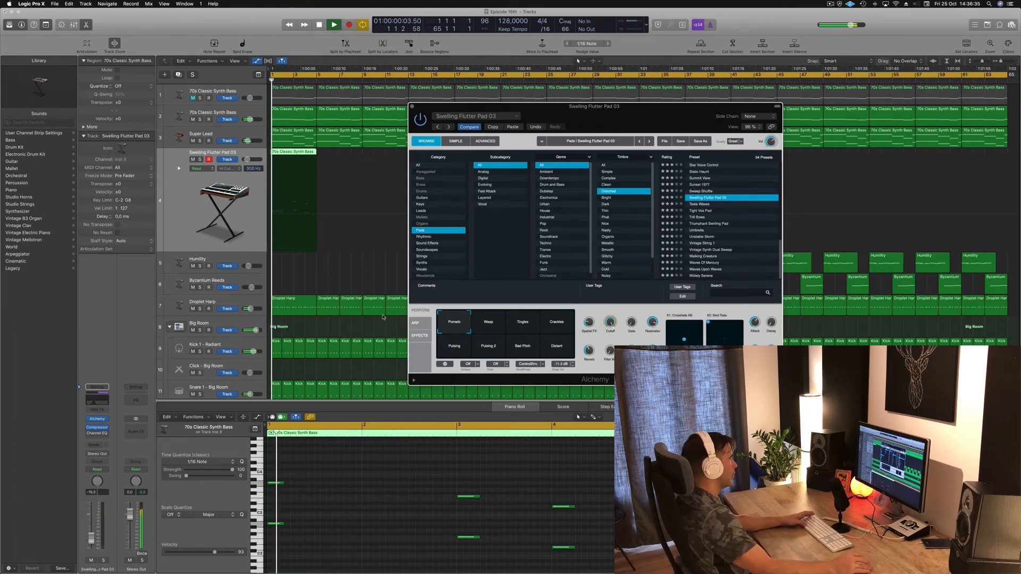
left_click(700, 244)
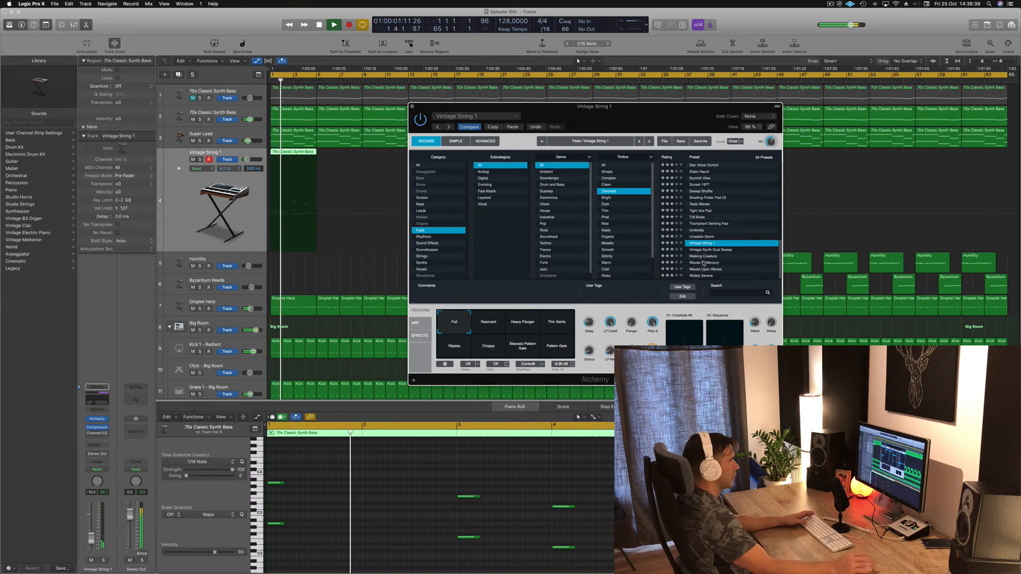
left_click(703, 263)
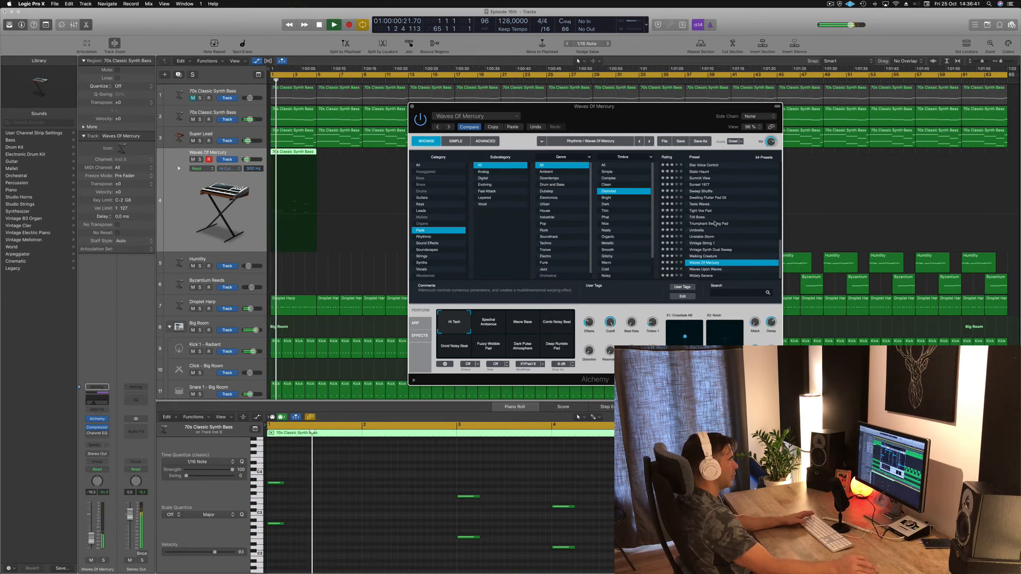
- Add a send to Bus 6 on the Waves Of Mercury track and resume playback
key("space")
left_click(190, 226)
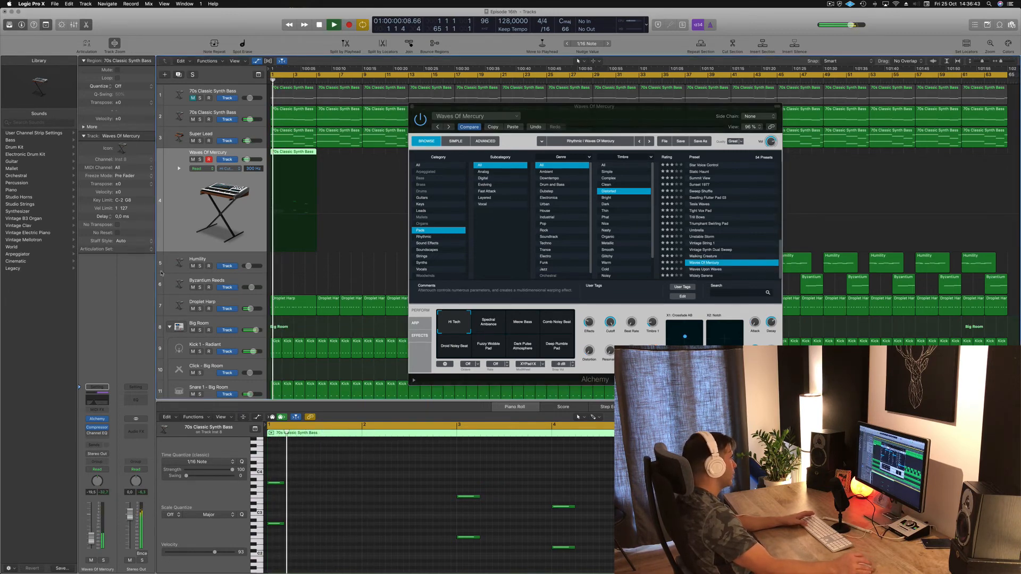
left_click(98, 446)
mouse_move(99, 459)
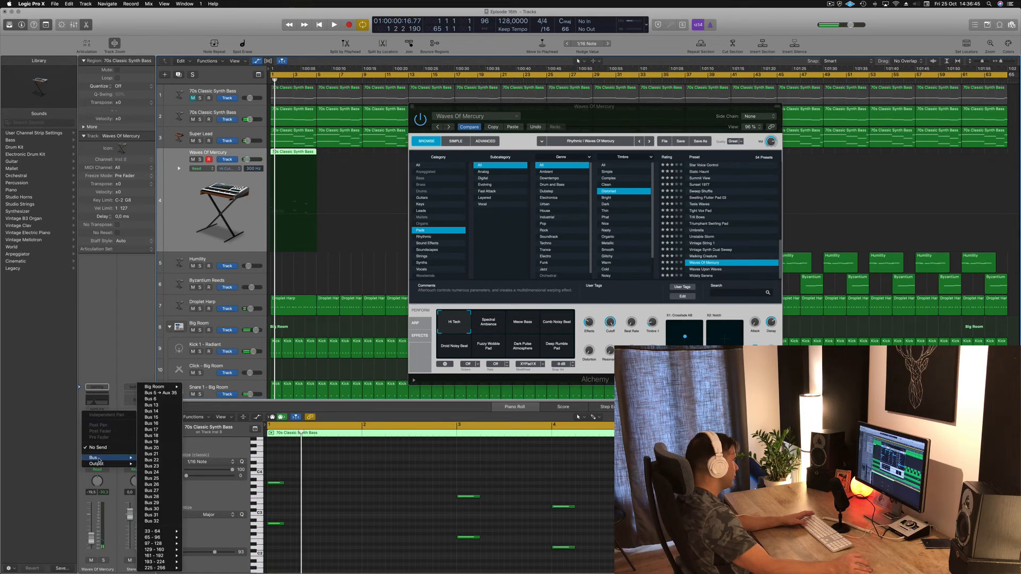
mouse_move(167, 388)
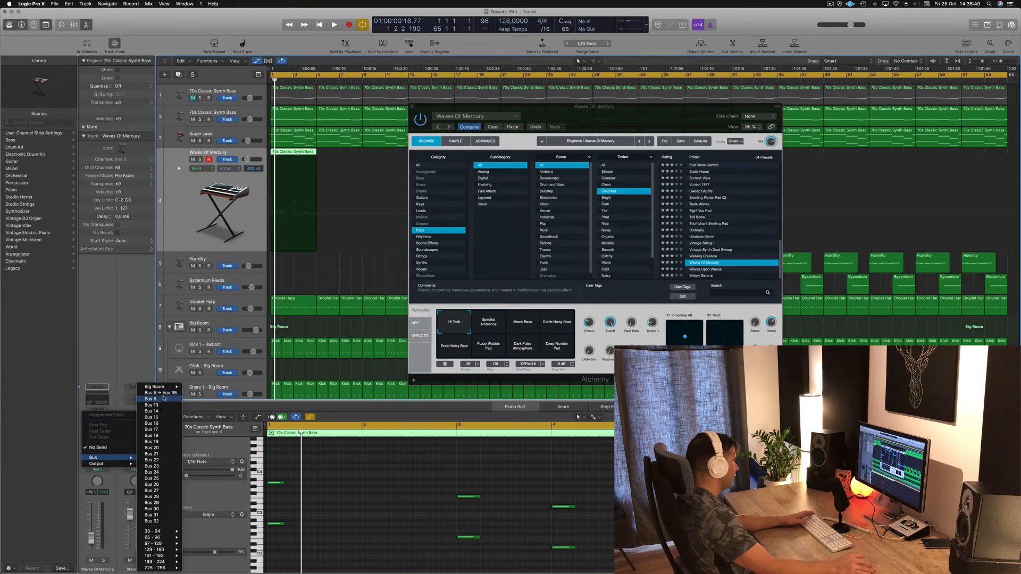
left_click(151, 399)
key("space")
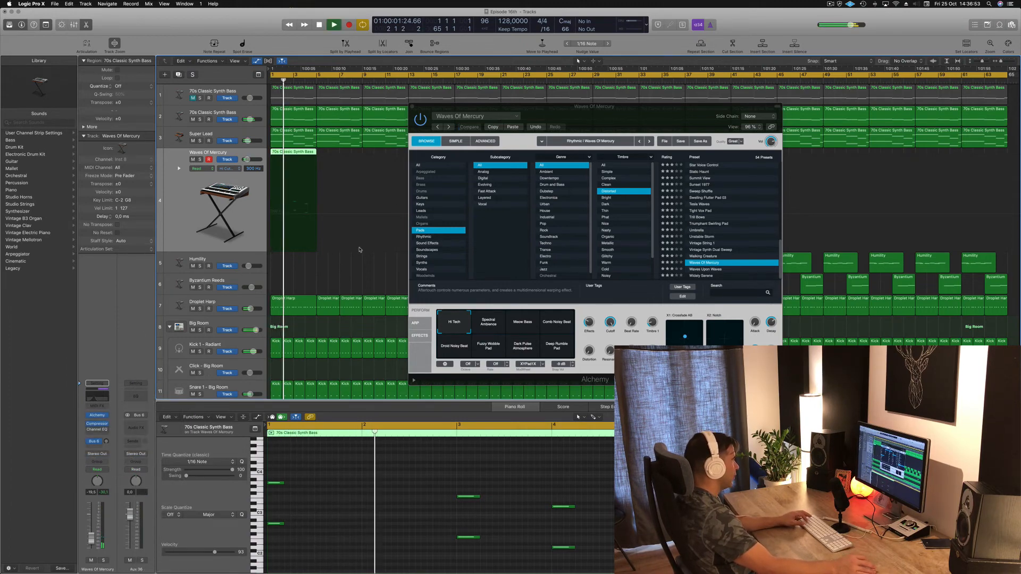
- Show the Mixer, look over its channel strips, and close the Alchemy window while replaying from the start
key("x")
scroll(399, 452, "right", 8)
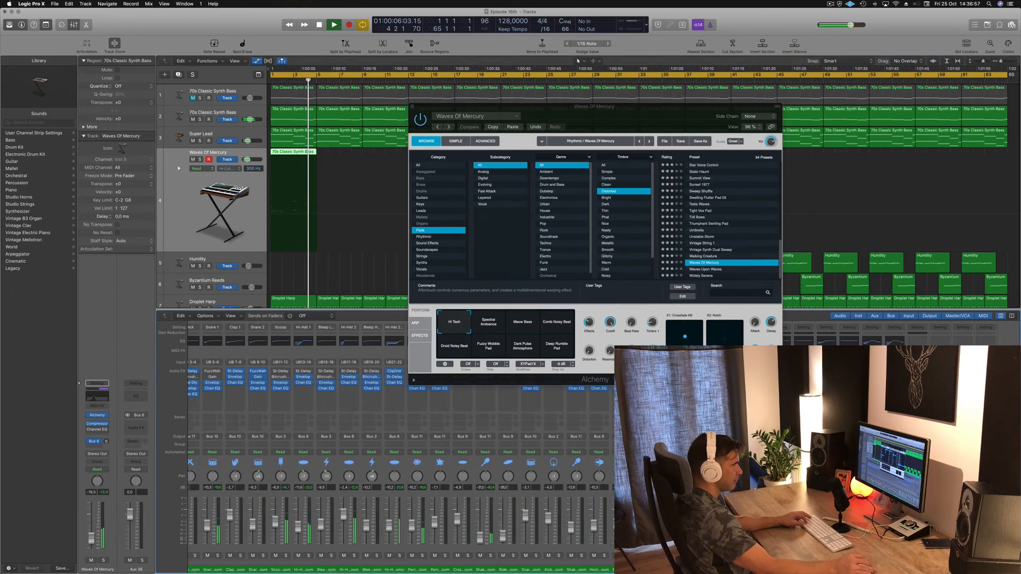
scroll(399, 452, "left", 3)
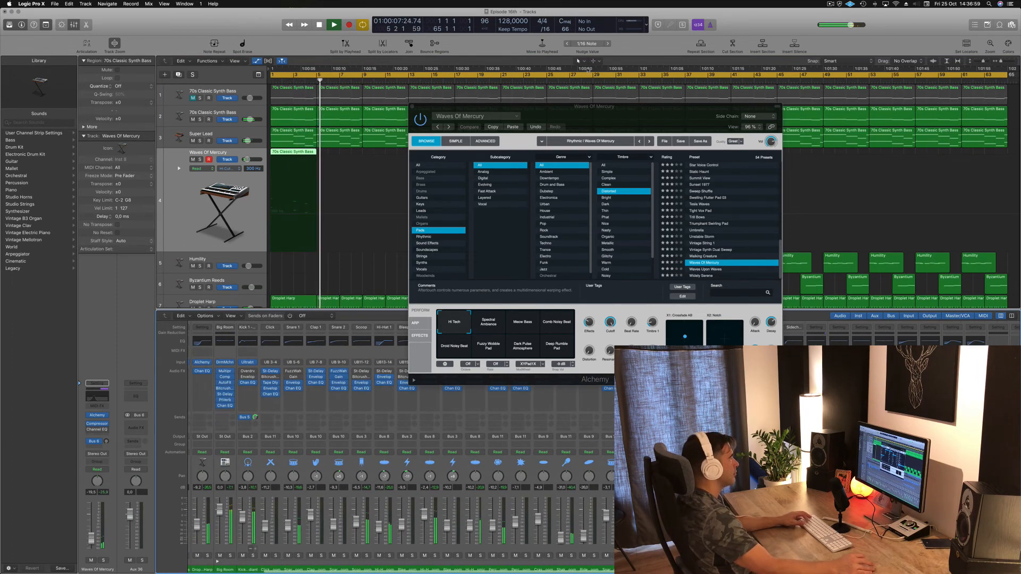
left_click_drag(588, 107, 376, 105)
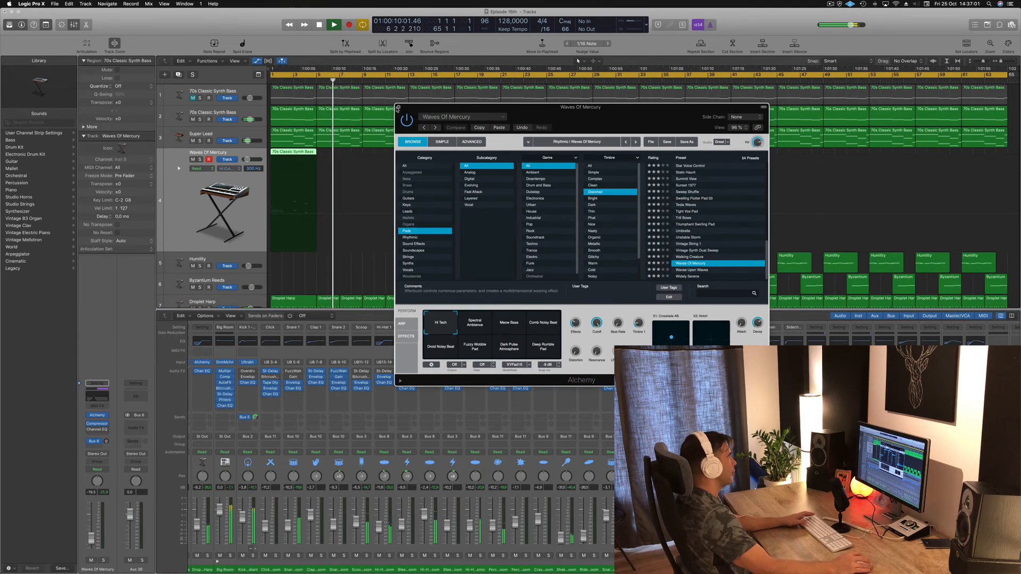
left_click(398, 108)
key("Return")
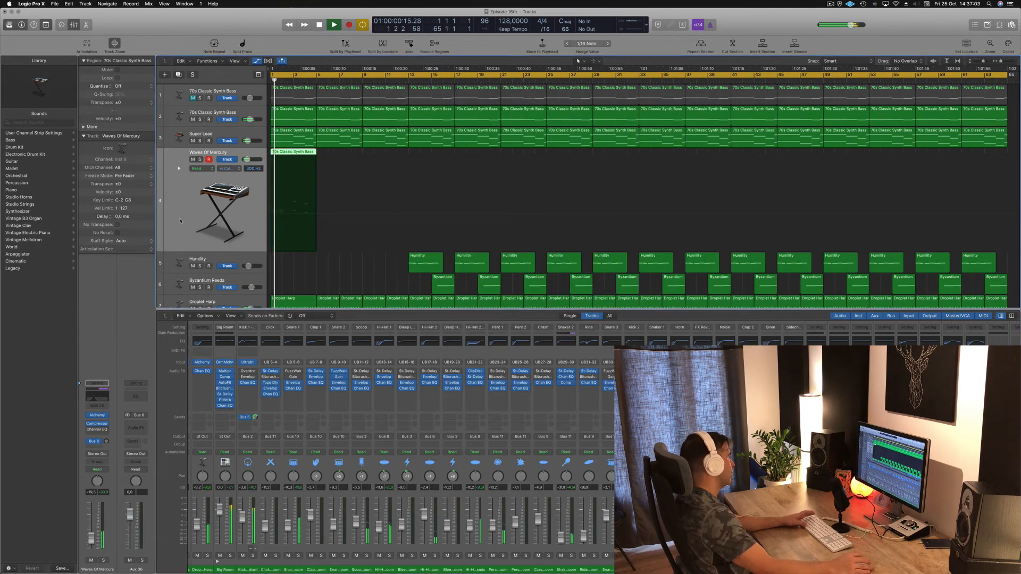
key("Return")
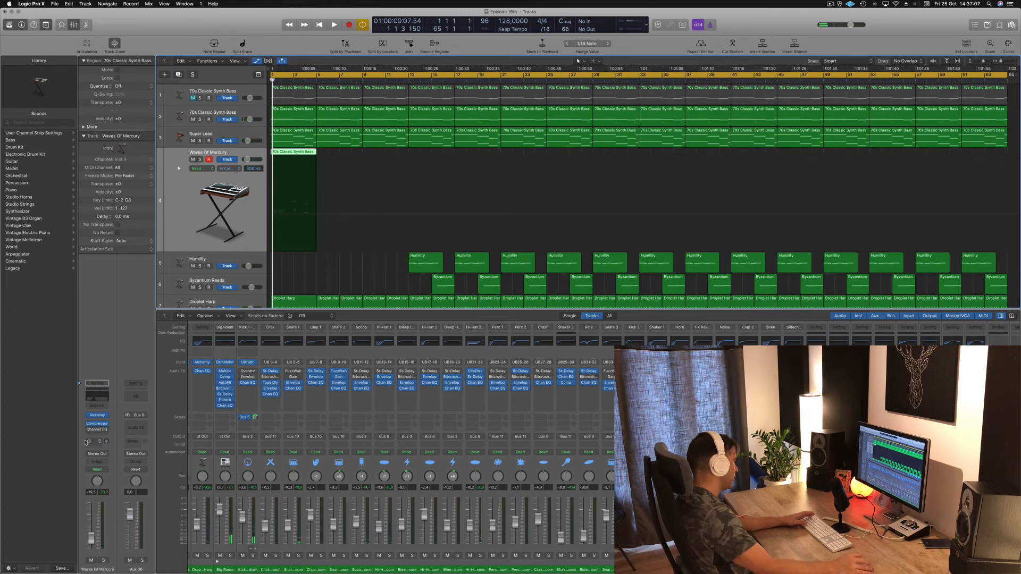
- Insert a stereo SilverVerb on the Bus 6 aux channel, load its grandiose preset, and close the plug-in window
left_click(146, 426)
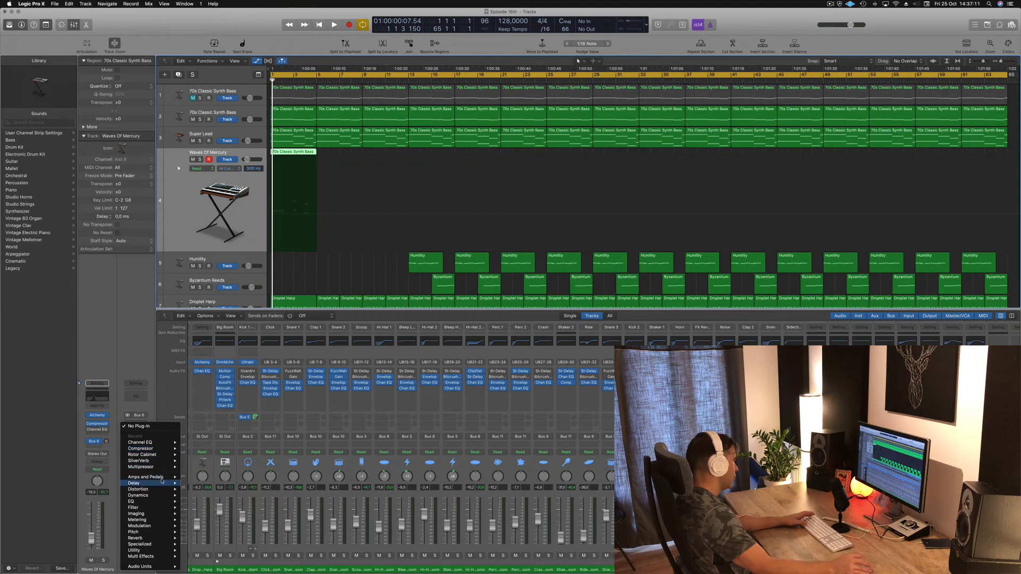
mouse_move(163, 462)
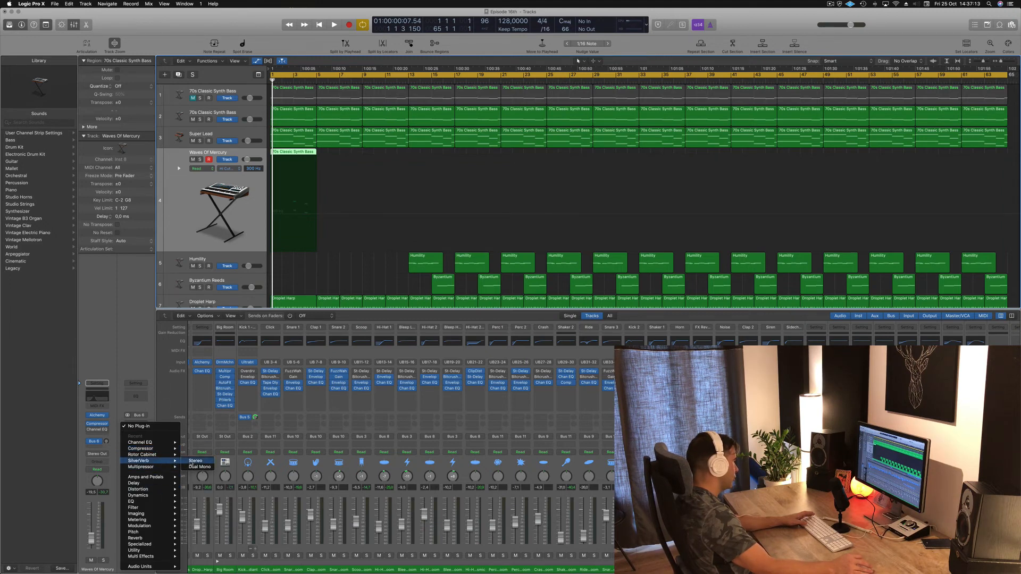
left_click(195, 461)
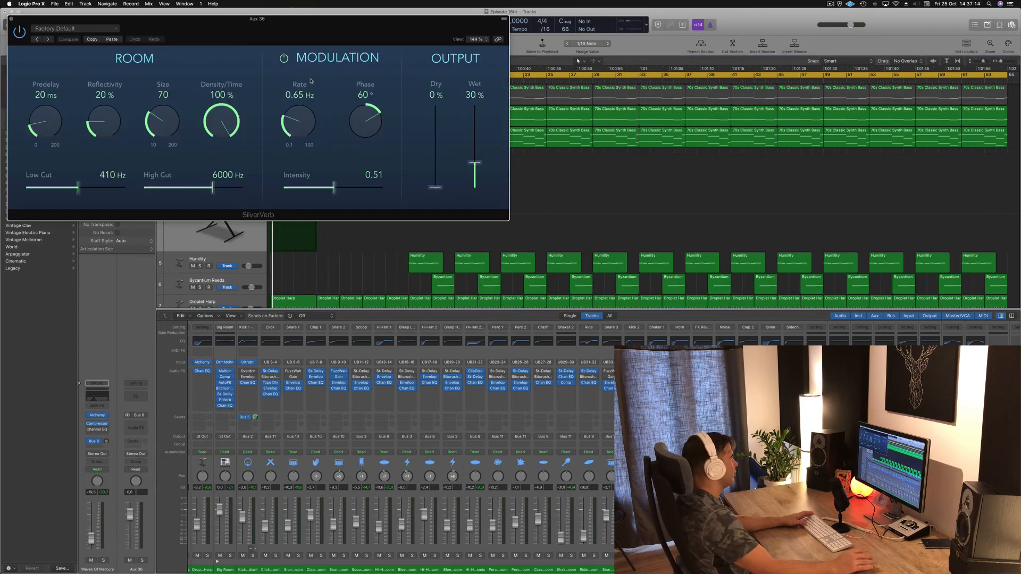
left_click(74, 31)
left_click(53, 157)
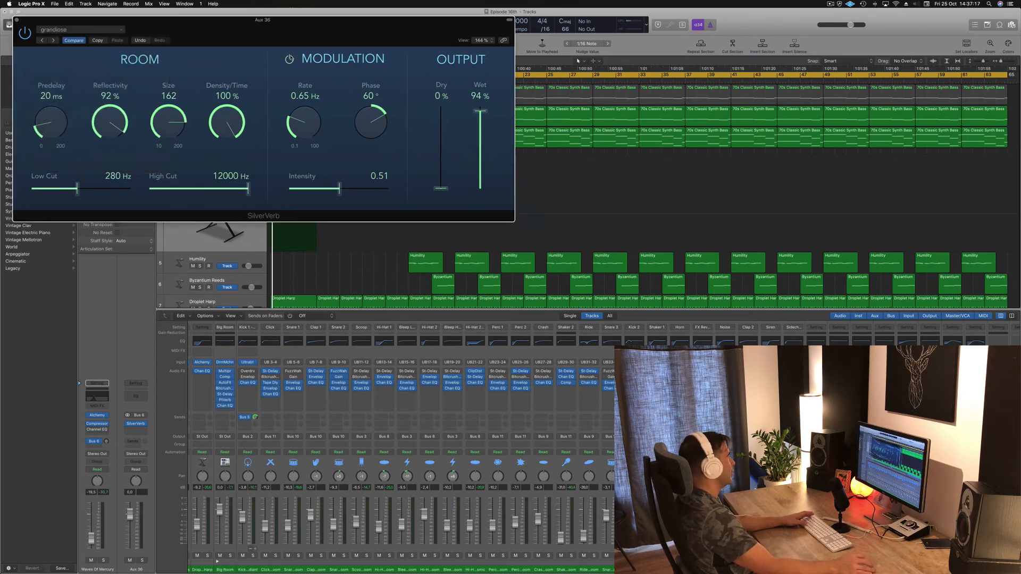
left_click_drag(38, 18, 343, 98)
left_click(317, 100)
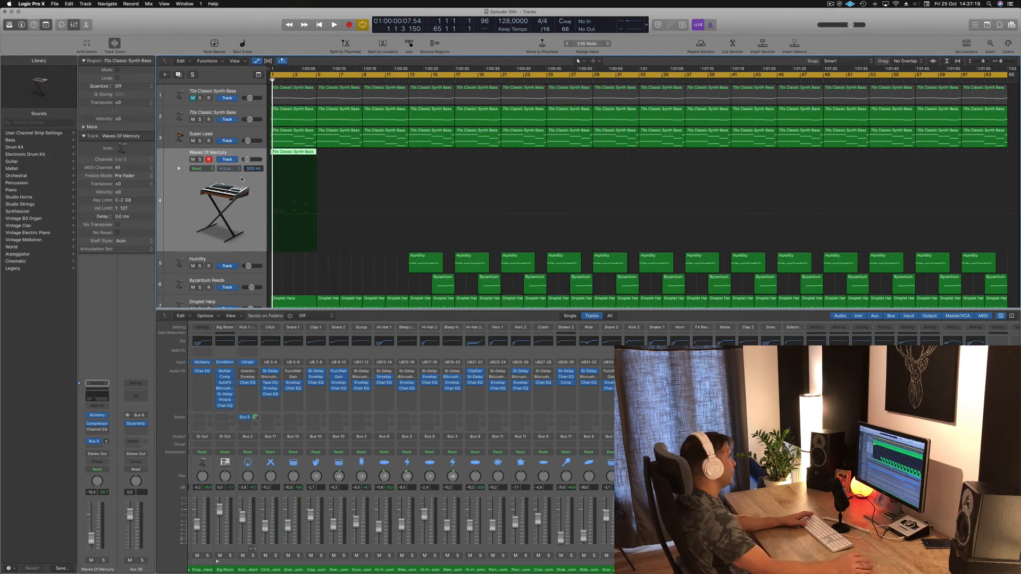
- Raise the Bus 6 send level on the Waves Of Mercury track while checking the reverb in playback
key("space")
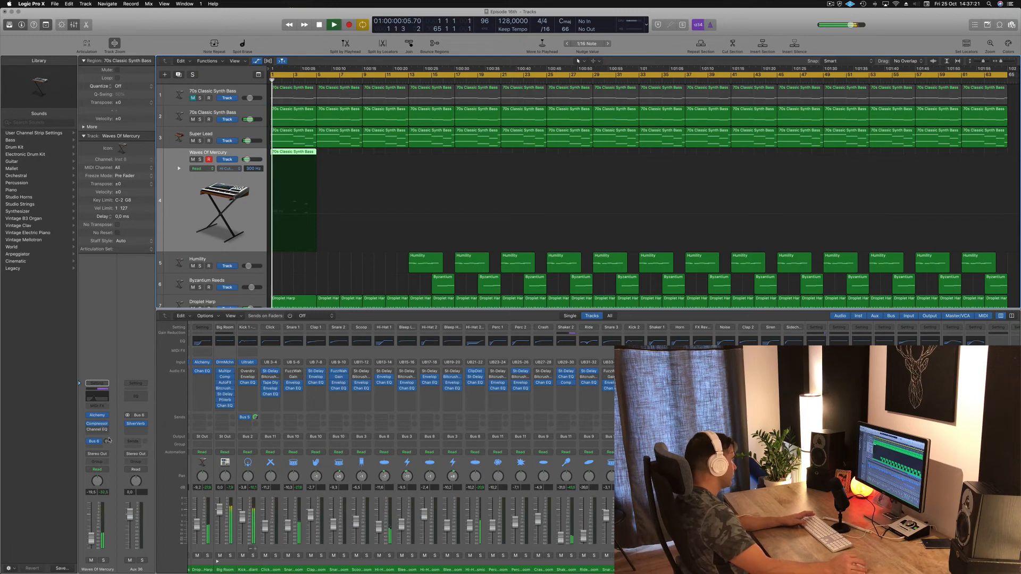
key("space")
left_click_drag(107, 441, 109, 445)
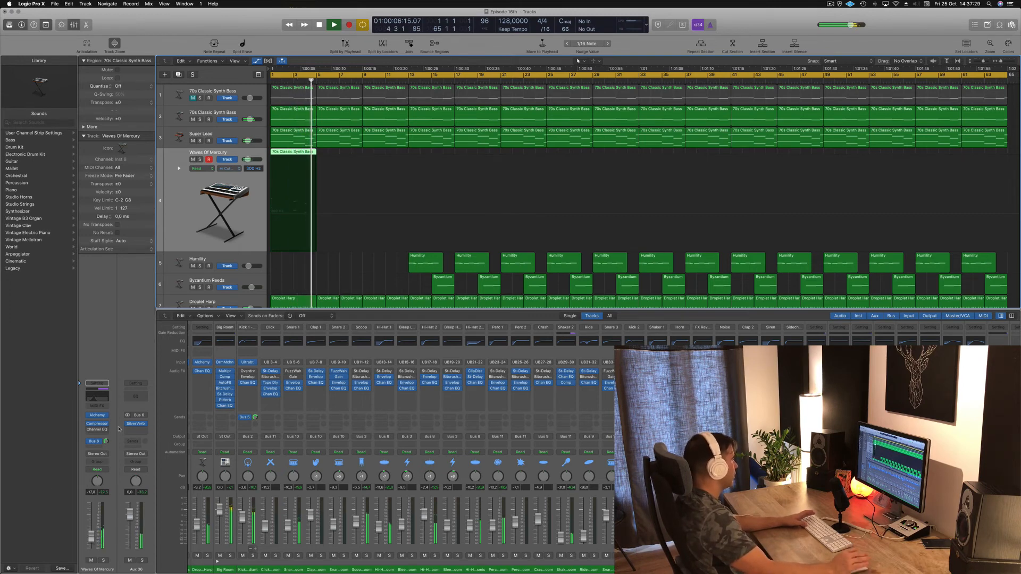
- Replay from the start, bypass the track's Compressor, and load Triumphant Swirling Pad in Alchemy
key("Return")
left_click(98, 415)
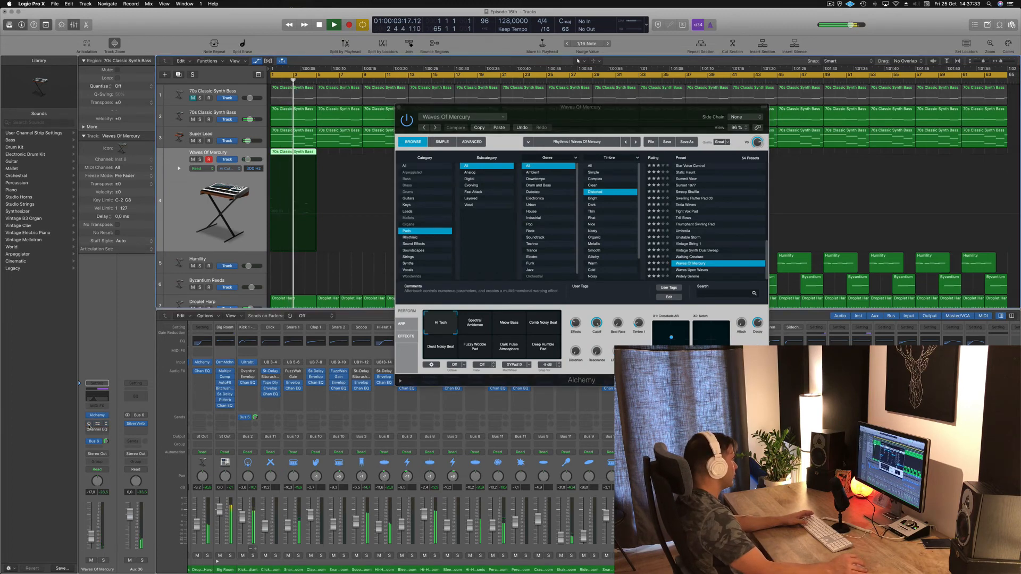
left_click(684, 225)
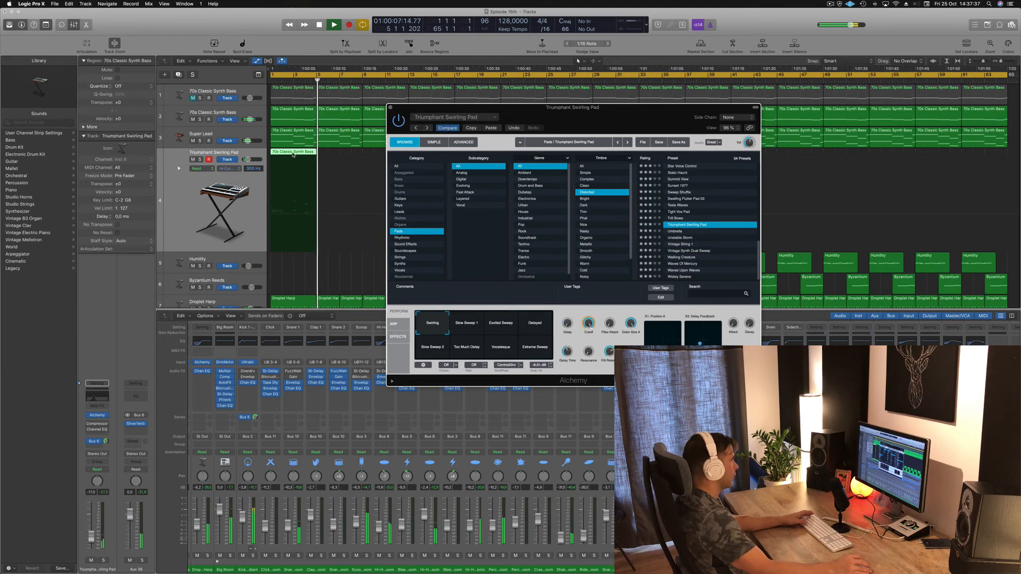
- Transpose all notes in the pad track's 70s Classic Synth Bass region up one octave in the Piano Roll, and close the editor
double_click(293, 153)
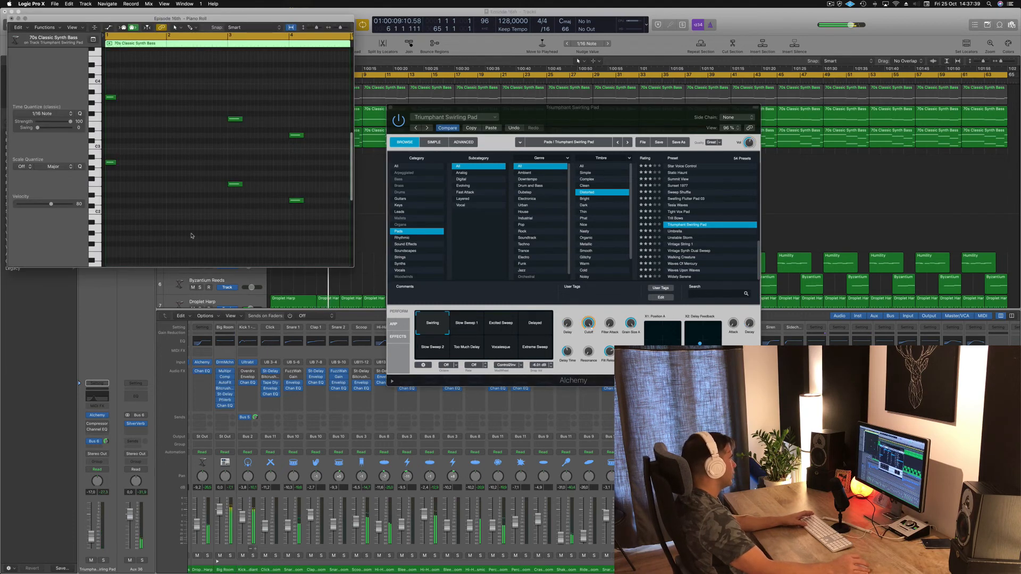
key("super+a")
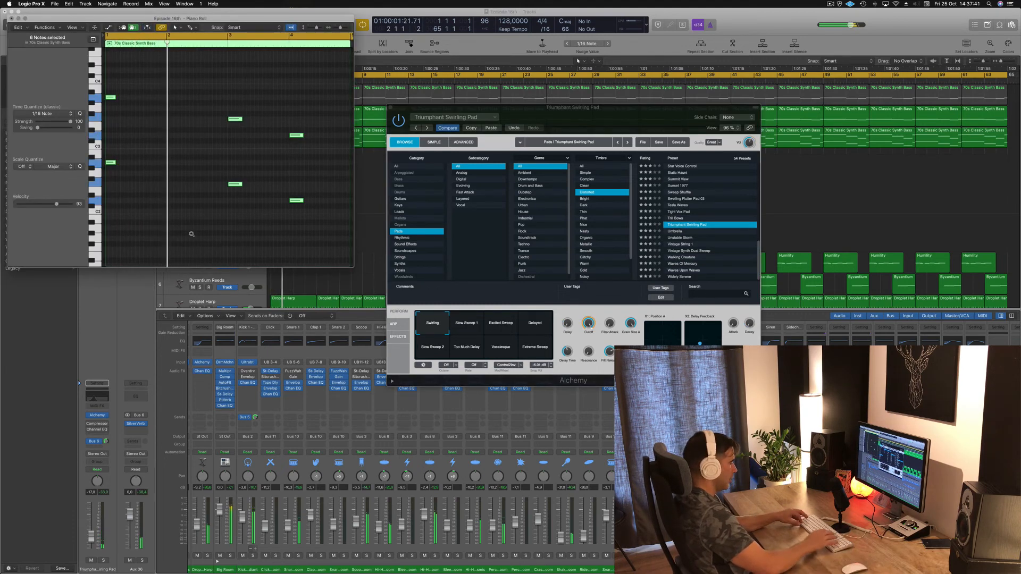
key("alt+shift+Up")
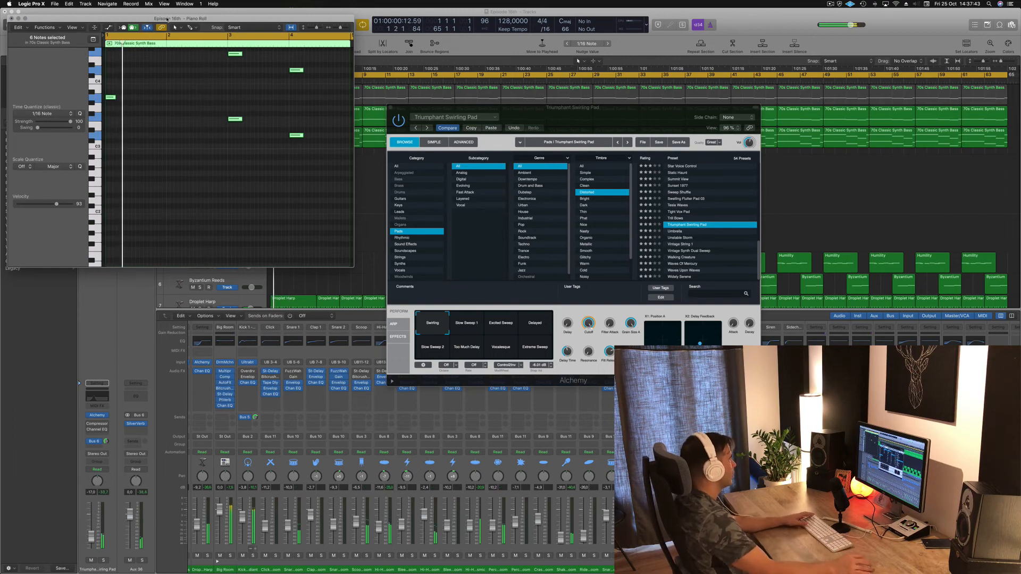
left_click_drag(109, 22, 350, 96)
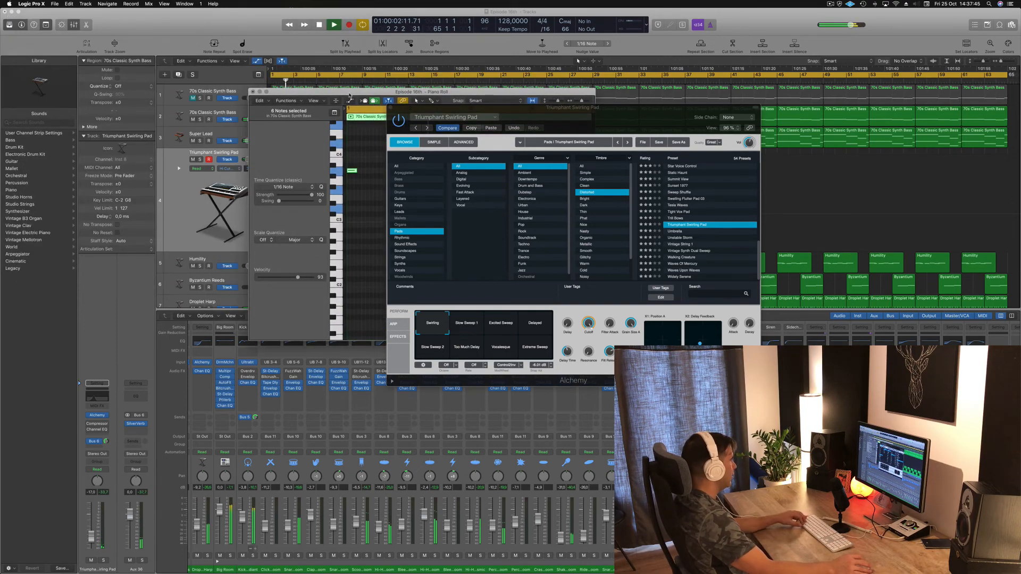
left_click_drag(254, 92, 224, 91)
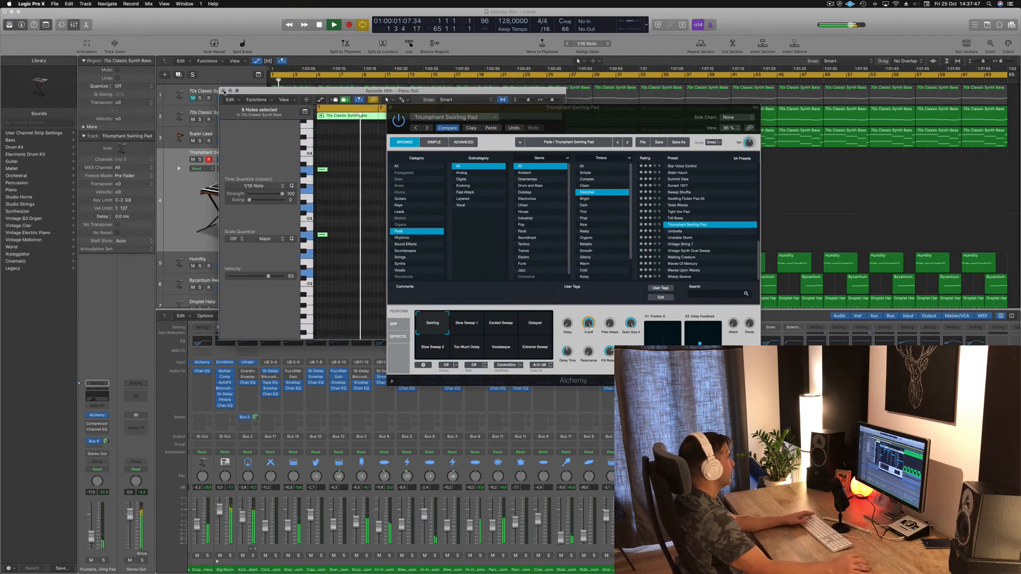
left_click(224, 91)
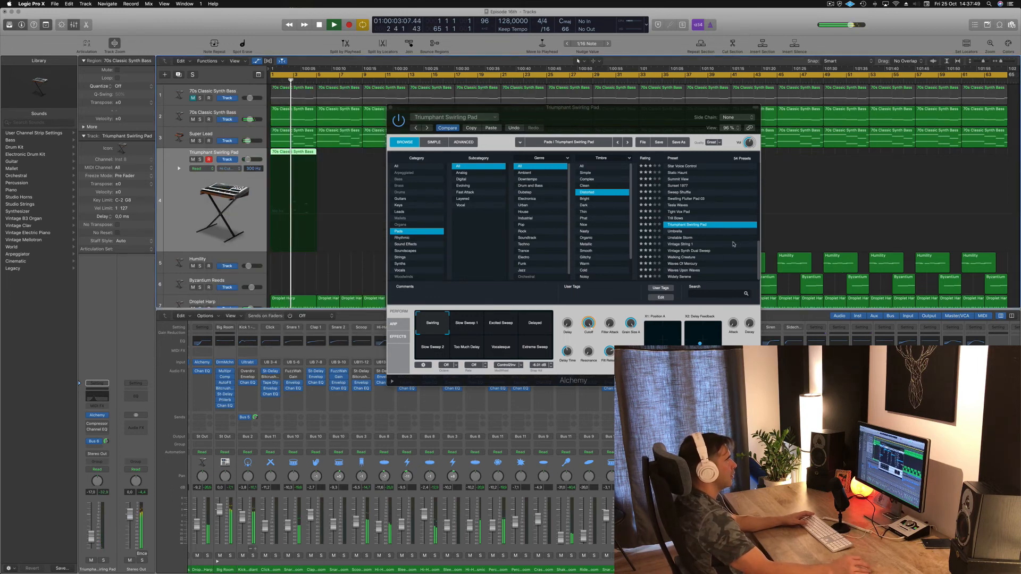
- Audition the Luscious Waves and Magic Bells pad presets in Alchemy against playback
scroll(689, 196, "up", 5)
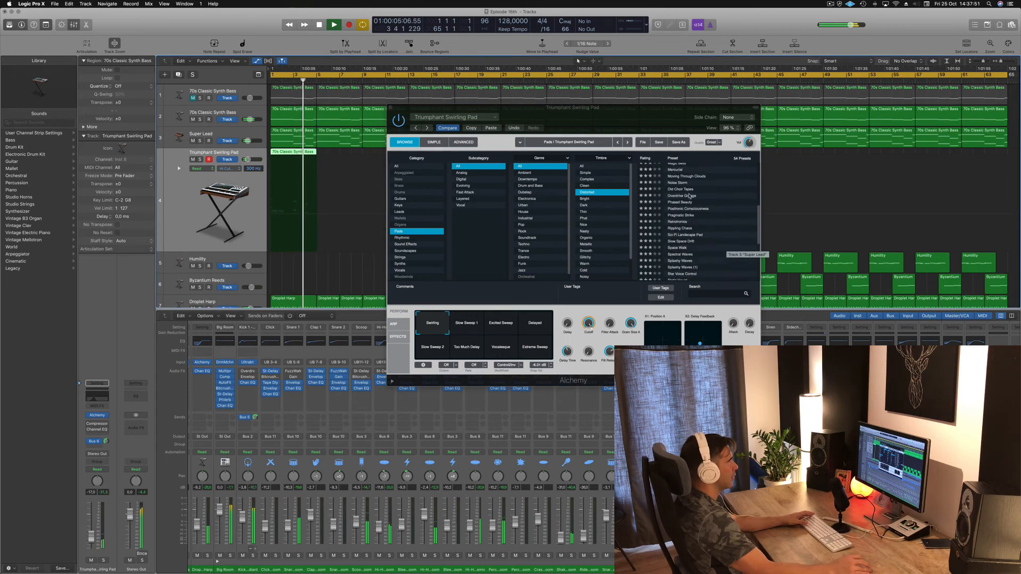
scroll(690, 196, "up", 1)
left_click(682, 187)
key("space")
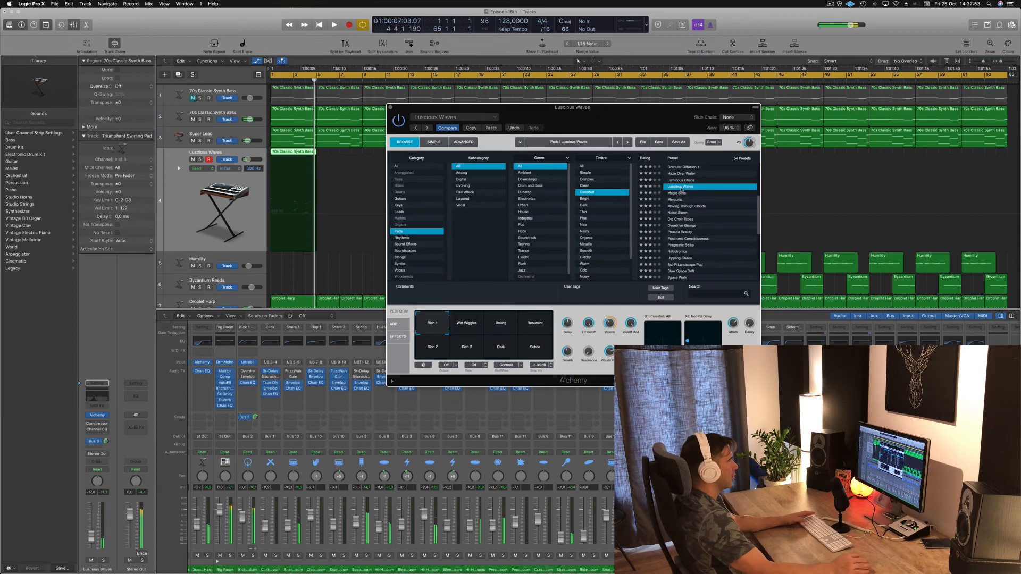
key("space")
left_click(680, 193)
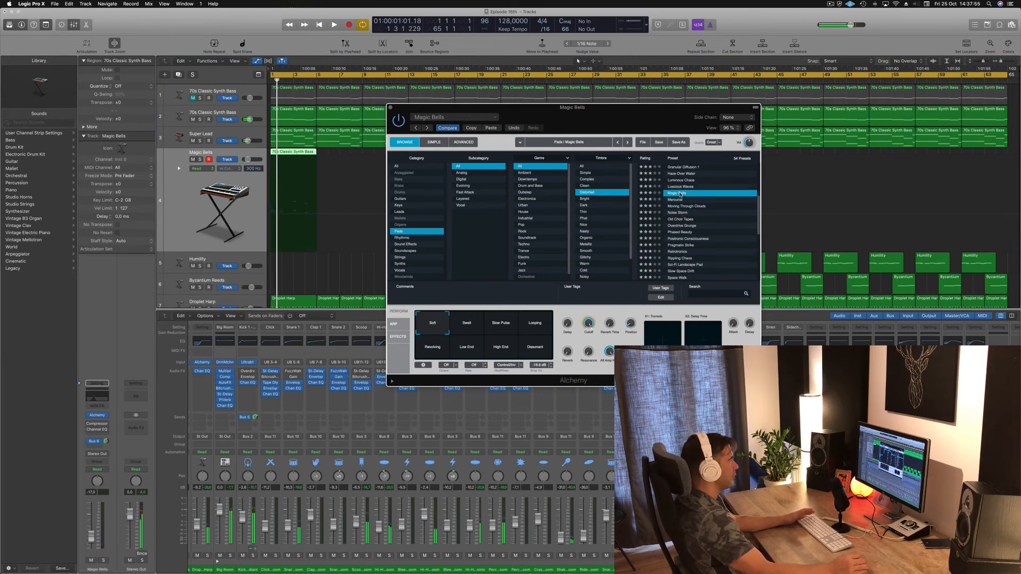
key("space")
- Audition the Colossus, Darkness Beyond and Chorused Dirt presets from the distorted pads in Alchemy
scroll(689, 191, "up", 3)
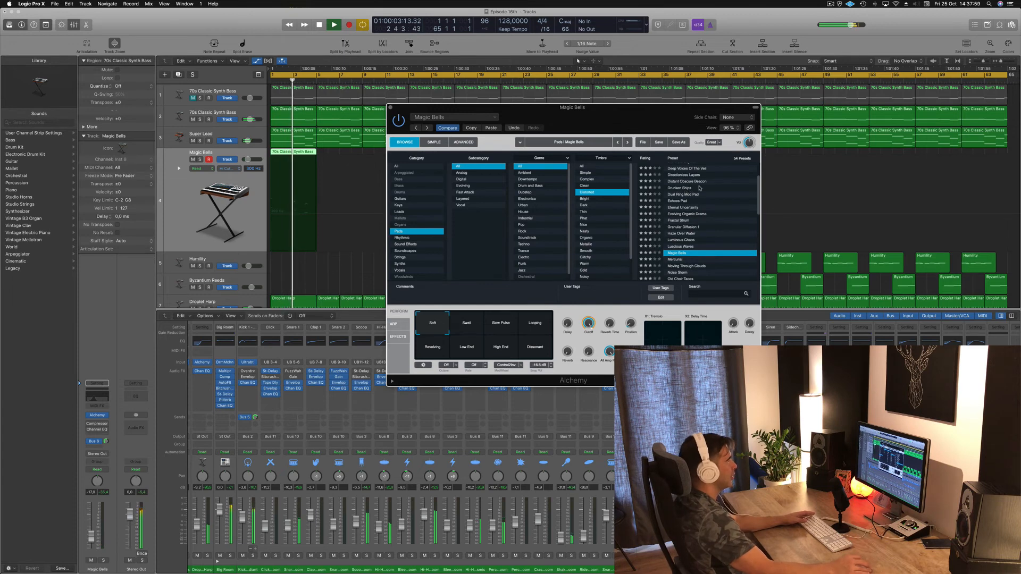
scroll(694, 186, "up", 2)
left_click(670, 188)
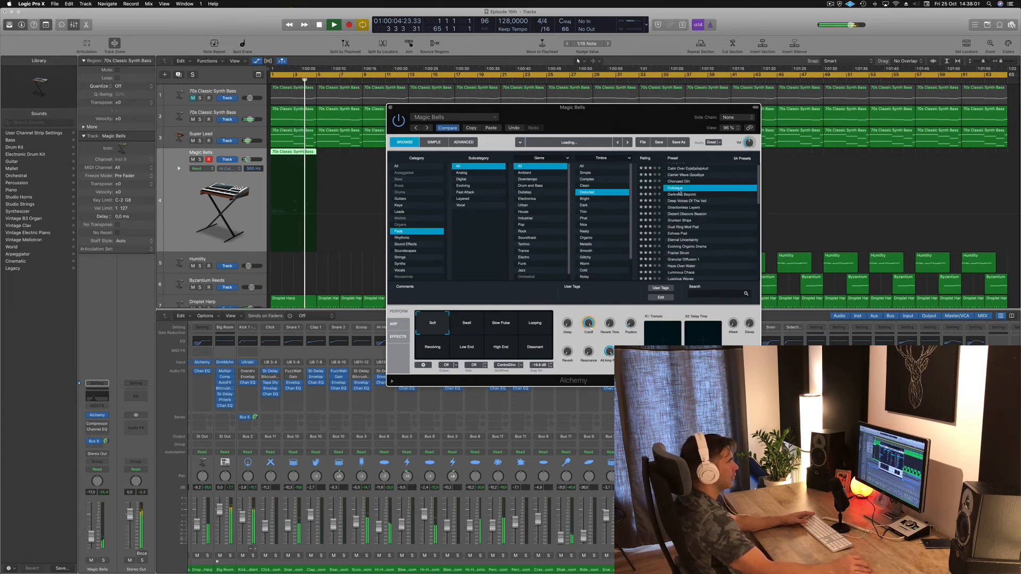
key("space")
left_click(687, 194)
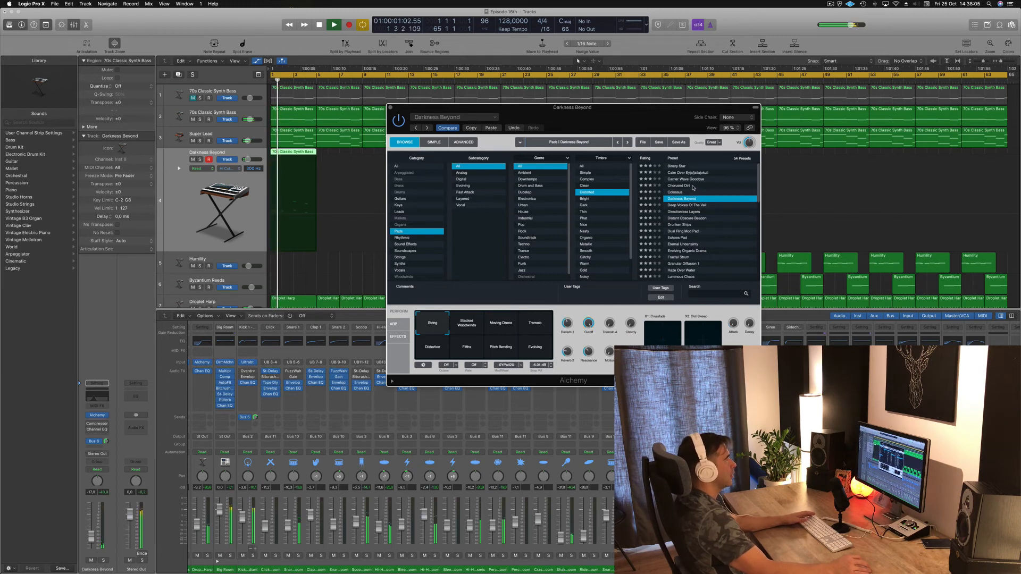
left_click(688, 185)
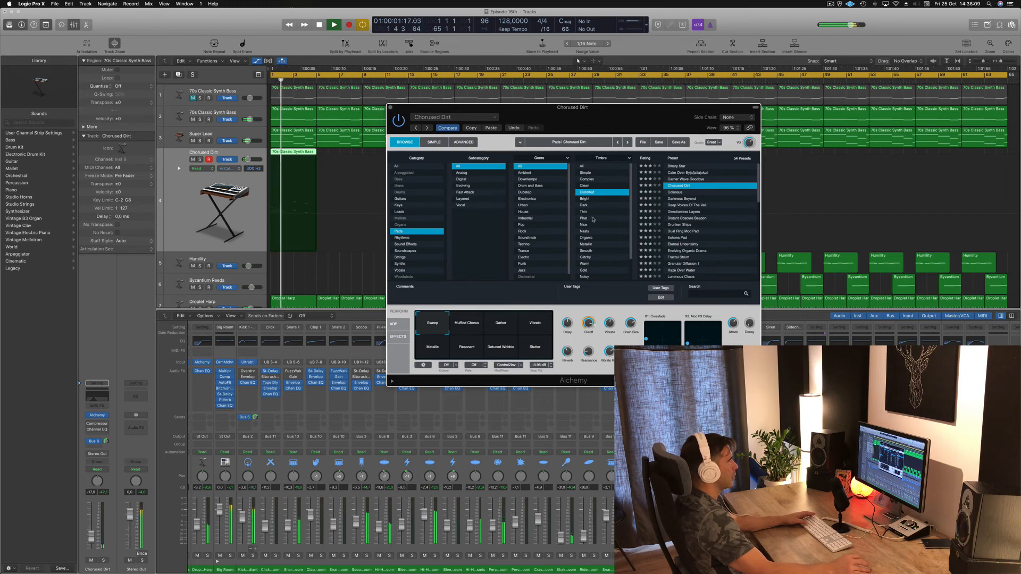
- Filter the Alchemy pads by the Phat timbre and audition Dark Ensemble, Cream Unison and Deeper Emotion
left_click(676, 198)
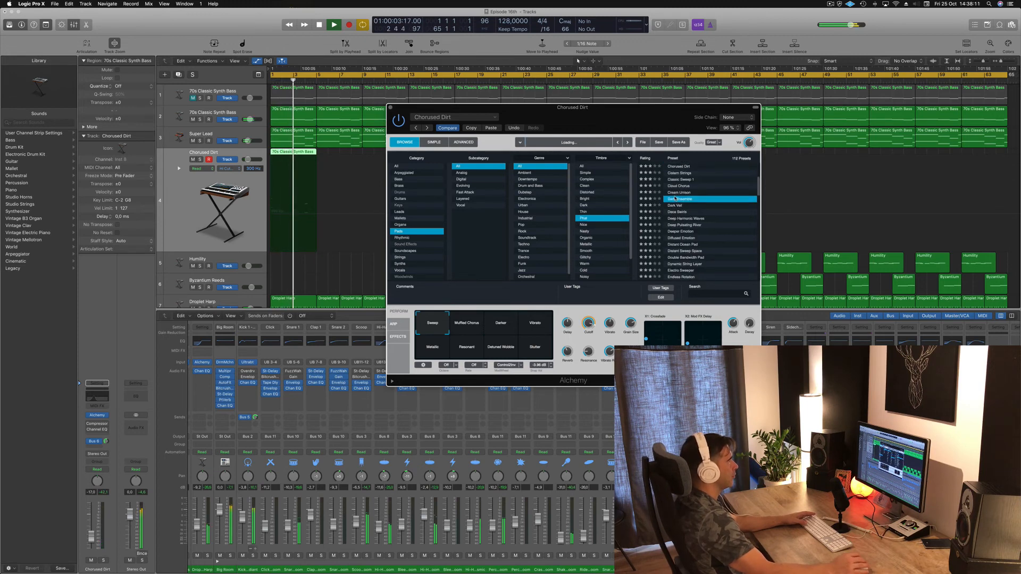
key("space")
left_click(687, 193)
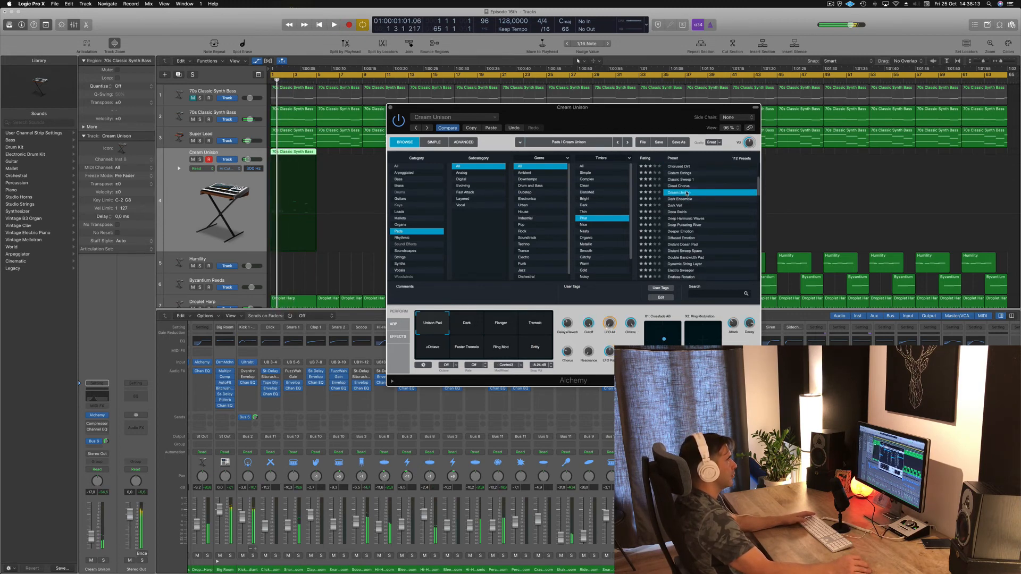
scroll(716, 219, "down", 3)
left_click(696, 197)
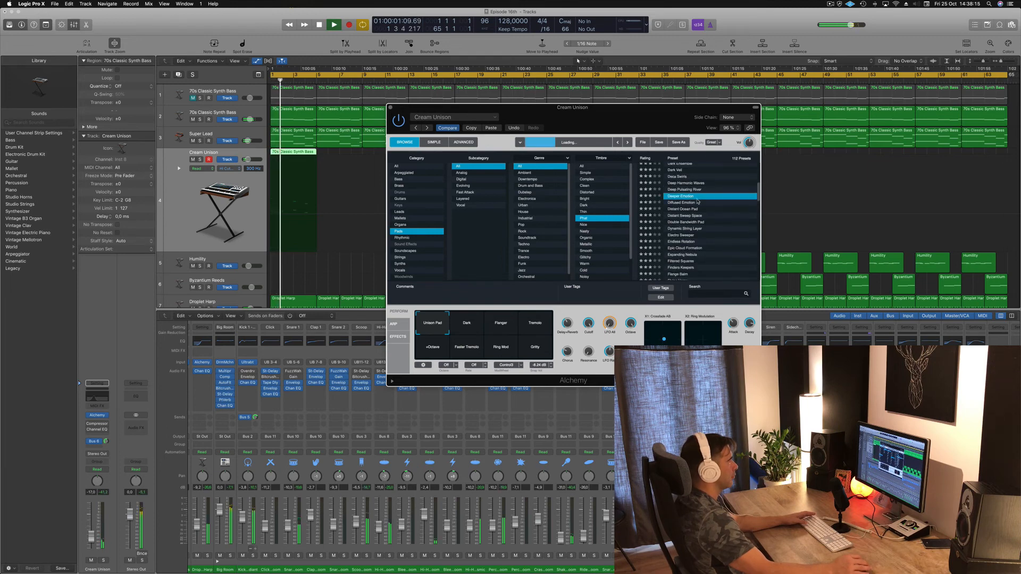
- Try the Epic Cloud Formation, Expanding Nebula and Galactic Choir pad presets while the arrangement plays
scroll(729, 226, "down", 2)
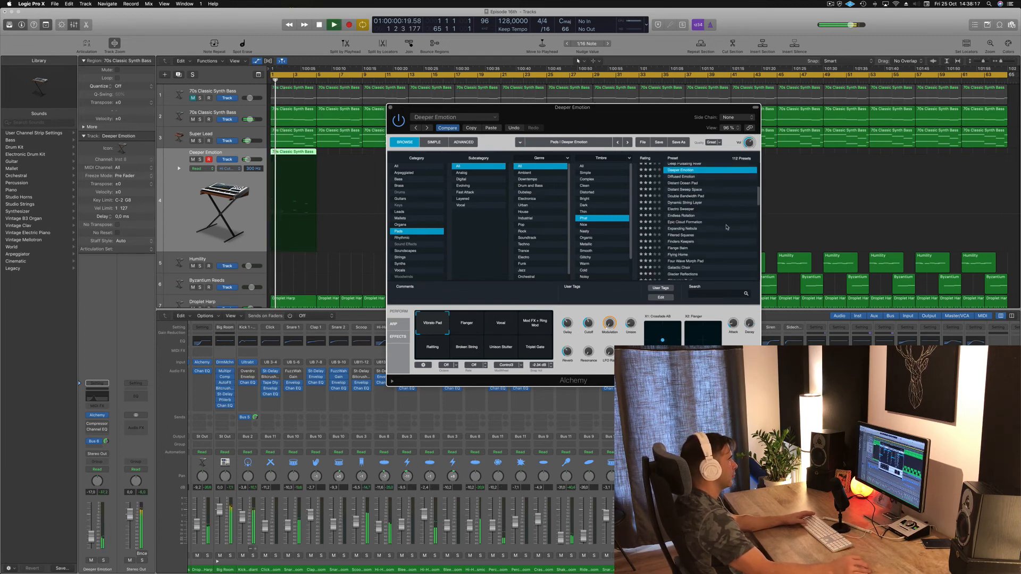
left_click(681, 224)
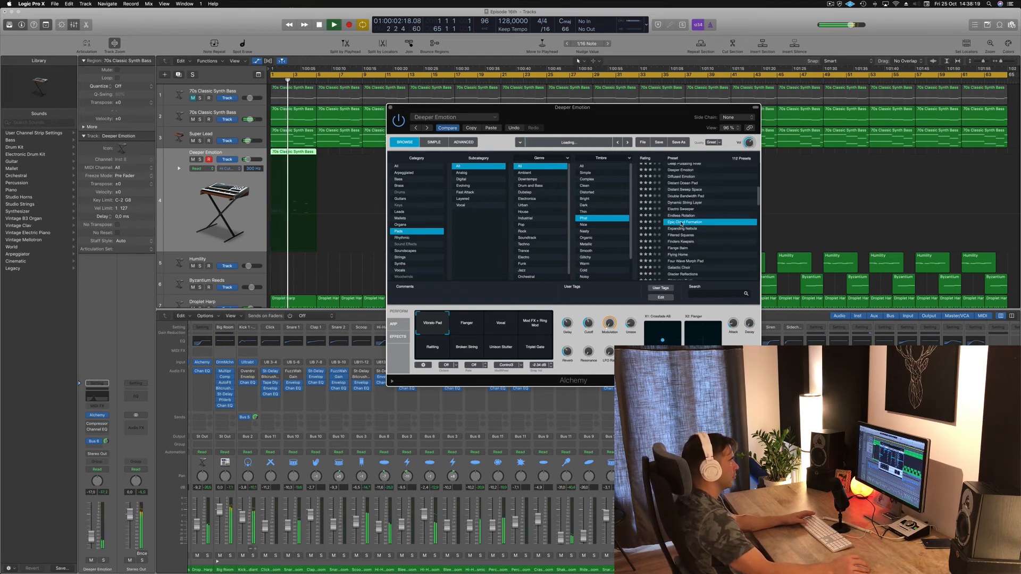
key("space")
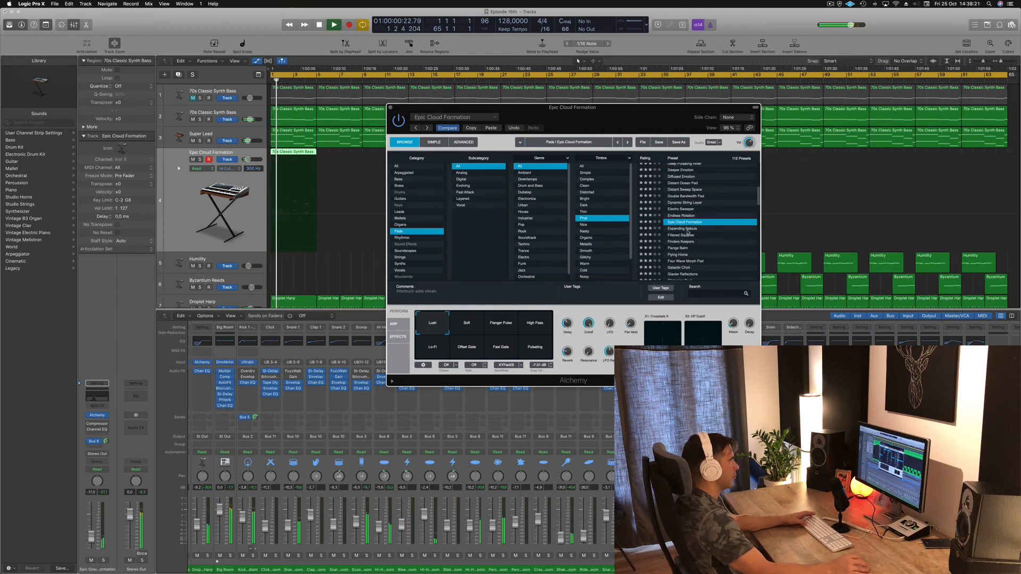
left_click(686, 229)
scroll(728, 220, "down", 2)
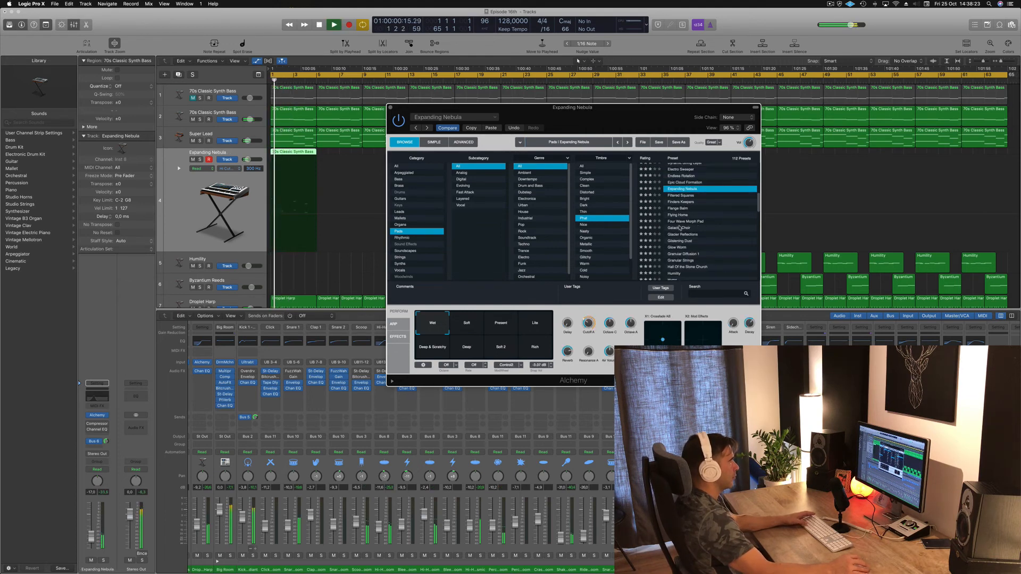
key("g")
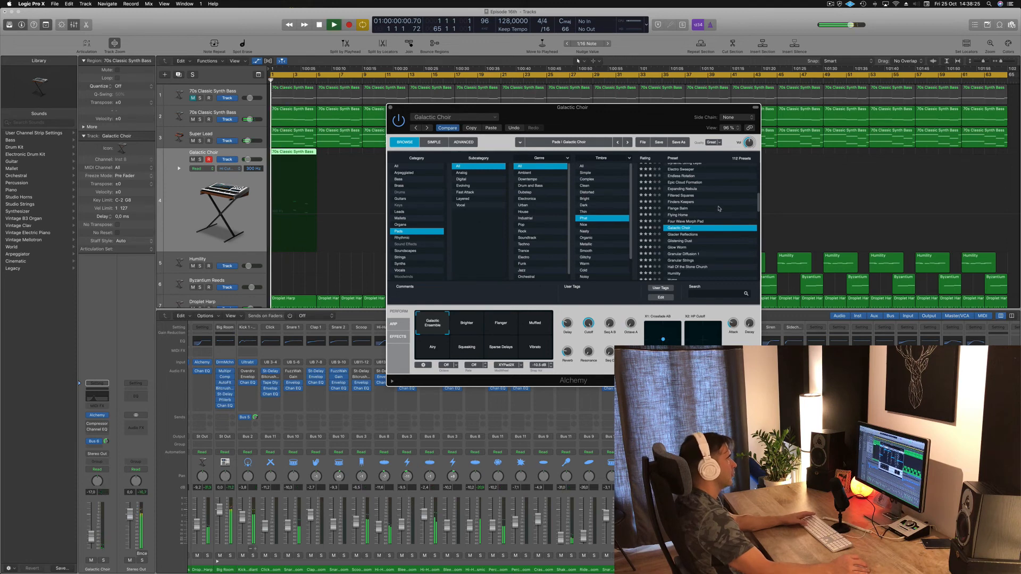
- Audition the Glow Worm and Hymn pad presets in Alchemy
scroll(719, 209, "down", 1)
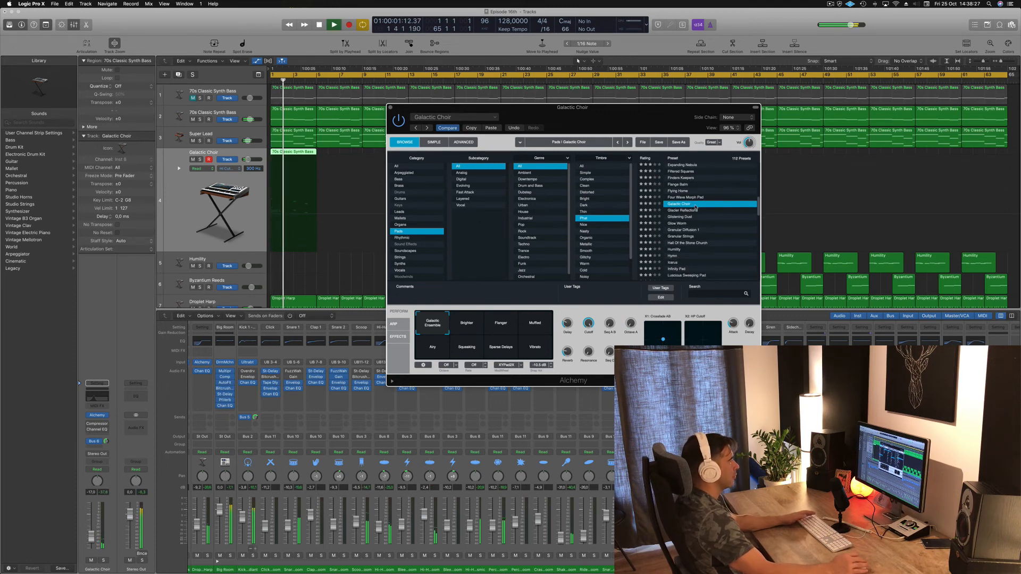
key("Down")
key("Down")
key("Down")
scroll(692, 213, "down", 2)
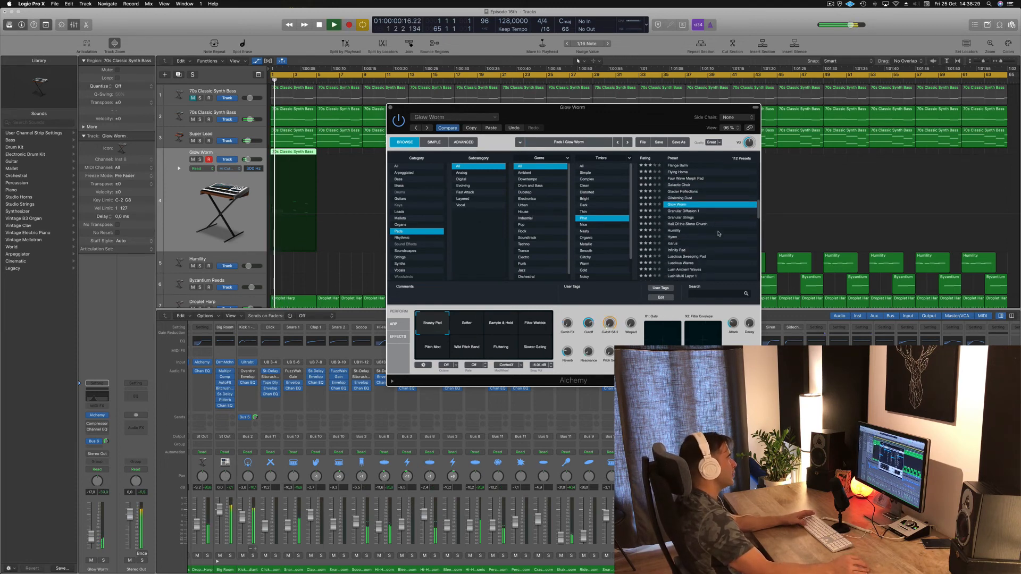
left_click(679, 218)
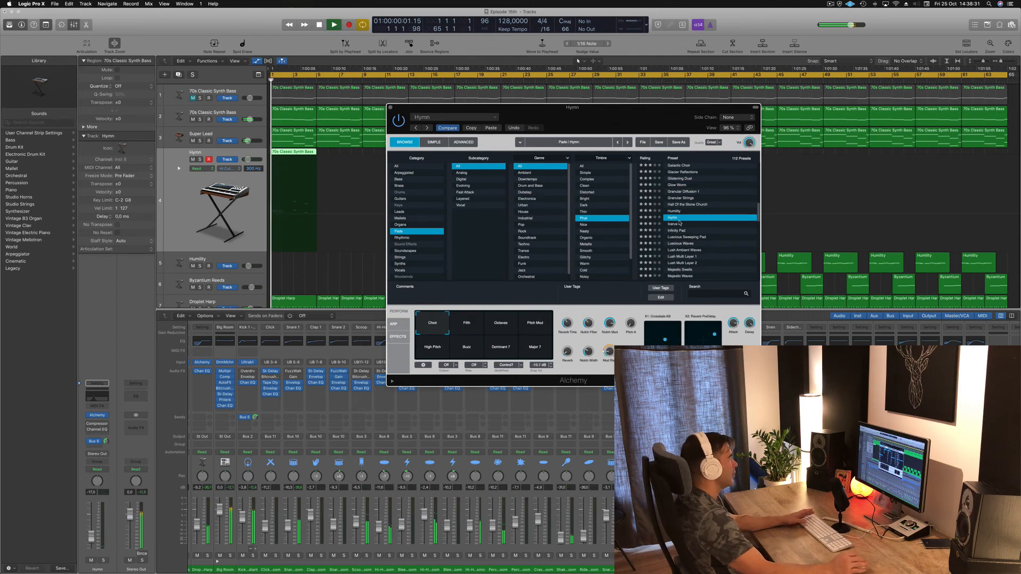
- Load the Infinity Pad preset and raise the pad track's volume to -16.8 dB
left_click(680, 232)
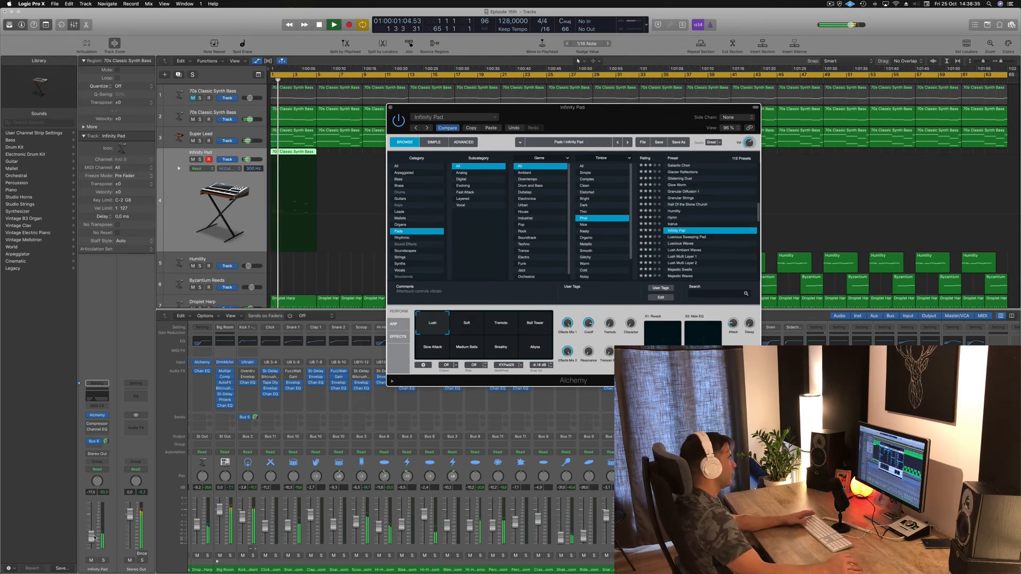
left_click_drag(94, 538, 93, 537)
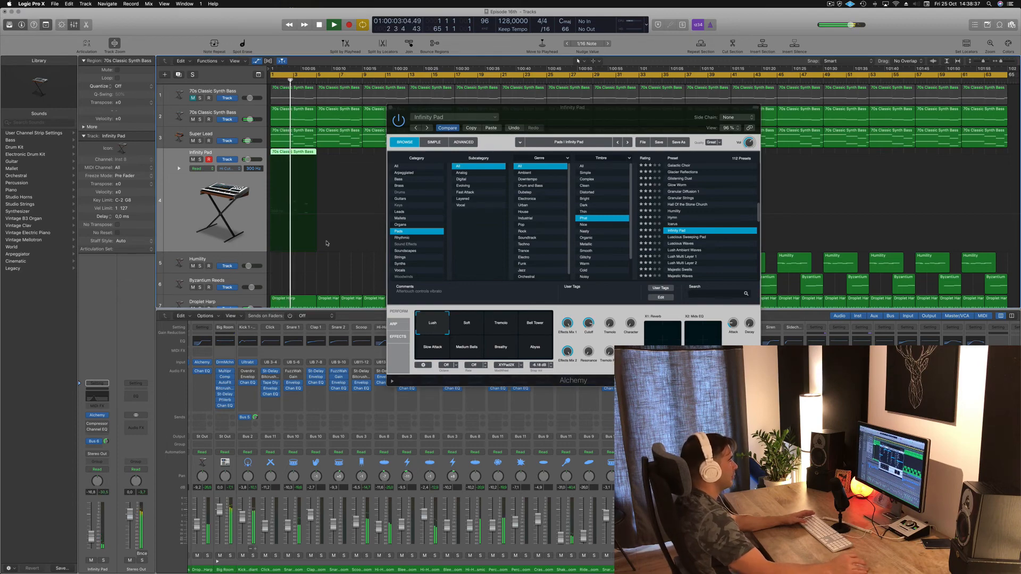
left_click_drag(649, 121, 679, 89)
- Audition the Massiveness, Mega Strings and Mega Vintage pad presets with playback
scroll(756, 146, "down", 1)
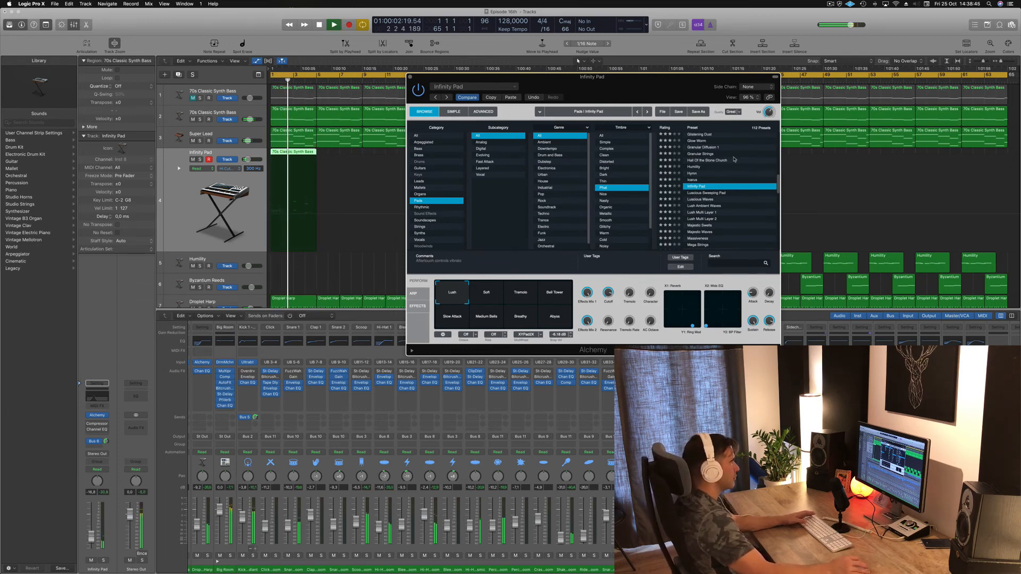
scroll(721, 240, "down", 3)
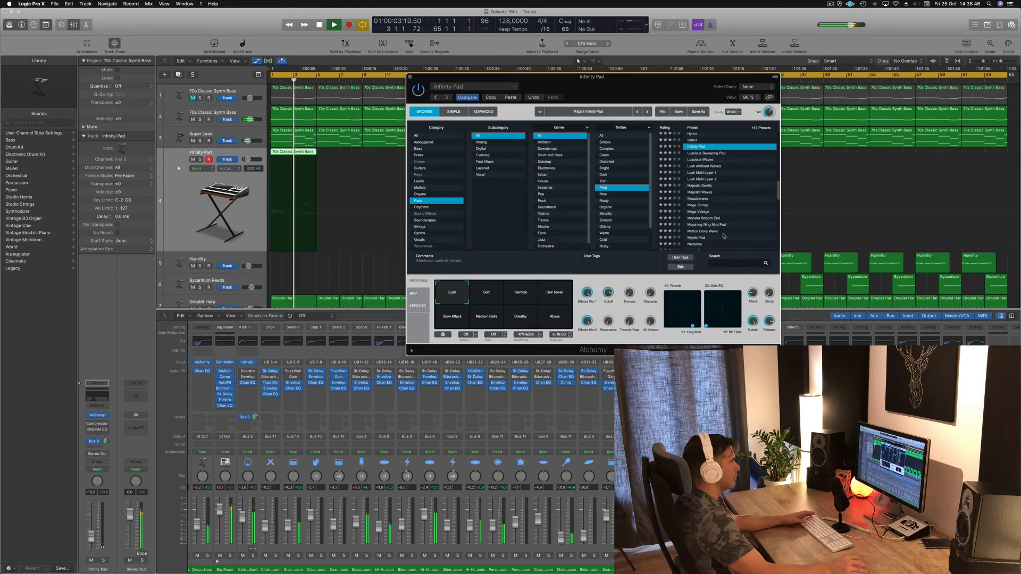
left_click(707, 198)
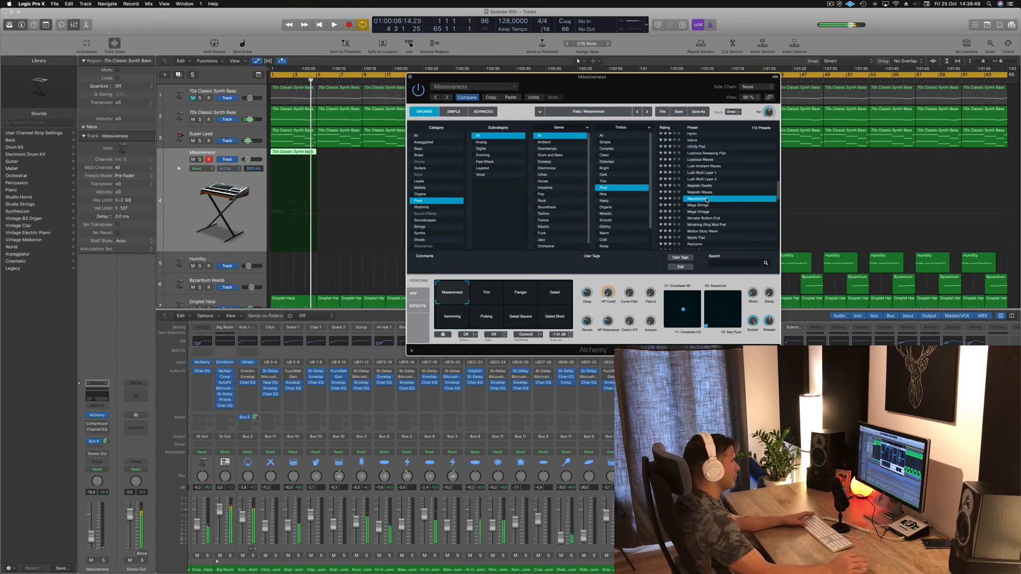
left_click(705, 205)
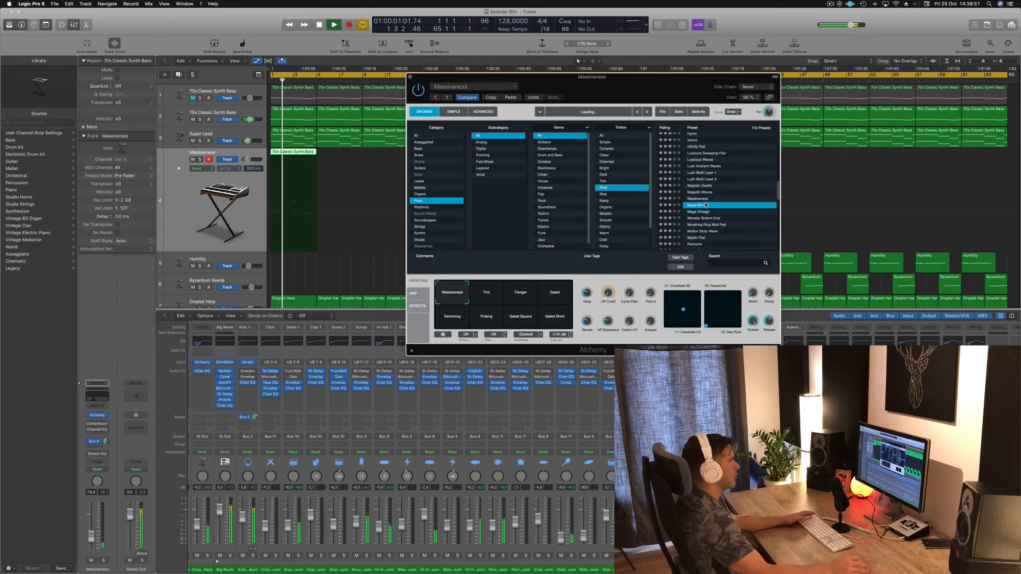
scroll(726, 197, "down", 2)
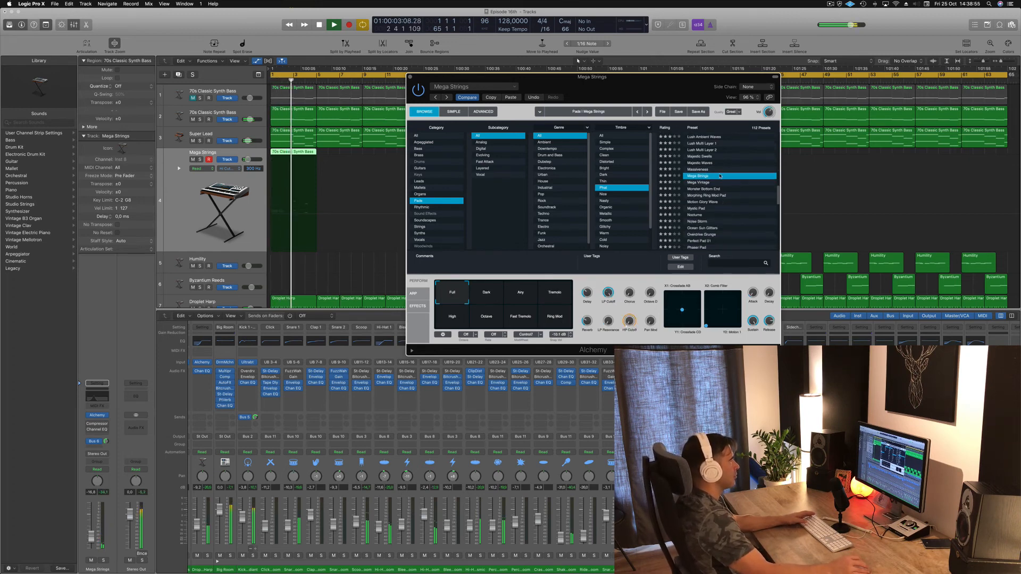
key("space")
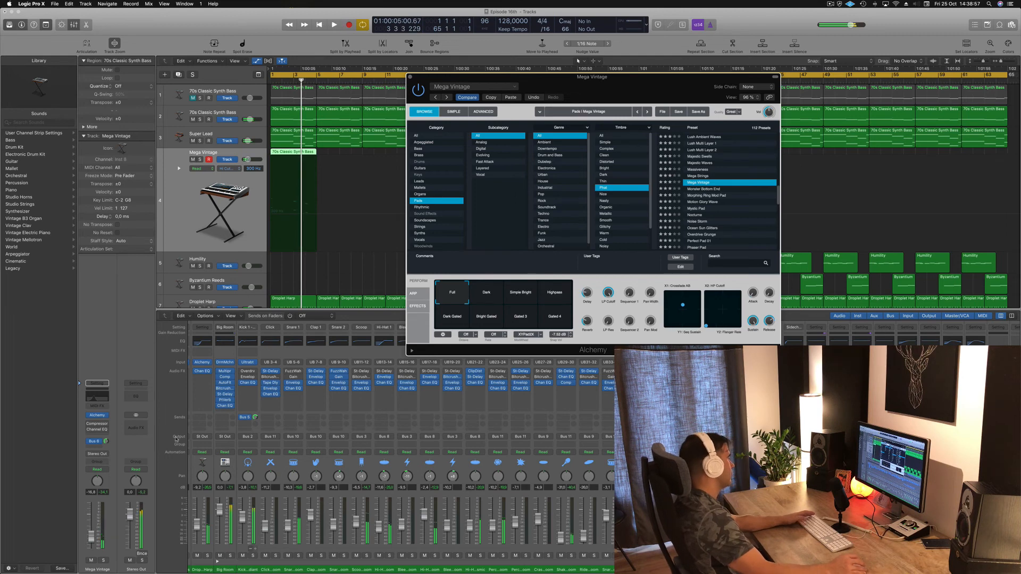
- Raise the pad track's volume to -13.4 dB and load the Noise Storm preset in Alchemy for playback
left_click_drag(94, 547, 93, 538)
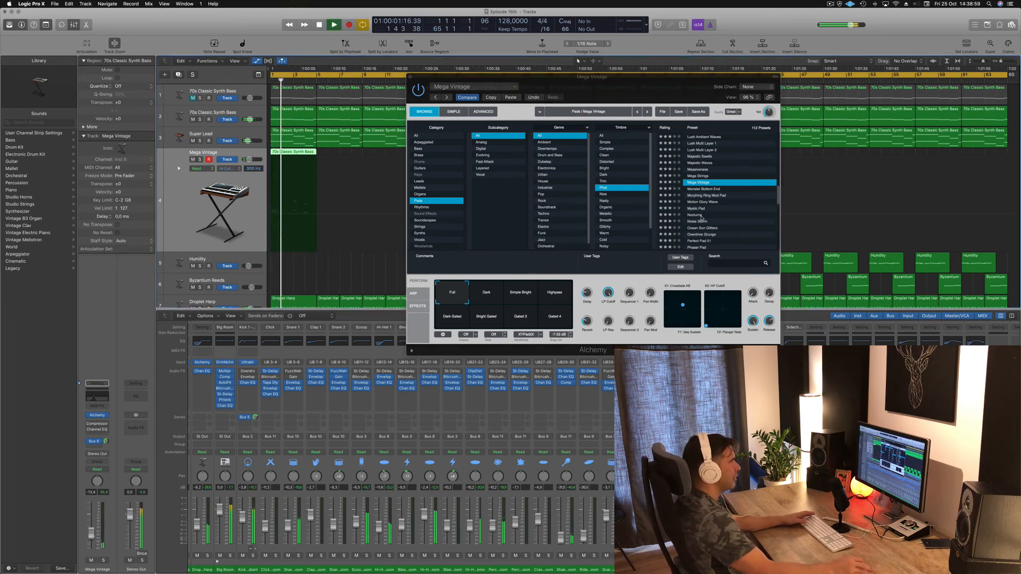
left_click(702, 221)
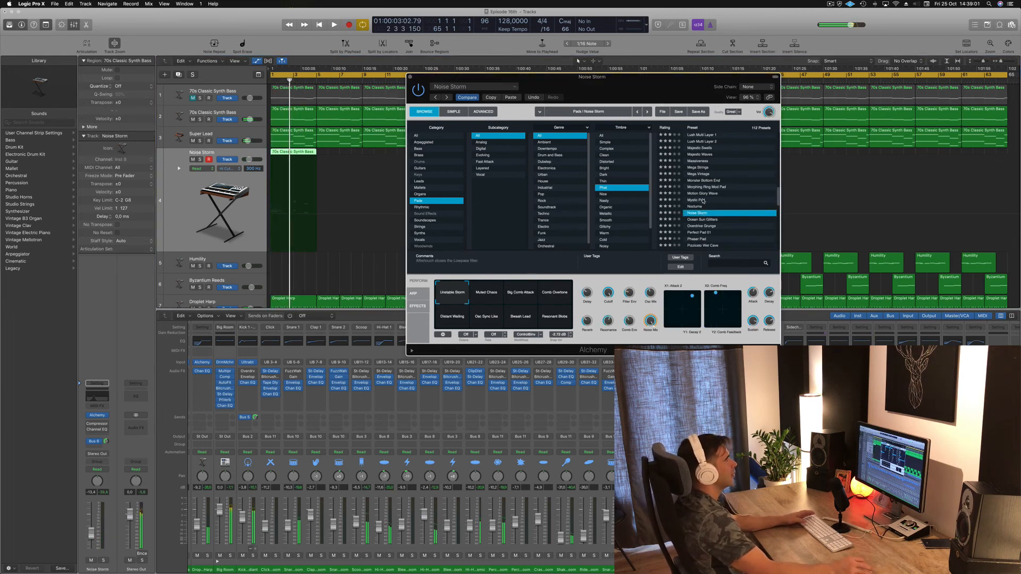
key("space")
scroll(732, 208, "down", 2)
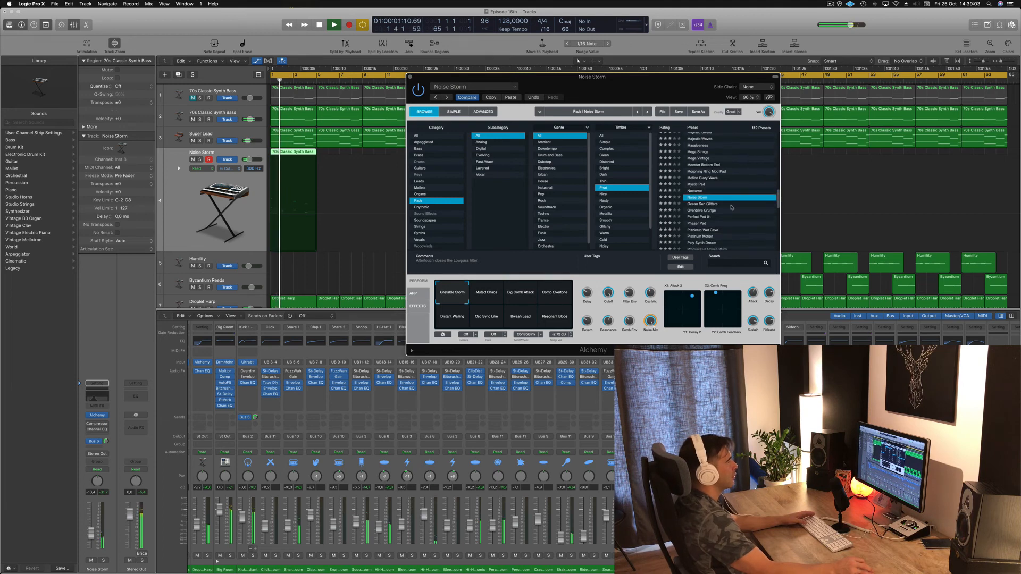
- Audition the Phaser Pad, Rich String Pad and Slow Departure pad presets in Alchemy with playback
left_click(691, 223)
key("space")
key("space")
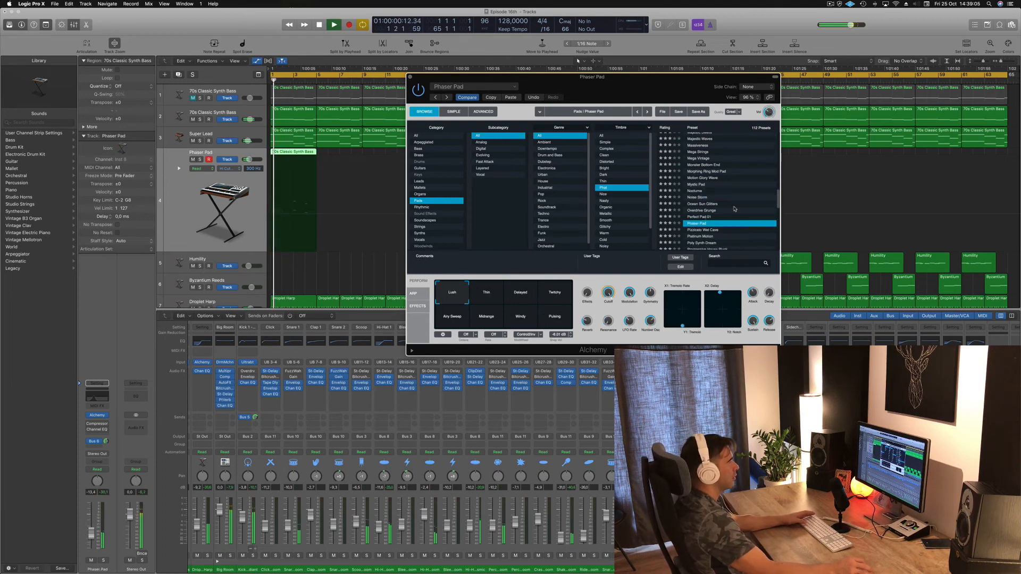
scroll(732, 211, "down", 6)
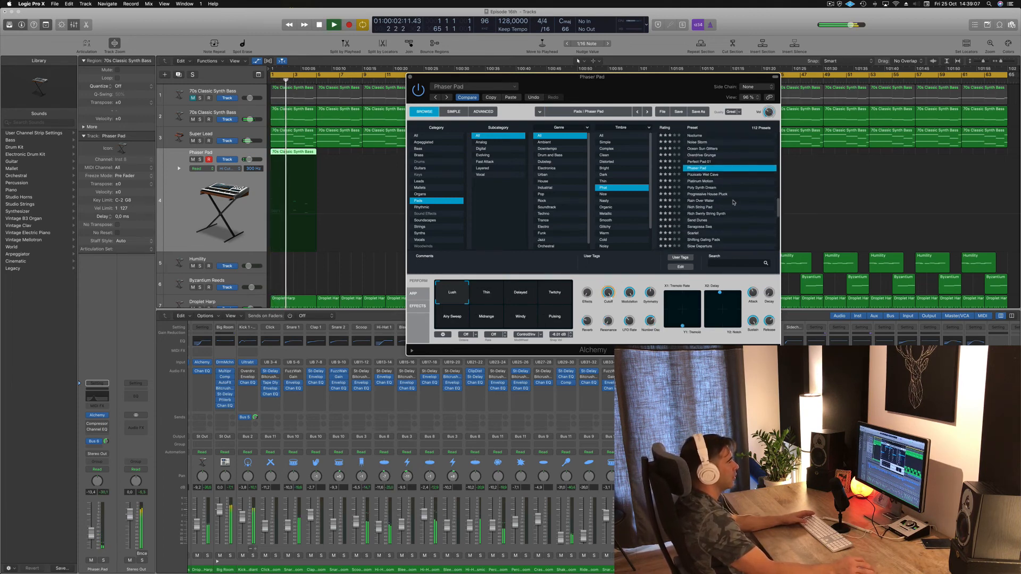
left_click(726, 207)
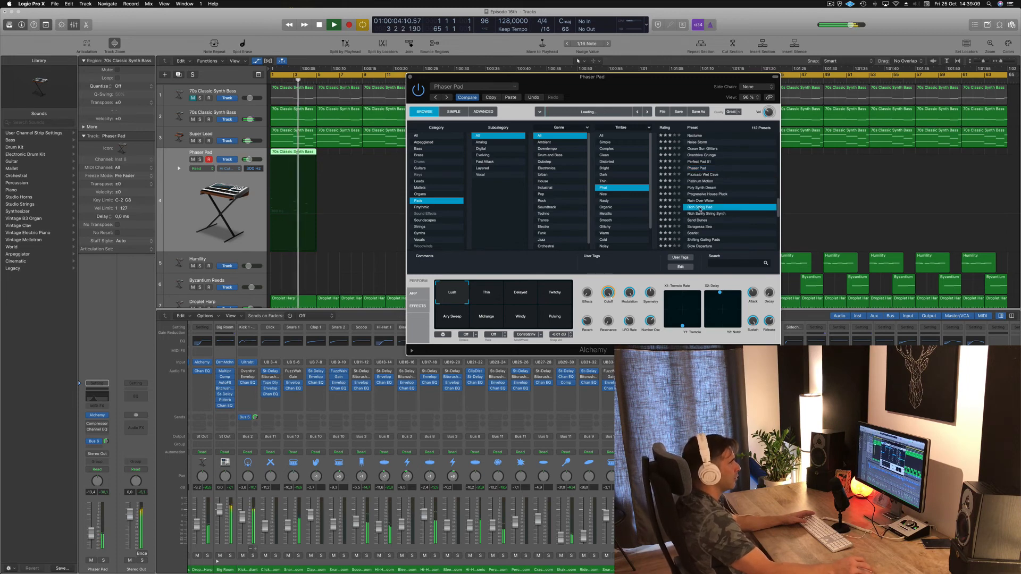
scroll(739, 206, "down", 3)
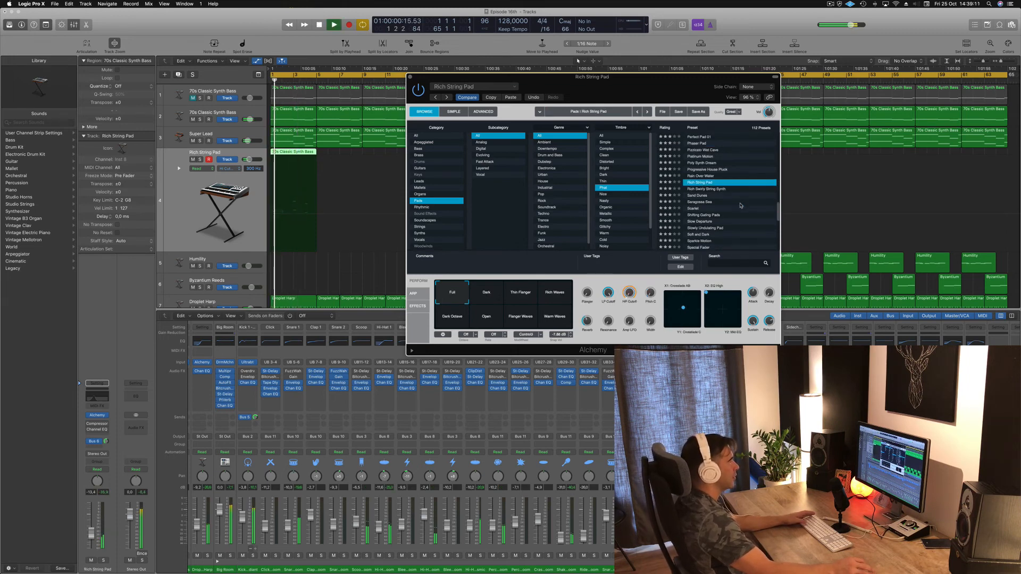
left_click(701, 220)
scroll(736, 205, "down", 3)
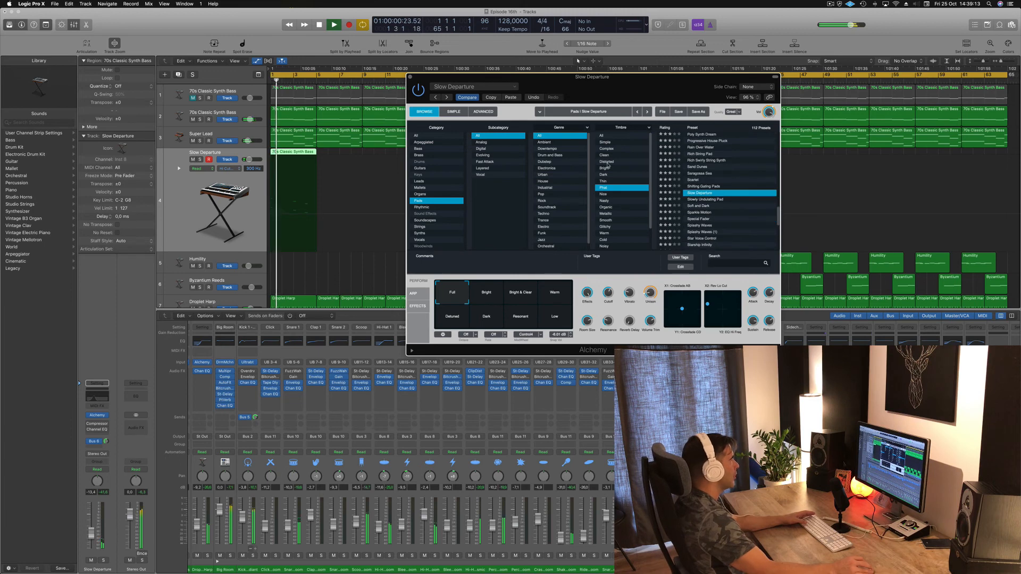
- Filter the Alchemy presets to Mallets with all timbres, and audition Nighttime Bells and Morphing Toy Bell
left_click(420, 188)
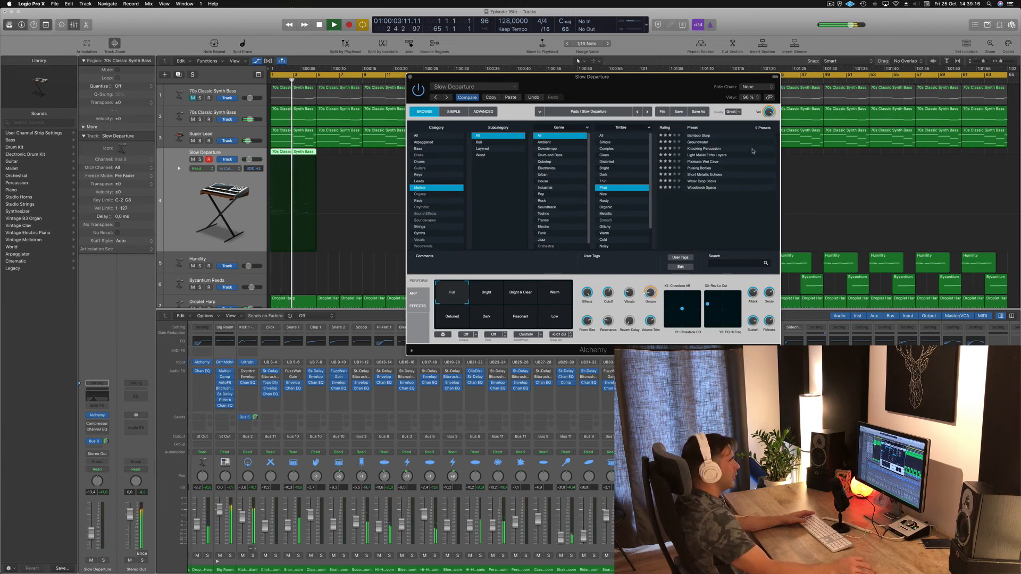
left_click(603, 136)
scroll(698, 186, "down", 10)
left_click(698, 155)
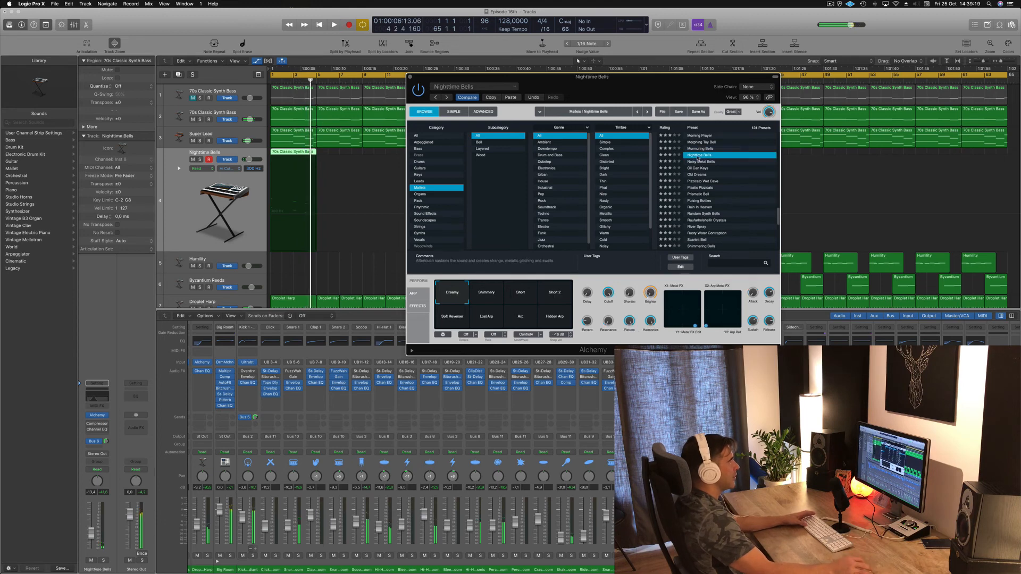
left_click(703, 142)
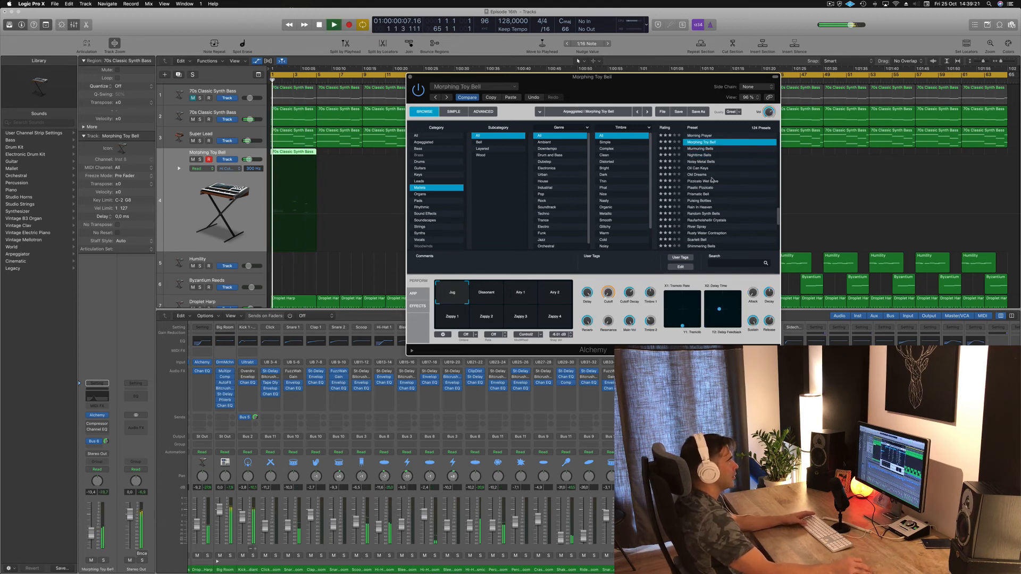
- Audition the Small Metal Box and Spacetime Keys presets, lowering the track's volume to -24.0 dB
scroll(726, 200, "down", 4)
left_click(743, 197)
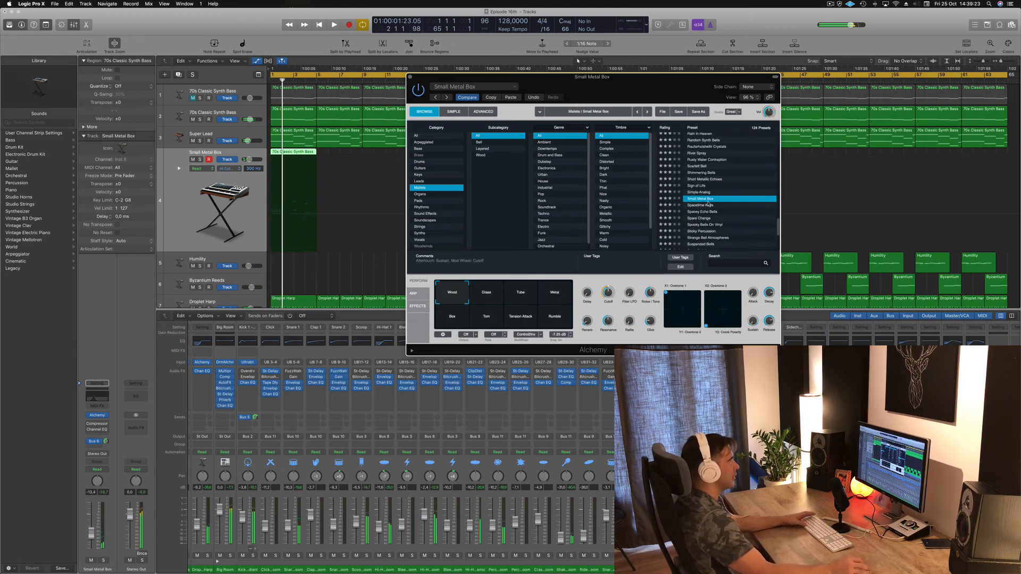
scroll(740, 194, "down", 2)
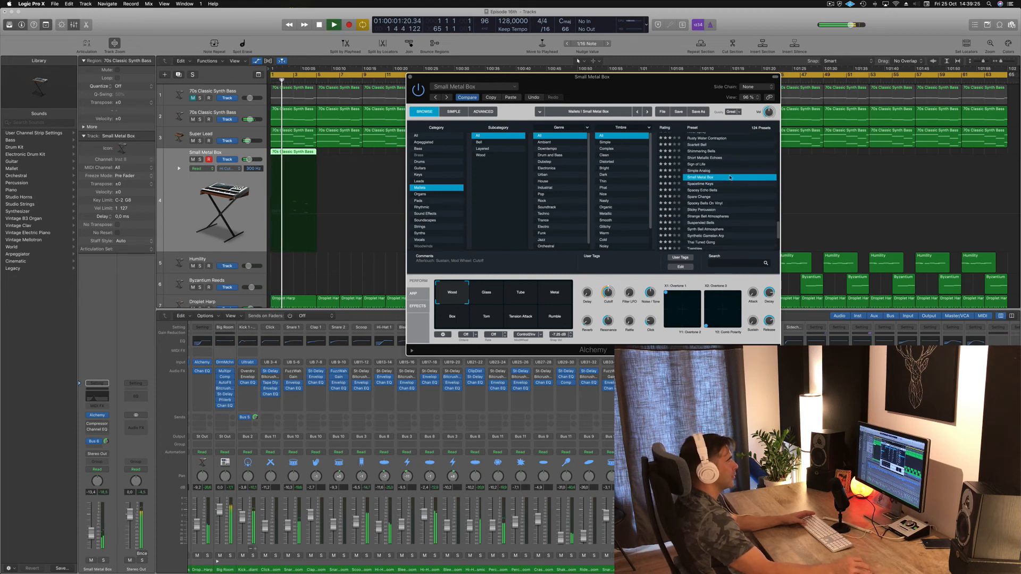
left_click(701, 184)
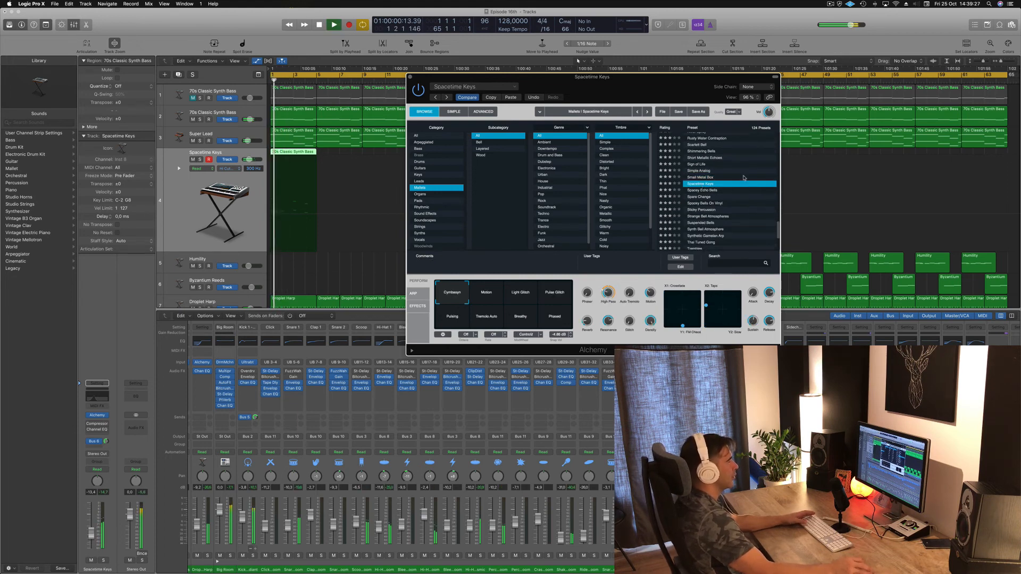
scroll(744, 178, "down", 2)
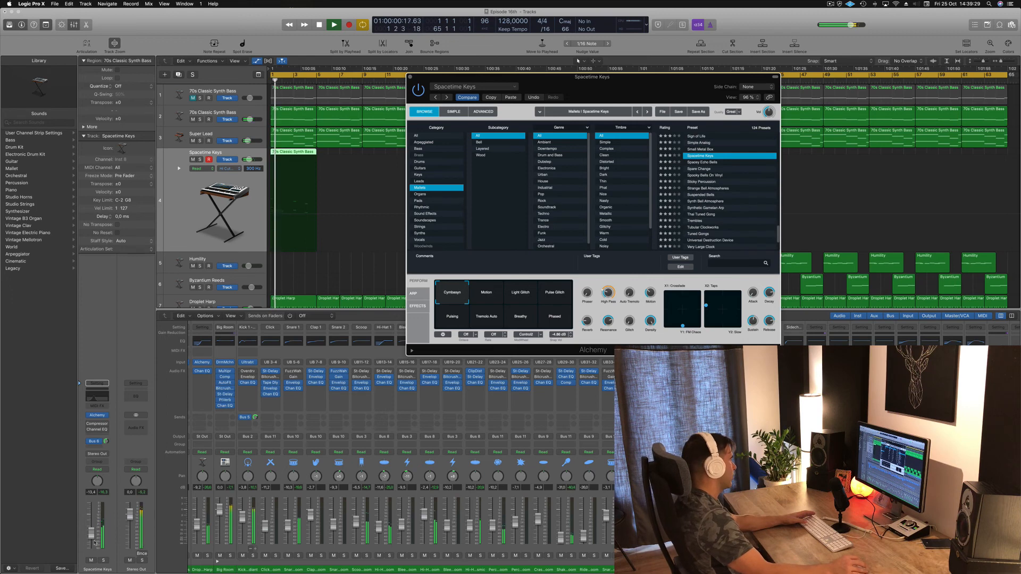
left_click_drag(92, 538, 92, 542)
key("space")
key("space")
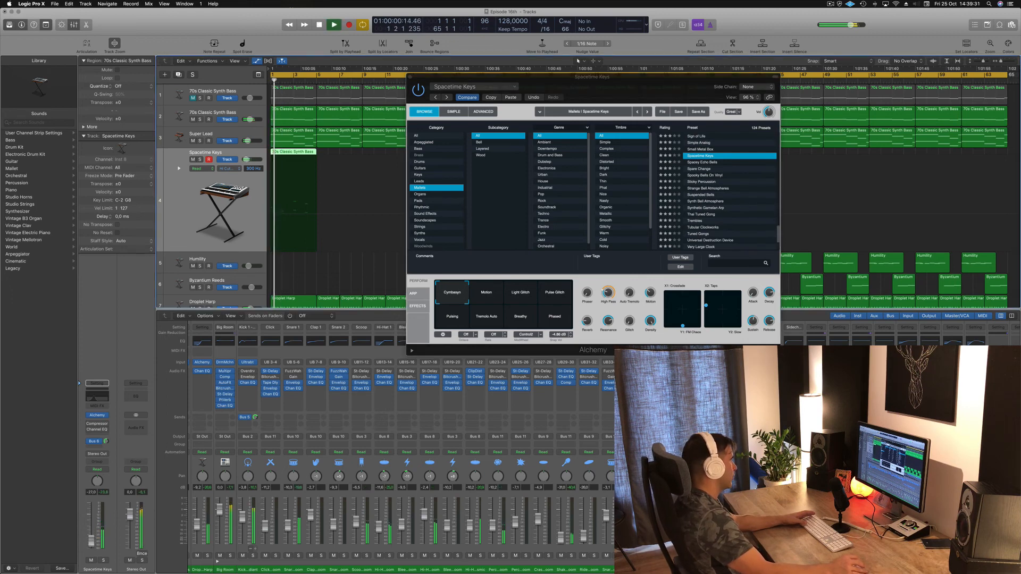
key("space")
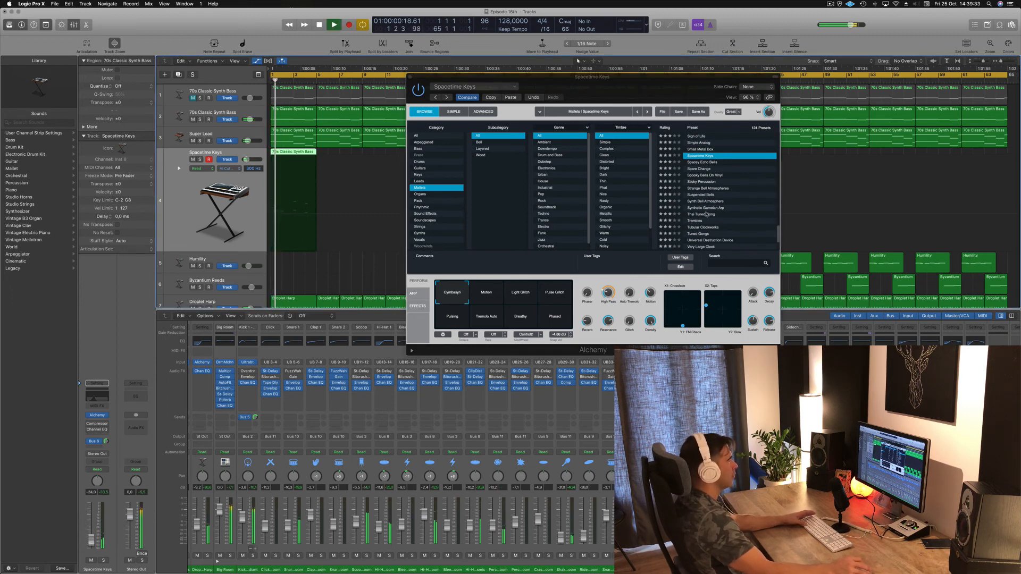
- Audition the Thai Tuned Gong and Tubular Clockworks presets, raising the track's volume to -18.5 dB
left_click(707, 214)
key("space")
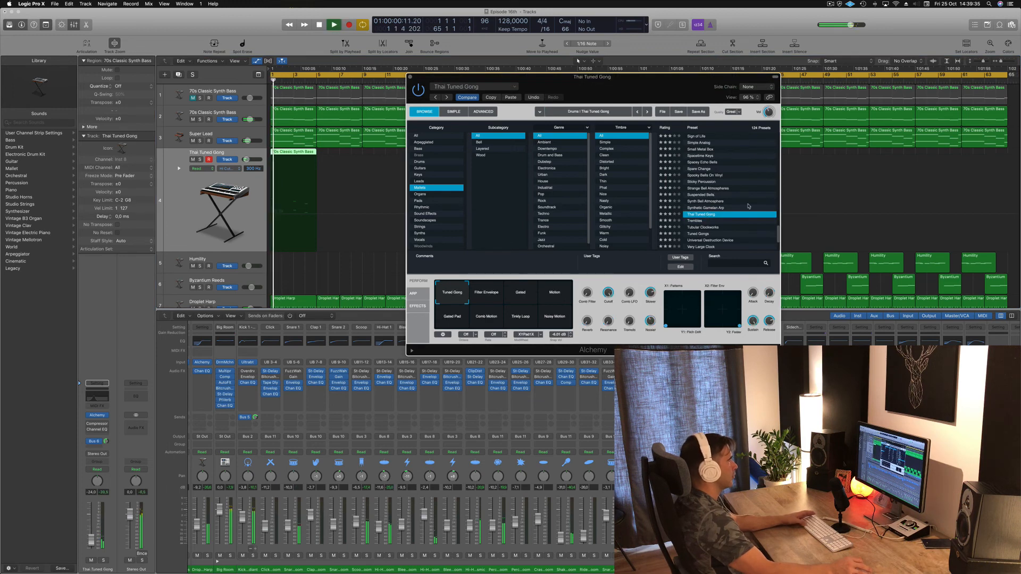
scroll(728, 207, "down", 2)
left_click(708, 203)
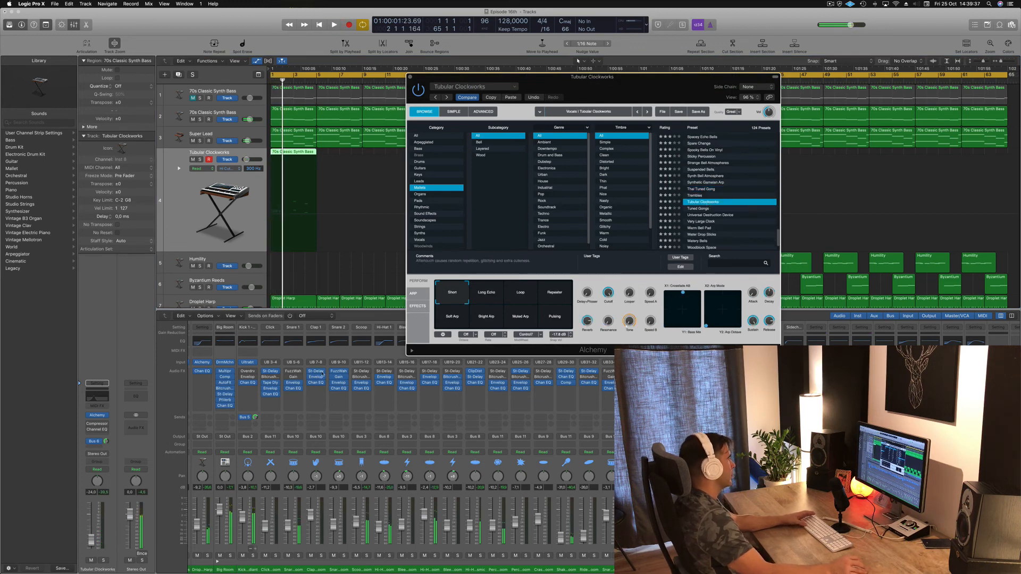
left_click_drag(91, 544, 92, 542)
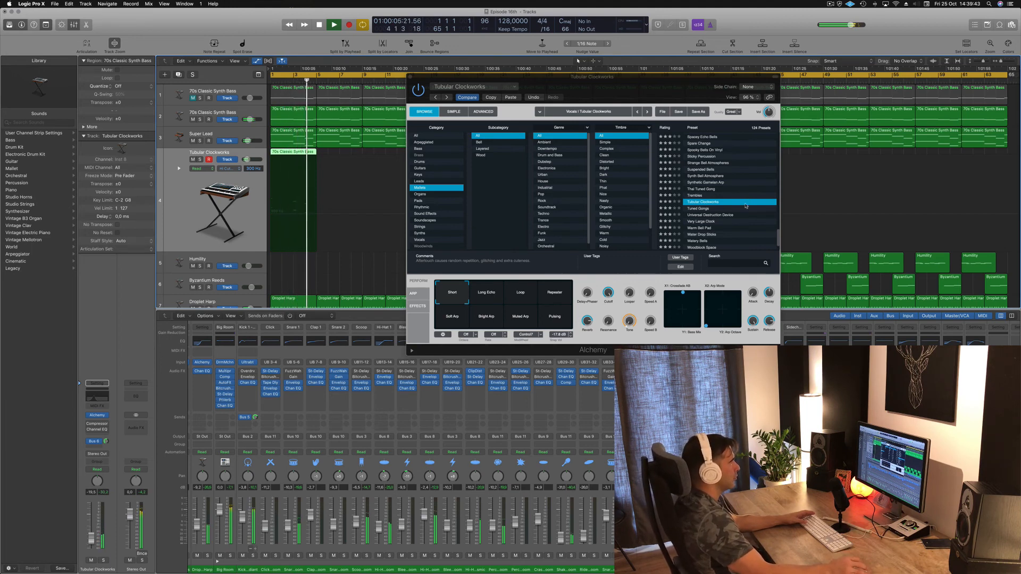
key("space")
key("space")
- Audition the Universal Destruction Device, Water Drop Sticks, Warm Bell Pad and Wooden Keys presets
left_click(722, 216)
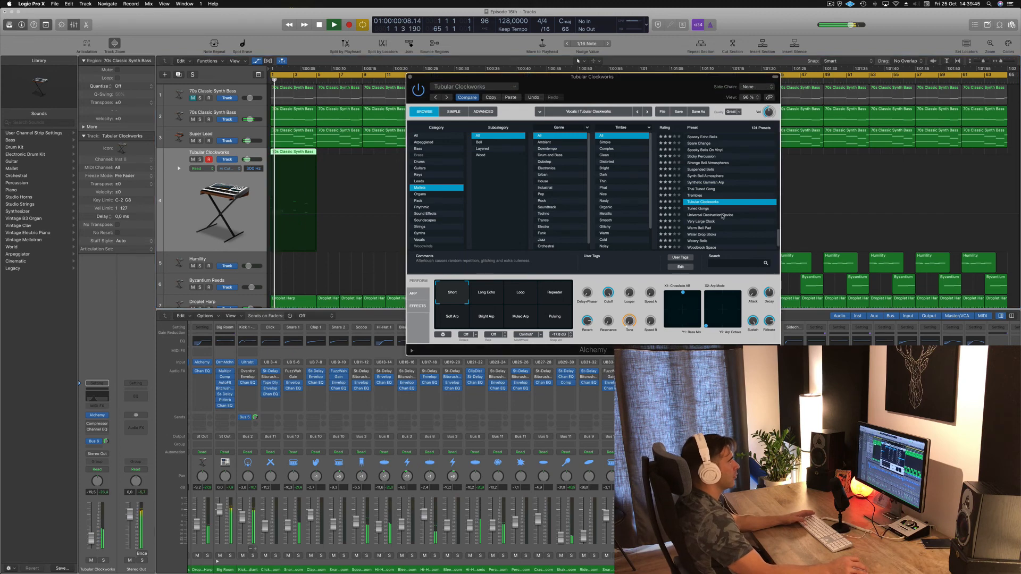
left_click(722, 215)
scroll(726, 211, "down", 1)
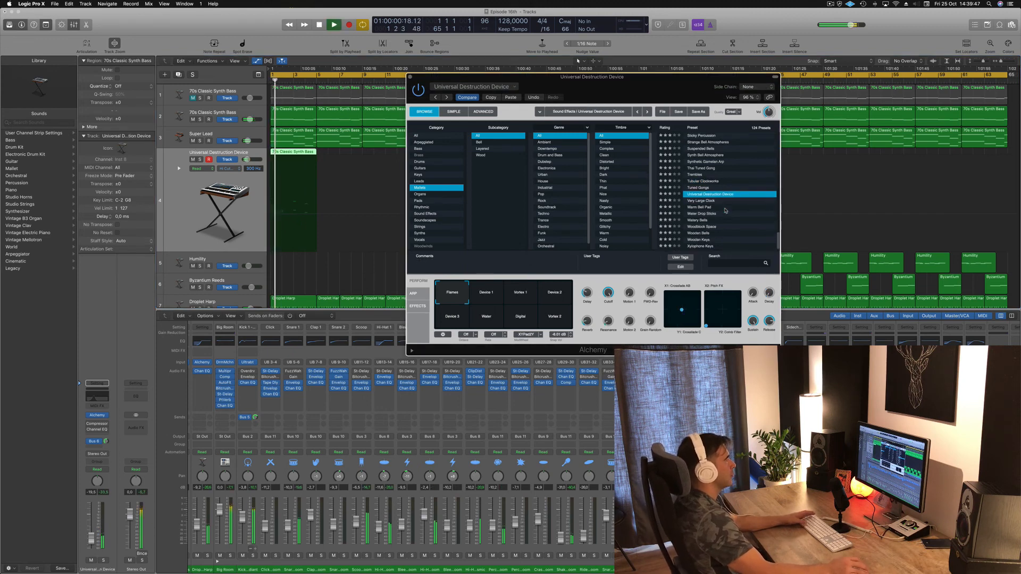
left_click(702, 214)
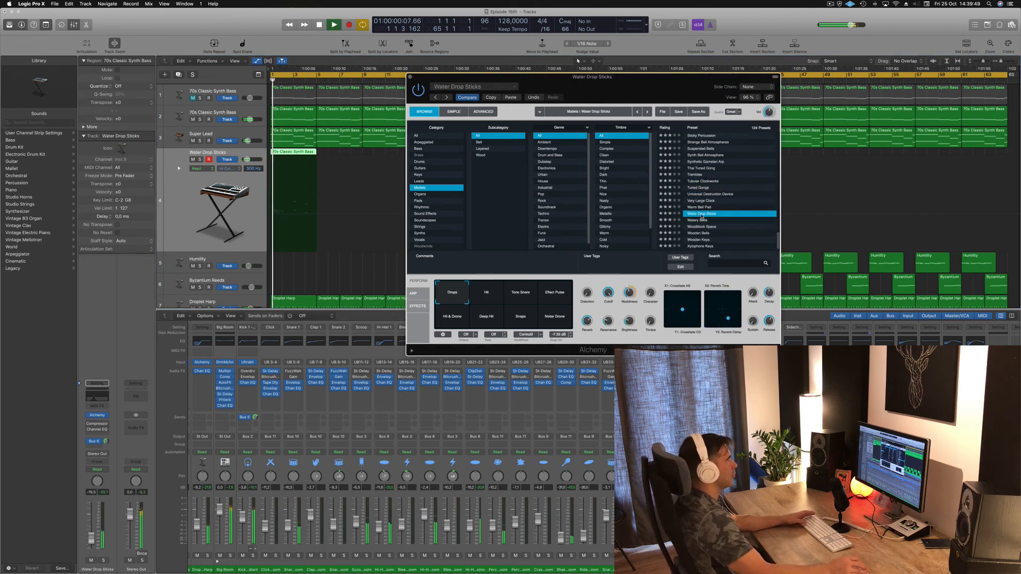
left_click(700, 207)
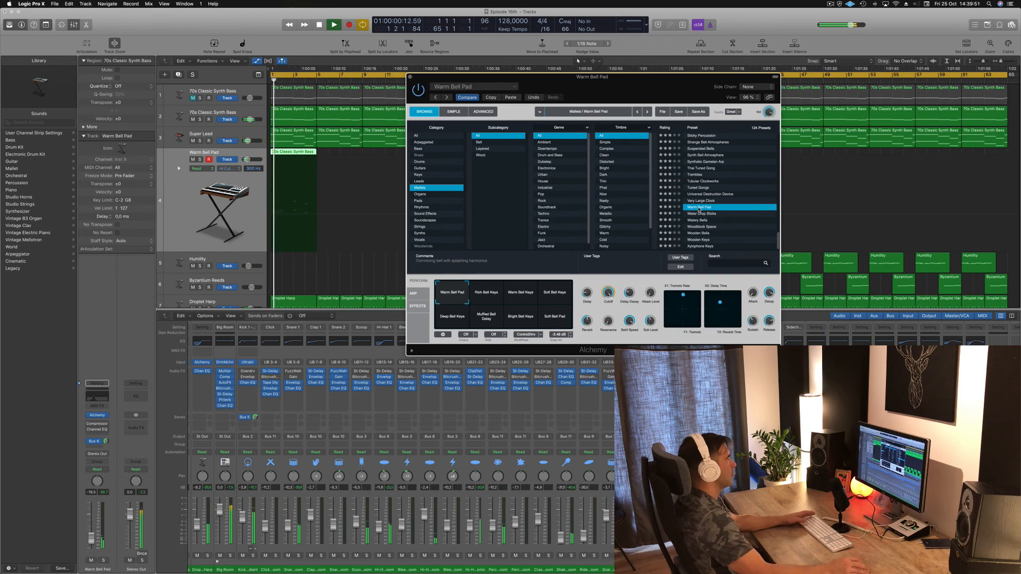
left_click(701, 240)
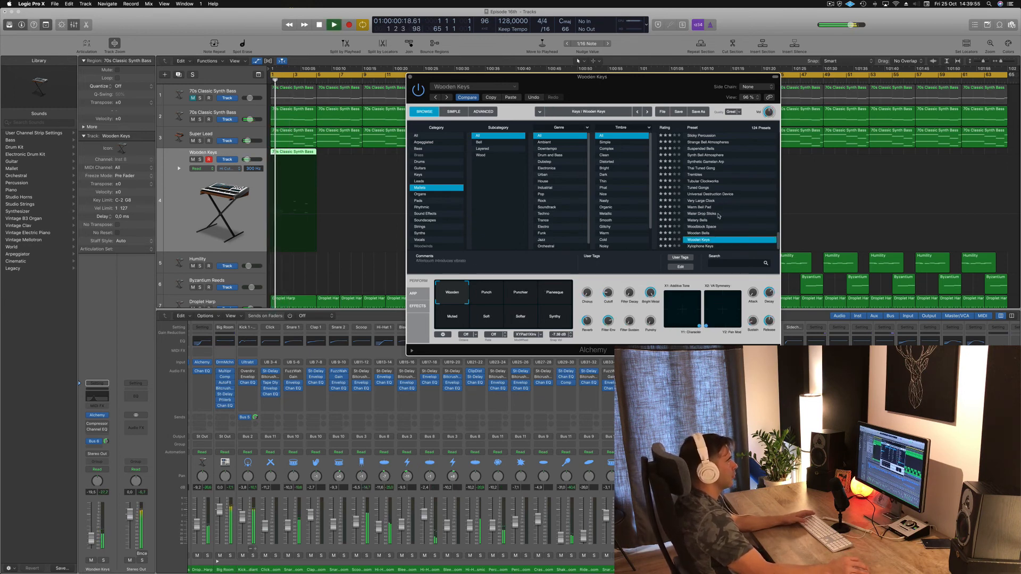
- Audition the 1980 Sweet Pad, 80s Analog Bells, Amphibian and Aqua Mallet presets
scroll(718, 215, "up", 20)
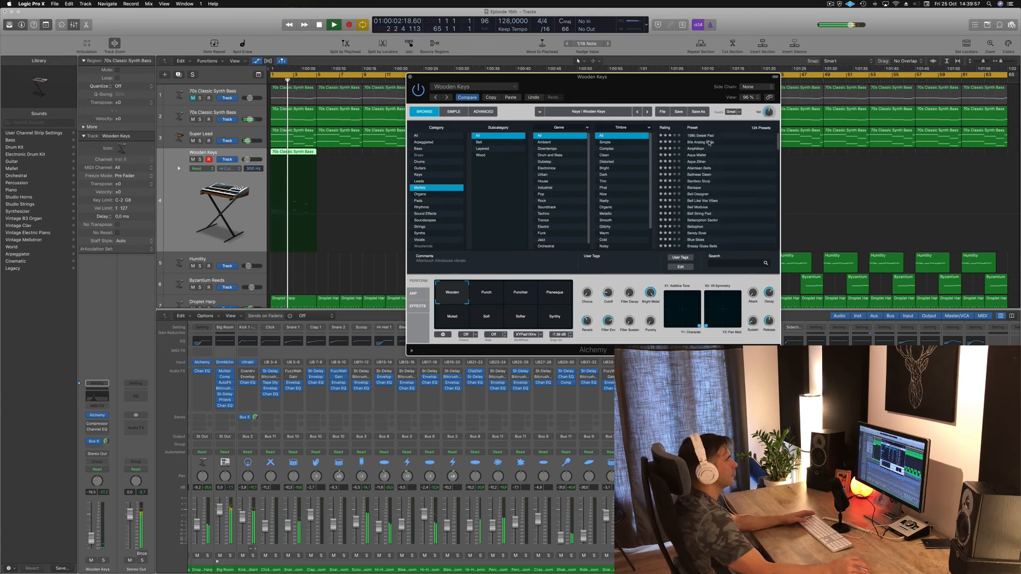
left_click(707, 136)
left_click(704, 142)
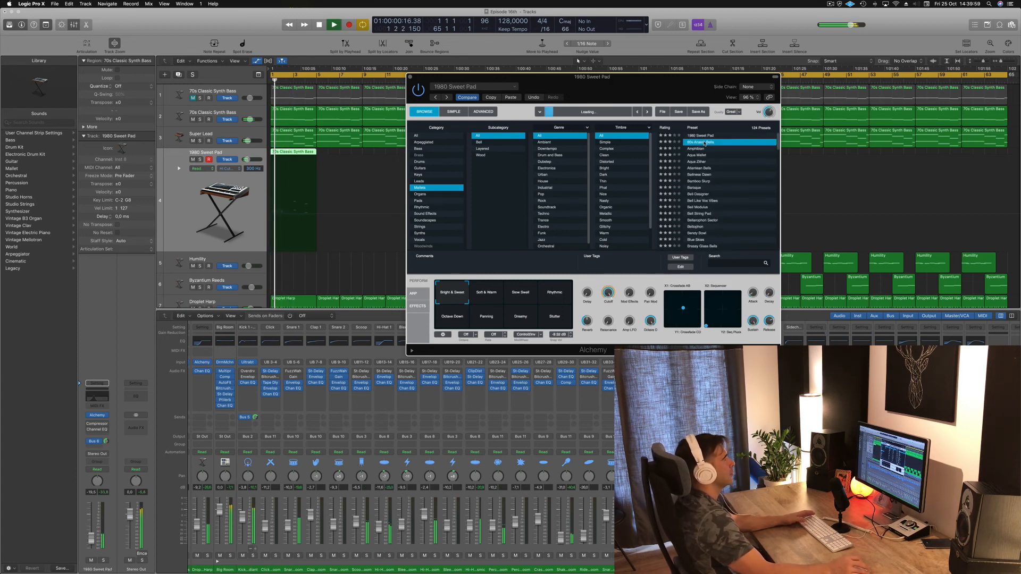
left_click(692, 149)
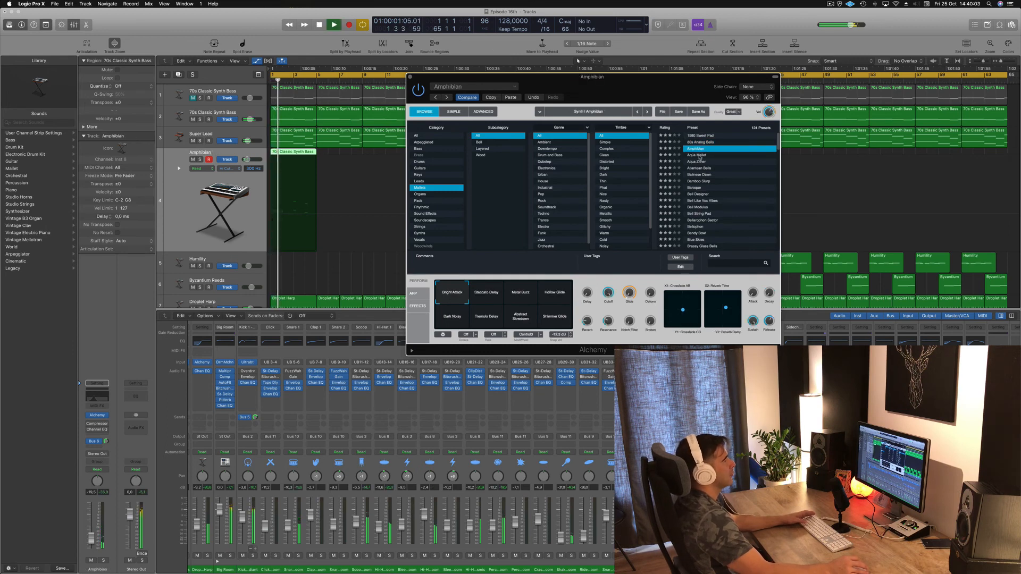
left_click(700, 156)
- Load the Aqua Zither preset in Alchemy and audition its Soft performance snapshot
left_click(702, 162)
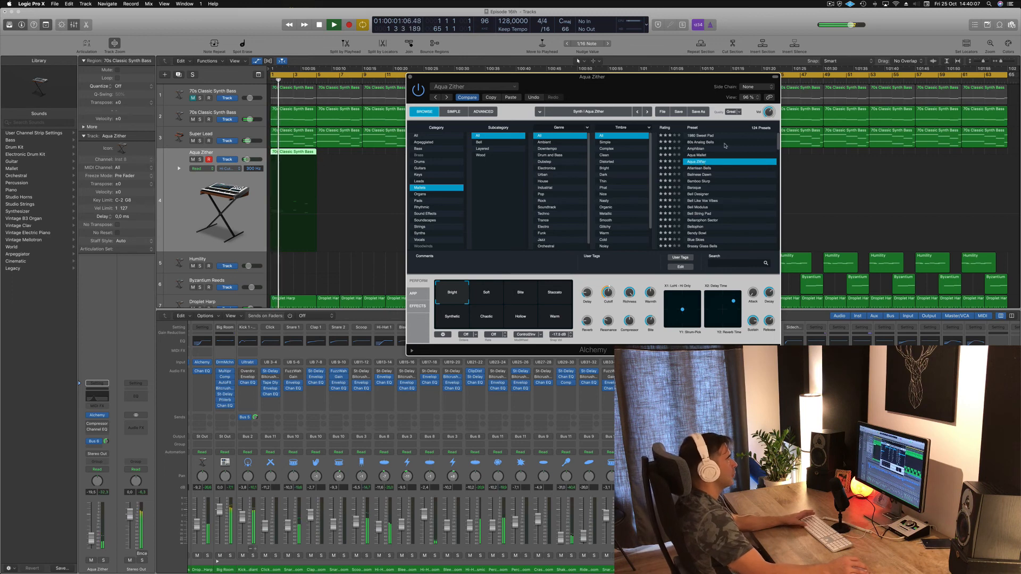
left_click_drag(430, 80, 514, 86)
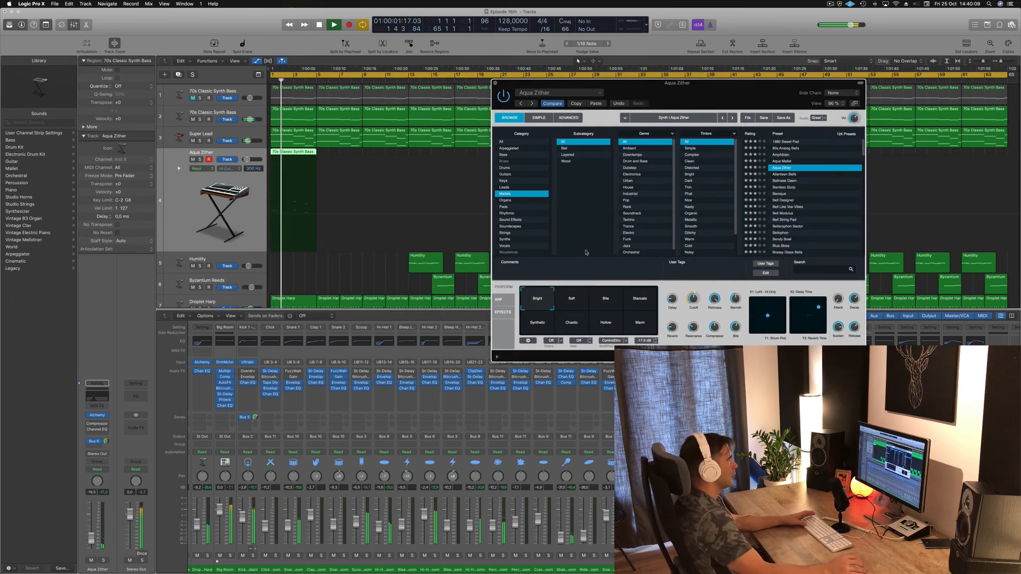
key("Return")
left_click(570, 302)
key("space")
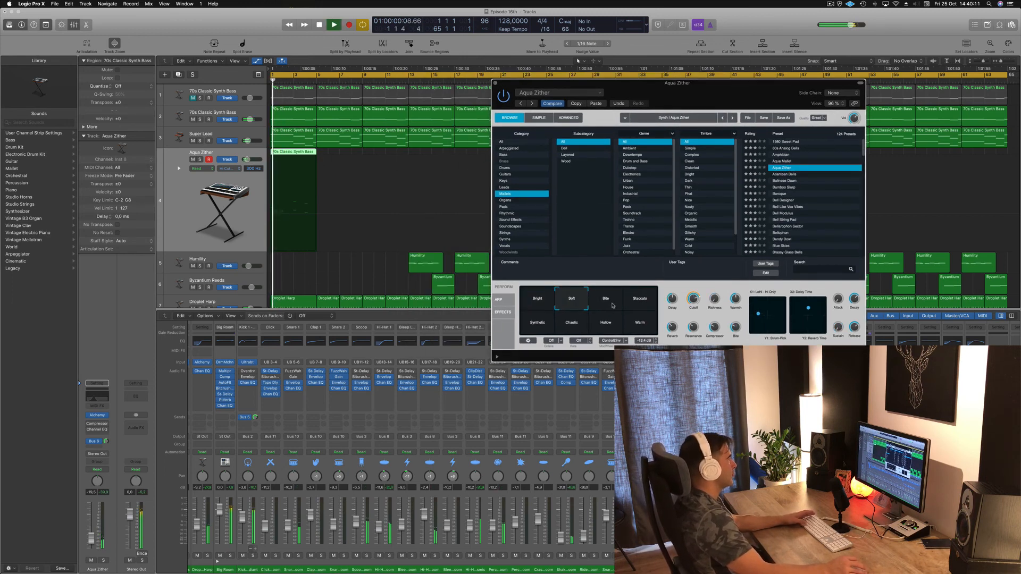
- Audition the Bite, Staccato and Synthetic snapshots of the Aqua Zither preset
left_click(611, 305)
left_click(643, 303)
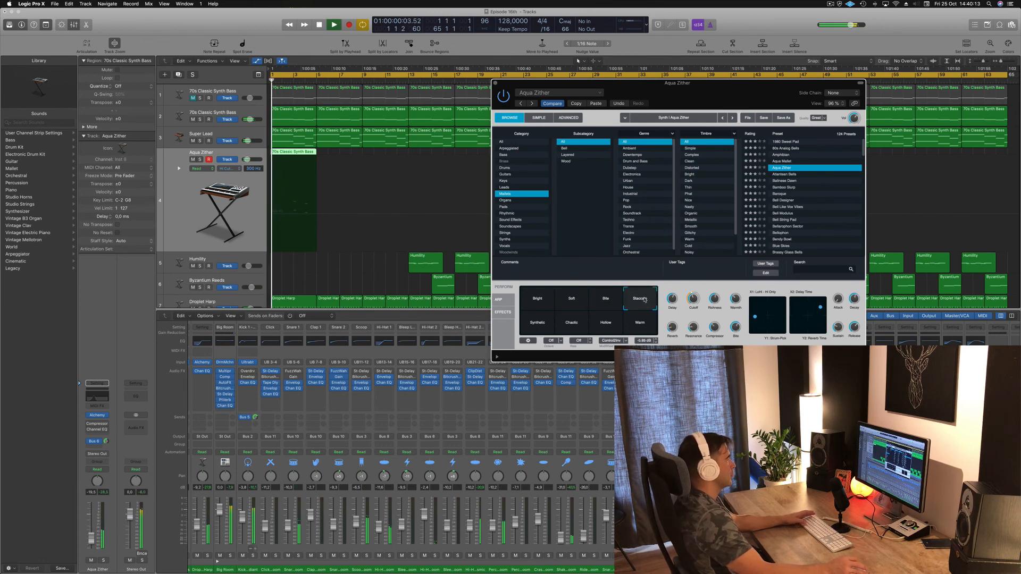
left_click(615, 299)
left_click(545, 326)
key("space")
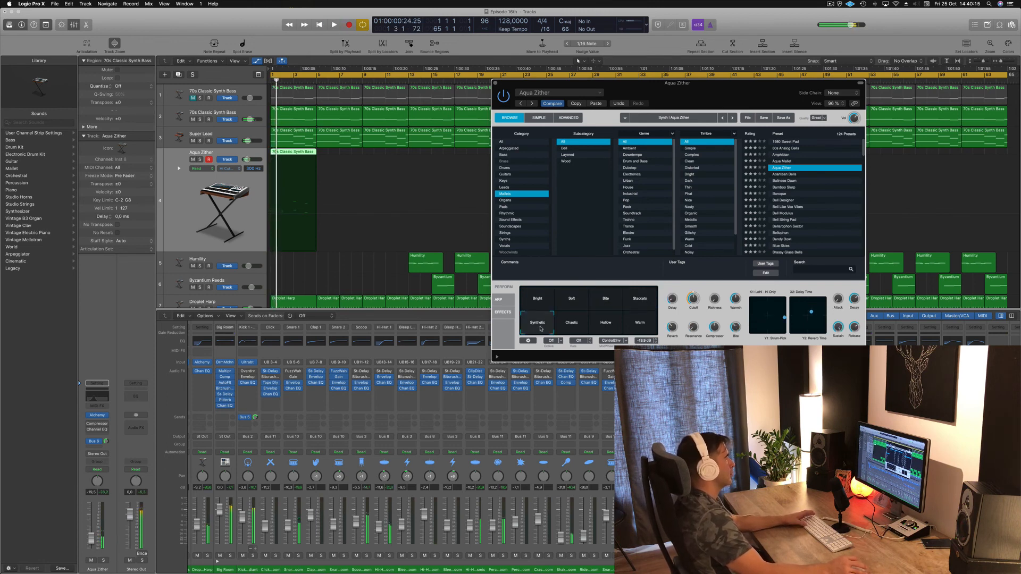
- Audition the Chaotic, Hollow and Warm snapshots of the Aqua Zither preset with playback
left_click(577, 324)
key("space")
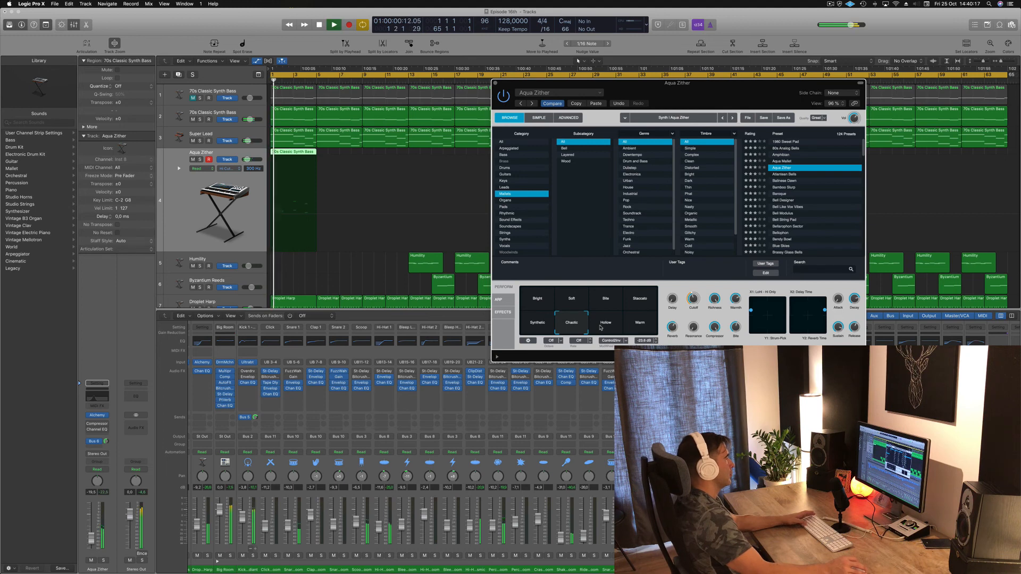
left_click(603, 325)
key("space")
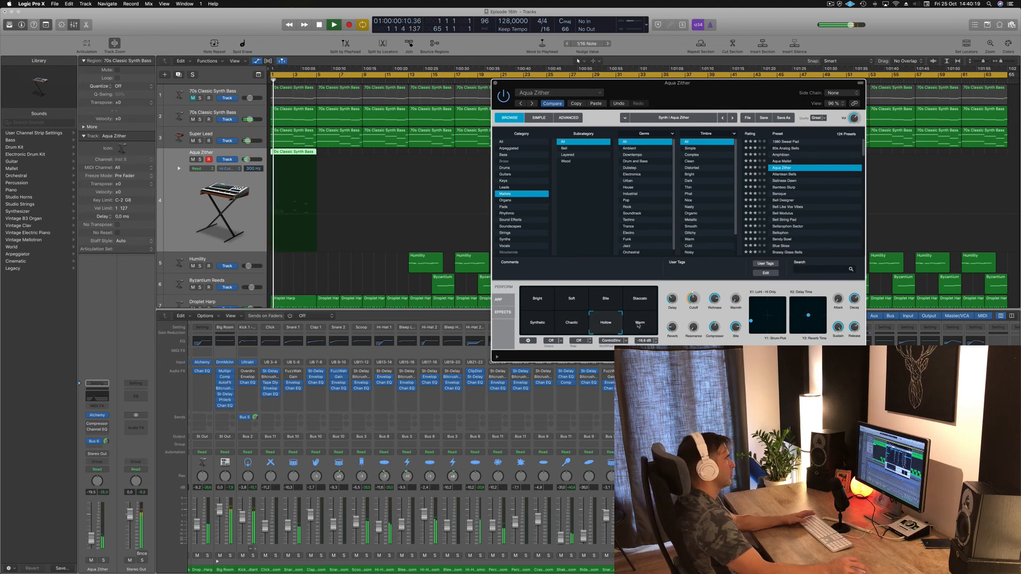
left_click(639, 326)
key("space")
- Choose the Chaotic snapshot, raise the Aqua Zither track's volume to -17.3 dB, and close the Alchemy window
left_click(571, 325)
key("space")
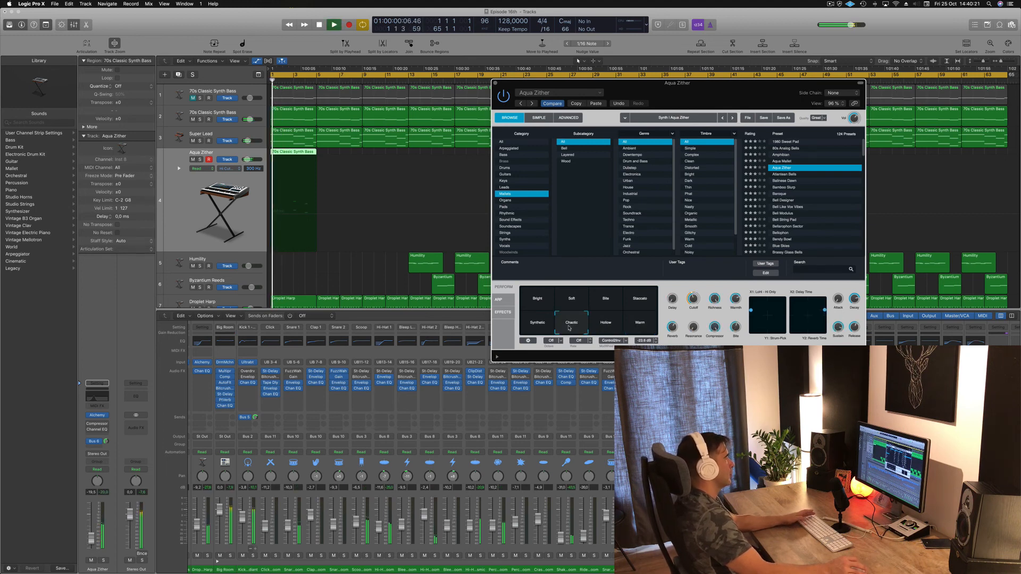
left_click_drag(92, 540, 92, 539)
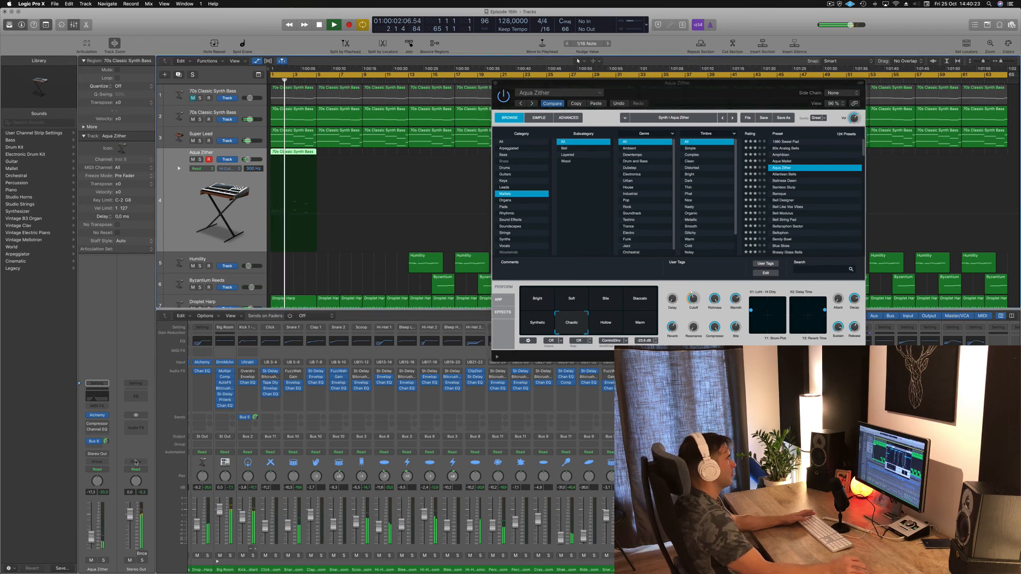
left_click(496, 83)
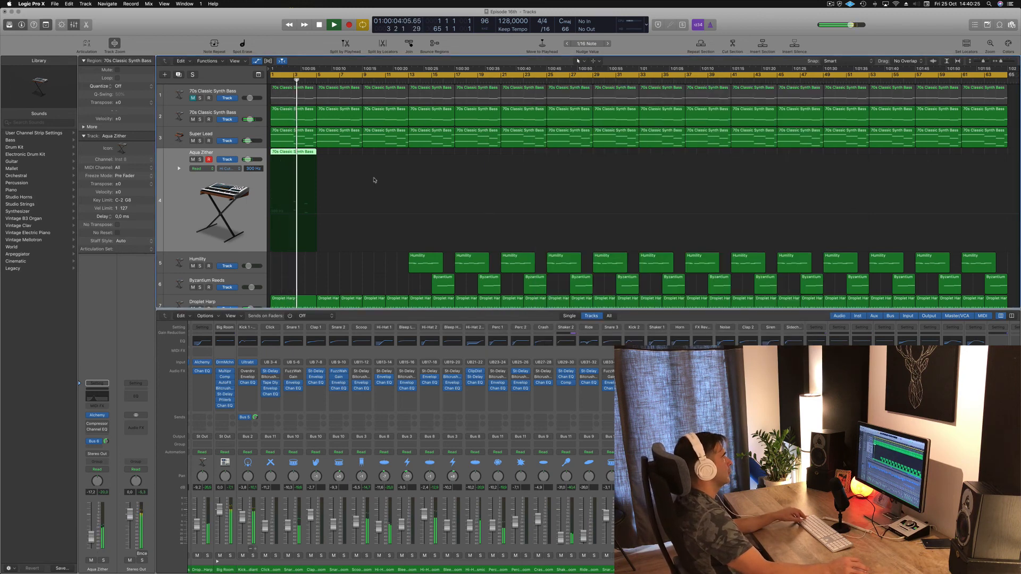
- Copy the Aqua Zither region end to end so that four regions fill bars 1 to 16
left_click_drag(282, 155, 381, 155)
left_click(291, 154, "shift")
key("super+Up")
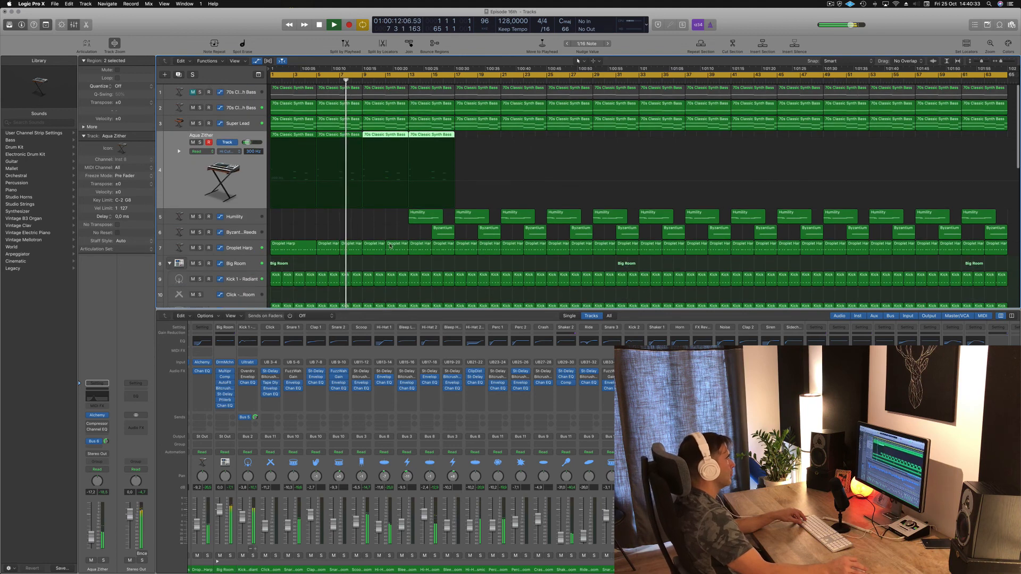
- Delete the first Byzantium Reeds region, at bar 15
left_click(440, 233)
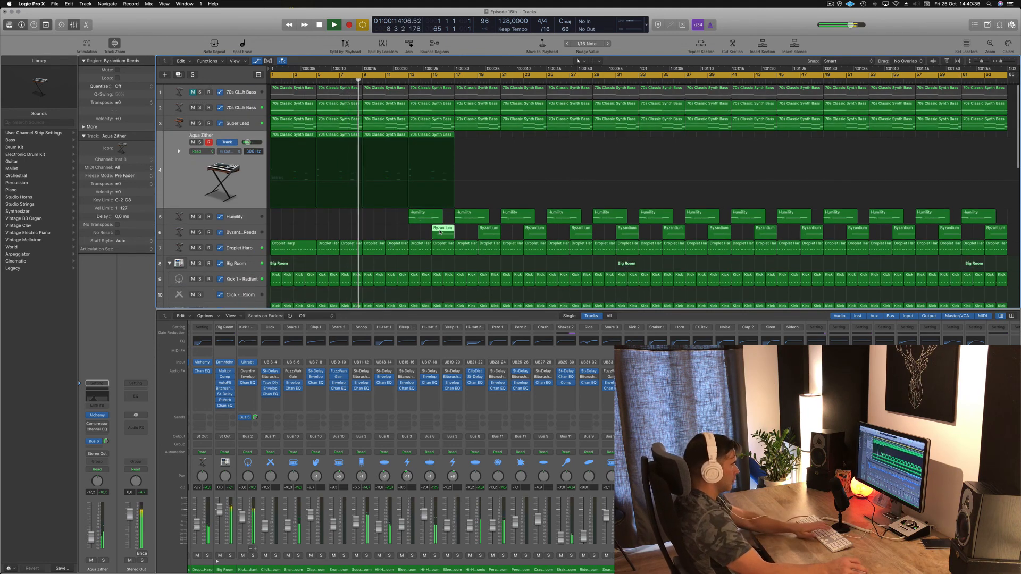
key("Delete")
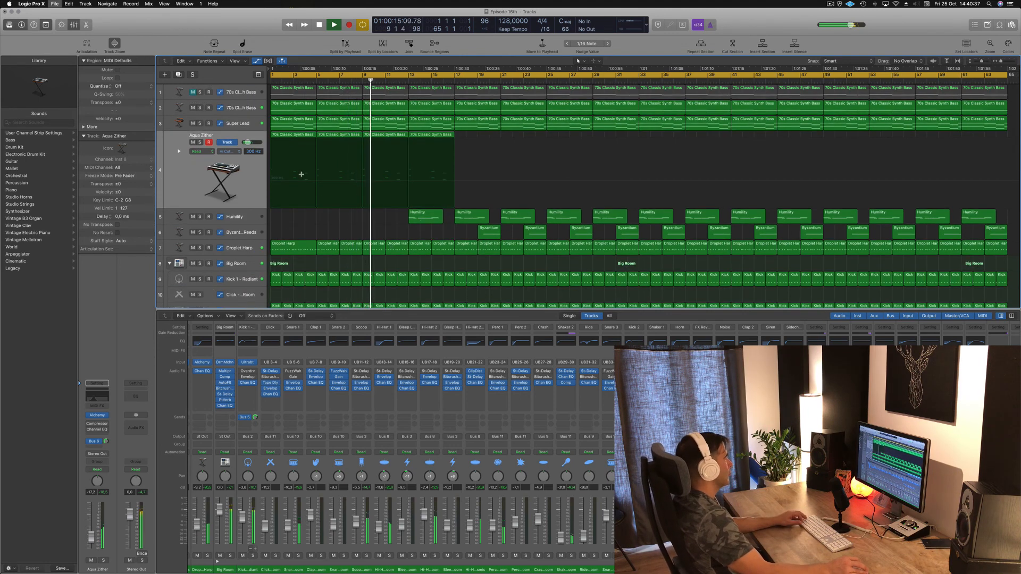
- Reshape the cutoff automation on the second 70s Classic Synth Bass track so it drops sharply right after the peaks at bars 9 and 13
left_click(241, 108)
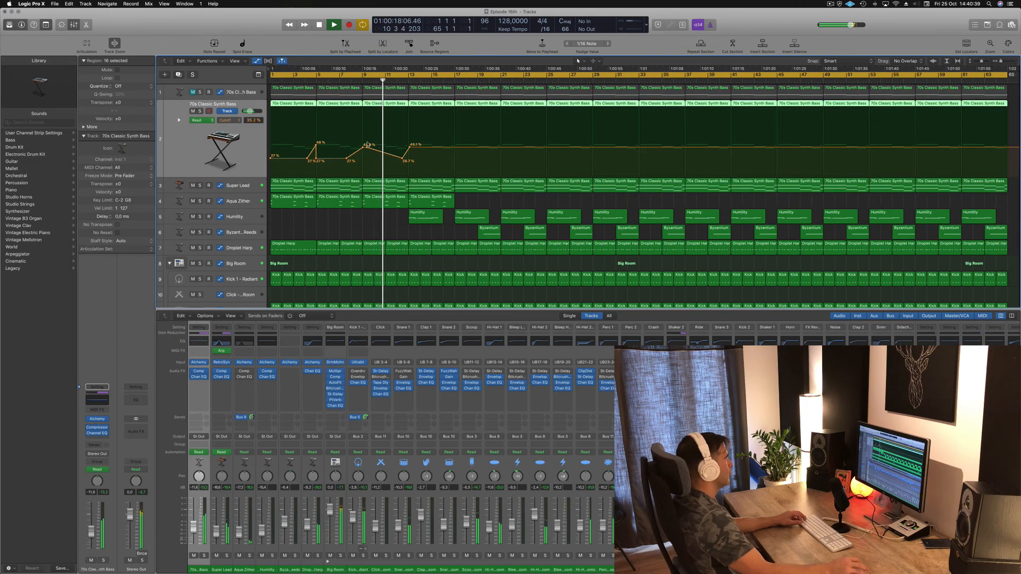
left_click_drag(366, 145, 409, 161)
left_click(411, 147)
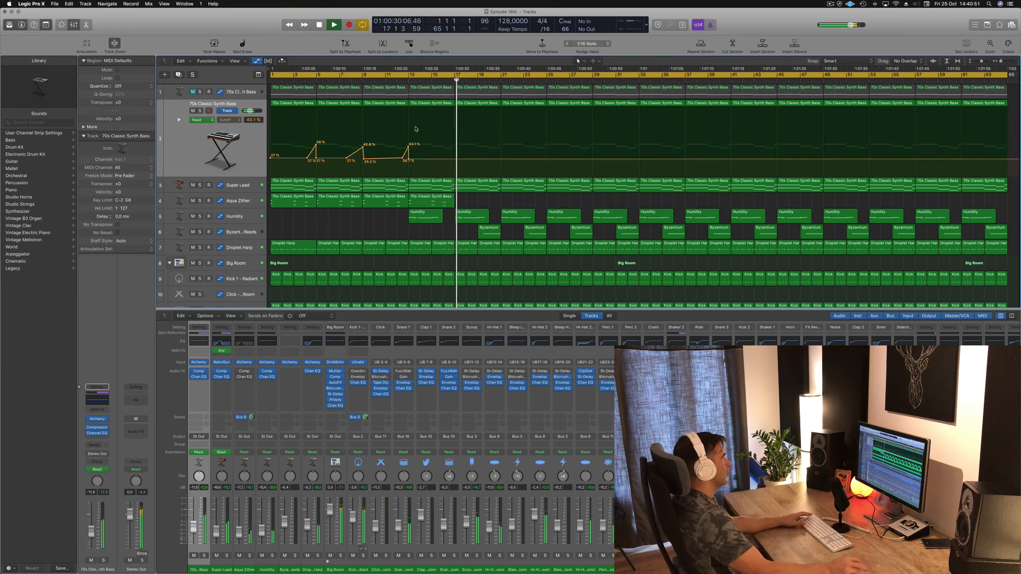
- Add a point at bar 17 to the Super Lead's filter automation, lower it to about 276 Hz, and hide the mixer
left_click(237, 185)
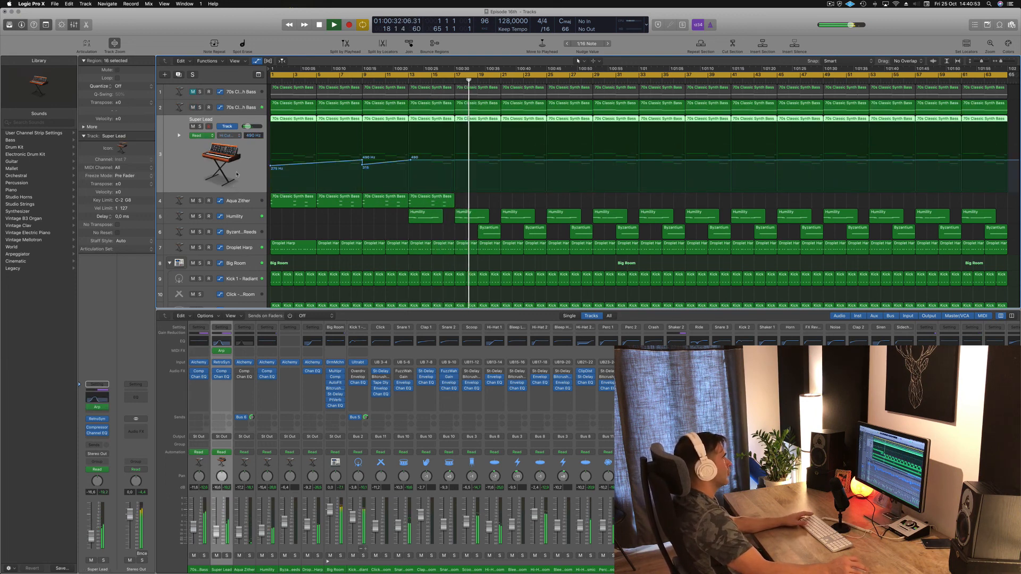
left_click(400, 80)
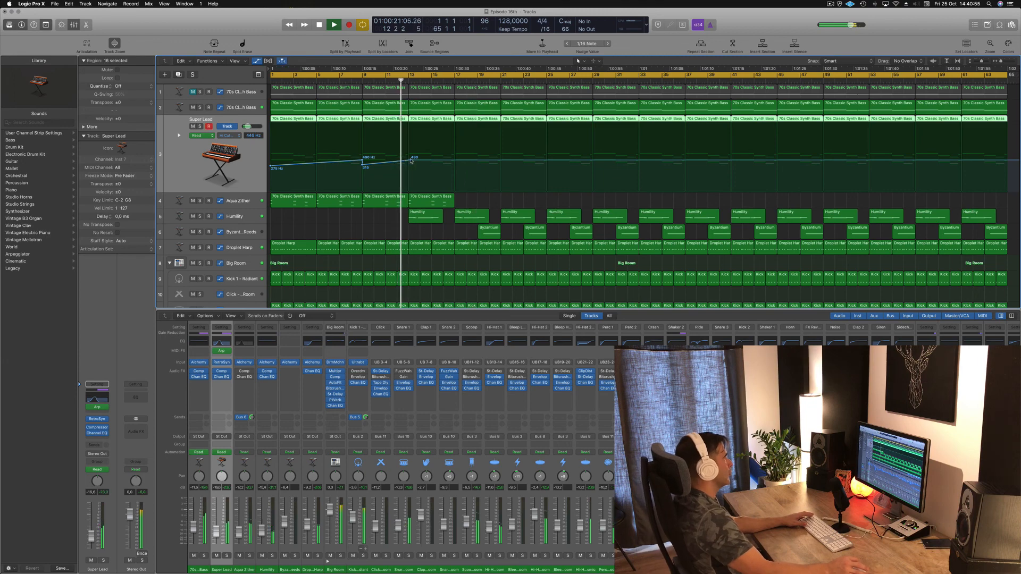
left_click(455, 160)
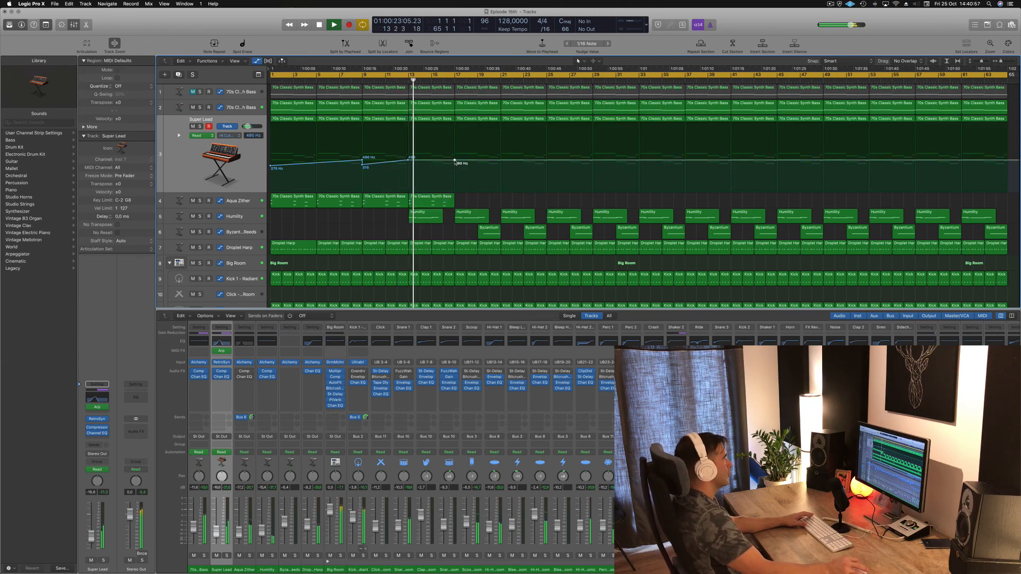
left_click_drag(455, 161, 454, 169)
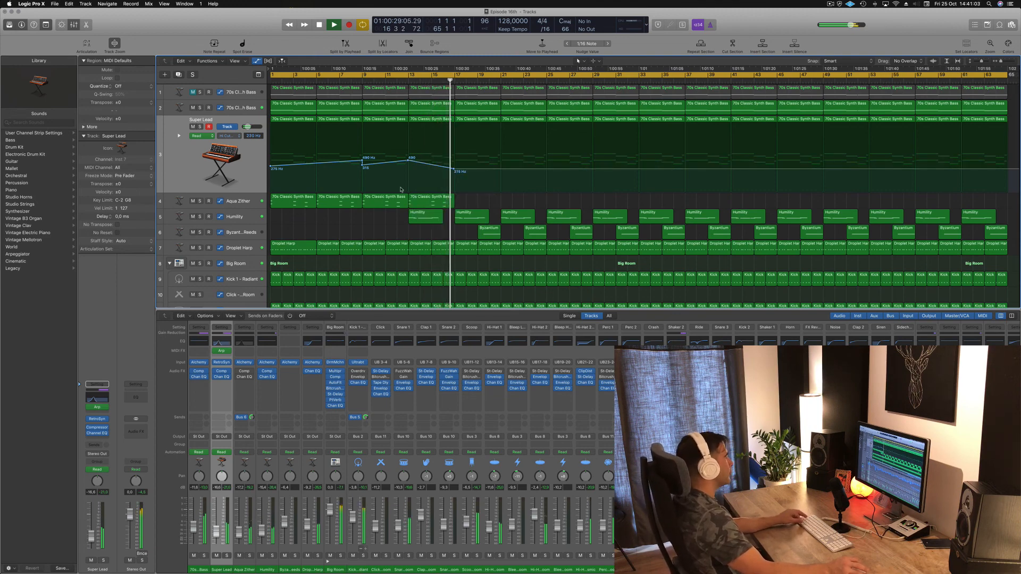
key("x")
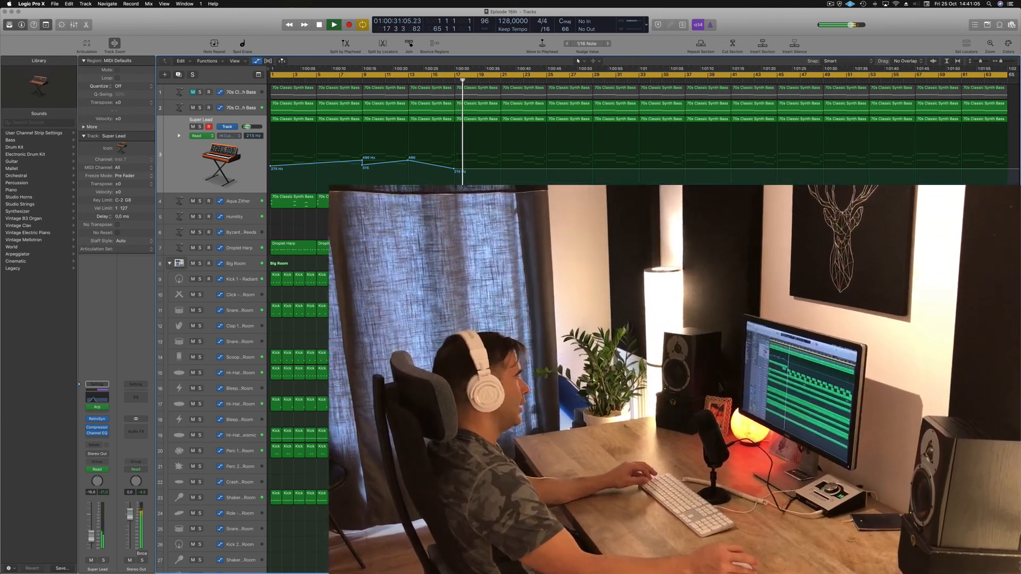